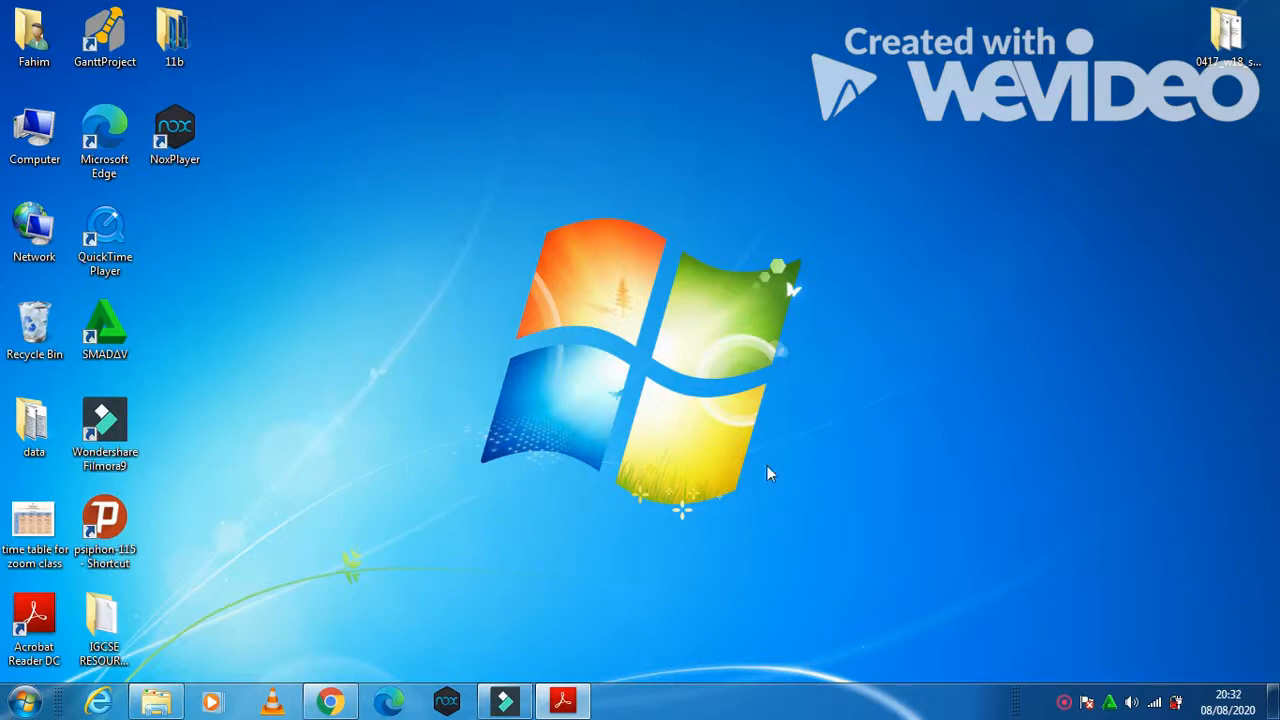
Step: Open the 0417_w18_qp_02 question paper and scroll to the Task 1 Evidence Document instructions
left_click(565, 703)
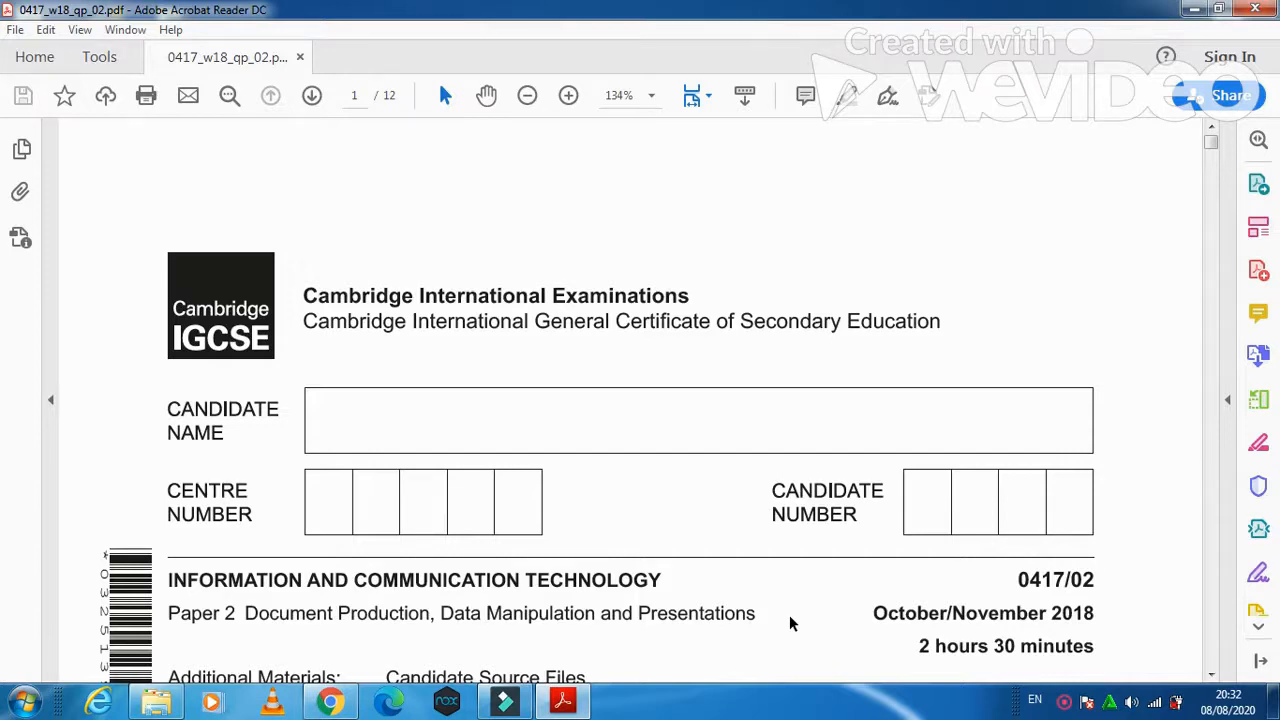
scroll(790, 618, "down", 10)
scroll(790, 620, "down", 10)
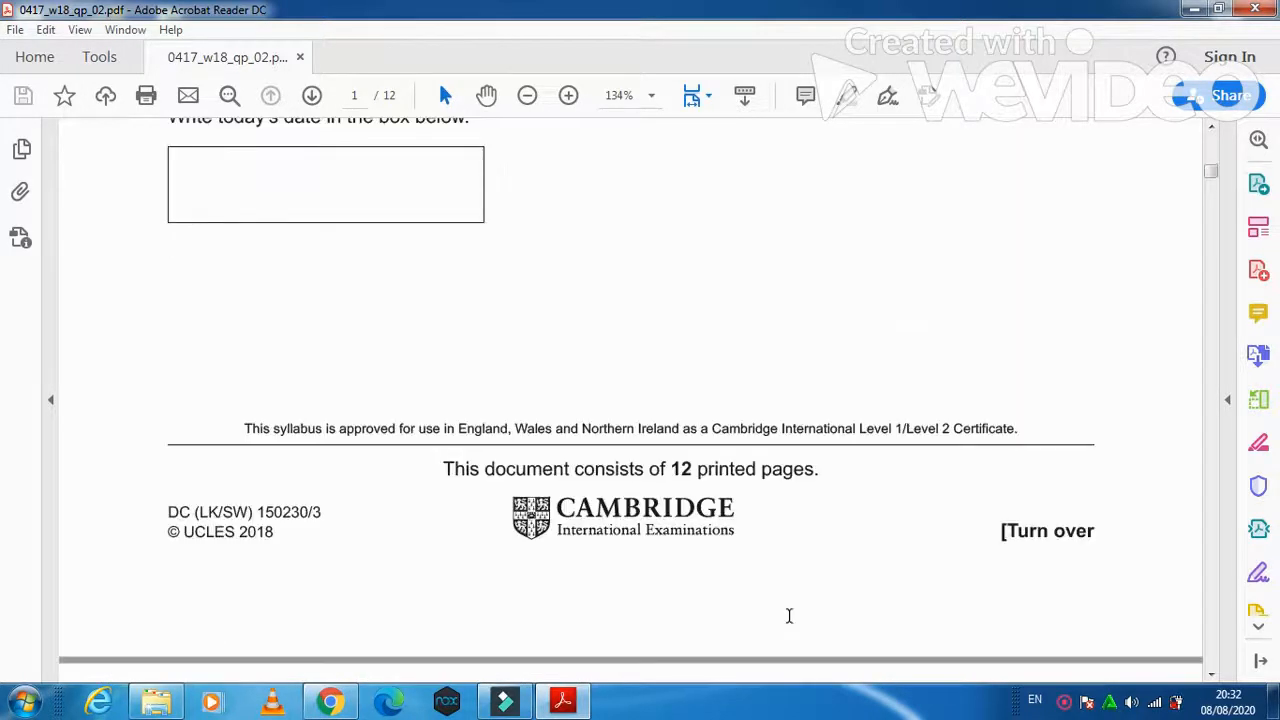
scroll(790, 616, "down", 1)
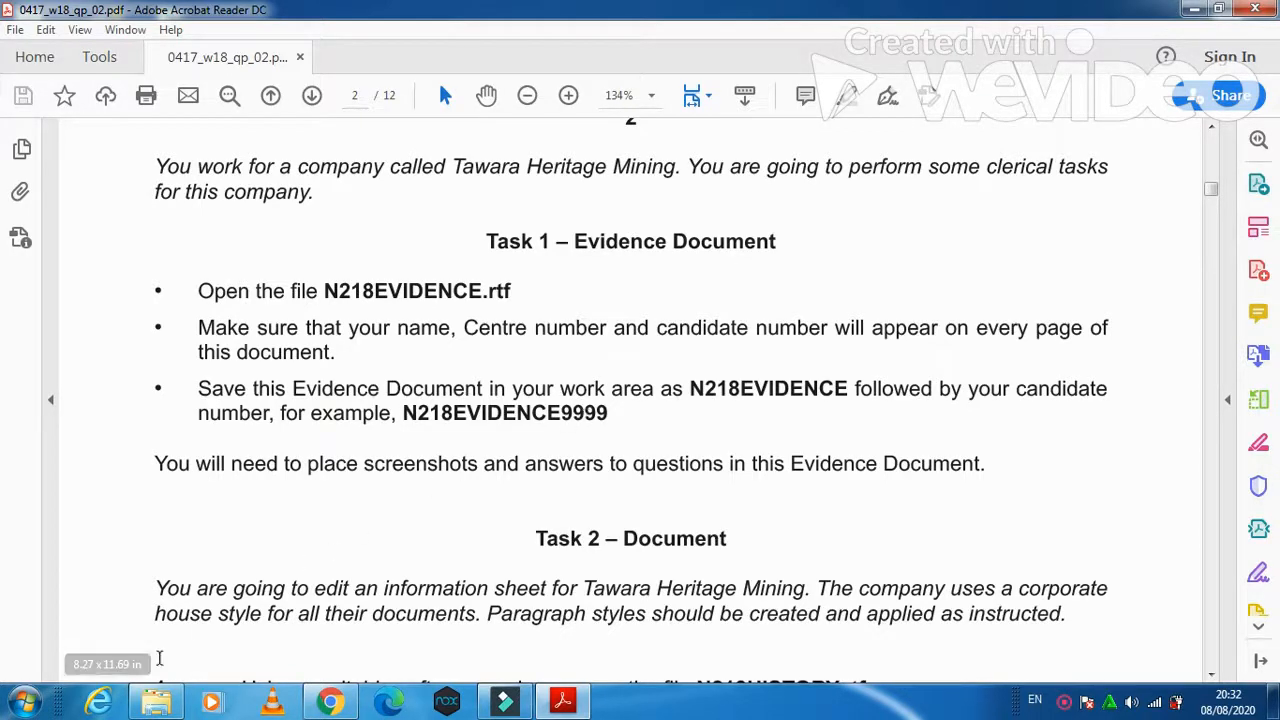
Step: Open the N218EVIDENCE file from the 0417_w18_sf_02 source files folder
left_click(155, 702)
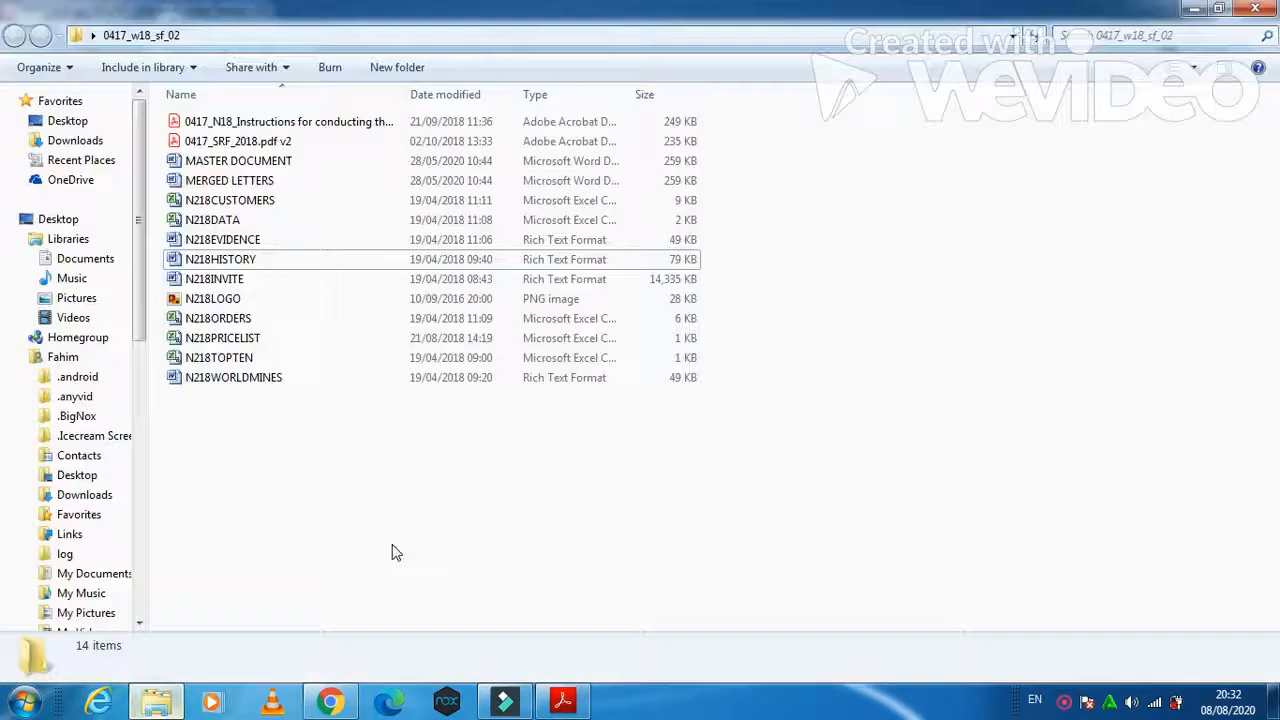
left_click(277, 240)
key("Return")
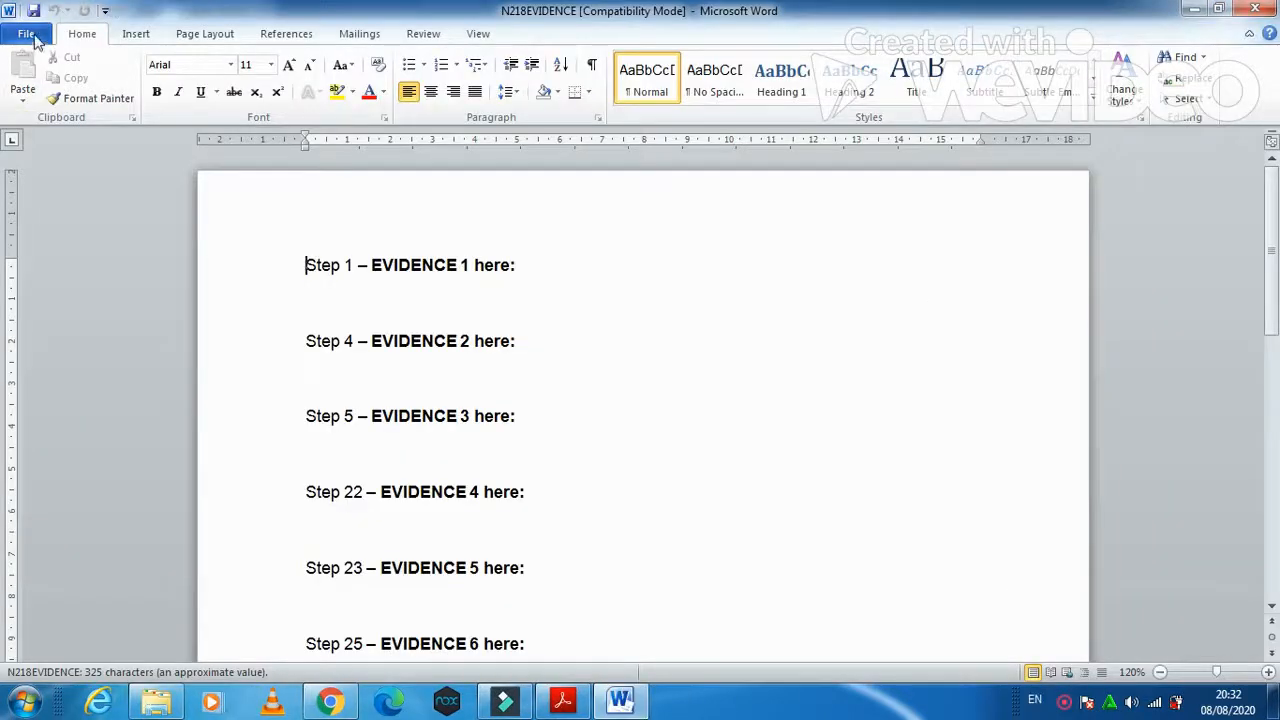
Step: Insert a Blank (Three Columns) header into the evidence document
left_click(133, 33)
left_click(660, 98)
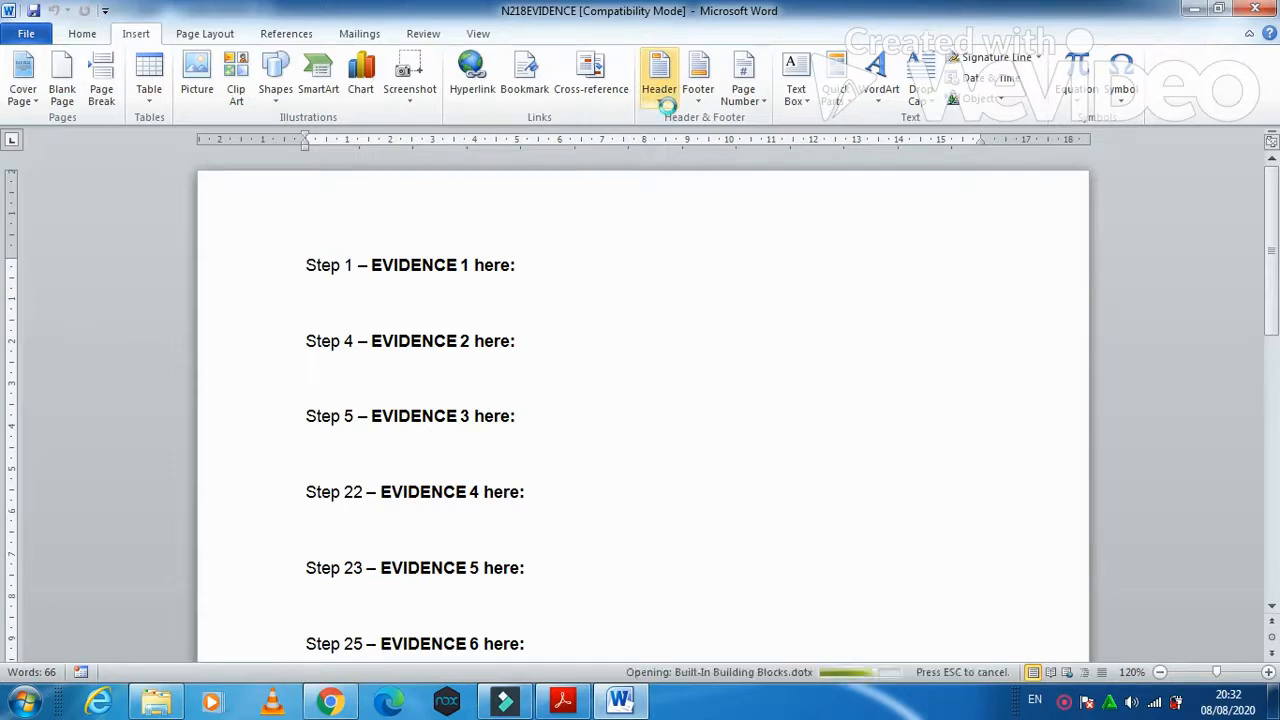
left_click(714, 258)
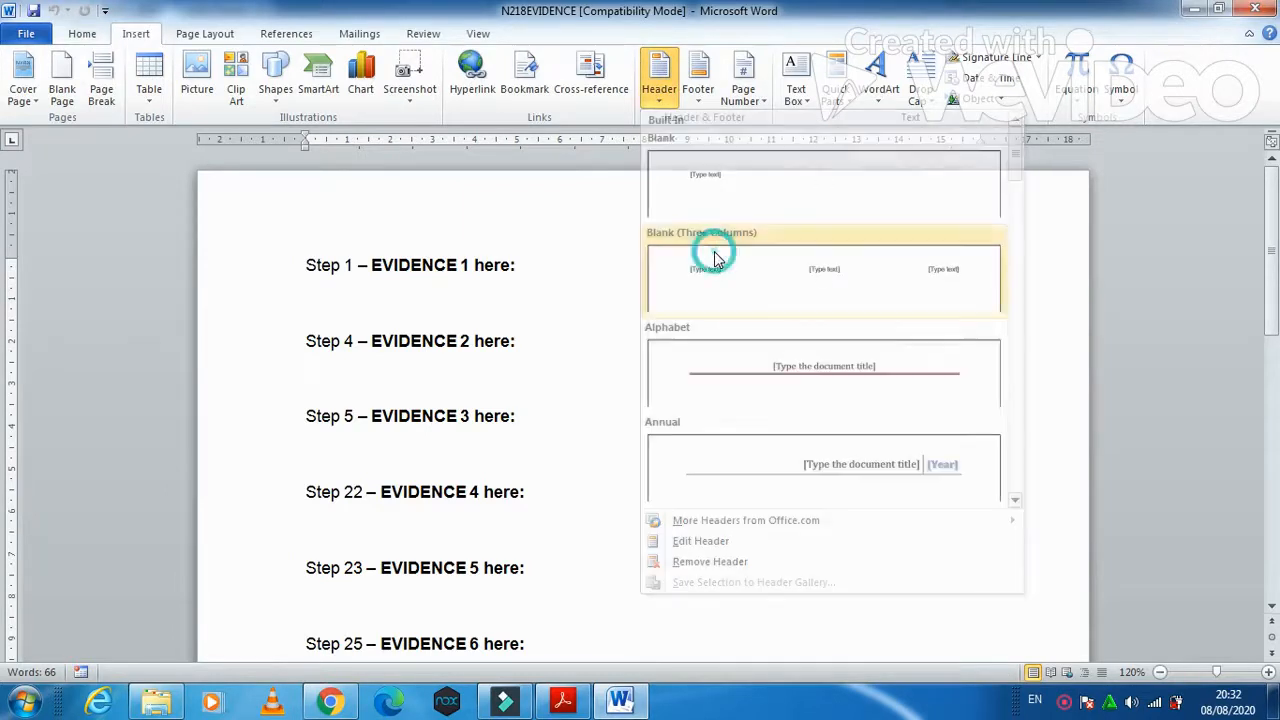
left_click(357, 240)
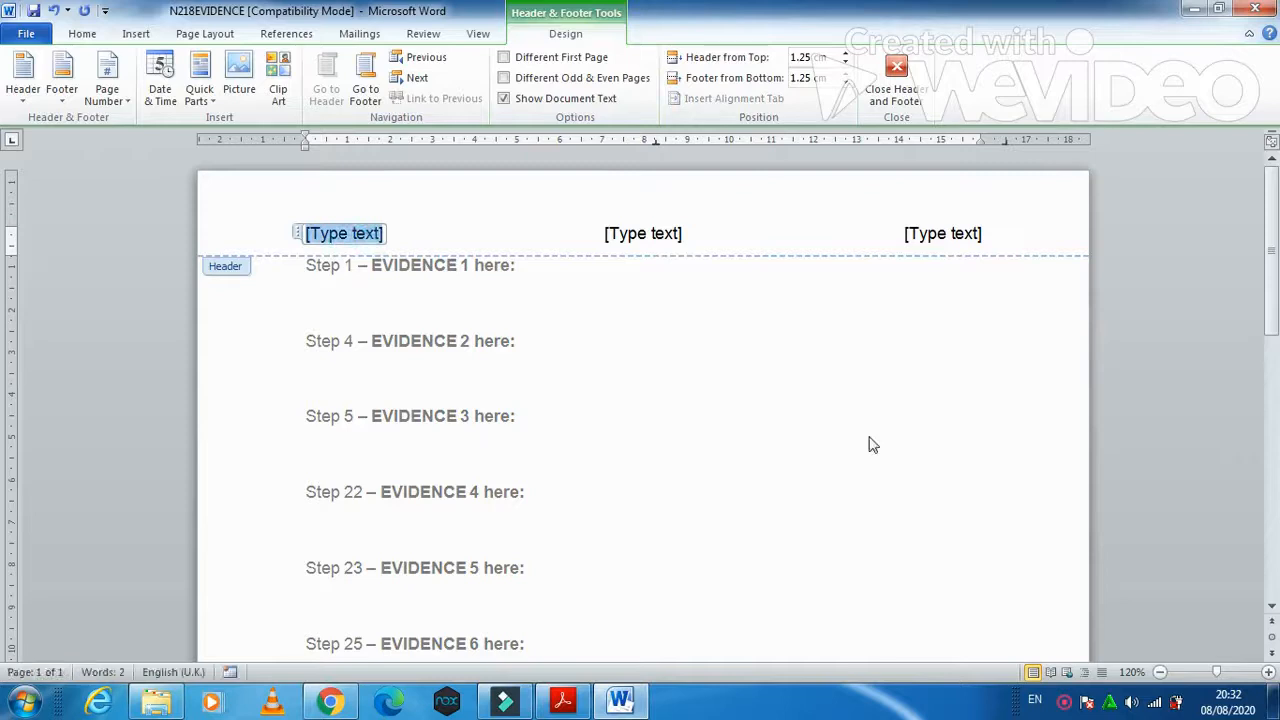
Step: Fill the three header fields with the candidate's name, centre number and candidate number, then close the header
type("fahimn")
key("BackSpace")
left_click(674, 237)
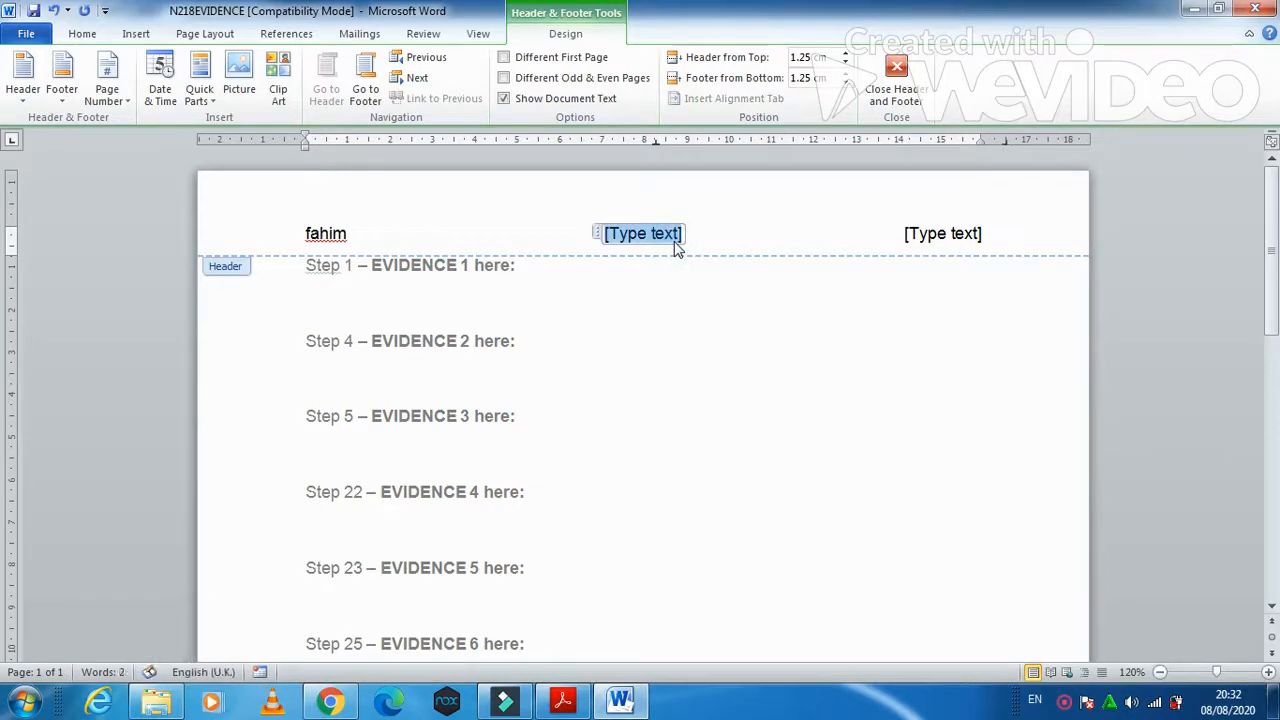
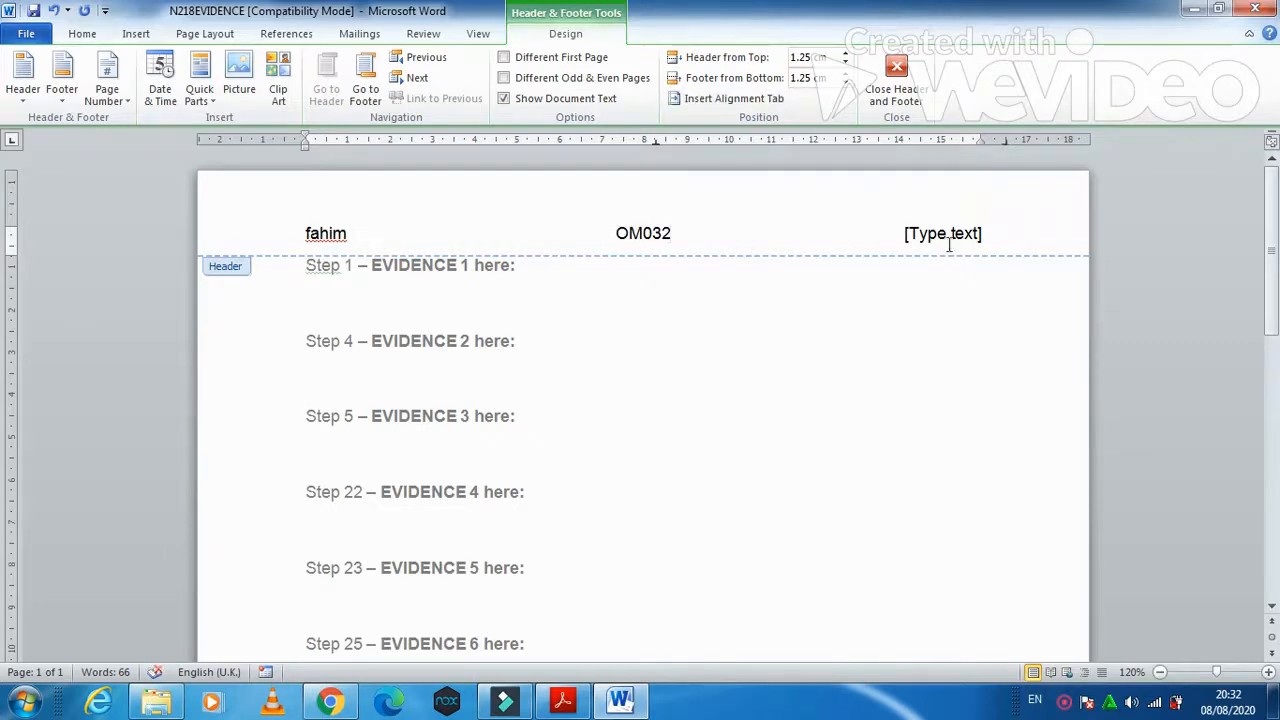
left_click(947, 240)
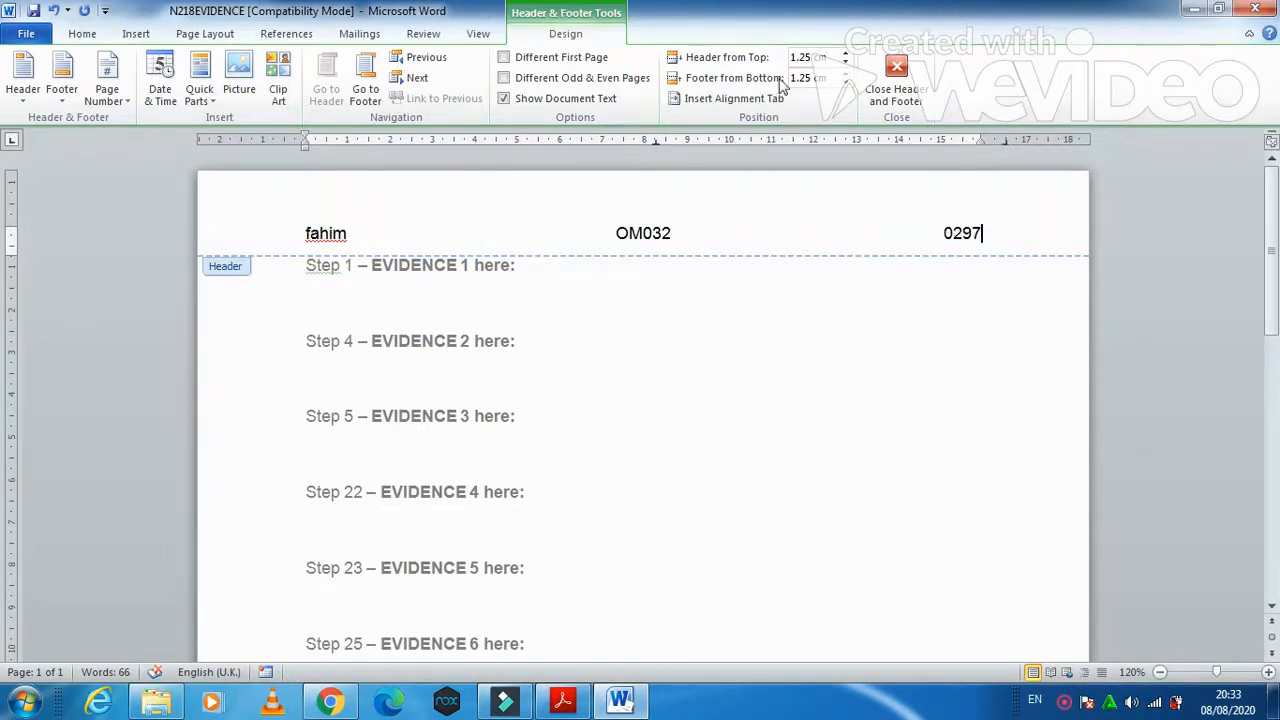
left_click(897, 78)
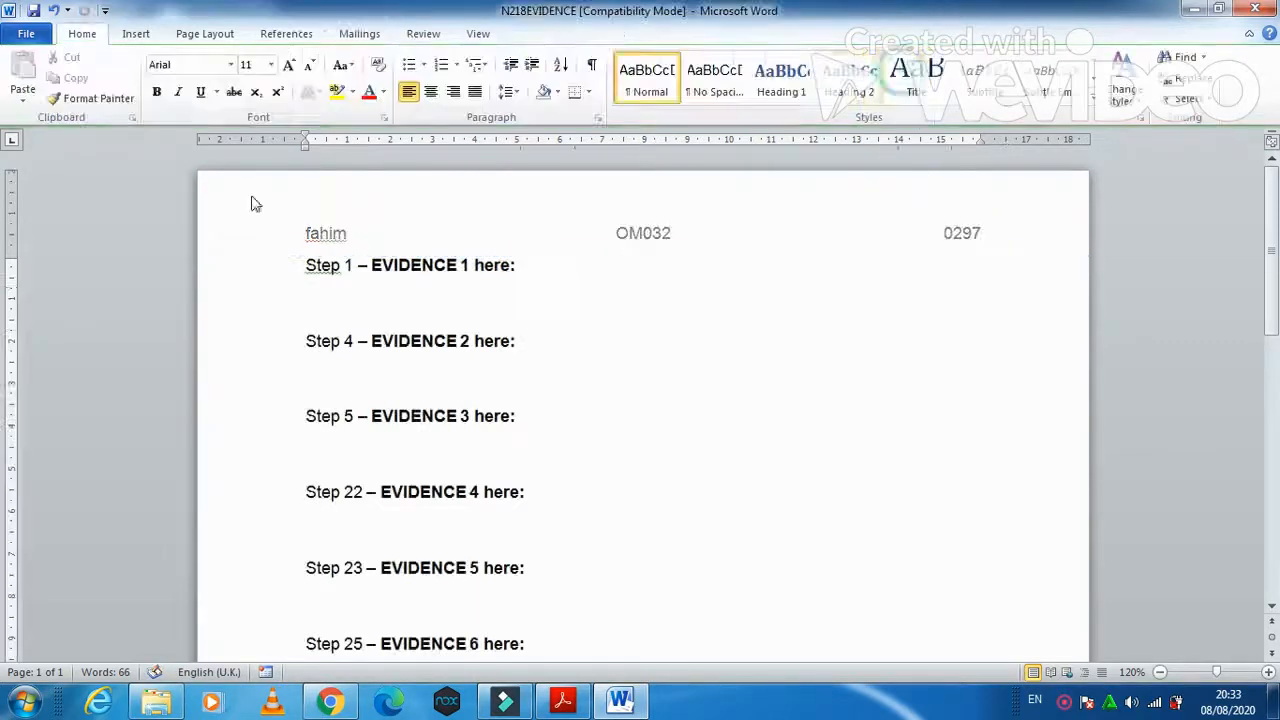
Step: Save the evidence document as a Word Document named N218EVIDENCE followed by the candidate number
left_click(26, 37)
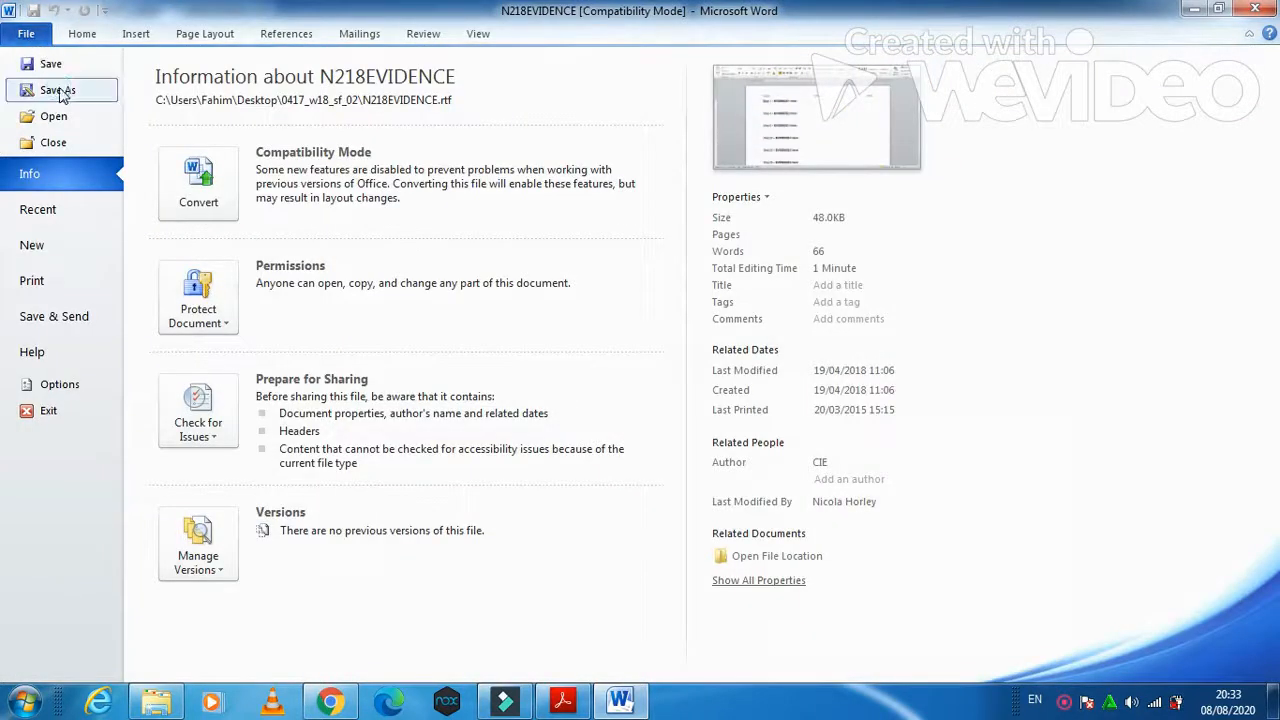
key("Escape")
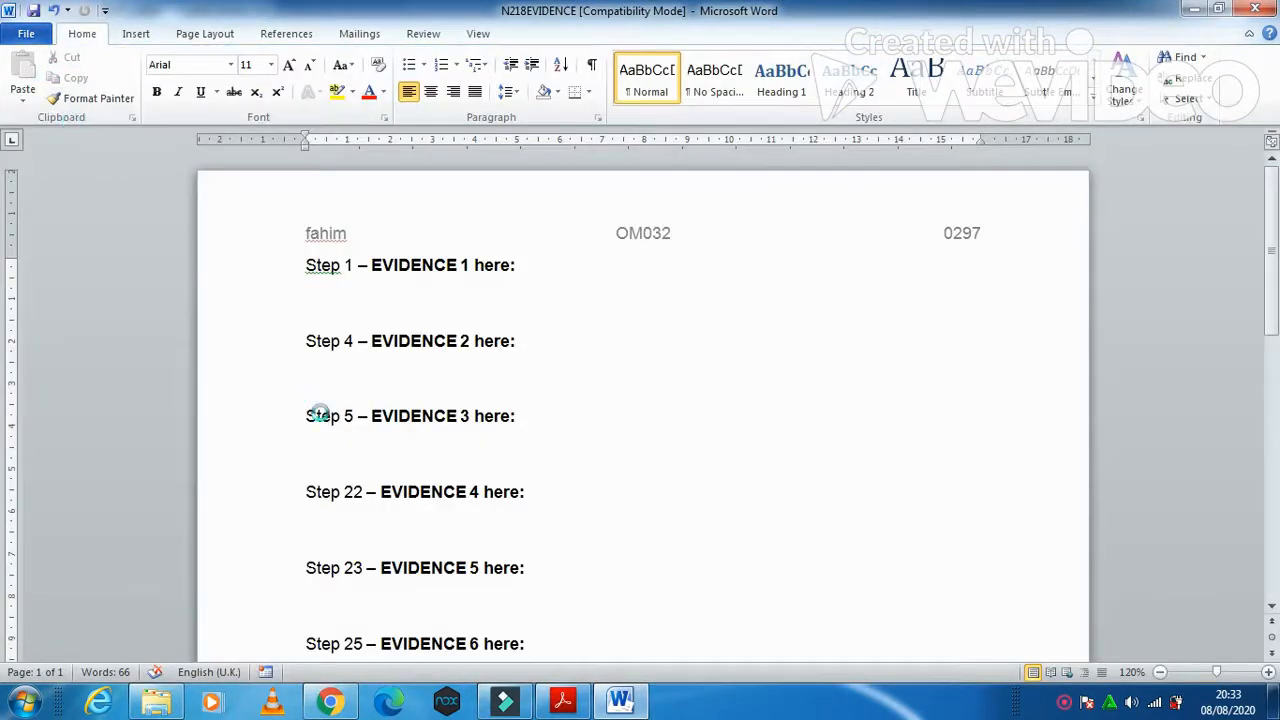
key("F12")
left_click(284, 318)
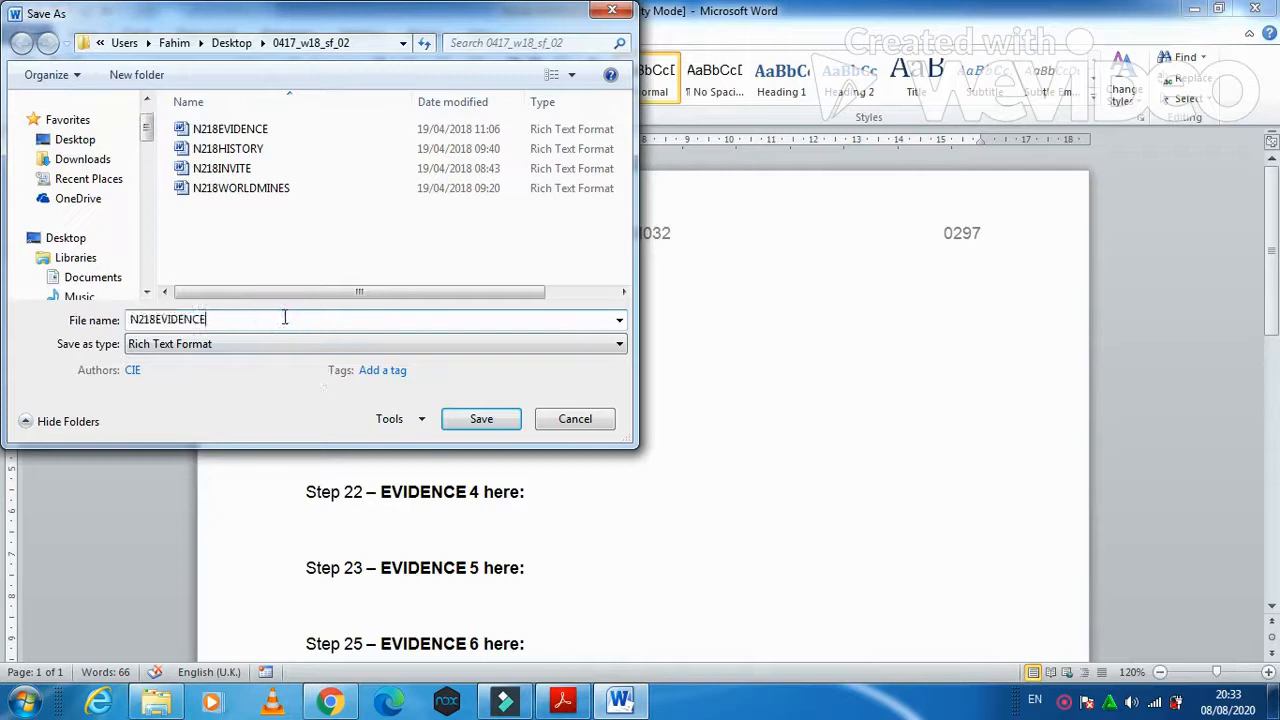
left_click(247, 343)
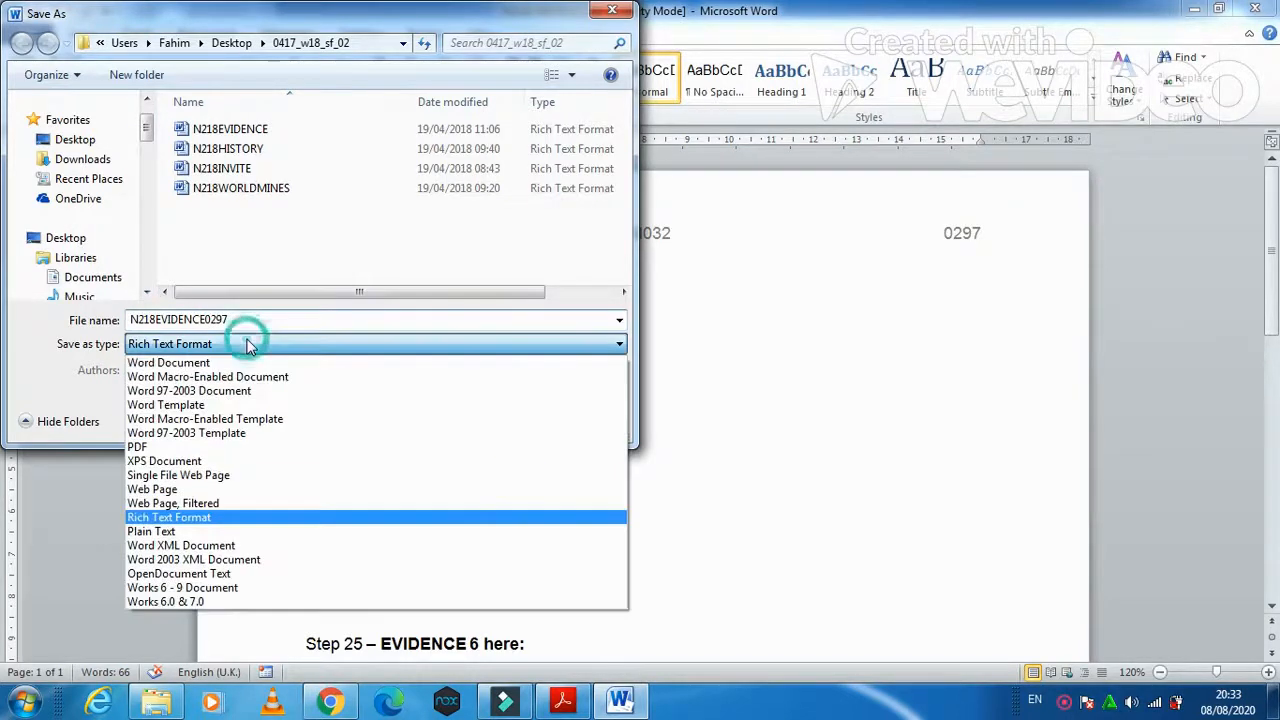
left_click(238, 365)
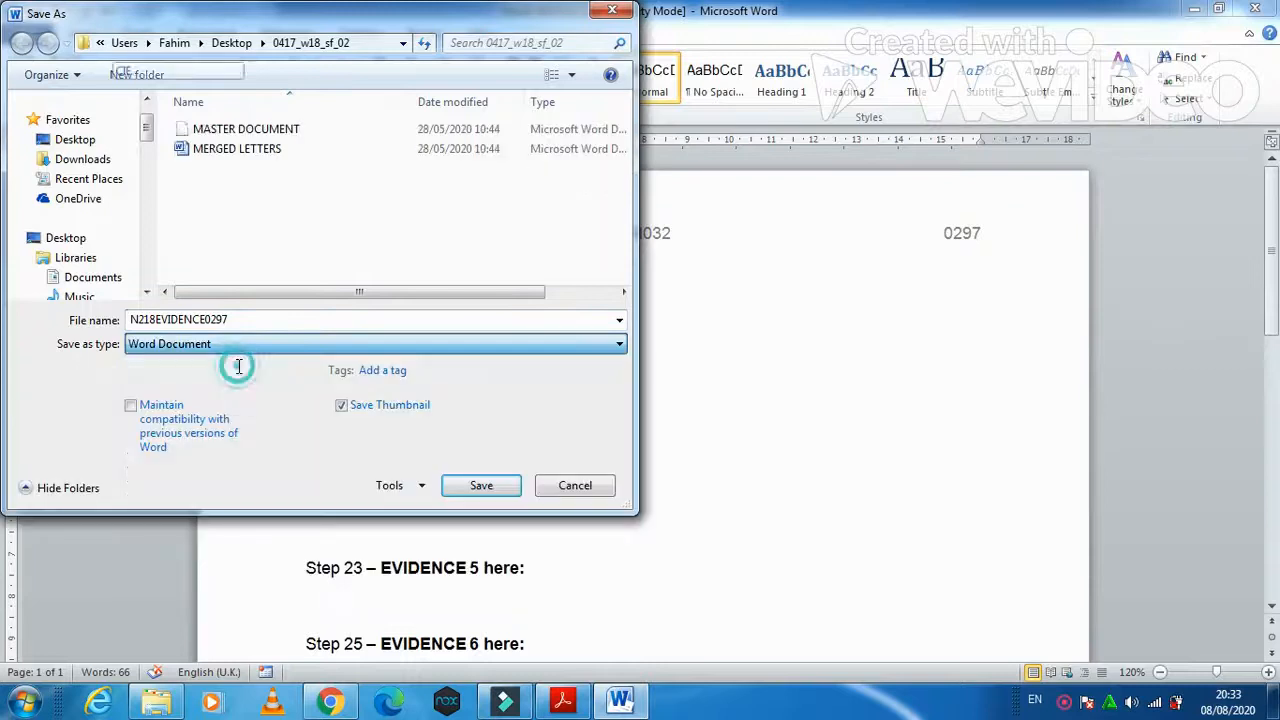
left_click(481, 486)
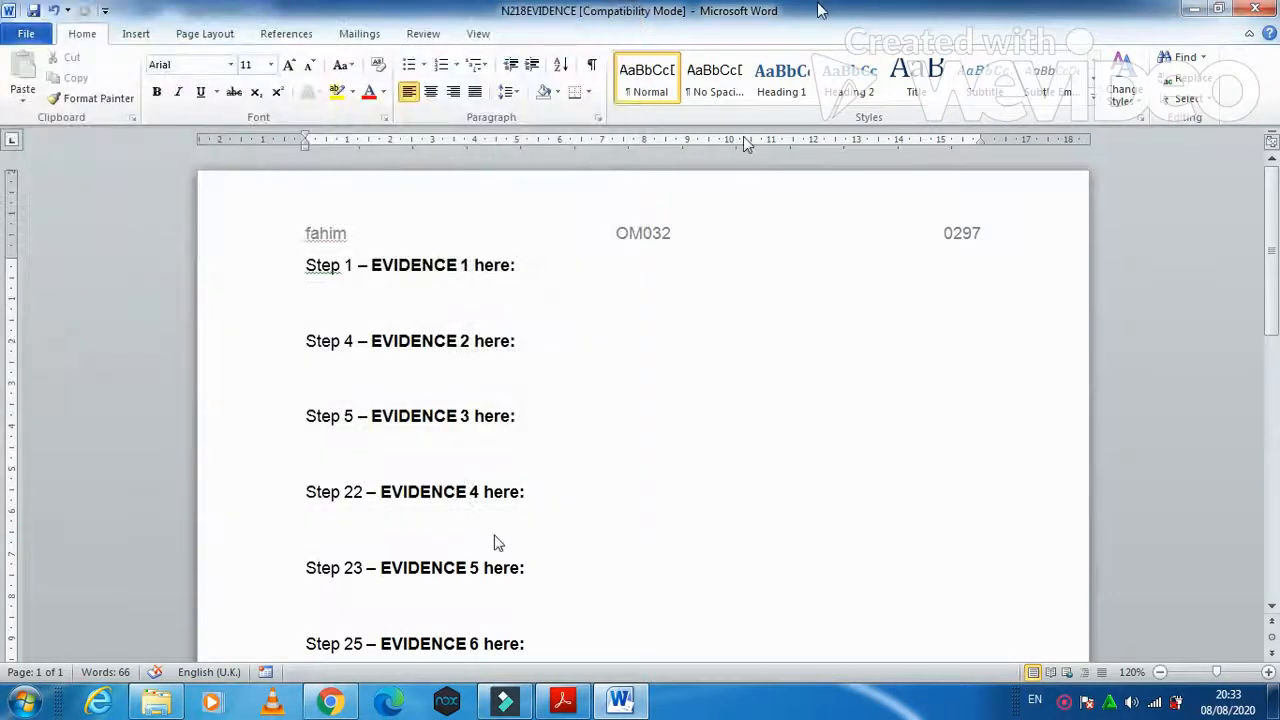
Step: Return to the question paper and scroll to the Task 2 Document instructions
left_click(562, 700)
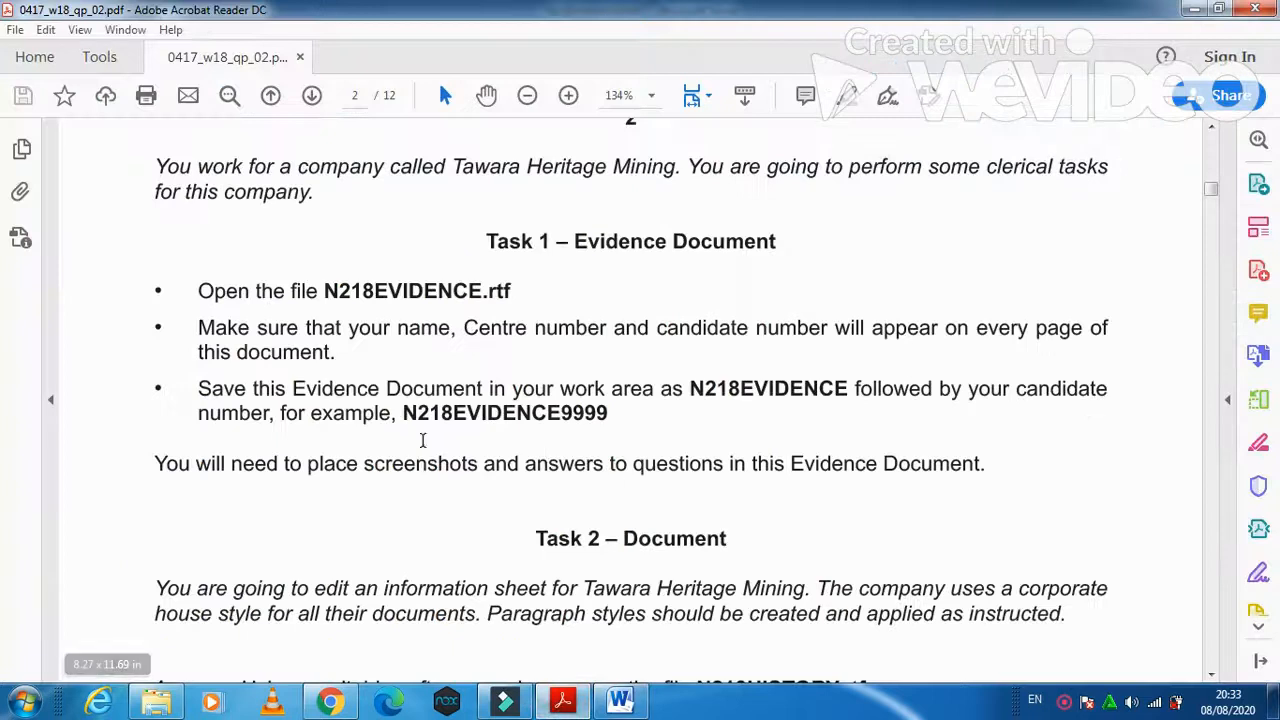
scroll(449, 444, "down", 8)
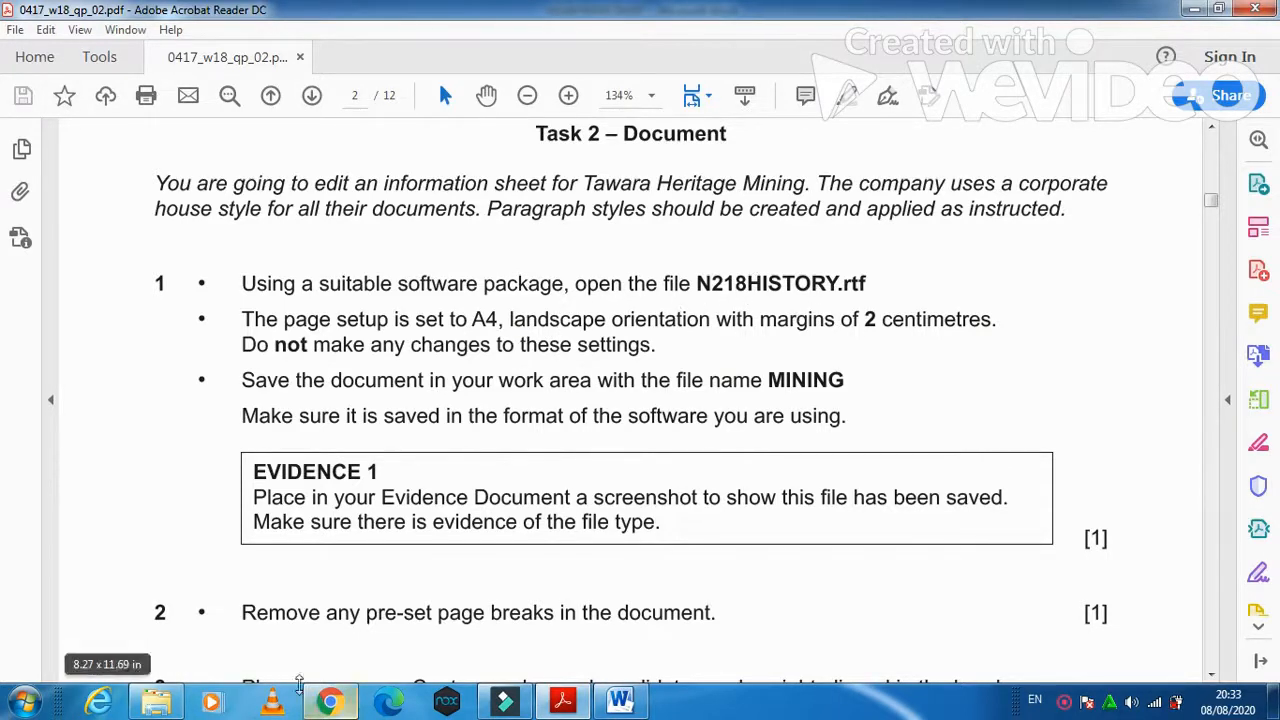
Step: Open the N218HISTORY file from the source files folder
left_click(155, 700)
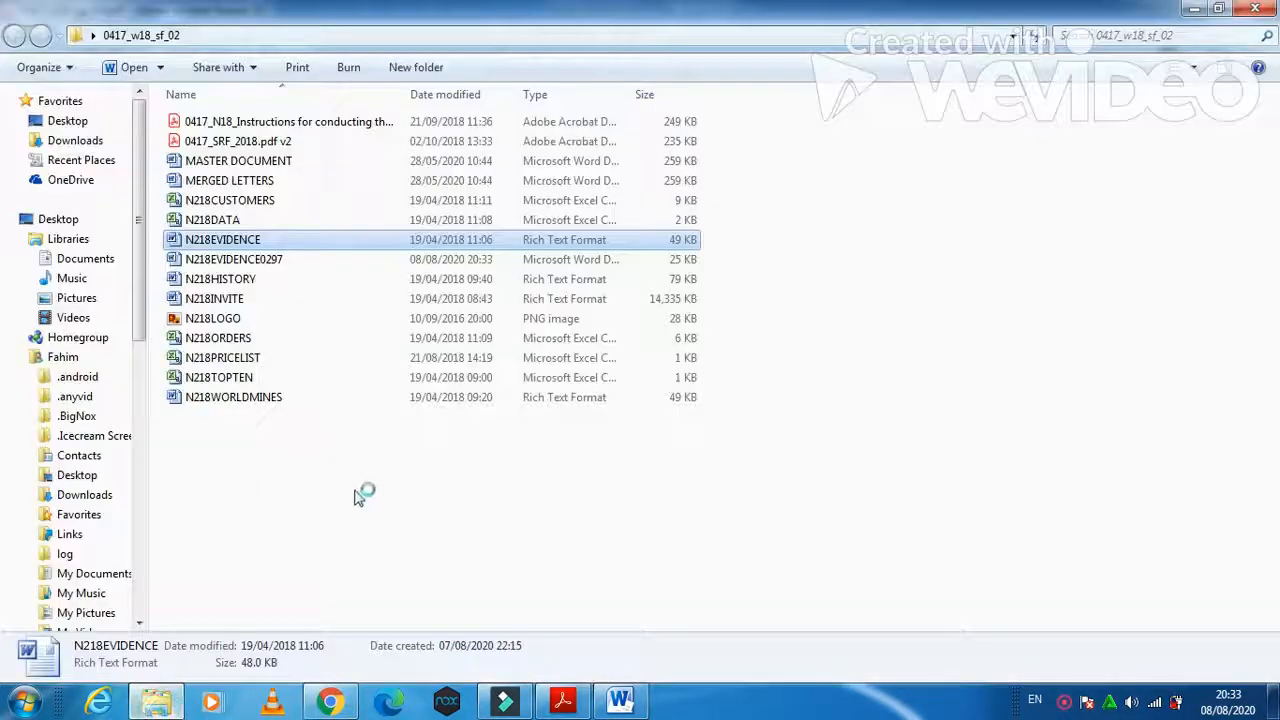
double_click(258, 274)
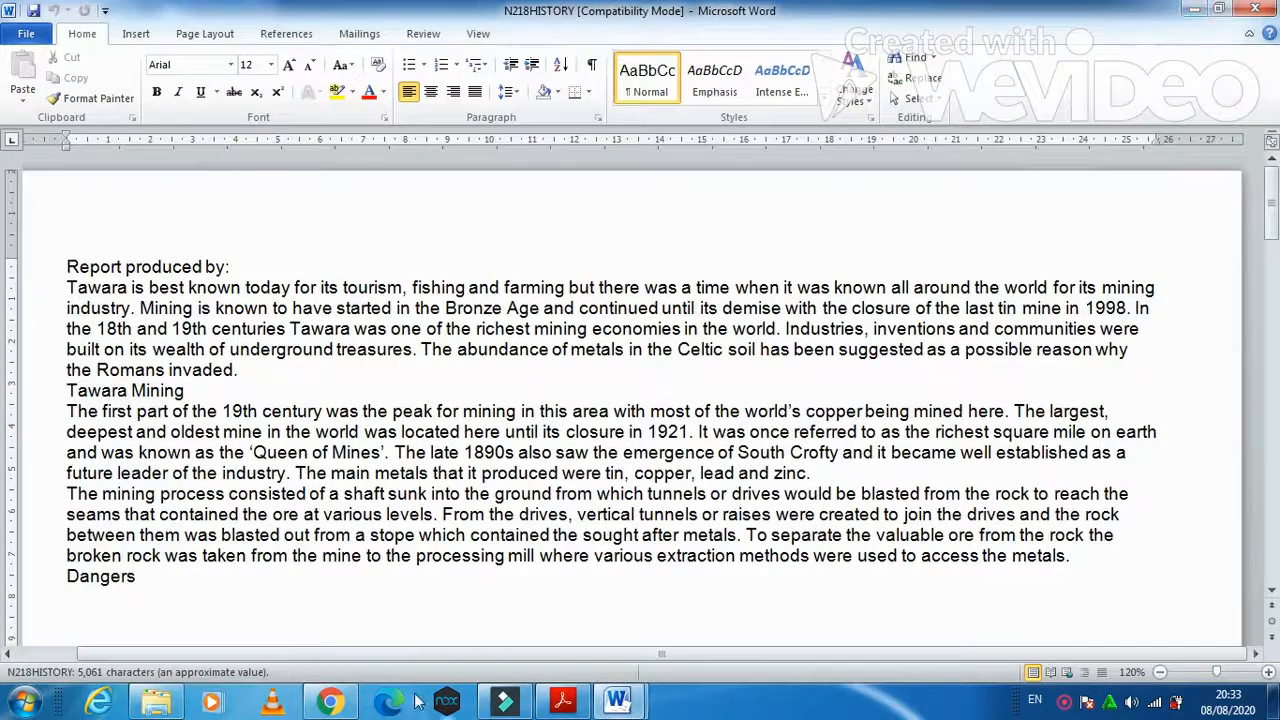
Step: Read through question 1's page setup and saving instructions in the question paper, highlighting each line
left_click(562, 700)
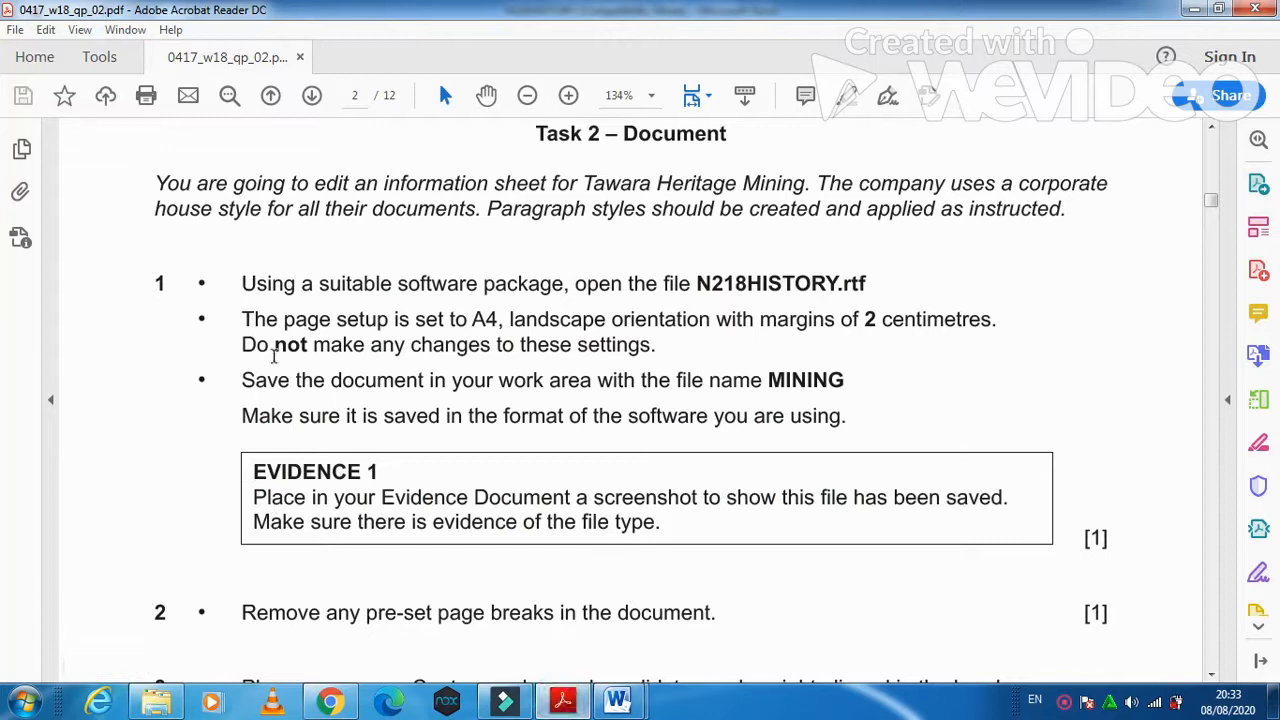
left_click_drag(239, 327, 963, 322)
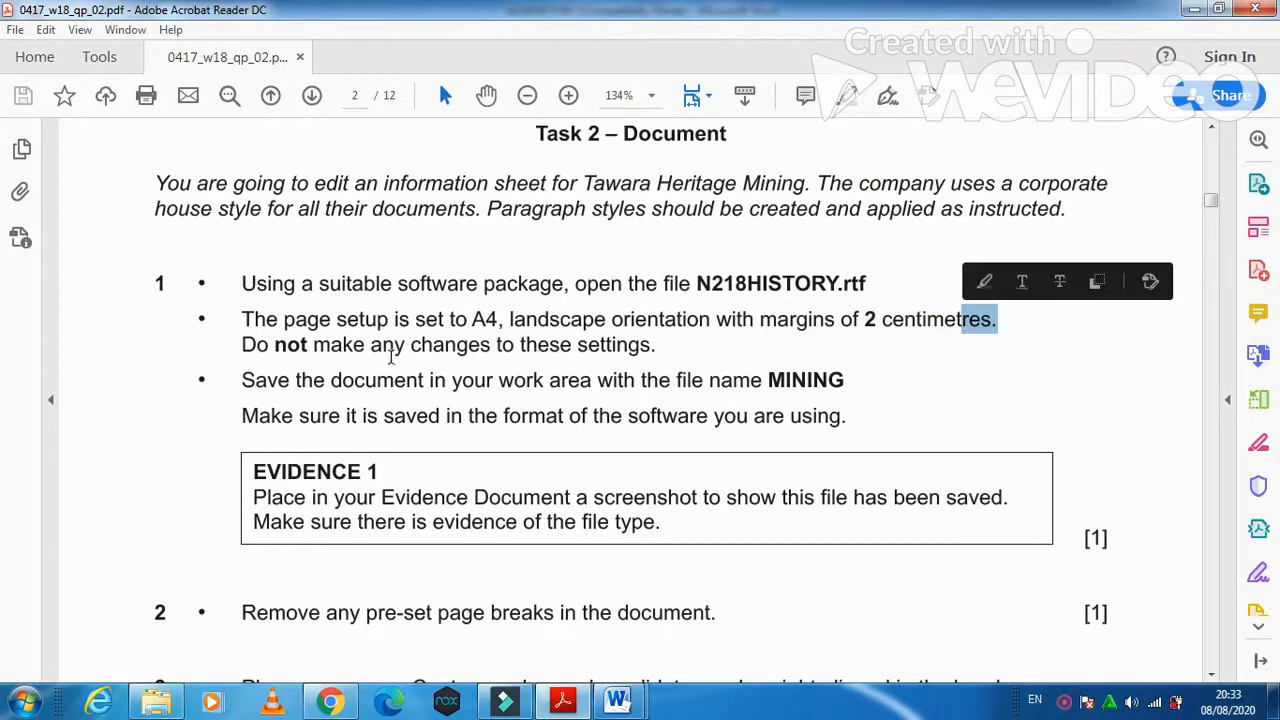
left_click_drag(234, 344, 650, 360)
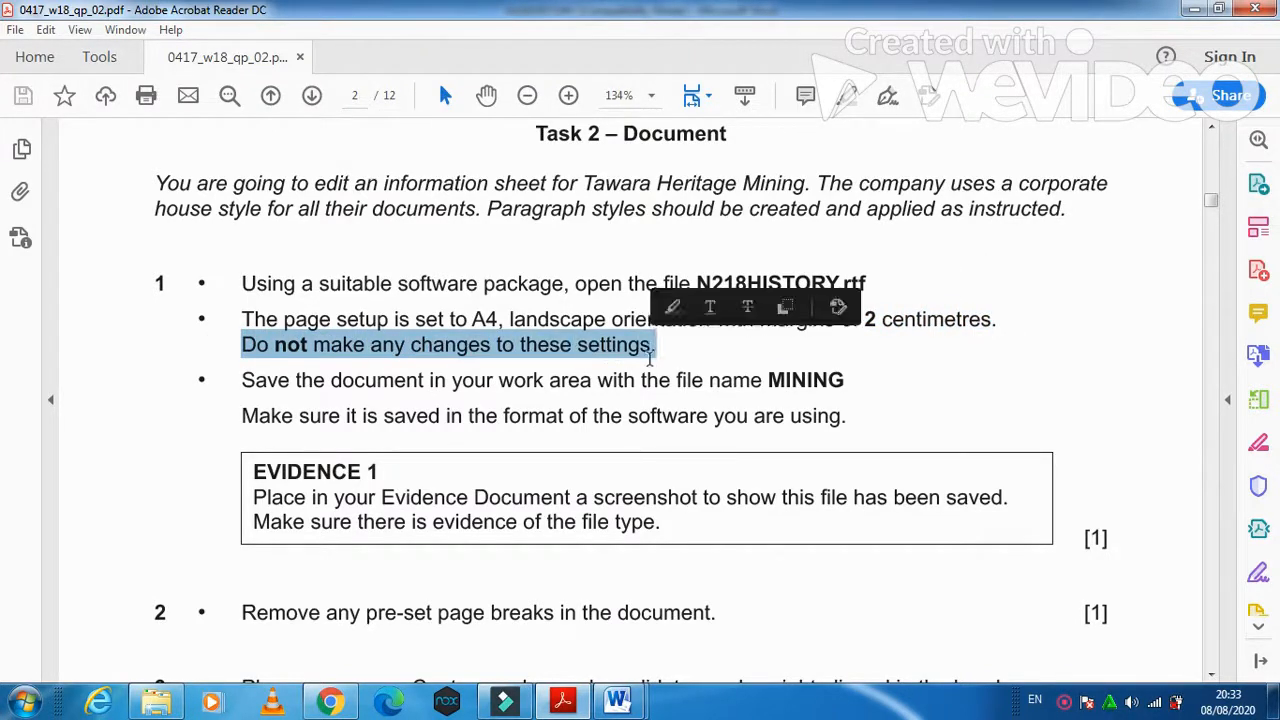
left_click_drag(241, 380, 546, 383)
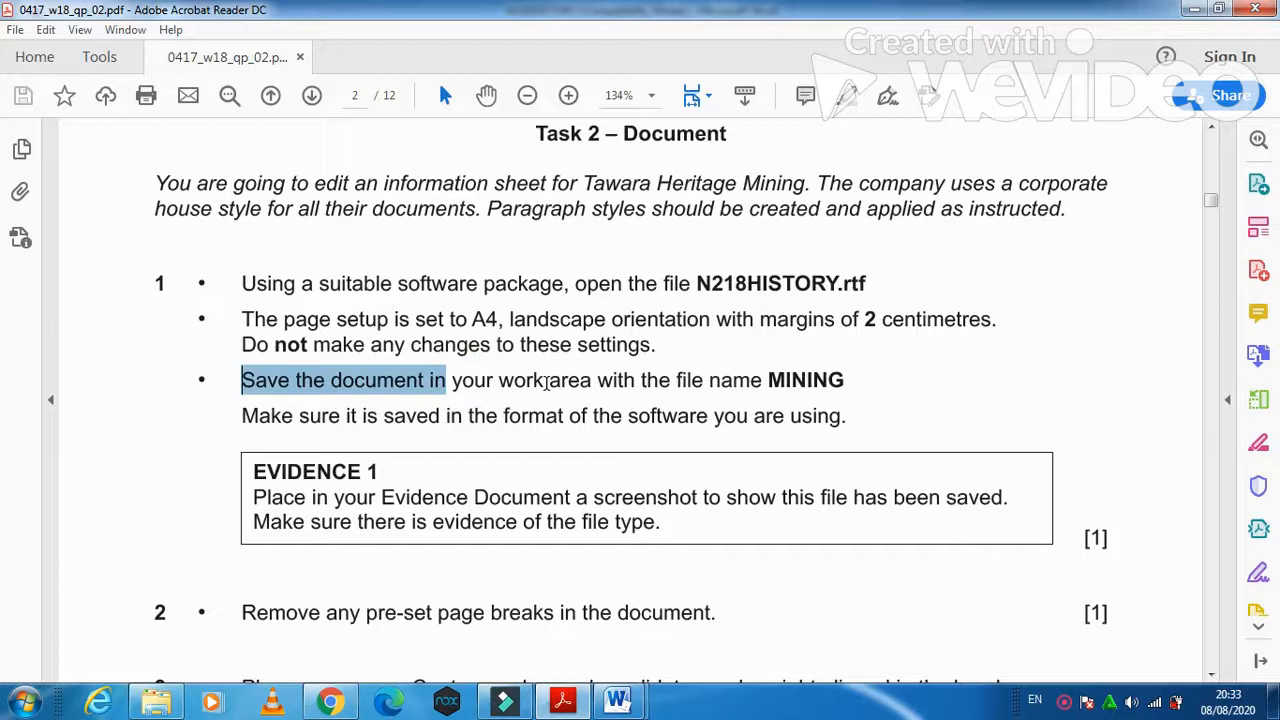
left_click_drag(546, 383, 845, 383)
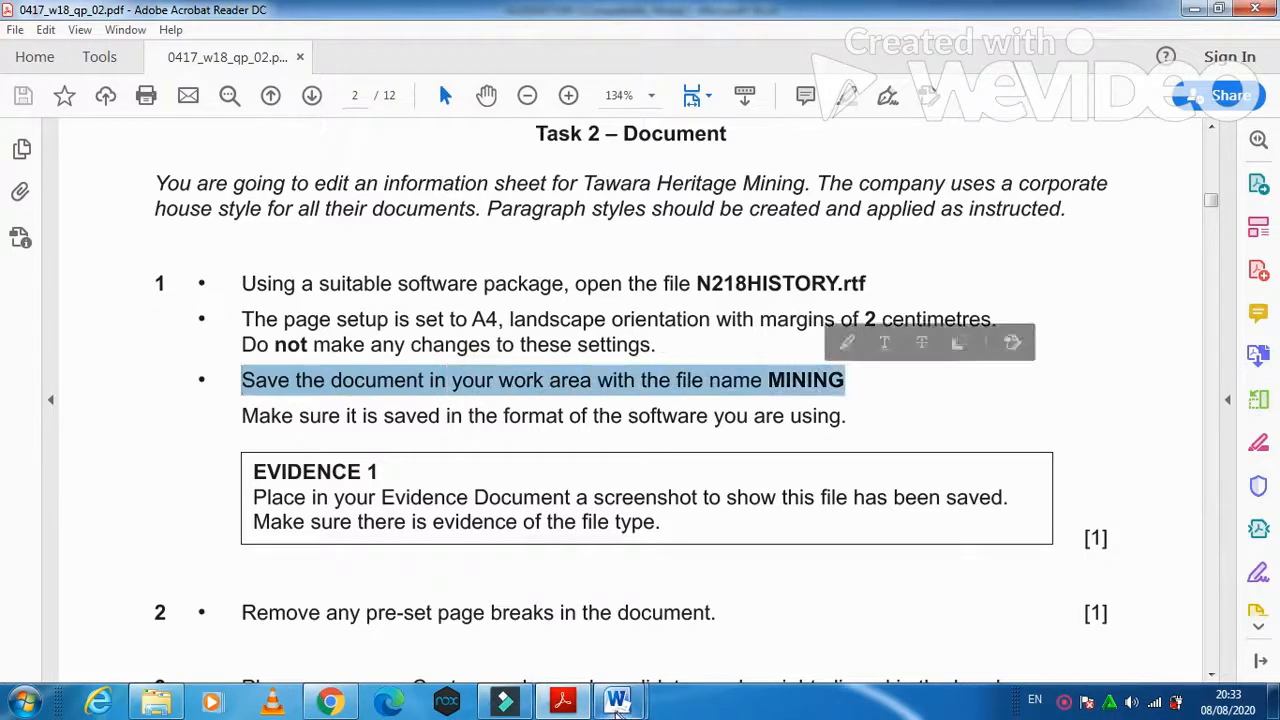
Step: Start saving the history document under the name MINING with Word Document as the file type
mouse_move(617, 700)
left_click(722, 600)
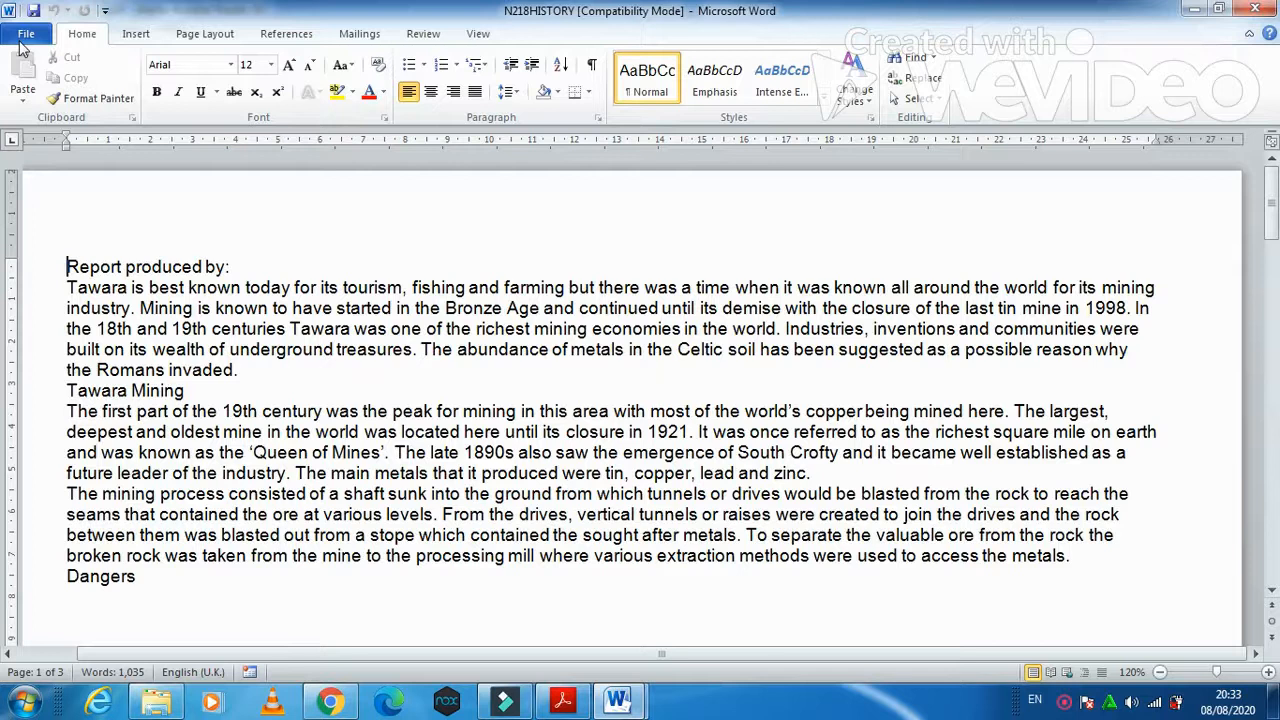
left_click(22, 38)
left_click(57, 90)
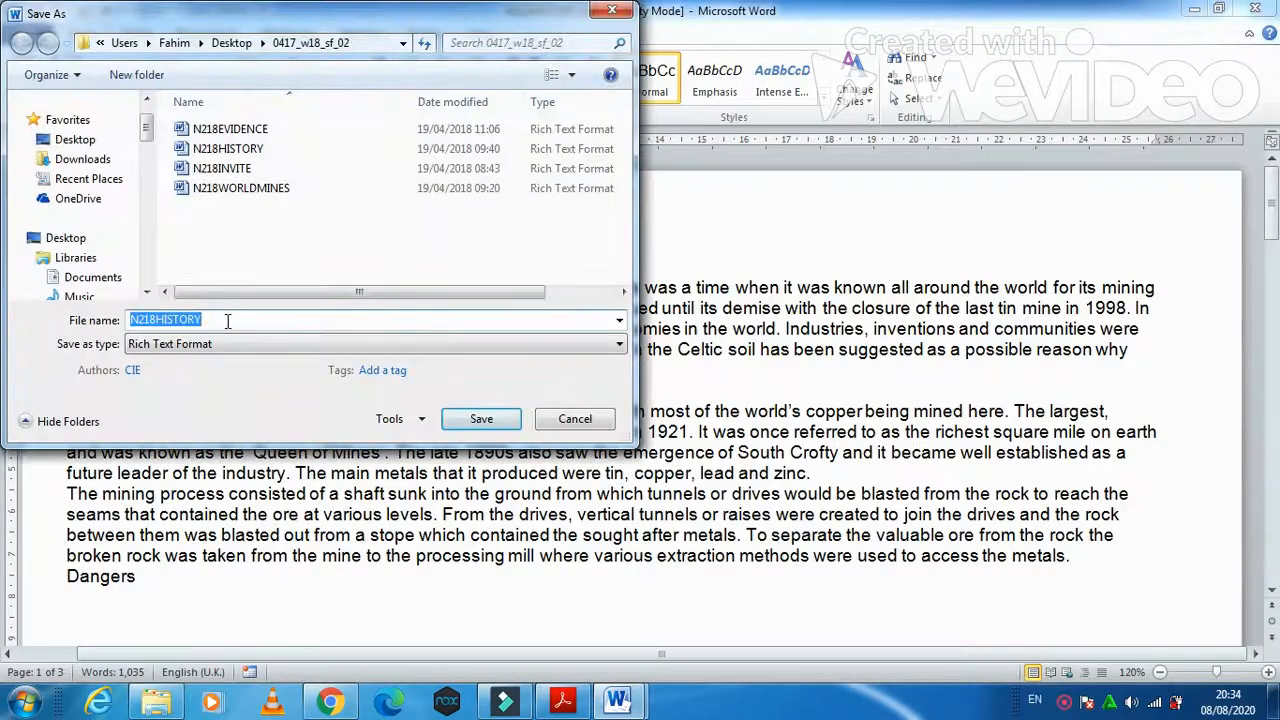
type("MINING")
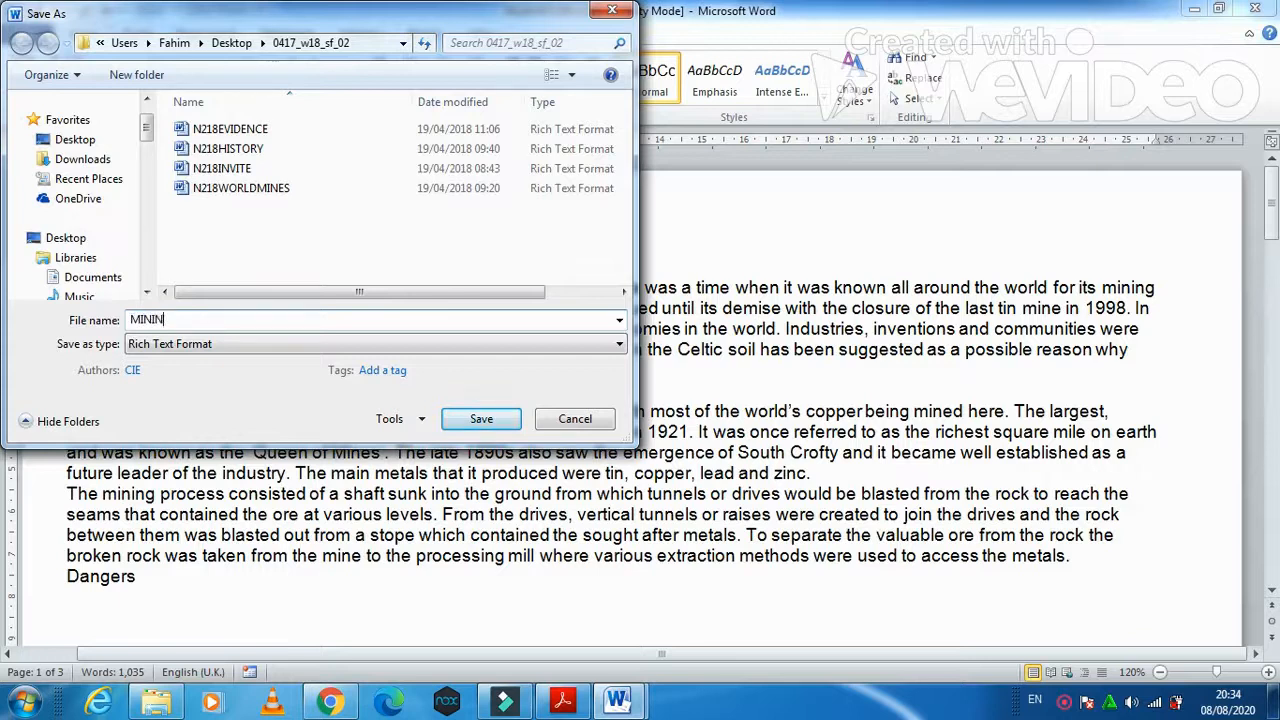
left_click(223, 345)
left_click(185, 362)
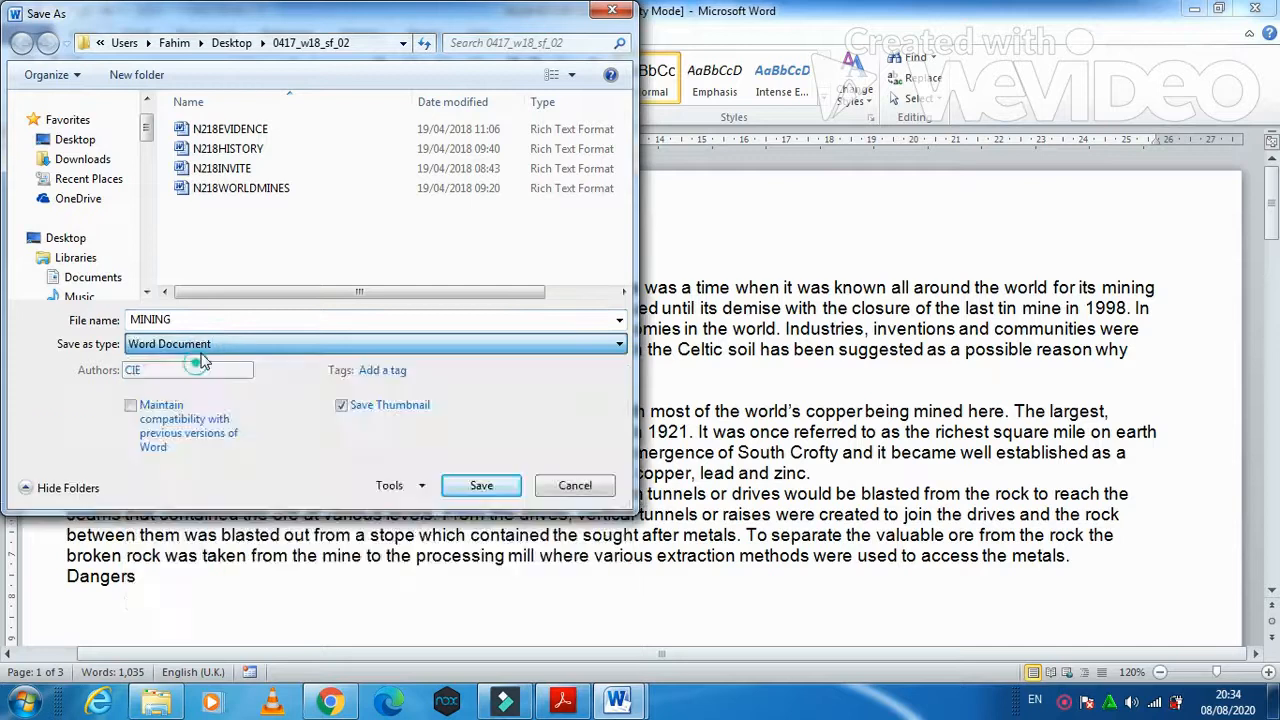
Step: Create a new Desktop folder named P21 2018, open it, and save MINING there
left_click(78, 140)
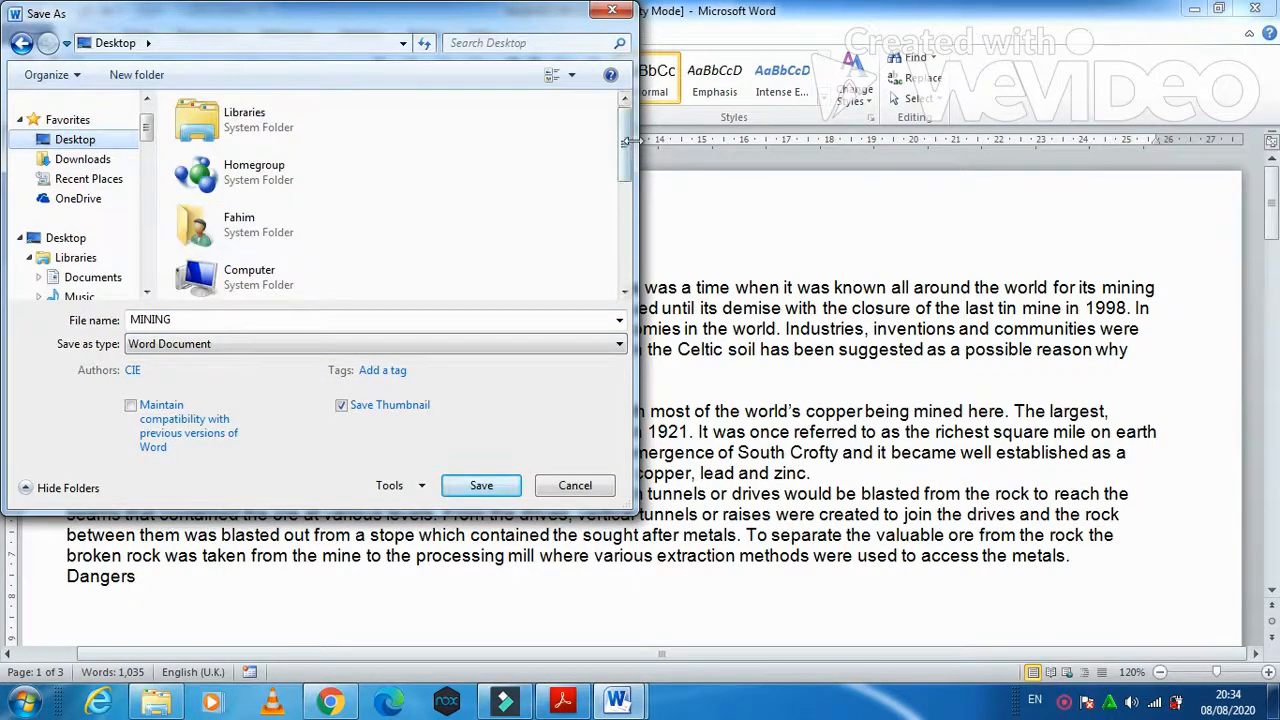
left_click(132, 74)
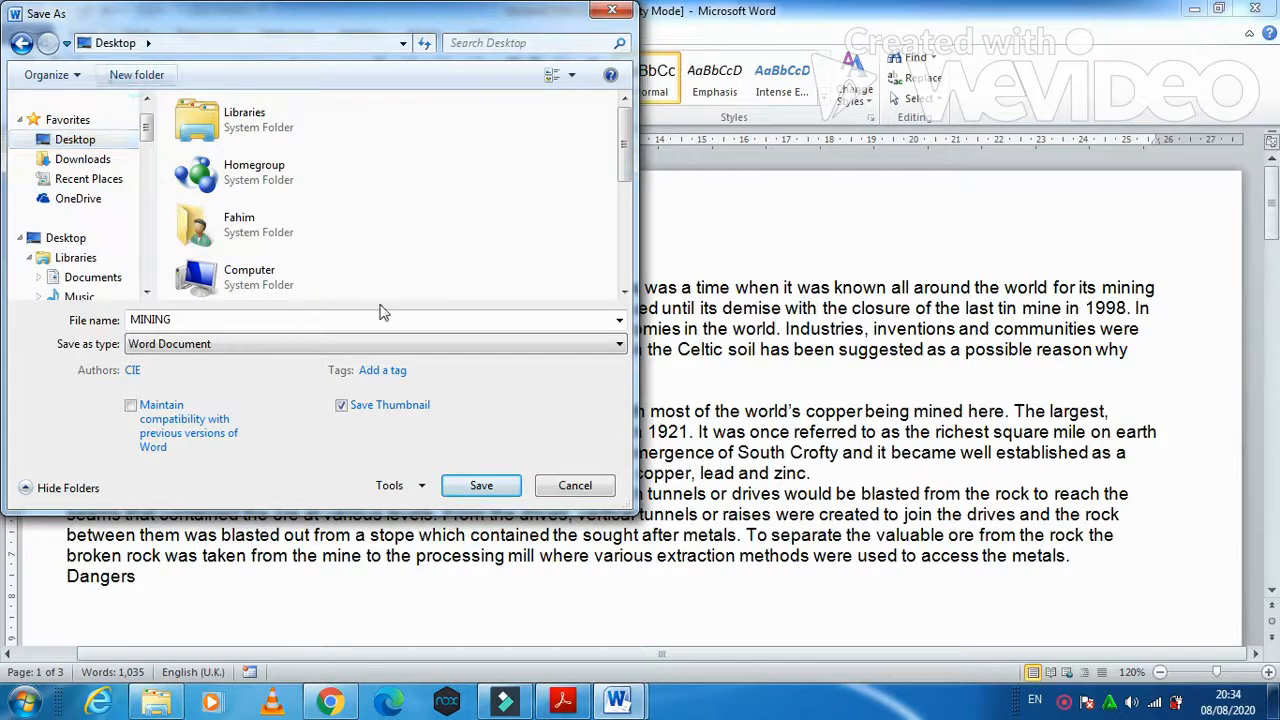
type("P21 ")
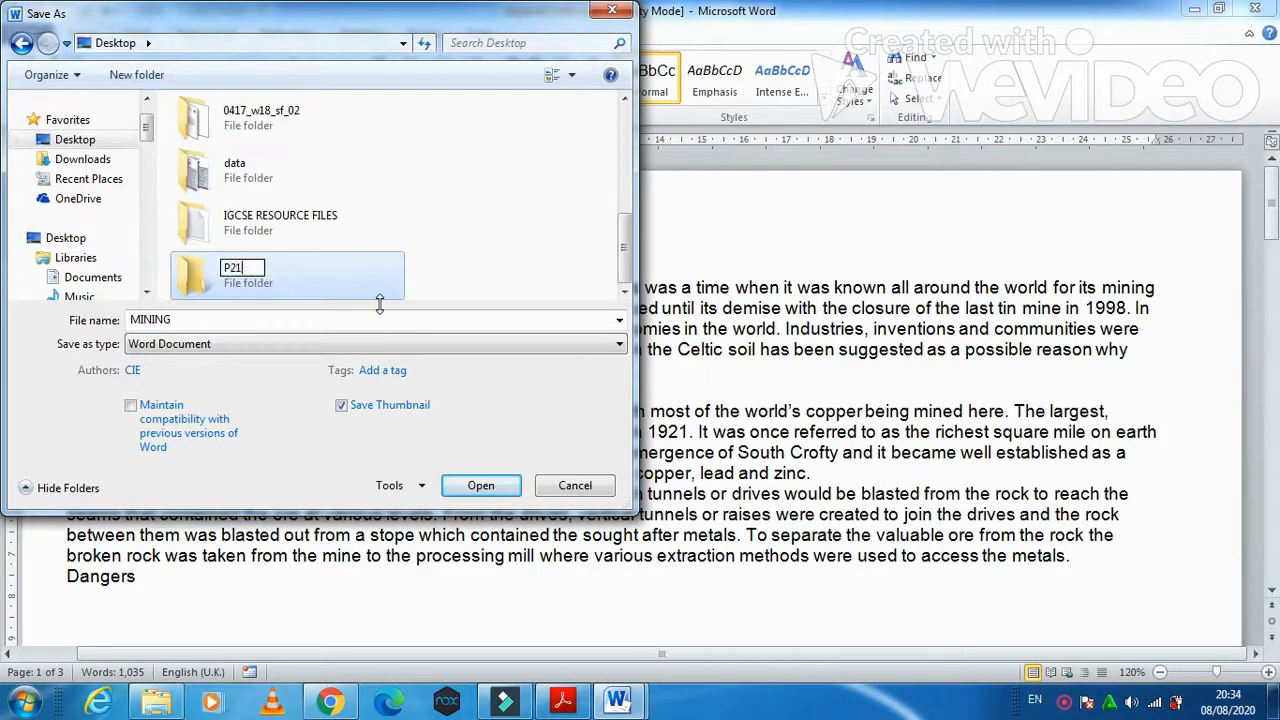
type("2018")
key("Return")
left_click(486, 489)
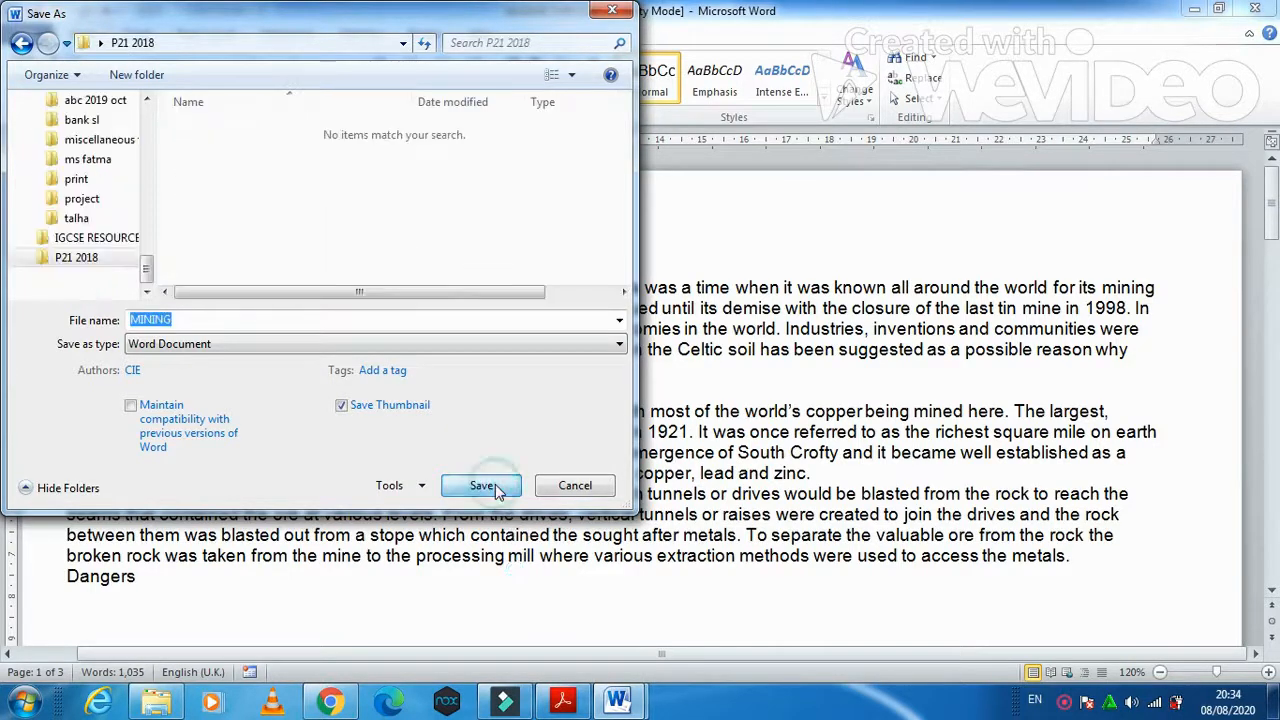
Step: Finish saving MINING and return to the question paper
left_click(484, 487)
left_click(562, 703)
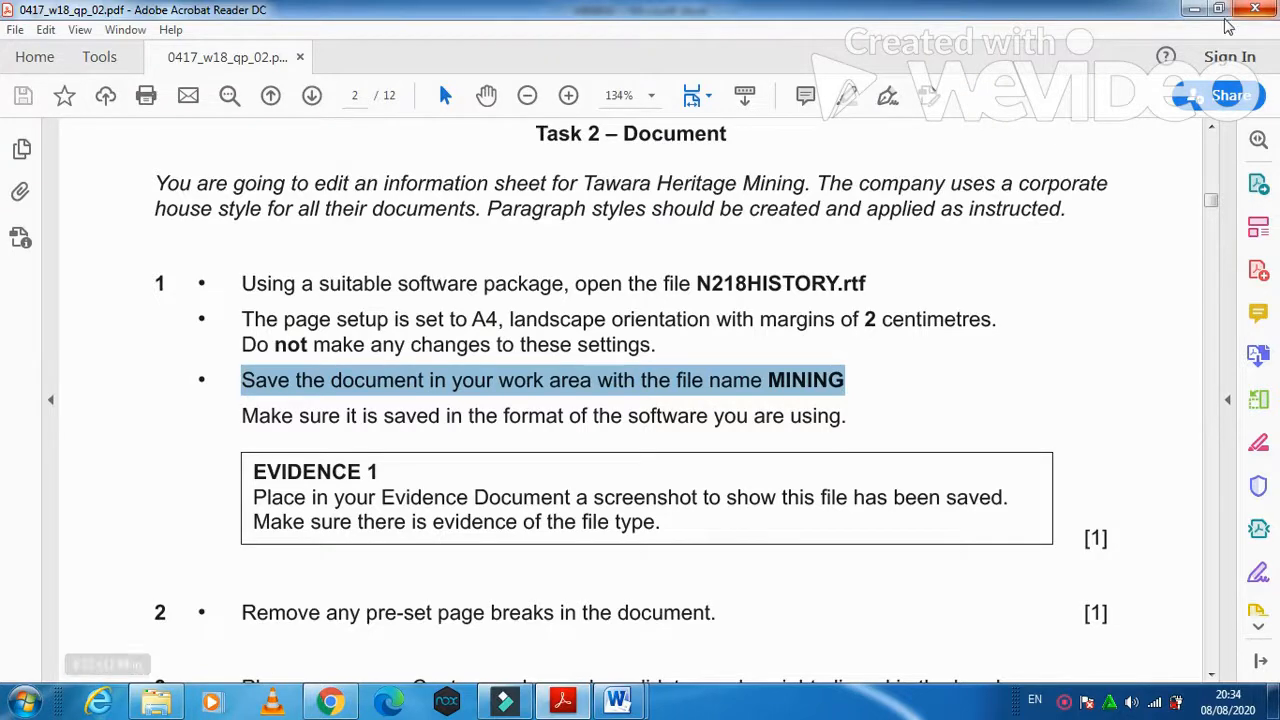
Step: Open the P21 2018 folder on the Desktop, widen the Type column, select MINING, and capture a screenshot of the window
left_click(1196, 12)
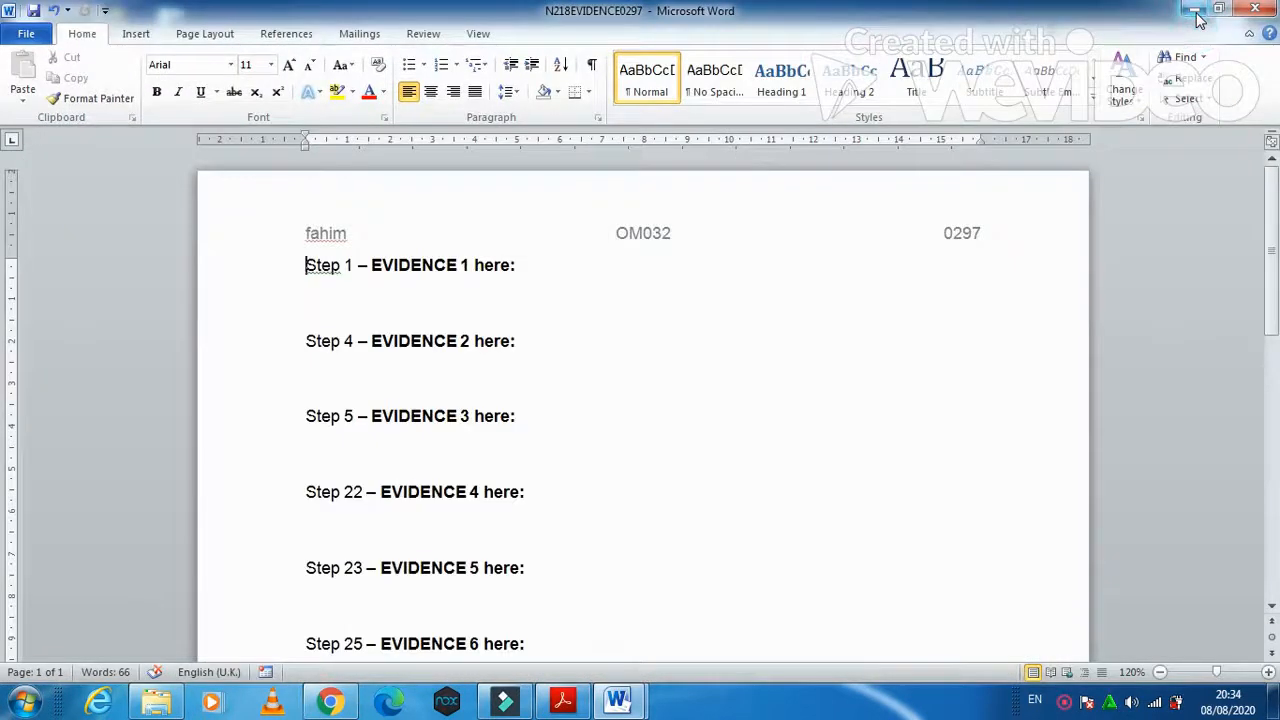
left_click(1196, 12)
left_click(412, 67)
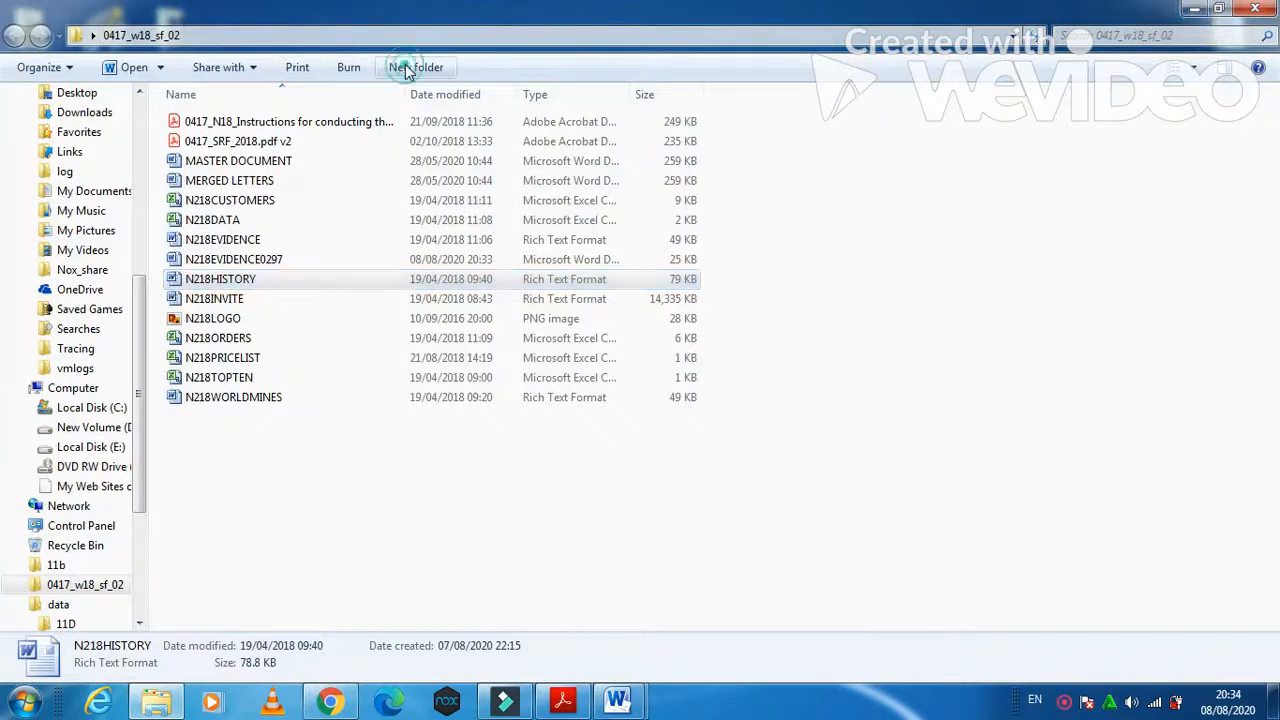
left_click(78, 95)
double_click(251, 200)
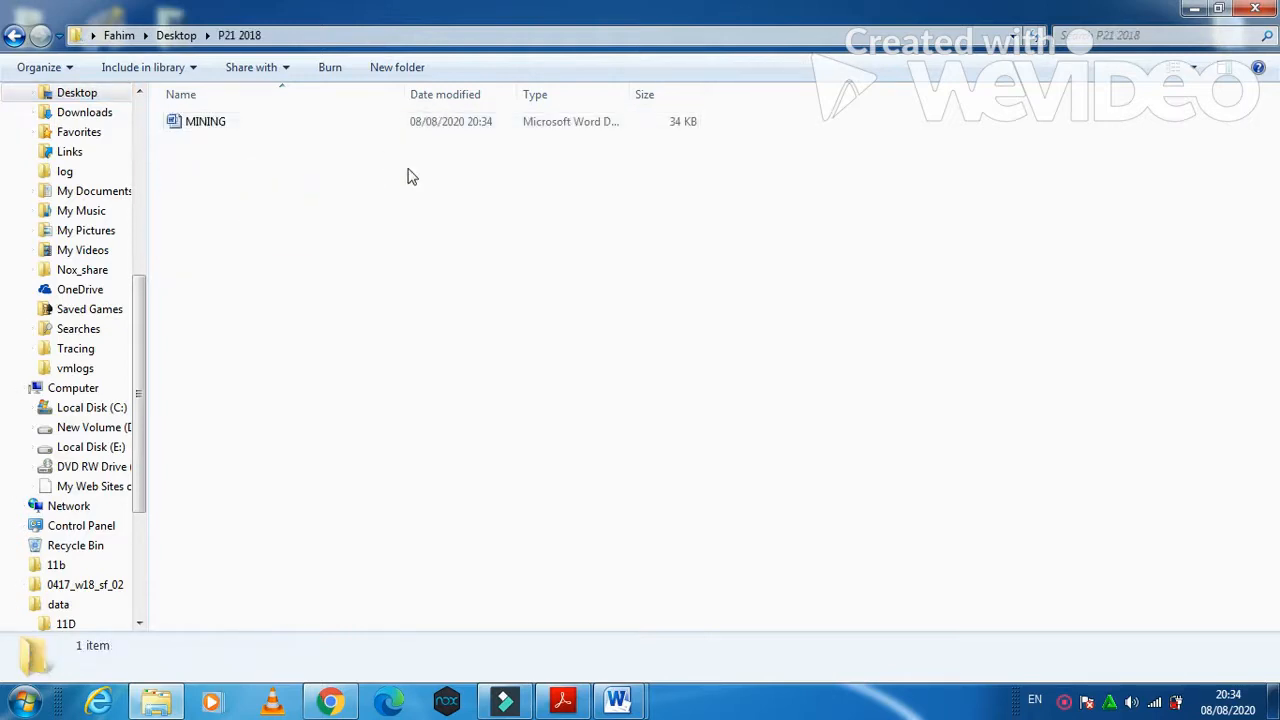
double_click(629, 94)
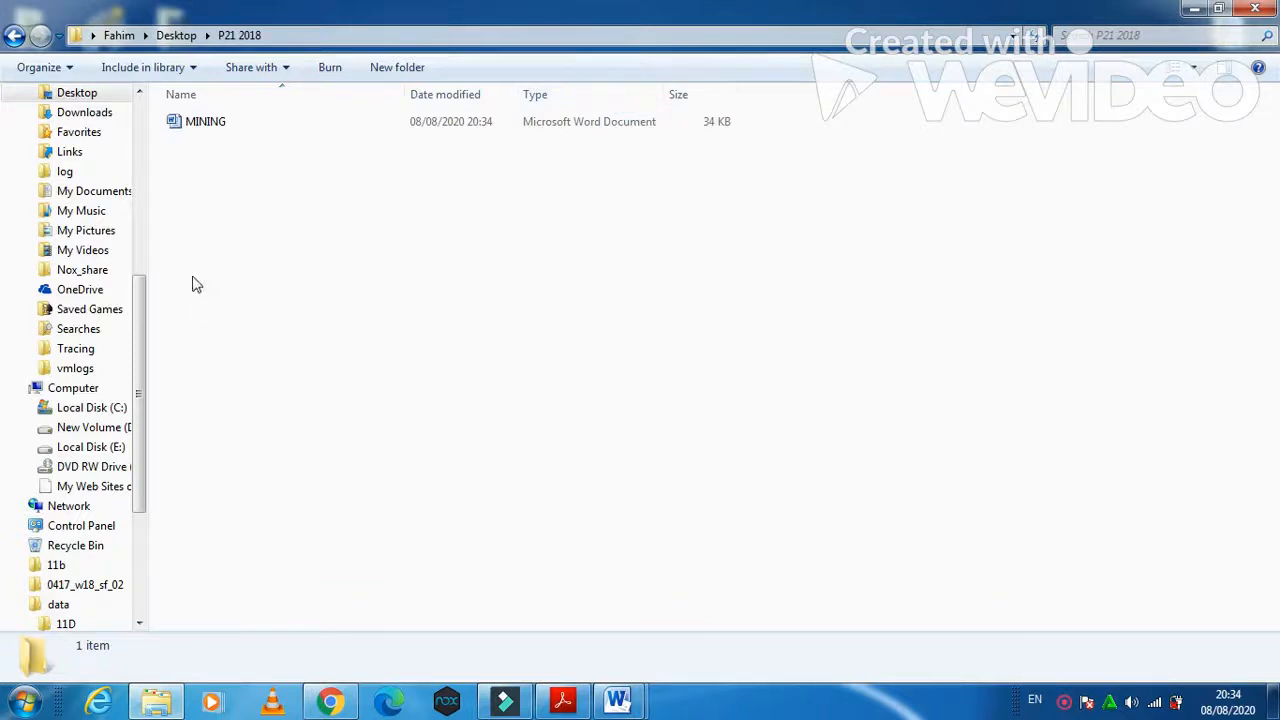
left_click(210, 125)
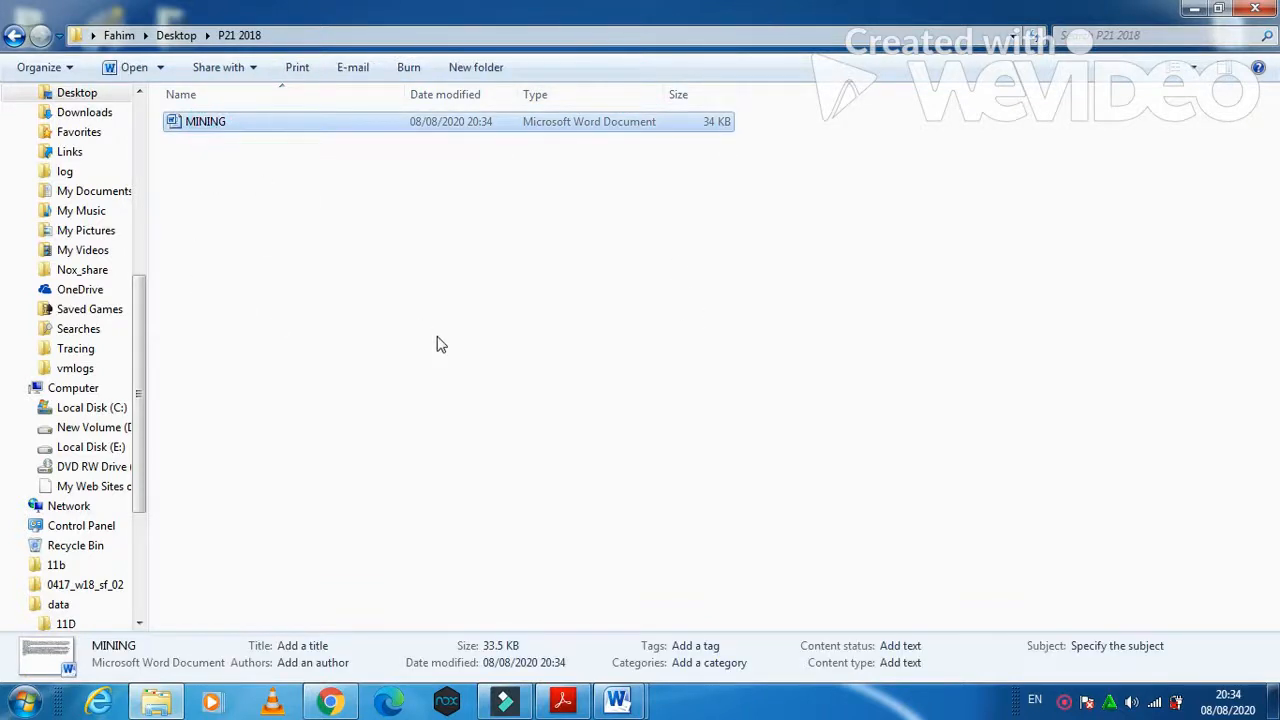
mouse_move(616, 700)
left_click(531, 608)
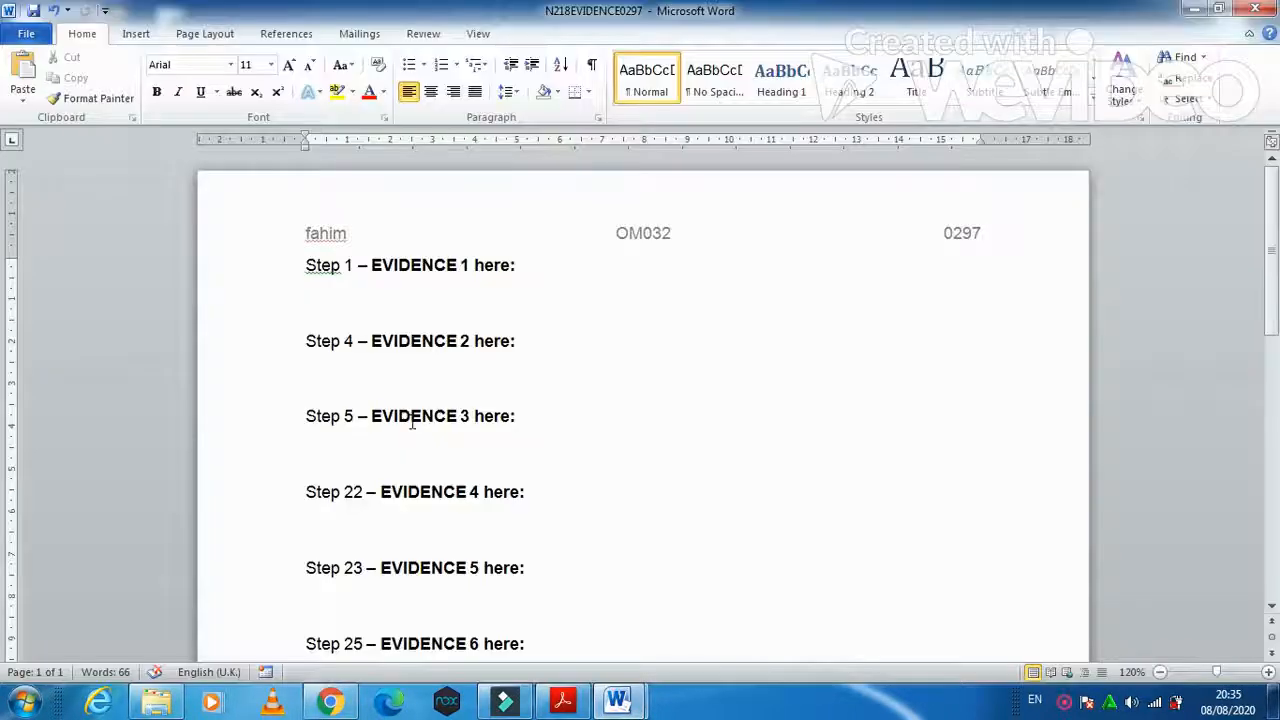
Step: Paste the screenshot under Step 1 – EVIDENCE 1 and crop it to the folder path and the MINING file row
left_click(358, 288)
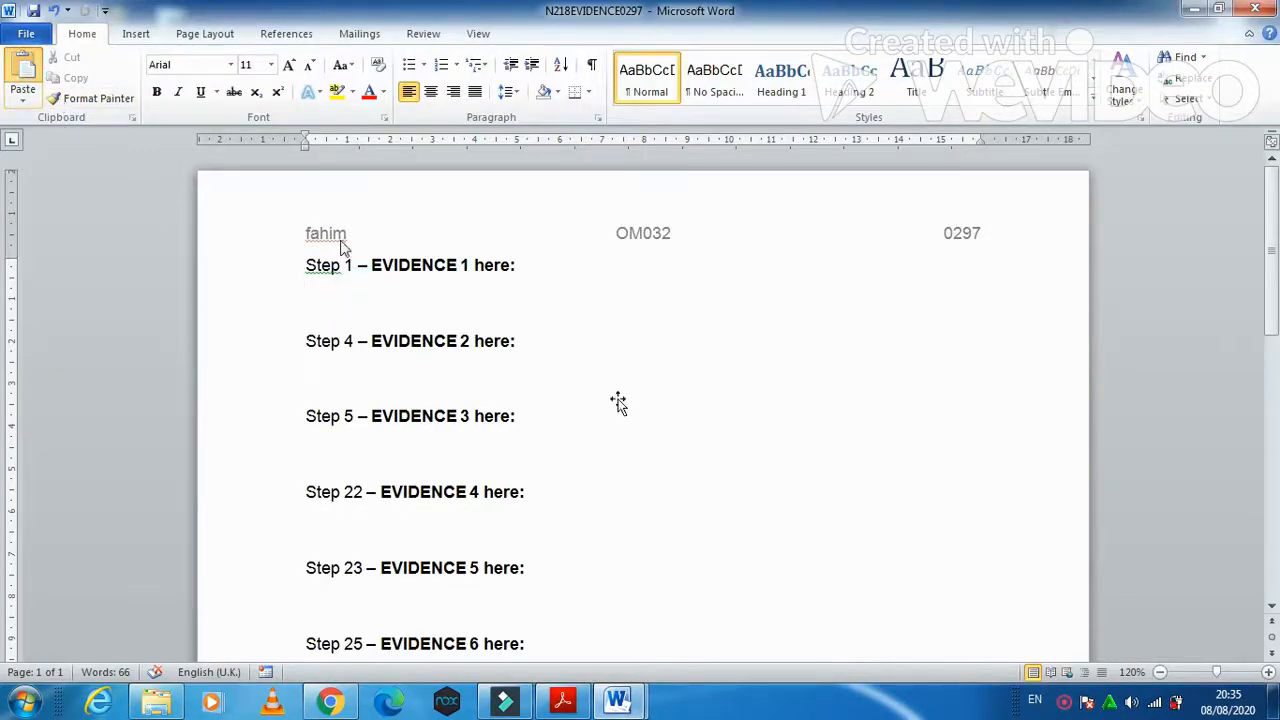
key("ctrl+v")
left_click(766, 400)
left_click(542, 33)
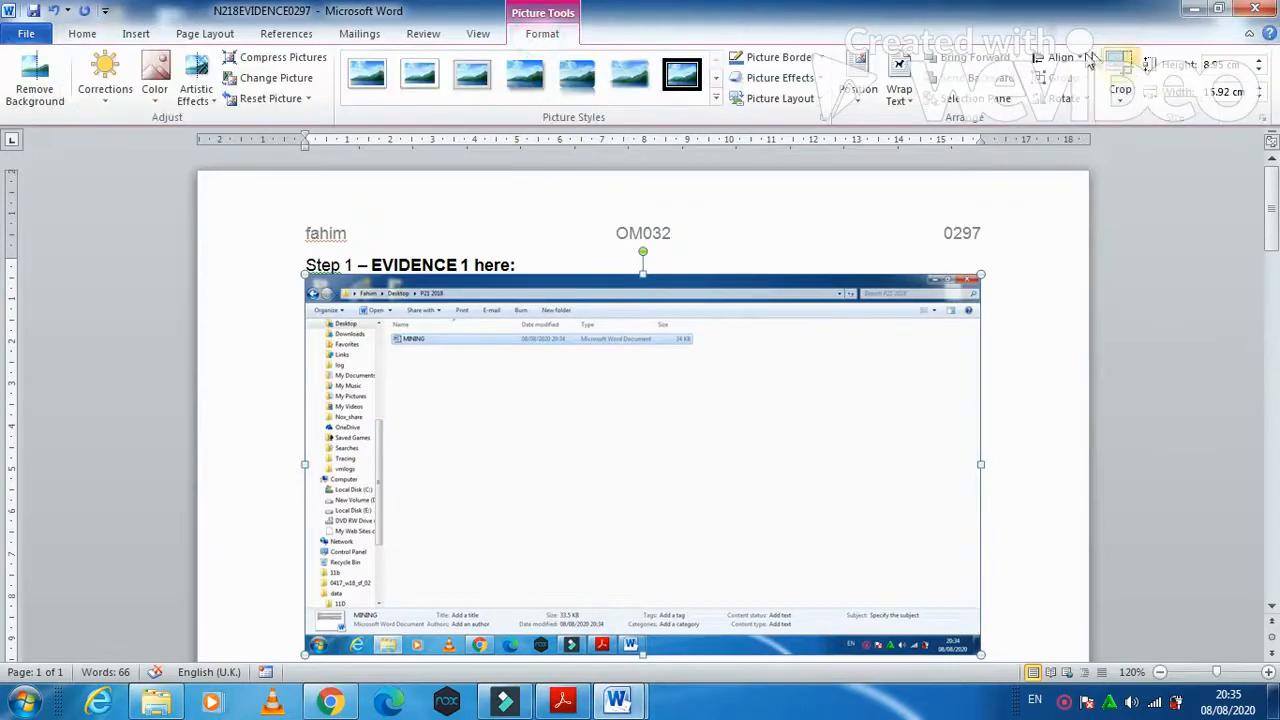
left_click(1120, 70)
left_click_drag(972, 648, 700, 357)
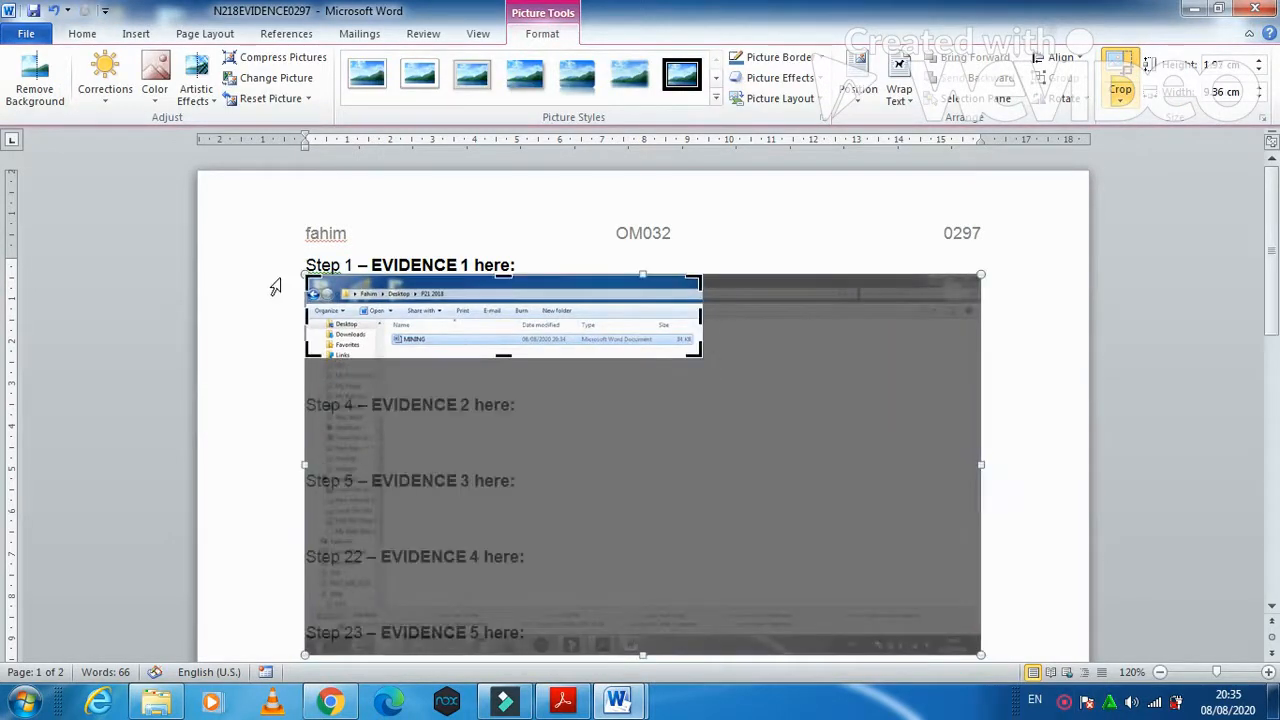
left_click_drag(307, 278, 349, 287)
left_click(1008, 355)
left_click(566, 314)
left_click_drag(669, 348, 801, 416)
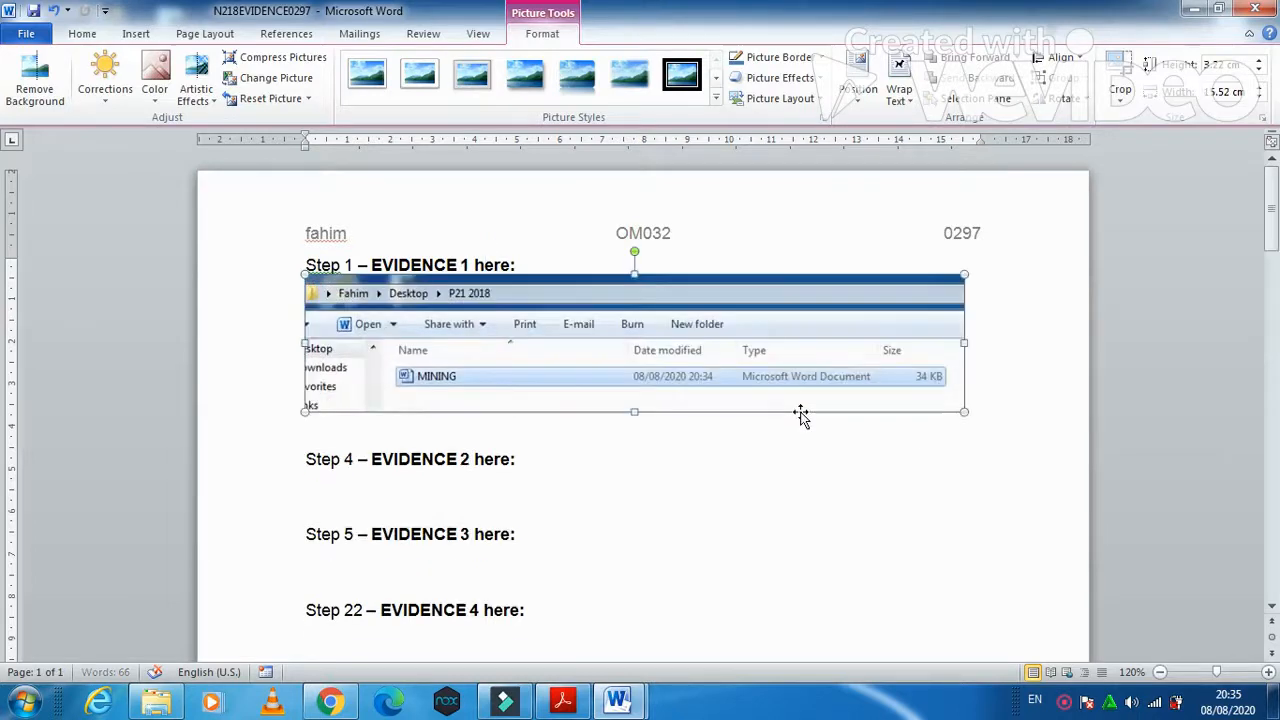
Step: Read question 2 about removing pre-set page breaks in the question paper, highlighting it
left_click(563, 700)
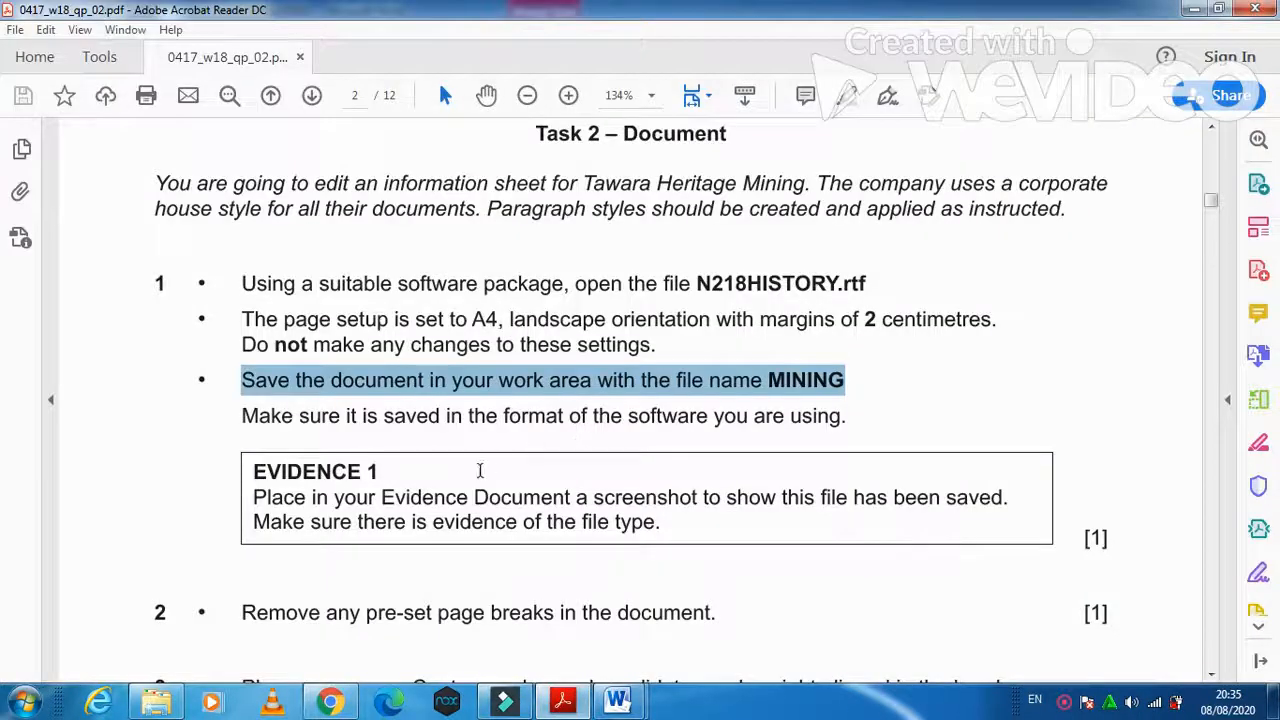
scroll(491, 468, "down", 5)
left_click_drag(237, 341, 669, 357)
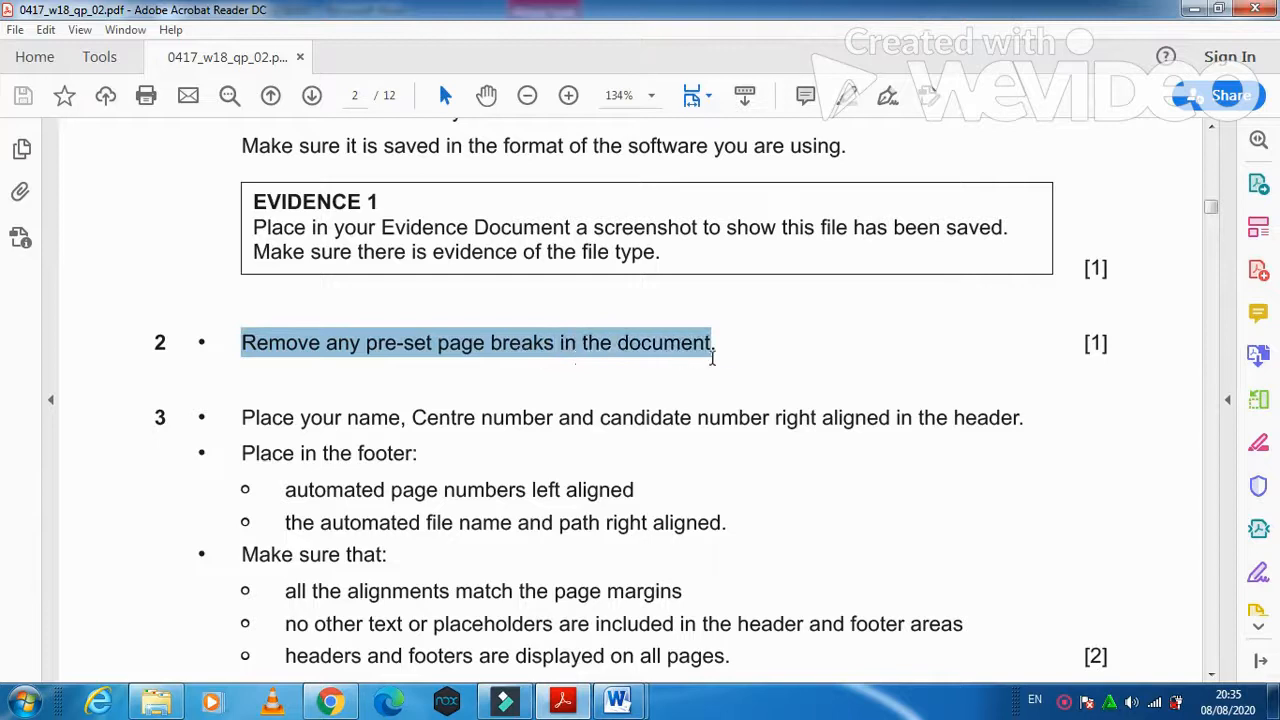
Step: Try inserting a next-page section break after the Dangers heading in MINING
left_click(577, 707)
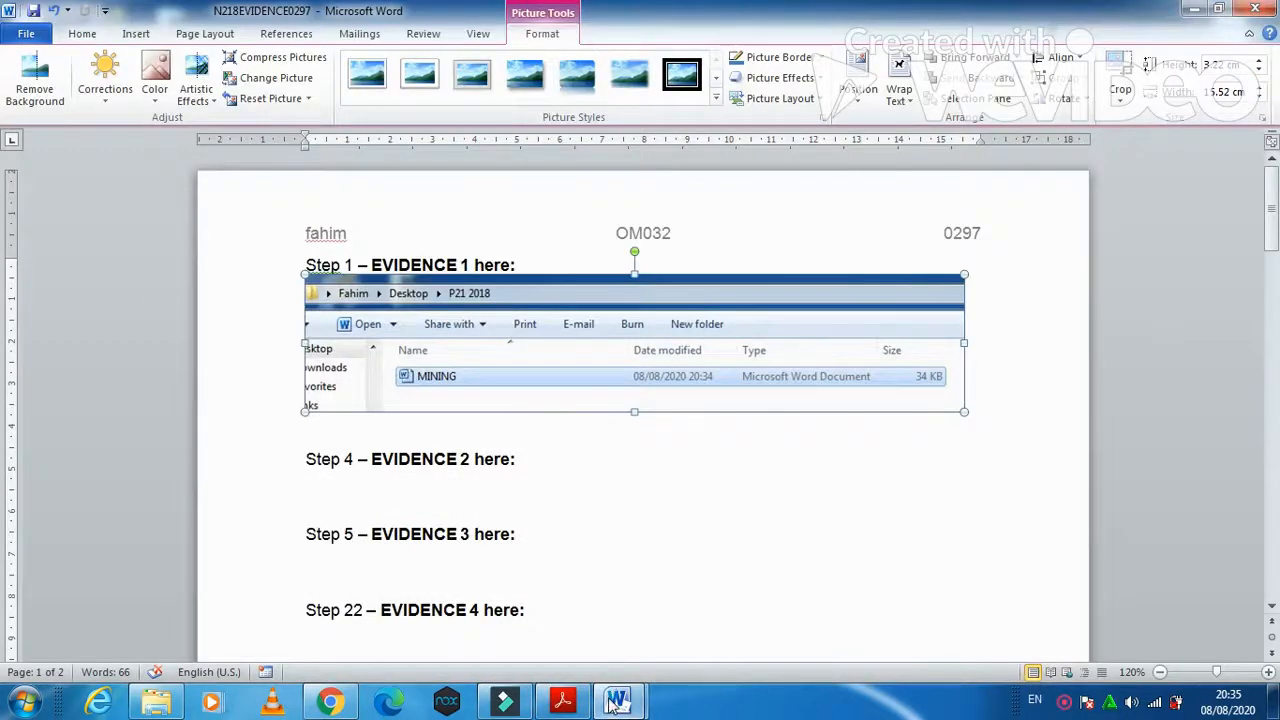
mouse_move(614, 705)
left_click(686, 600)
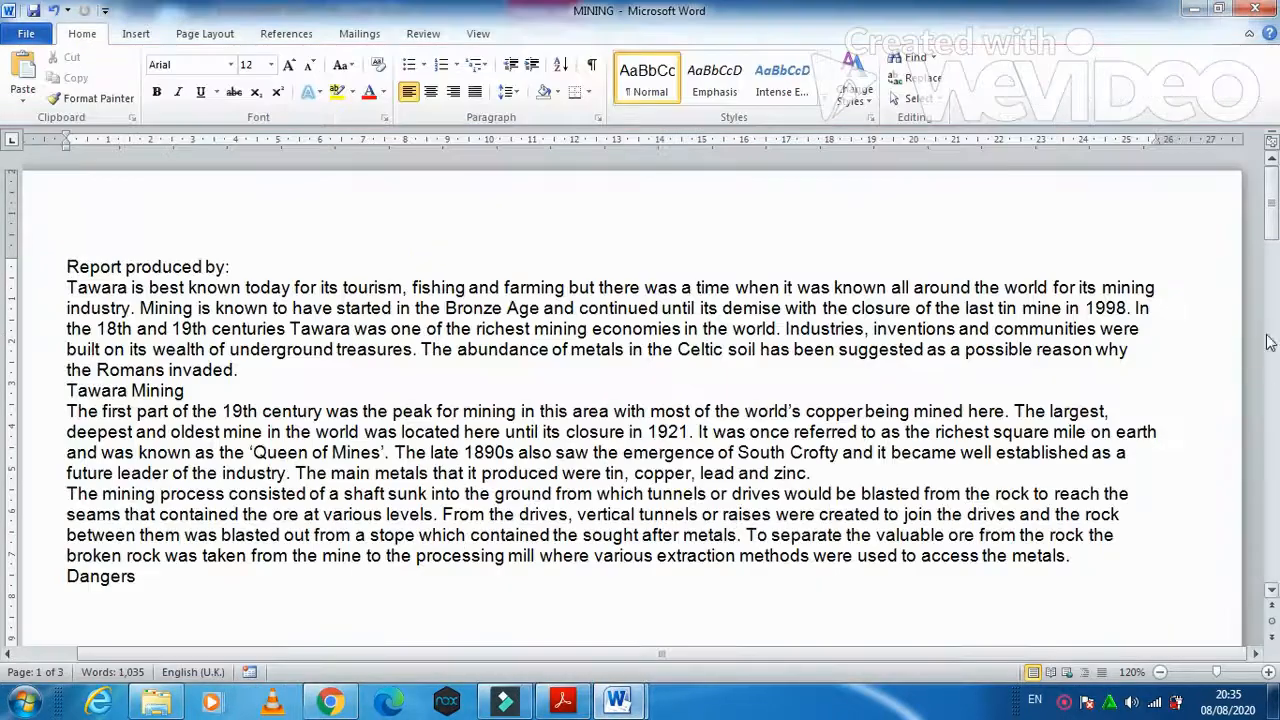
left_click_drag(1274, 211, 1277, 252)
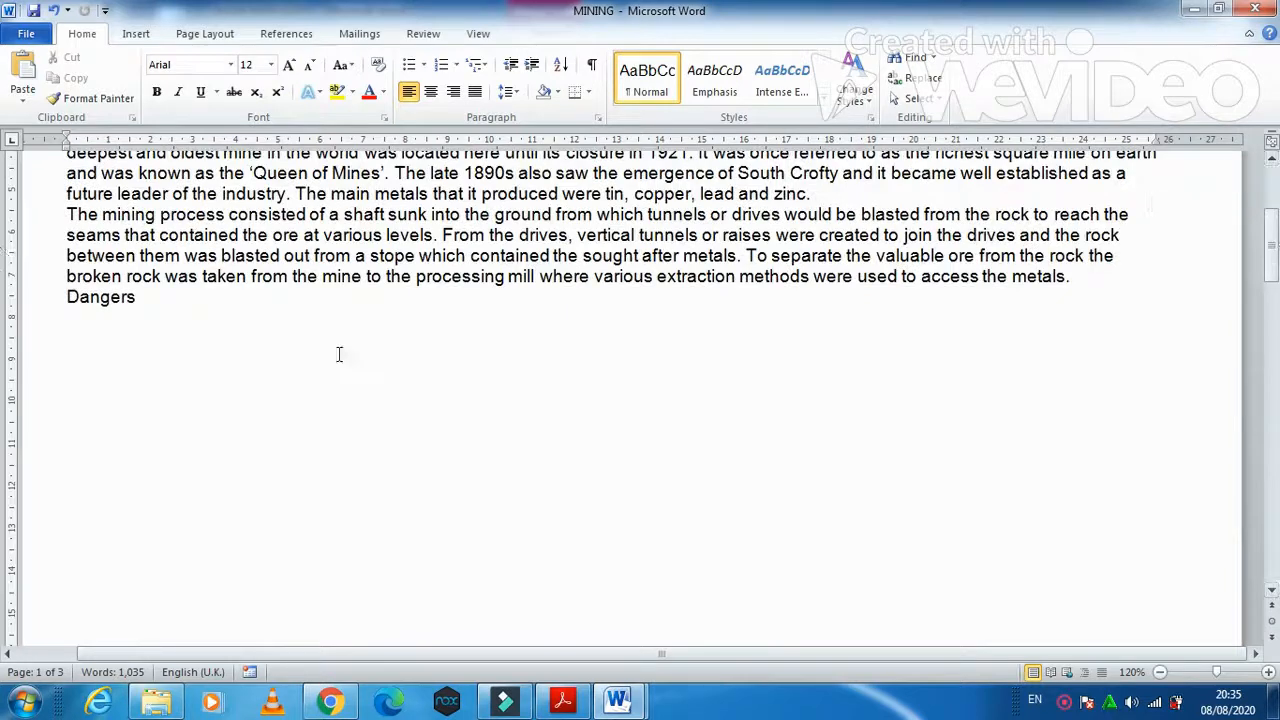
left_click(64, 324)
left_click(64, 324)
left_click(136, 300)
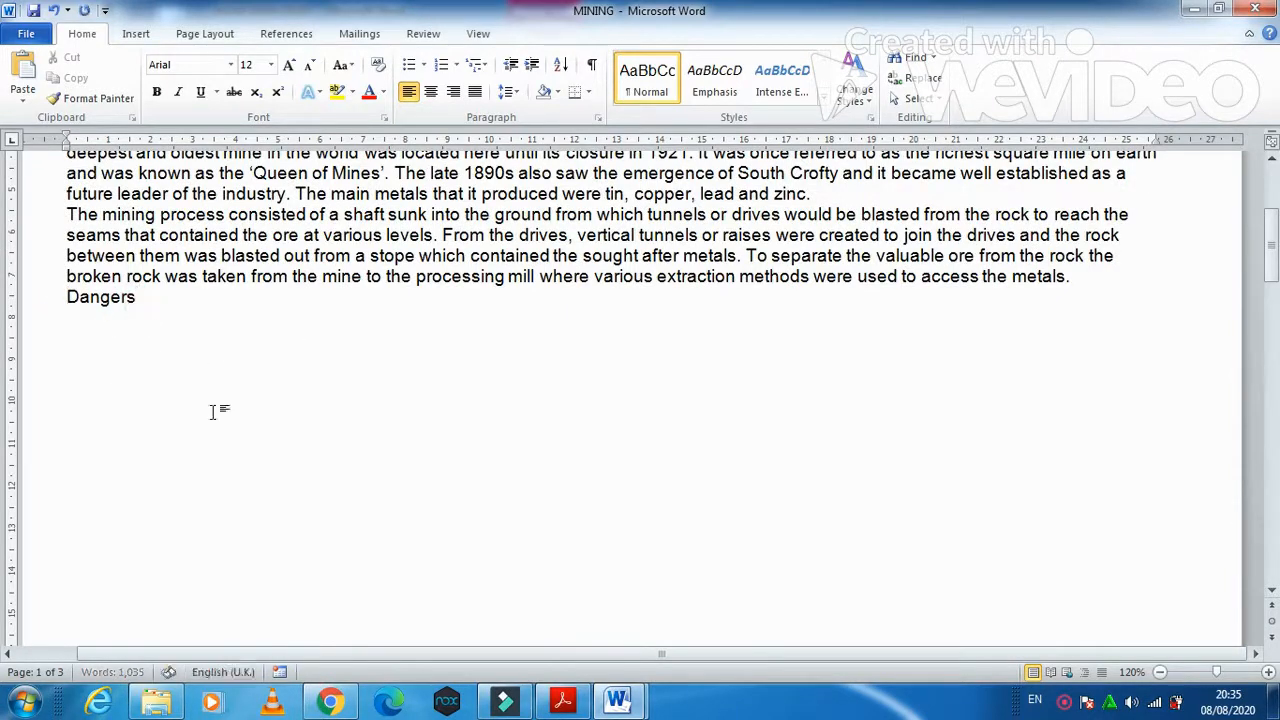
key("Return")
left_click(203, 34)
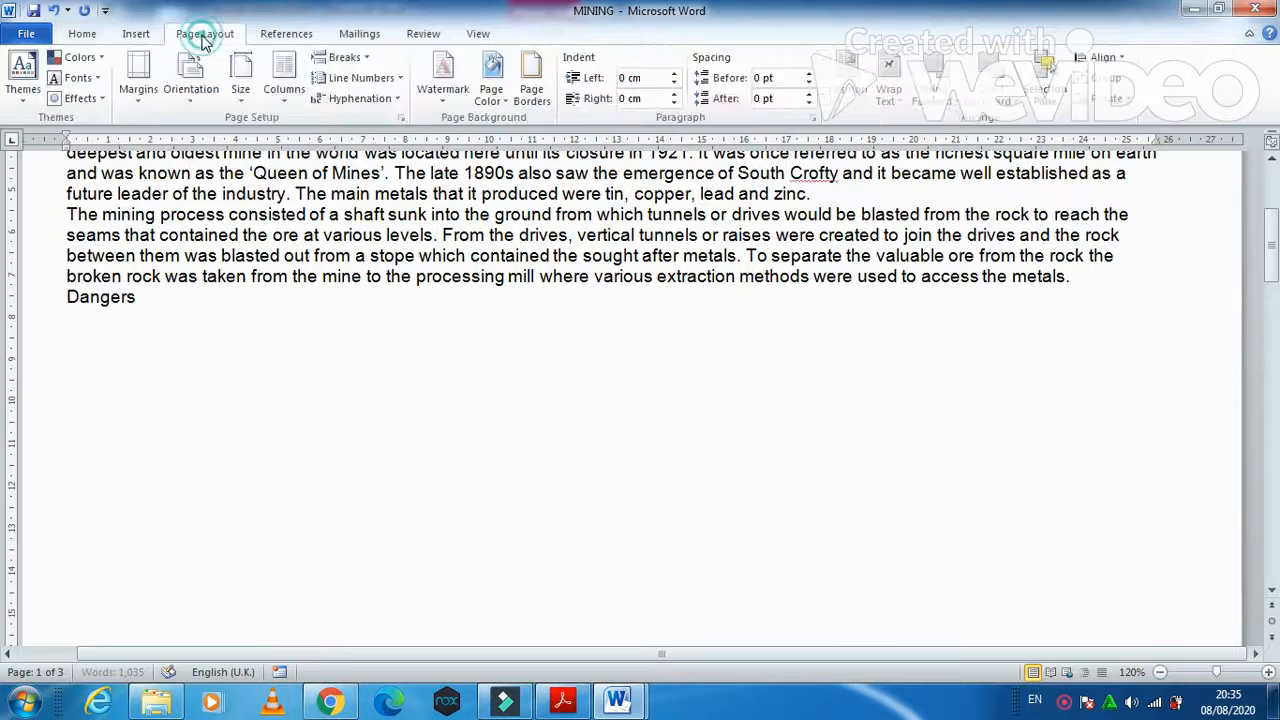
left_click(368, 60)
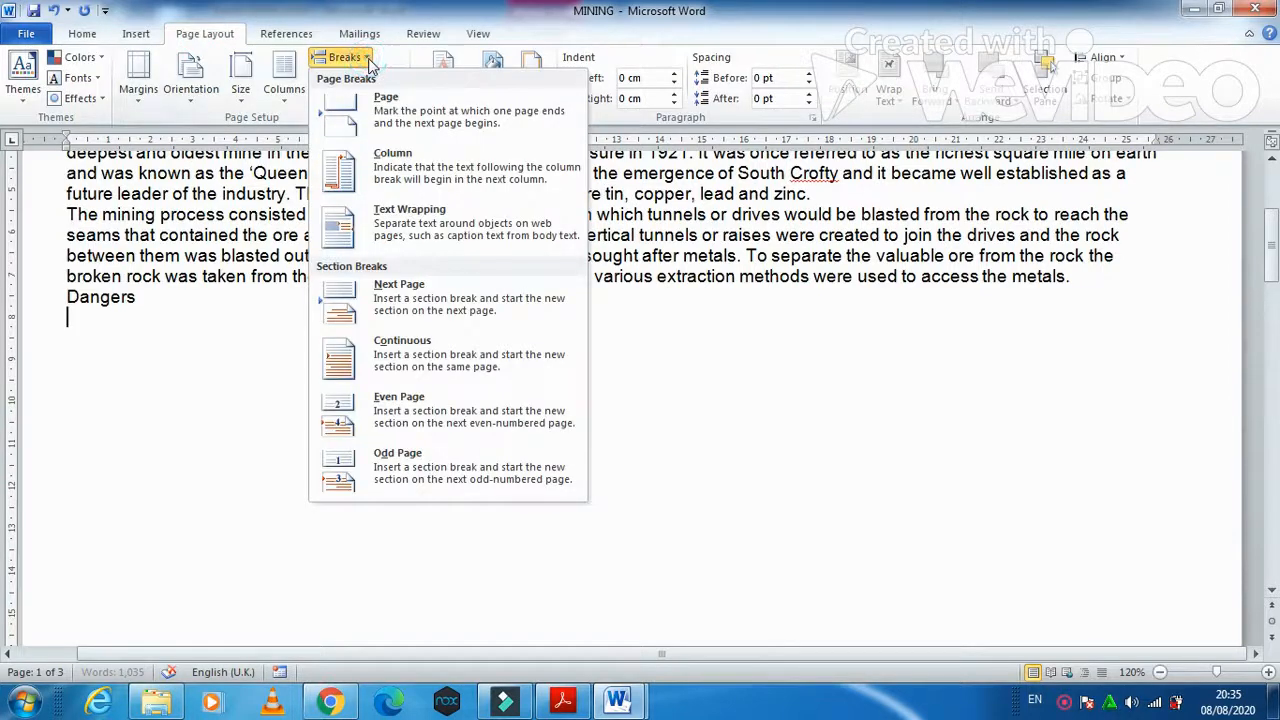
left_click(432, 303)
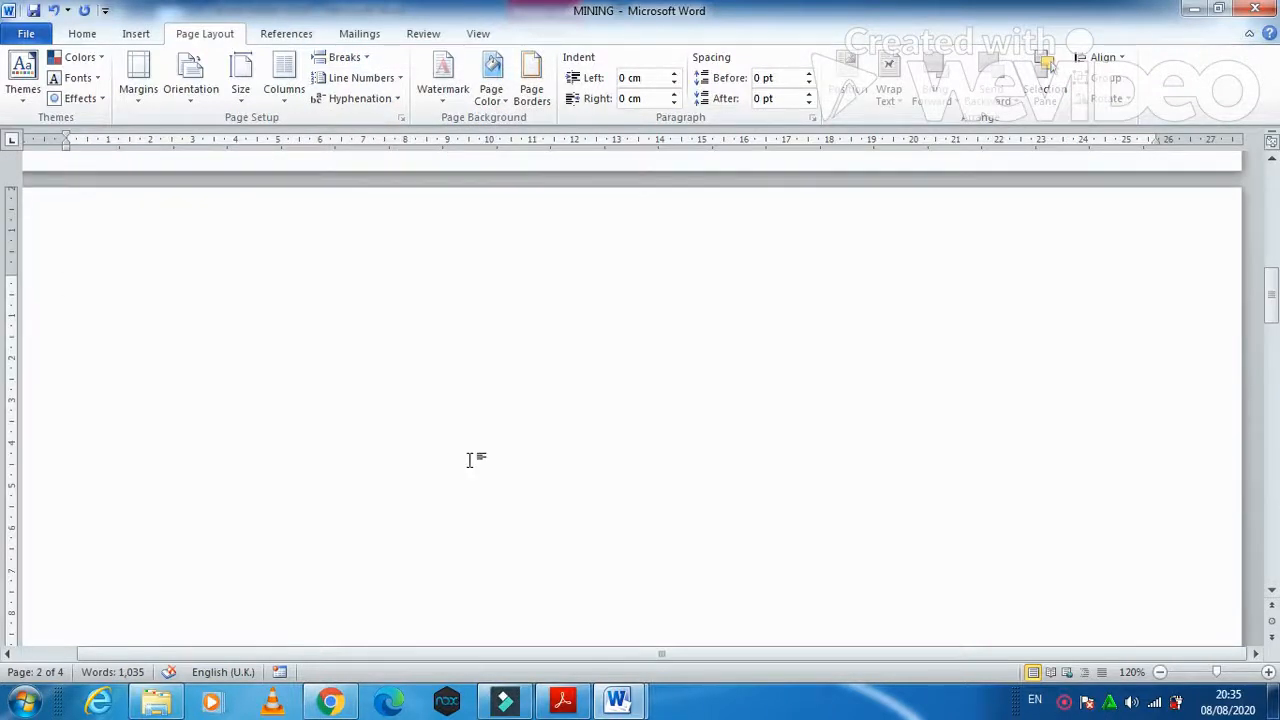
key("ctrl+z")
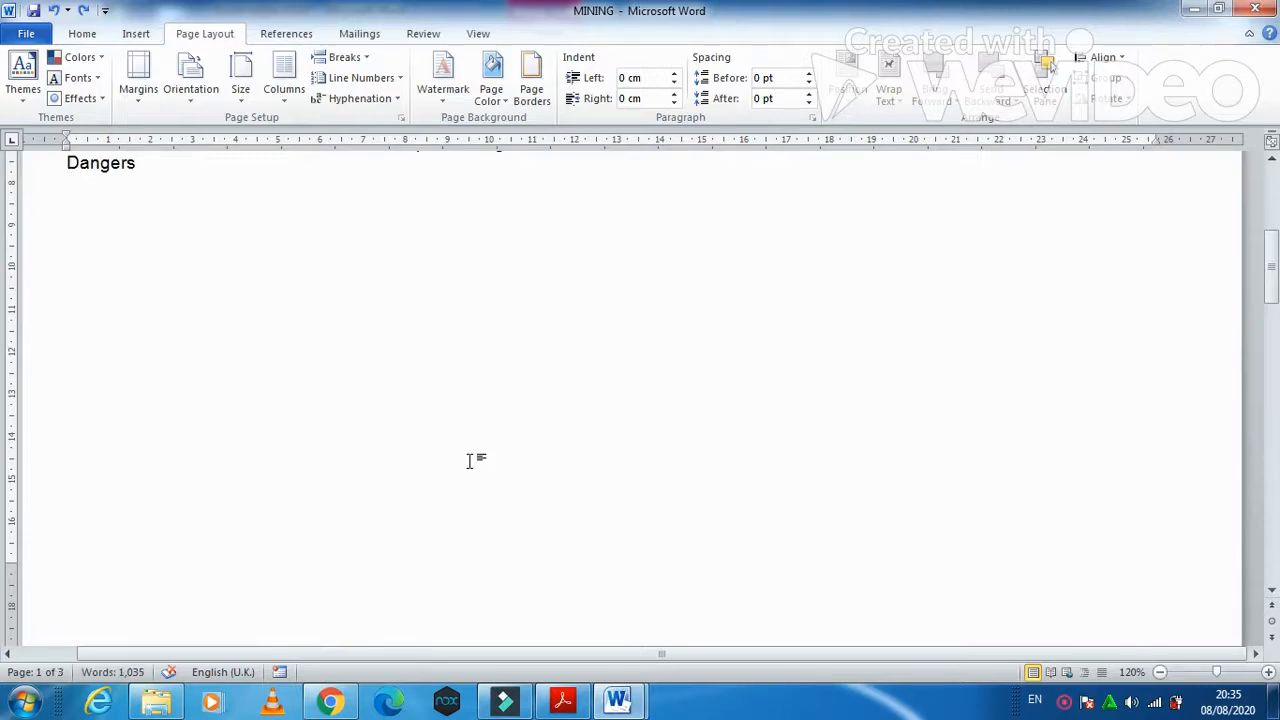
Step: Remove the page break before the paragraph starting "Any job working below the ground"
scroll(469, 451, "down", 10)
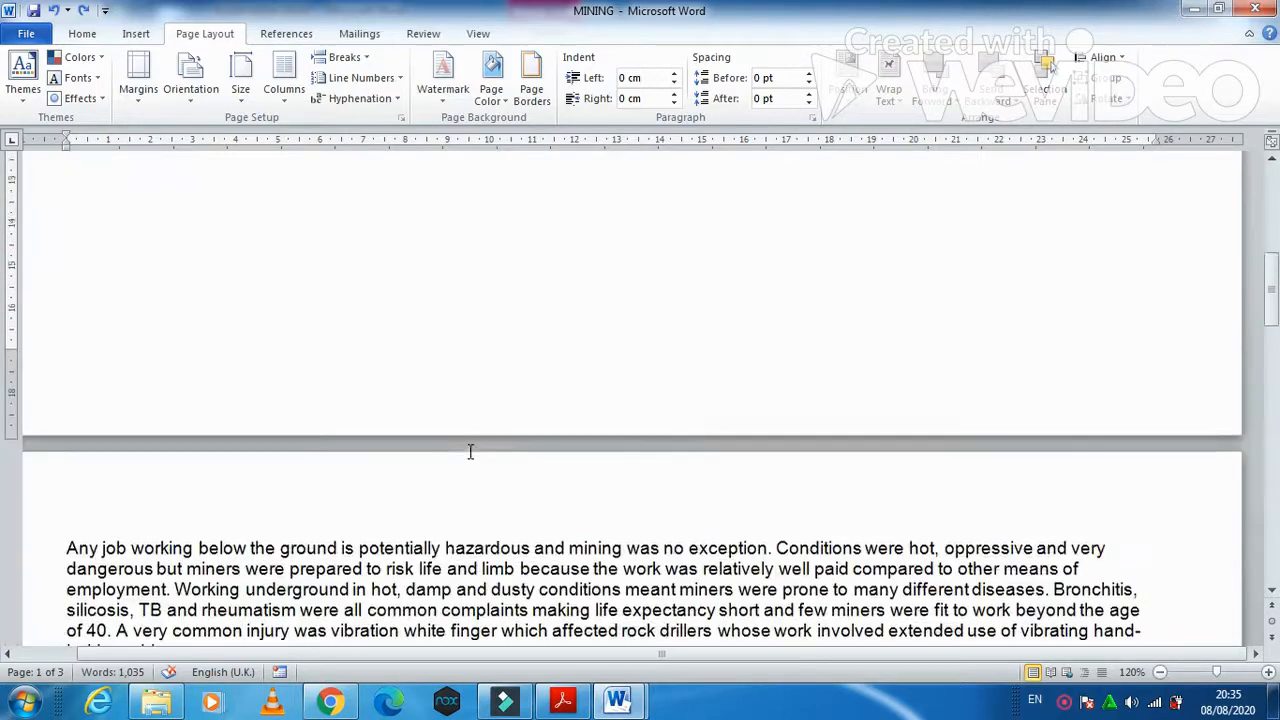
left_click(64, 334)
key("BackSpace")
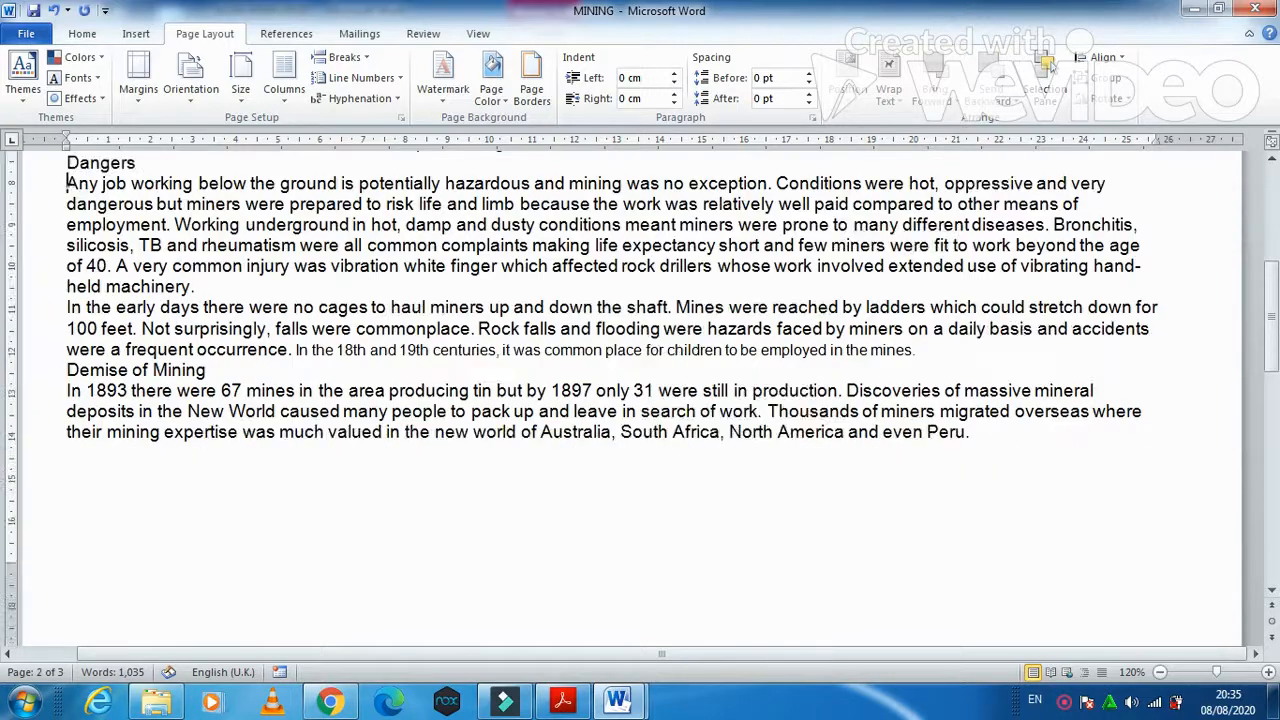
scroll(128, 447, "down", 15)
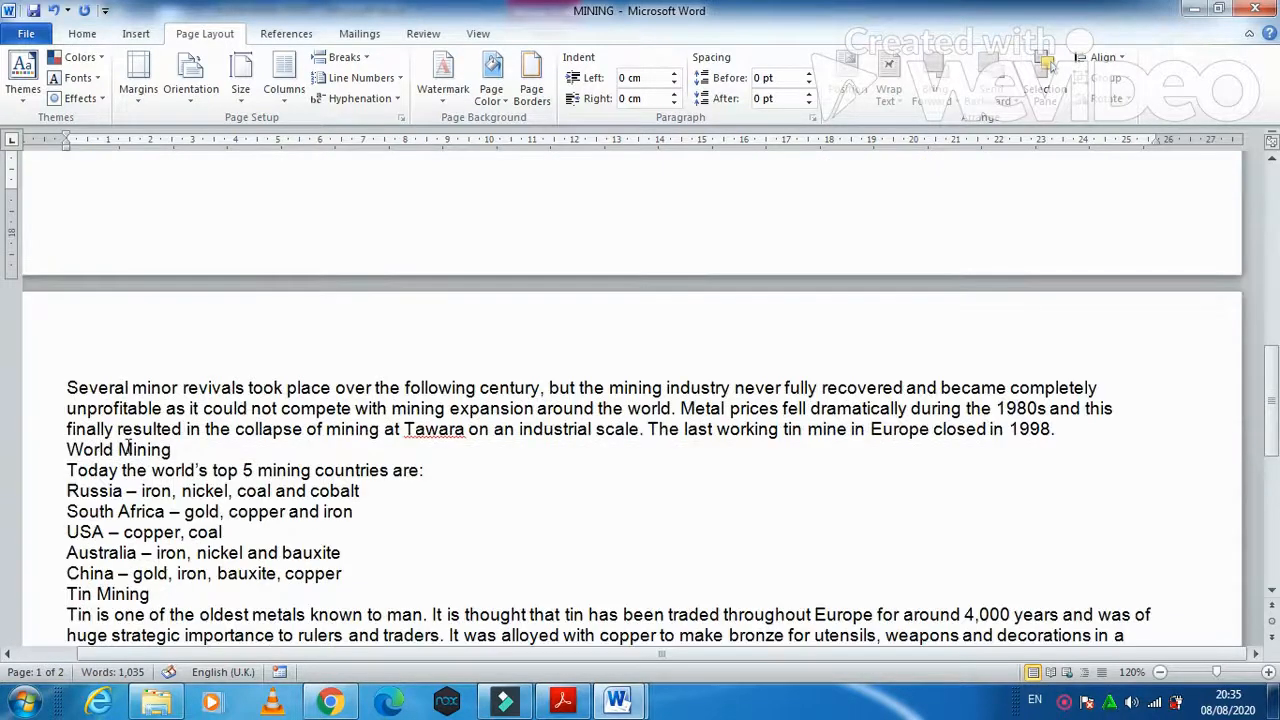
scroll(128, 447, "up", 5)
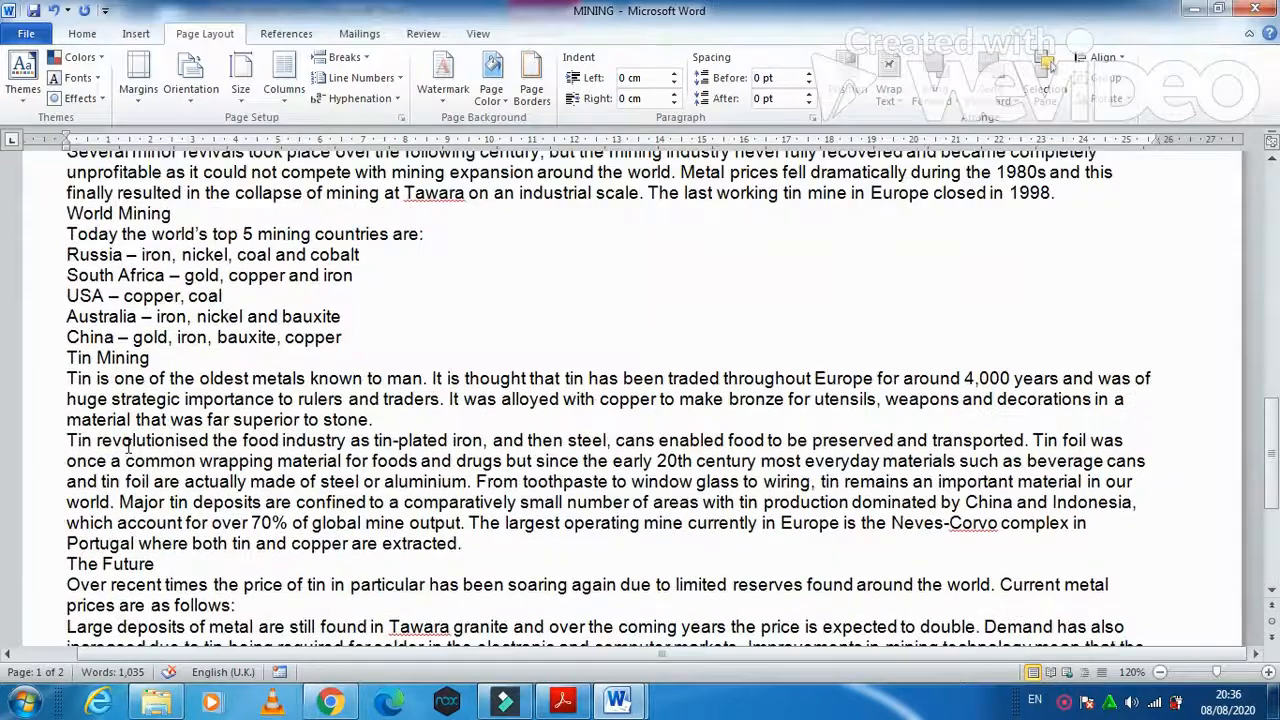
scroll(128, 447, "up", 10)
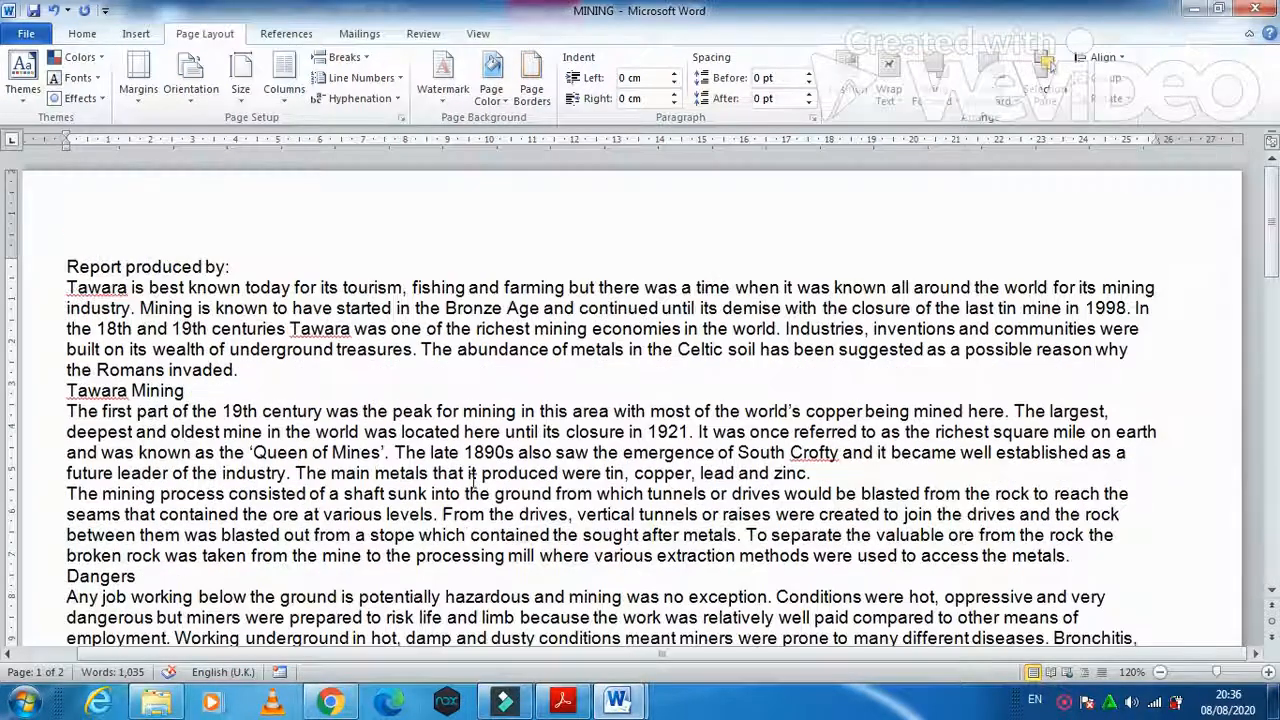
Step: Read question 3's header and footer instructions in the question paper, highlighting the header line
left_click(562, 700)
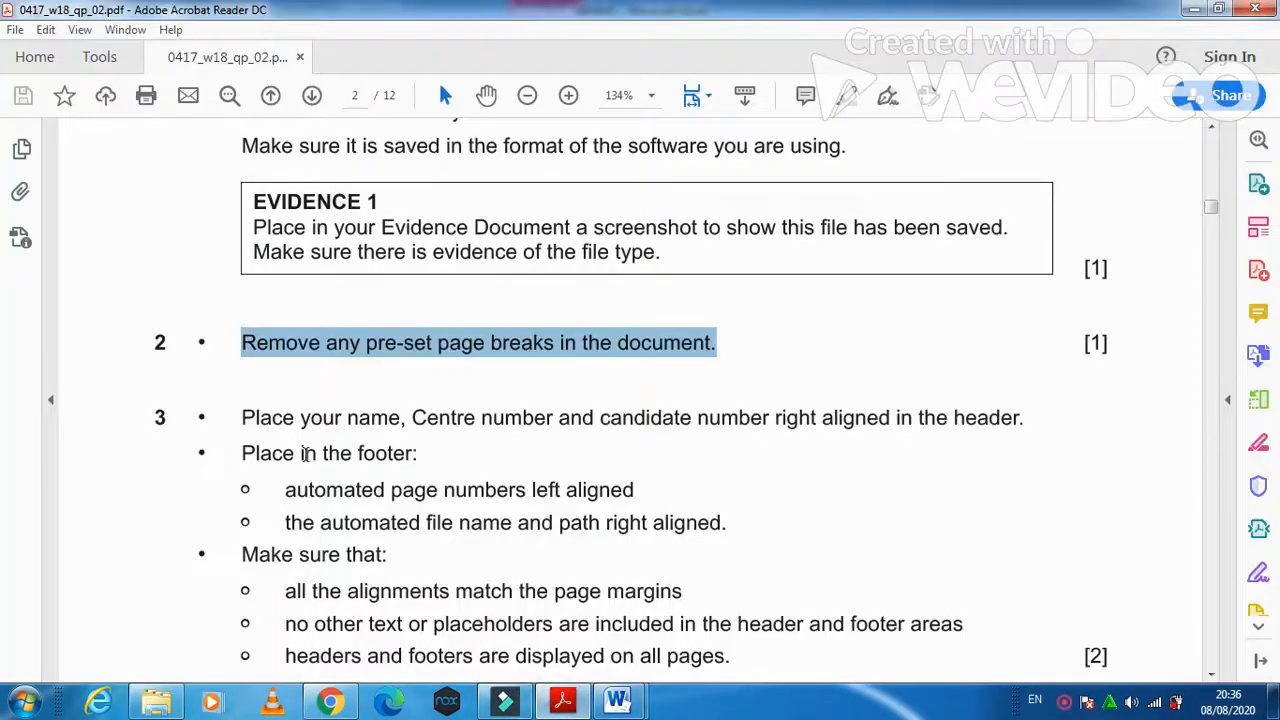
left_click_drag(244, 417, 980, 435)
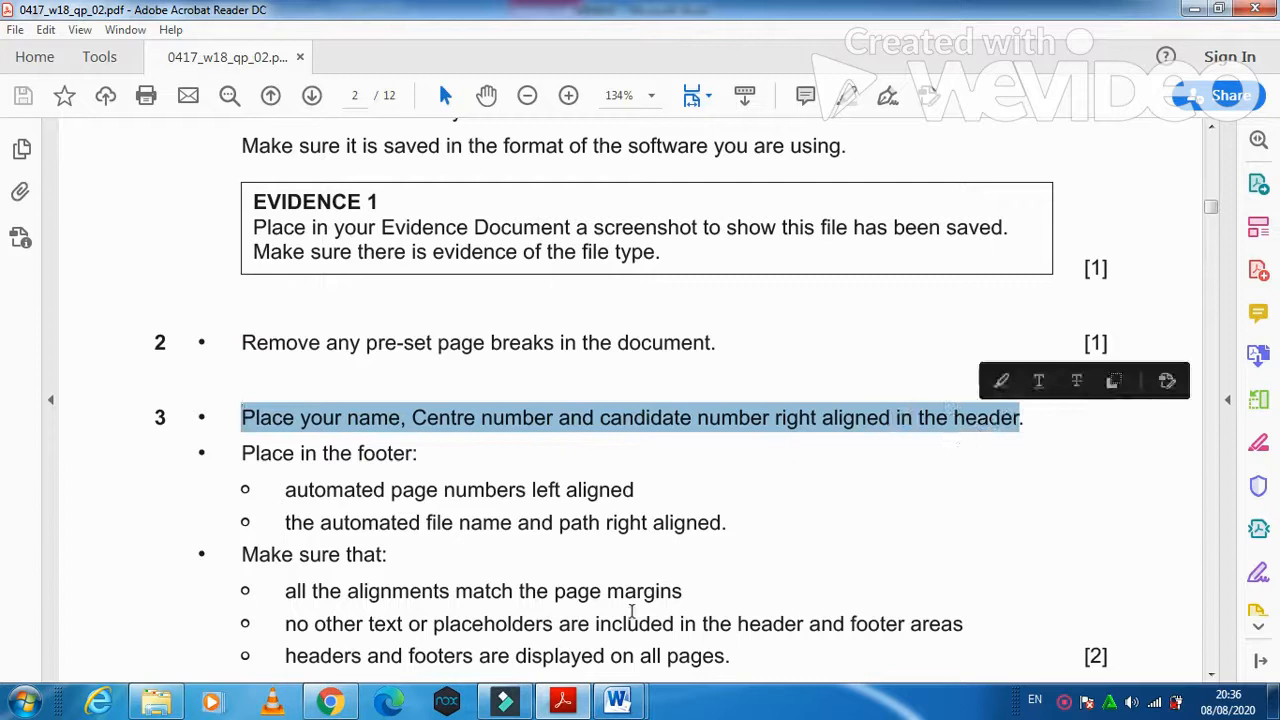
Step: In MINING, insert a three-column blank header and enter your name, Centre number and candidate number in its right-aligned placeholder
mouse_move(617, 700)
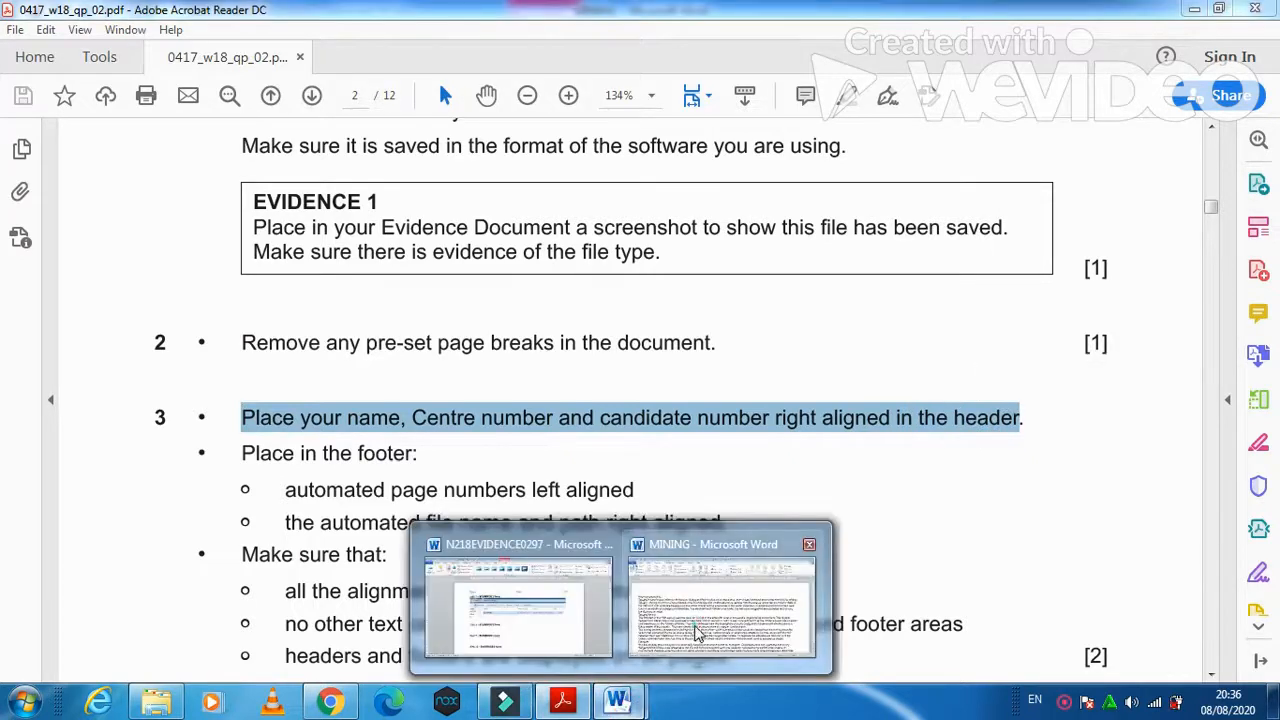
left_click(697, 632)
left_click(136, 34)
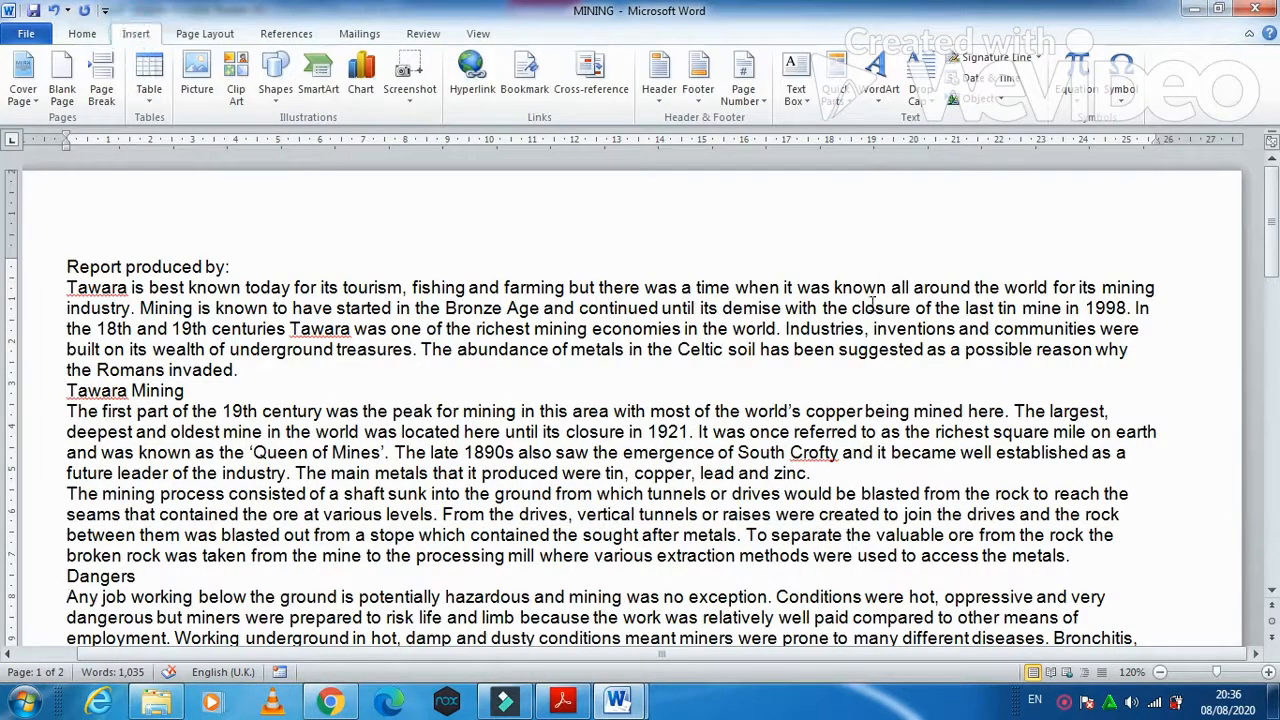
left_click(659, 78)
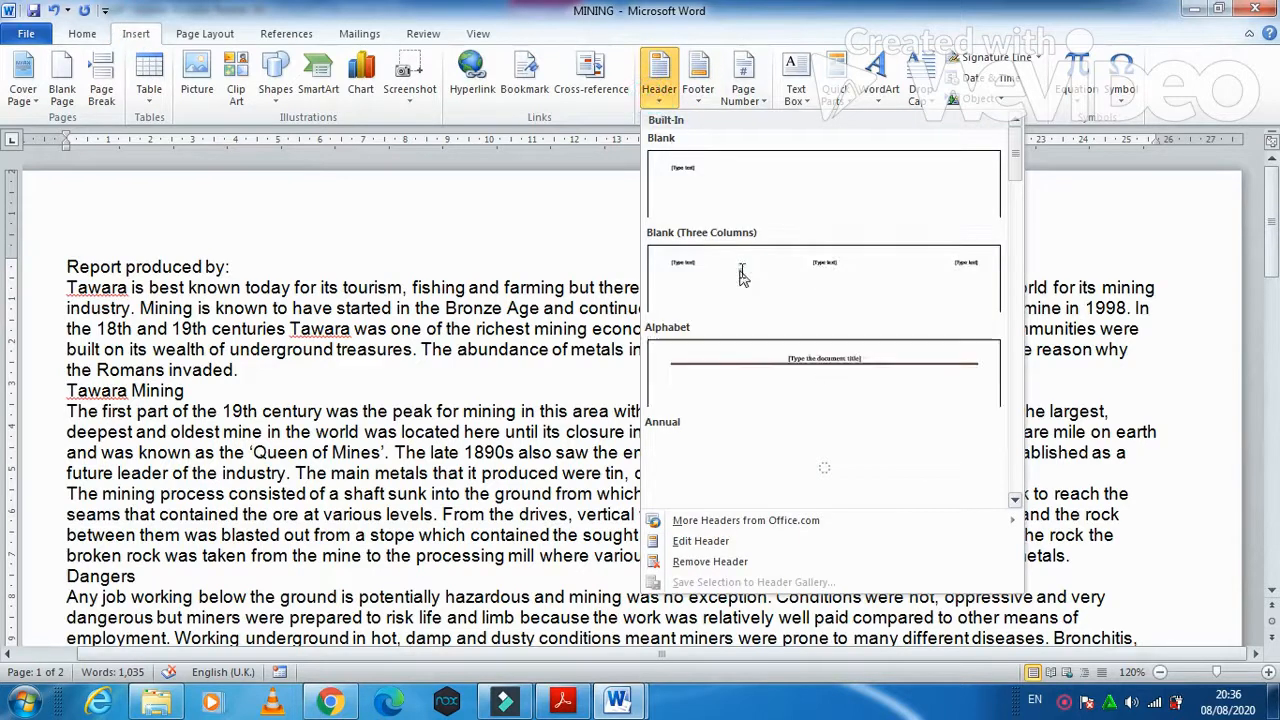
left_click(741, 277)
left_click(1135, 236)
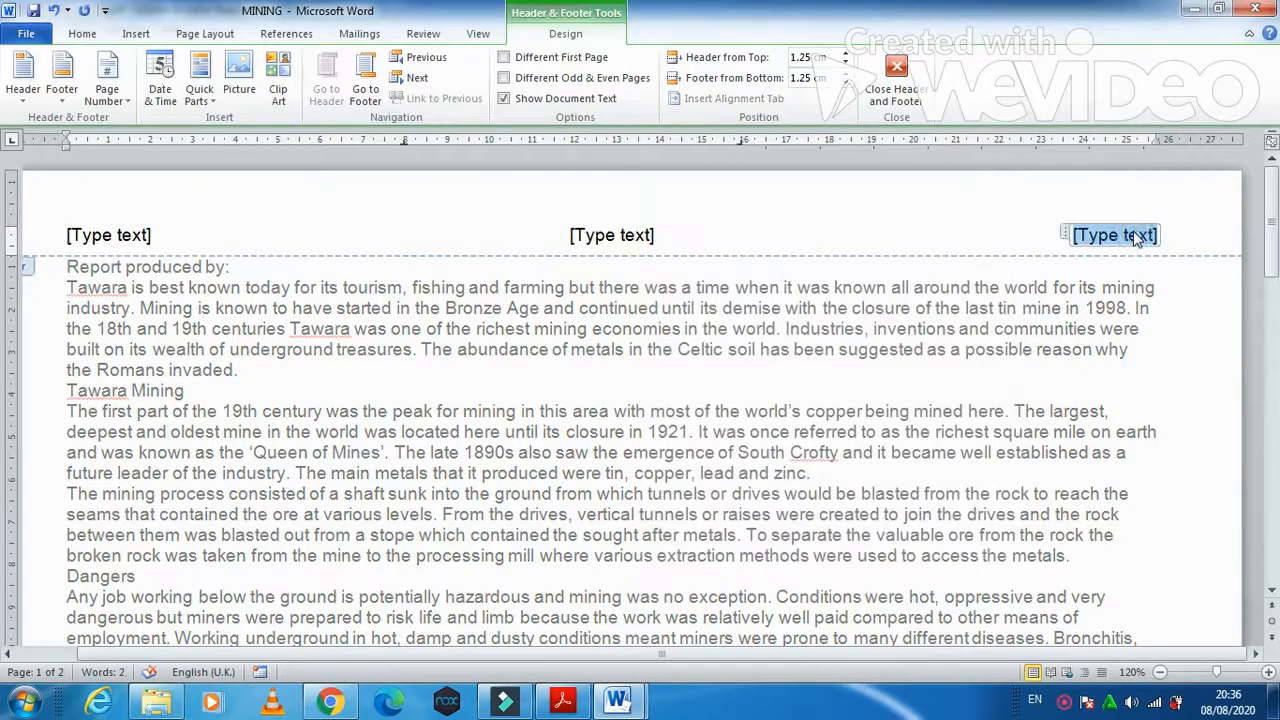
type("Fahim ")
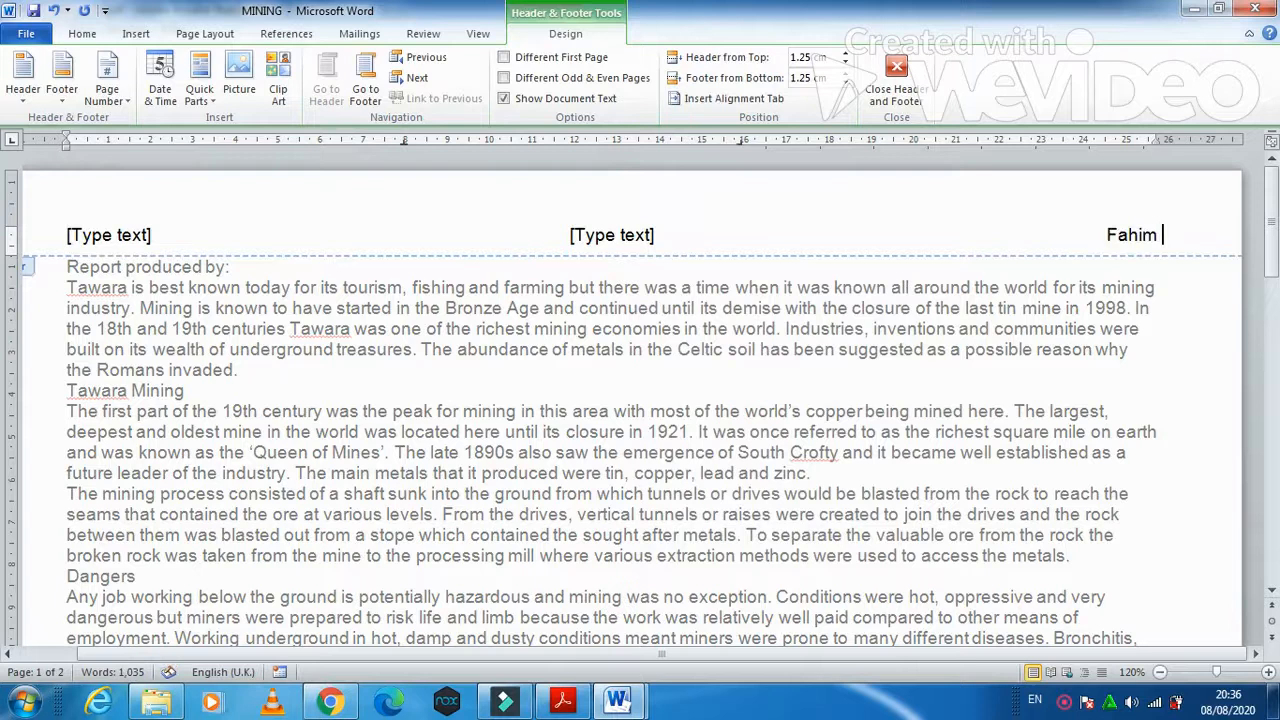
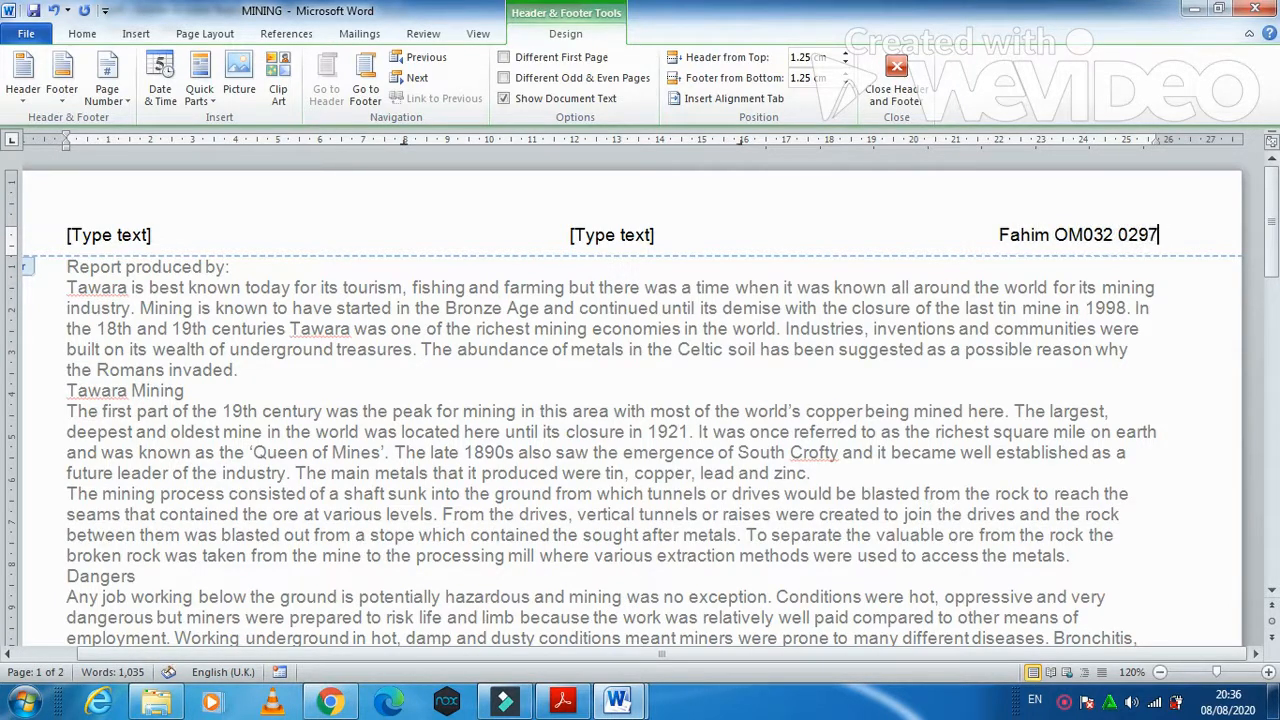
Step: Delete the empty centre and left header placeholders and close the header and footer editing
left_click(612, 235)
key("Delete")
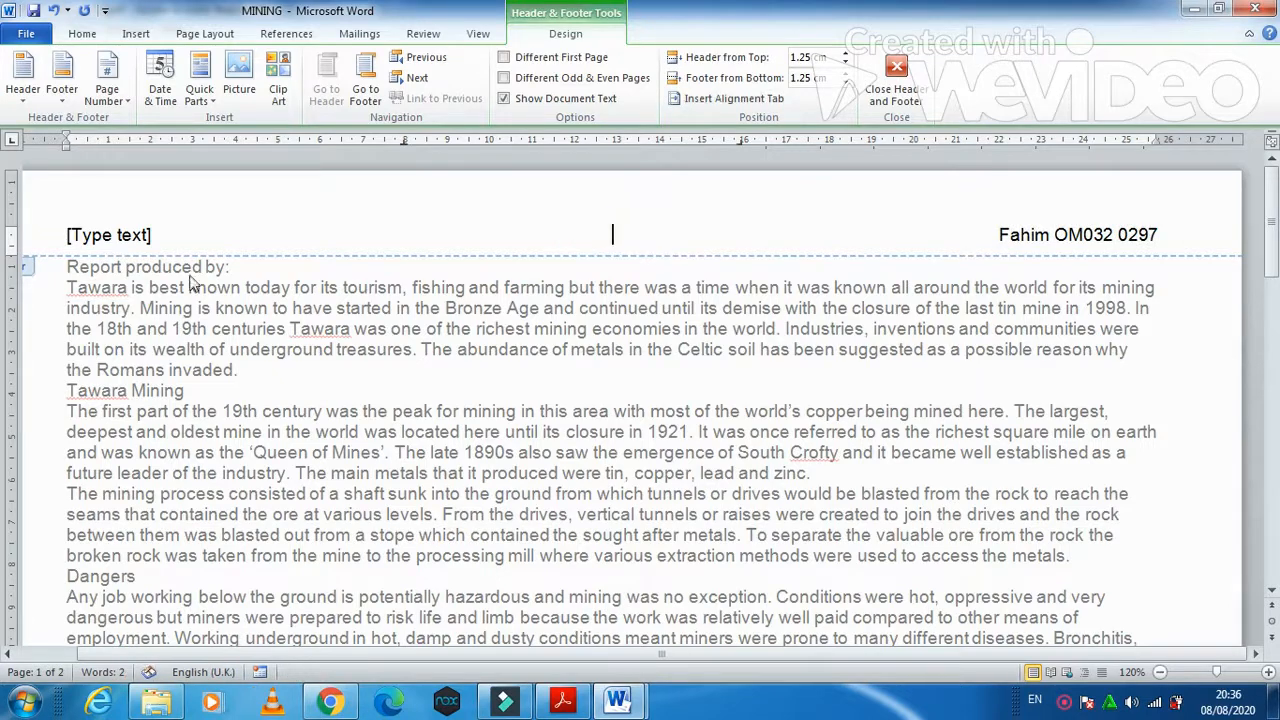
left_click(105, 237)
key("Delete")
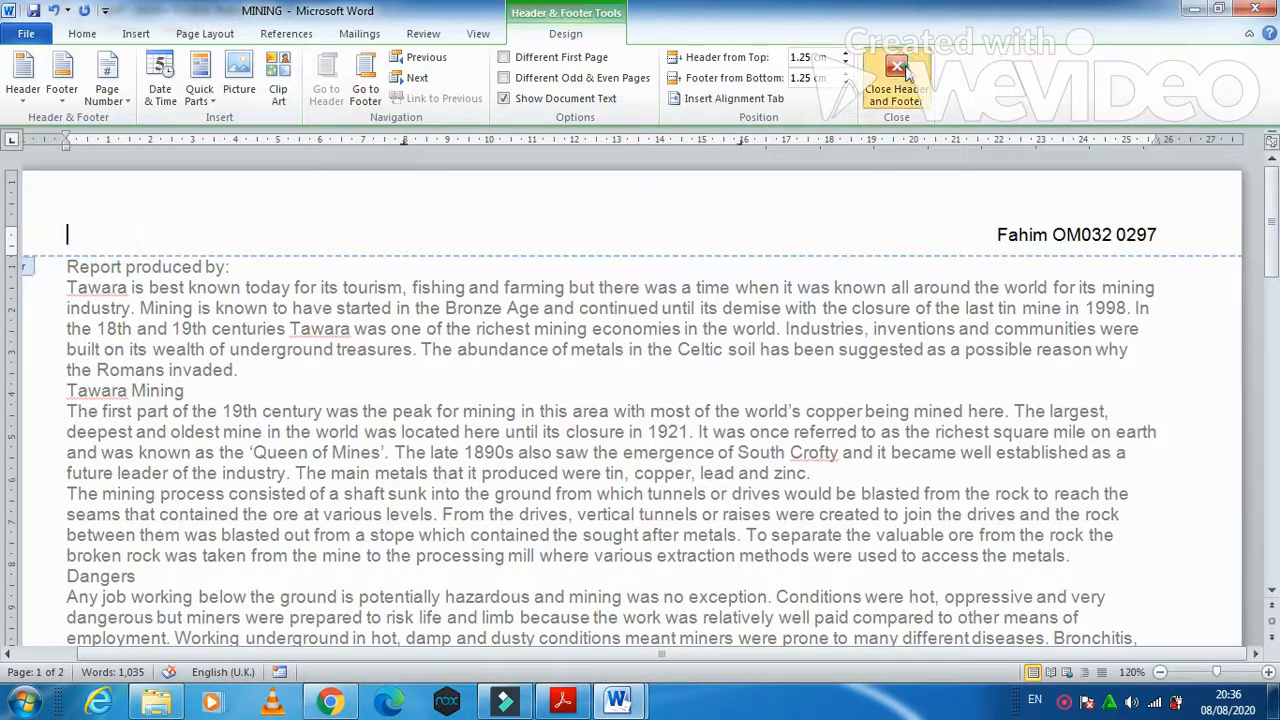
left_click(895, 88)
Step: Highlight the footer instructions of question 3 in the question paper
left_click(563, 701)
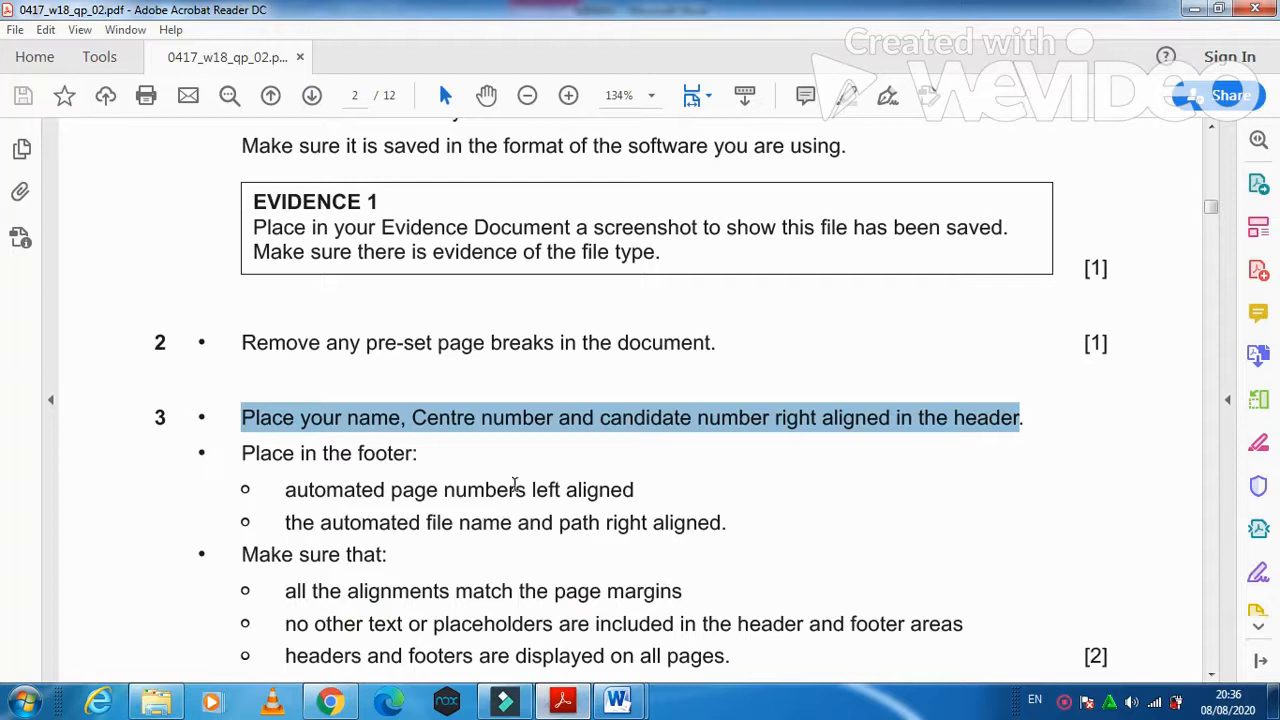
left_click_drag(286, 490, 660, 492)
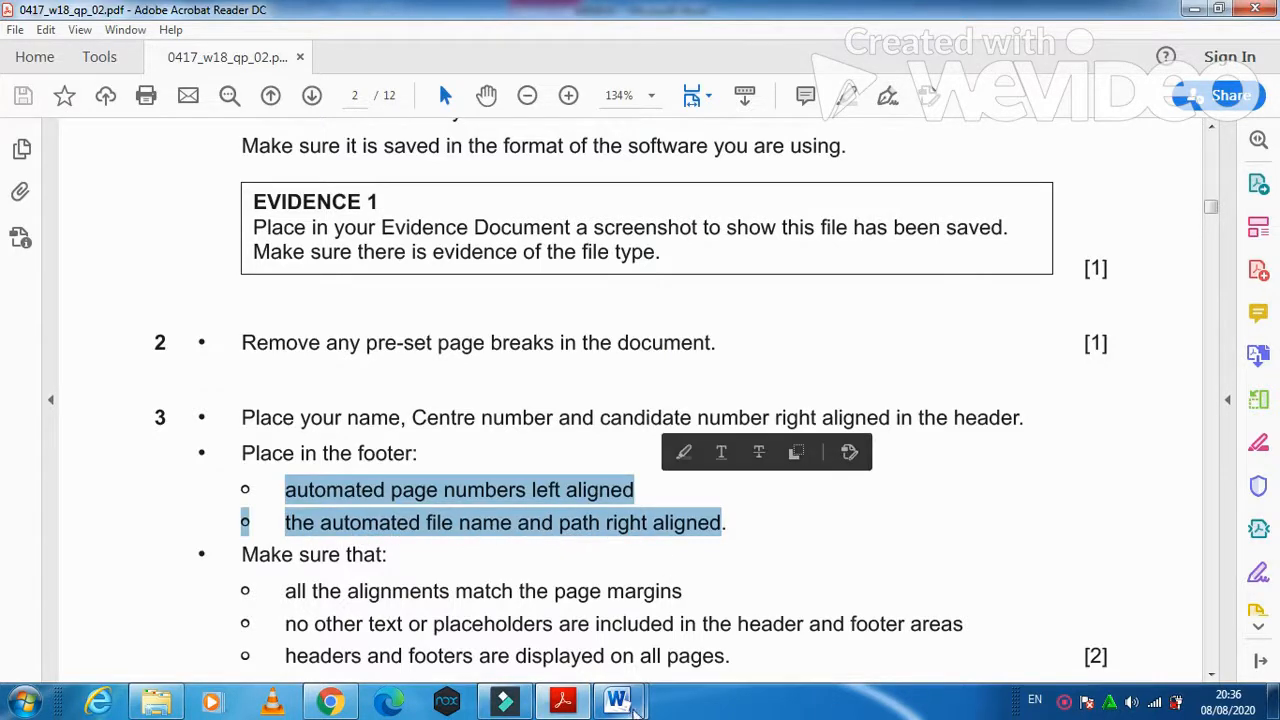
Step: Insert a three-column blank footer in MINING and place an automatic page number at the left placeholder
mouse_move(617, 701)
left_click(730, 600)
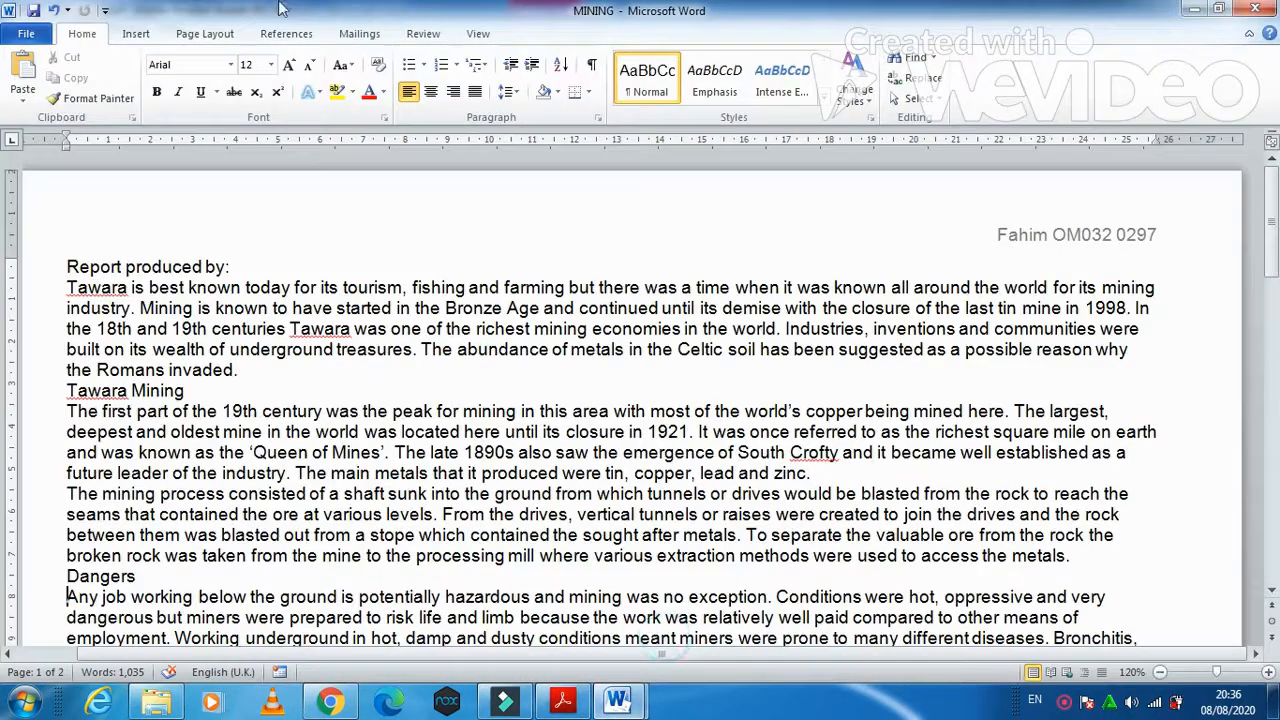
left_click(136, 34)
left_click(698, 80)
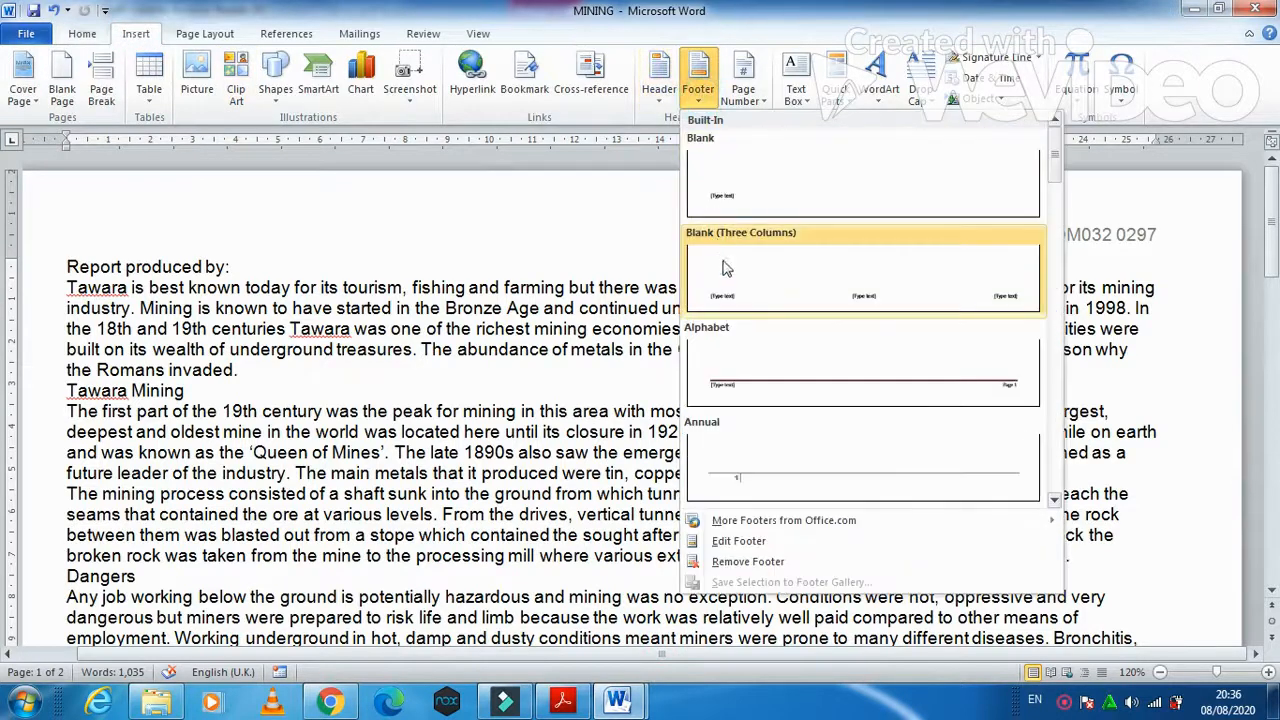
left_click(726, 268)
left_click(88, 564)
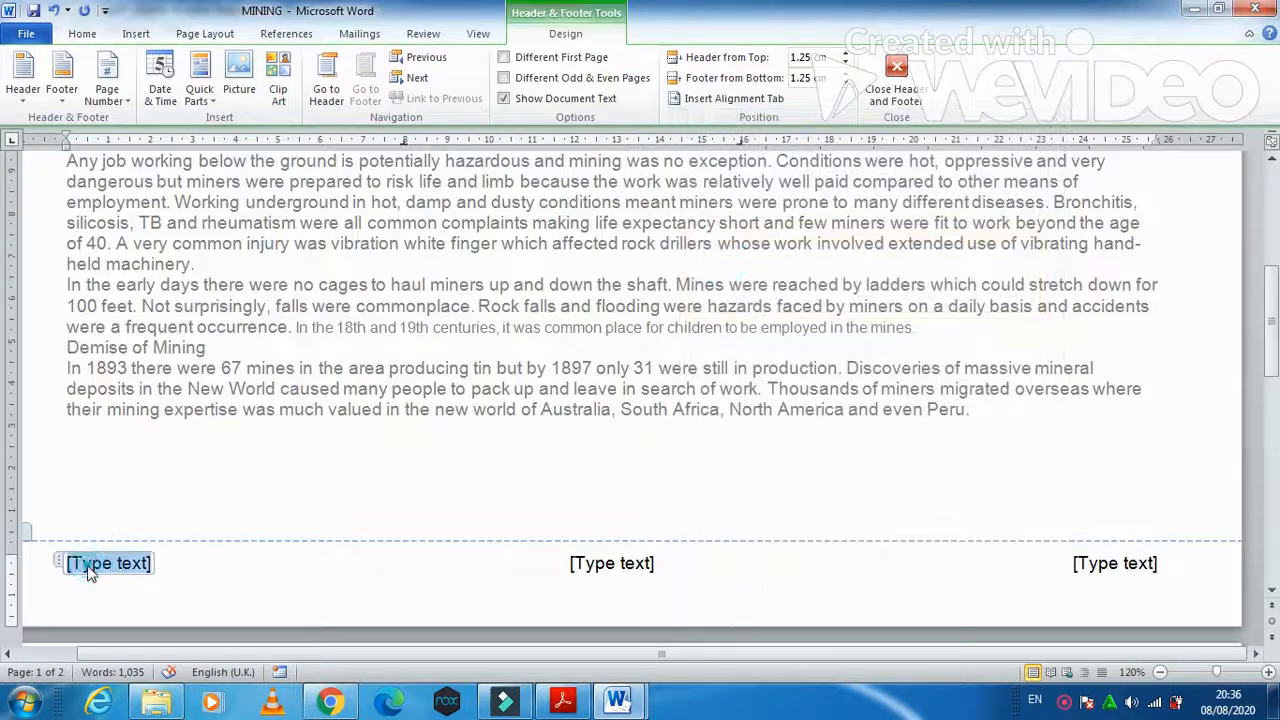
left_click(107, 92)
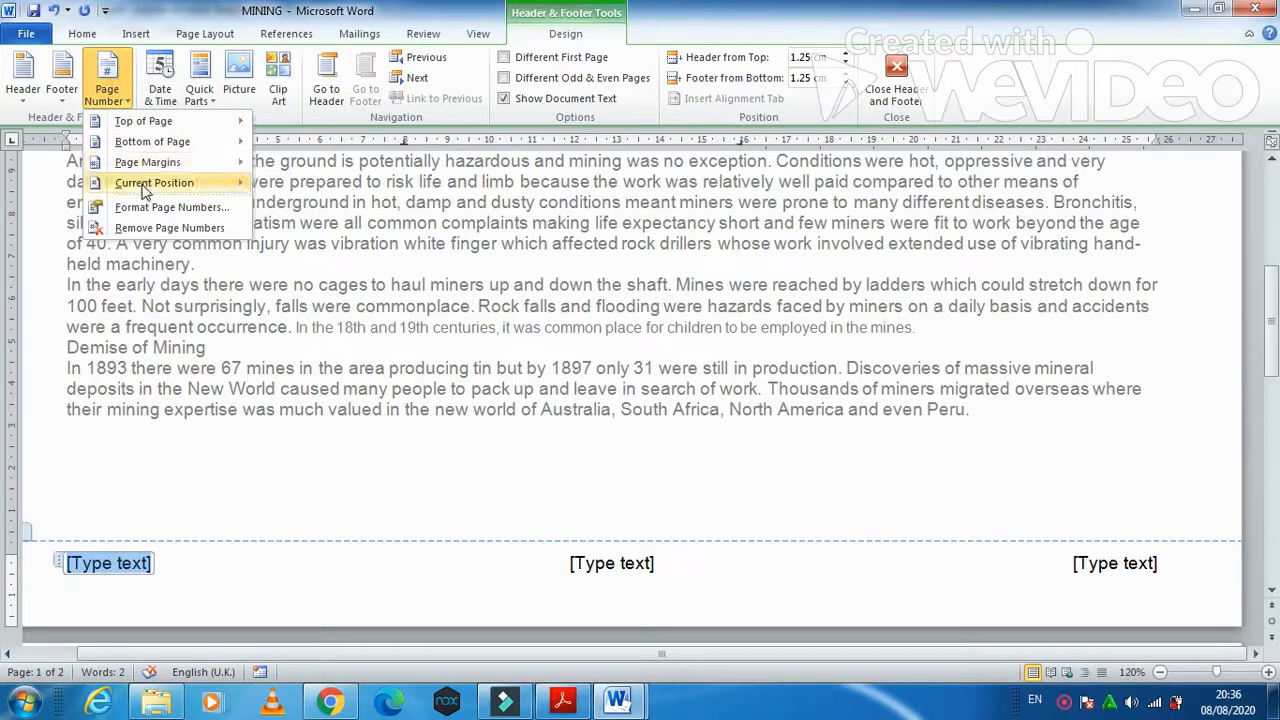
mouse_move(145, 190)
left_click(318, 257)
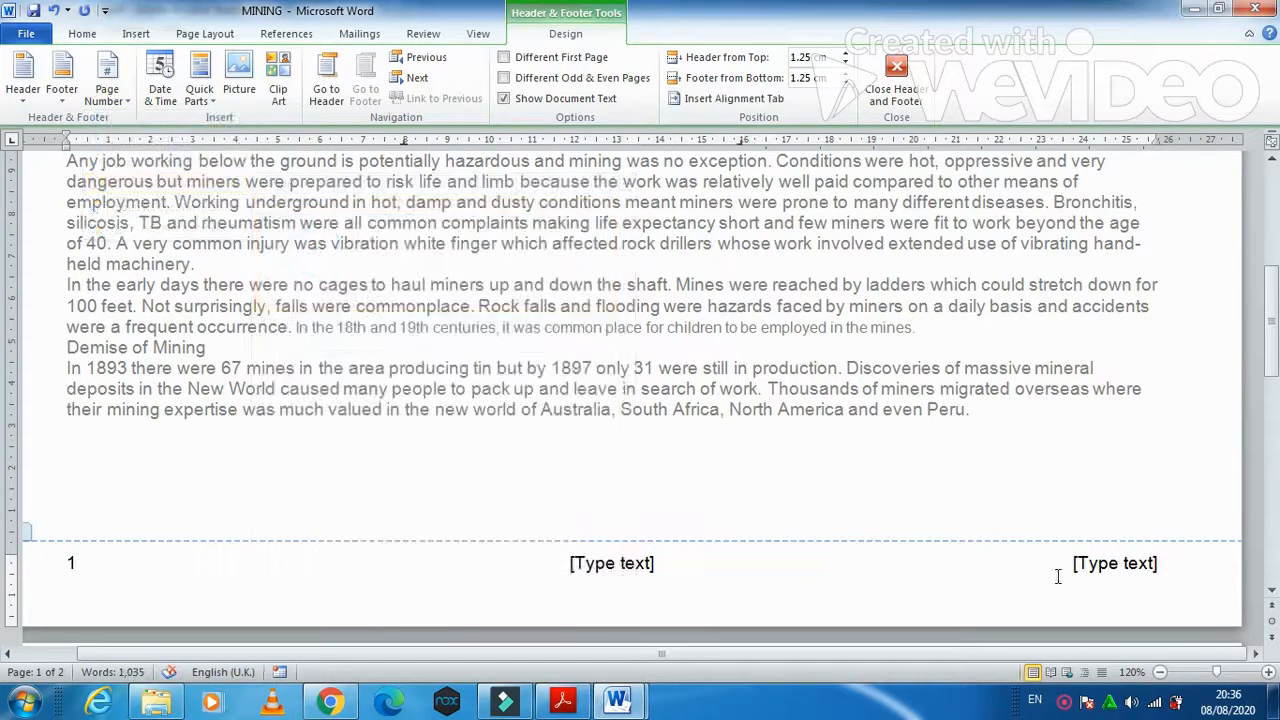
Step: Insert a FileName field with the path added into the right footer placeholder
left_click(1088, 566)
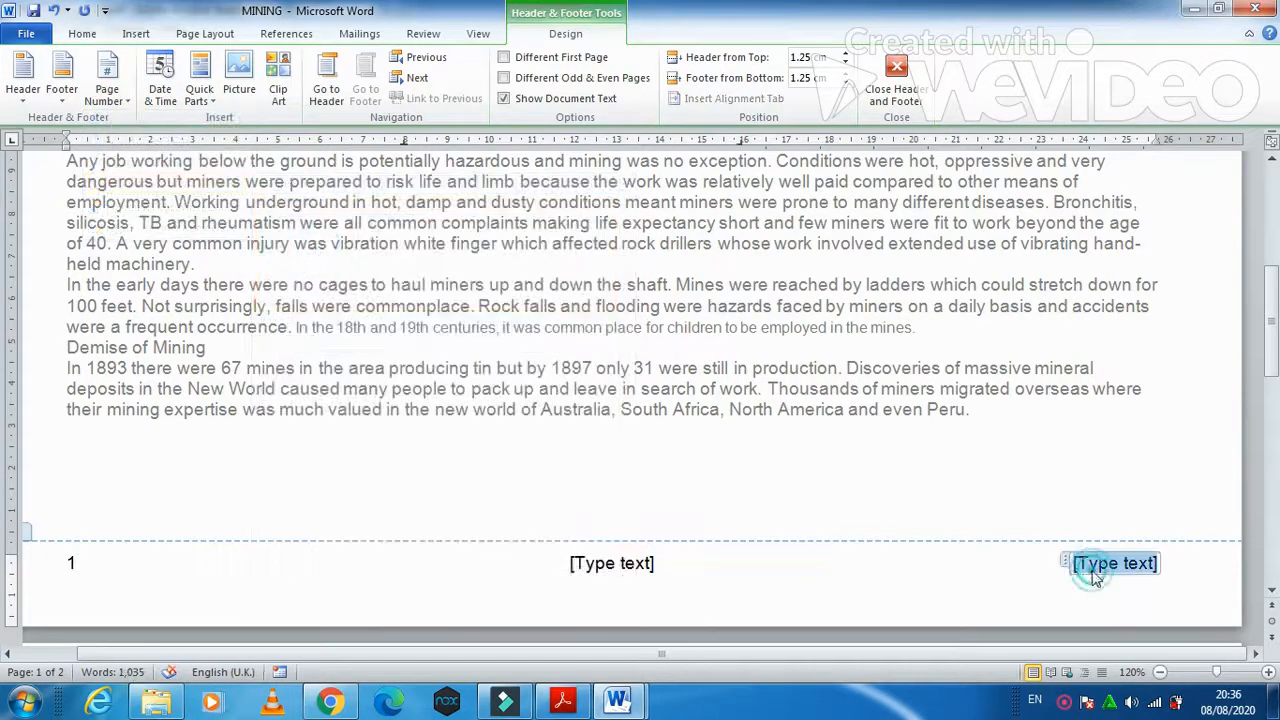
left_click(199, 90)
left_click(222, 166)
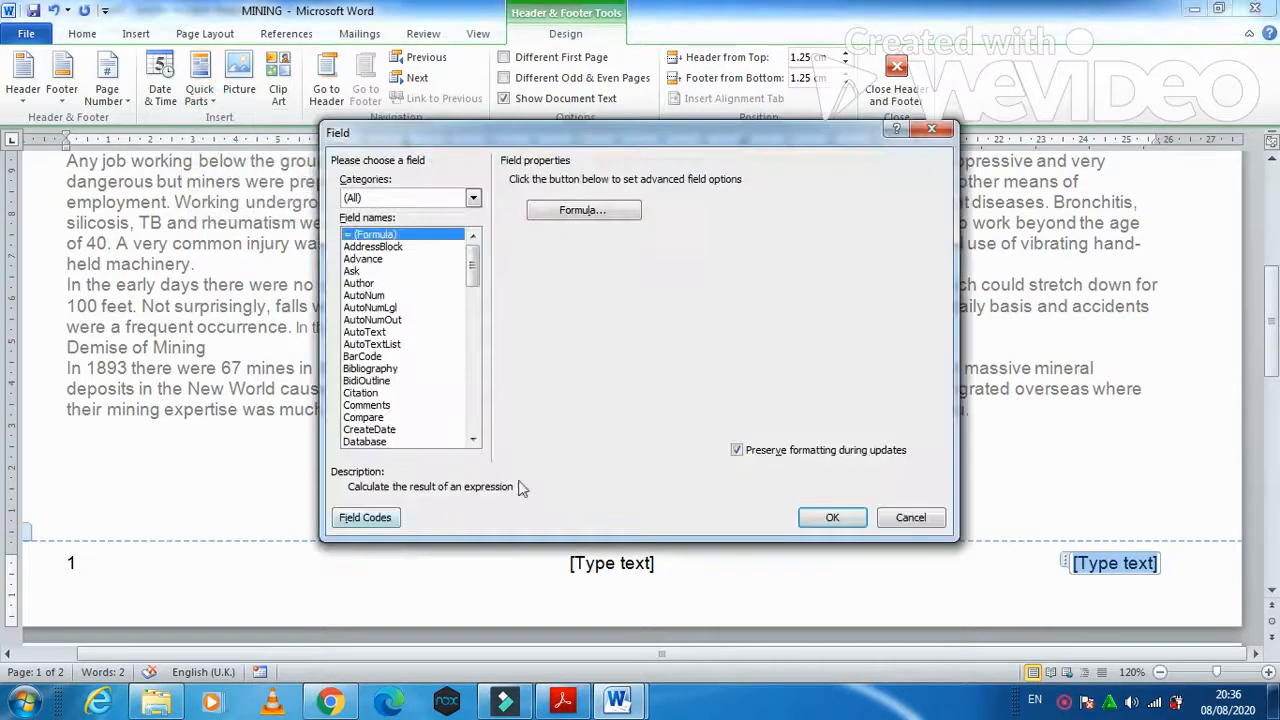
left_click(473, 440)
left_click(378, 441)
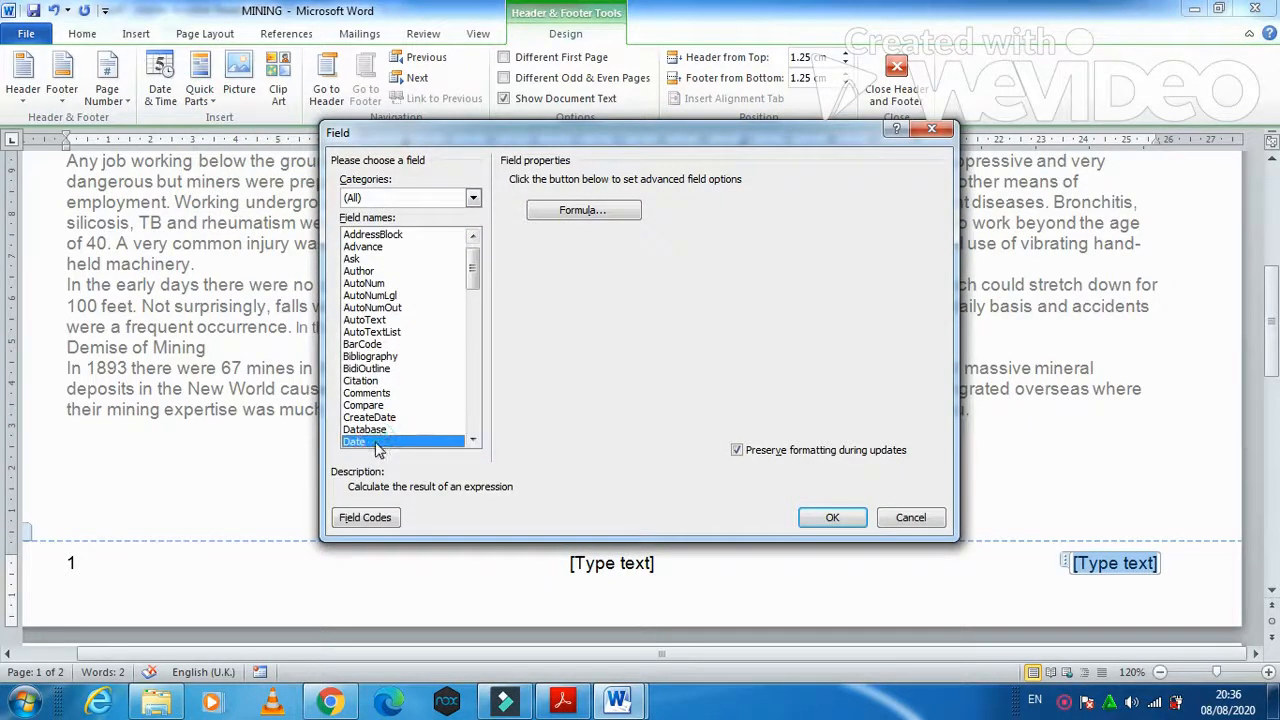
left_click(473, 440)
left_click(473, 440)
left_click(473, 440)
left_click(473, 440)
left_click(473, 440)
left_click(380, 441)
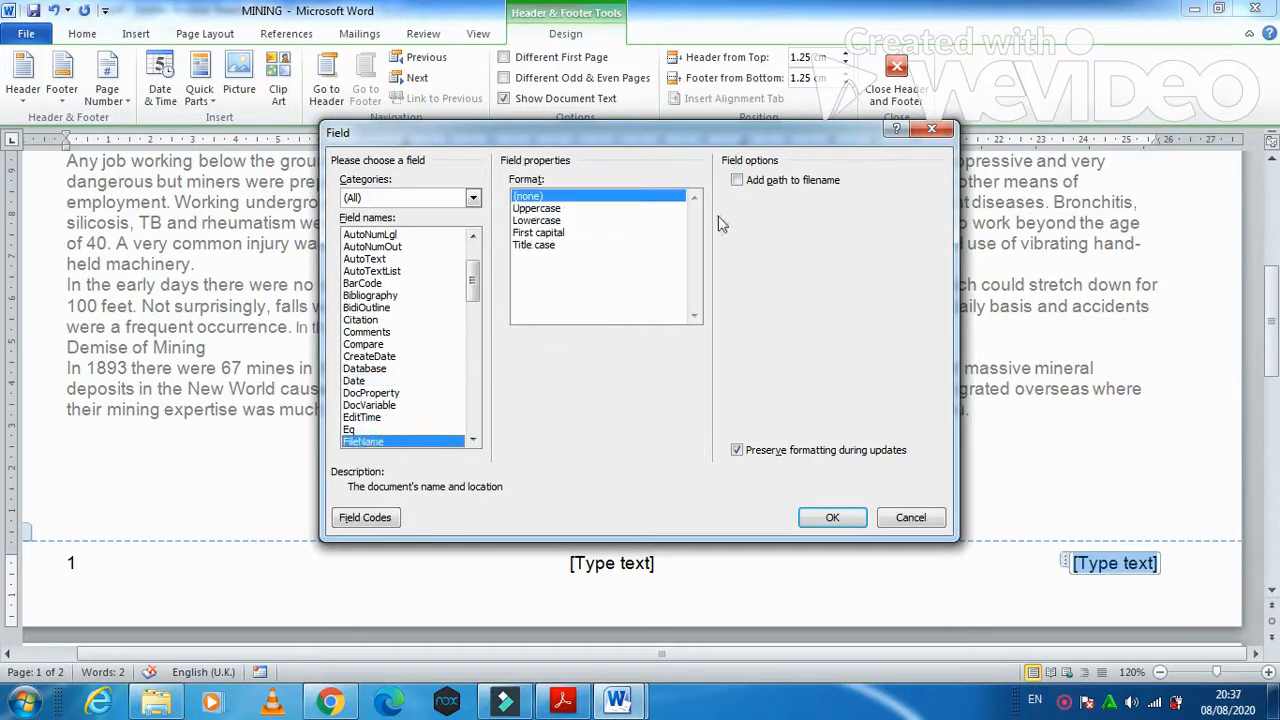
left_click(737, 180)
left_click(831, 516)
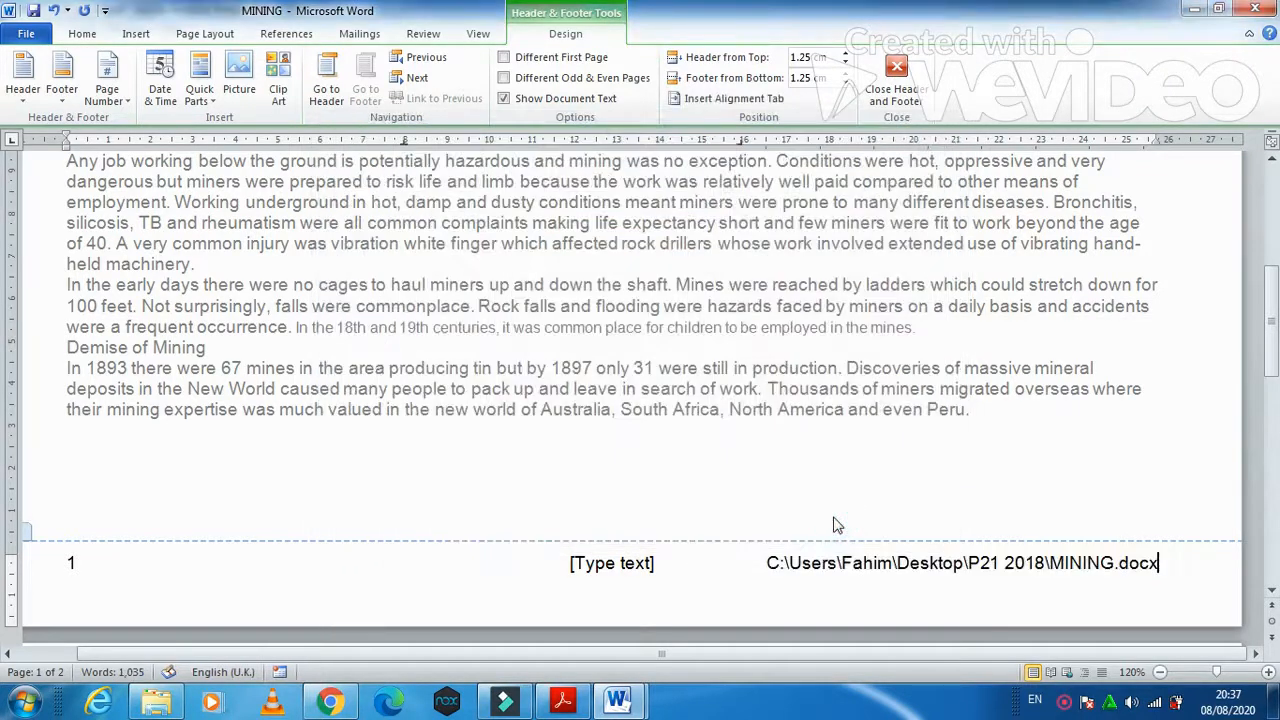
Step: Delete the empty centre footer placeholder and close the header and footer editing
left_click(620, 565)
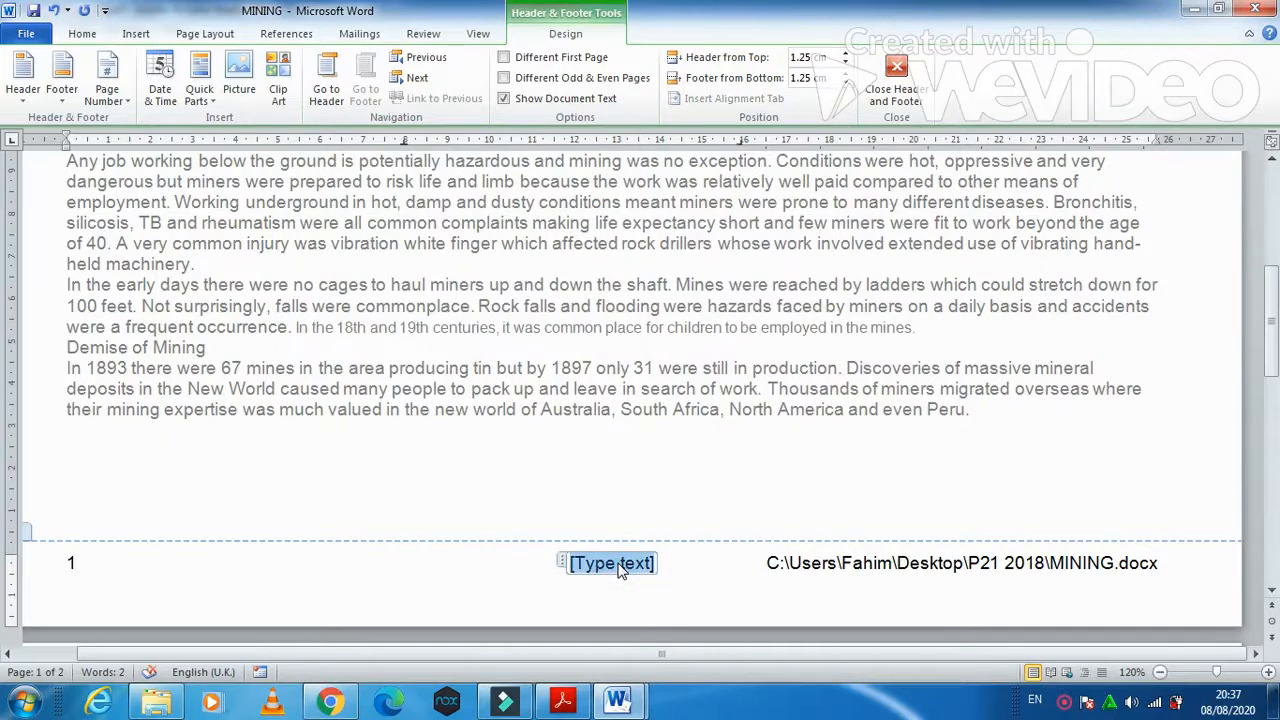
key("Delete")
left_click(896, 72)
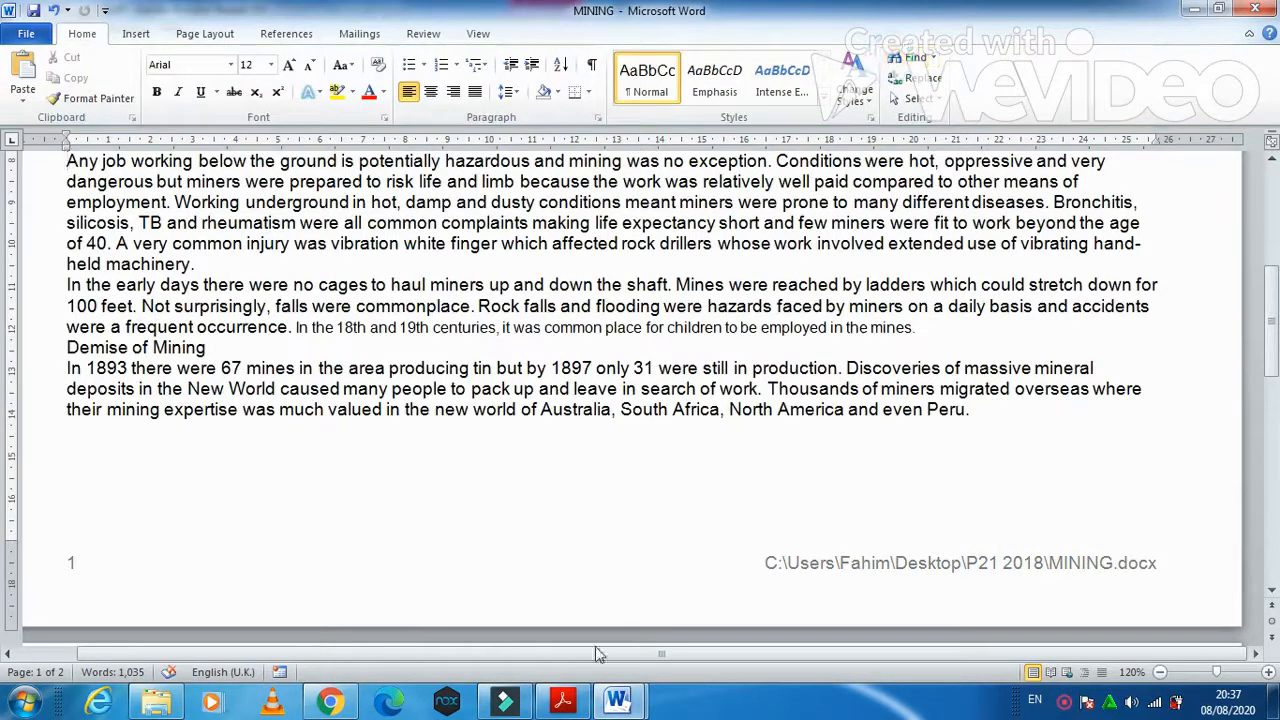
Step: Read and highlight question 3's alignment and placeholder conditions in the question paper
left_click(562, 700)
scroll(280, 370, "down", 4)
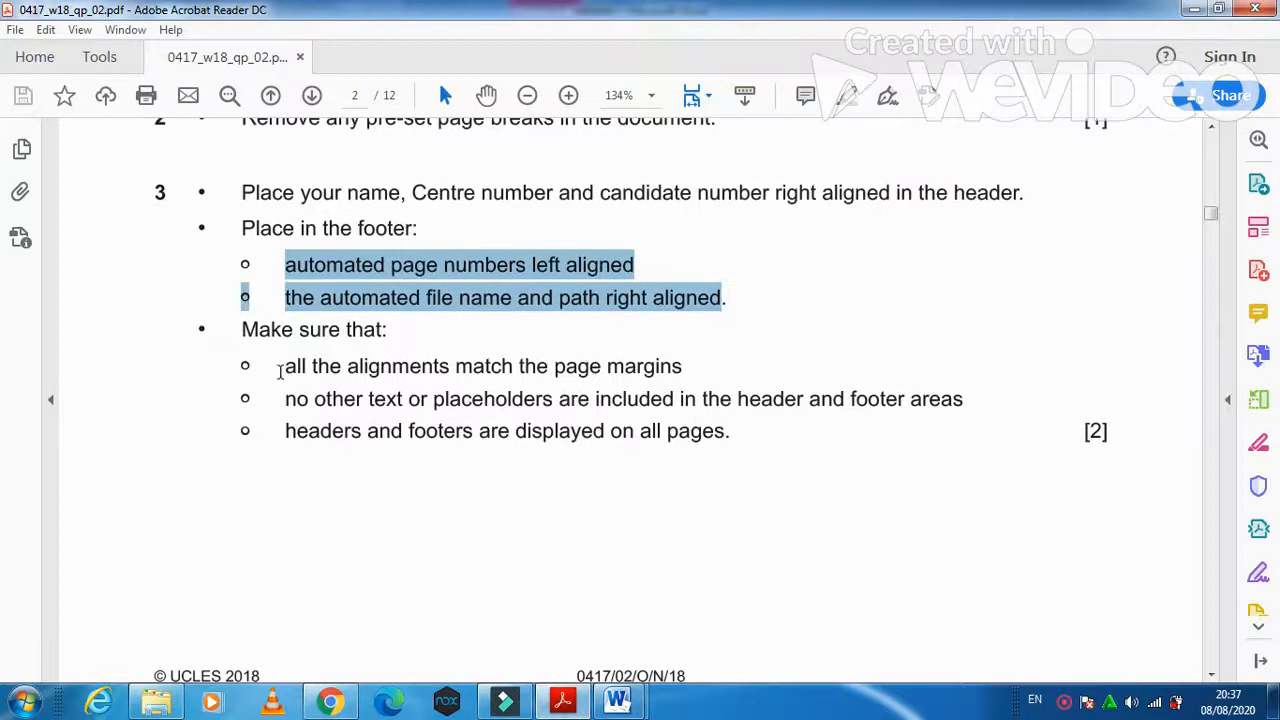
left_click_drag(285, 367, 714, 367)
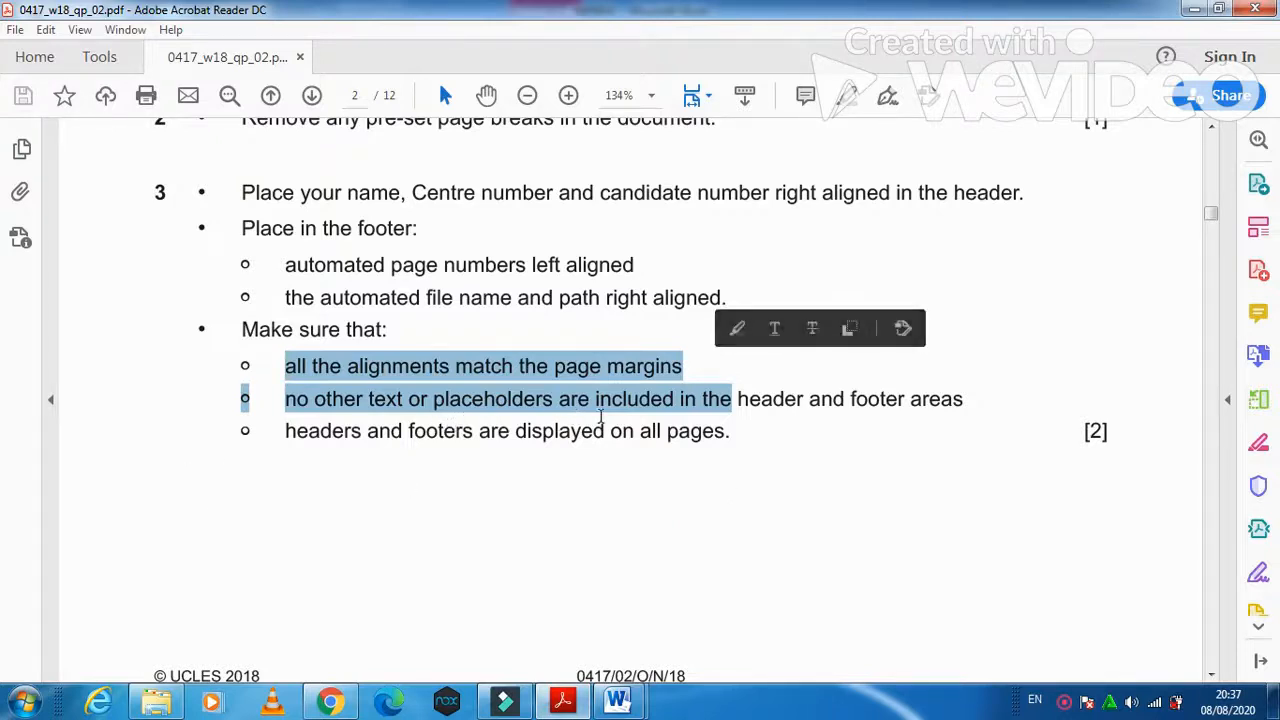
left_click_drag(286, 430, 729, 429)
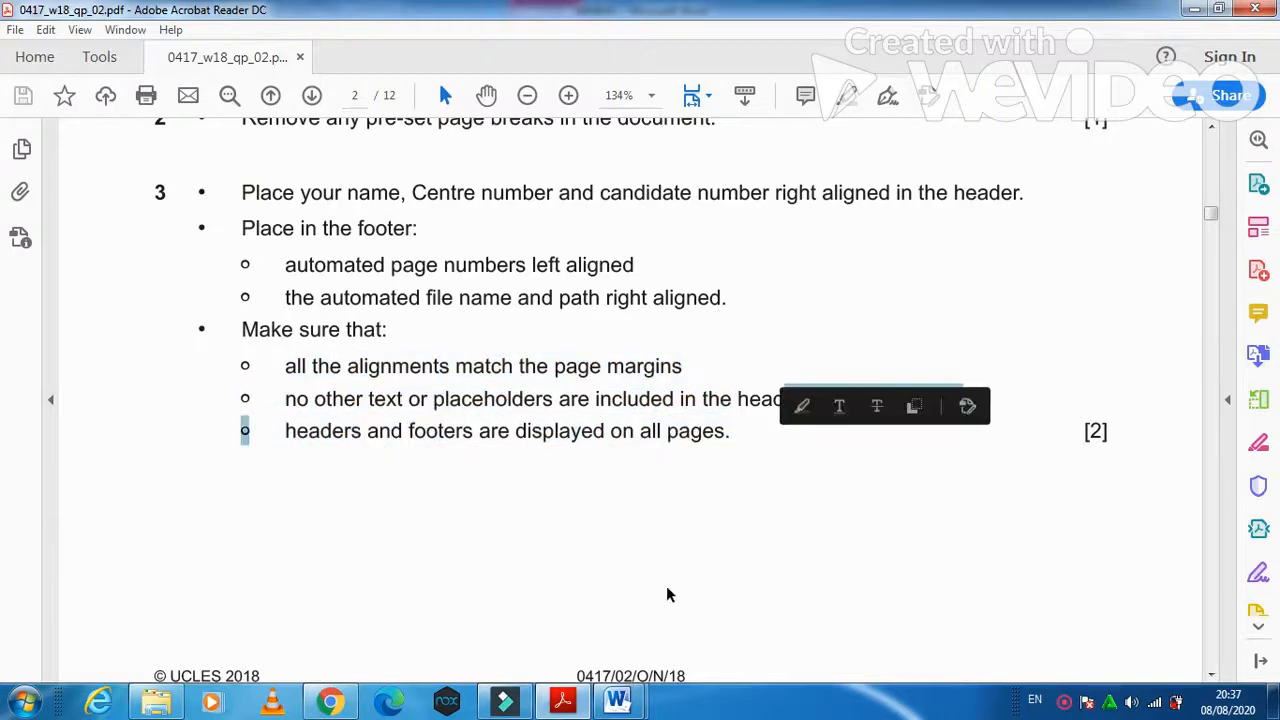
Step: Scroll through both pages of MINING to check the header and footer appear on every page
mouse_move(617, 700)
left_click(677, 657)
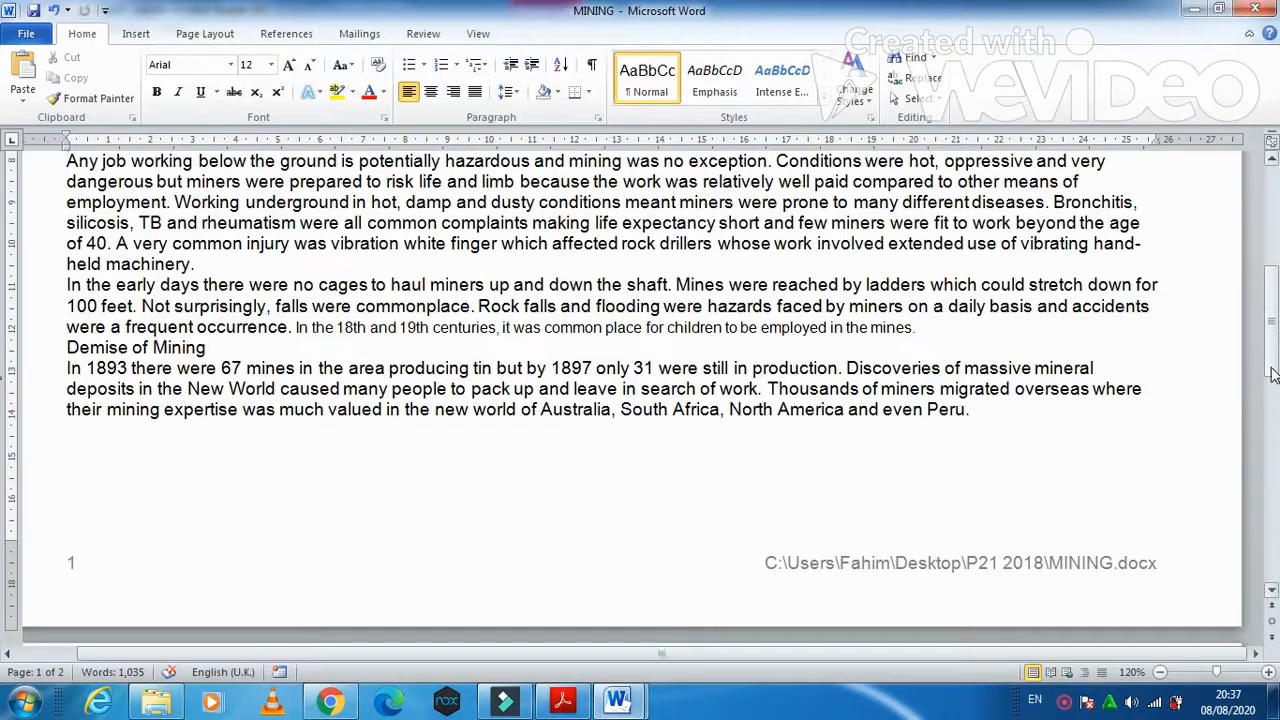
scroll(5, 225, "up", 7)
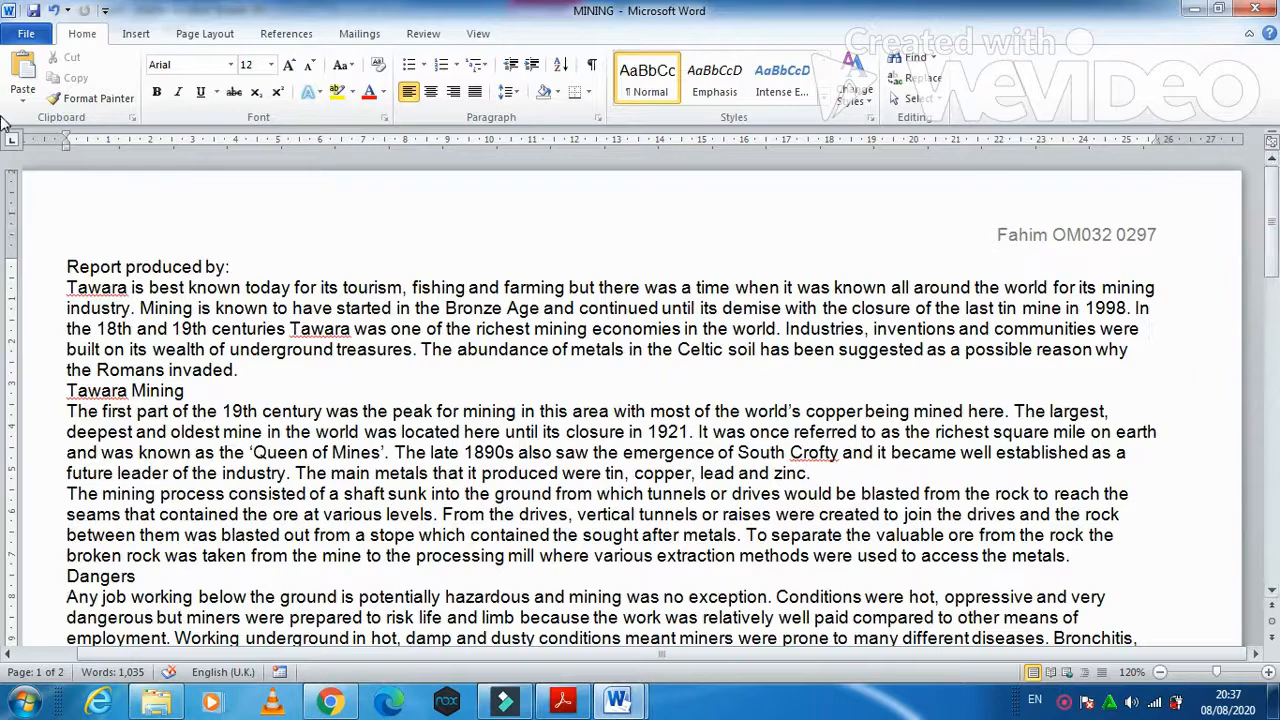
scroll(368, 426, "down", 15)
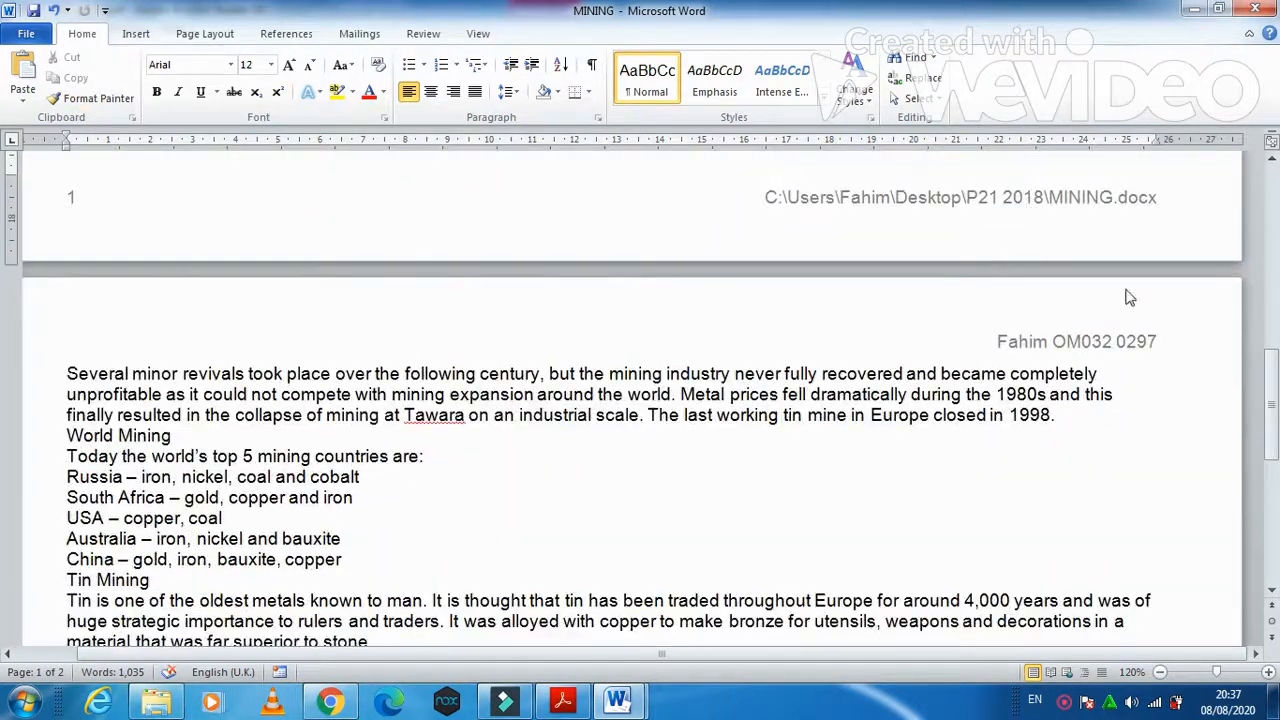
scroll(1068, 203, "down", 9)
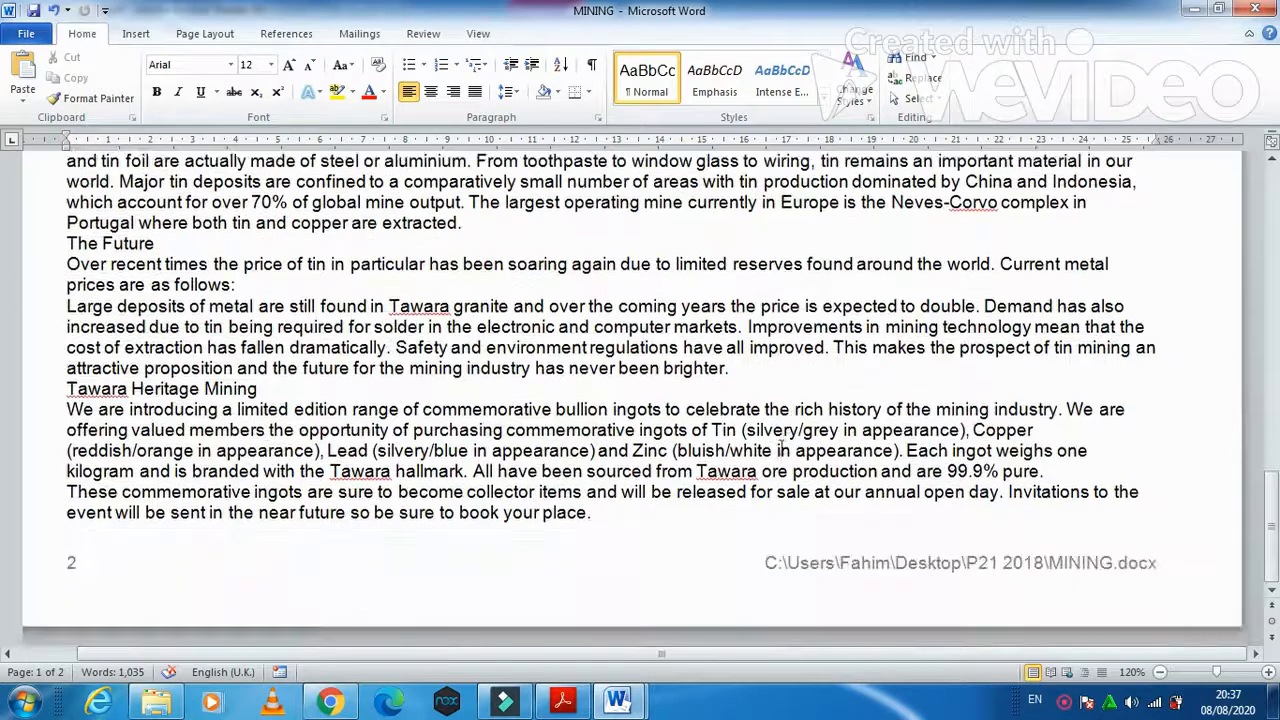
Step: Read question 4's house style specifications in the question paper, highlighting the instruction and the THM-Title style name
left_click(562, 700)
scroll(469, 512, "down", 5)
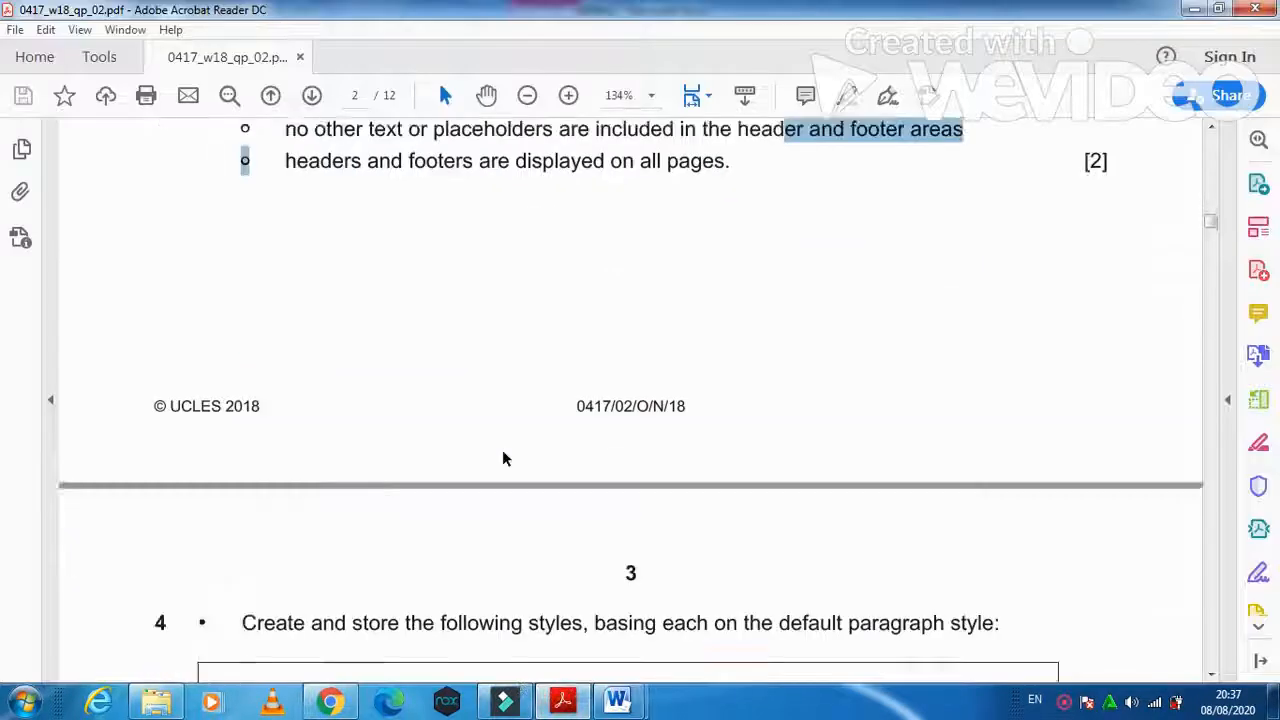
scroll(502, 450, "down", 3)
left_click_drag(240, 217, 998, 240)
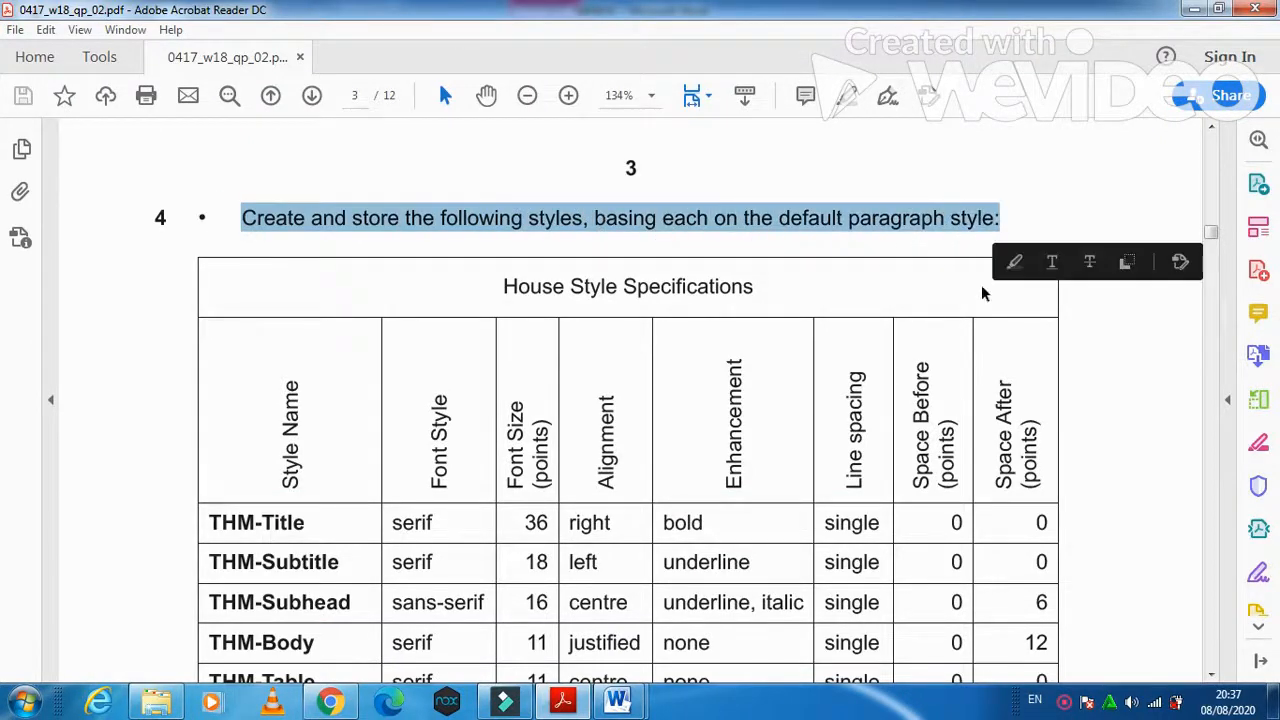
scroll(854, 415, "down", 2)
left_click_drag(212, 390, 310, 387)
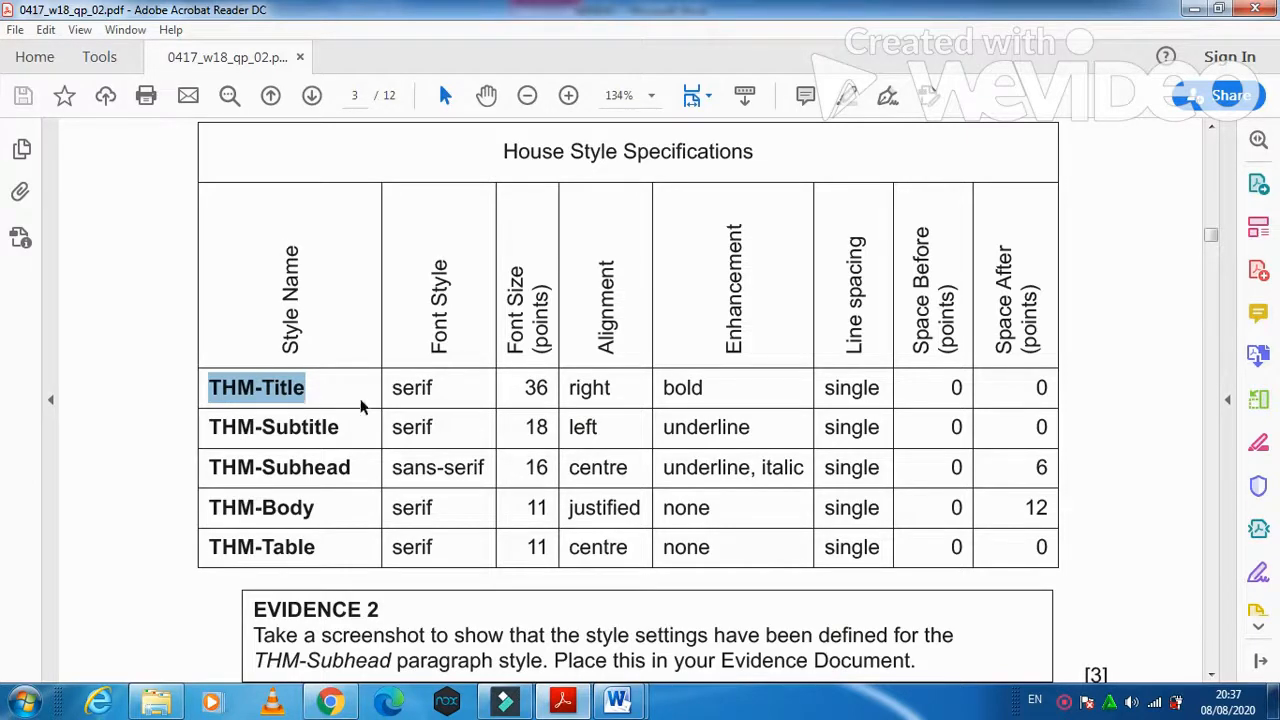
mouse_move(634, 703)
left_click(720, 610)
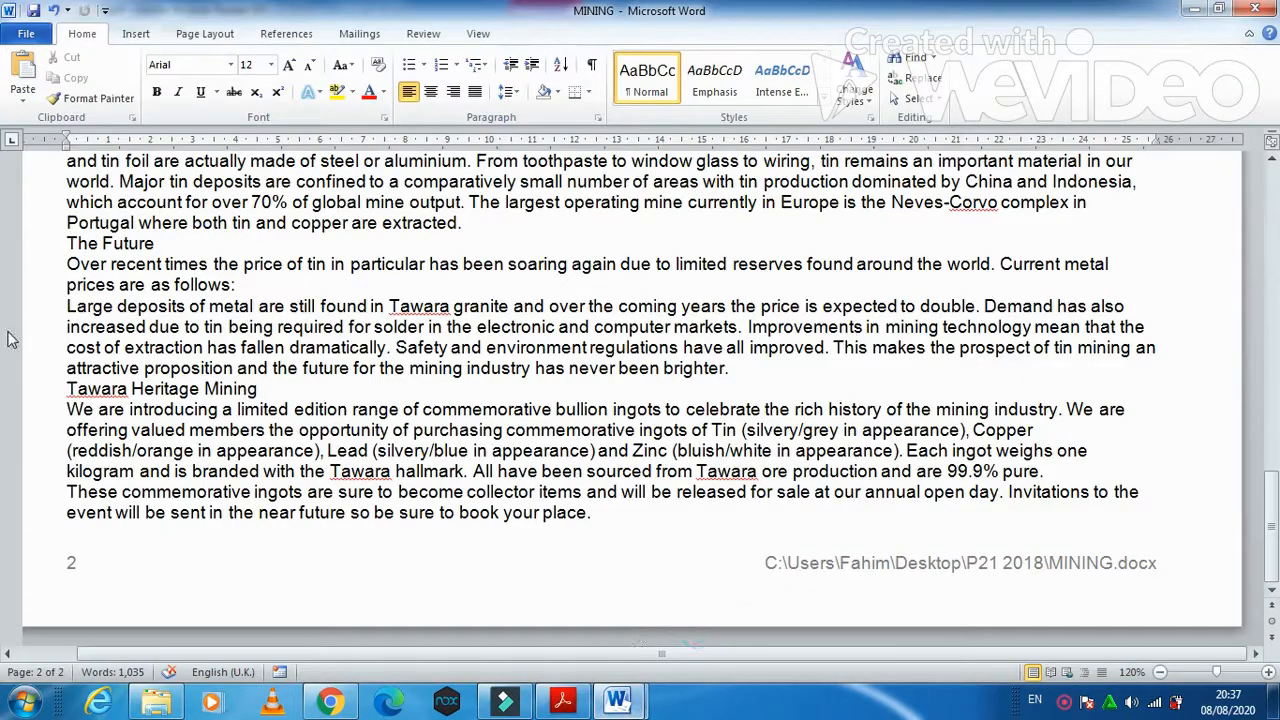
left_click(1271, 526)
left_click(642, 519)
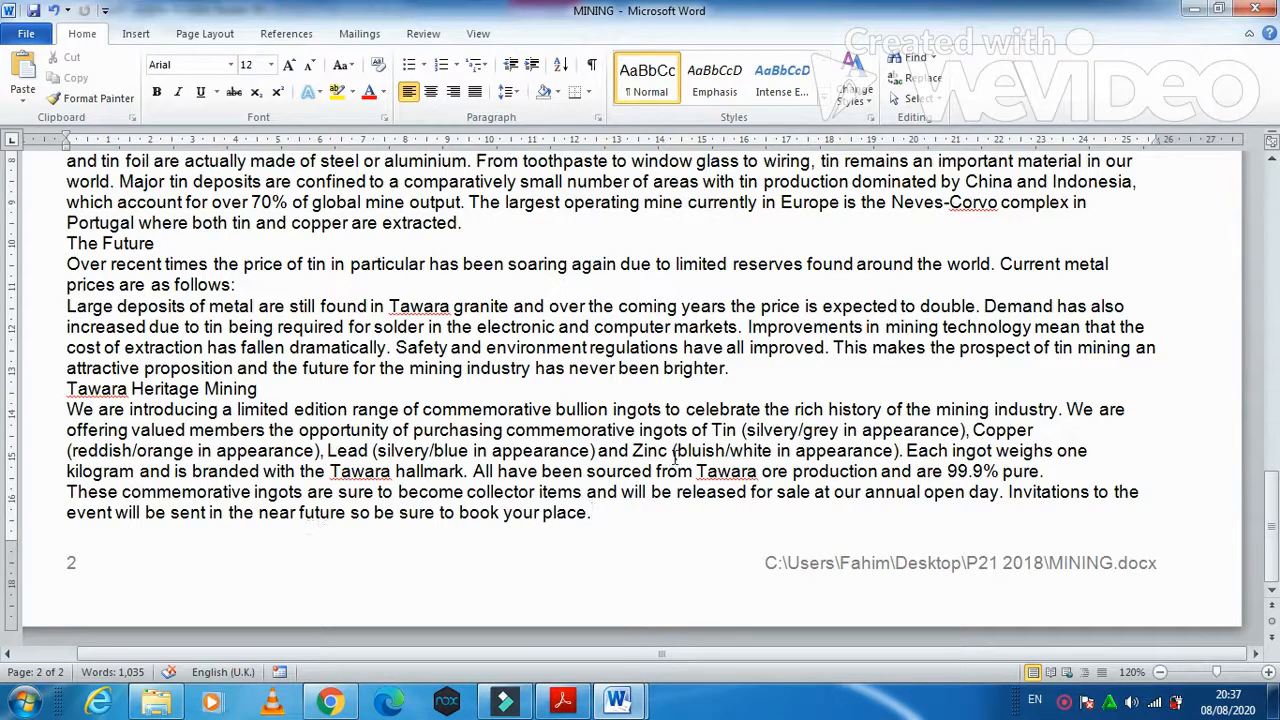
Step: Create a new quick style from the last paragraph named THM-Title and open its full formatting settings
key("ctrl+Return")
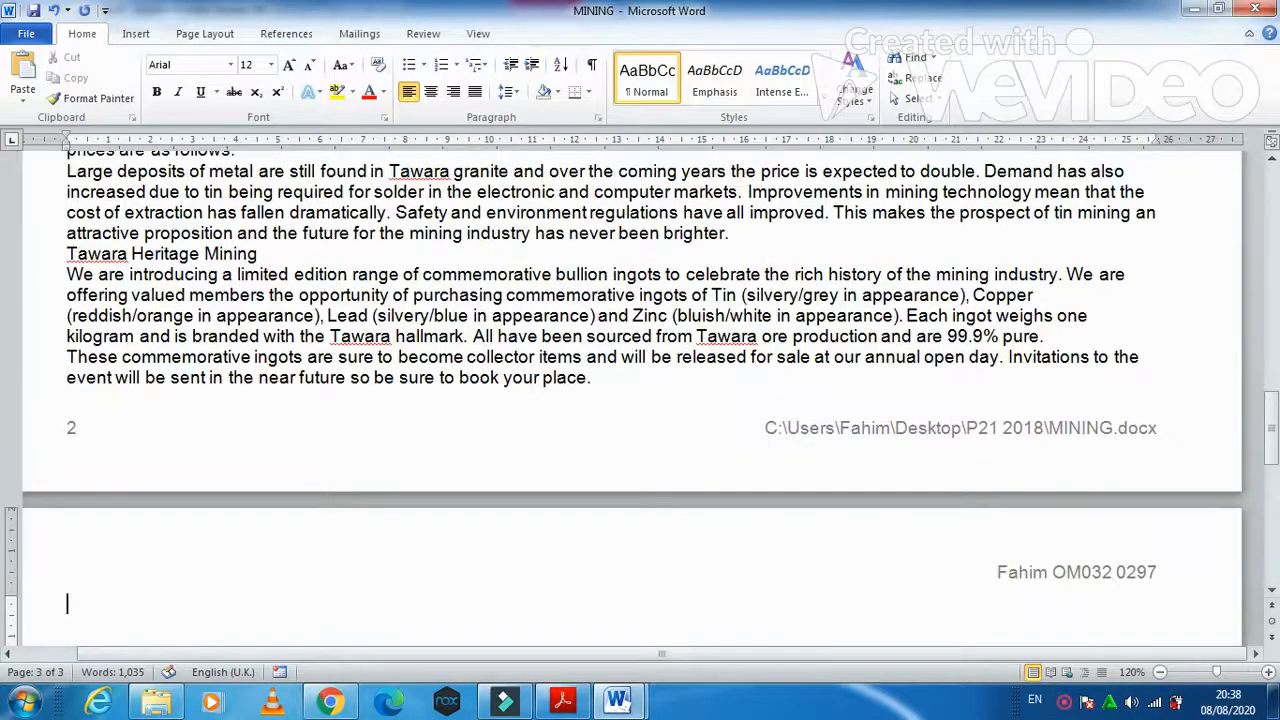
key("BackSpace")
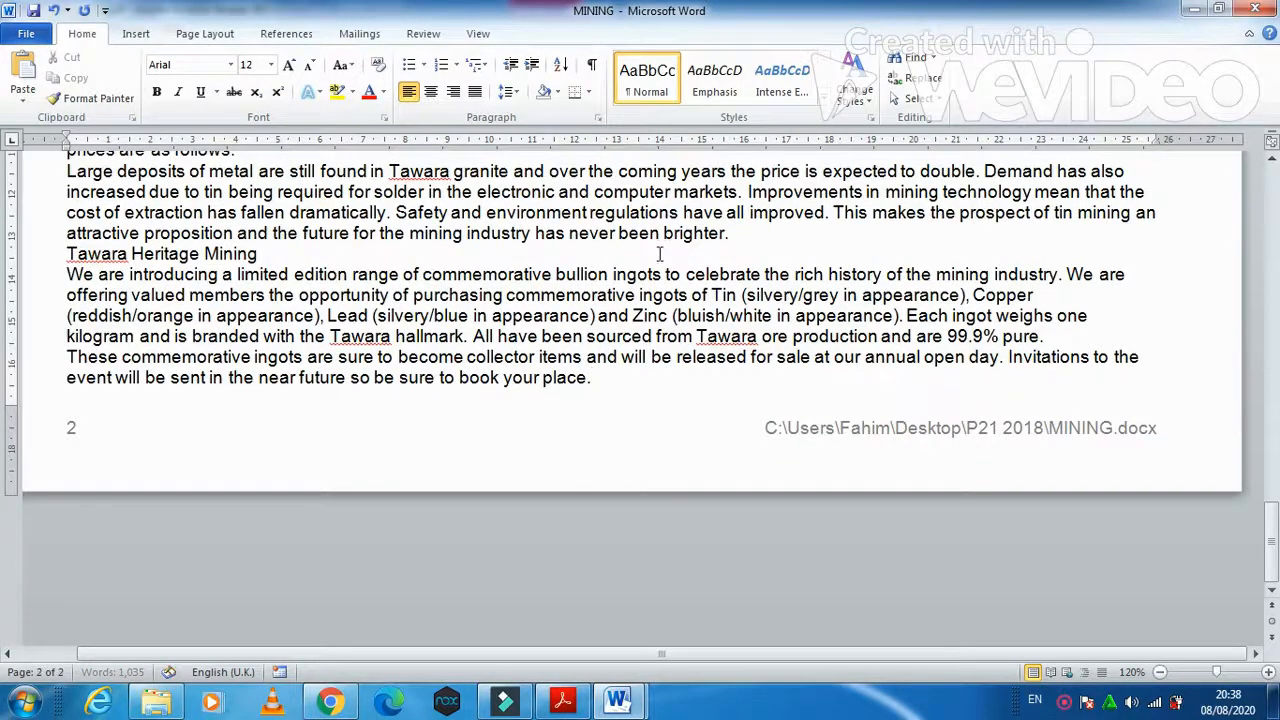
left_click(820, 103)
left_click(774, 108)
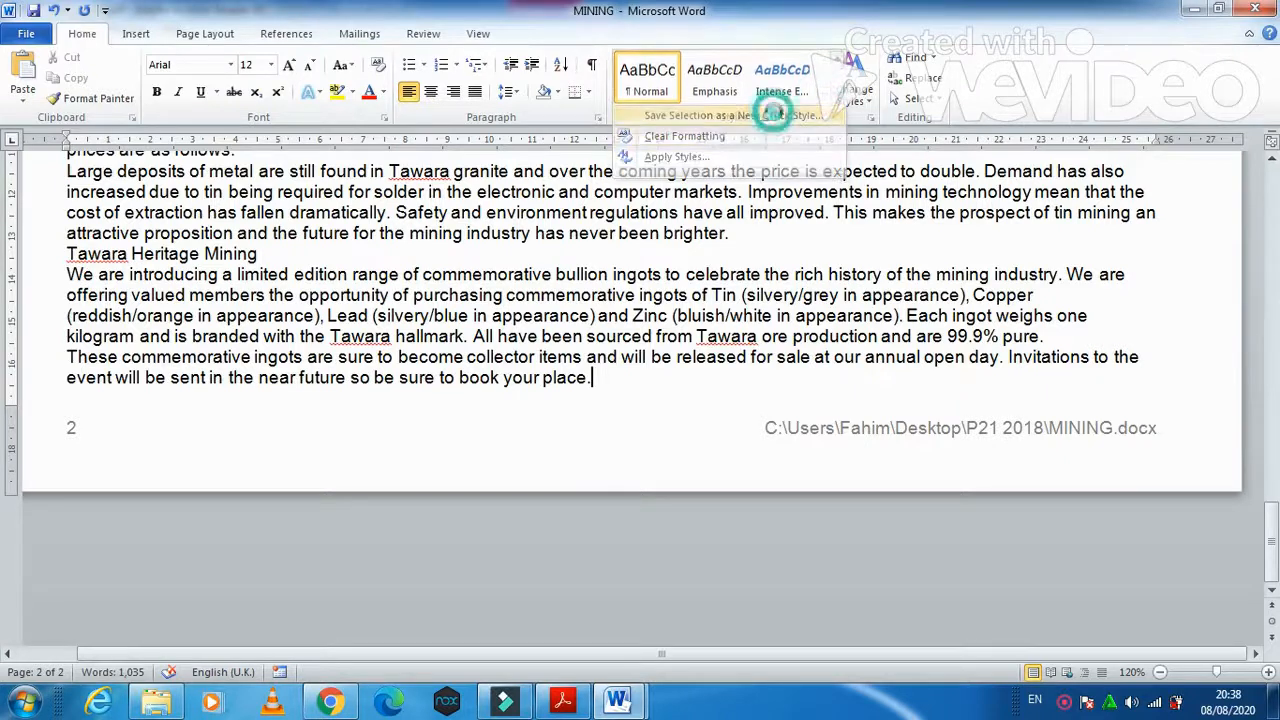
type("THM-Title")
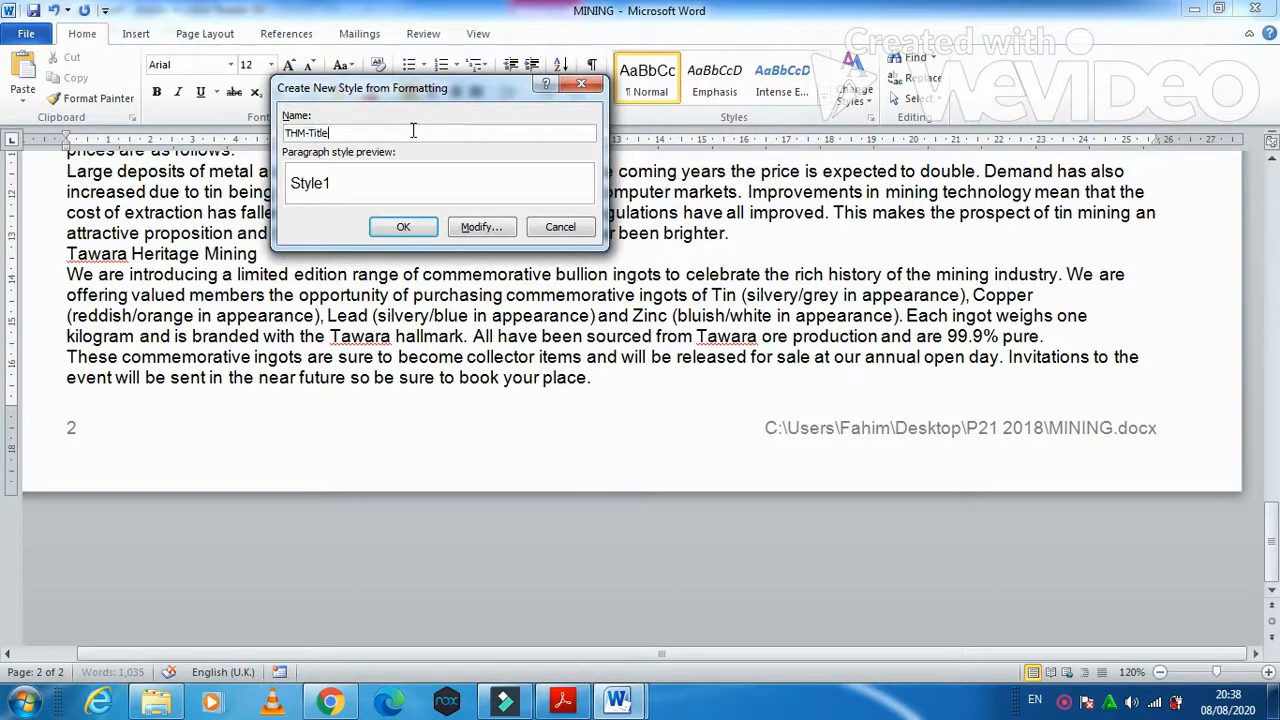
left_click(481, 228)
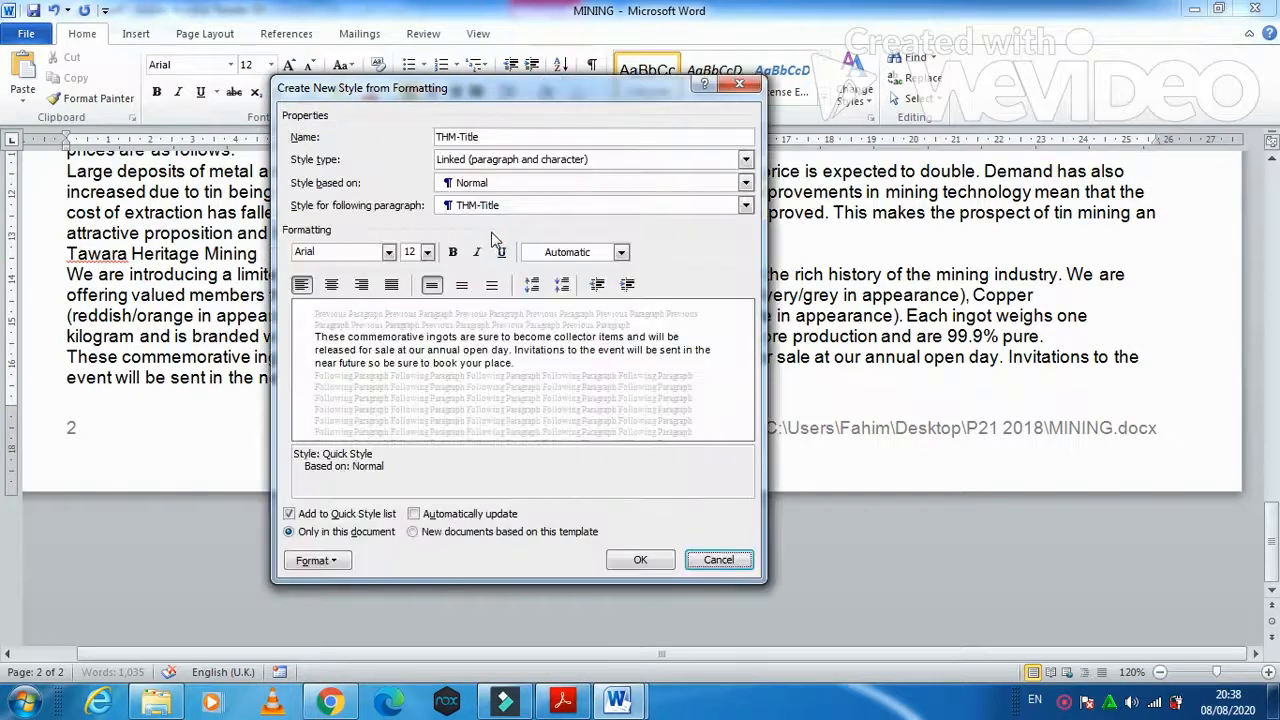
Step: Set the THM-Title style's font to Times New Roman
key("alt+Tab")
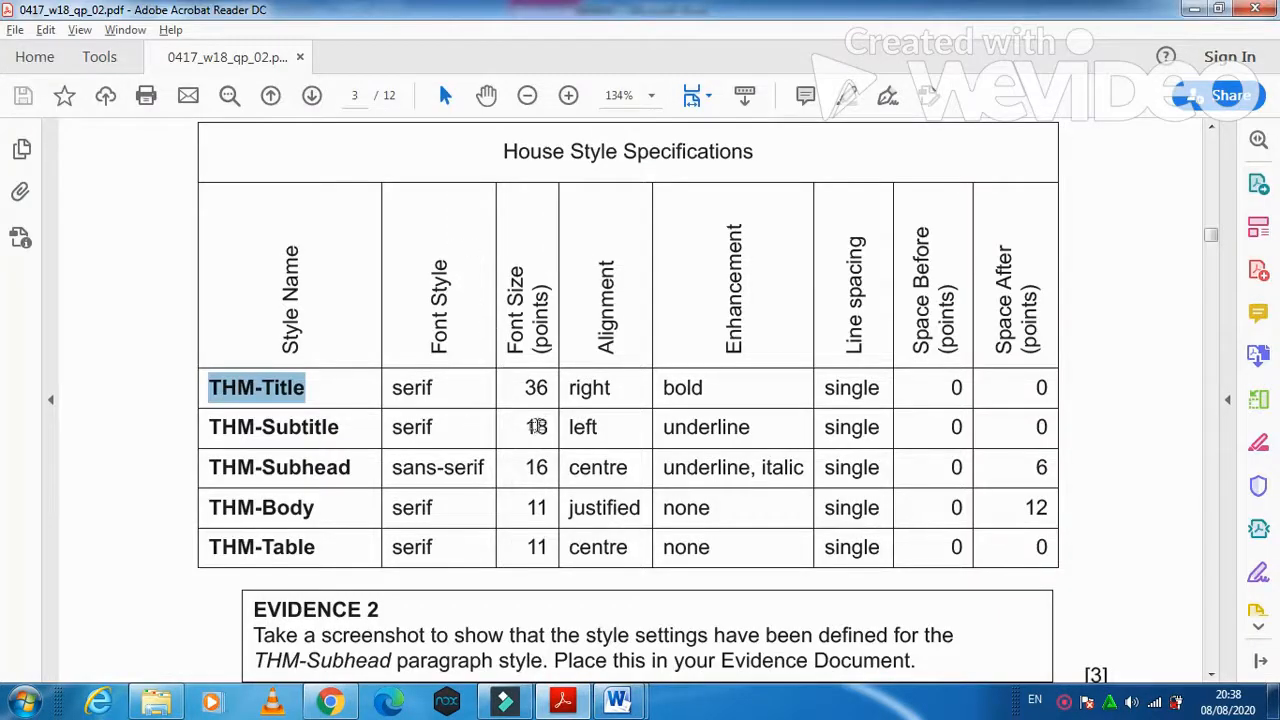
key("alt+Tab")
left_click(389, 252)
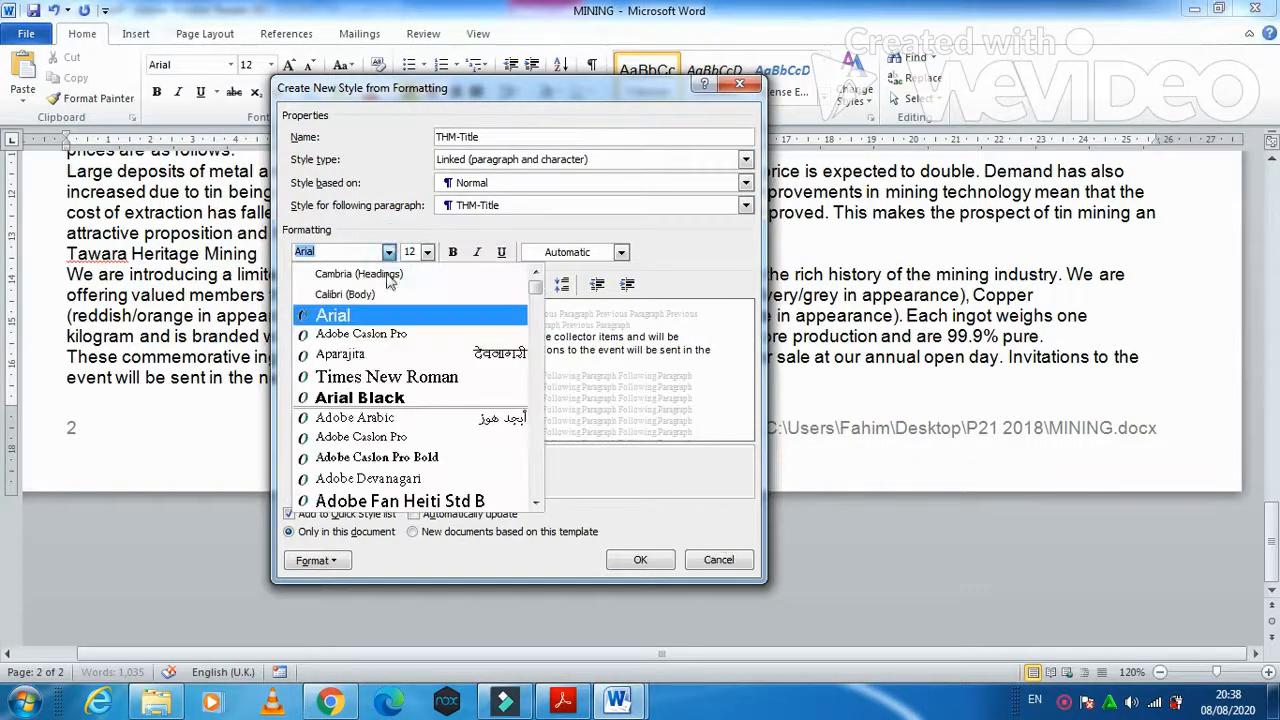
left_click(384, 383)
Step: Set the THM-Title style's font size to 36 pt
left_click(427, 252)
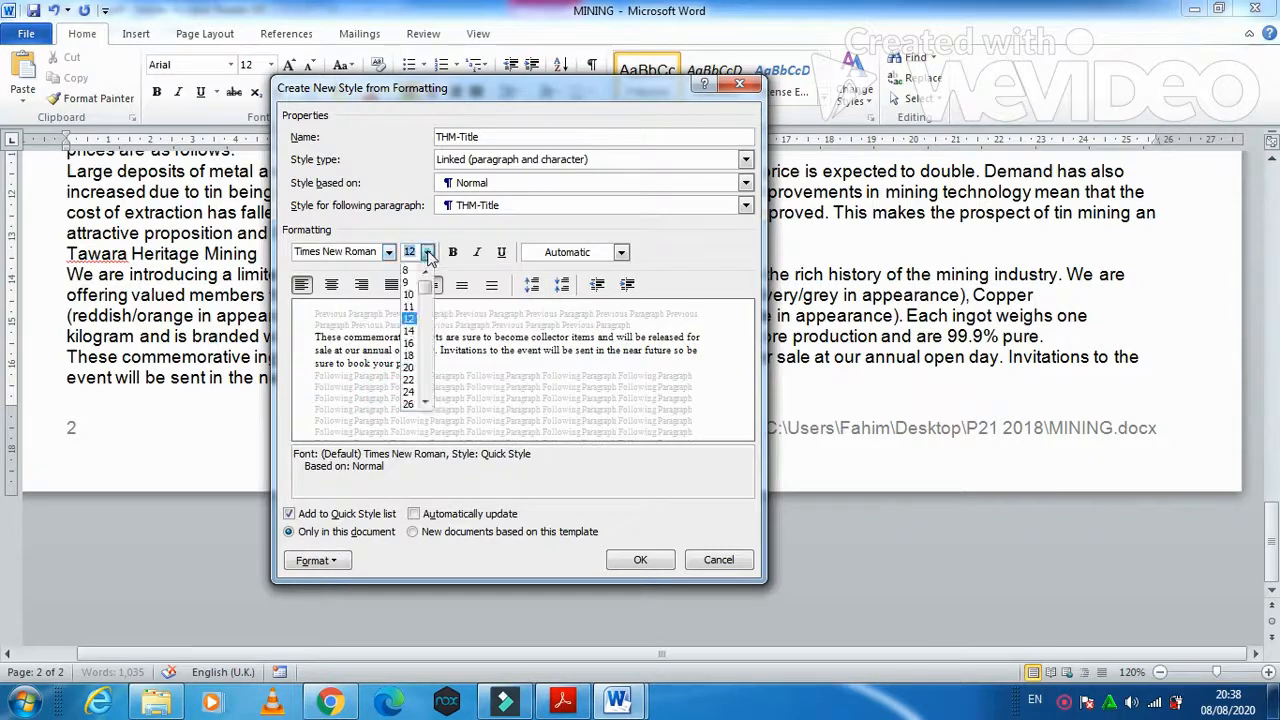
scroll(416, 392, "down", 2)
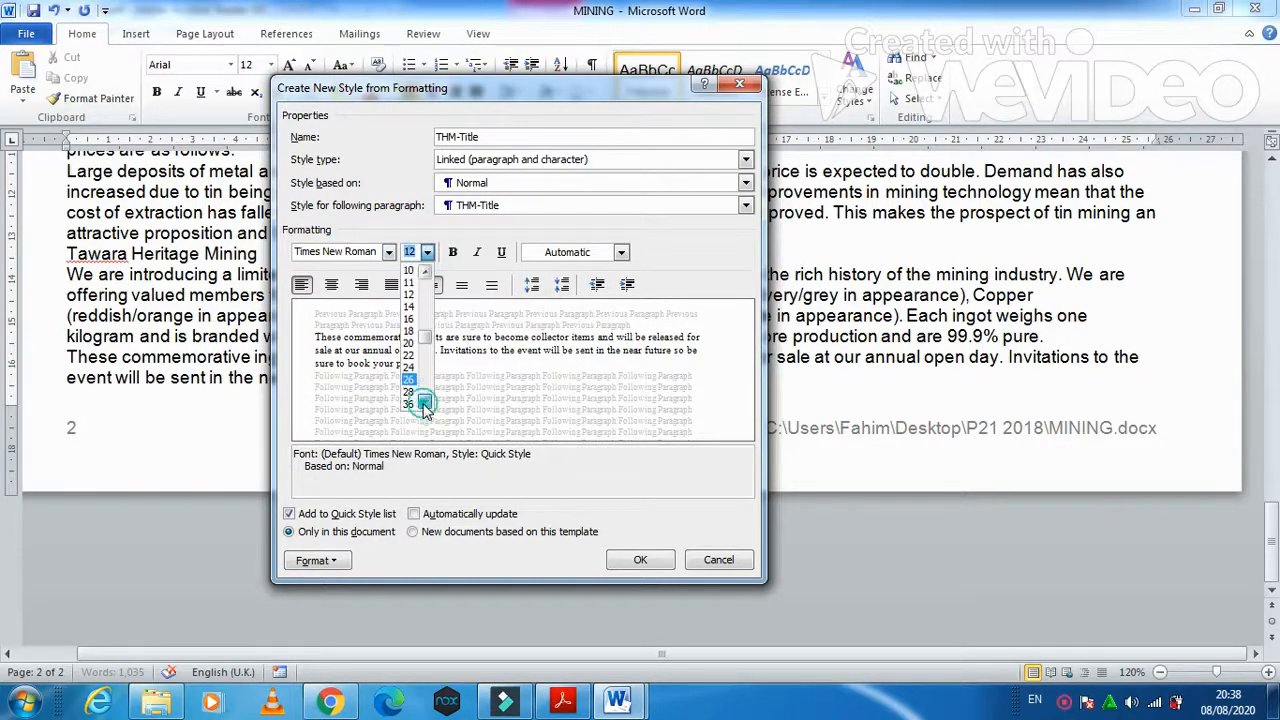
left_click(410, 393)
key("alt+Tab")
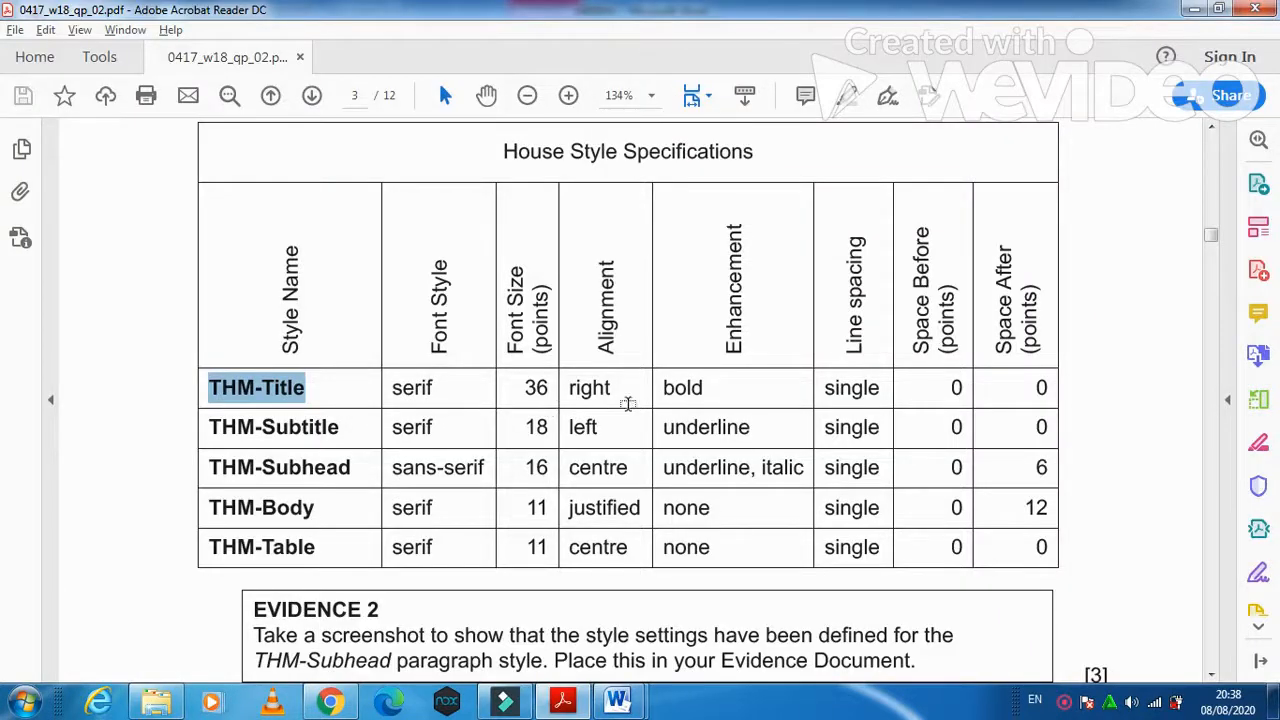
key("alt+Tab")
Step: Make the THM-Title style bold and justified
left_click(453, 253)
left_click(391, 285)
key("alt+Tab")
key("alt+Tab")
Step: Review THM-Title's paragraph spacing and line spacing settings, then finish creating the style
left_click(350, 562)
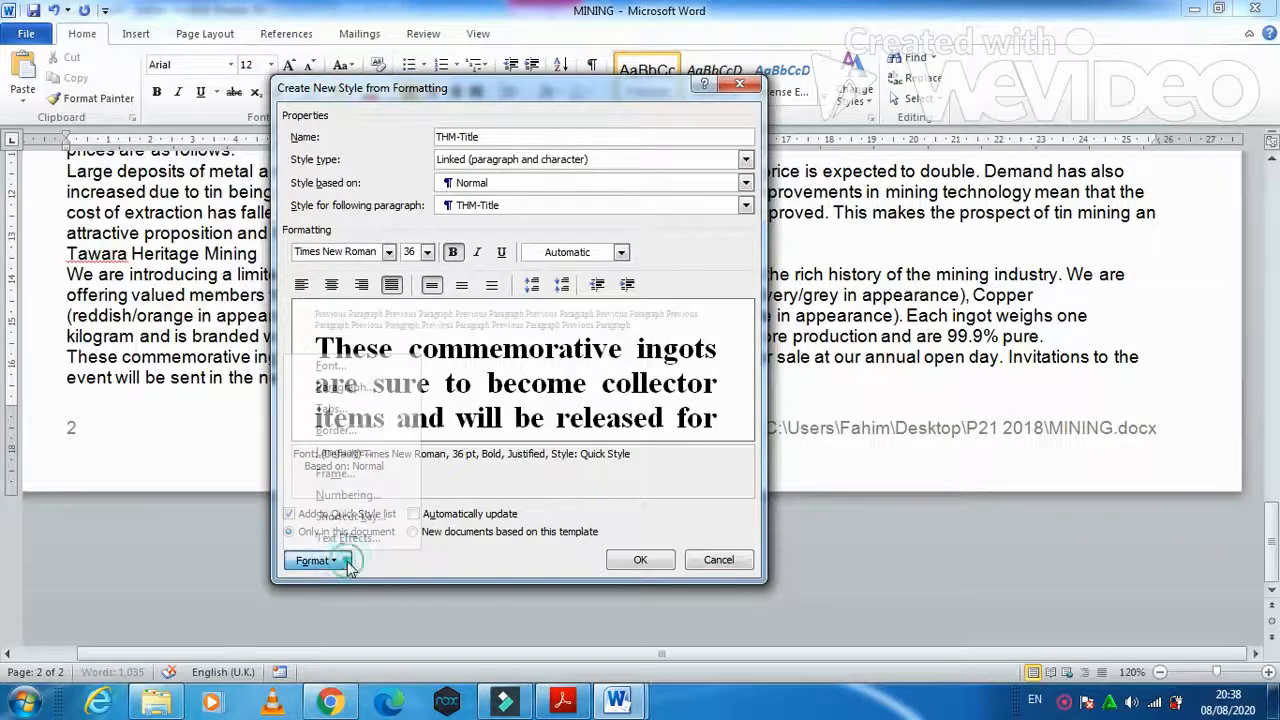
left_click(376, 390)
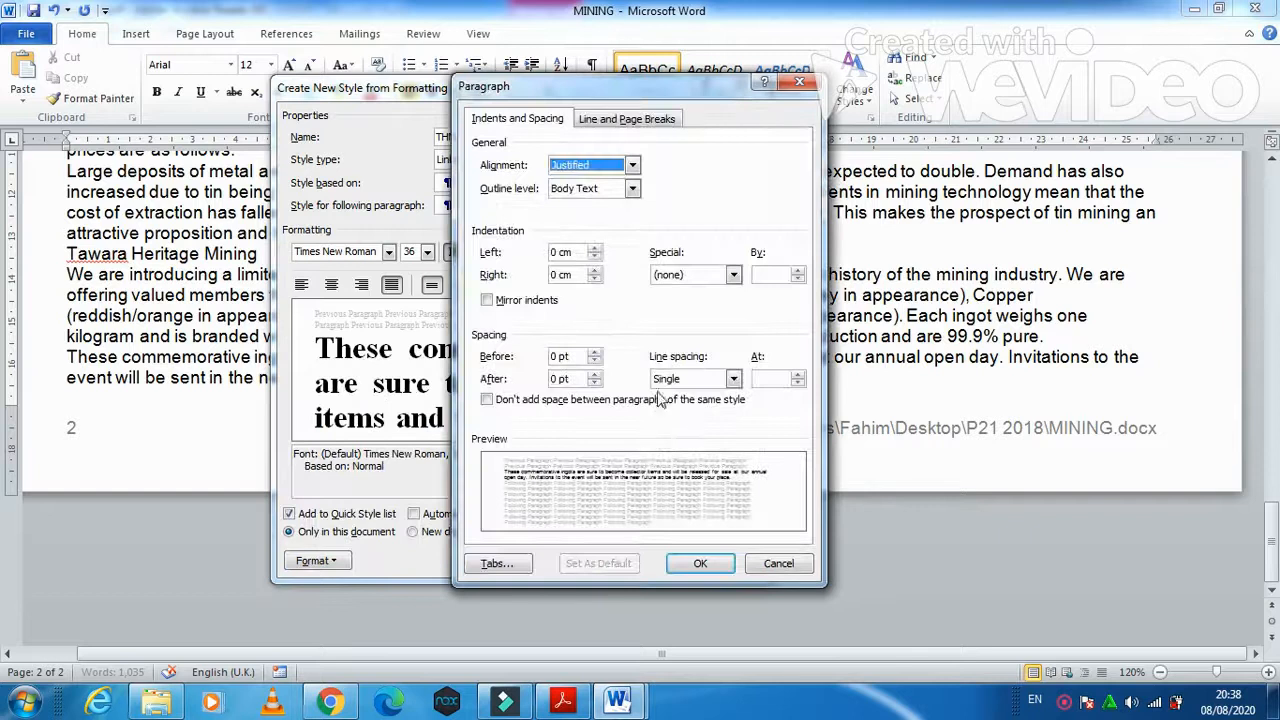
left_click(700, 562)
left_click(655, 560)
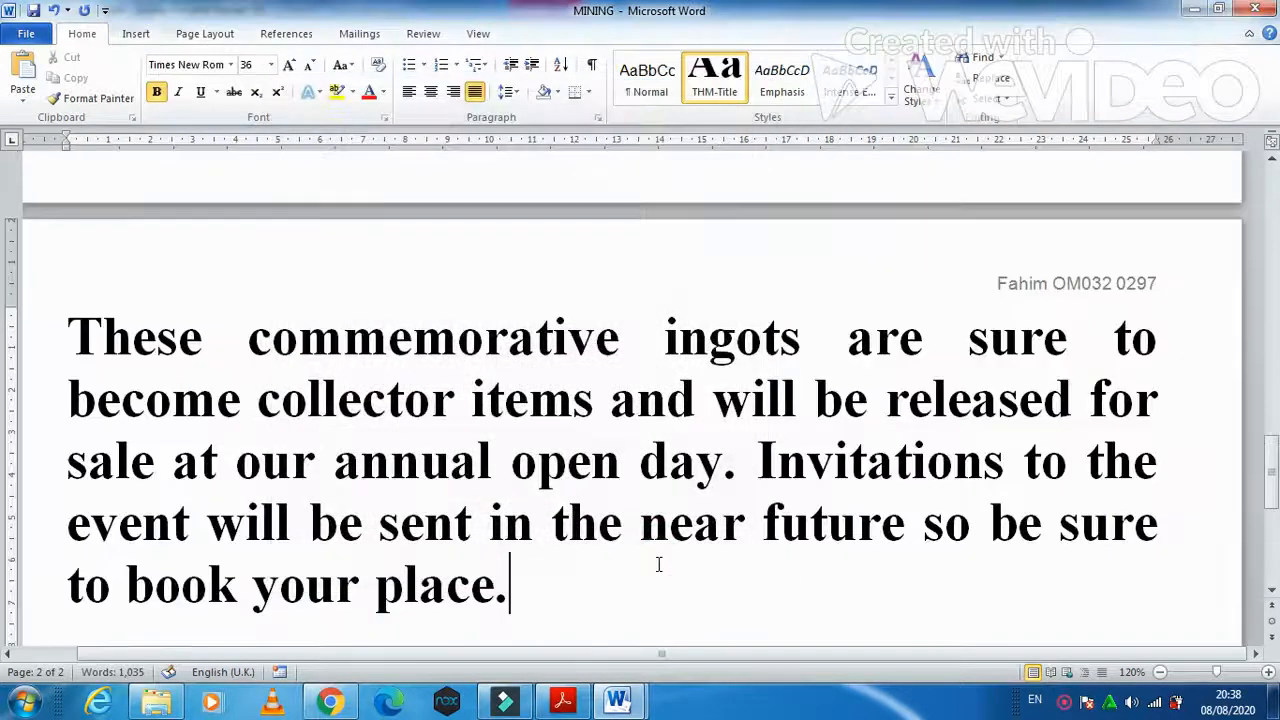
Step: Highlight the THM-Subtitle style name in the question paper's house style table
left_click(571, 709)
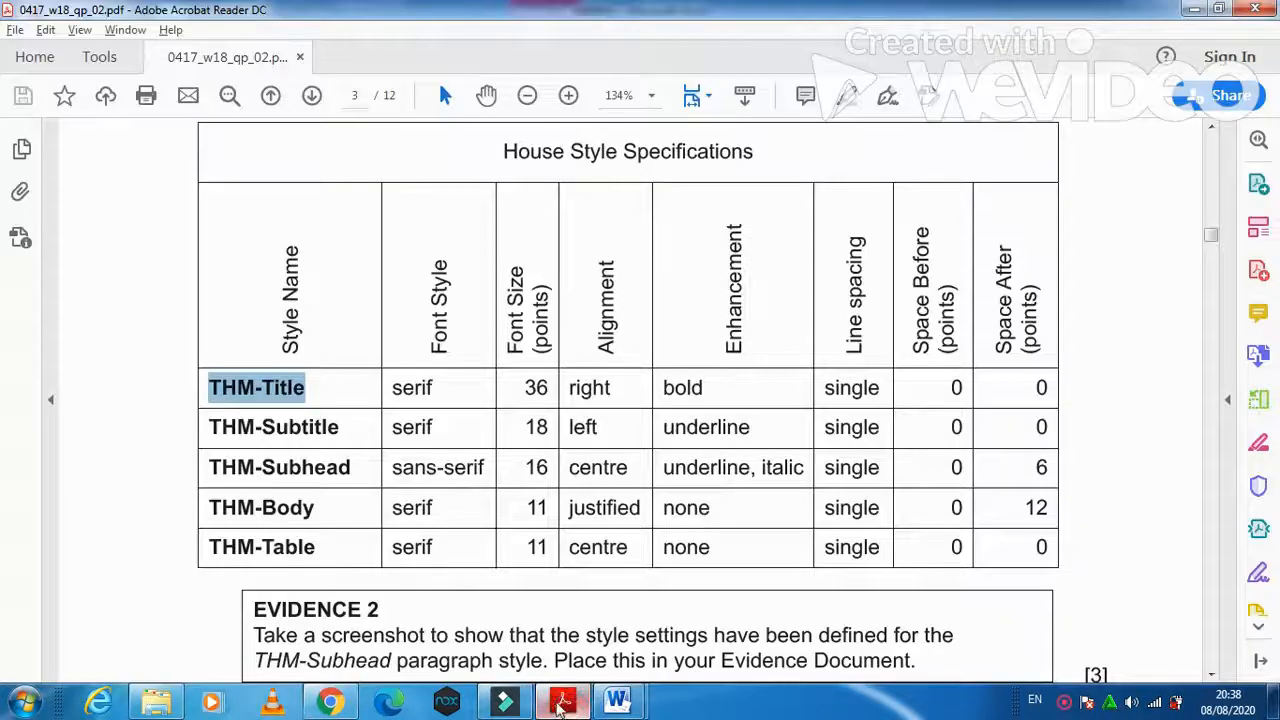
left_click_drag(344, 428, 205, 428)
key("ctrl+c")
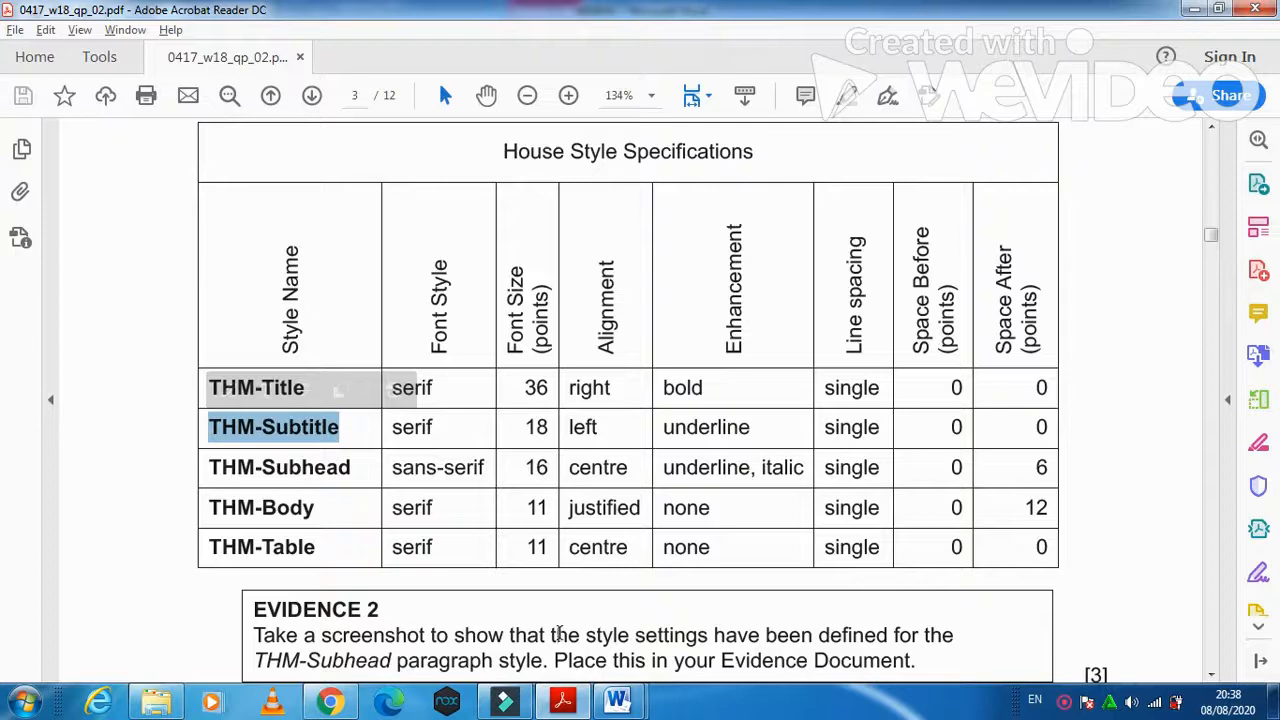
left_click(617, 701)
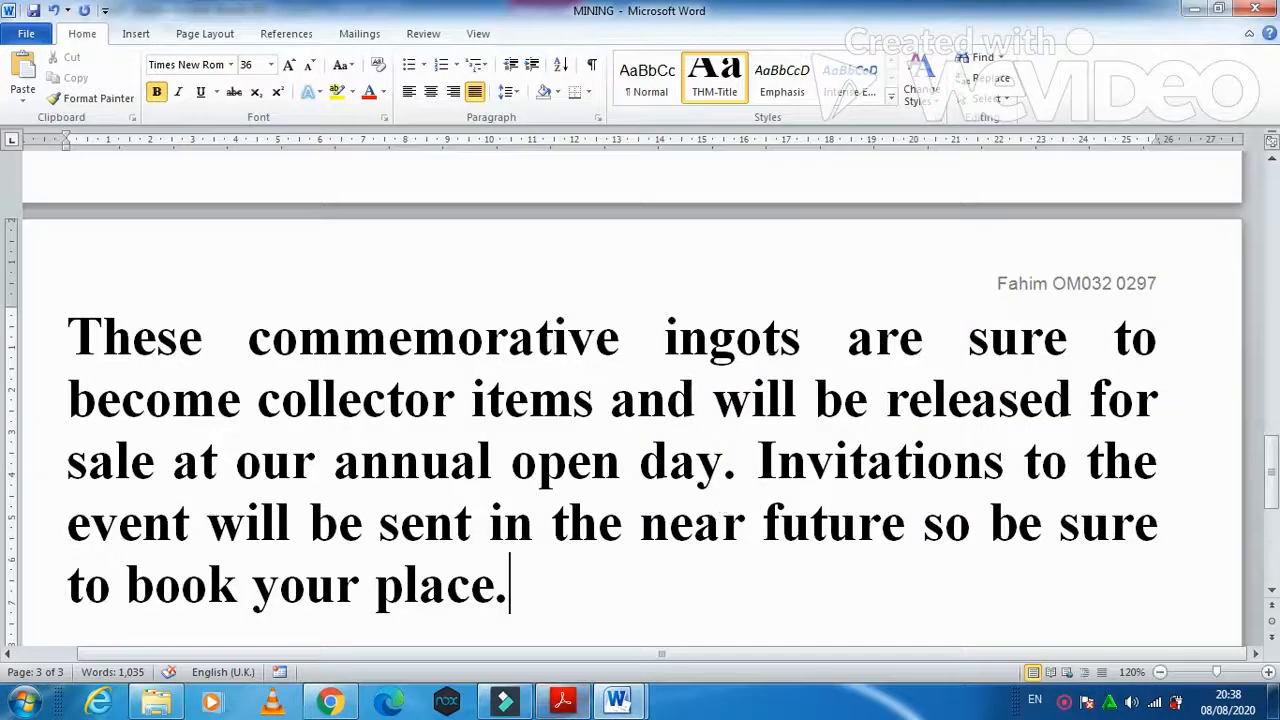
Step: Create a new quick style named THM-Subtitle from the paragraph and open its full formatting settings
left_click(890, 96)
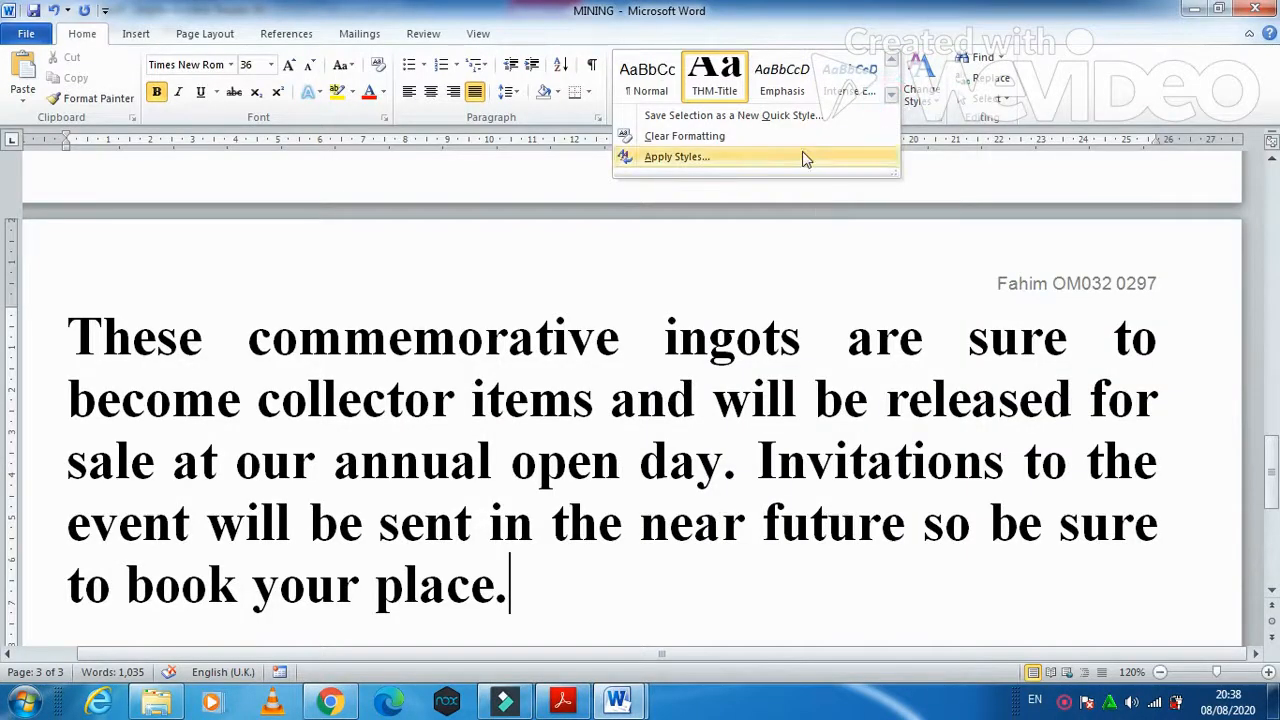
left_click(790, 114)
key("ctrl+v")
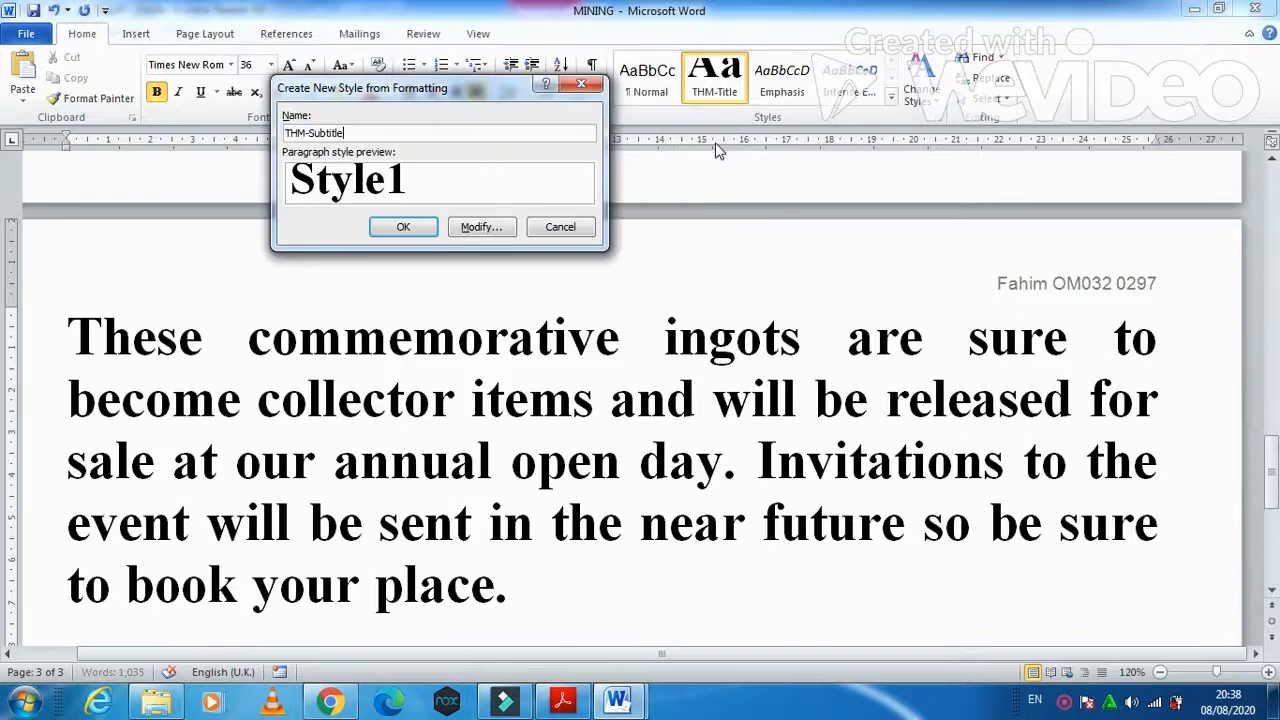
left_click(510, 234)
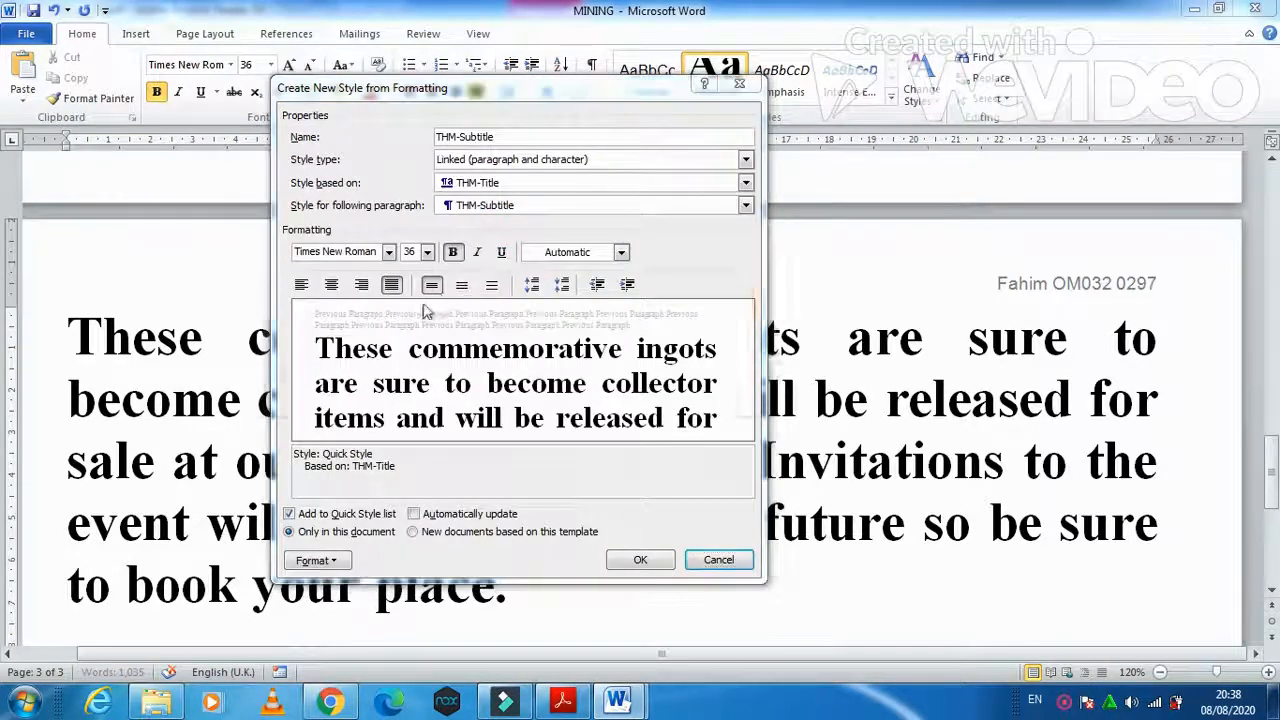
key("alt+Tab")
key("alt+Tab")
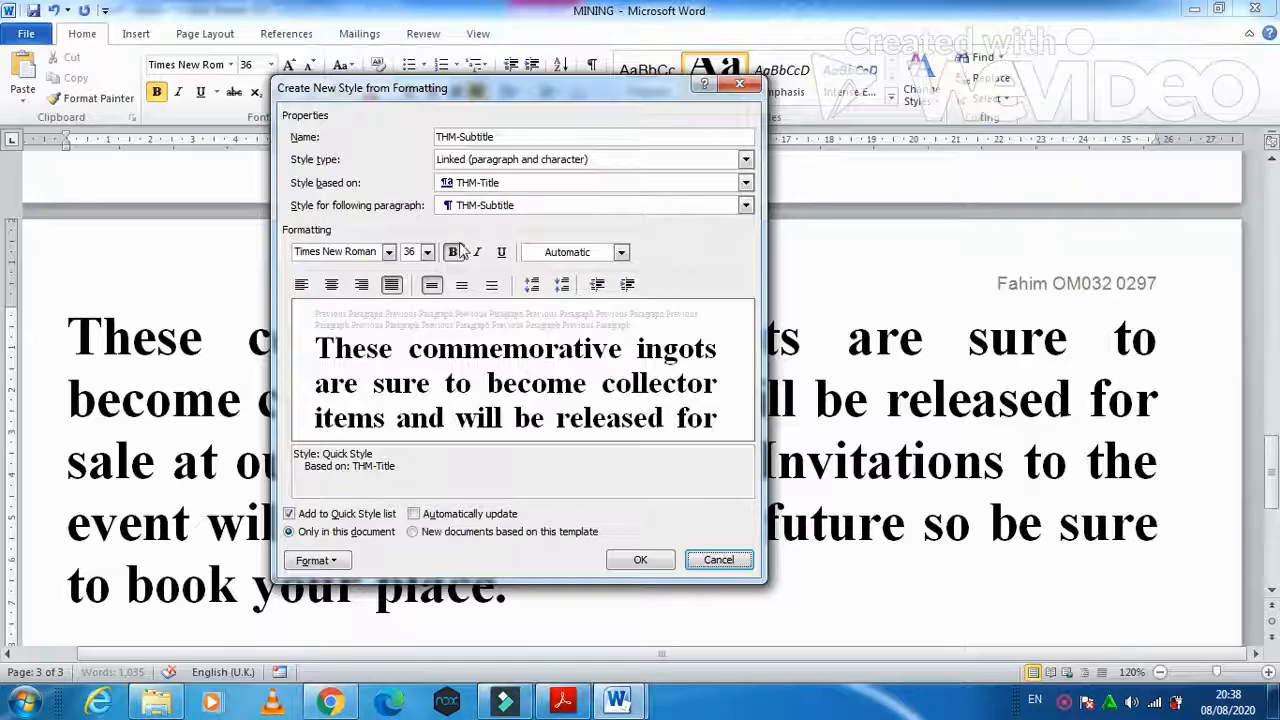
Step: Set the THM-Subtitle style's font size to 18 pt with left alignment
left_click(427, 252)
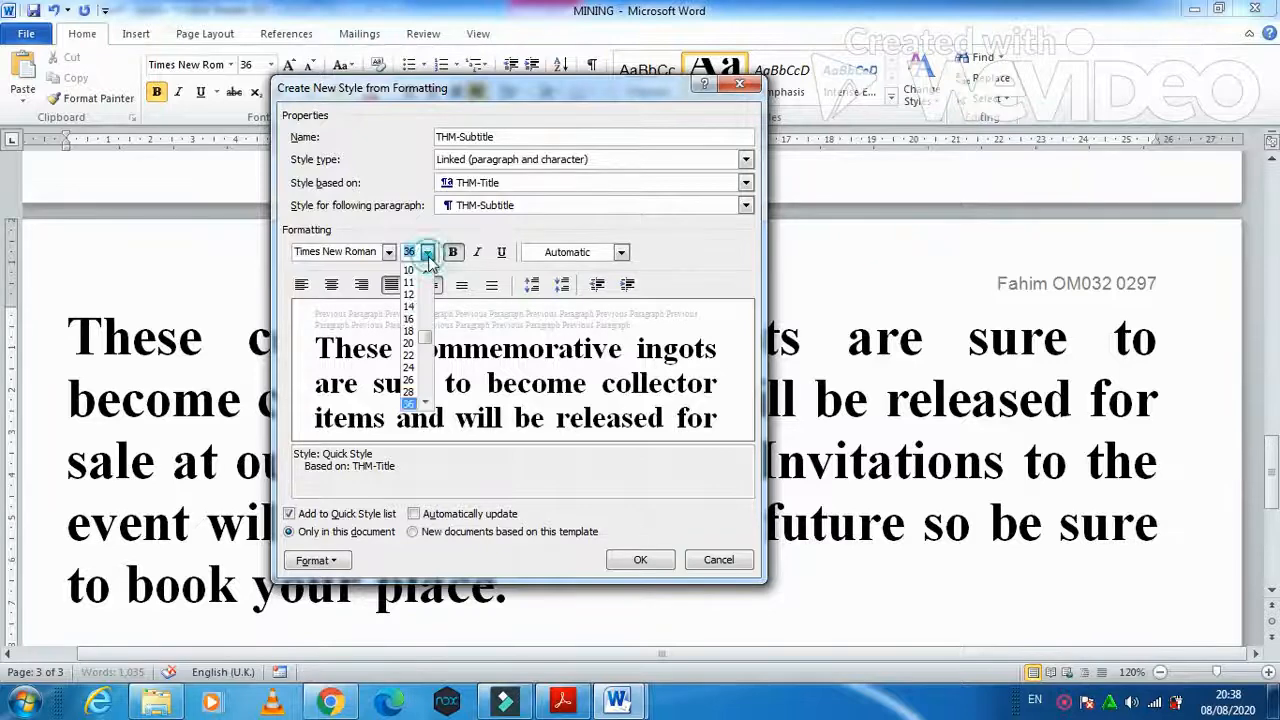
left_click(411, 331)
key("alt+Tab")
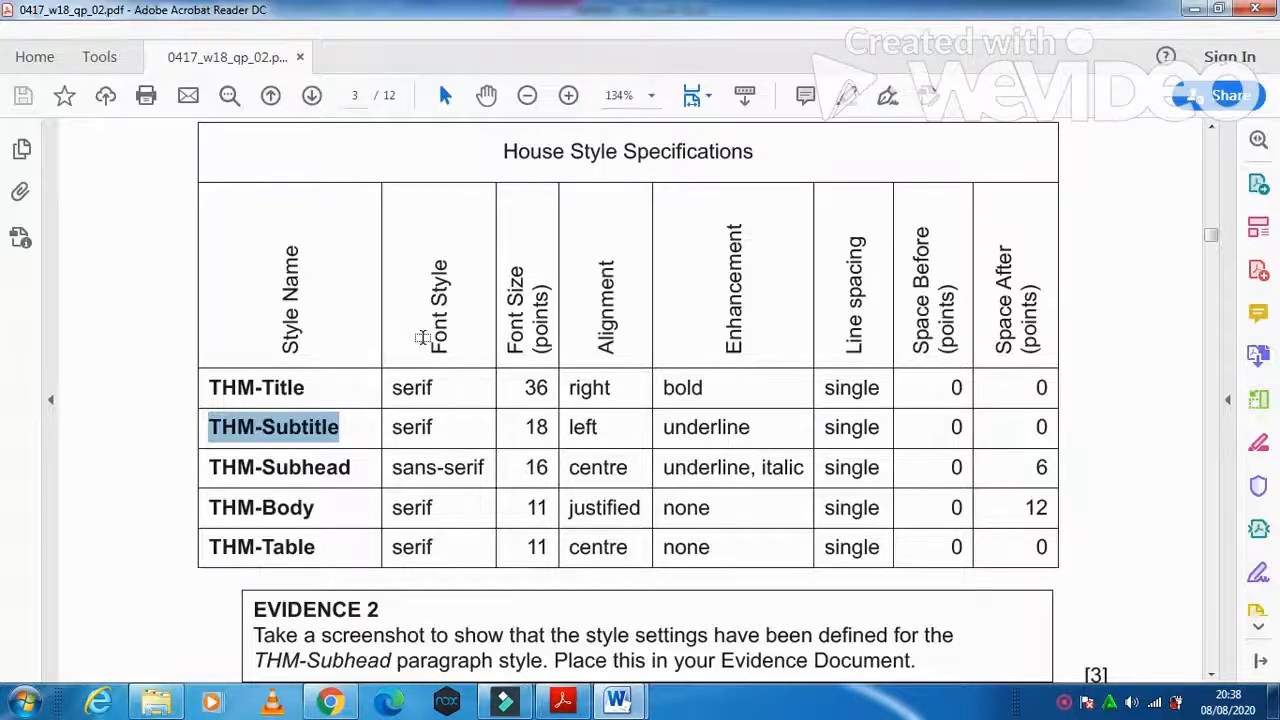
key("alt+Tab")
key("alt+Tab")
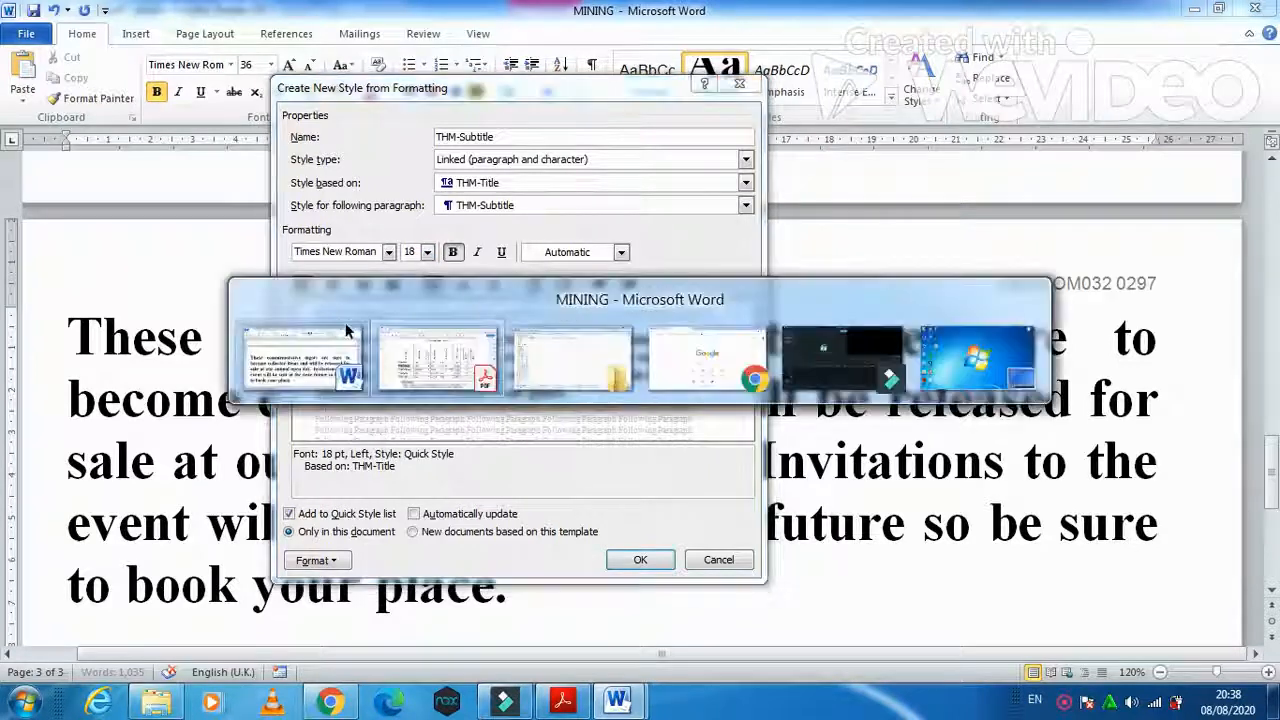
key("alt+Tab")
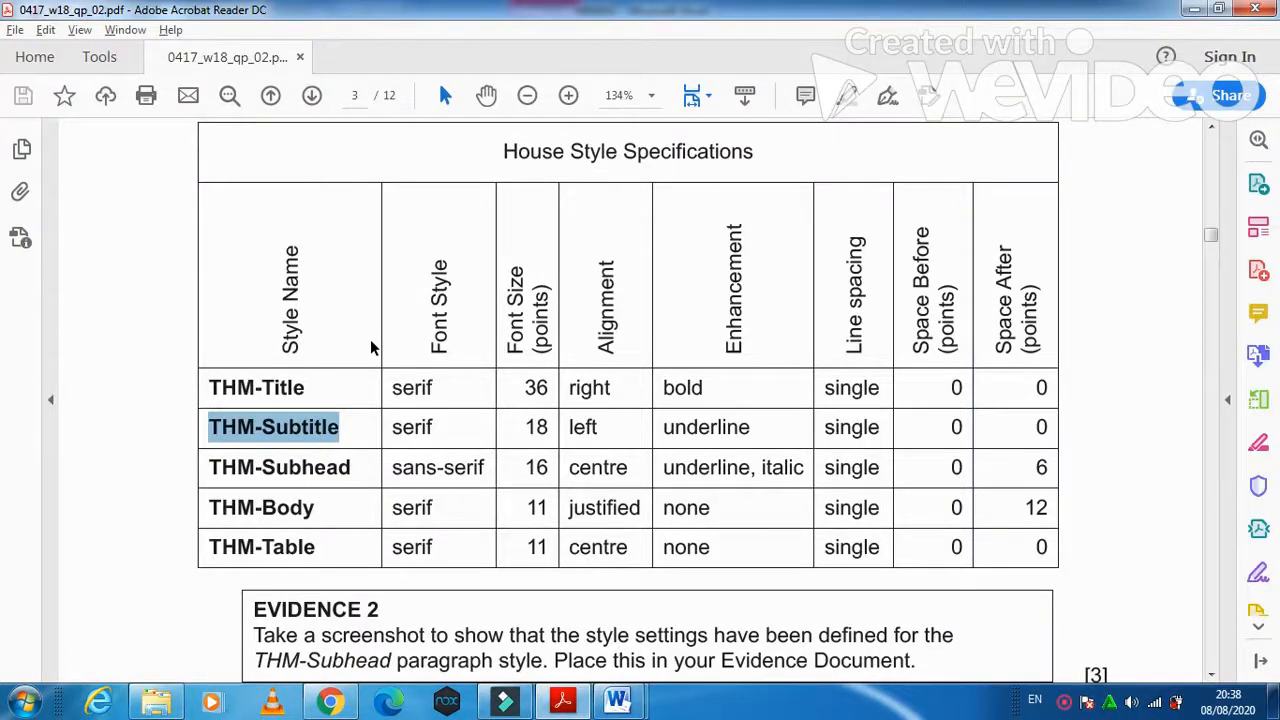
key("alt+Tab")
Step: Underline the THM-Subtitle style and remove its bold
left_click(502, 252)
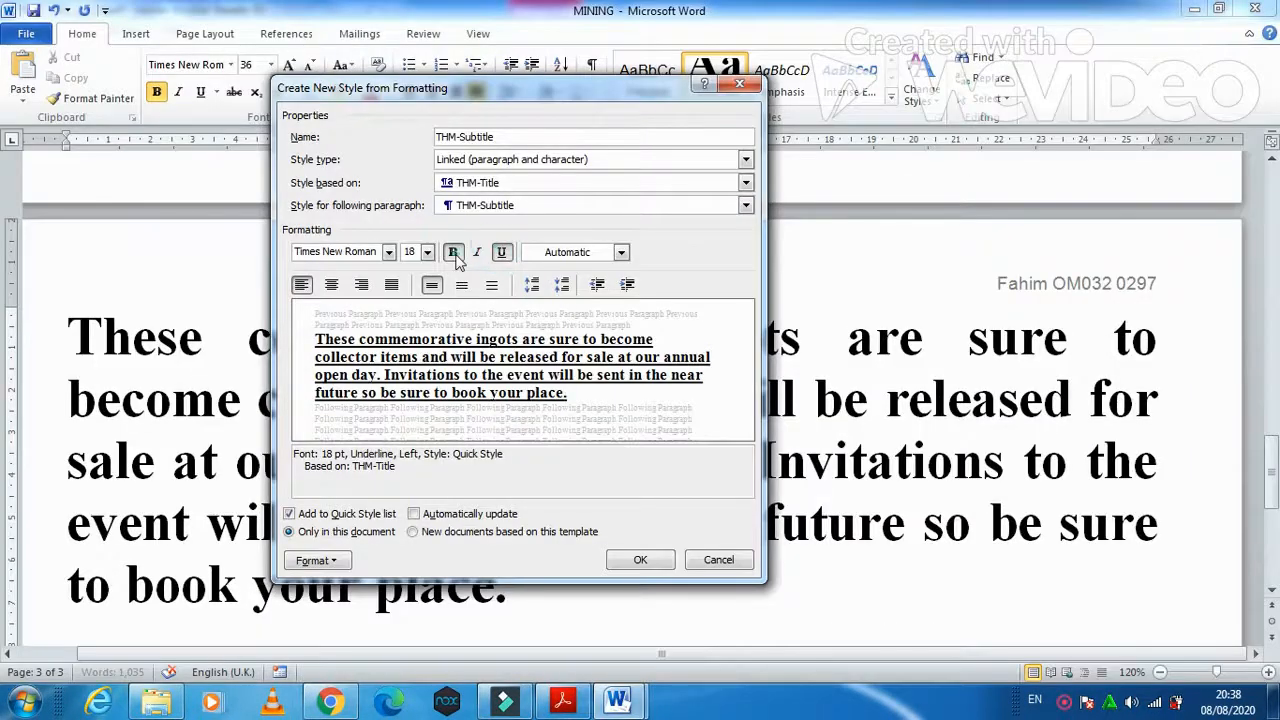
left_click(453, 252)
key("alt+Tab")
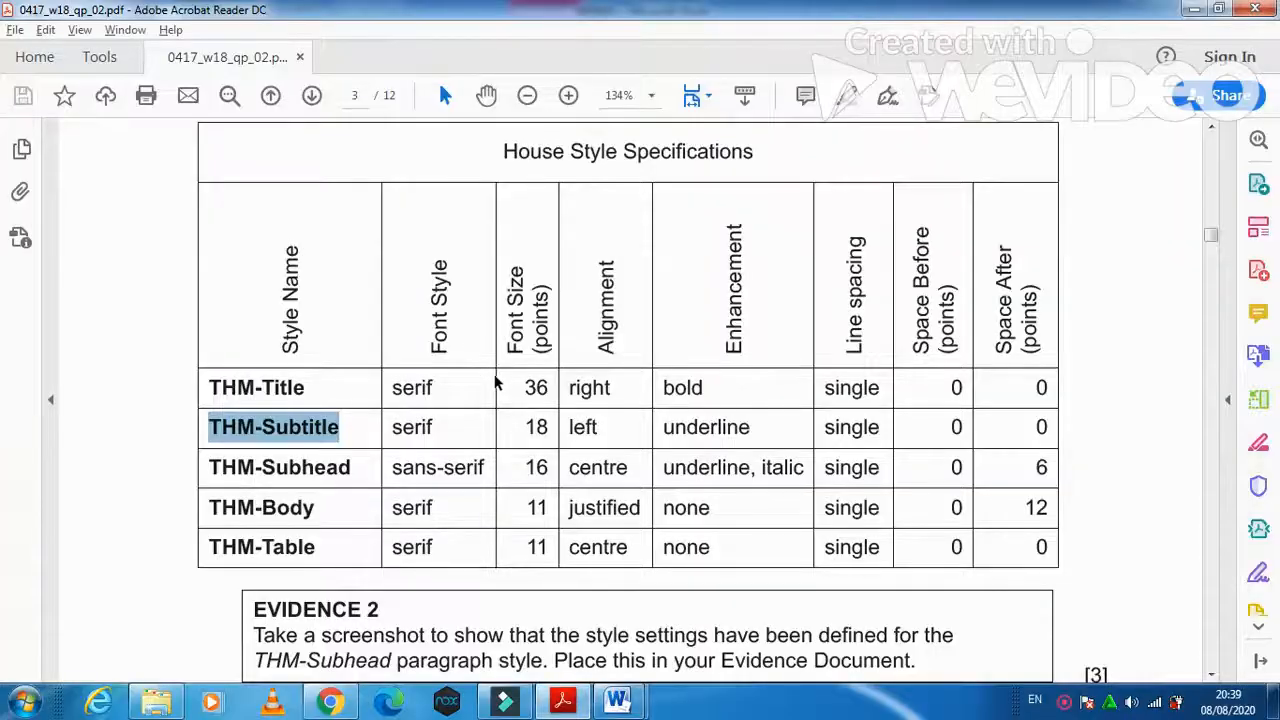
key("alt+Tab")
Step: Review THM-Subtitle's paragraph spacing settings and finish creating the style
left_click(334, 561)
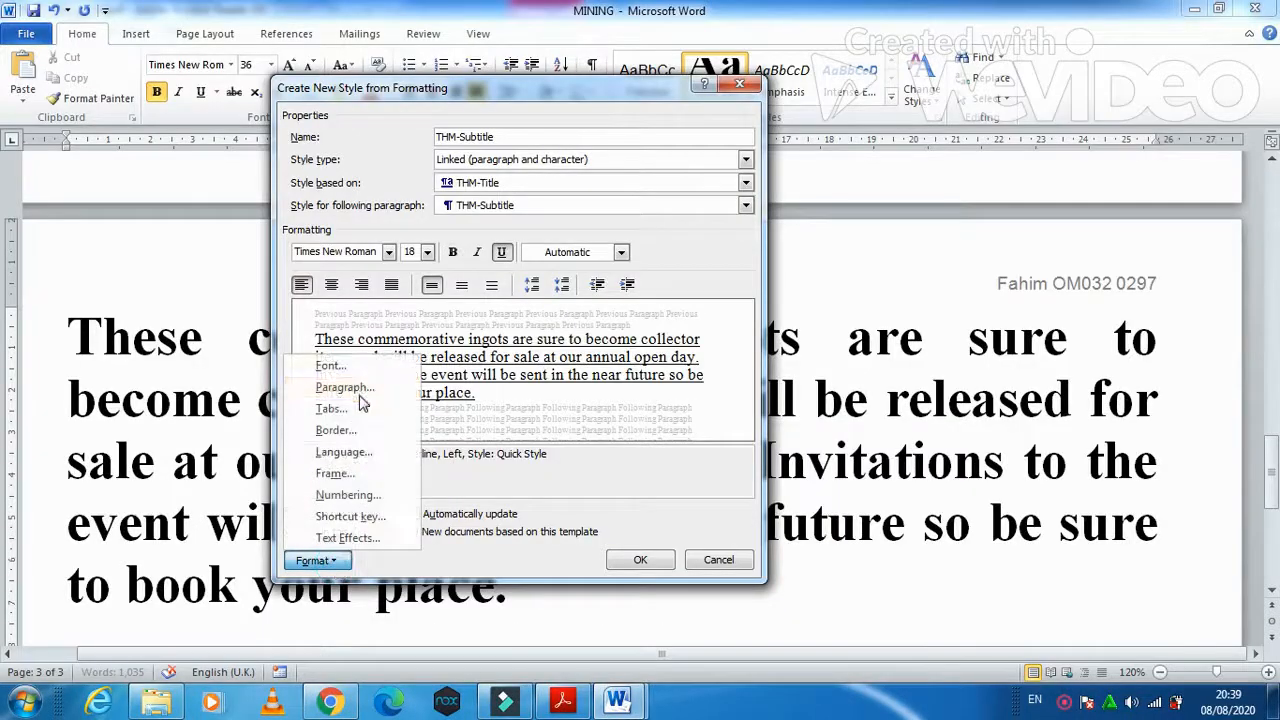
left_click(345, 387)
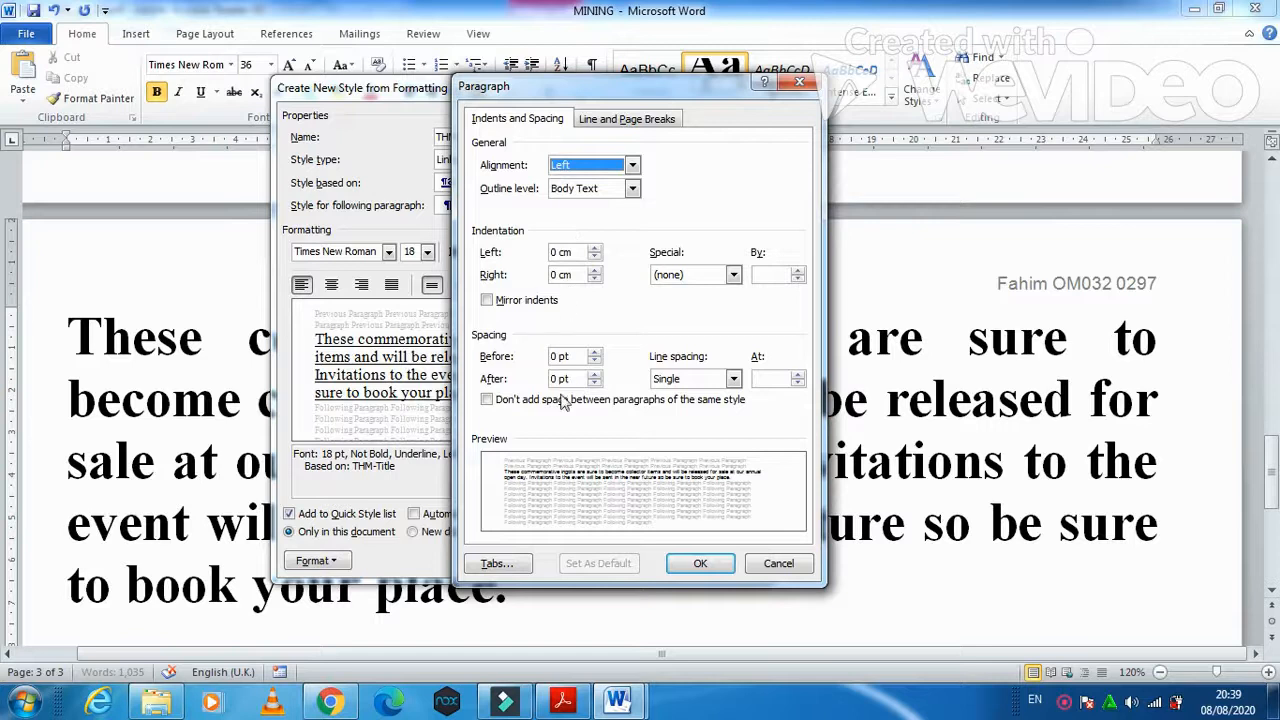
left_click(702, 564)
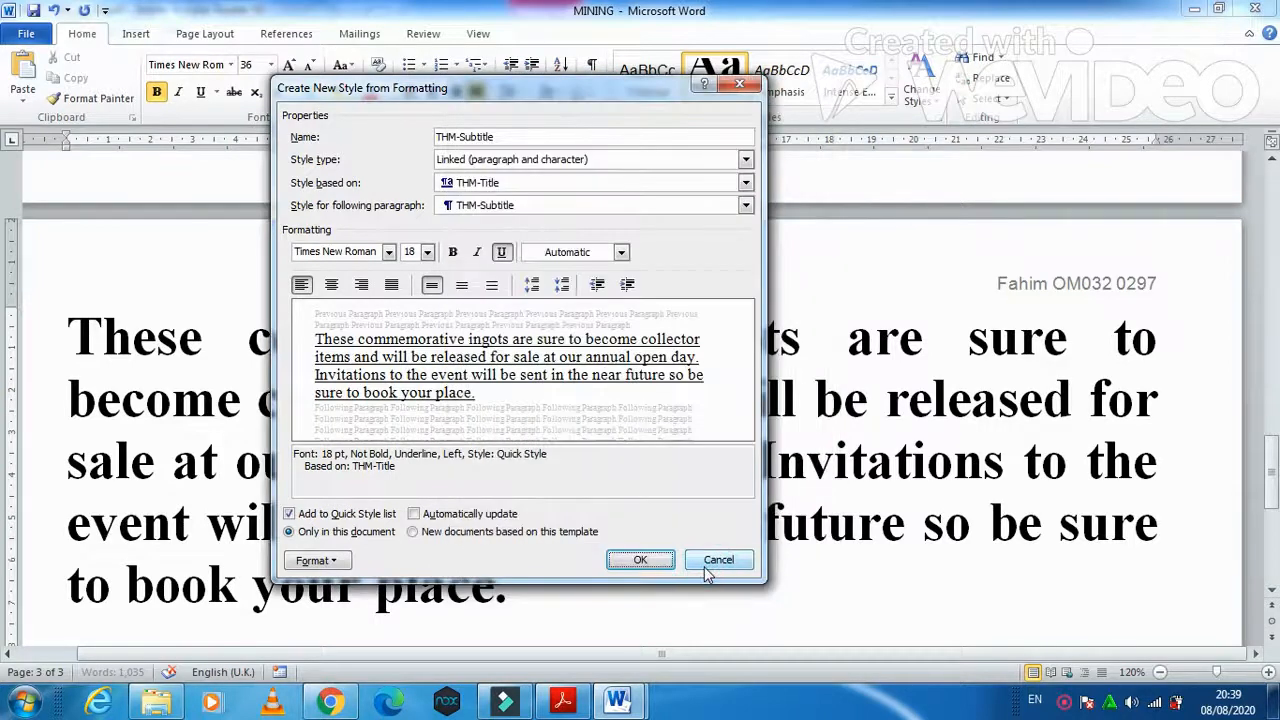
left_click(640, 561)
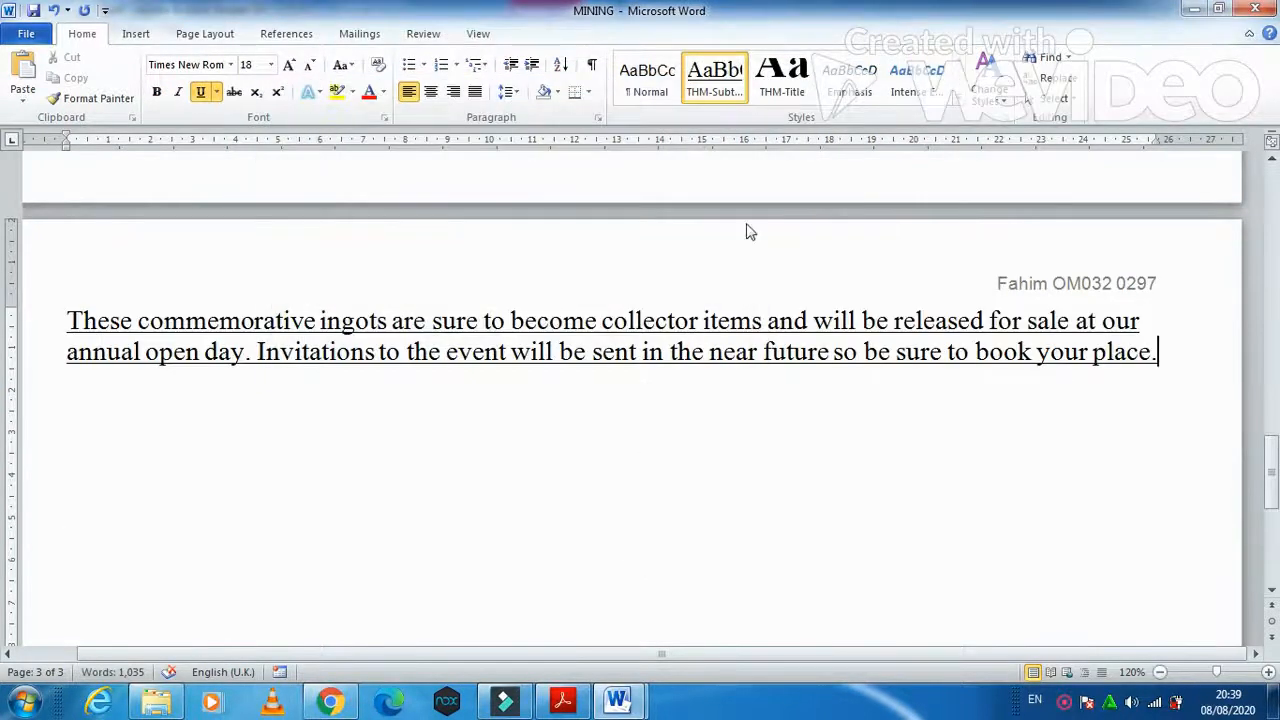
Step: Modify the THM-Title style to use right alignment
right_click(788, 78)
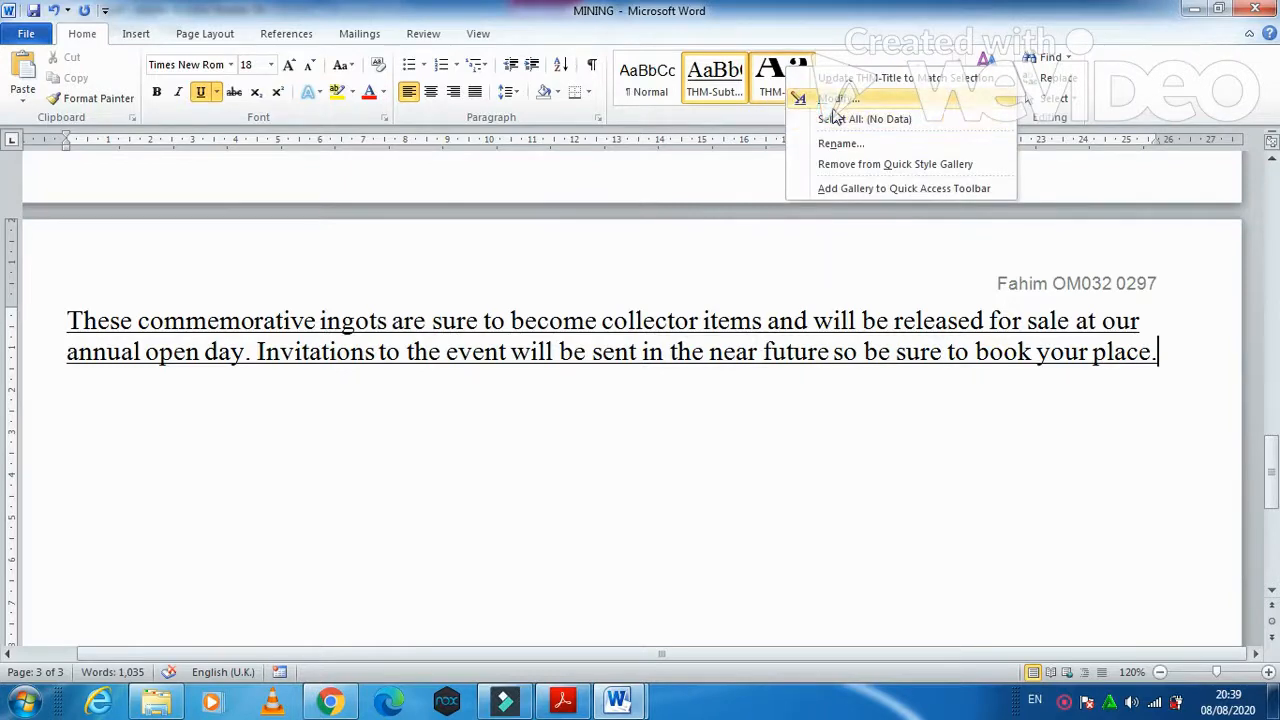
left_click(834, 102)
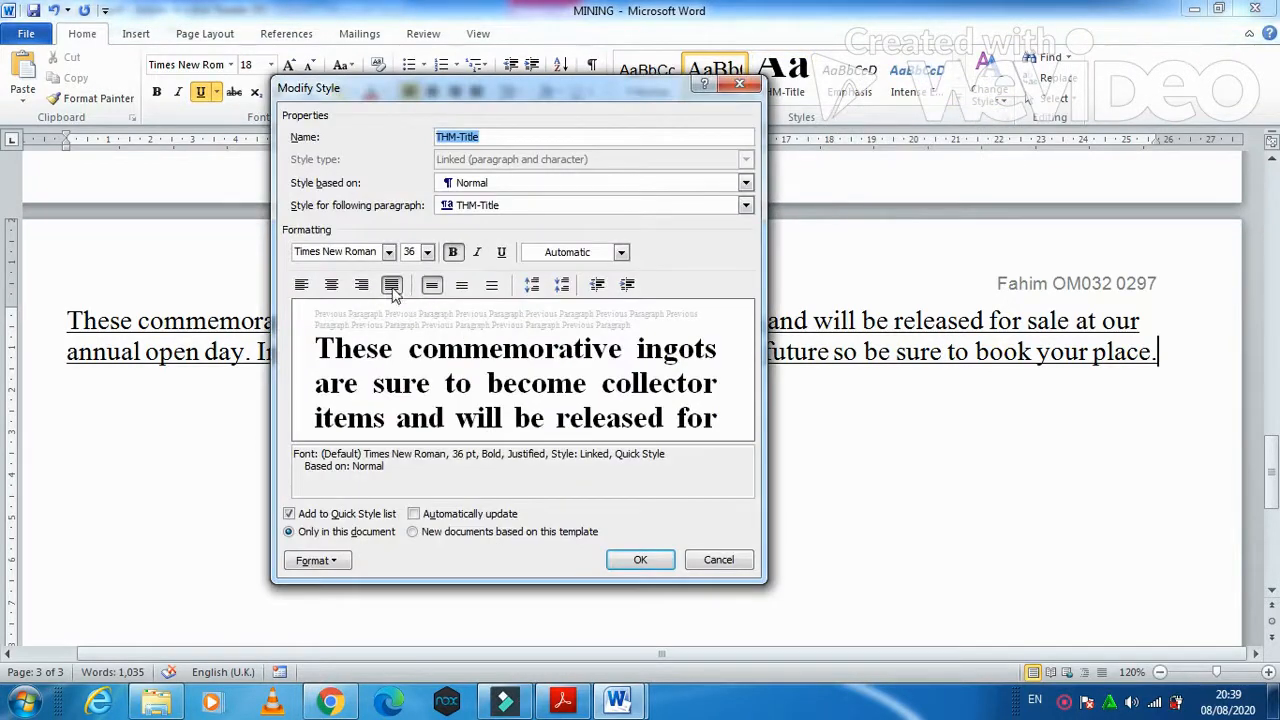
left_click(361, 285)
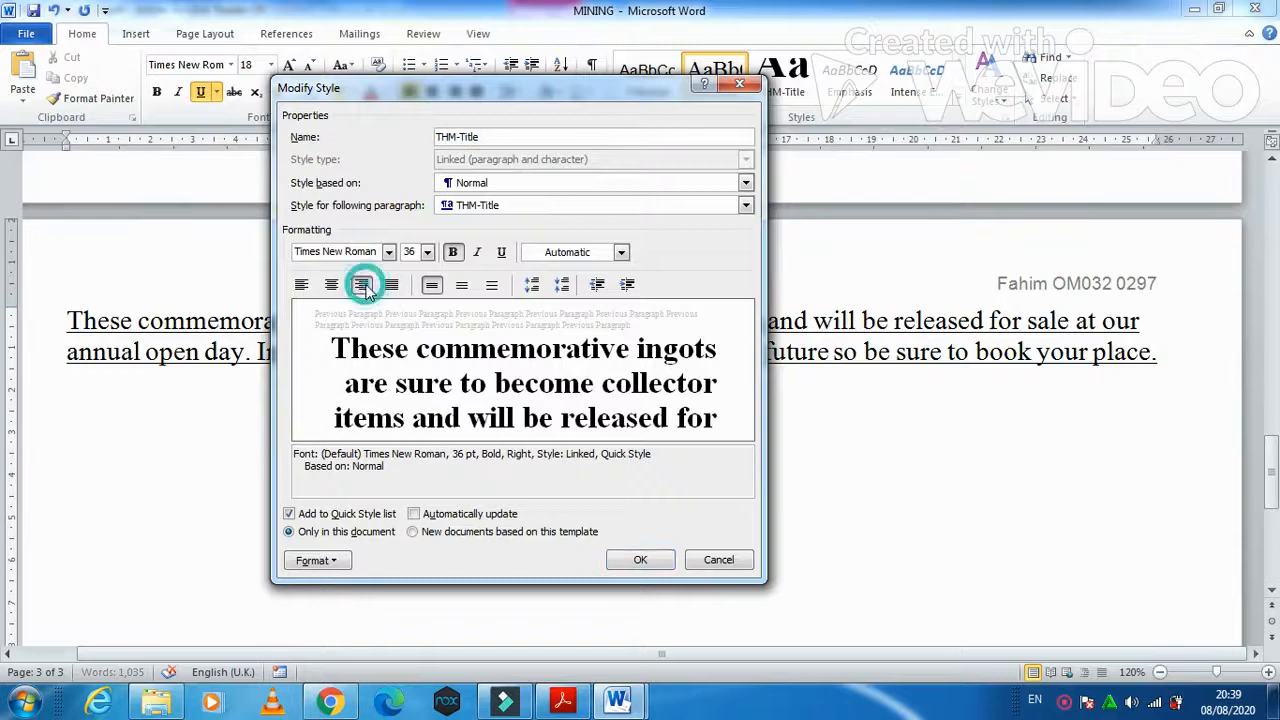
left_click(636, 562)
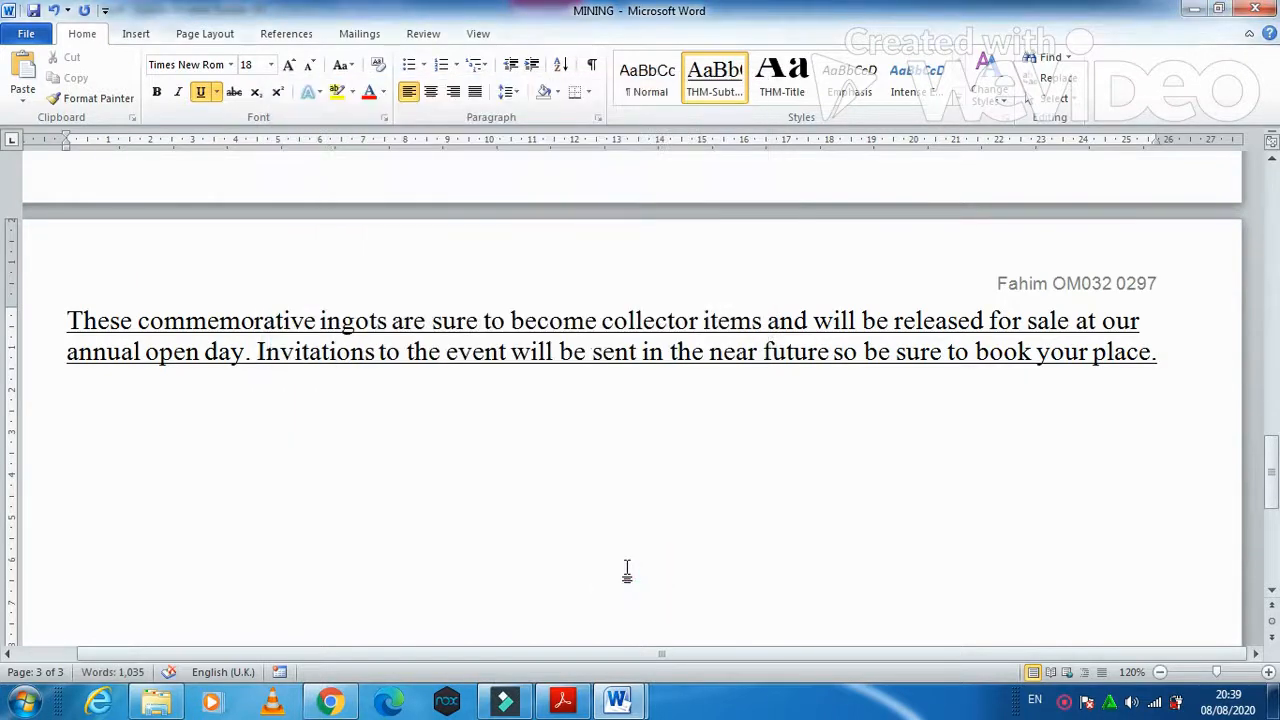
Step: Save the current paragraph as a new quick style named THM-Subhead, copying the name from the specification, and open its full settings
left_click(955, 101)
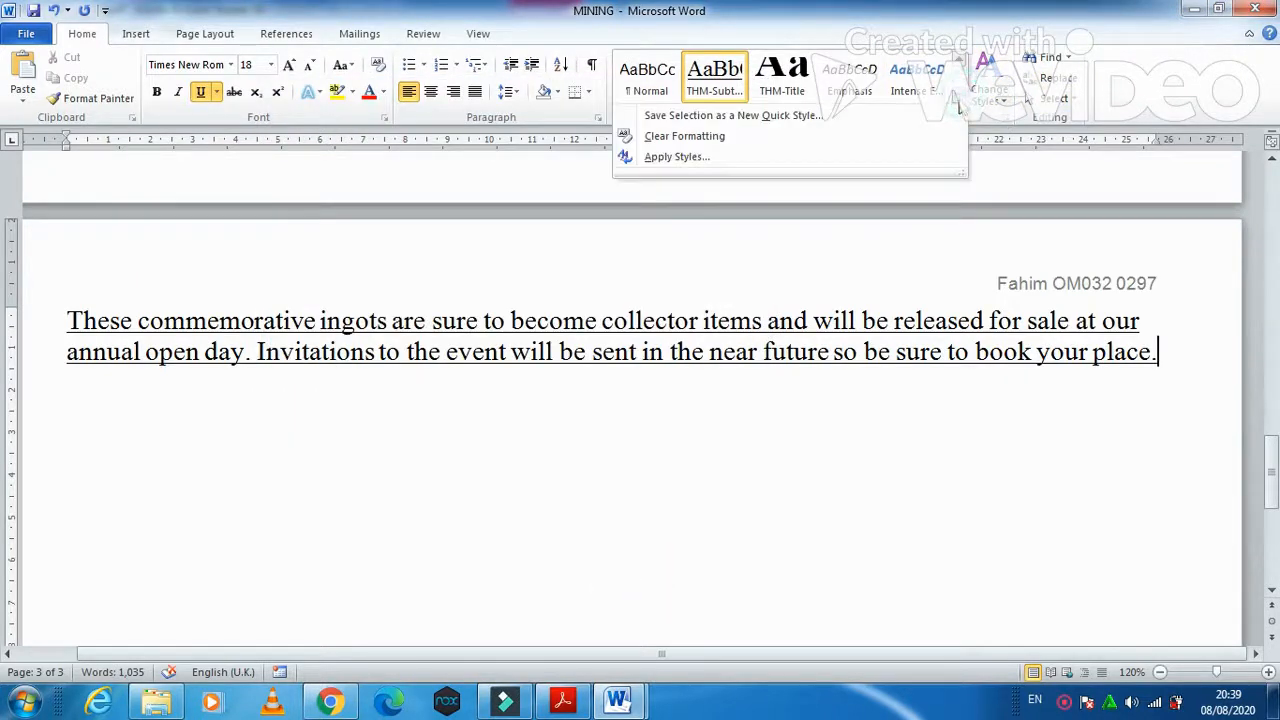
left_click(900, 115)
left_click(576, 703)
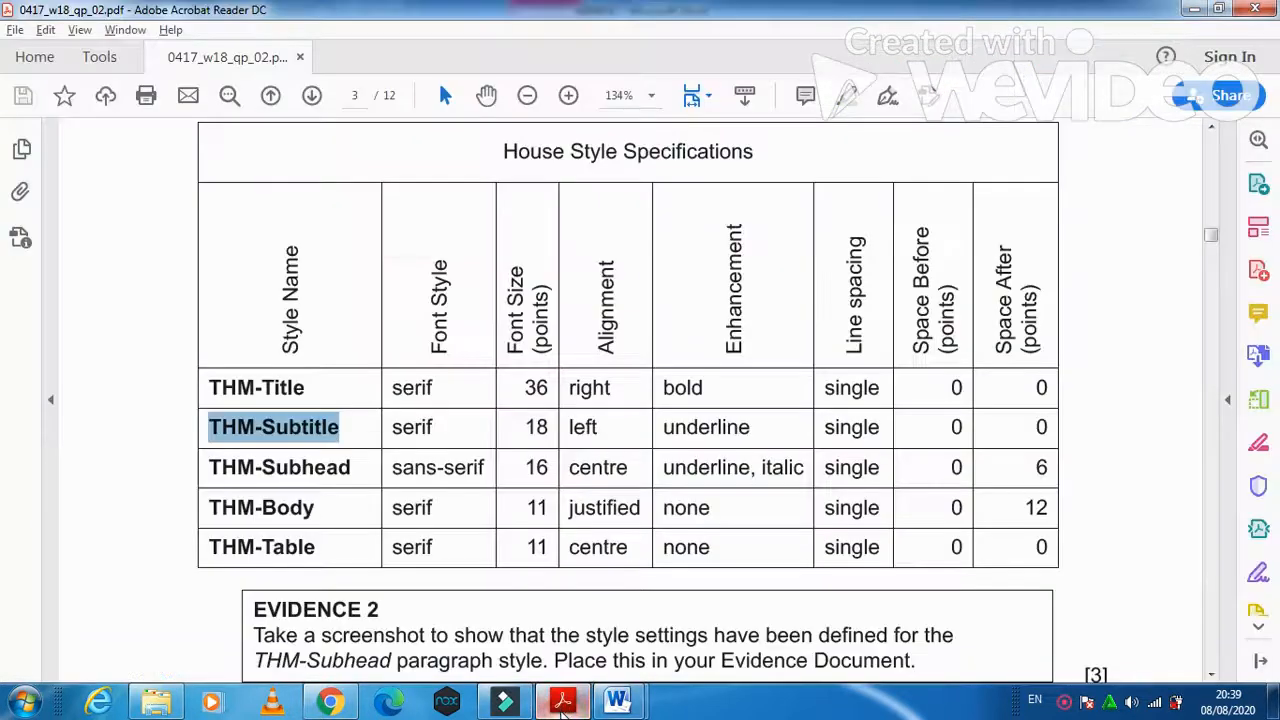
left_click_drag(352, 467, 206, 455)
key("ctrl+c")
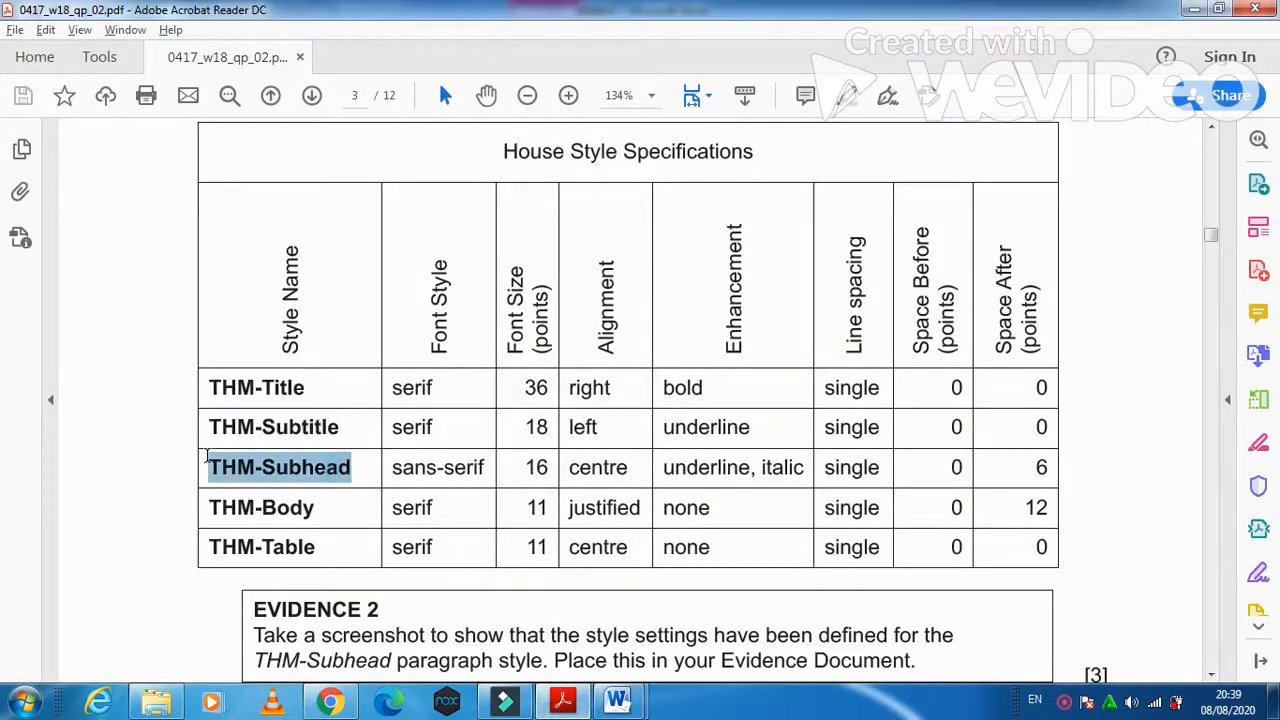
key("alt+Tab")
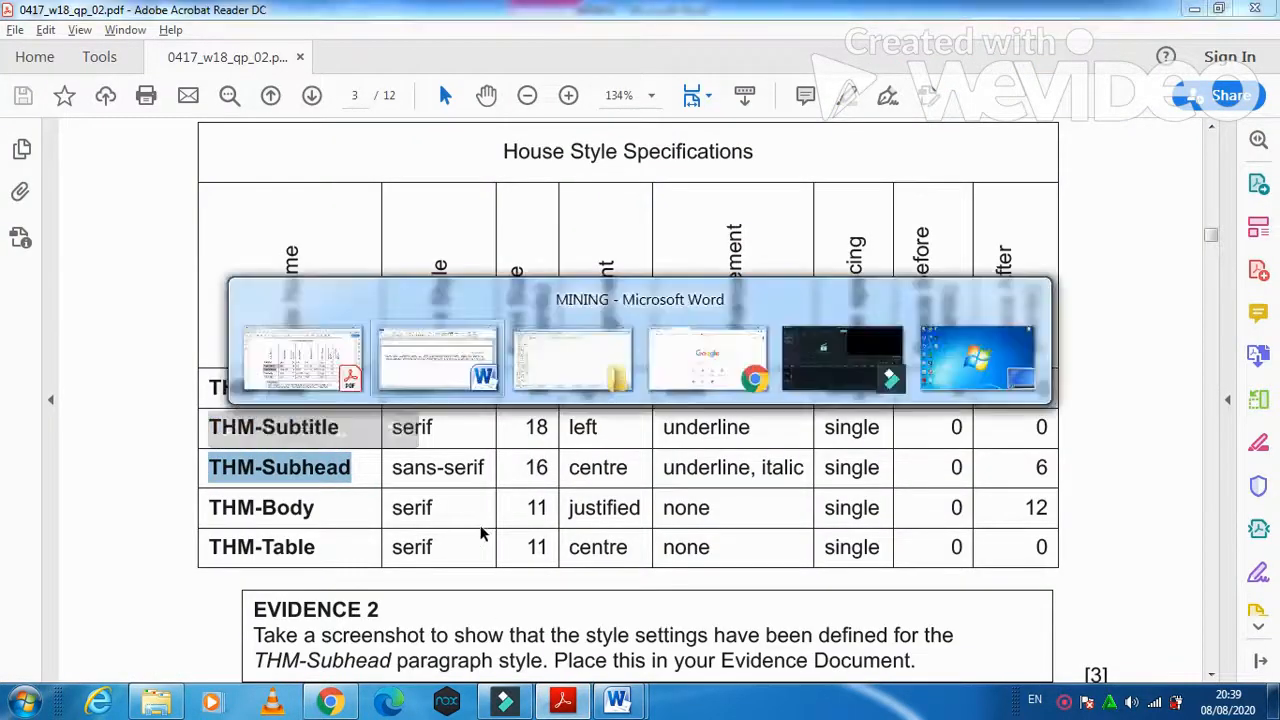
key("ctrl+v")
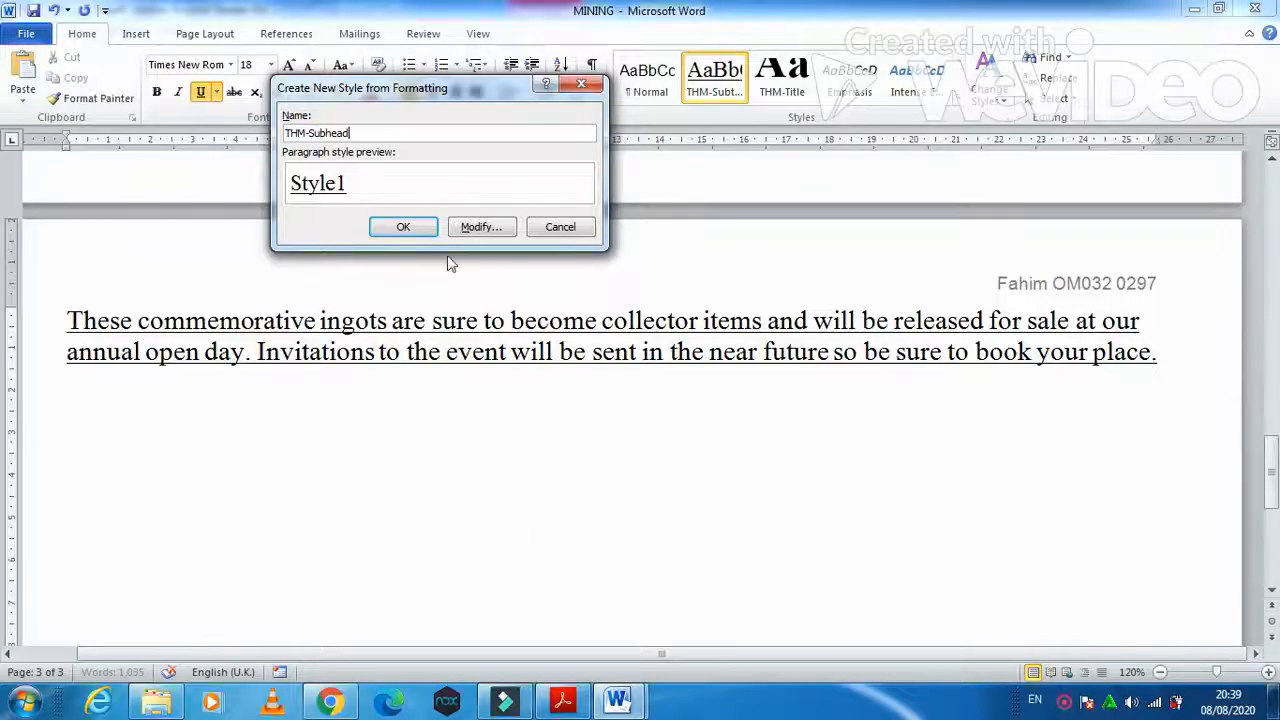
left_click(500, 226)
Step: Check the specification and set the THM-Subhead style's font to Arial
key("alt+Tab")
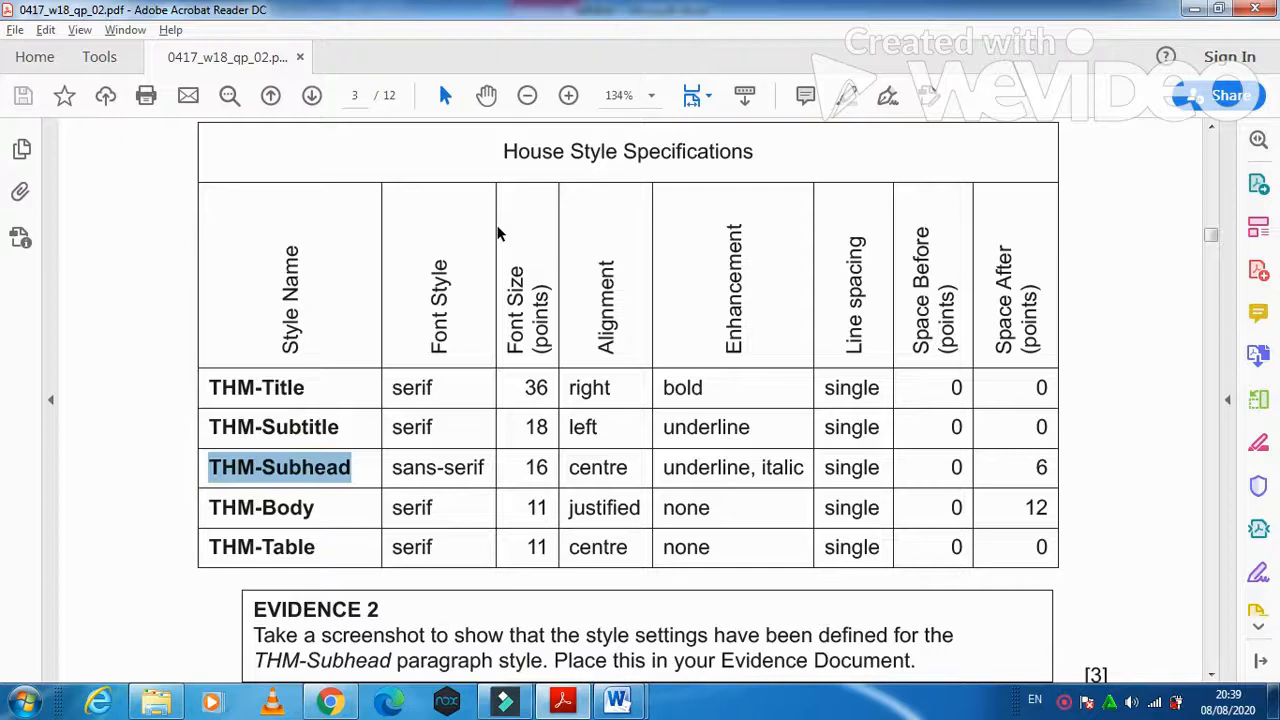
key("alt+Tab")
left_click(388, 252)
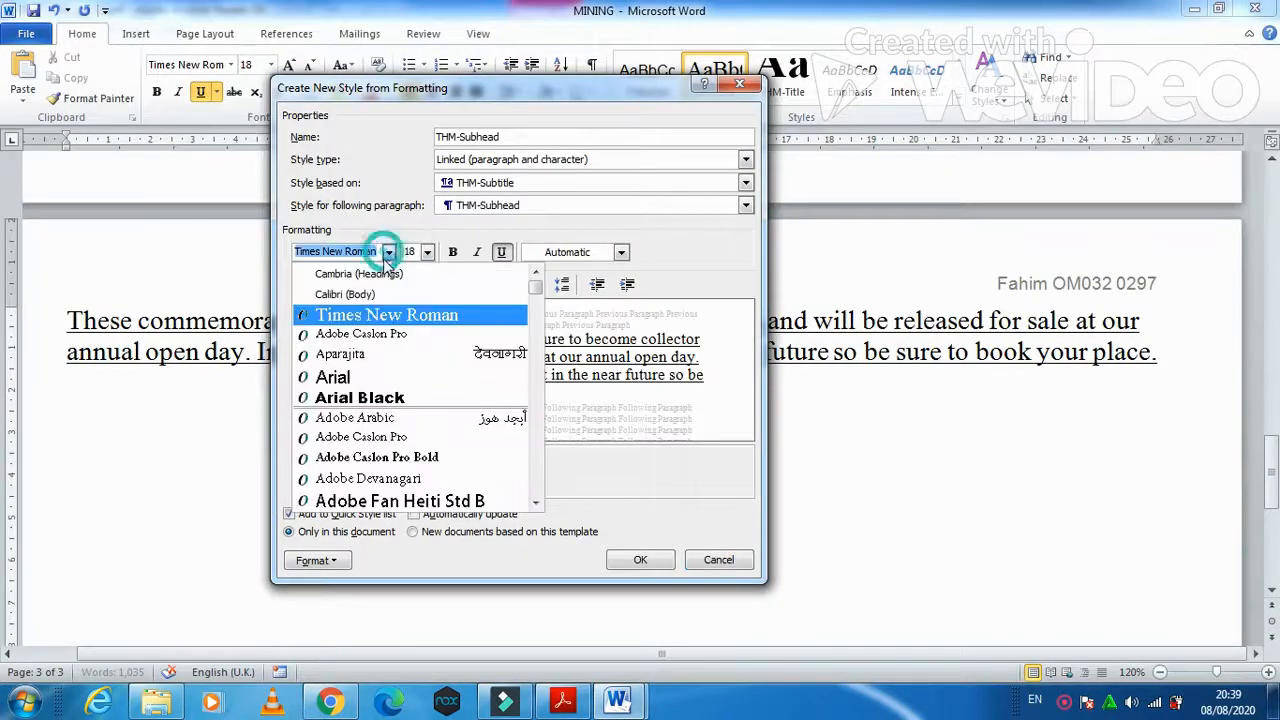
left_click(365, 379)
Step: Set the THM-Subhead style's font size to 16 pt with centre alignment
key("alt+Tab")
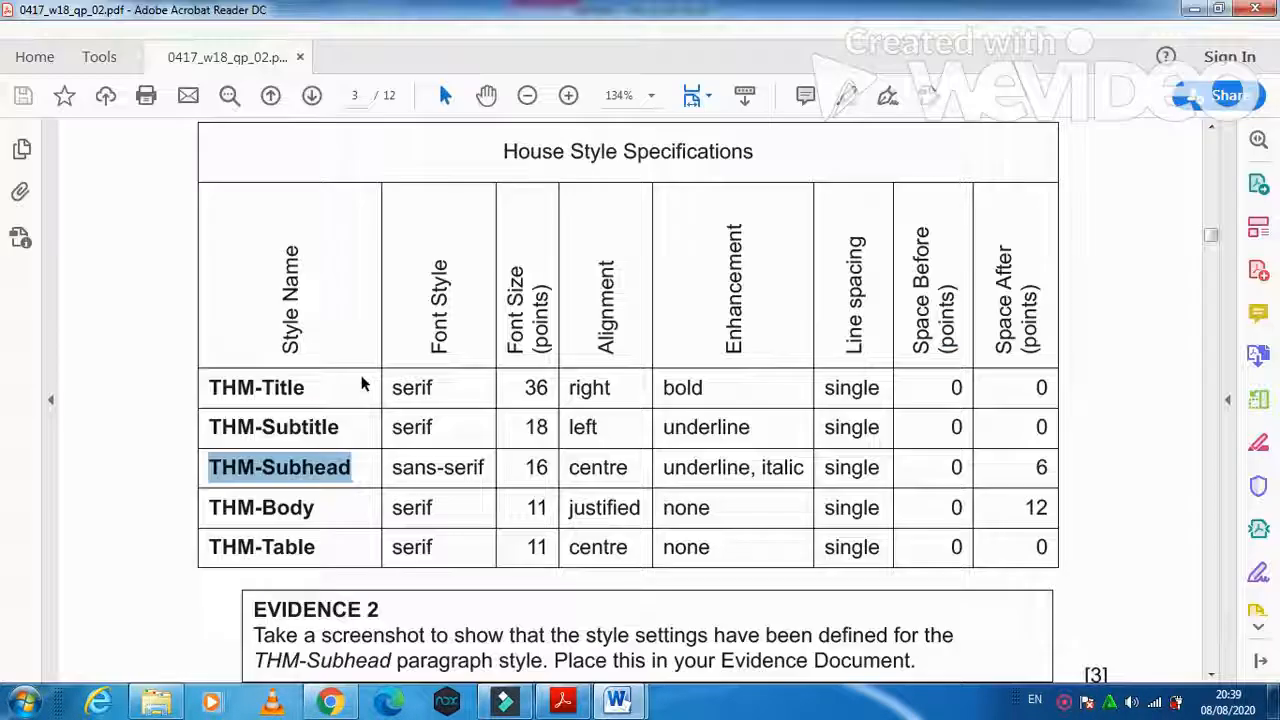
key("alt+Tab")
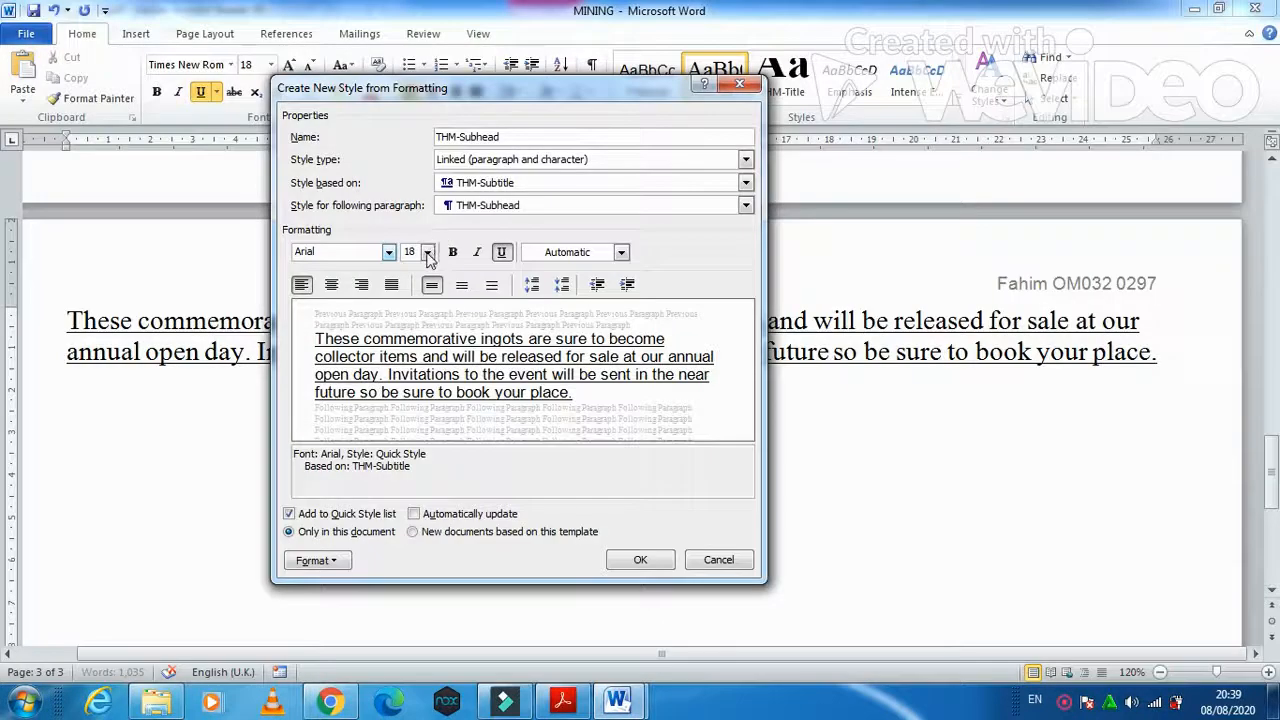
left_click(427, 252)
left_click(412, 350)
left_click(331, 285)
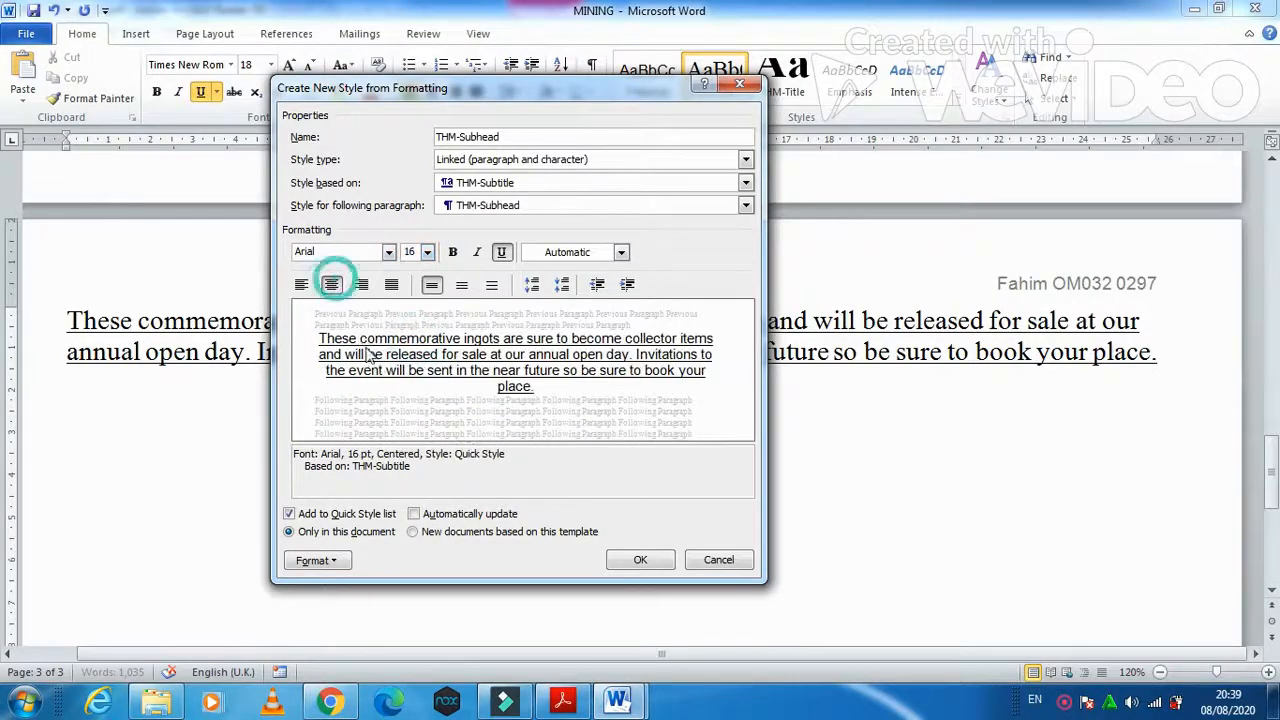
Step: Check the specification and make the THM-Subhead style italic alongside its underline
key("alt+Tab")
key("alt+Tab")
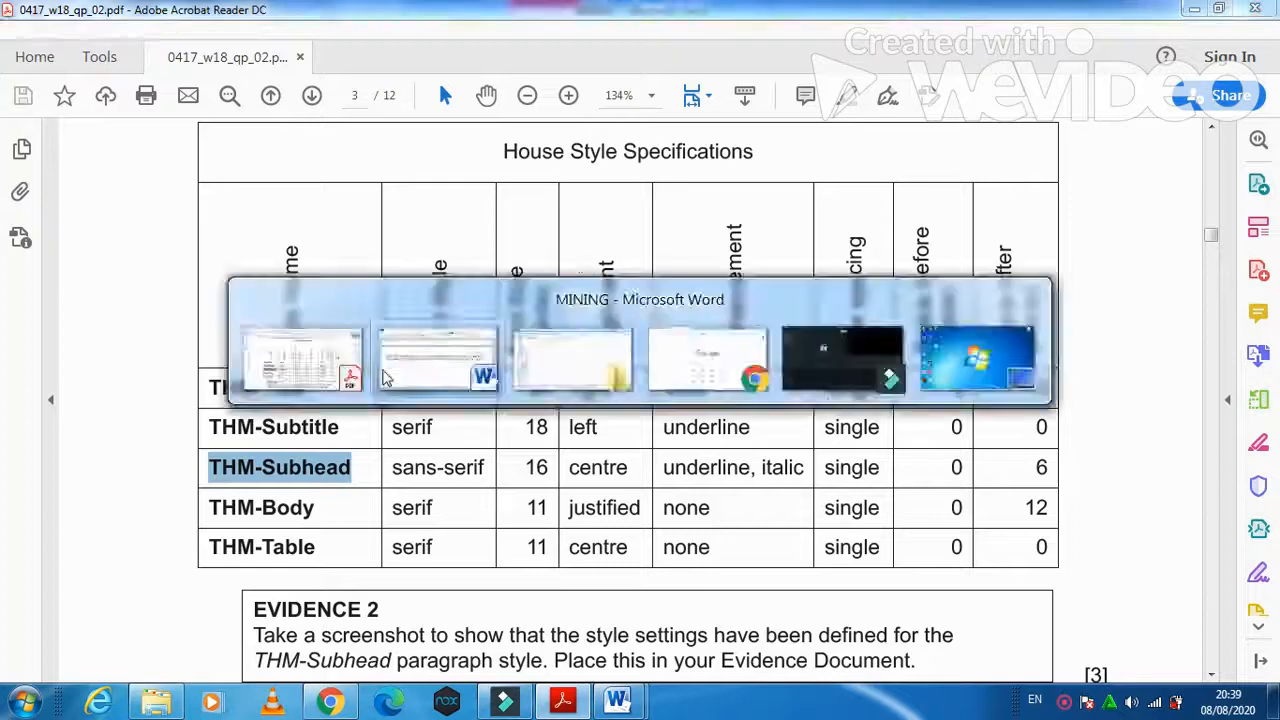
left_click(474, 253)
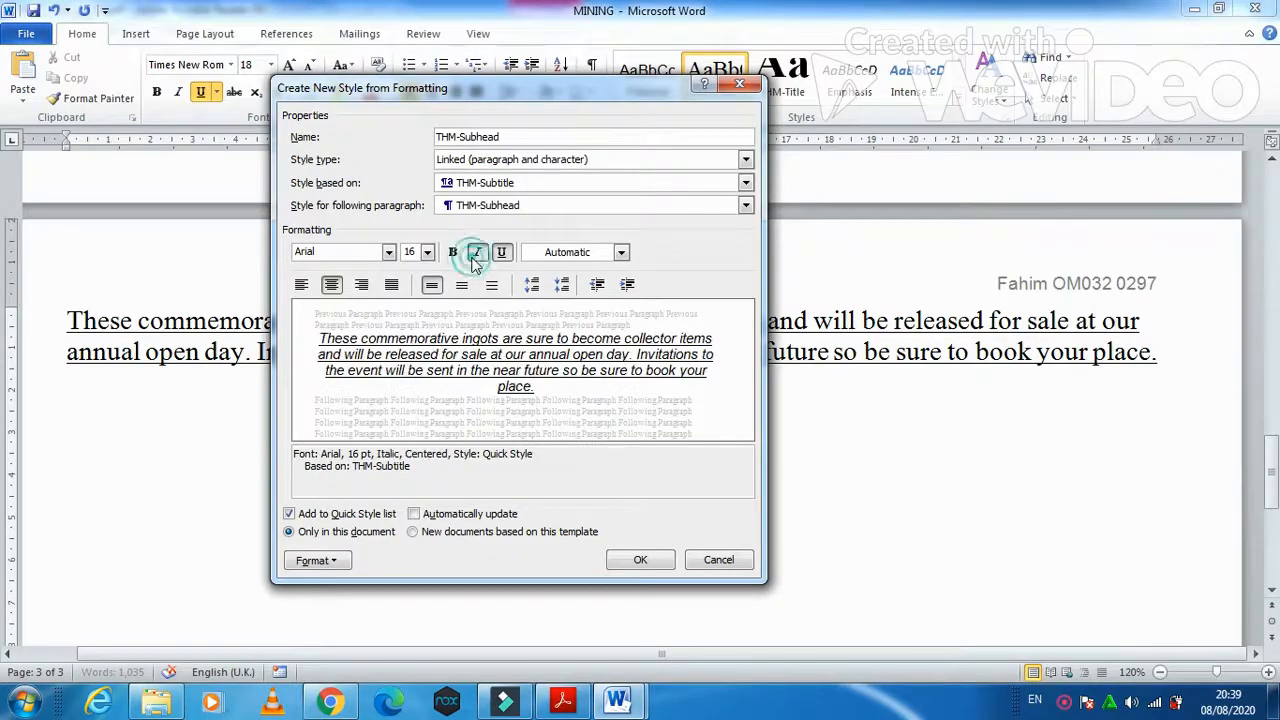
Step: Set THM-Subhead's paragraph spacing after to 6 pt and finish creating the style
key("alt+Tab")
key("alt+Tab")
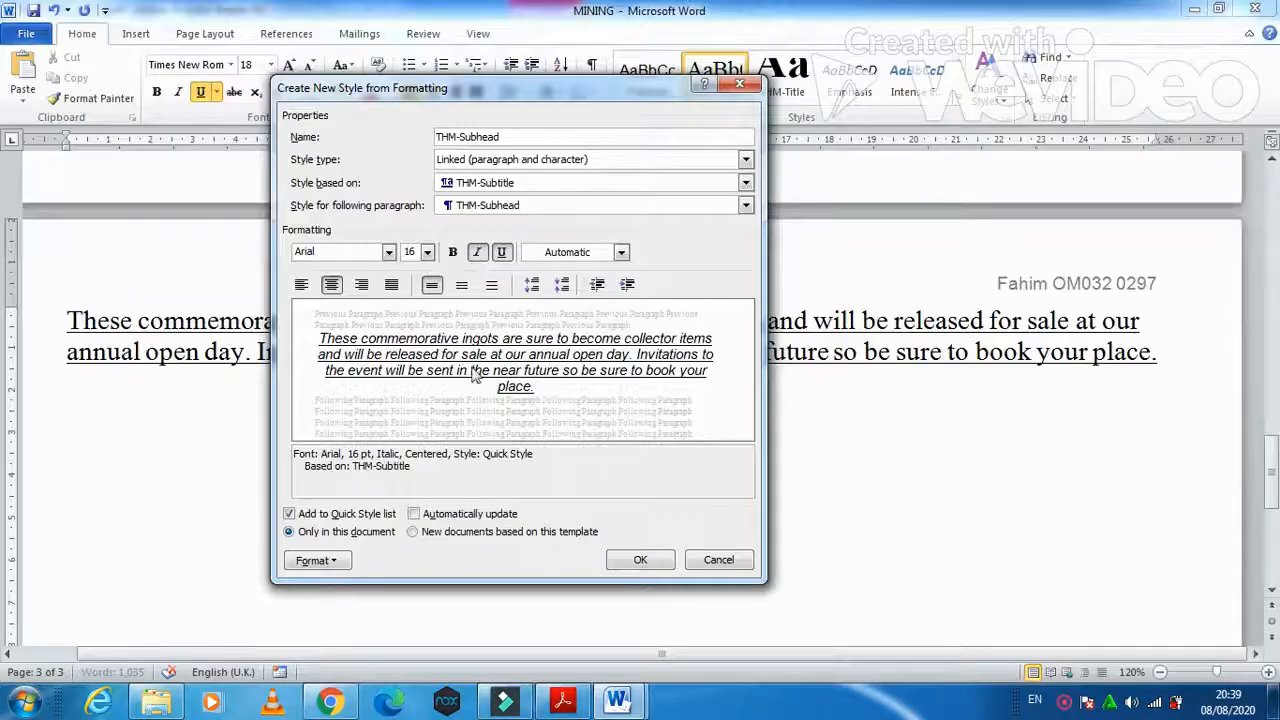
left_click(338, 563)
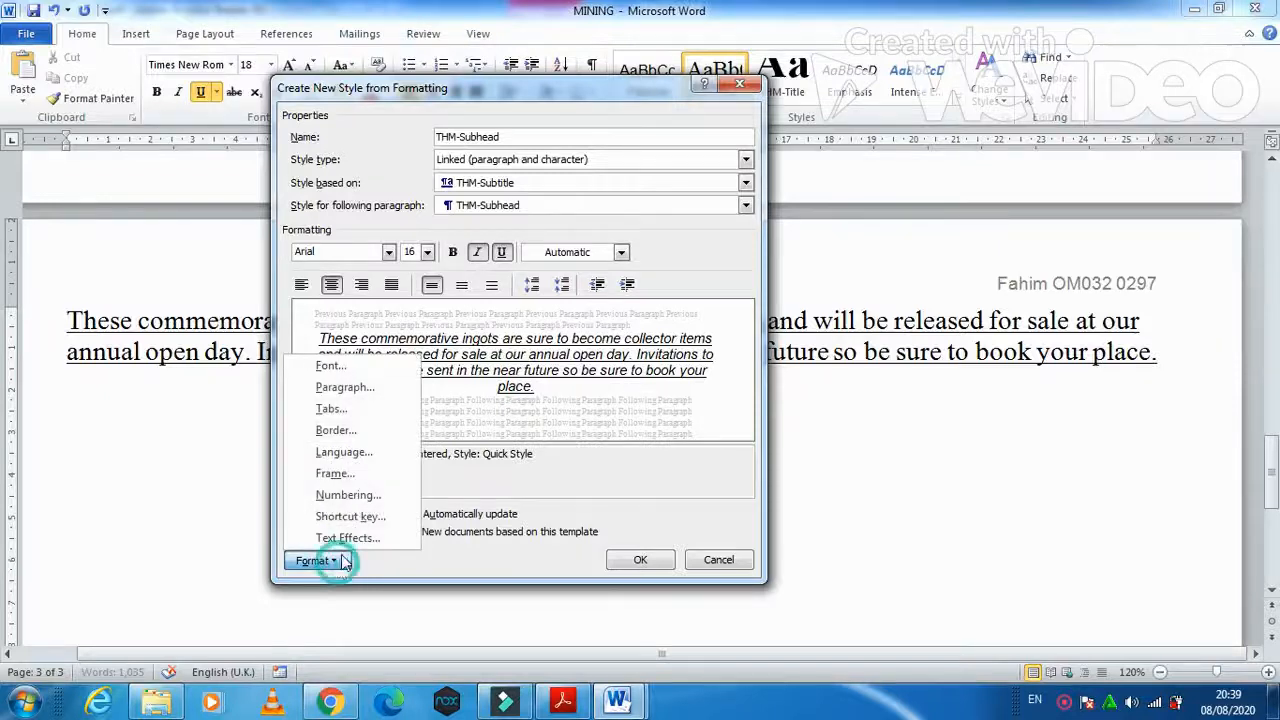
left_click(362, 389)
double_click(559, 379)
type("6")
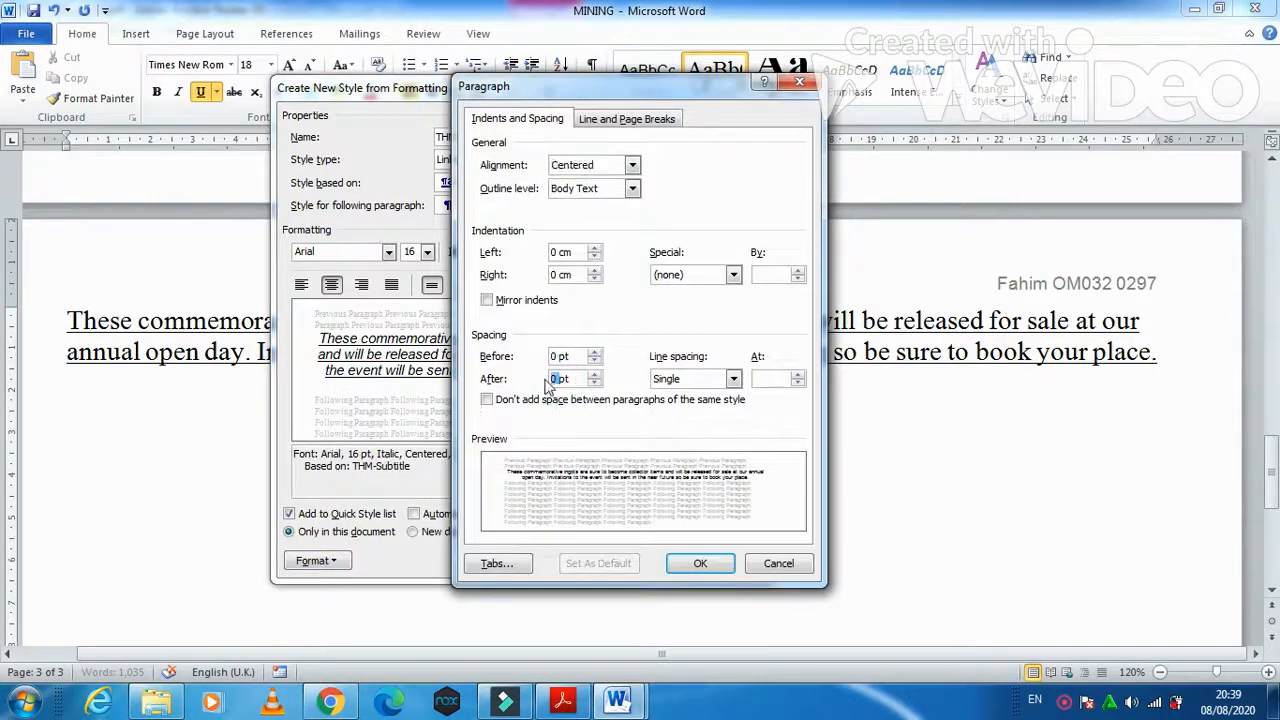
left_click(686, 563)
left_click(636, 560)
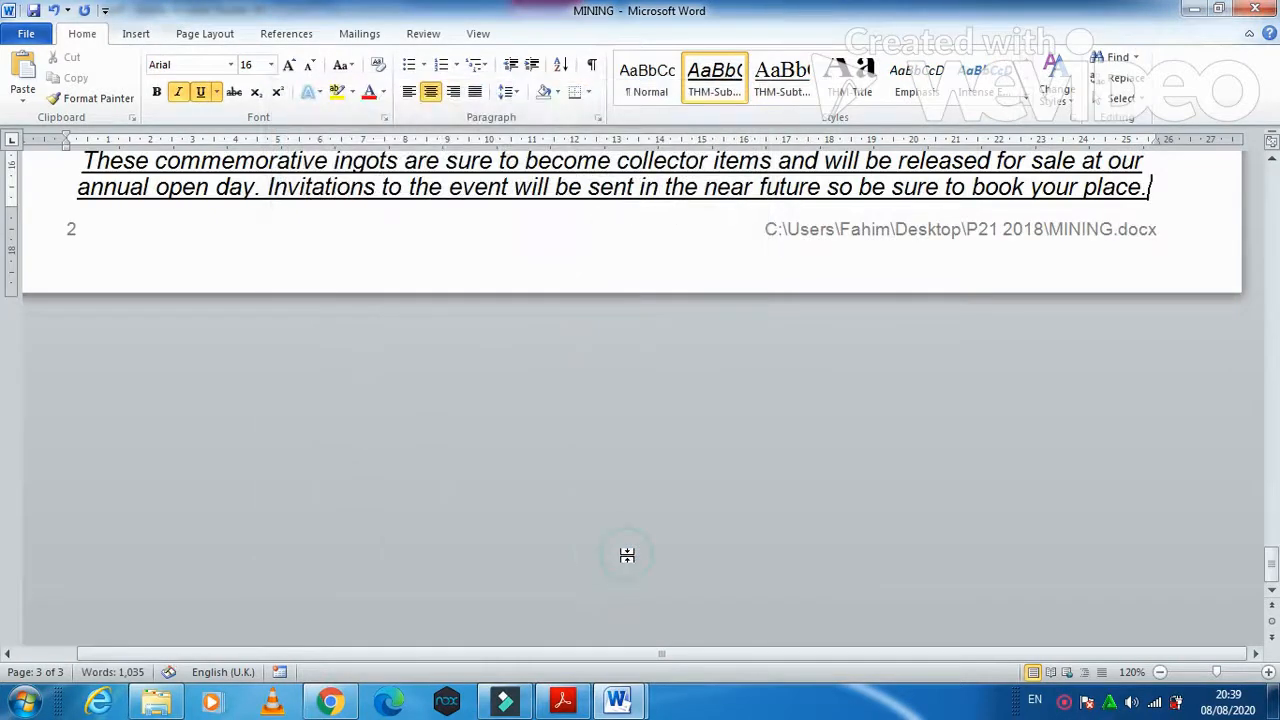
Step: Save the paragraph as a new quick style named THM-Body, copied from the specification, and open its full settings
key("alt+Tab")
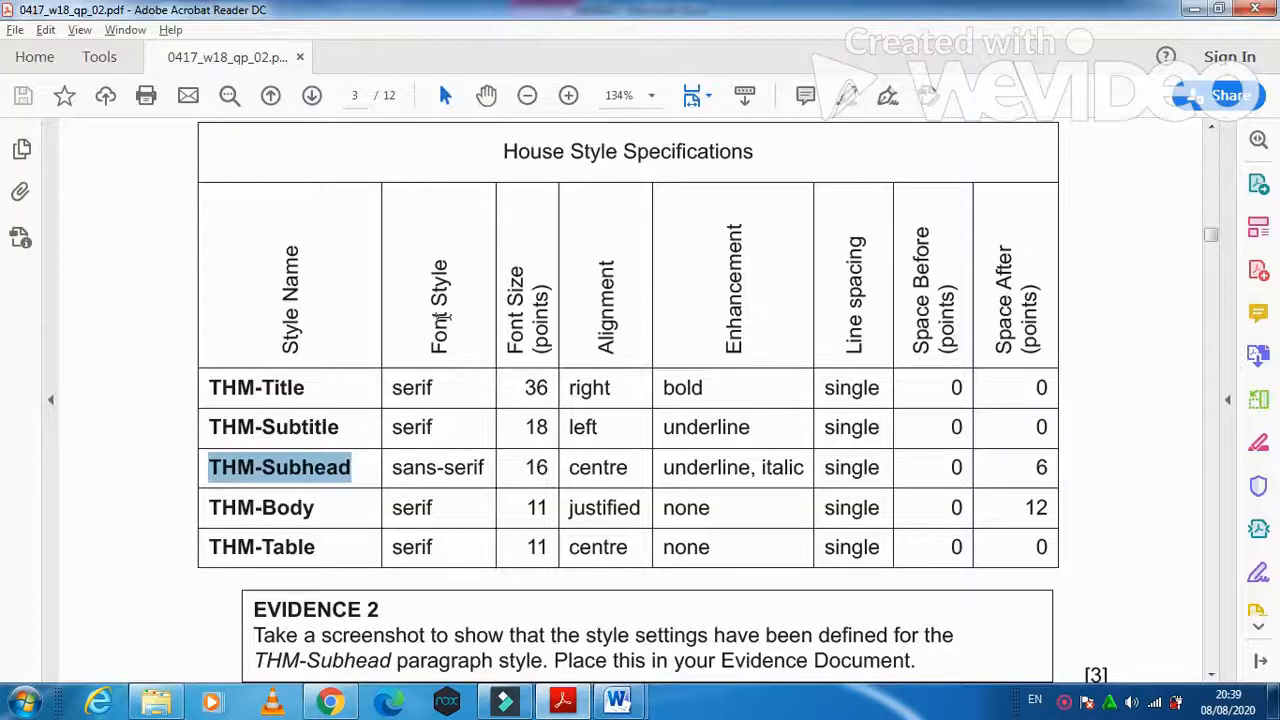
left_click_drag(320, 508, 207, 508)
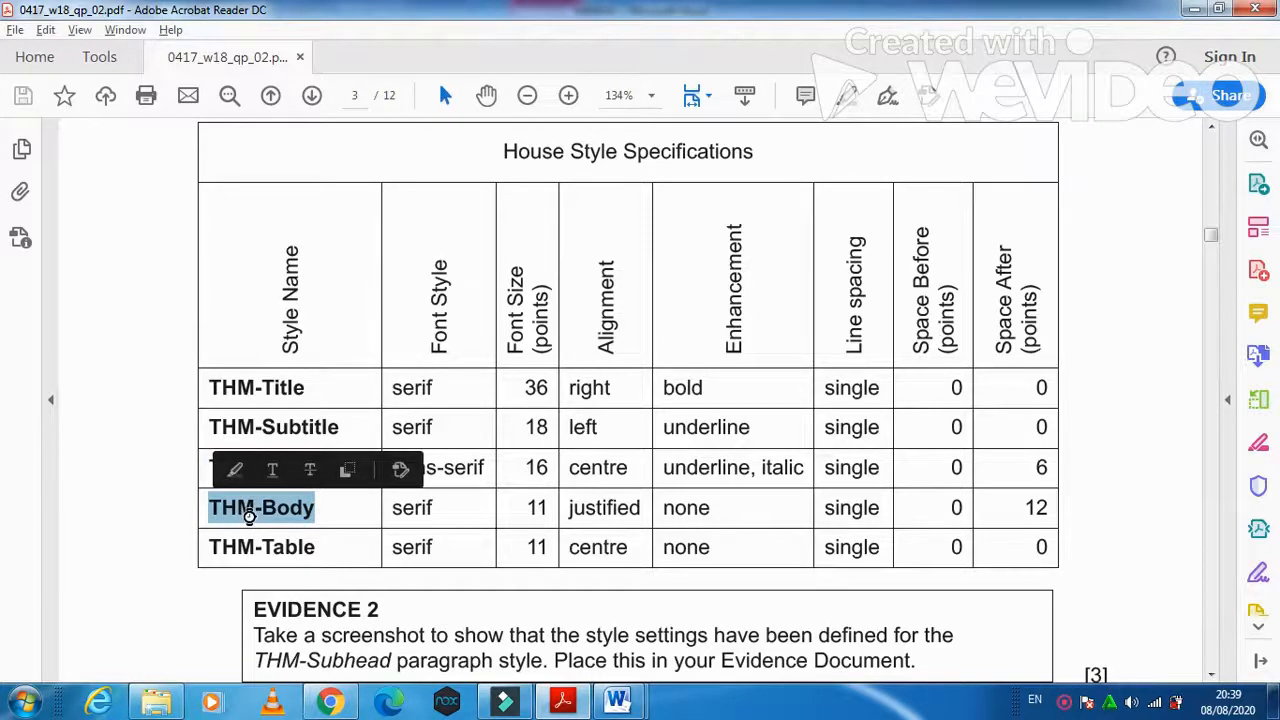
key("alt+Tab")
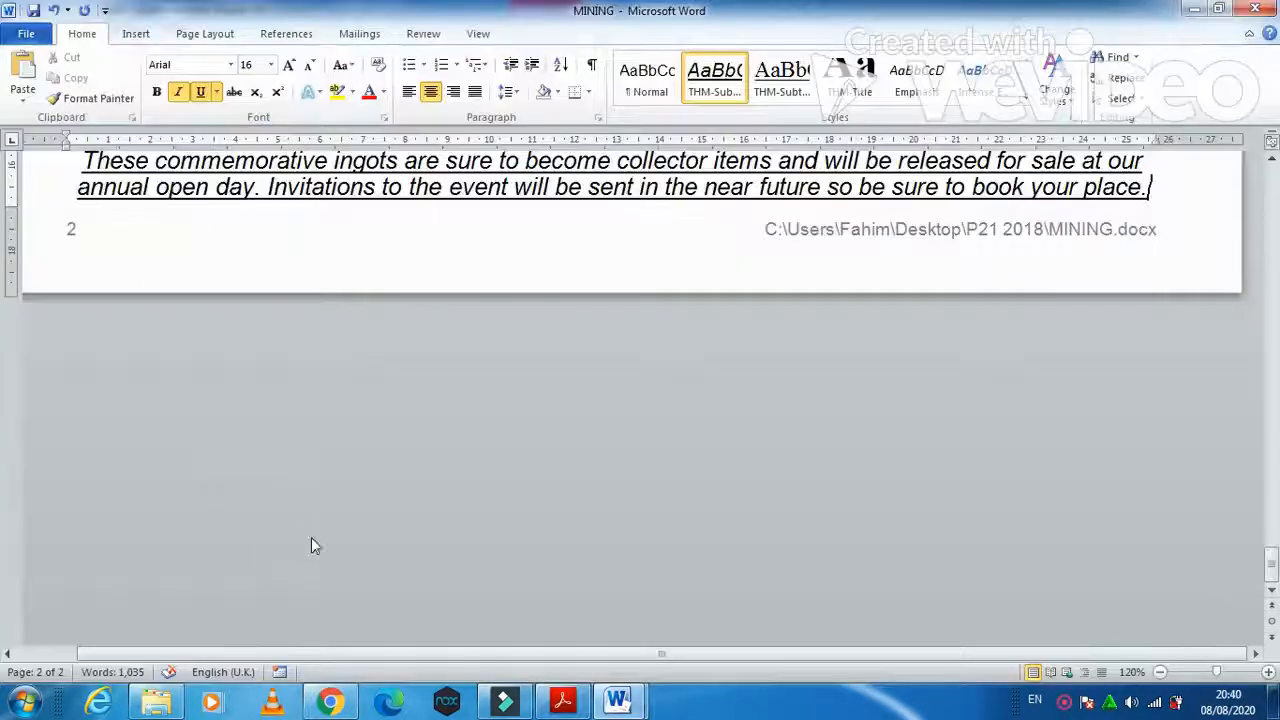
left_click(1033, 100)
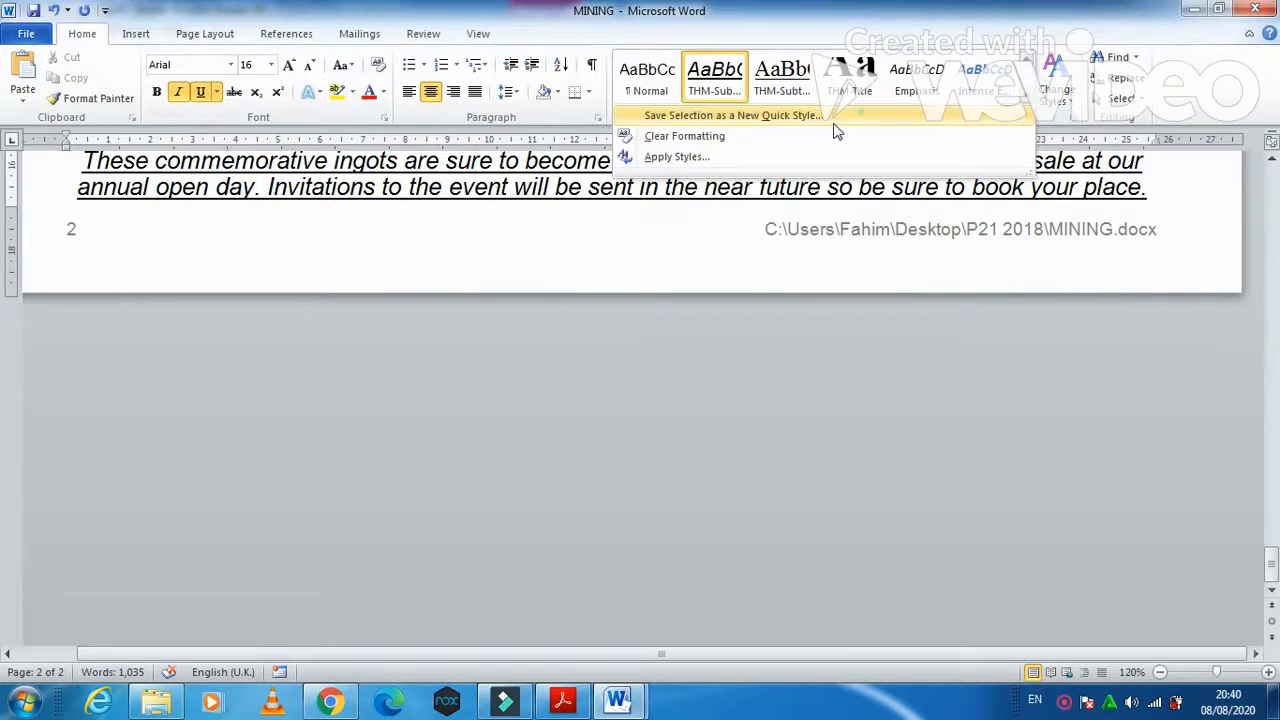
left_click(834, 129)
type("THM-Body")
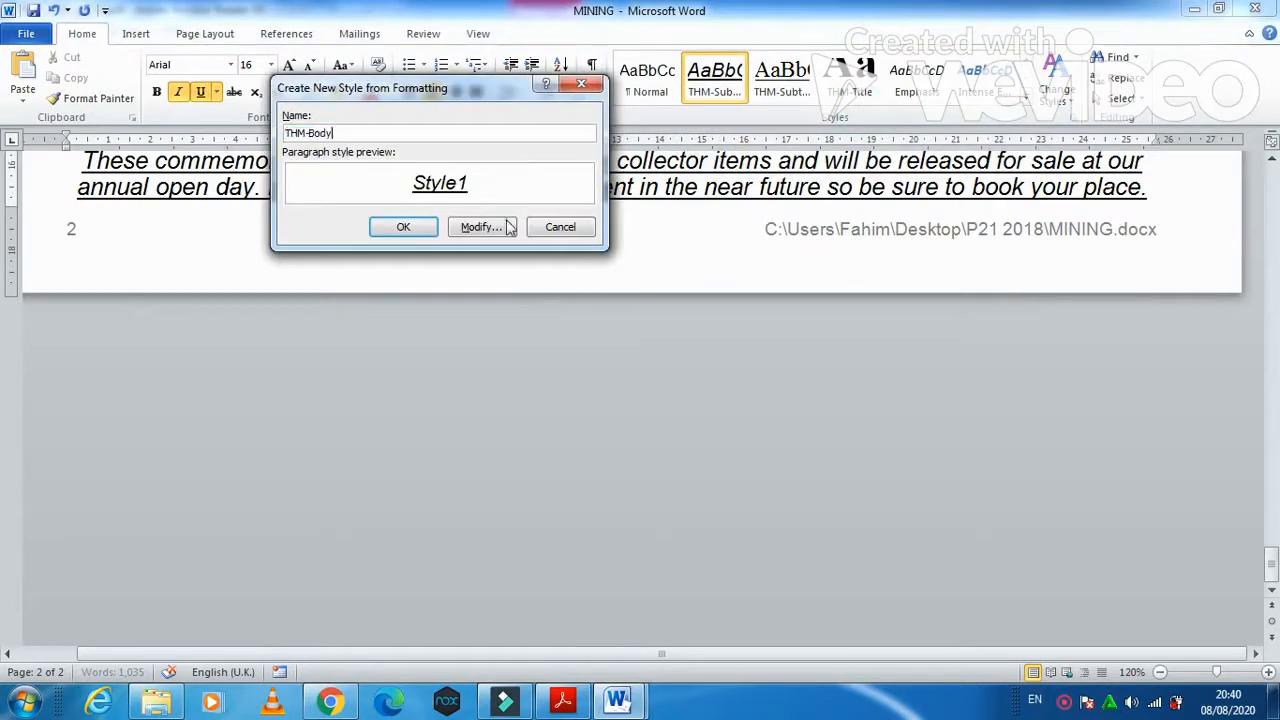
left_click(502, 226)
Step: Set the THM-Body style's font to Times New Roman
left_click(388, 252)
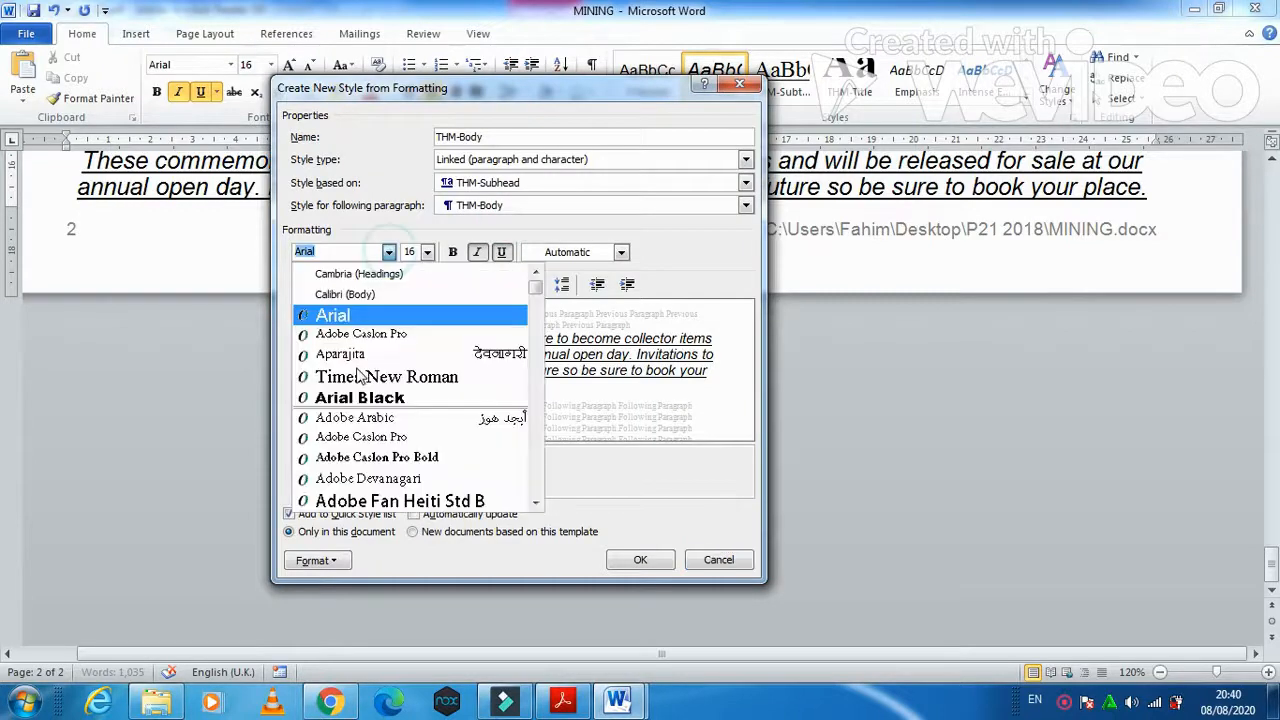
left_click(414, 371)
key("alt+Tab")
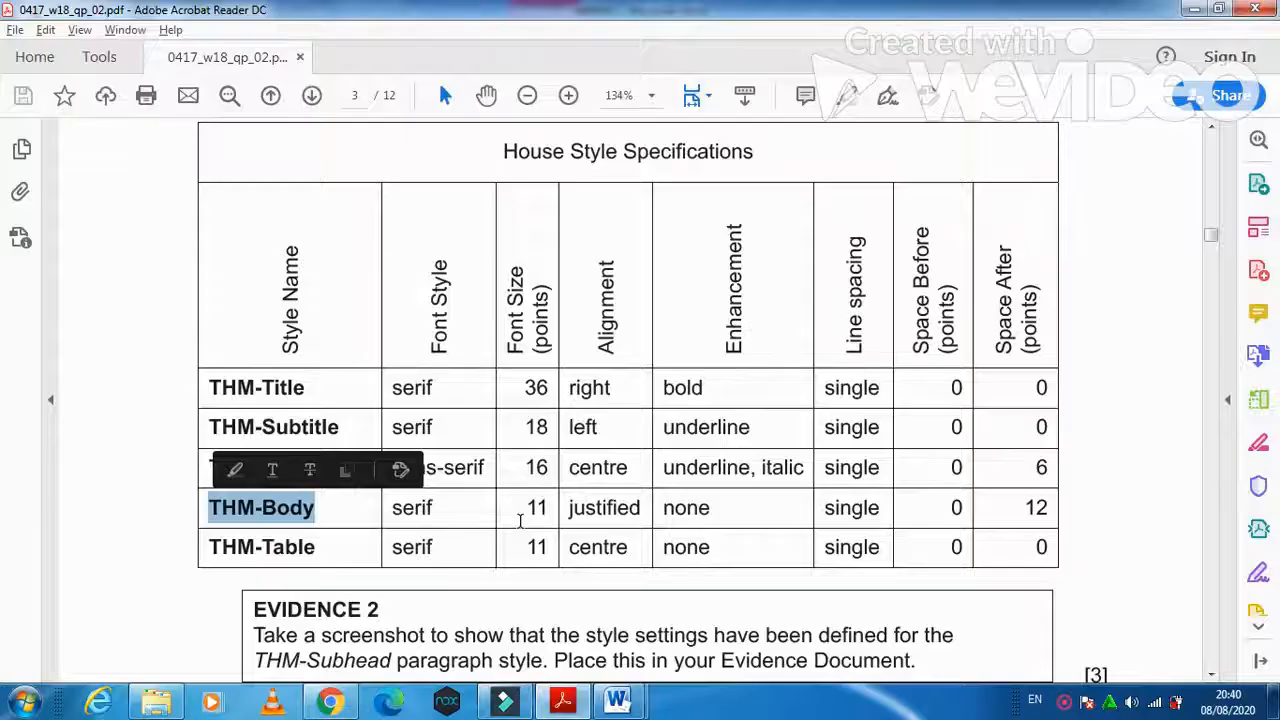
key("alt+Tab")
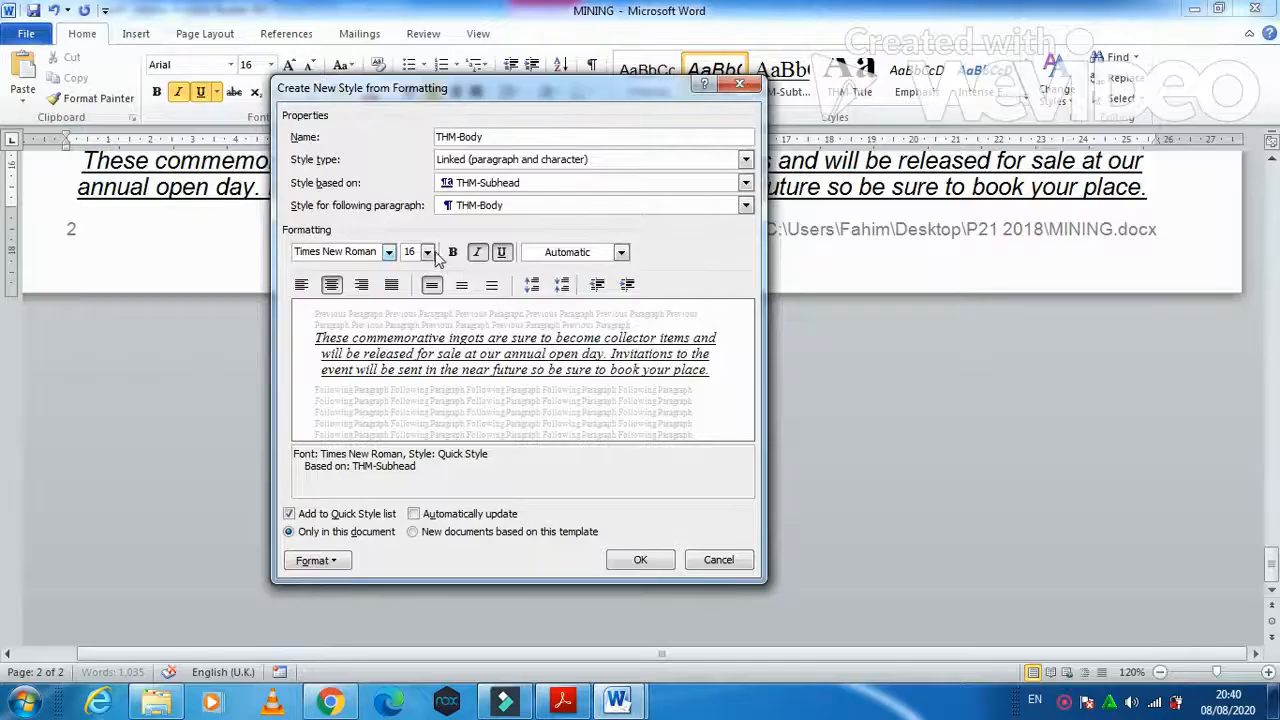
Step: Set the THM-Body style's font size to 11 pt with justified alignment
left_click(427, 252)
left_click(409, 302)
left_click(391, 286)
Step: Remove italic and underline from the THM-Body style
key("alt+Tab")
key("alt+Tab")
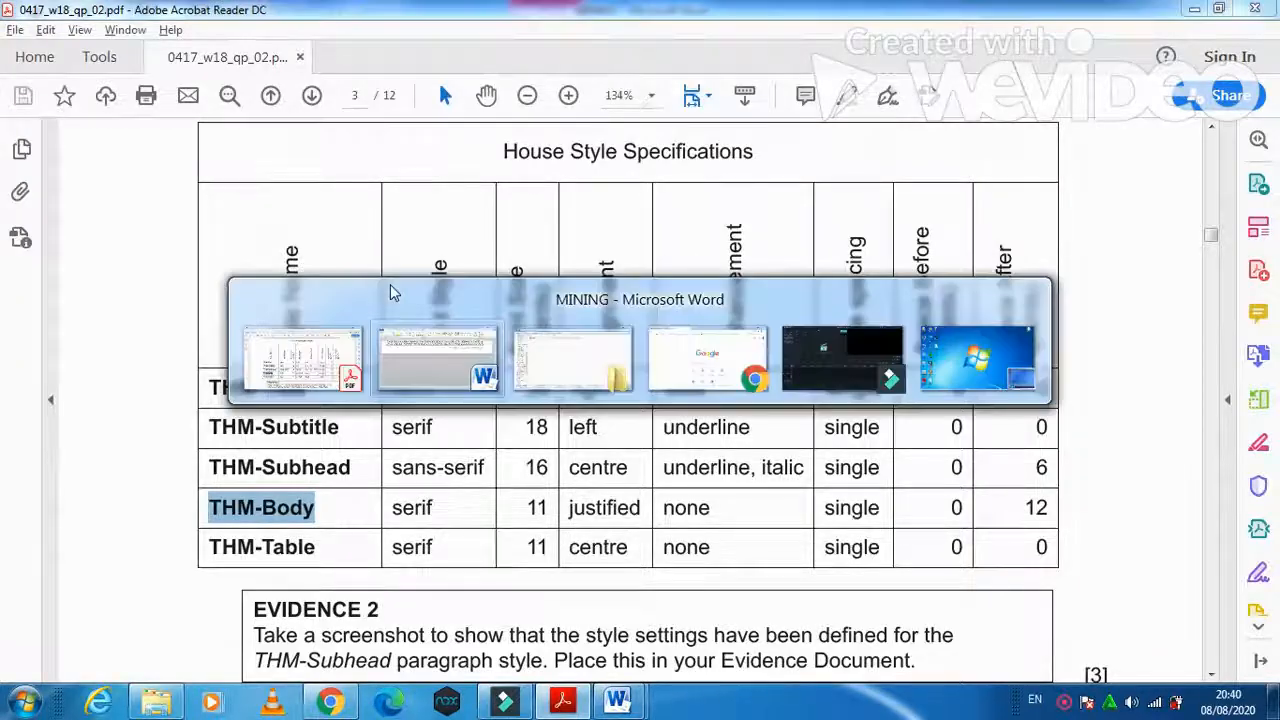
left_click(477, 252)
left_click(500, 253)
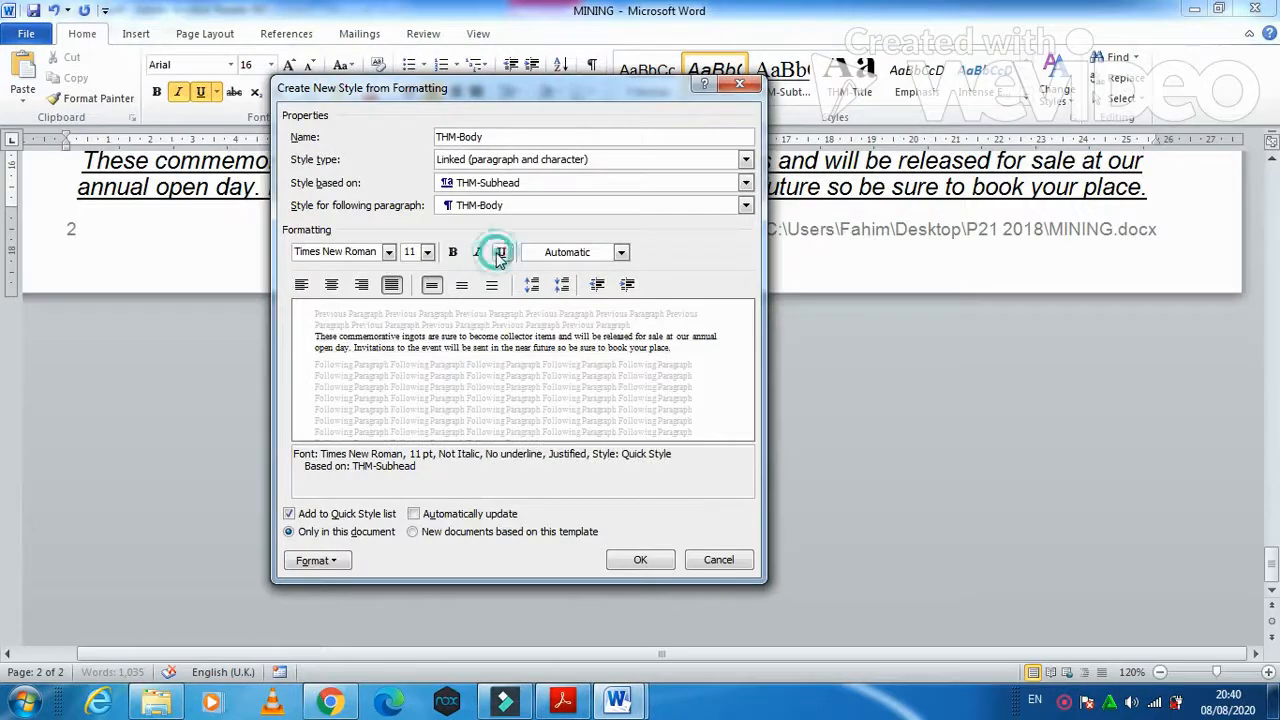
Step: Set THM-Body's paragraph spacing after to 12 pt and finish creating the style
key("alt+Tab")
key("alt+Tab")
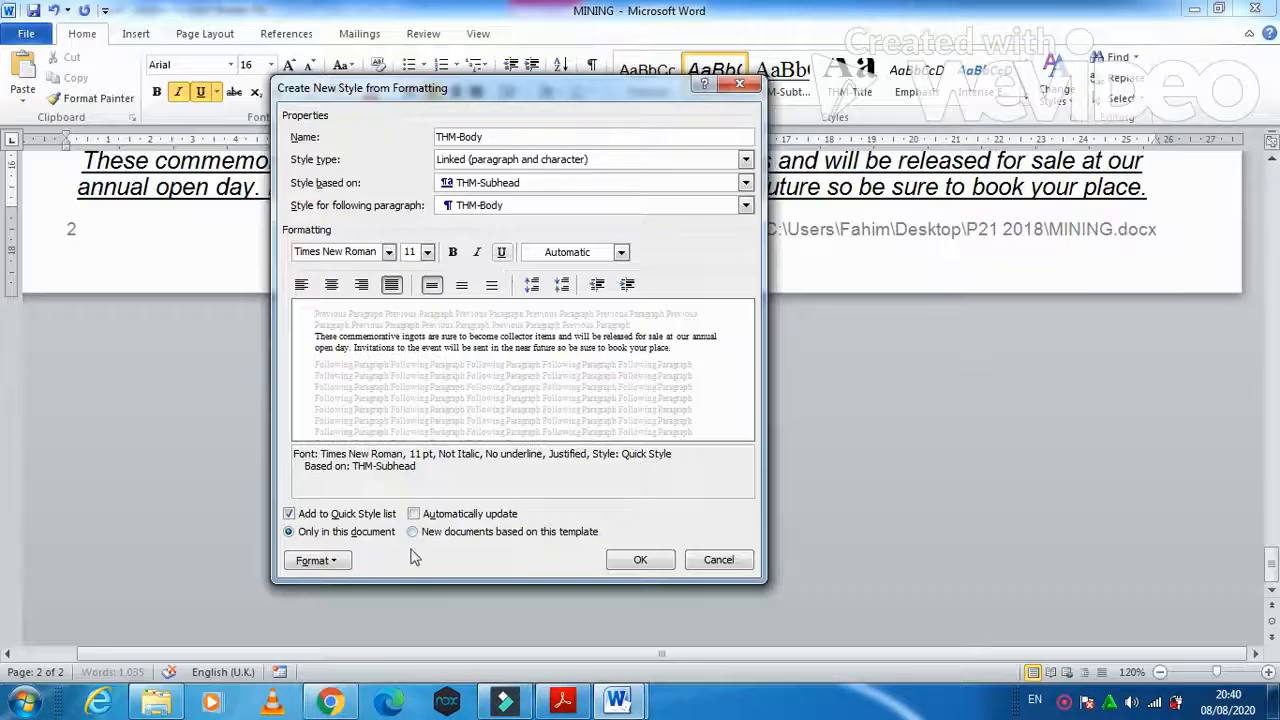
left_click(315, 560)
left_click(358, 392)
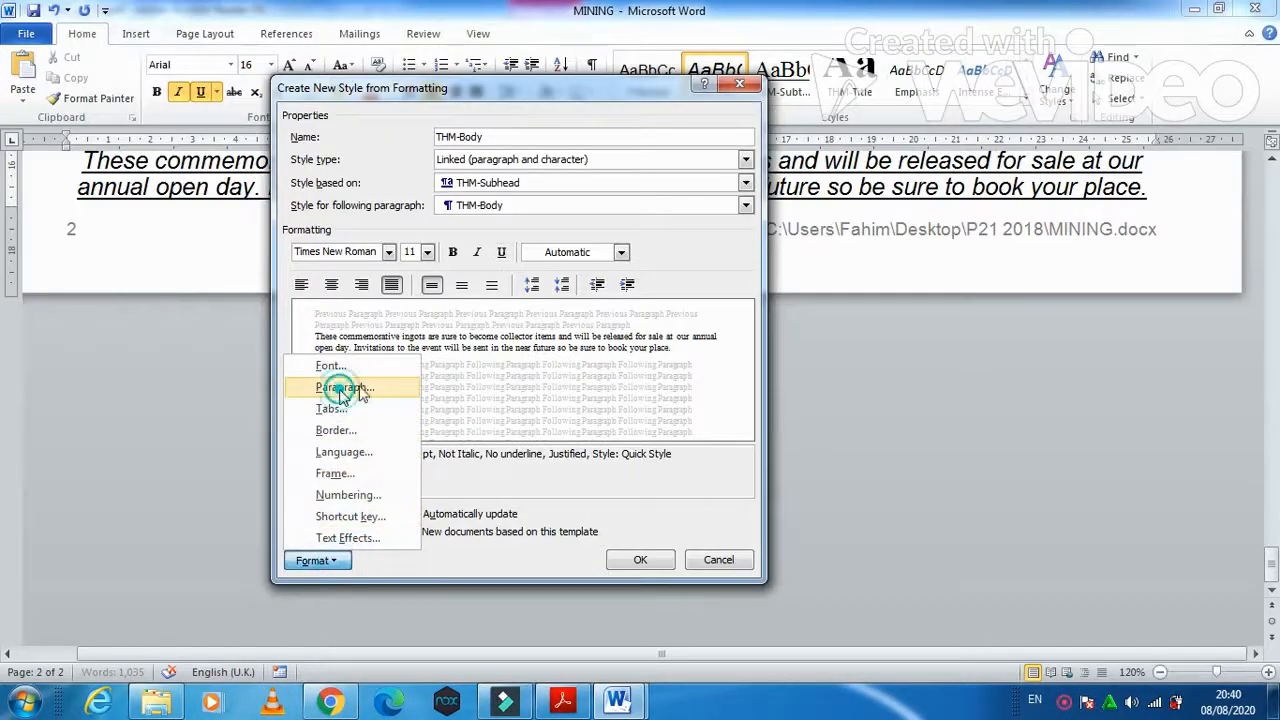
double_click(553, 379)
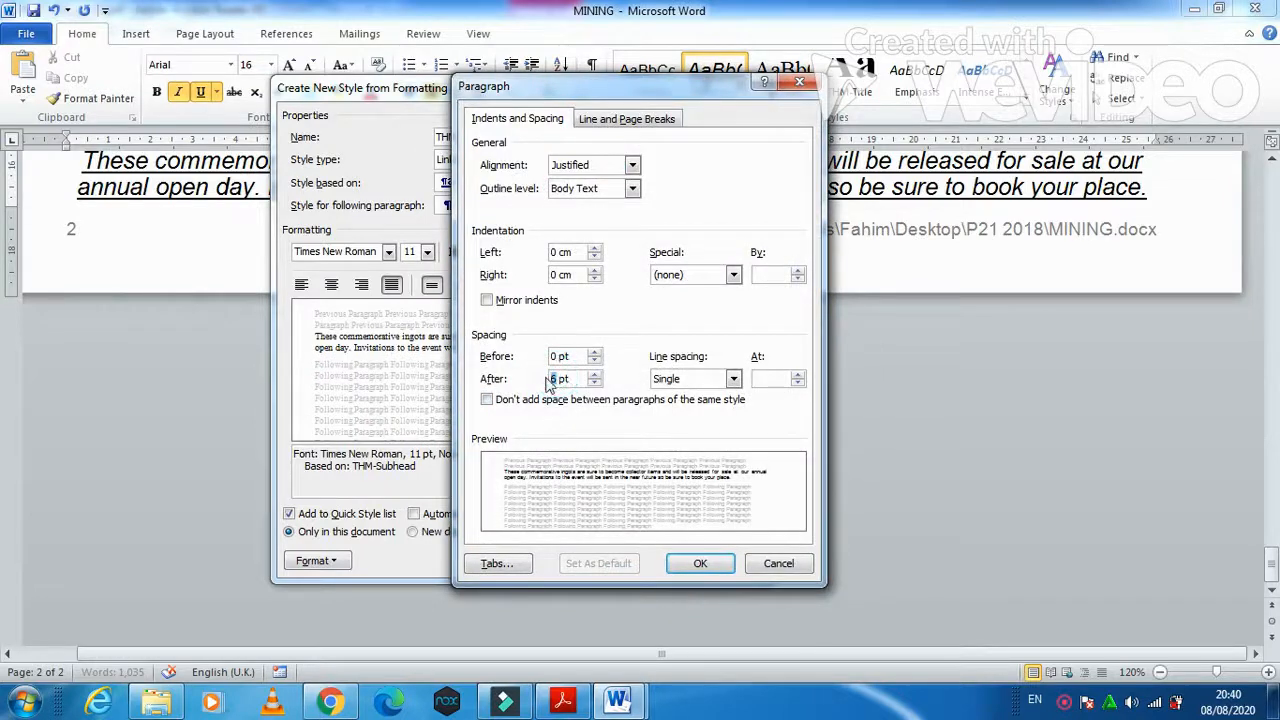
left_click(700, 563)
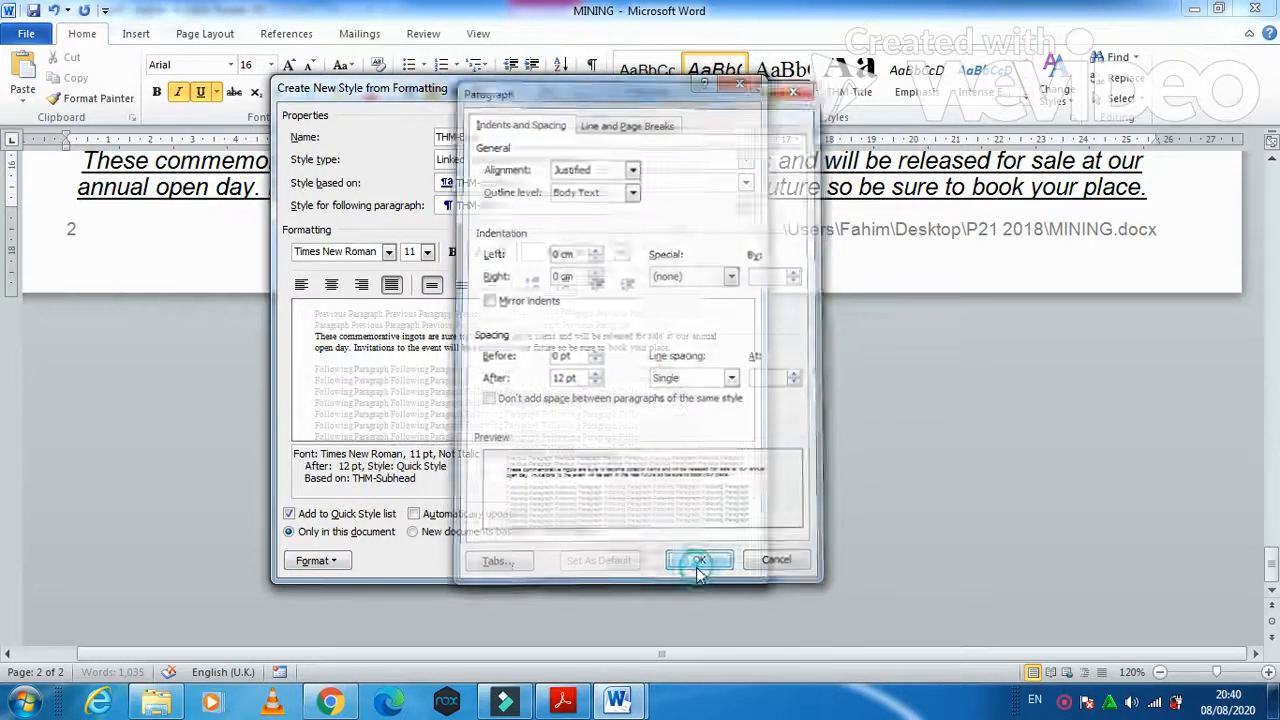
left_click(652, 558)
Step: Start a new quick style named THM-Table, copying the name from the house style specification table
key("alt+Tab")
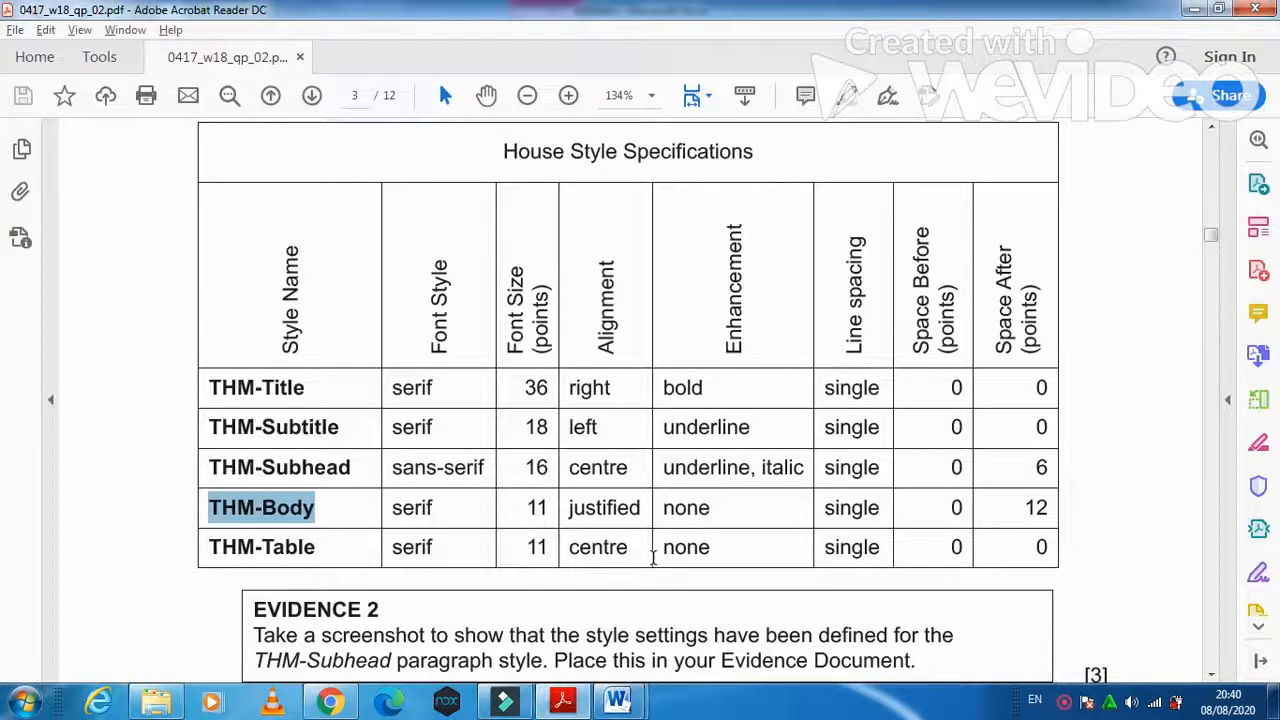
key("alt+Tab")
key("alt+Tab")
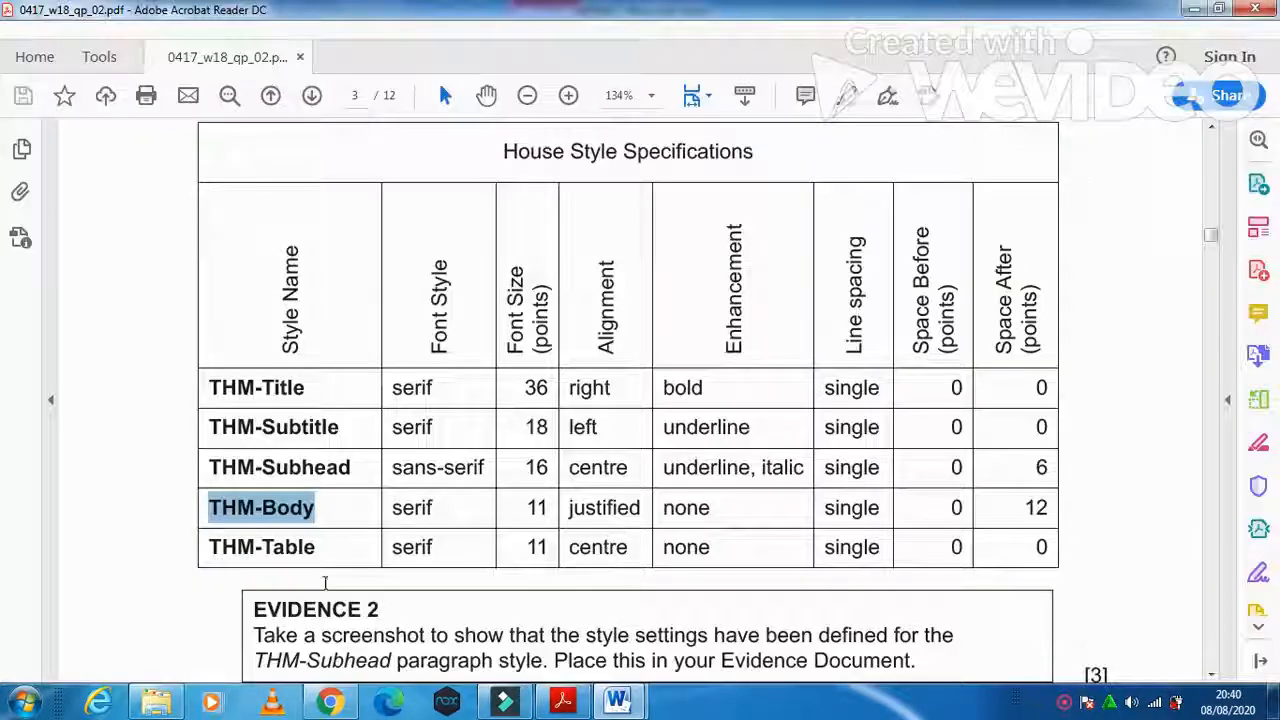
left_click(323, 551)
left_click_drag(323, 551, 199, 543)
key("ctrl+c")
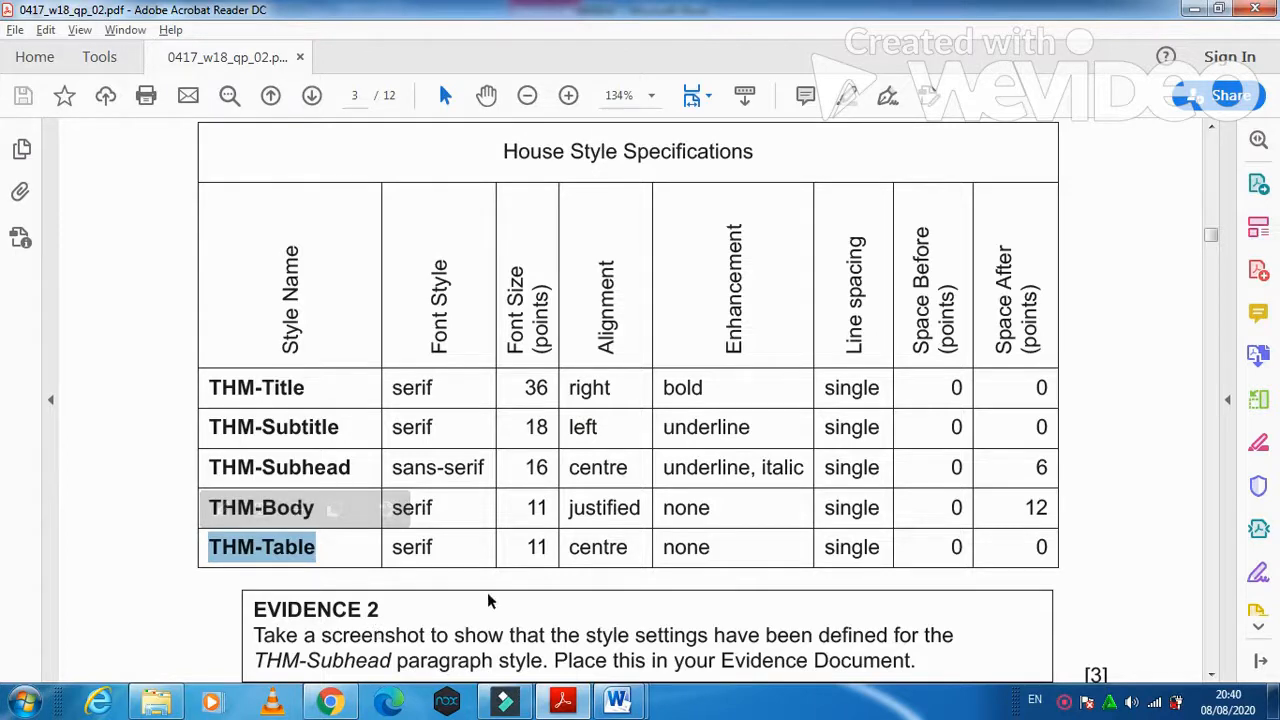
key("alt+Tab")
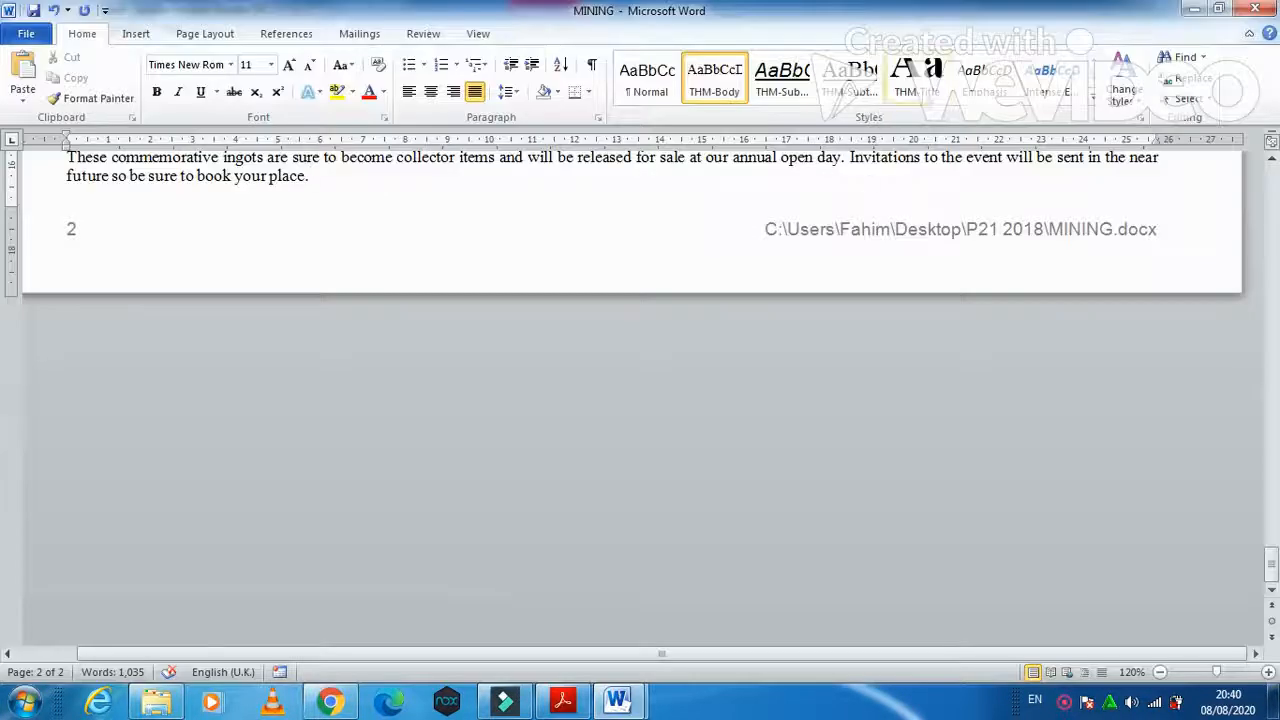
left_click(1092, 107)
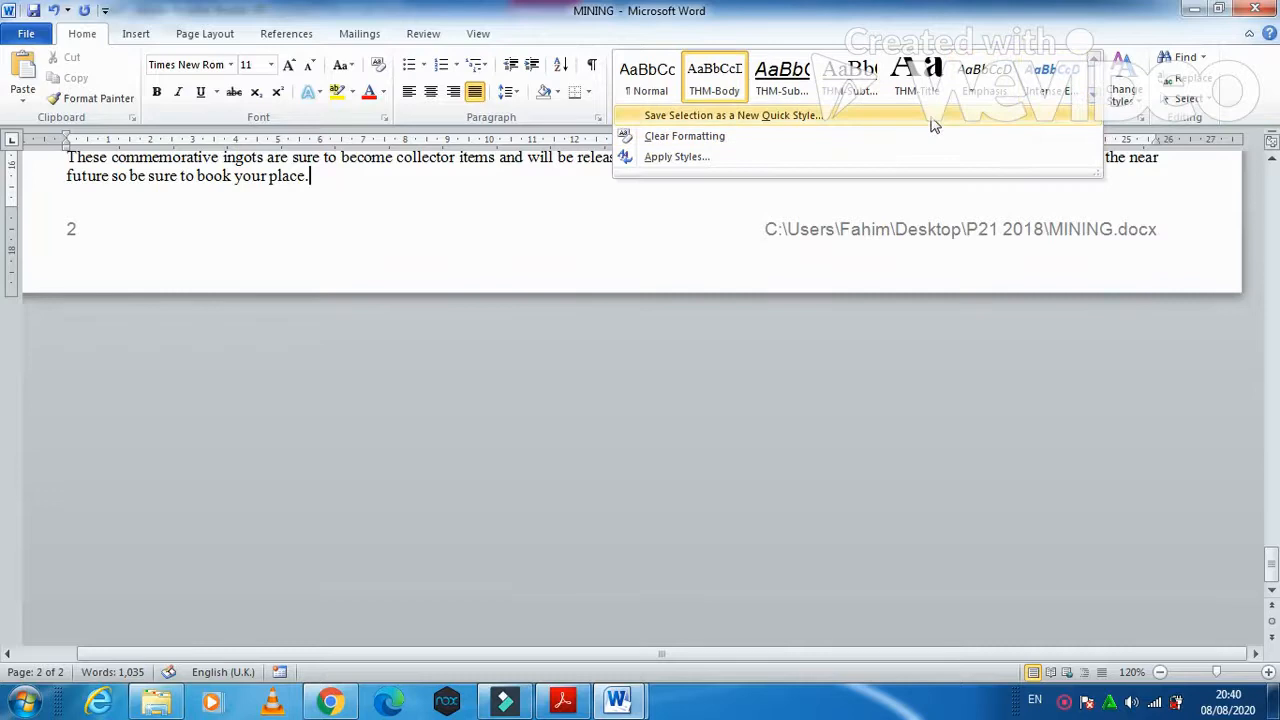
left_click(934, 117)
key("ctrl+v")
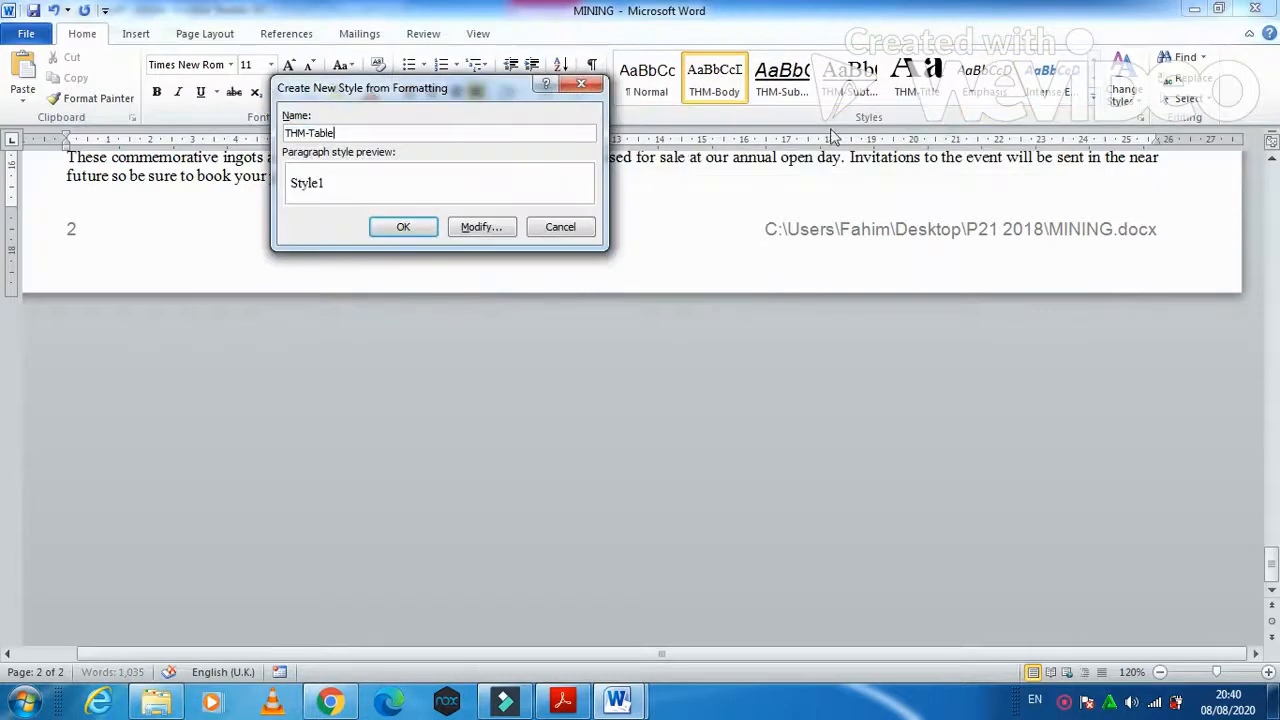
left_click(503, 226)
Step: Set the THM-Table style's alignment to centred after checking the specification
key("alt+Tab")
key("alt+Tab")
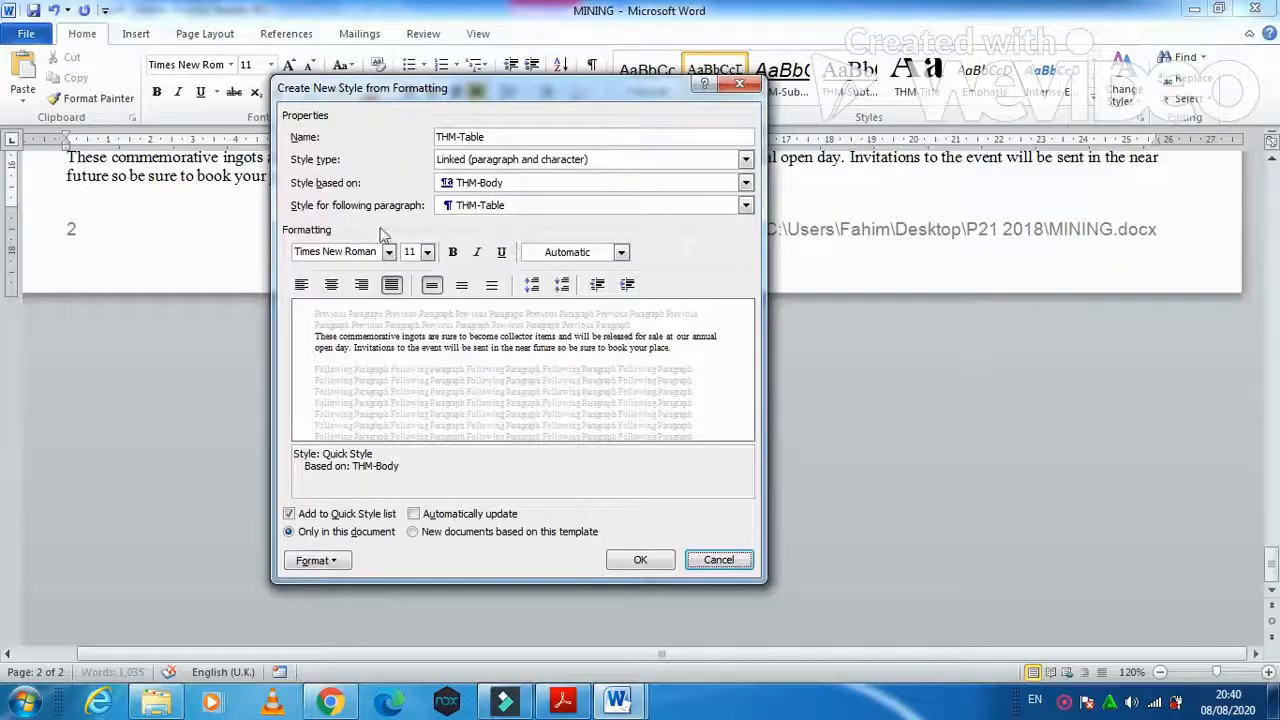
key("alt+Tab")
key("alt+Tab")
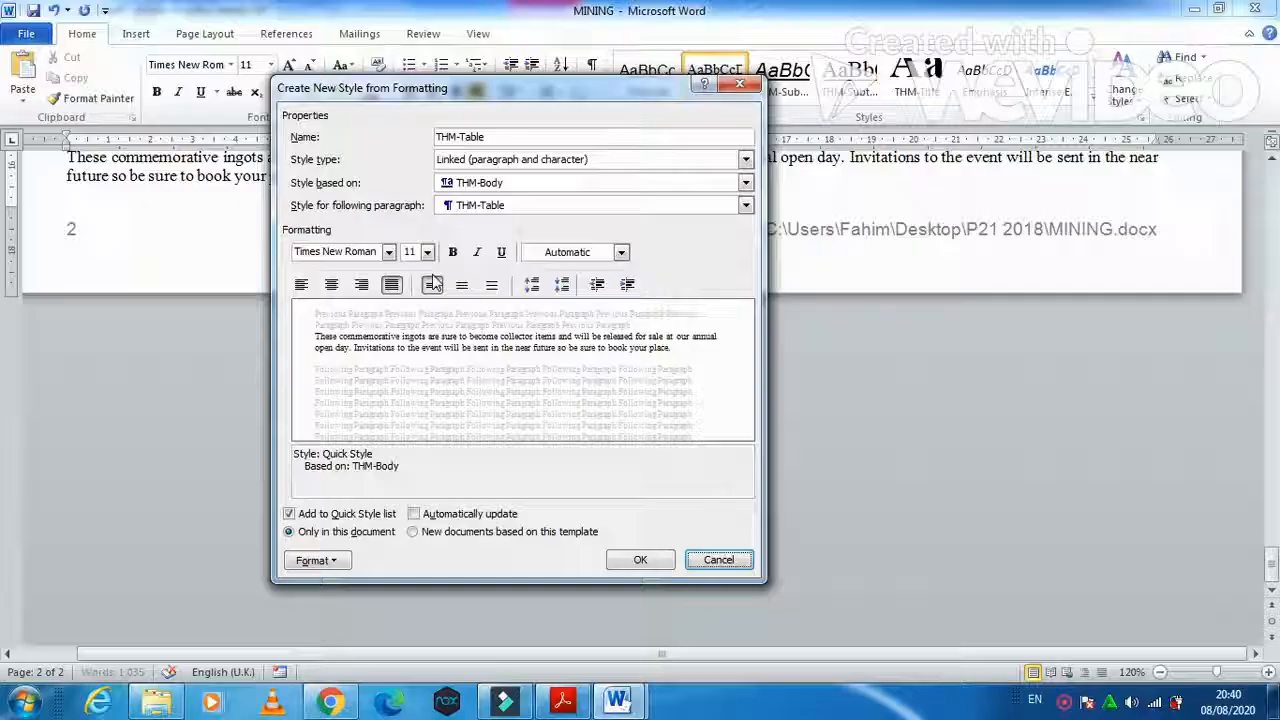
left_click(331, 285)
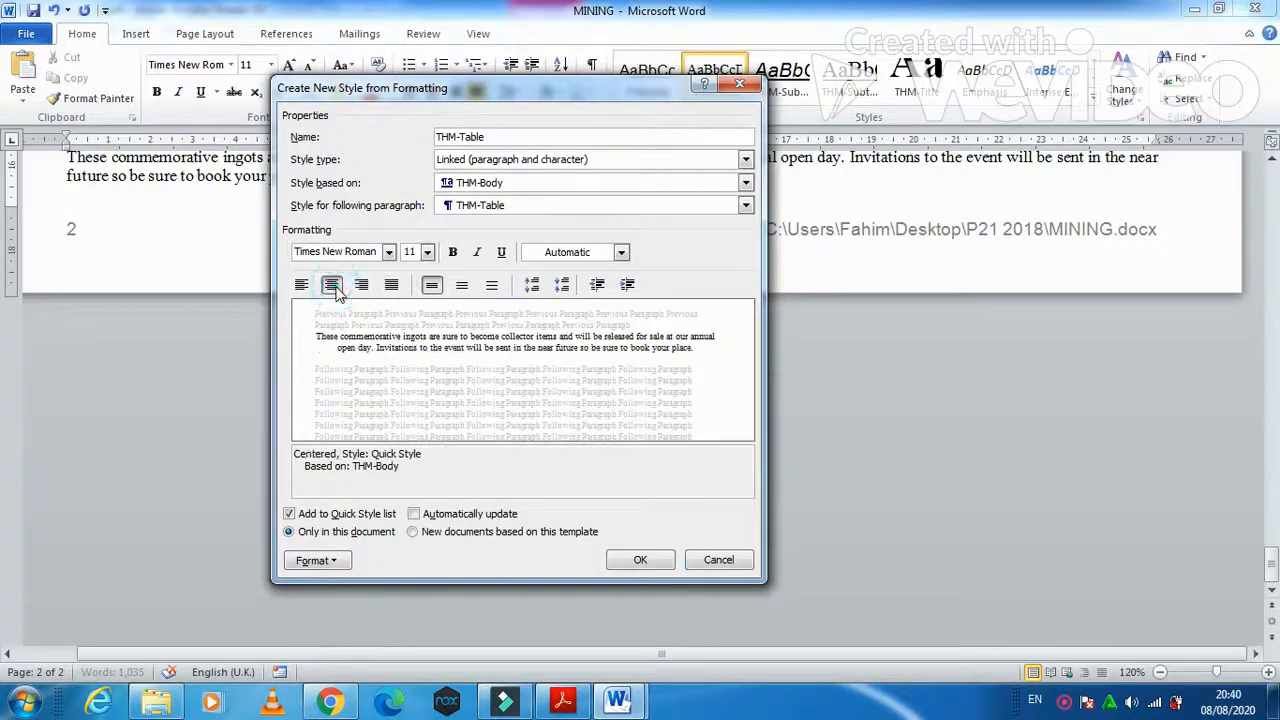
Step: Set THM-Table's paragraph spacing after to 0 pt and finish creating the style
key("alt+Tab")
key("alt+Tab")
left_click(335, 562)
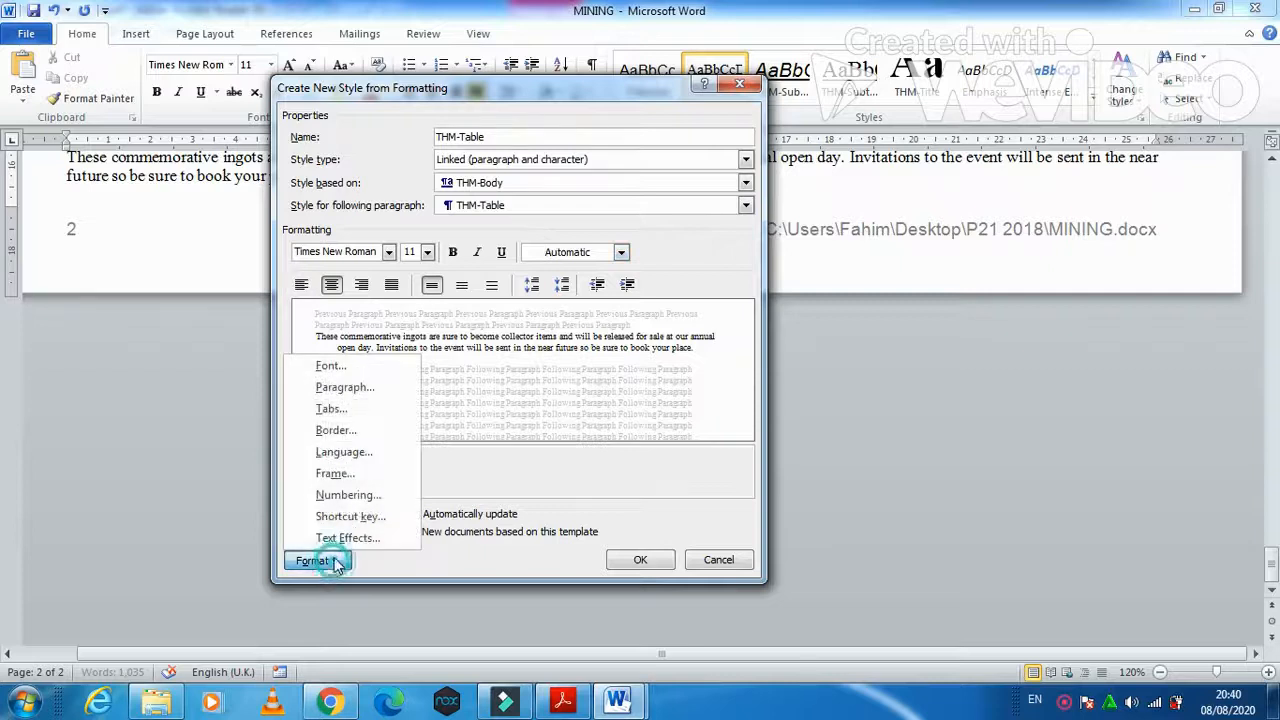
left_click(365, 389)
double_click(558, 378)
type("0")
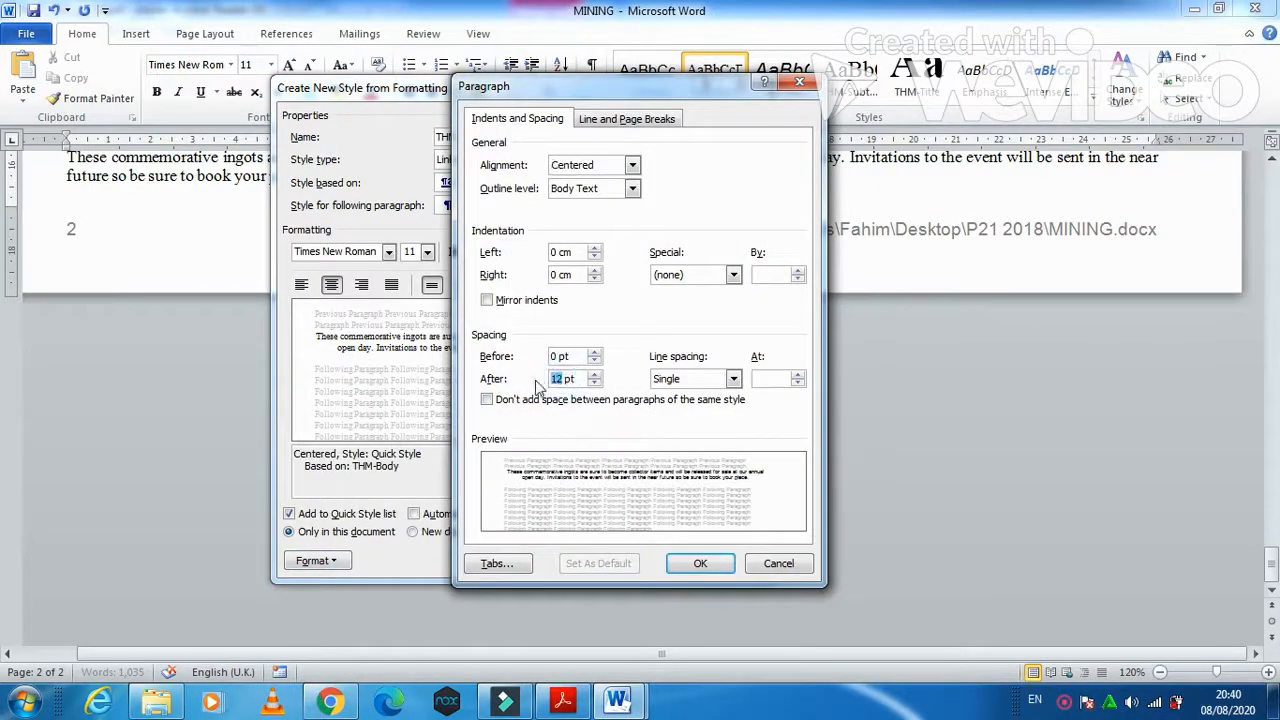
left_click(700, 563)
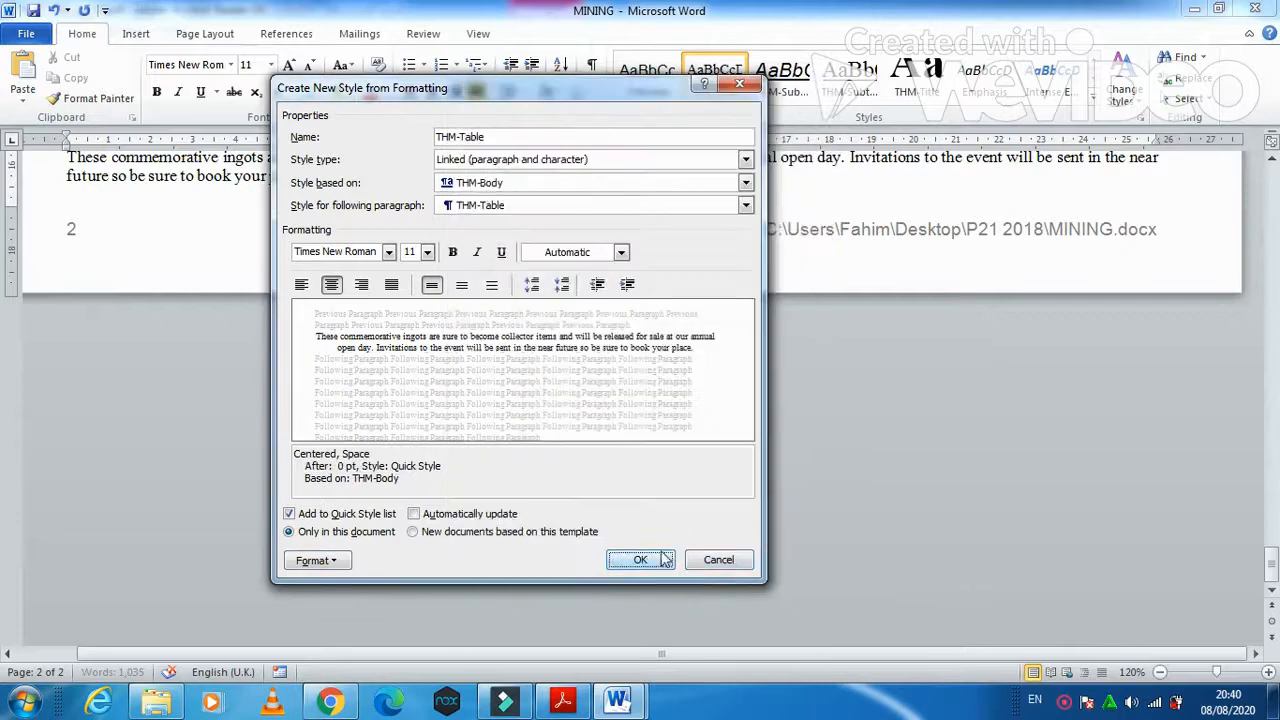
left_click(648, 555)
Step: Open the THM-Subhead style's modify settings and capture a screenshot of them as evidence
left_click(562, 702)
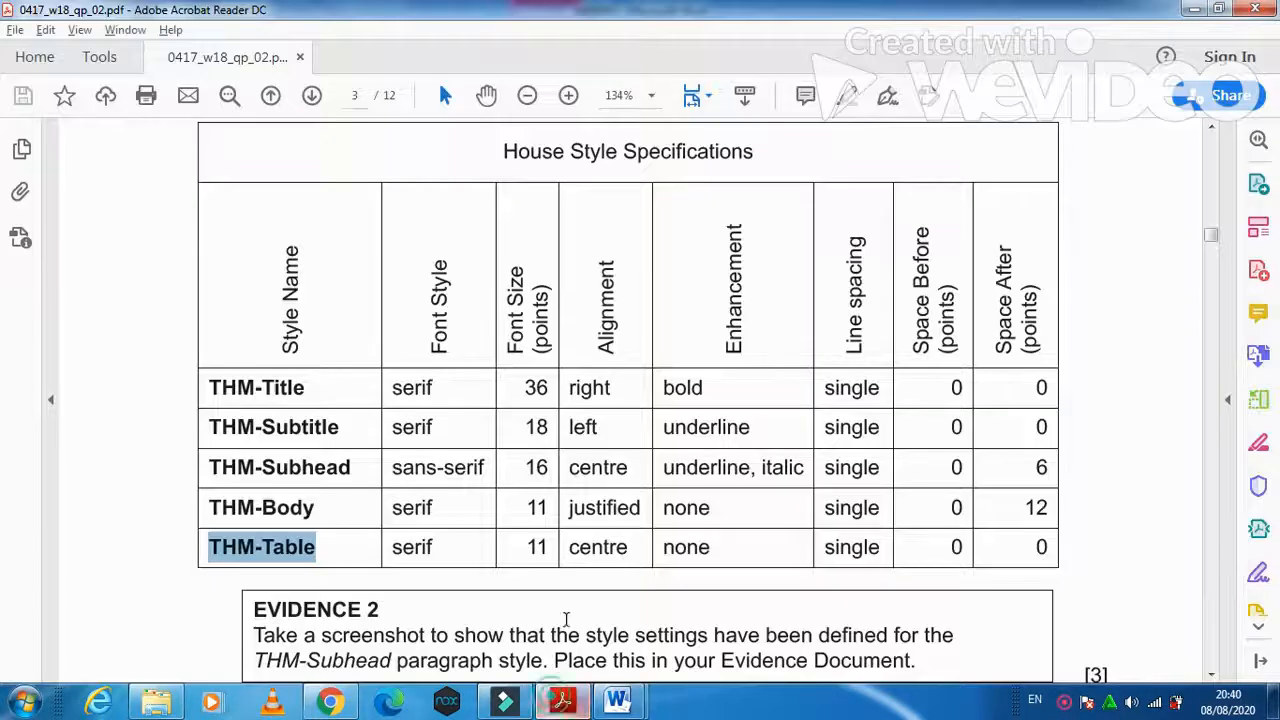
scroll(568, 537, "down", 3)
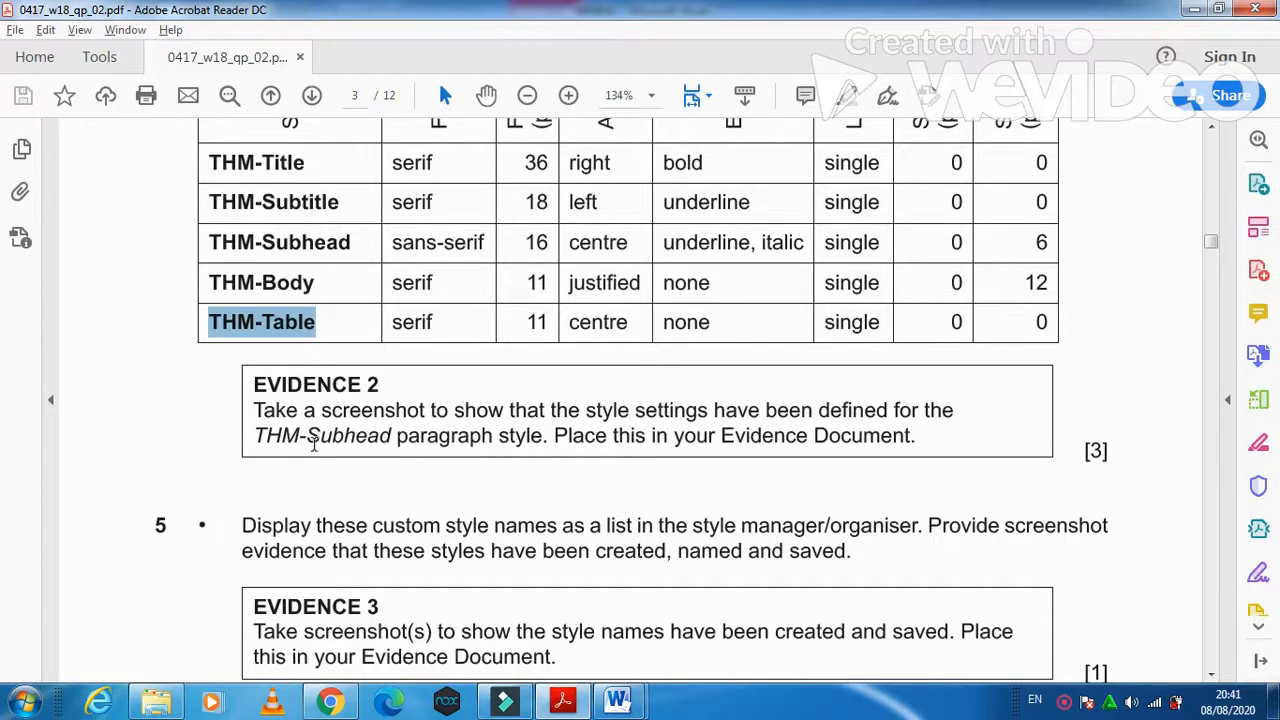
mouse_move(640, 705)
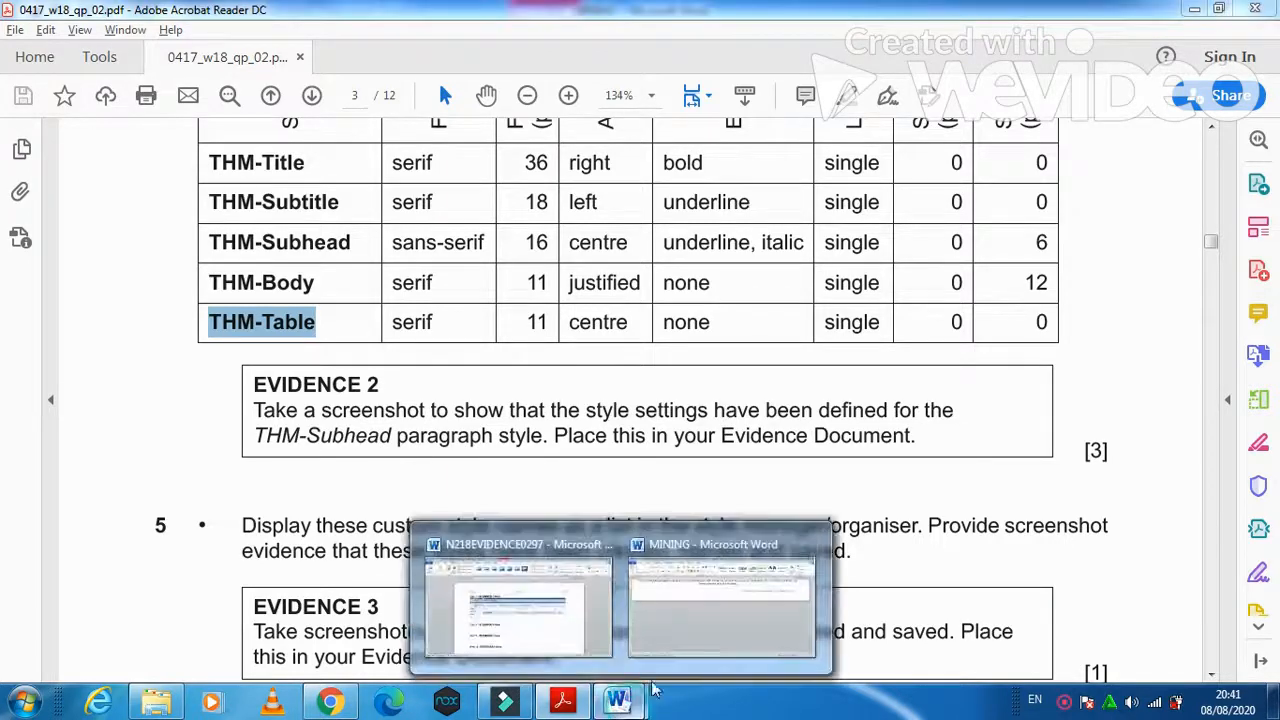
left_click(674, 620)
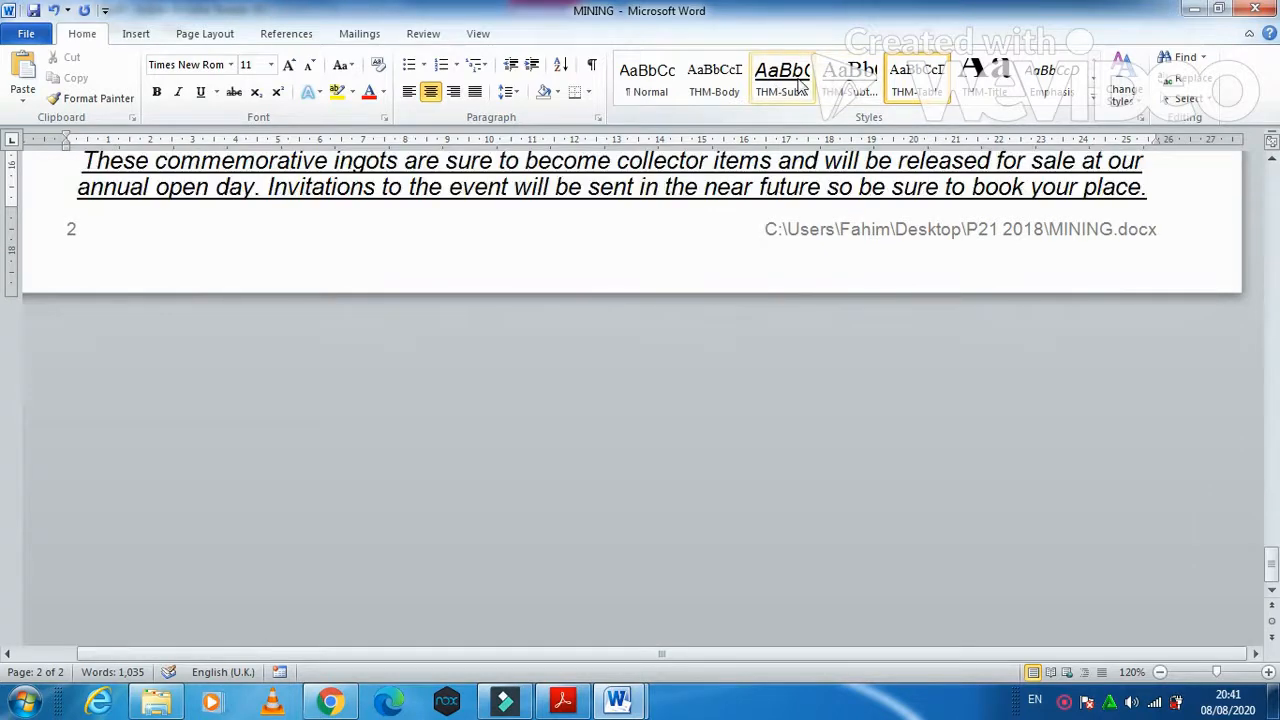
right_click(800, 83)
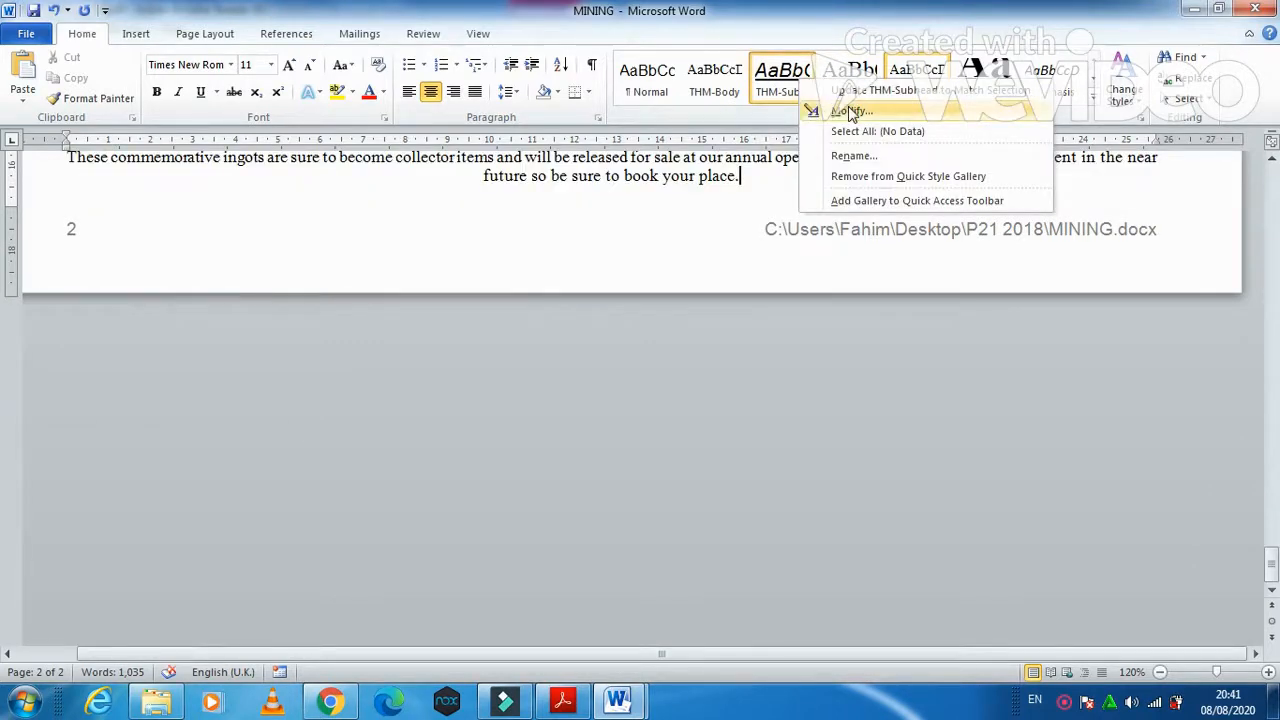
left_click(850, 112)
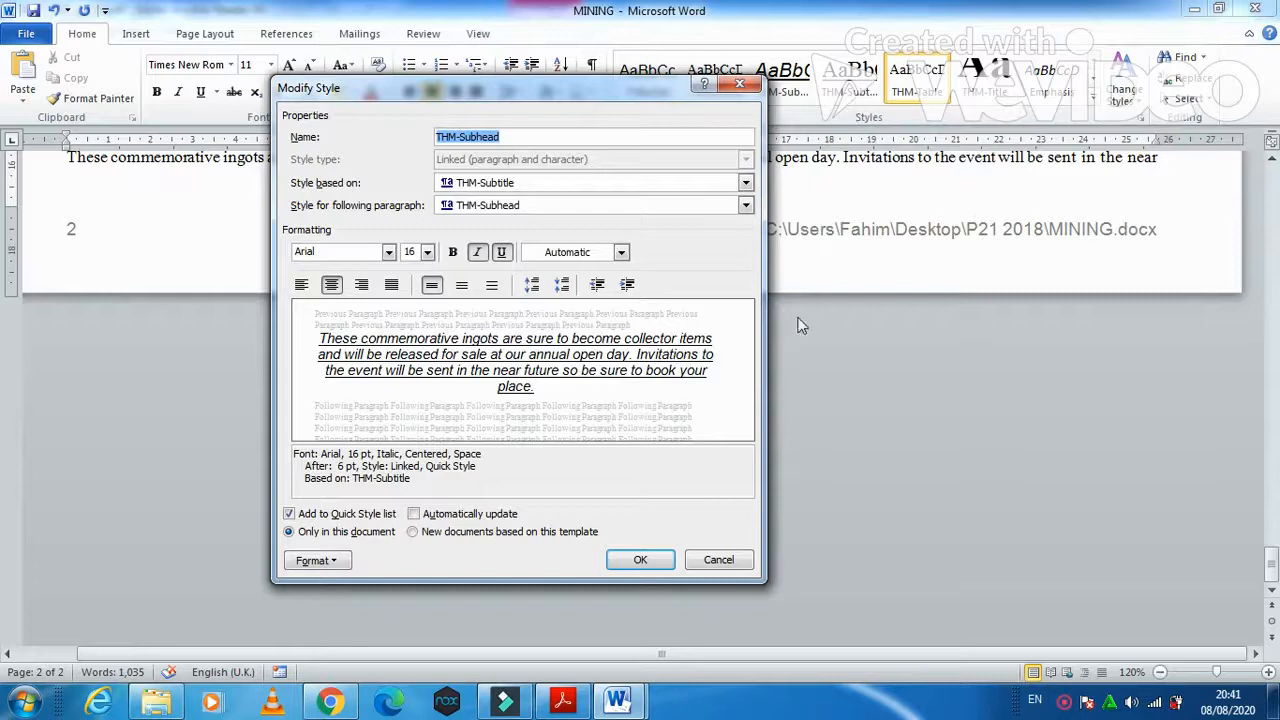
left_click(638, 559)
Step: Paste the screenshot under Step 4 – EVIDENCE 2 in the evidence document
mouse_move(610, 695)
left_click(530, 550)
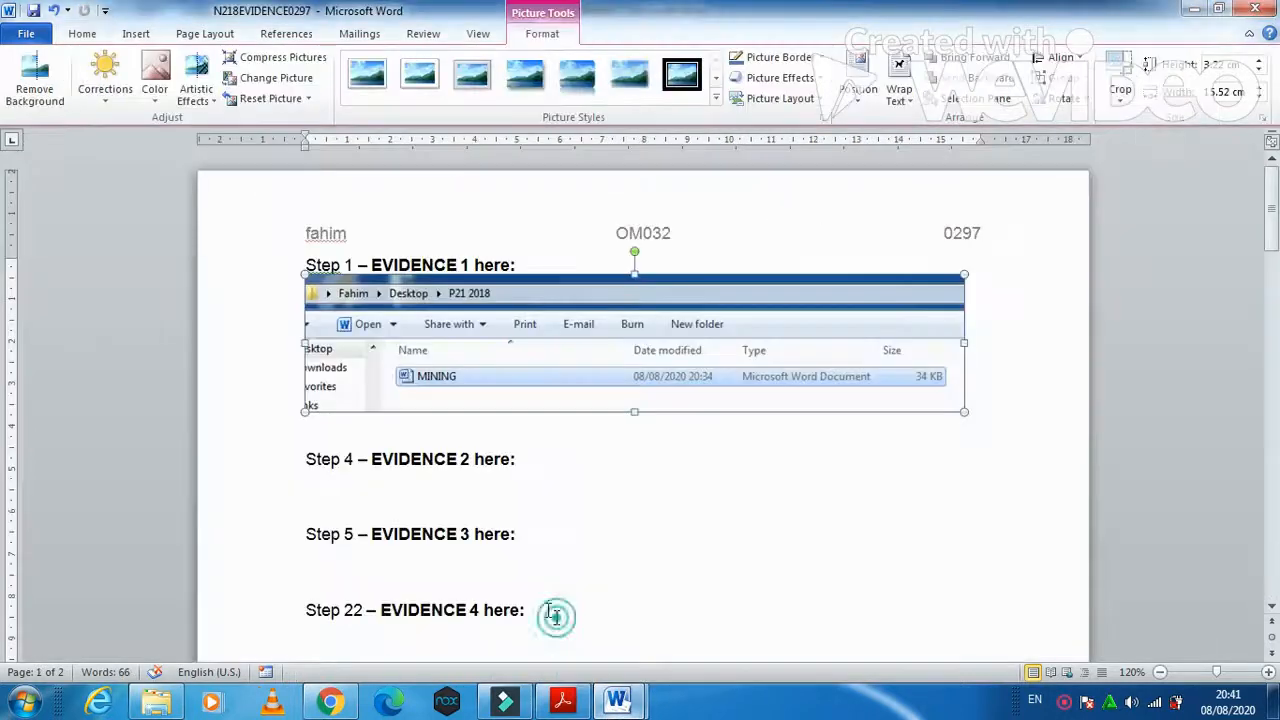
left_click(312, 487)
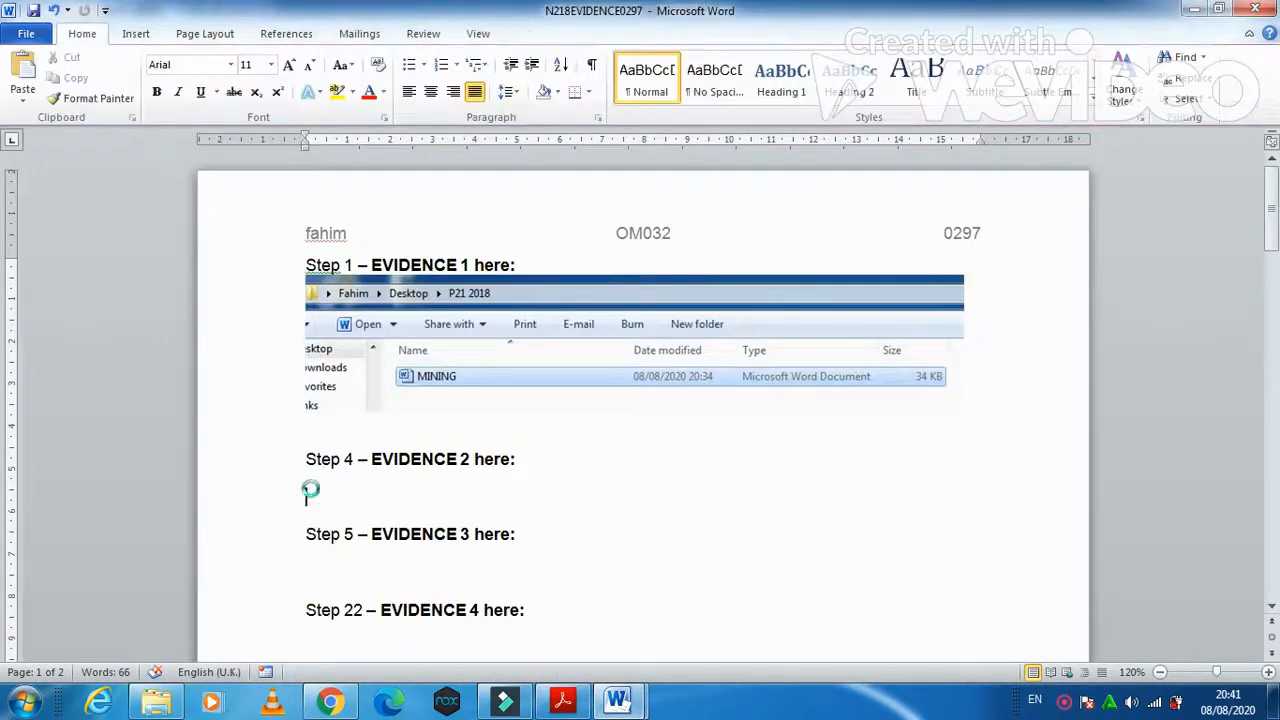
key("ctrl+v")
Step: Crop the pasted screenshot down to the Modify Style dialog and enlarge it
left_click(532, 420)
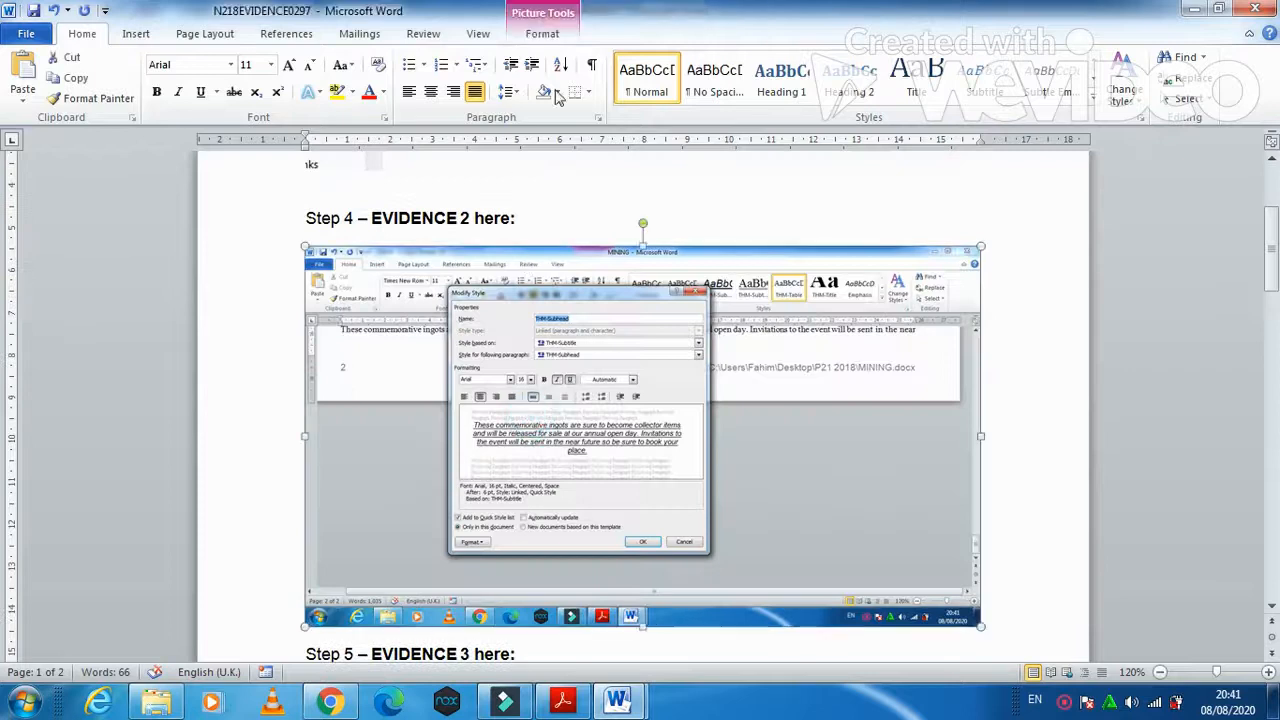
left_click(559, 34)
left_click(1120, 78)
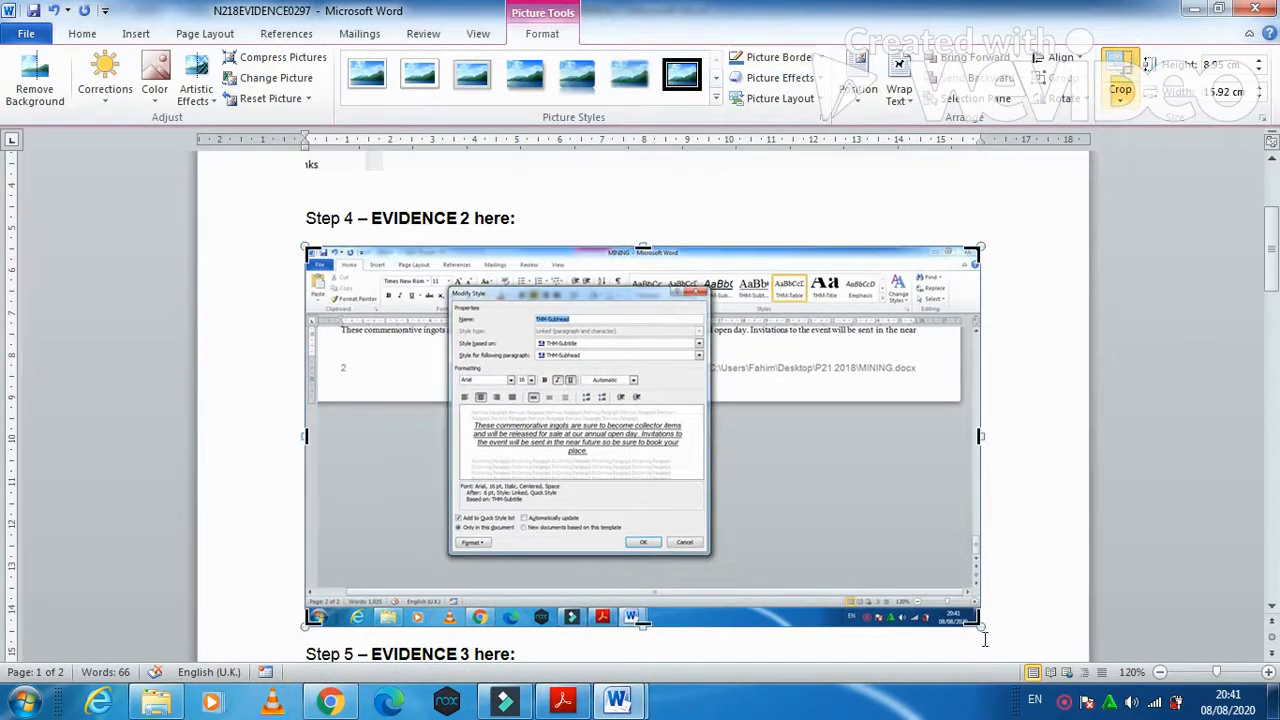
left_click_drag(975, 623, 712, 552)
left_click_drag(305, 250, 448, 289)
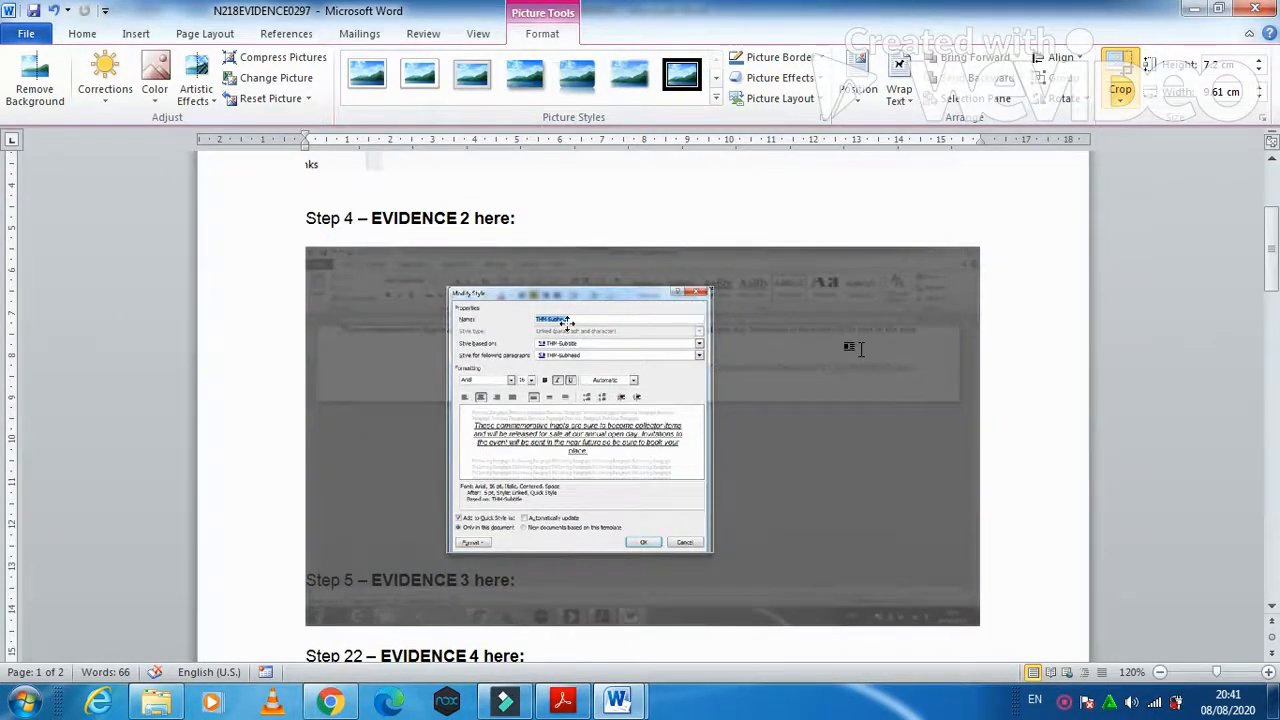
left_click(963, 343)
left_click(500, 363)
left_click_drag(571, 516, 712, 651)
Step: Display the custom style names in the Styles pane and capture a screenshot of the list
left_click(562, 700)
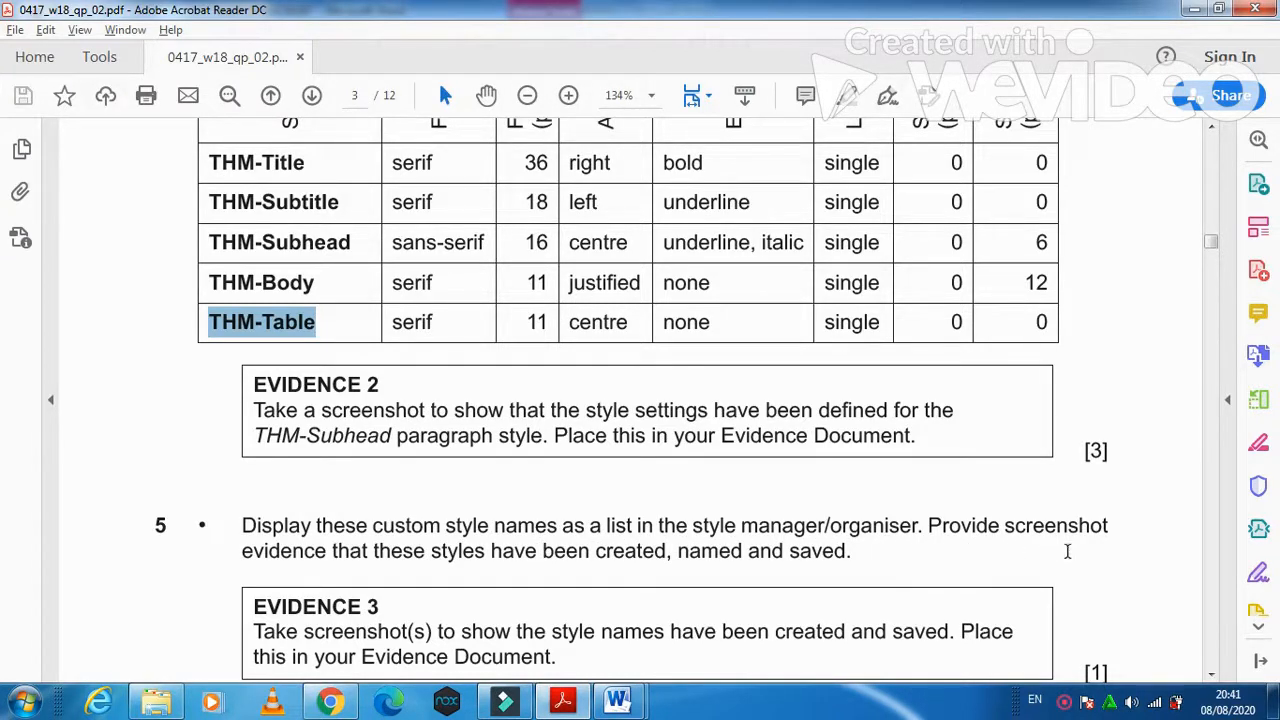
left_click_drag(231, 548, 435, 557)
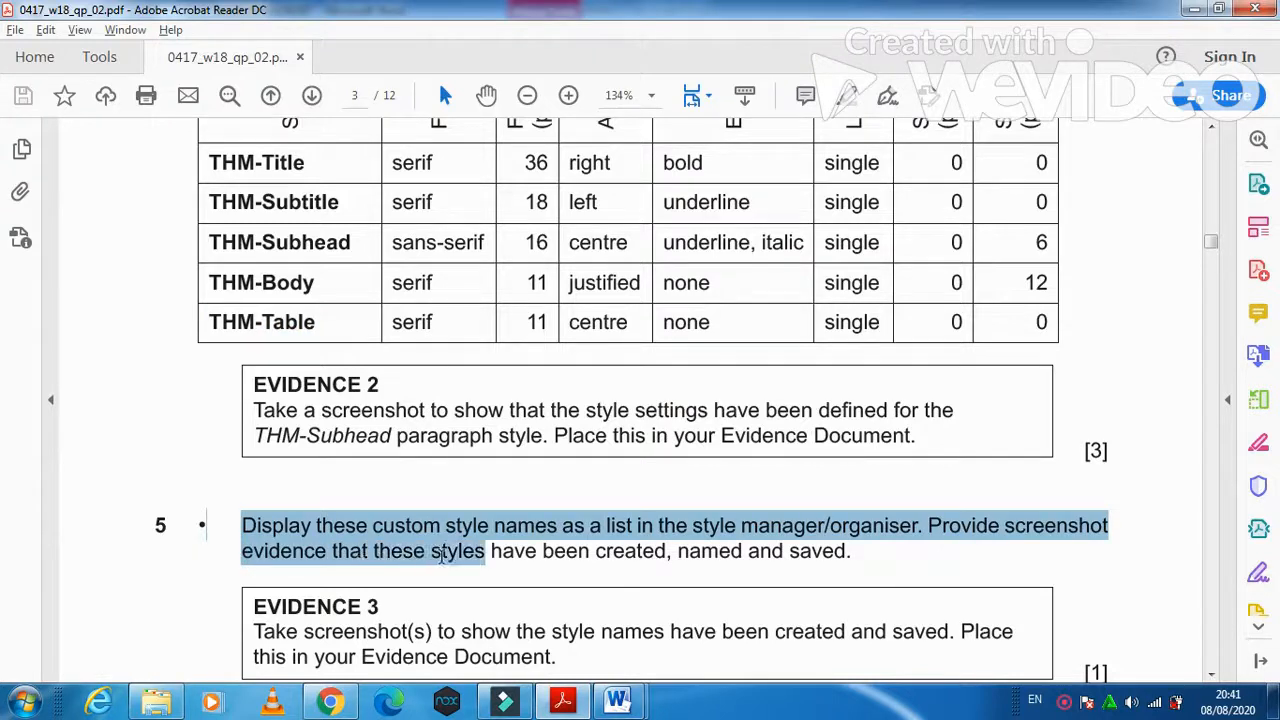
left_click_drag(465, 556, 655, 560)
mouse_move(623, 705)
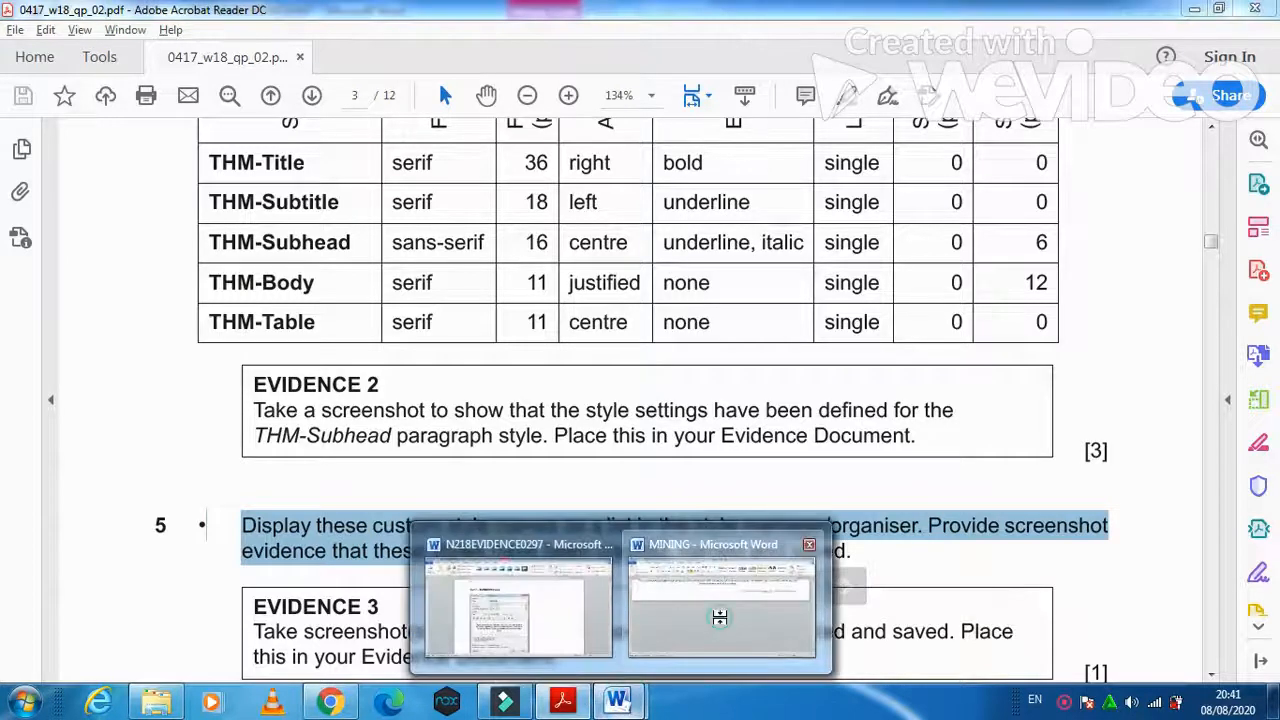
left_click(720, 614)
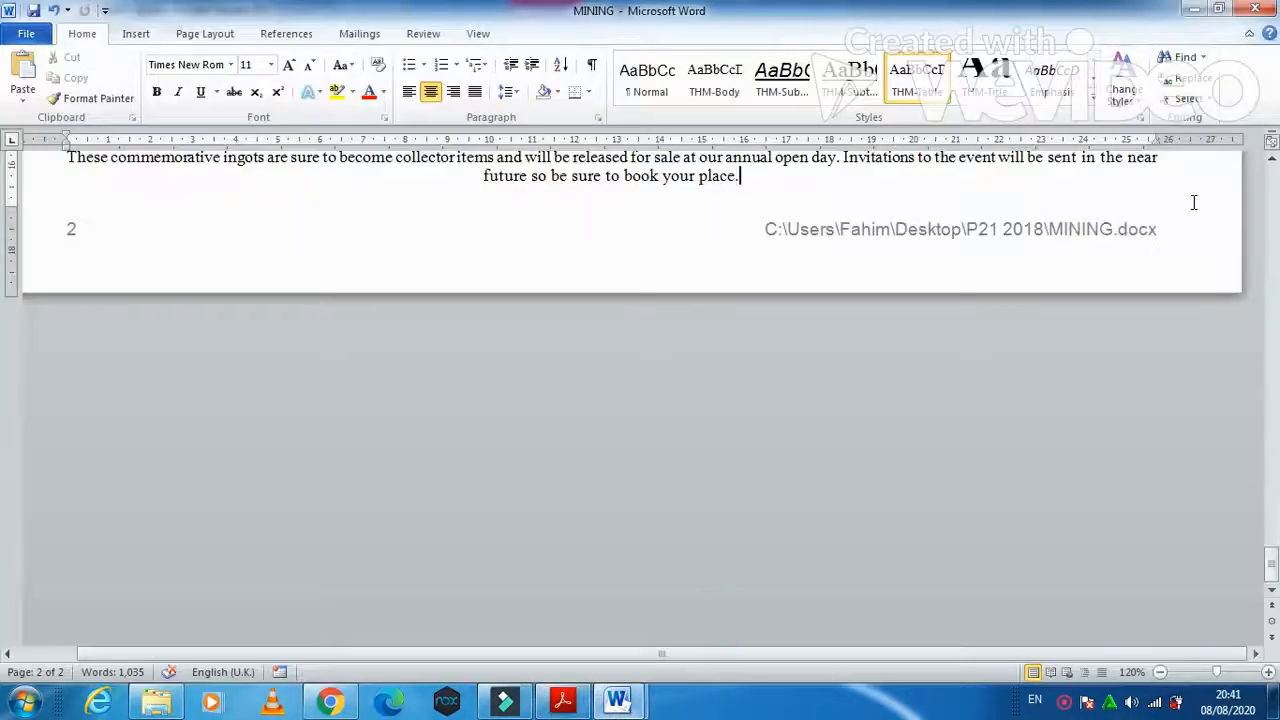
left_click(1145, 119)
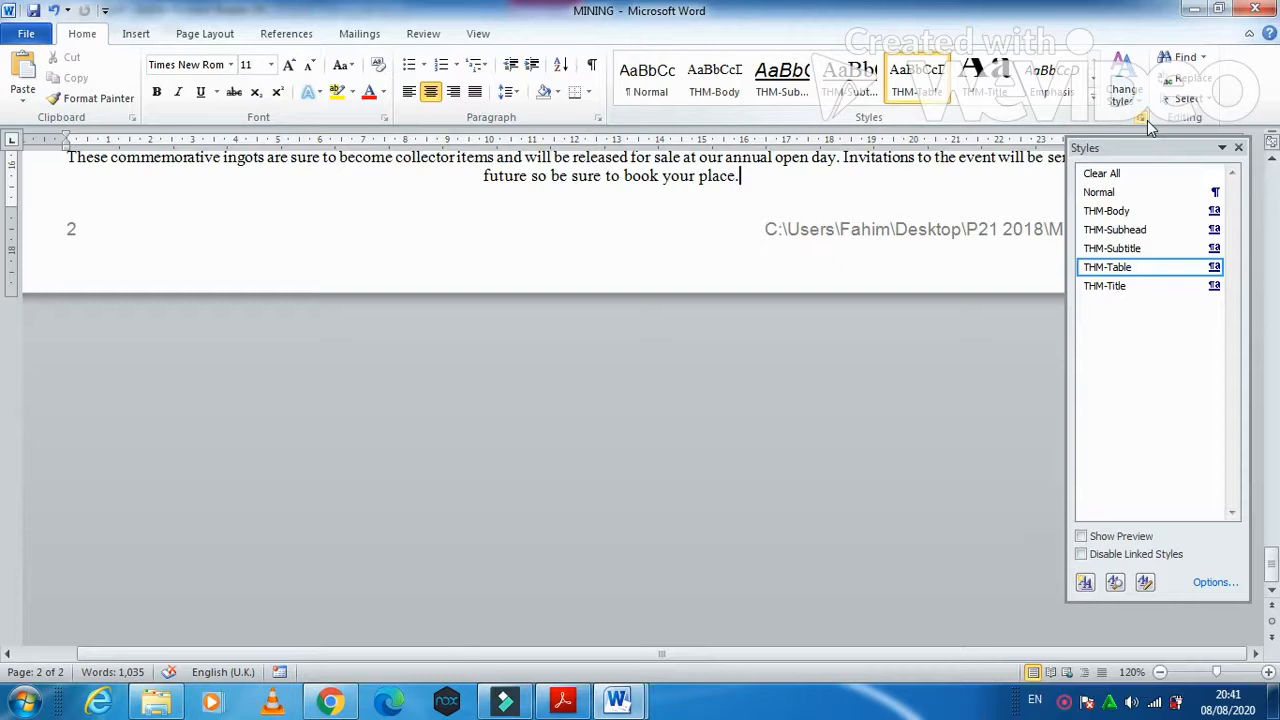
left_click(1238, 147)
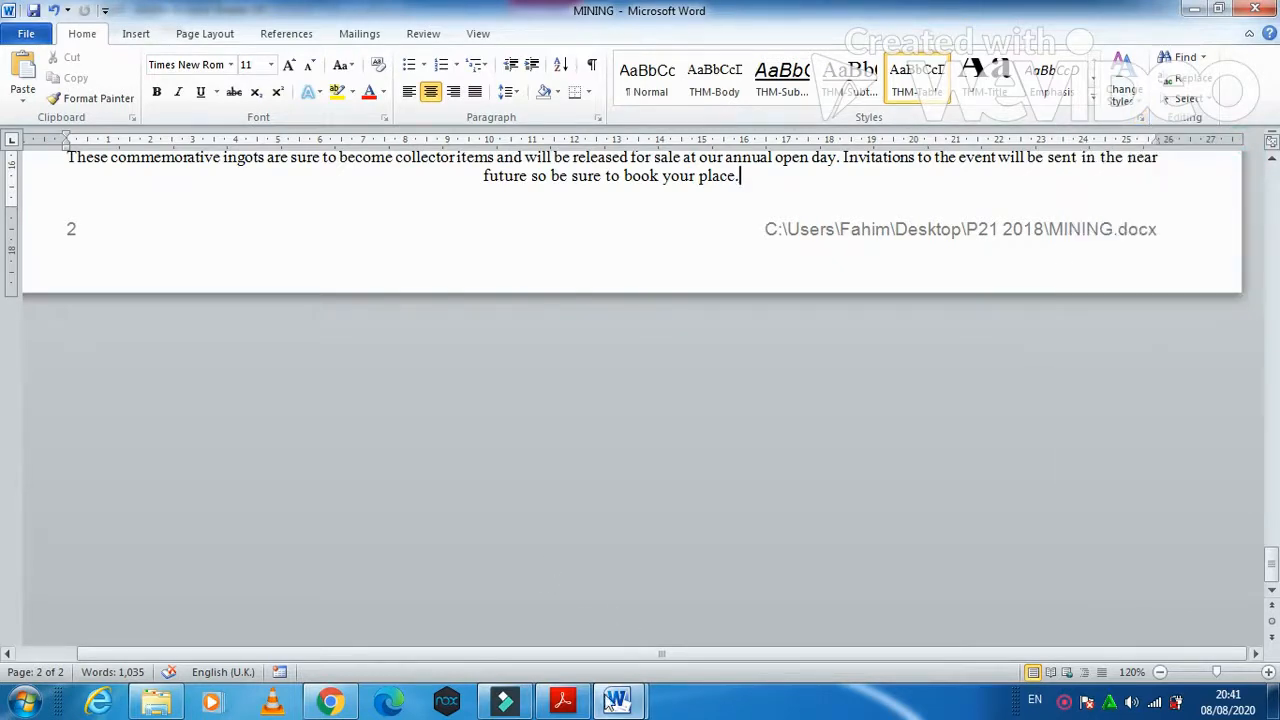
Step: Paste the Styles pane screenshot under Step 5 – EVIDENCE 3 in the evidence document
mouse_move(617, 703)
left_click(571, 627)
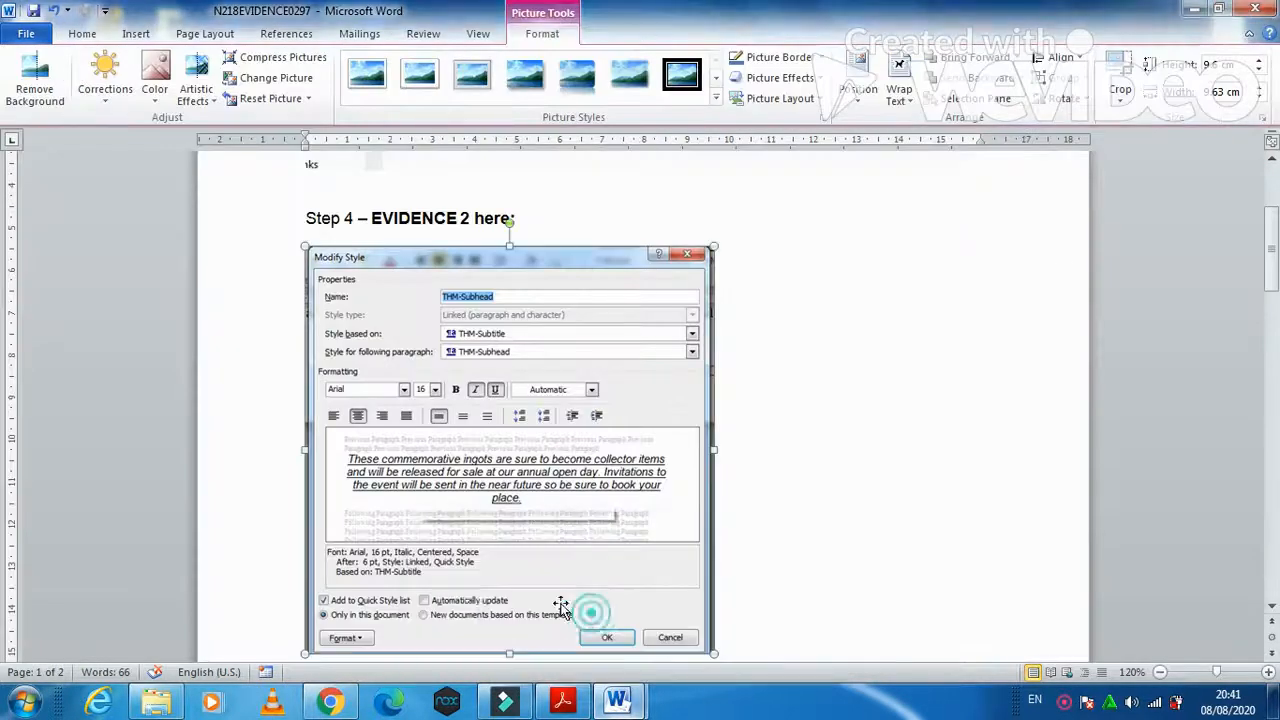
scroll(477, 591, "down", 5)
left_click(375, 443)
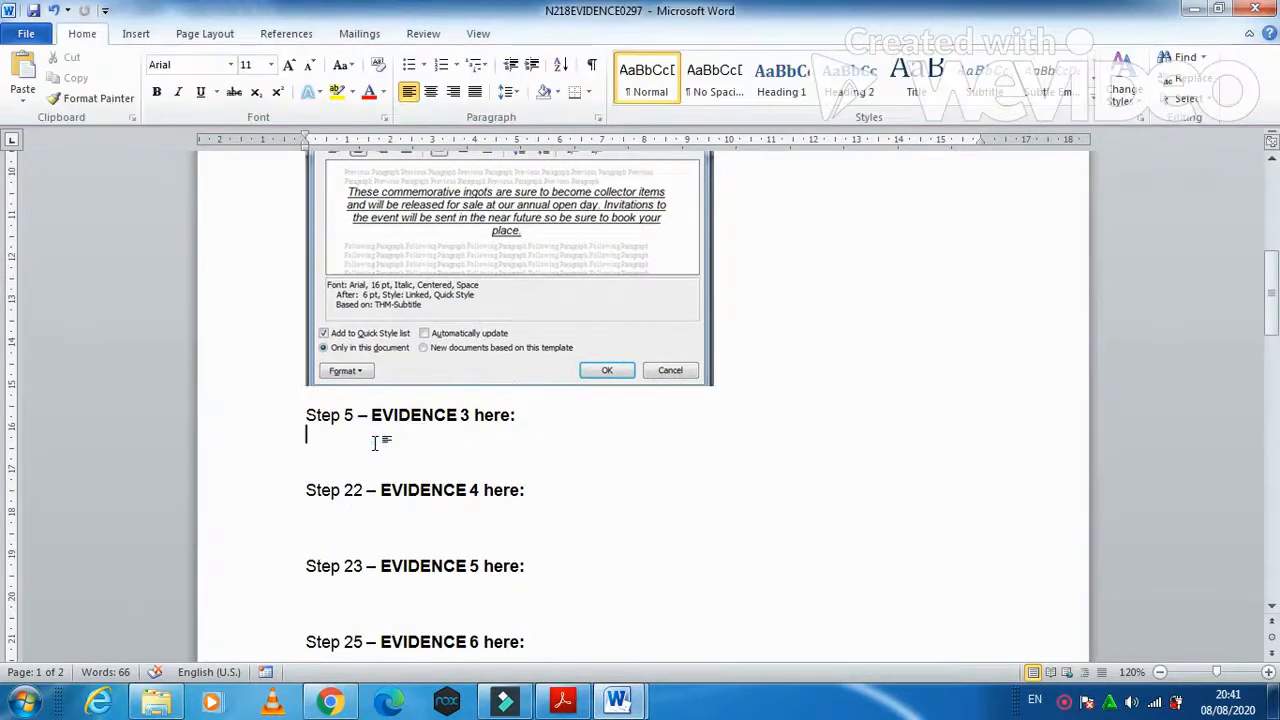
key("ctrl+v")
Step: Crop the pasted screenshot down to the Styles pane list
left_click(457, 423)
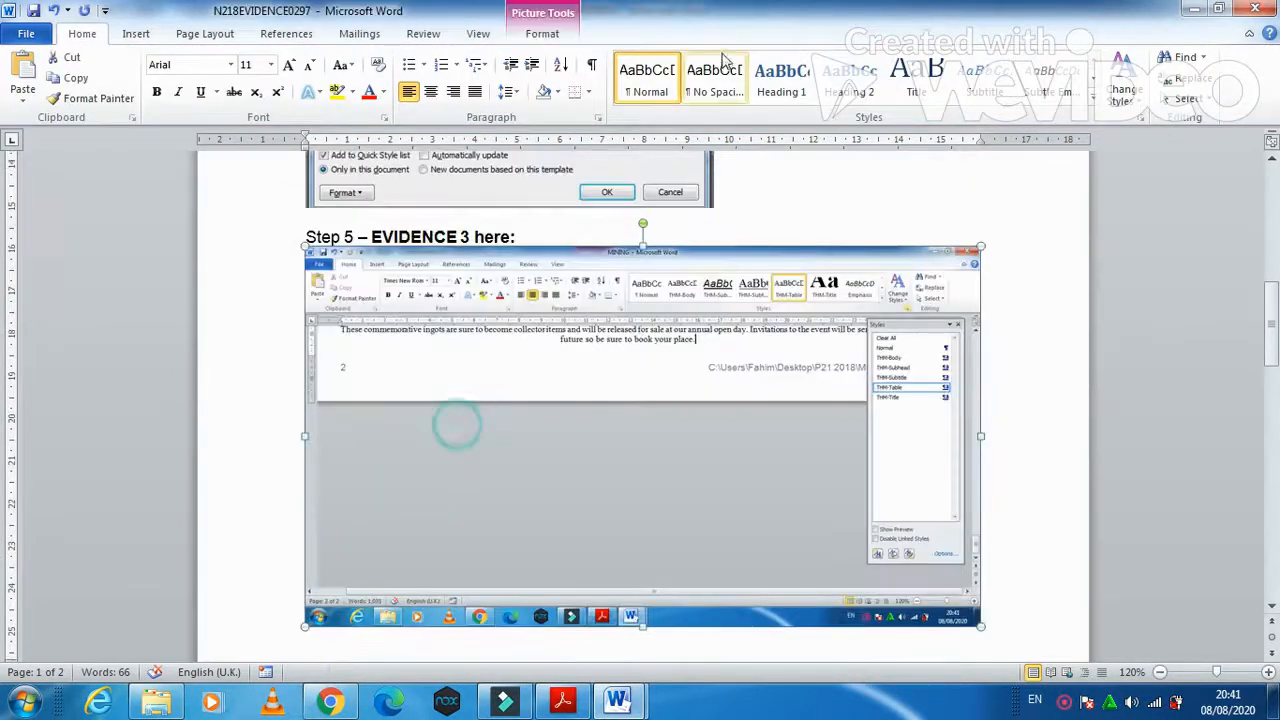
left_click(542, 34)
left_click(1120, 80)
left_click_drag(306, 247, 860, 320)
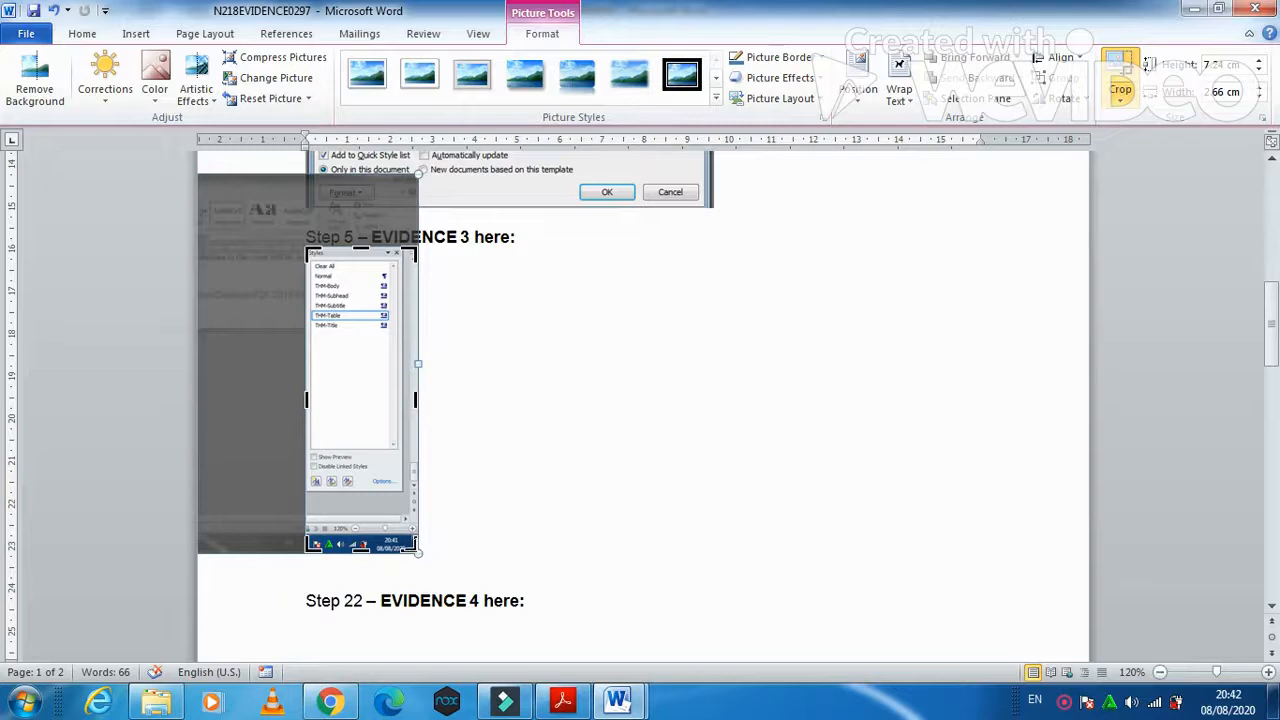
left_click_drag(415, 549, 472, 531)
left_click(722, 363)
left_click(366, 353)
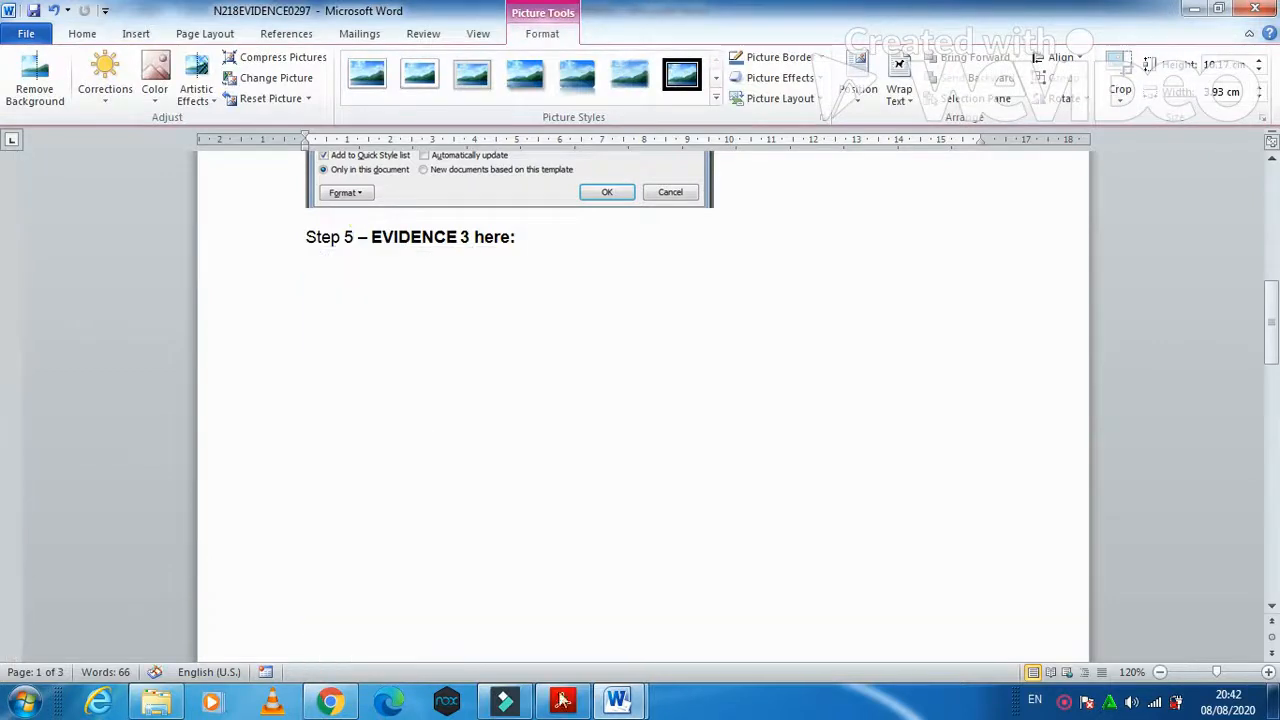
Step: Switch back to the question paper PDF
mouse_move(563, 702)
left_click(557, 602)
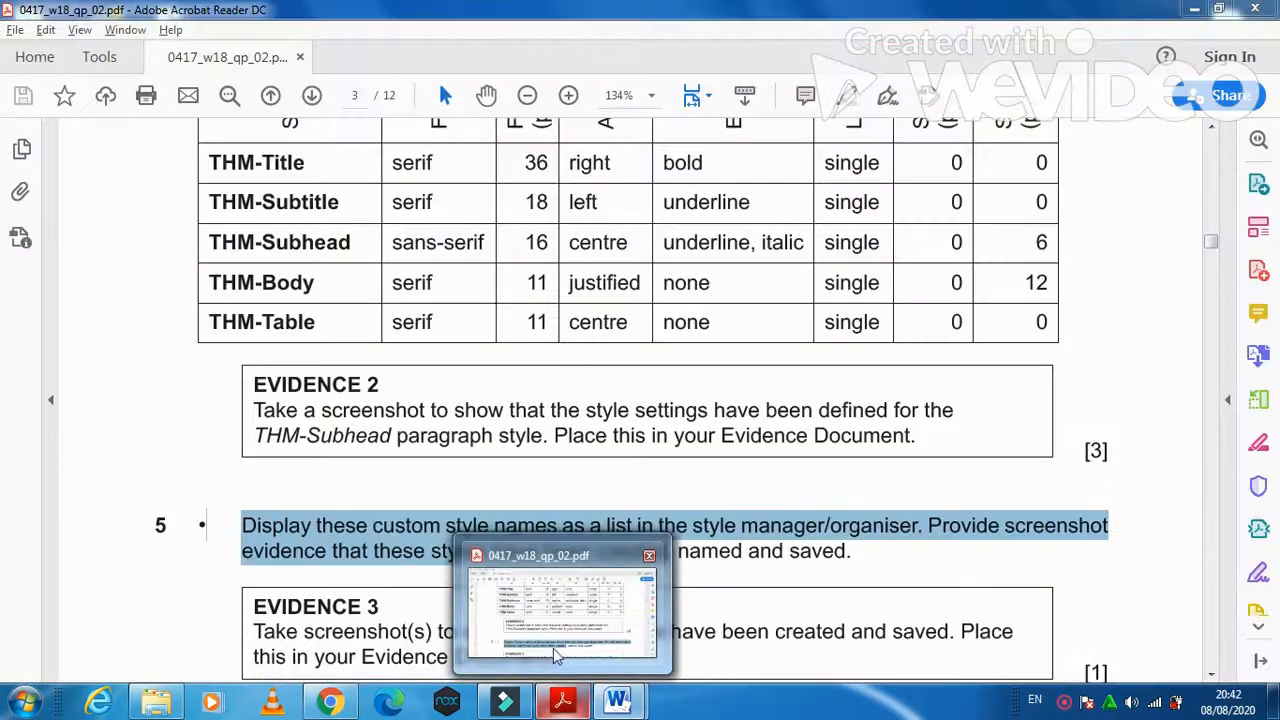
Step: Copy the title History of Tawara Mining from the question paper and paste it on a new first line of the MINING document
scroll(566, 594, "down", 5)
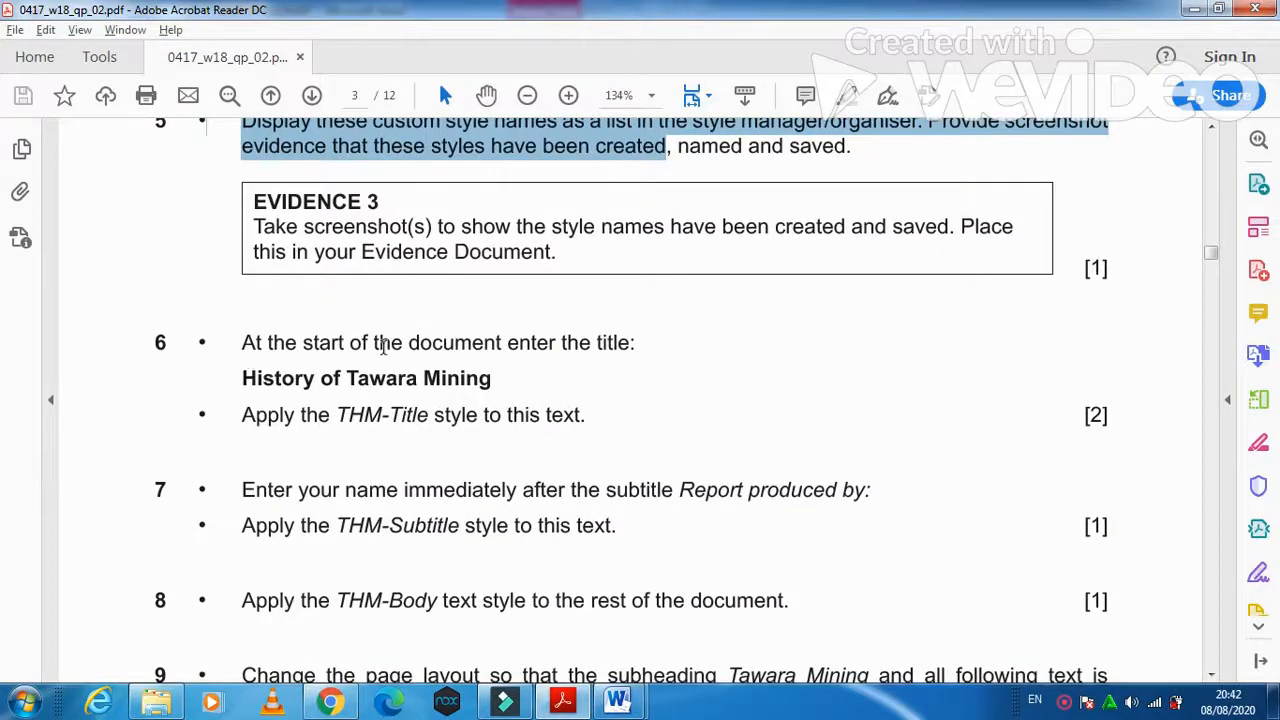
left_click_drag(520, 347, 579, 360)
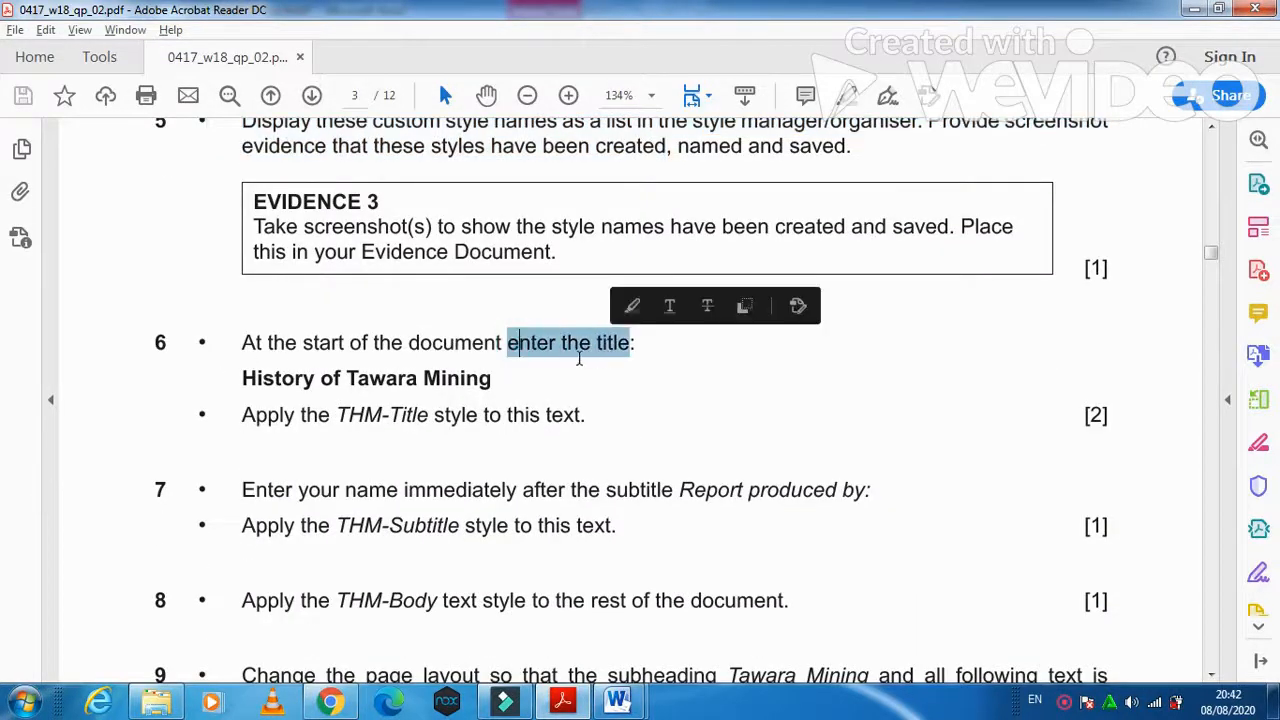
left_click_drag(241, 380, 475, 398)
key("ctrl+c")
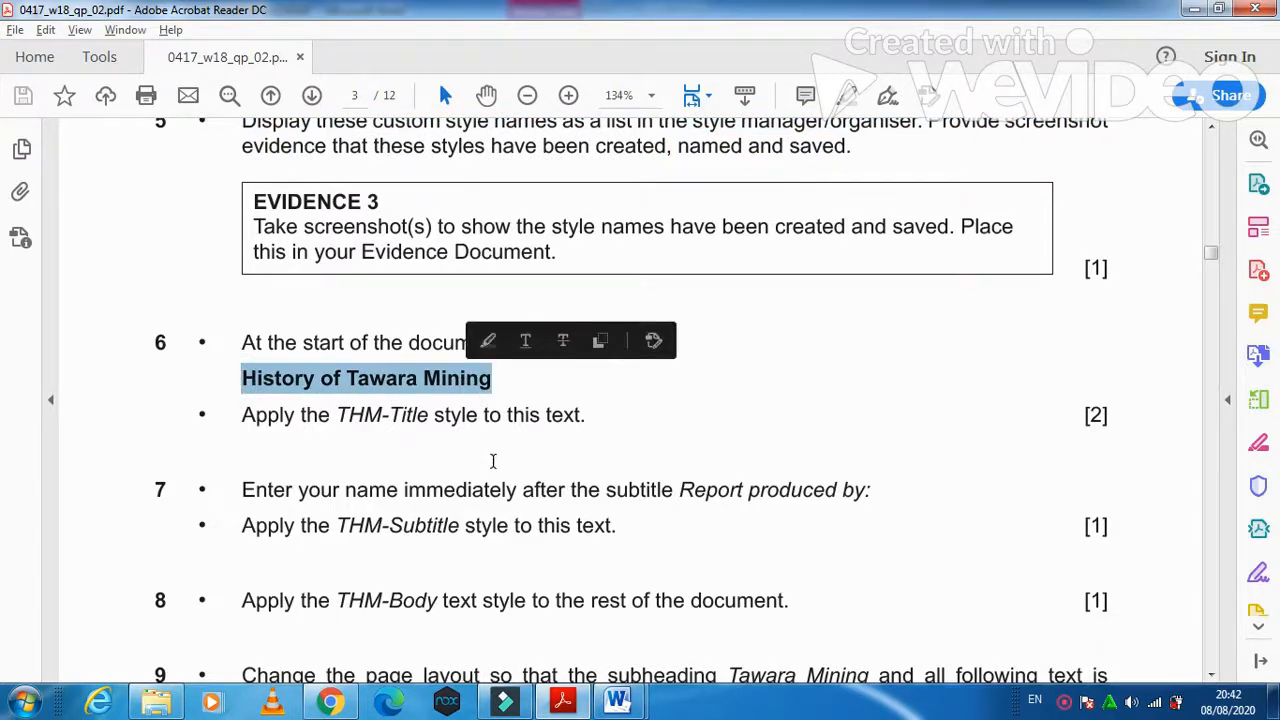
left_click(617, 700)
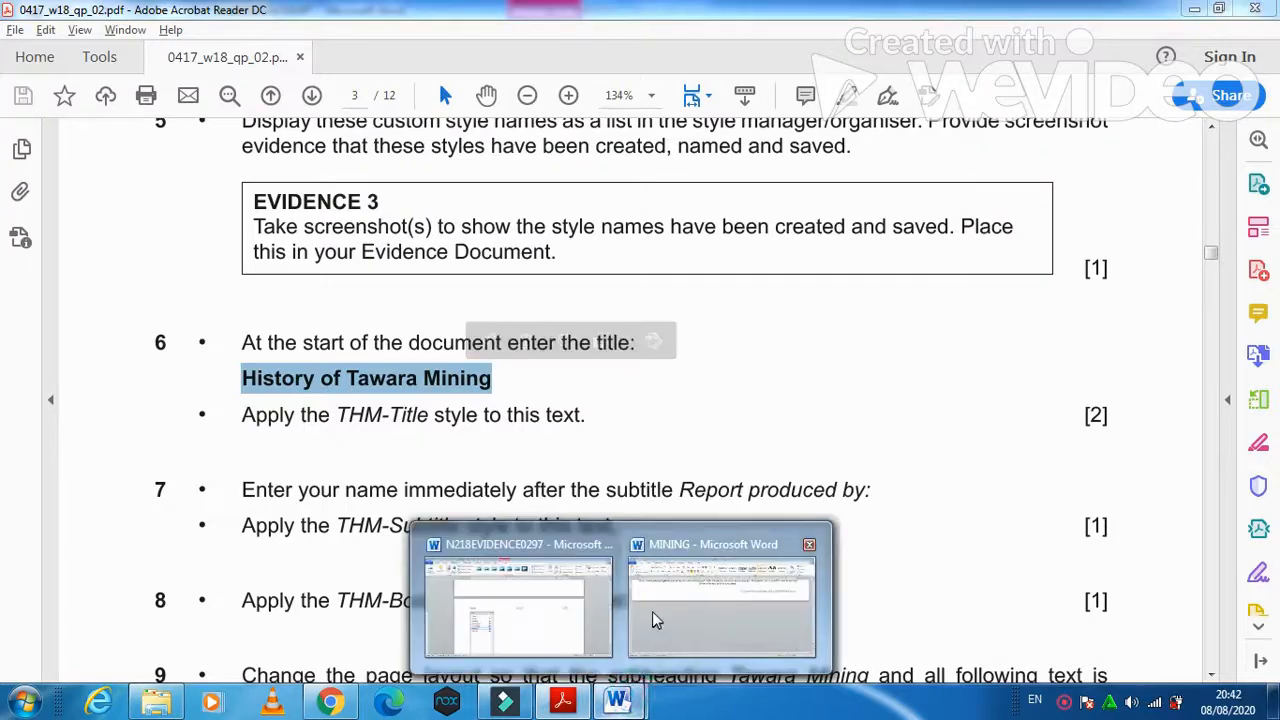
left_click(652, 611)
left_click_drag(1272, 565, 1272, 215)
left_click(64, 263)
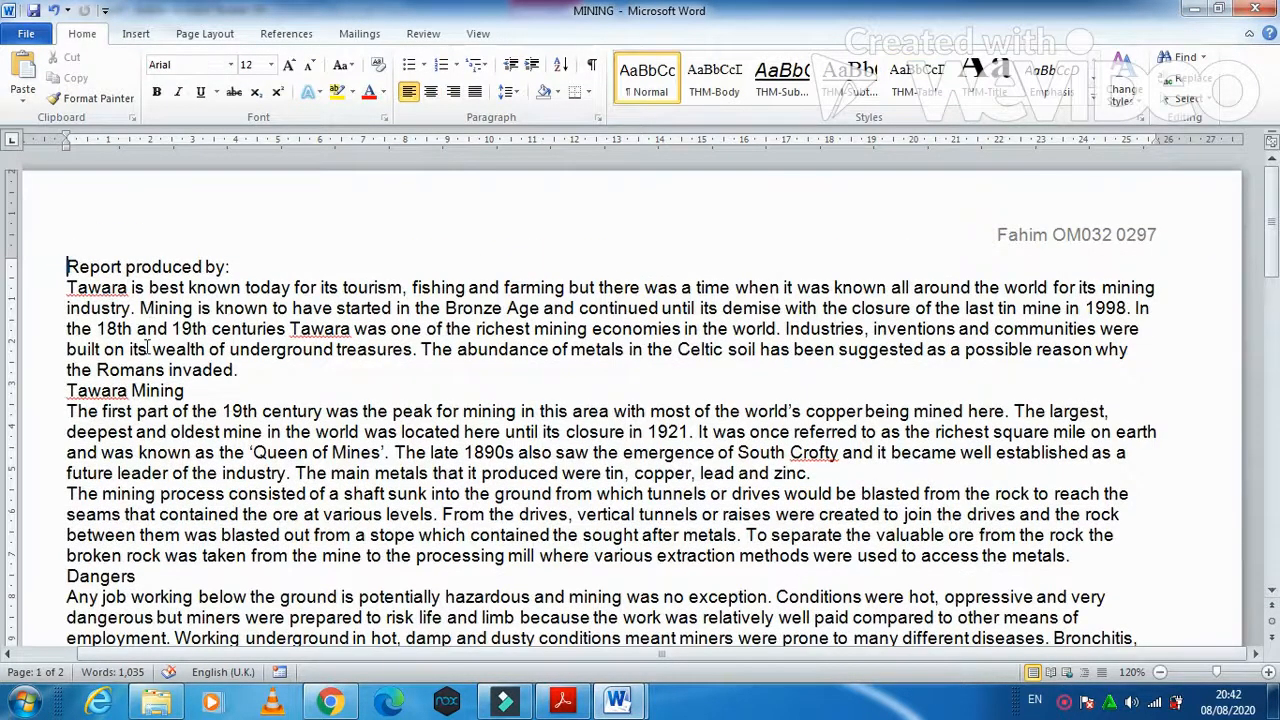
key("Return")
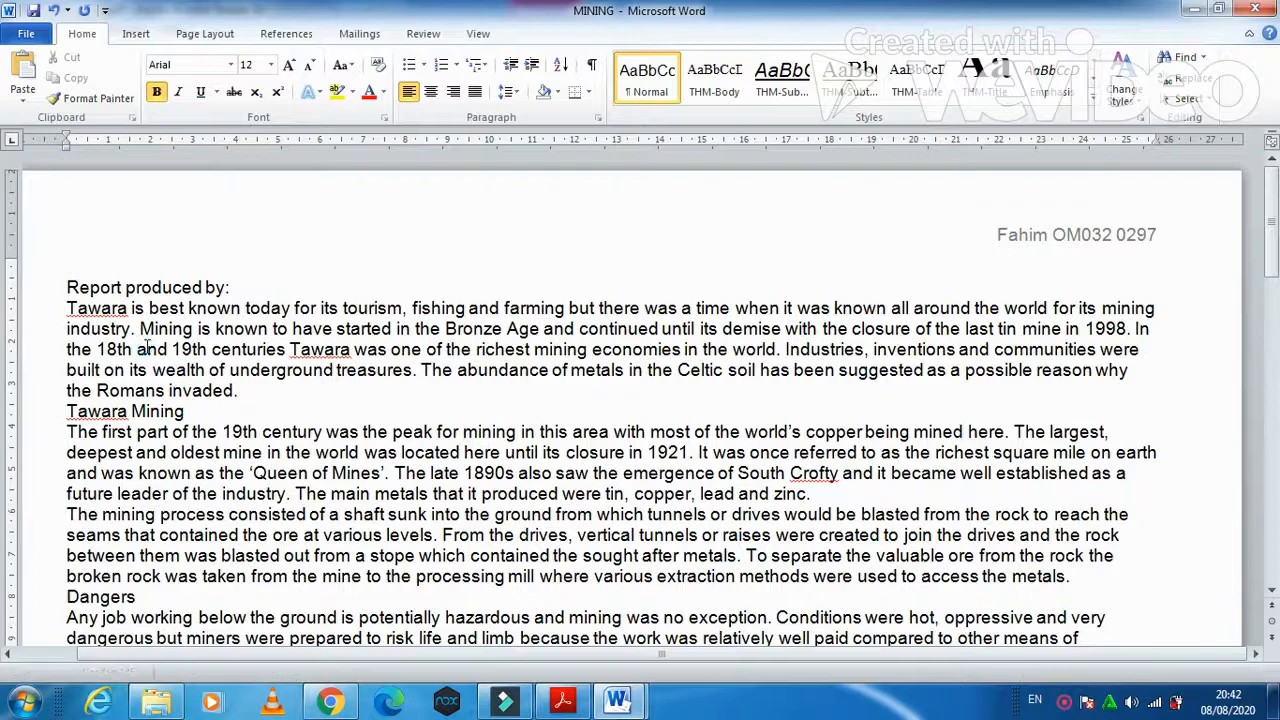
key("ctrl+v")
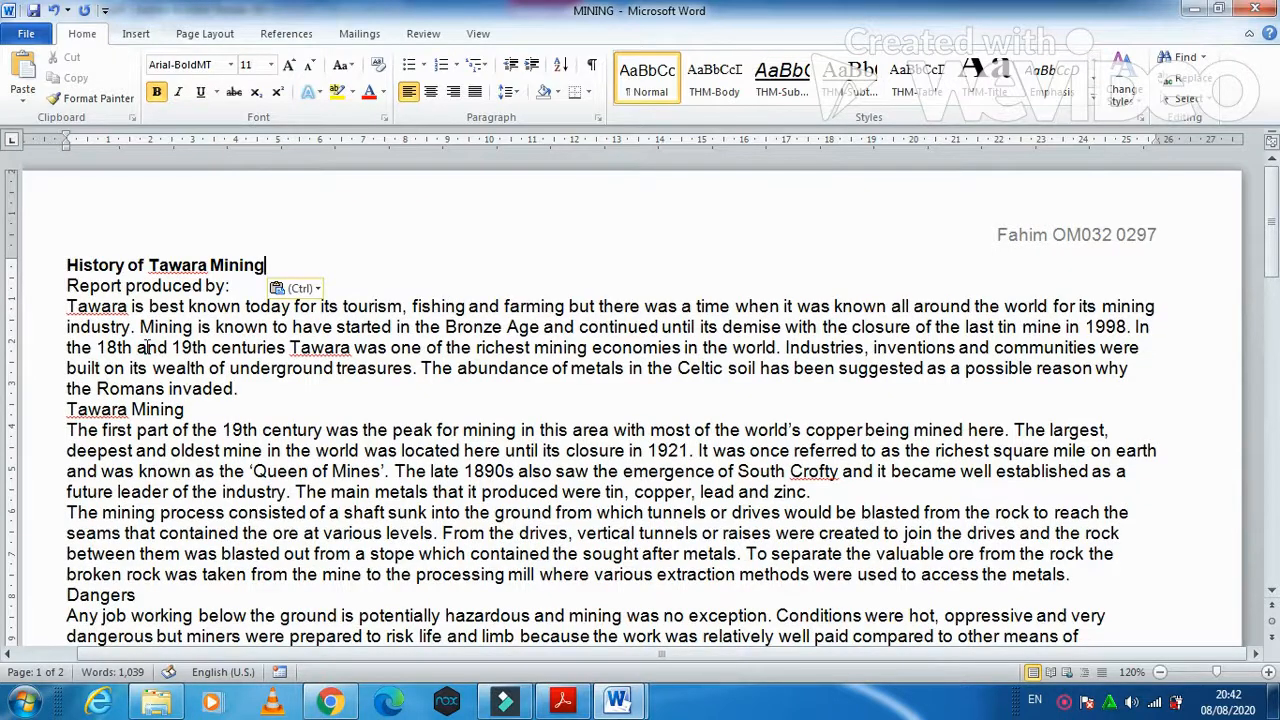
Step: Apply the THM-Title style to the History of Tawara Mining title
key("alt+Tab")
key("alt+Tab")
left_click_drag(268, 262, 58, 264)
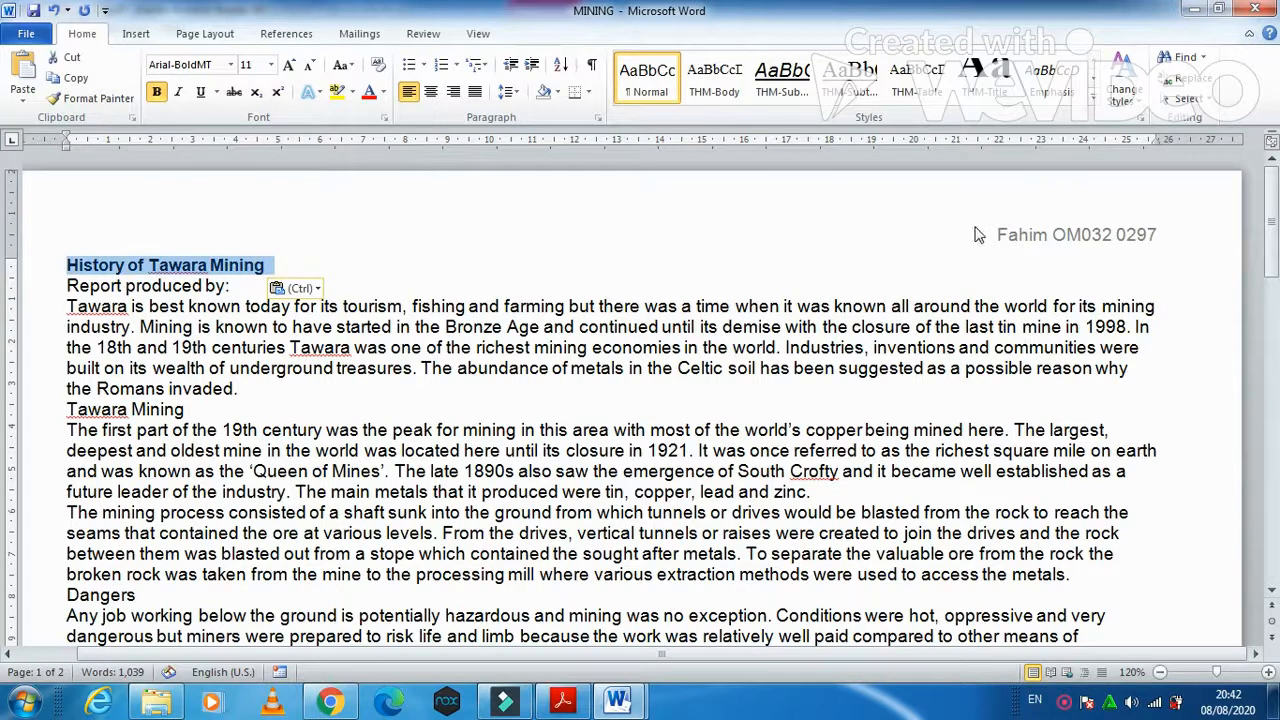
left_click(983, 72)
Step: Type your name immediately after the subtitle 'Report produced by:'
key("alt+Tab")
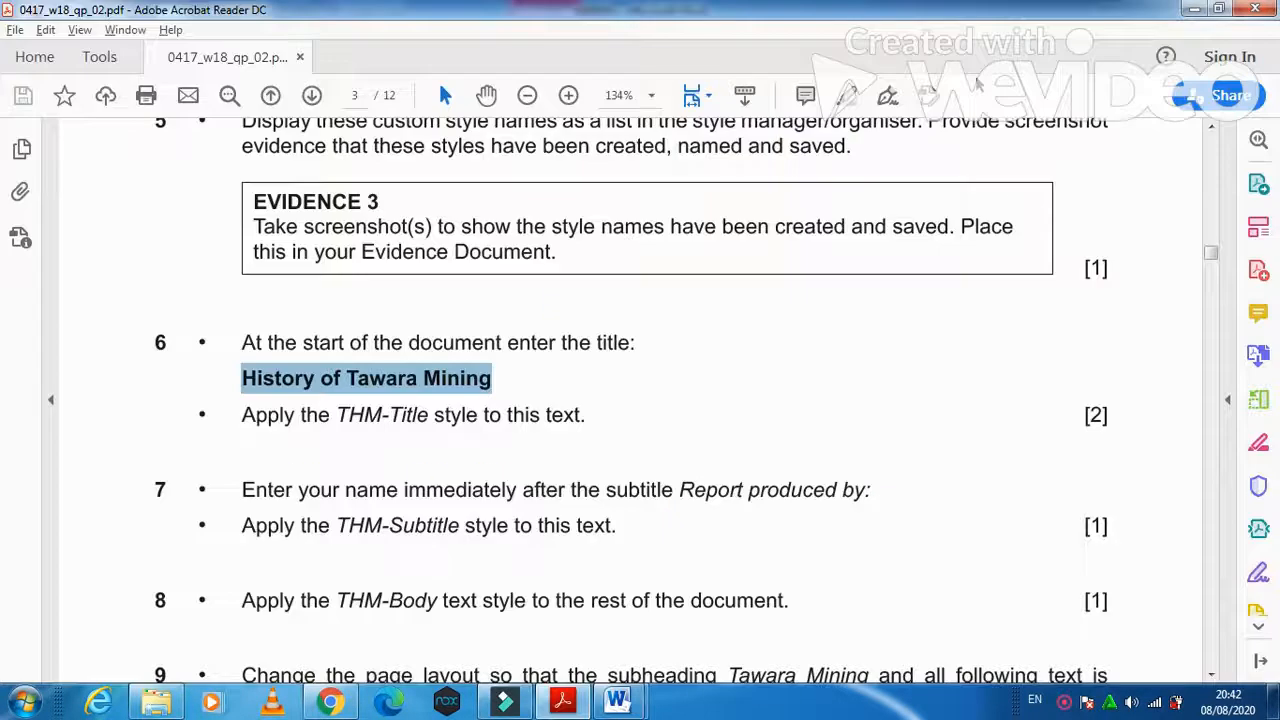
left_click_drag(405, 492, 808, 503)
key("alt+Tab")
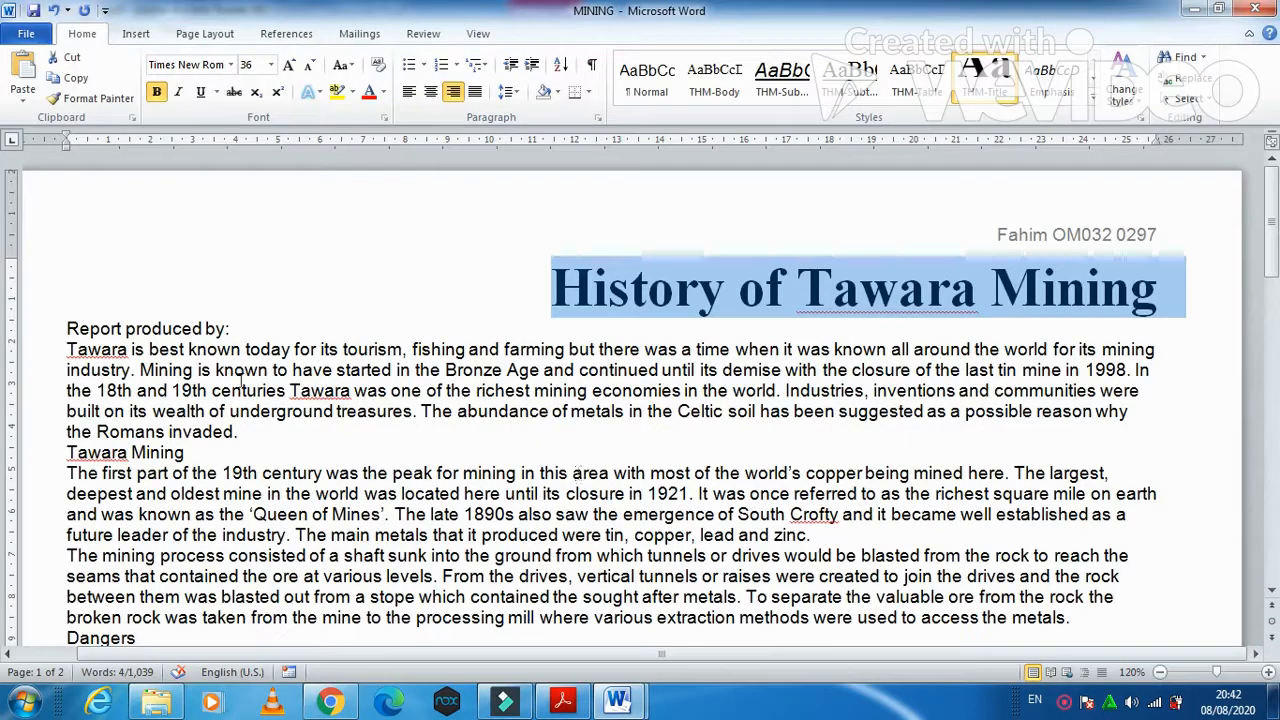
left_click(250, 333)
type("Fahim")
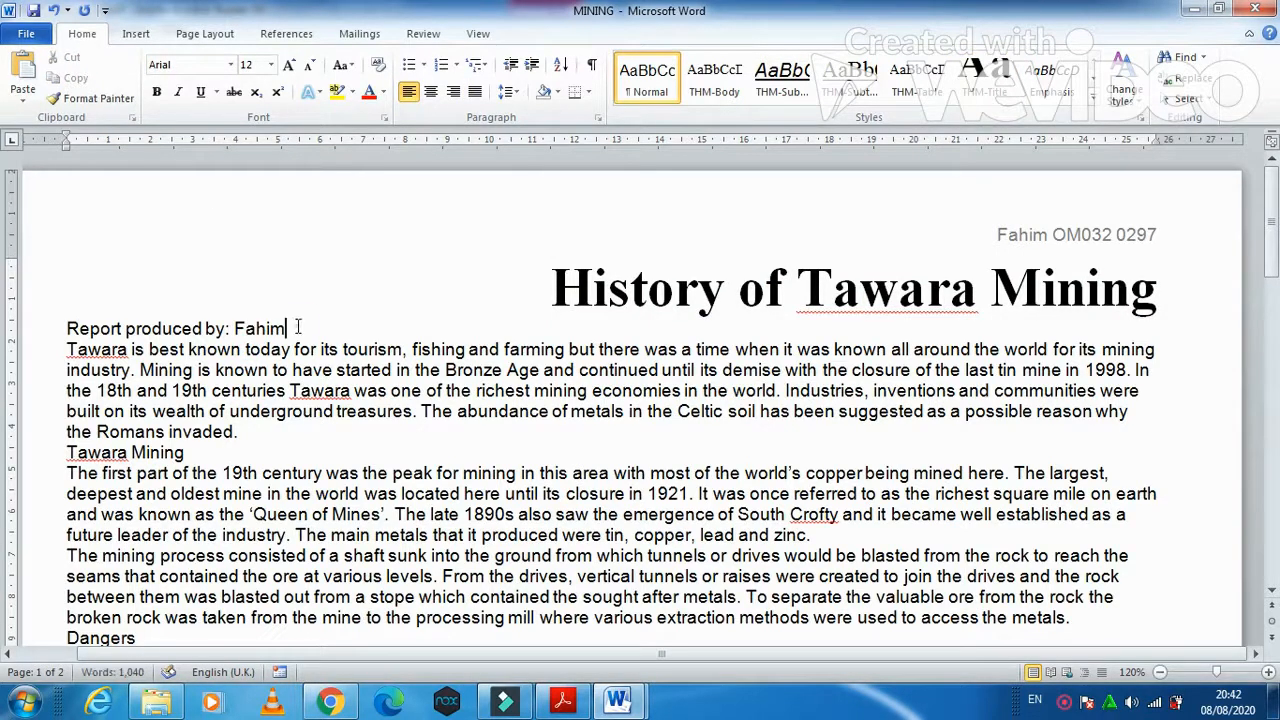
Step: Apply the THM-Subtitle style to the 'Report produced by:' subtitle line
left_click_drag(292, 328, 78, 336)
key("alt+Tab")
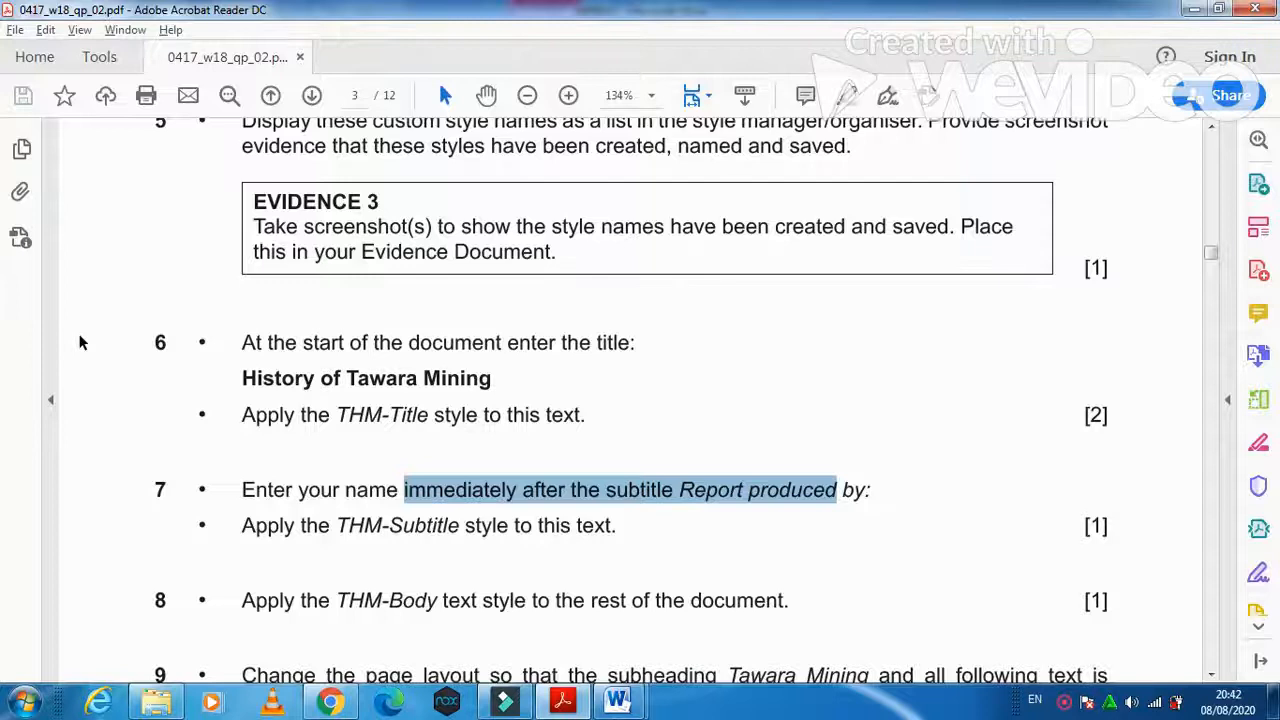
left_click_drag(390, 525, 466, 530)
key("alt+Tab")
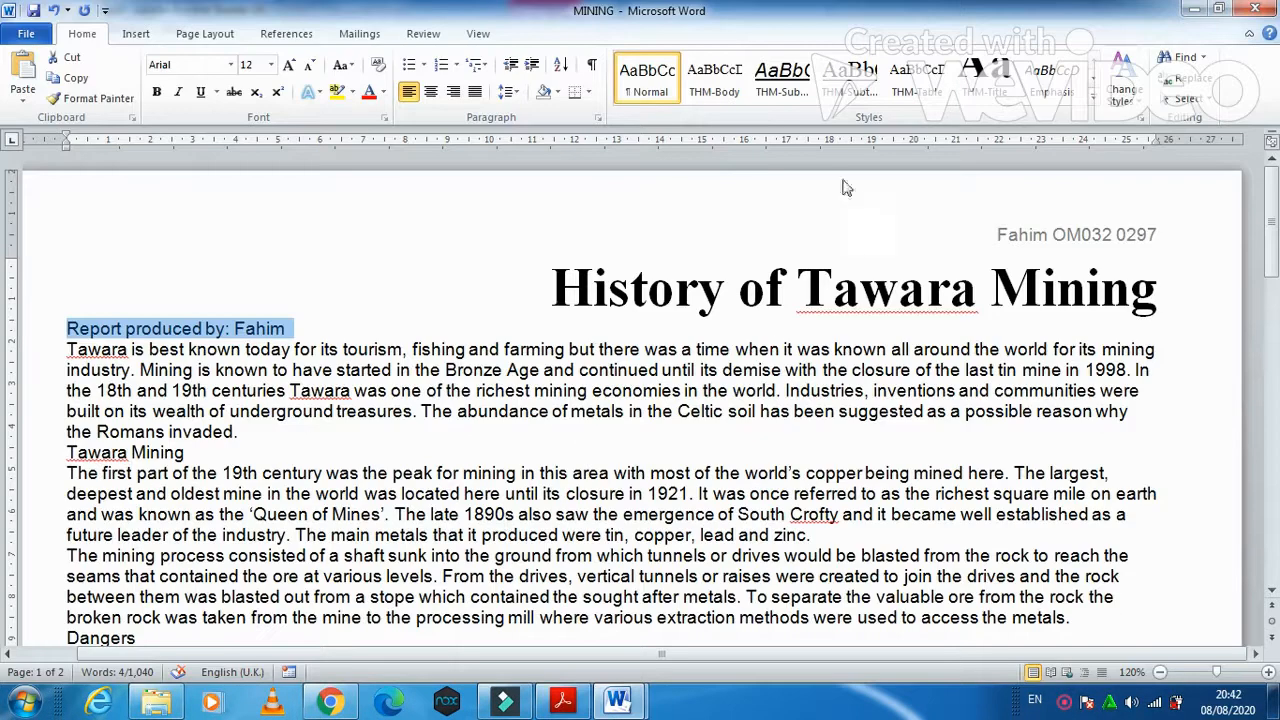
left_click(856, 88)
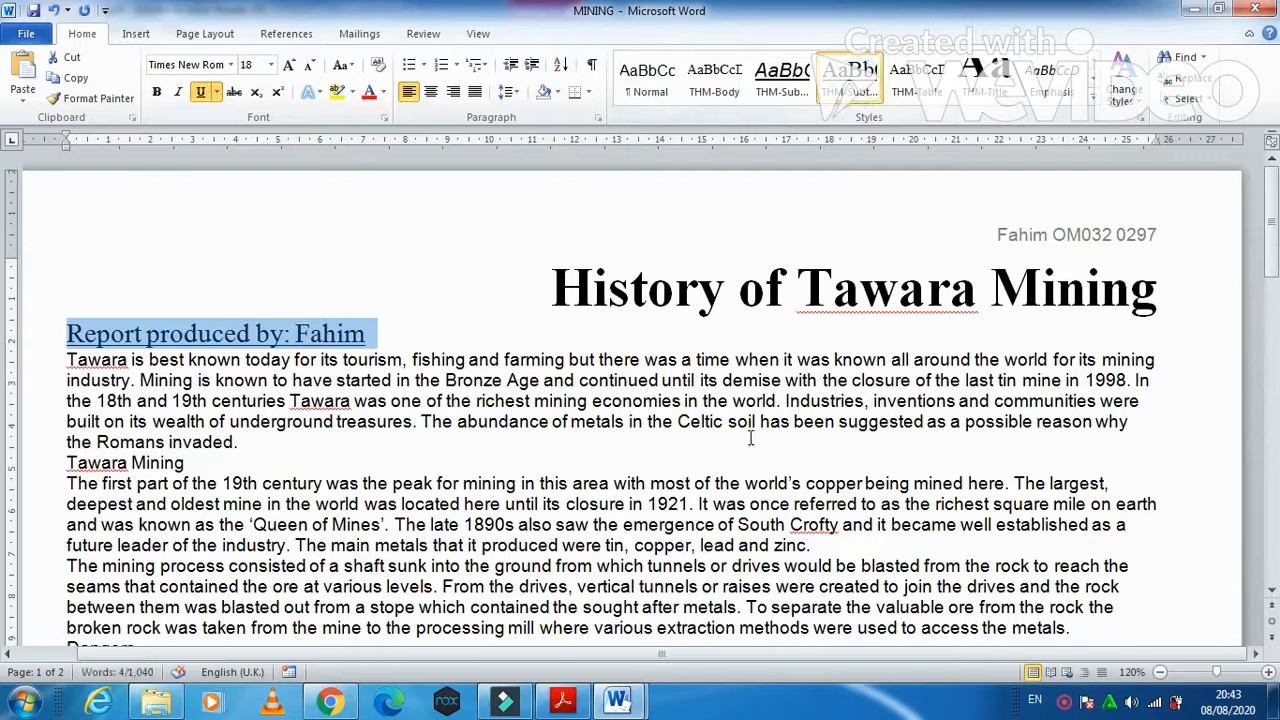
Step: Select all text after the subtitle and apply the THM-Body style to it
key("alt+Tab")
scroll(695, 500, "up", 5)
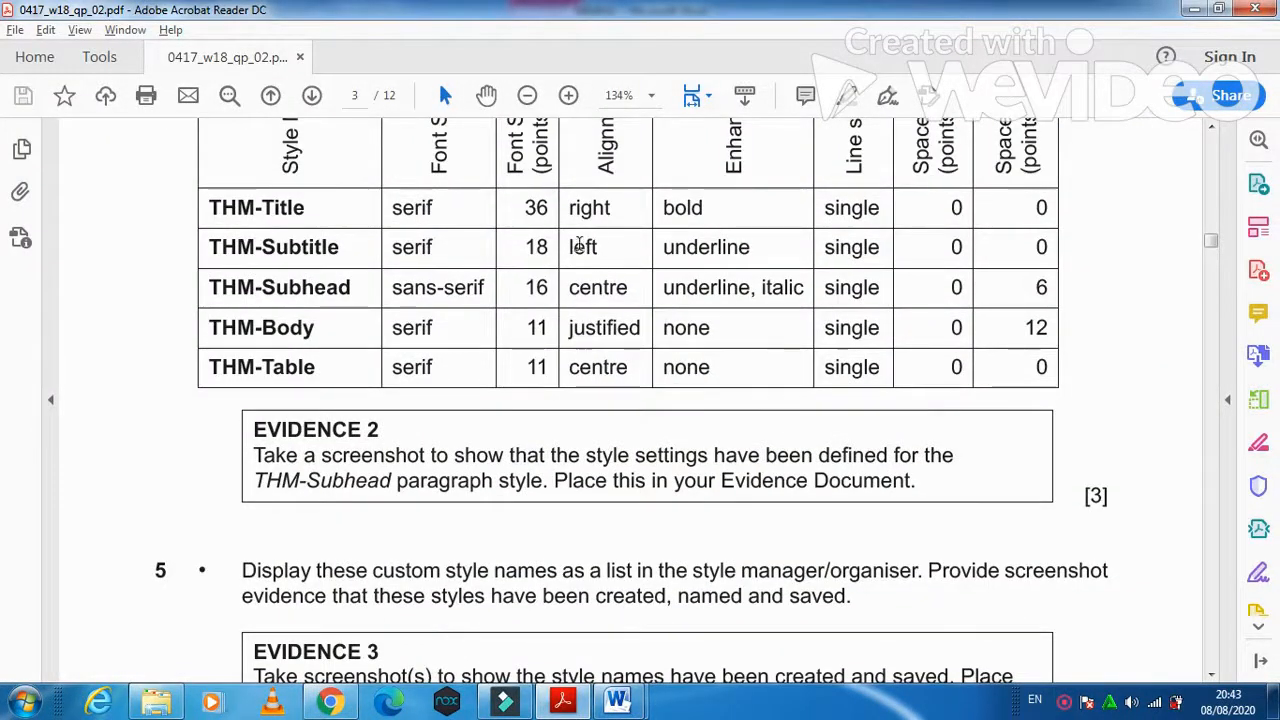
scroll(765, 612, "down", 8)
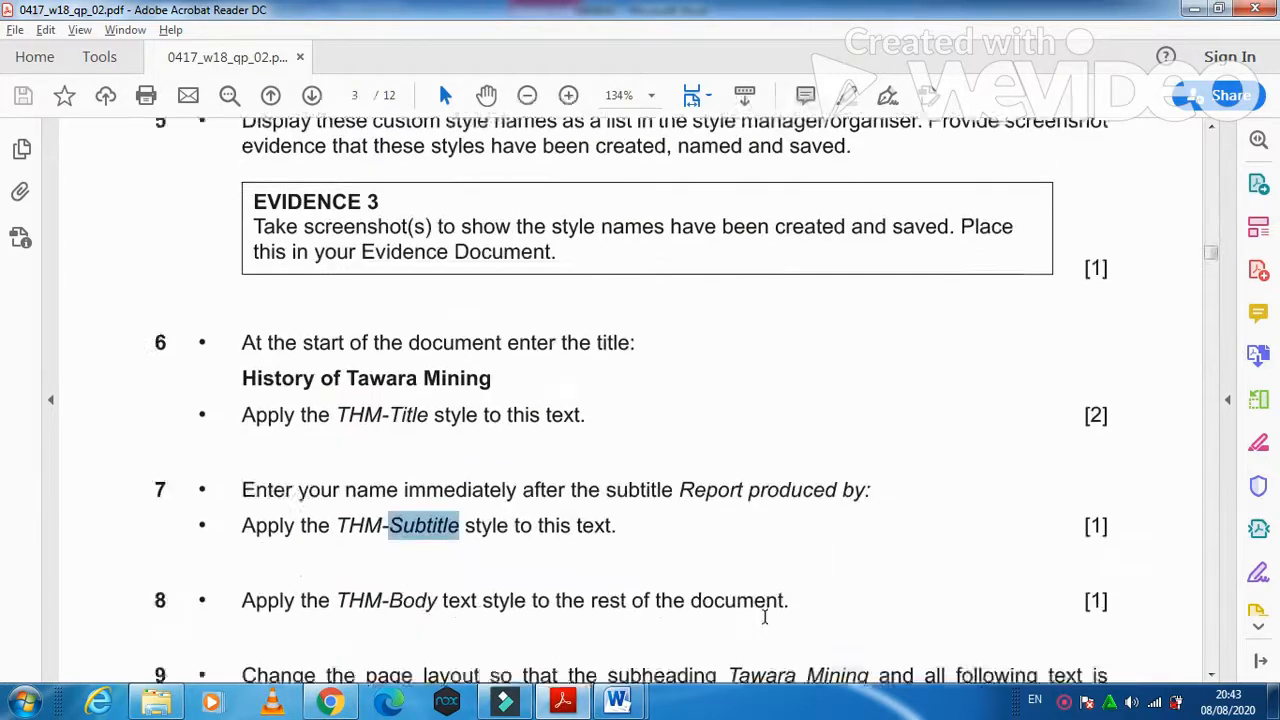
left_click_drag(241, 374, 730, 380)
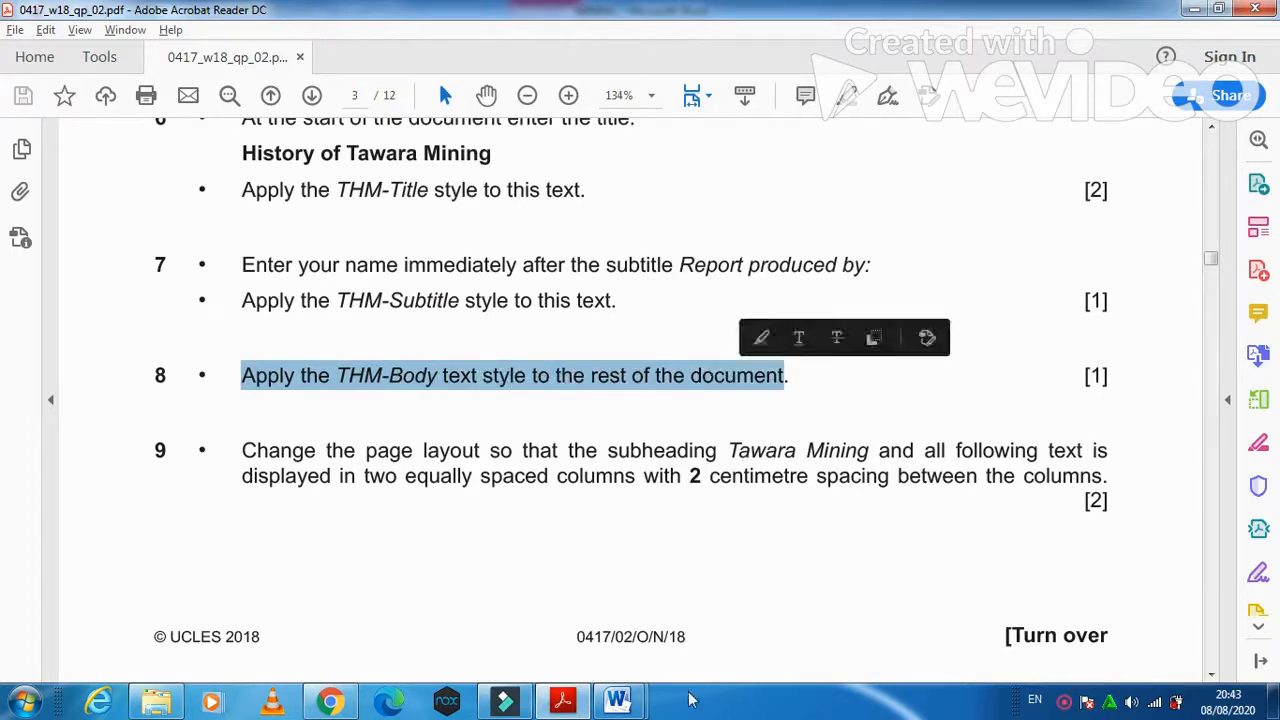
mouse_move(617, 700)
left_click(682, 627)
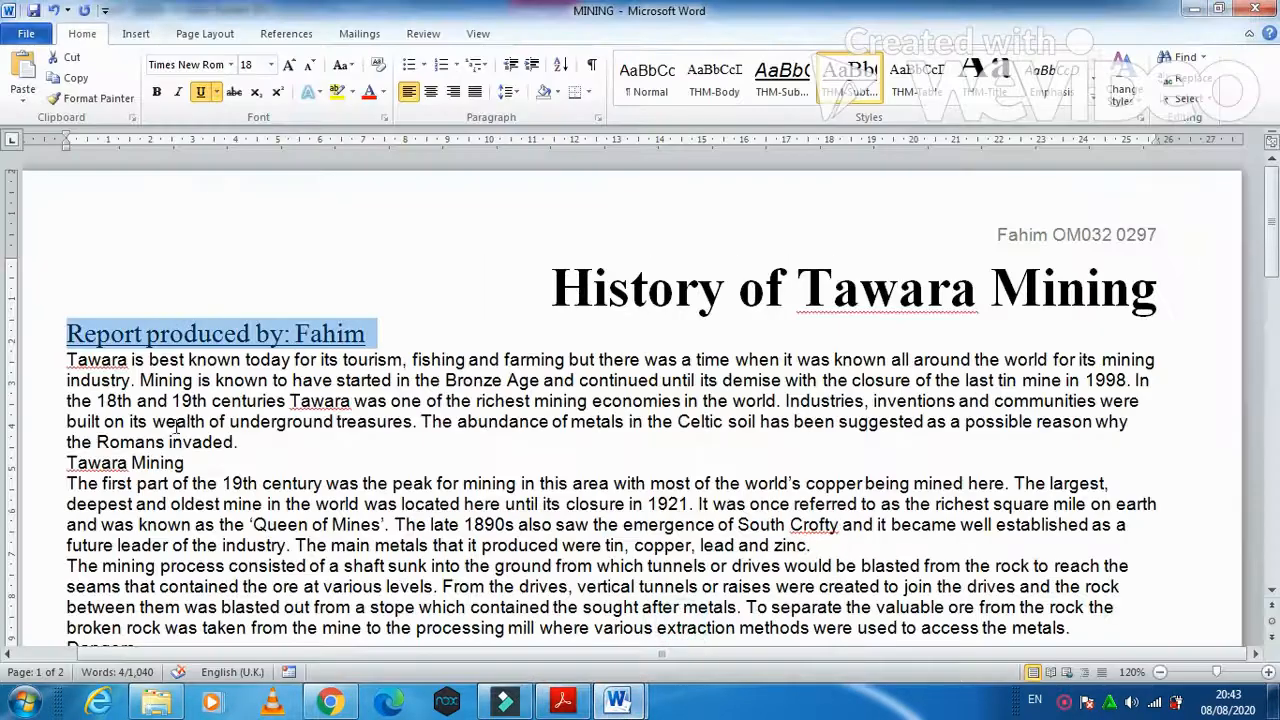
left_click_drag(62, 359, 747, 523)
left_click(730, 100)
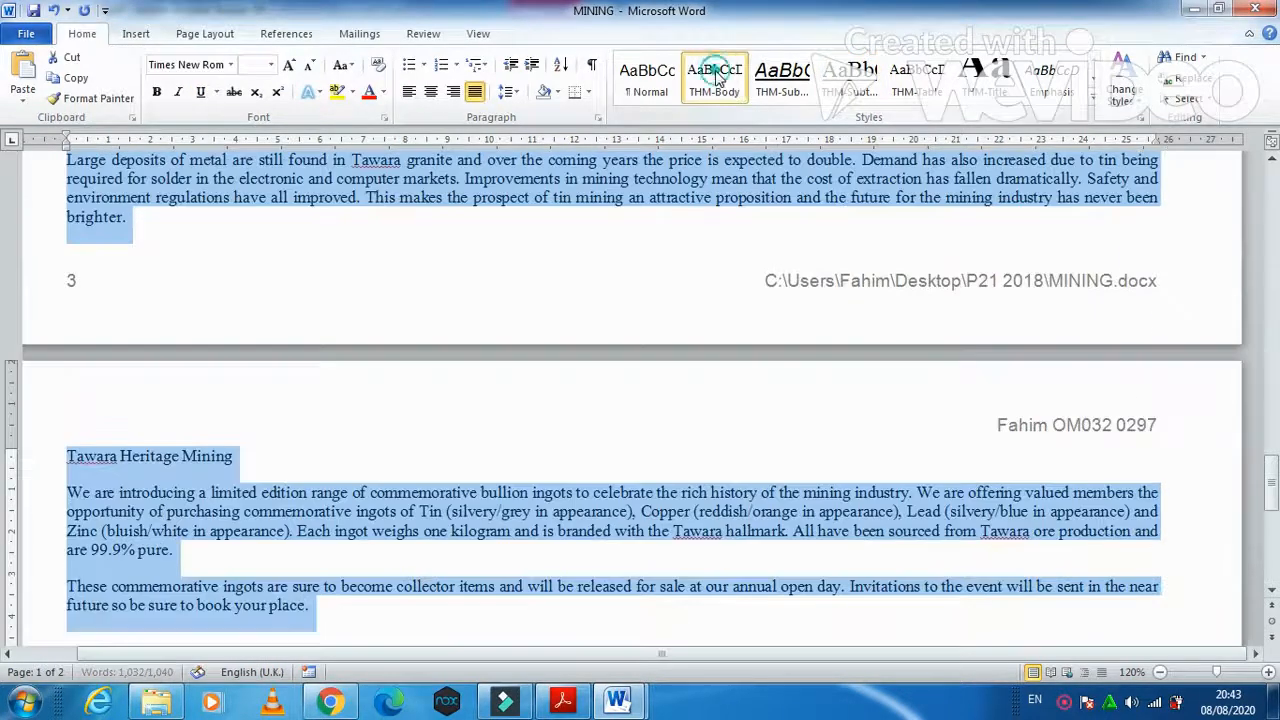
Step: Set the text from the Tawara Mining subheading to the end into two equal columns using the Columns dialog
key("alt+Tab")
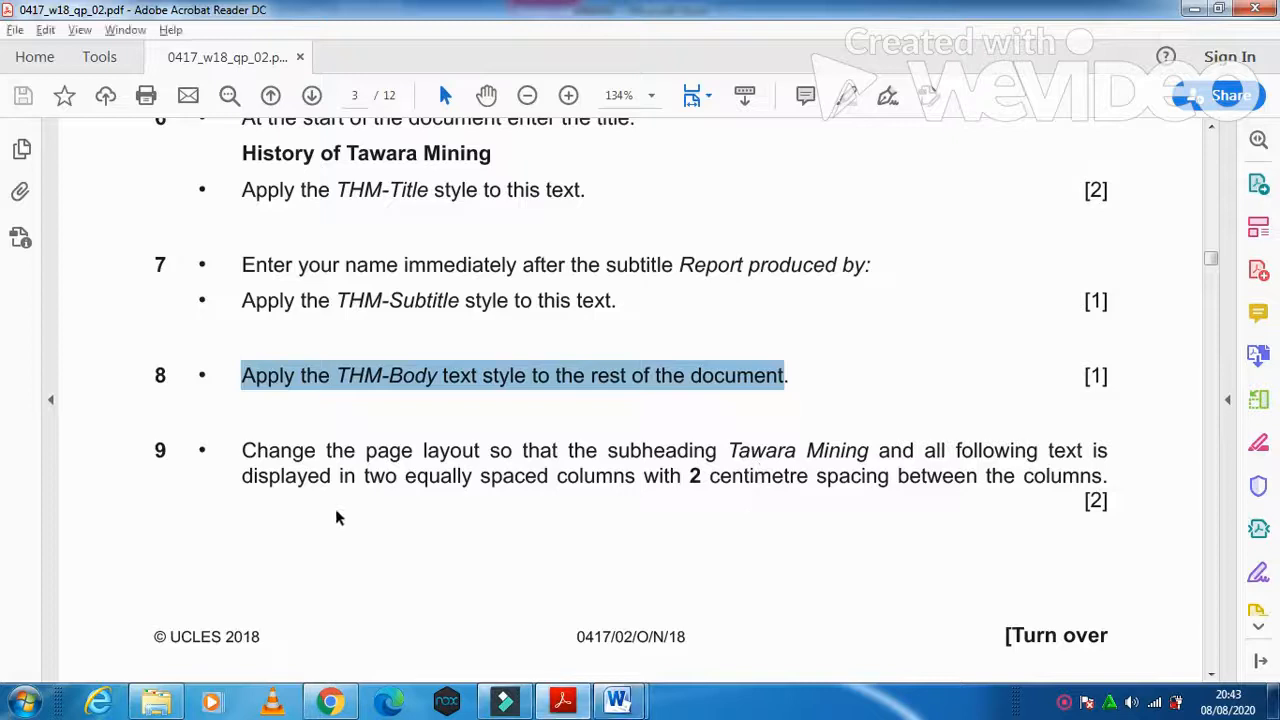
left_click_drag(241, 451, 879, 453)
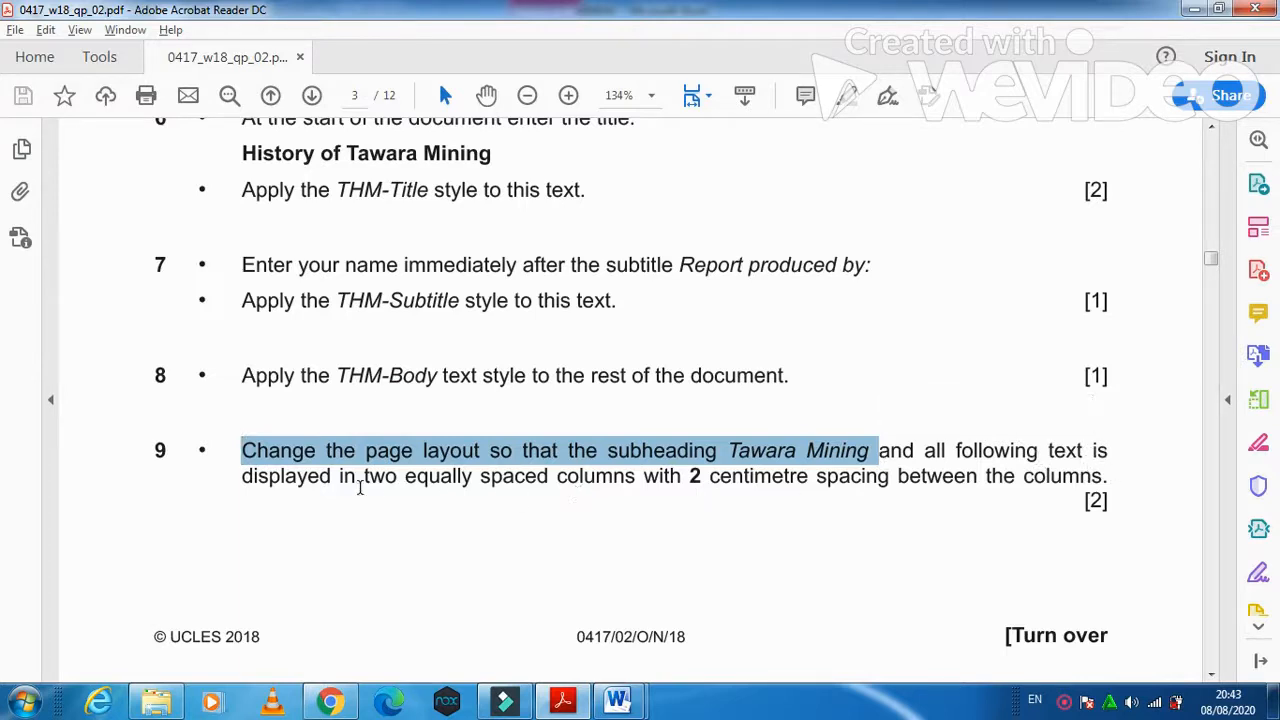
left_click_drag(384, 484, 716, 490)
key("alt+Tab")
left_click_drag(1272, 485, 1266, 190)
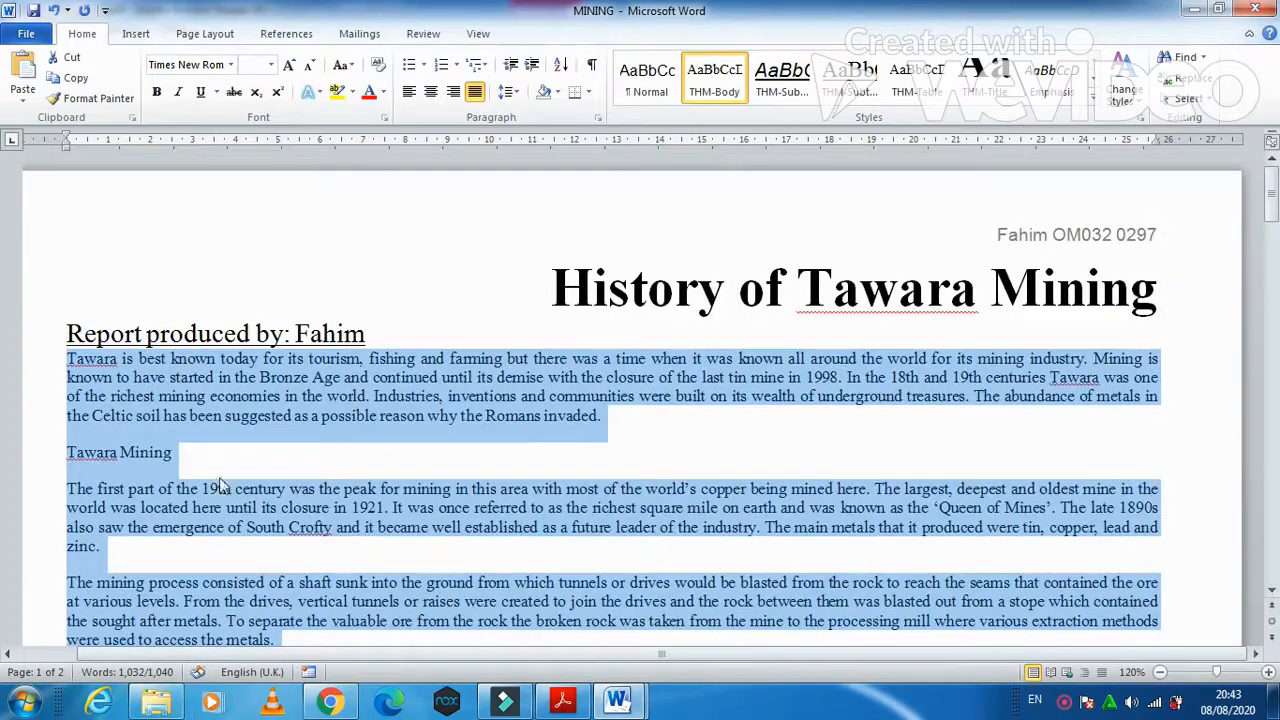
left_click(183, 418)
left_click_drag(66, 452, 500, 655)
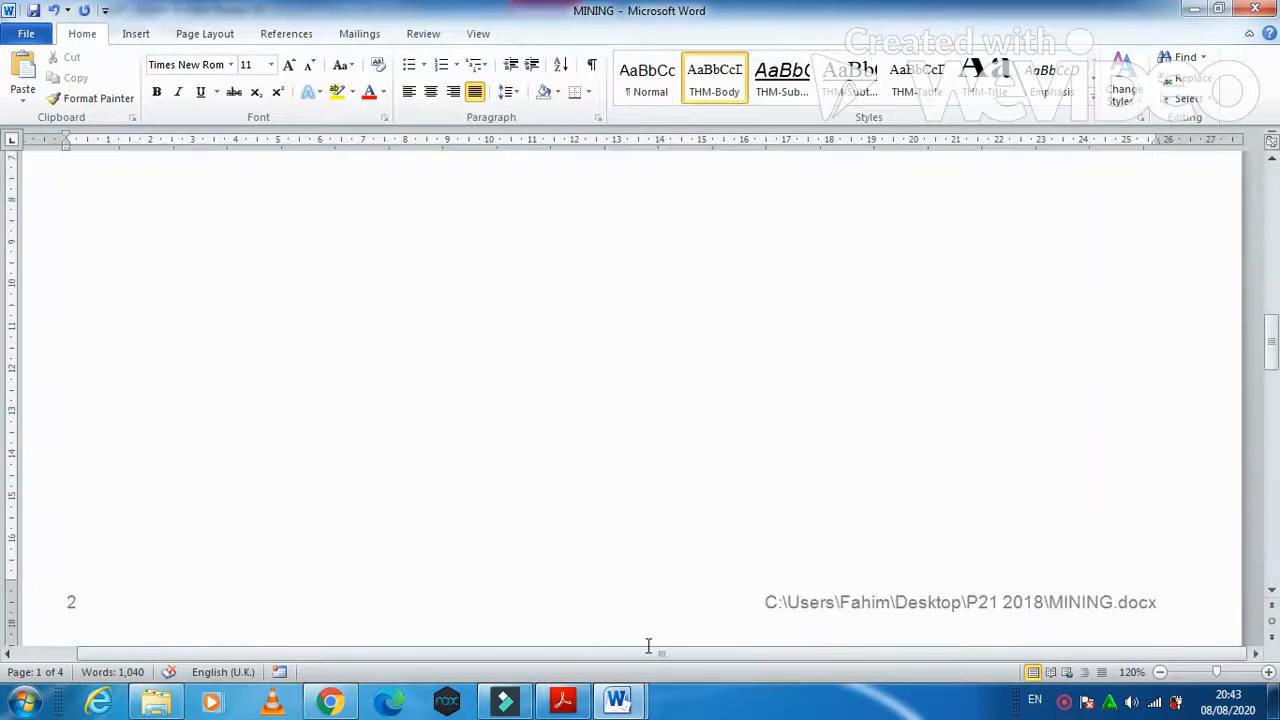
left_click_drag(648, 646, 724, 266)
left_click_drag(746, 631, 721, 387)
left_click_drag(672, 184, 520, 520)
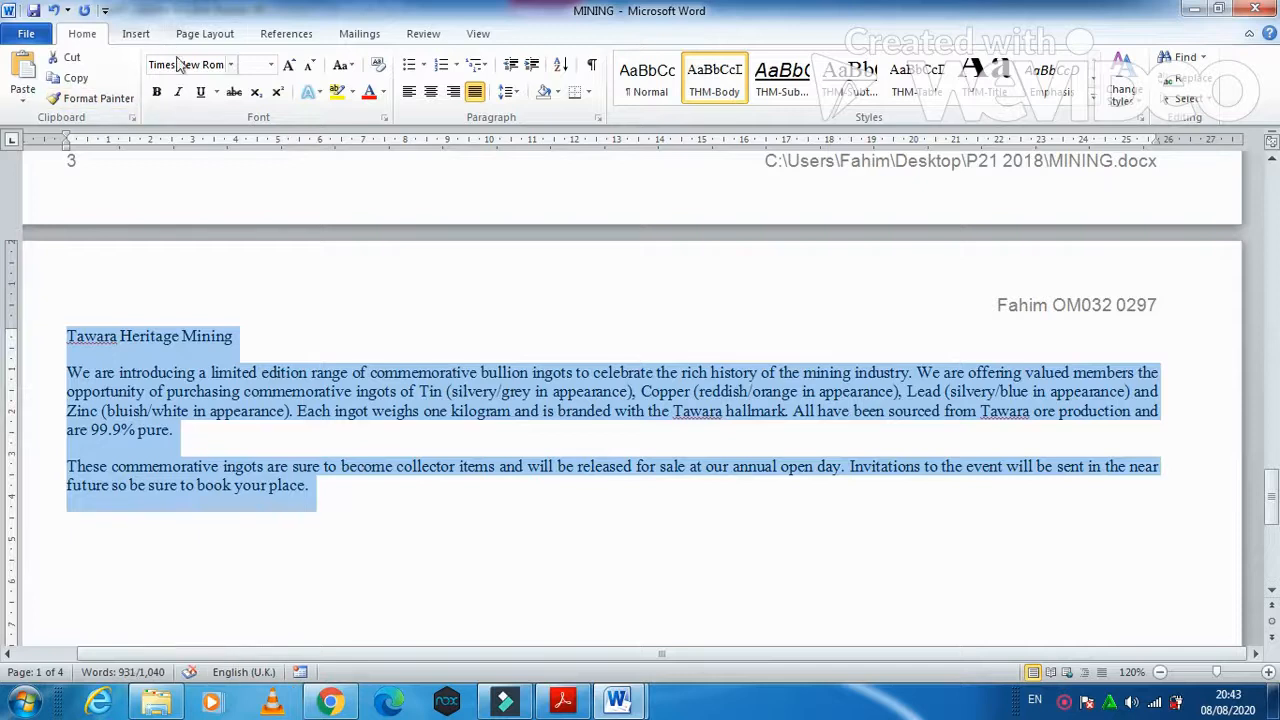
left_click(204, 33)
left_click(284, 80)
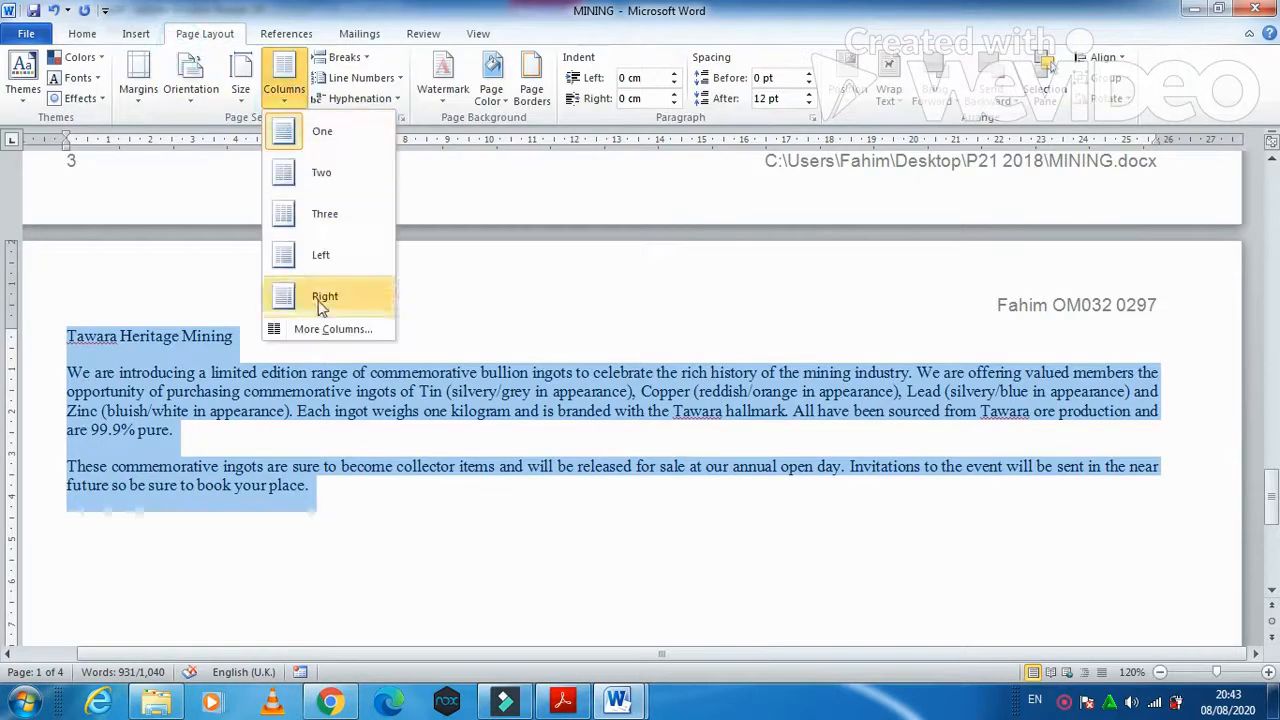
left_click(318, 330)
left_click(570, 238)
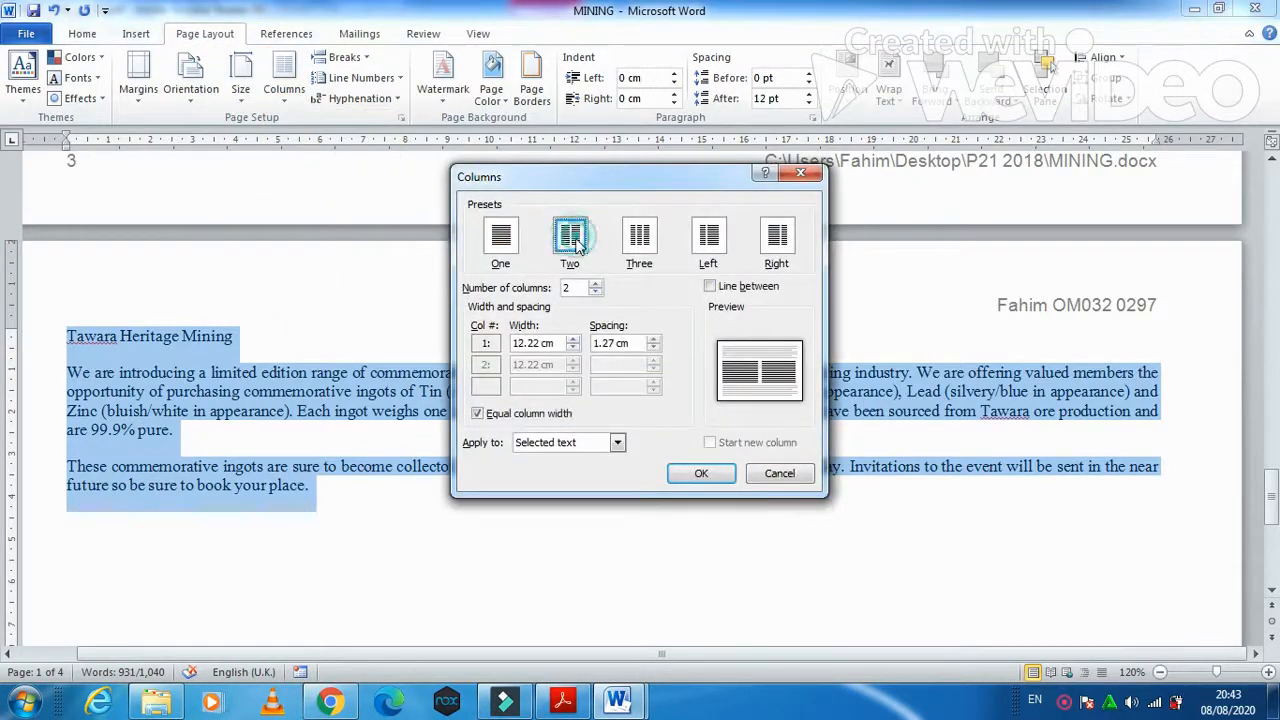
double_click(615, 343)
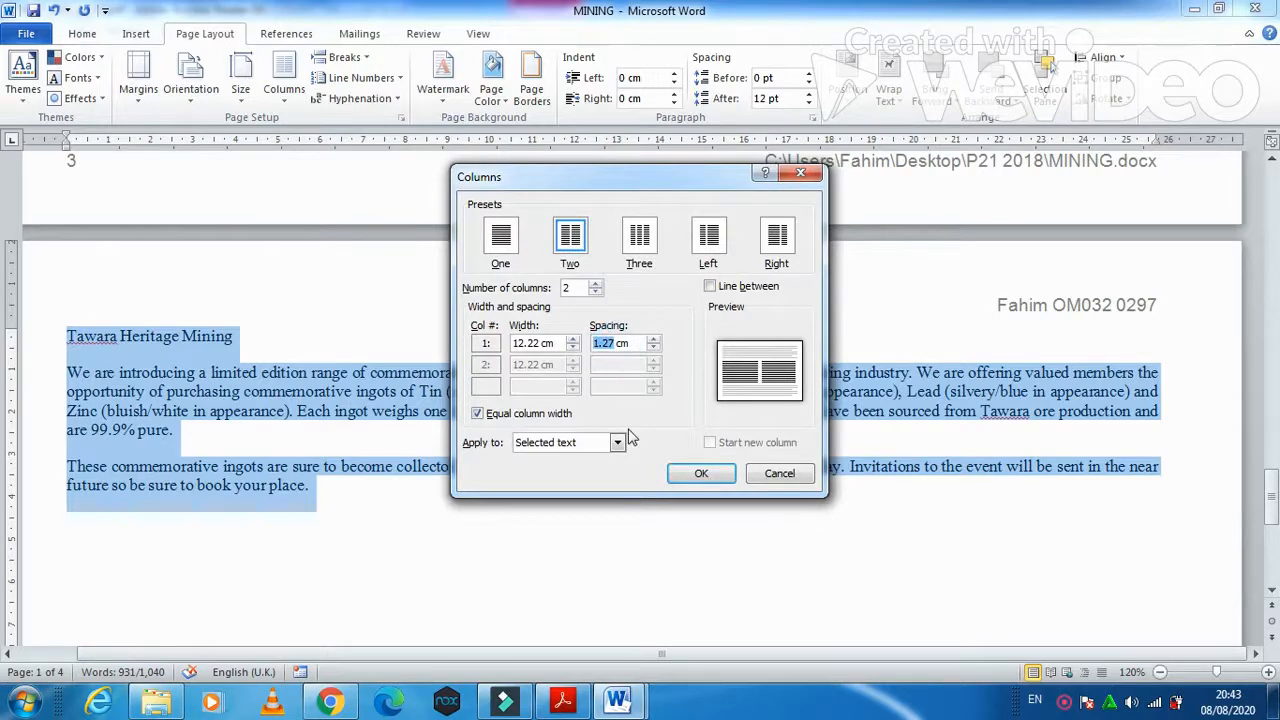
key("alt+Tab")
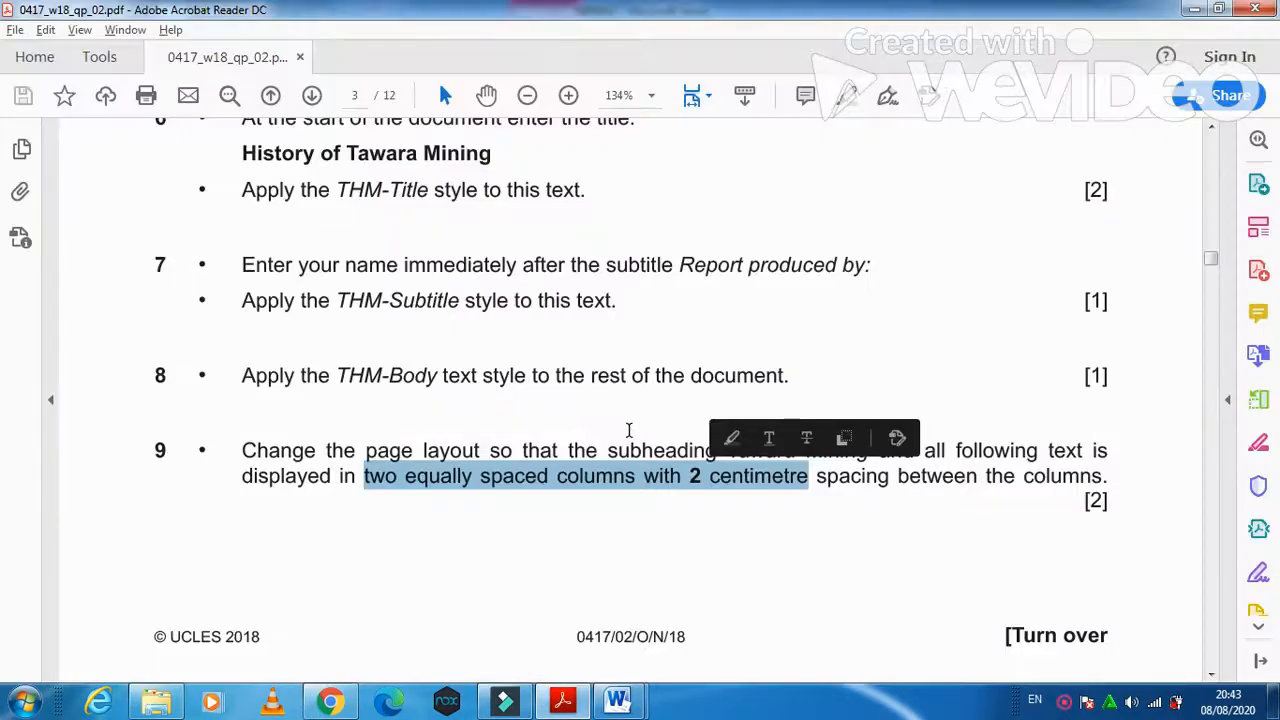
key("alt+Tab")
left_click(701, 473)
Step: Remove the break before the paragraph starting 'Several minor revivals', keeping it as a separate paragraph
left_click_drag(1273, 541, 1255, 172)
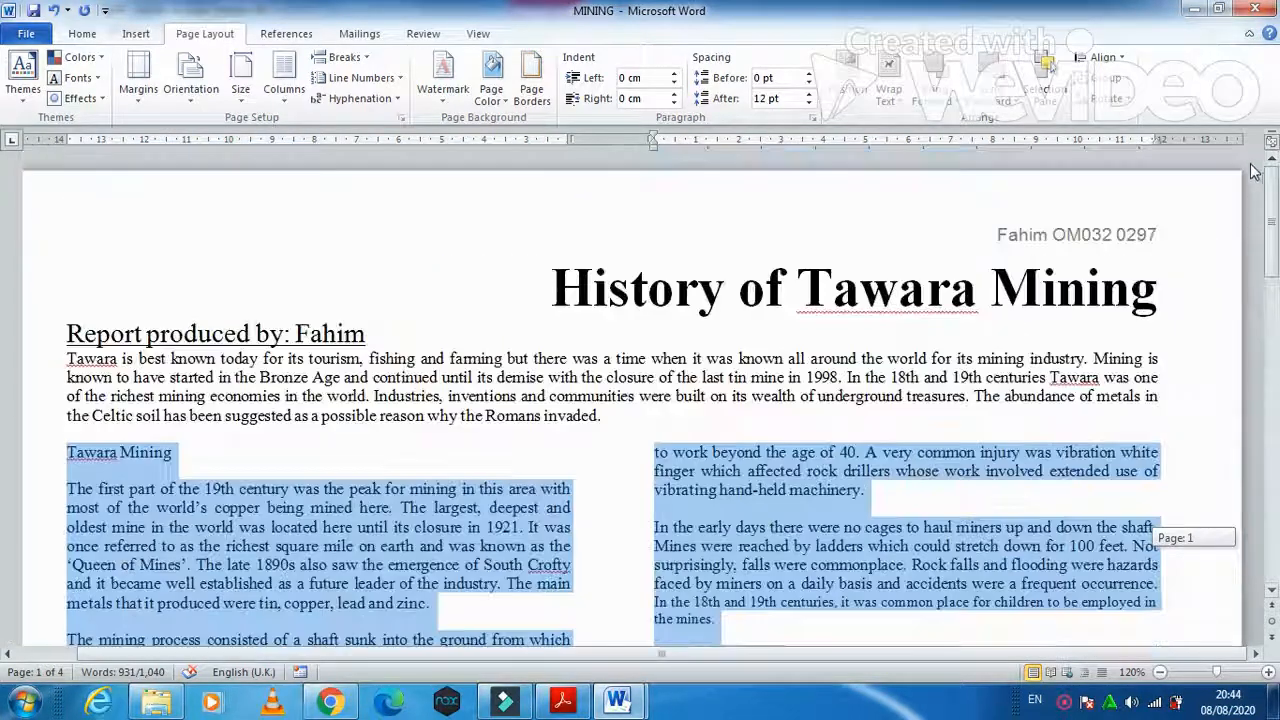
key("alt+Tab")
key("alt+Tab")
left_click_drag(1271, 230, 533, 514)
key("Left")
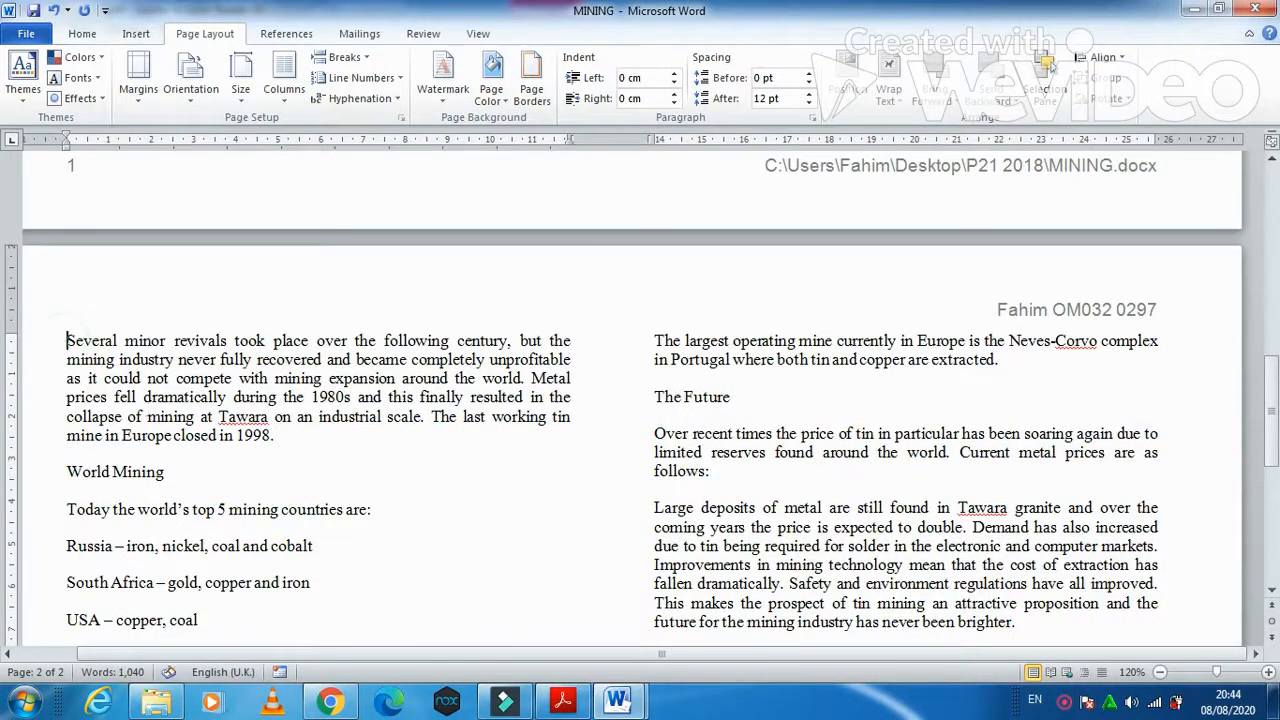
key("BackSpace")
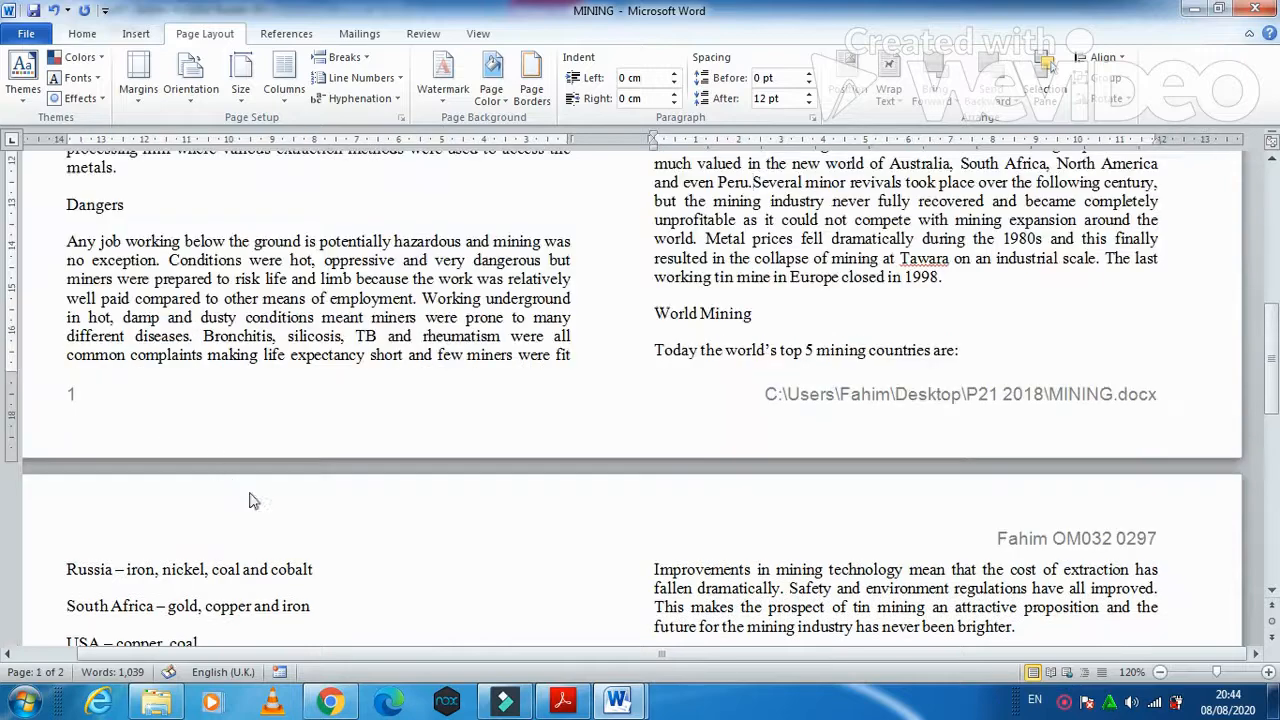
key("Return")
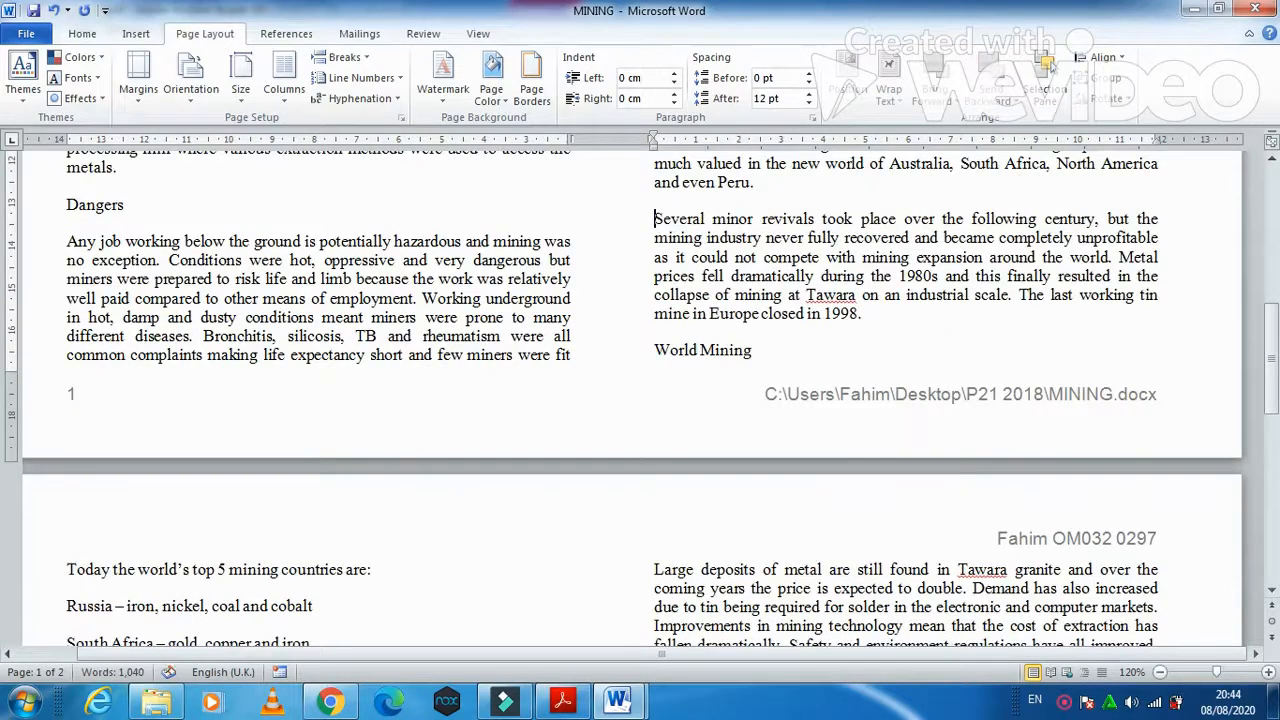
Step: Review the two-column layout and read the next task in the question paper
scroll(345, 535, "down", 15)
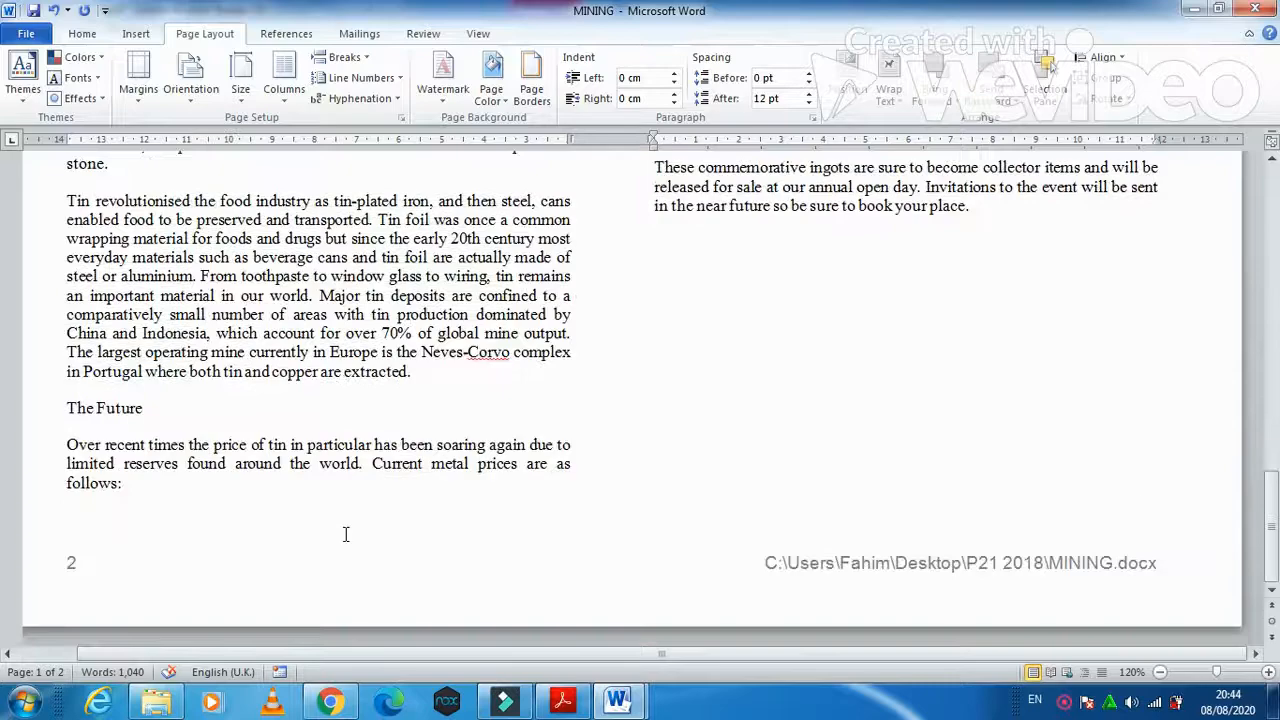
left_click_drag(1262, 492, 1250, 112)
left_click(562, 702)
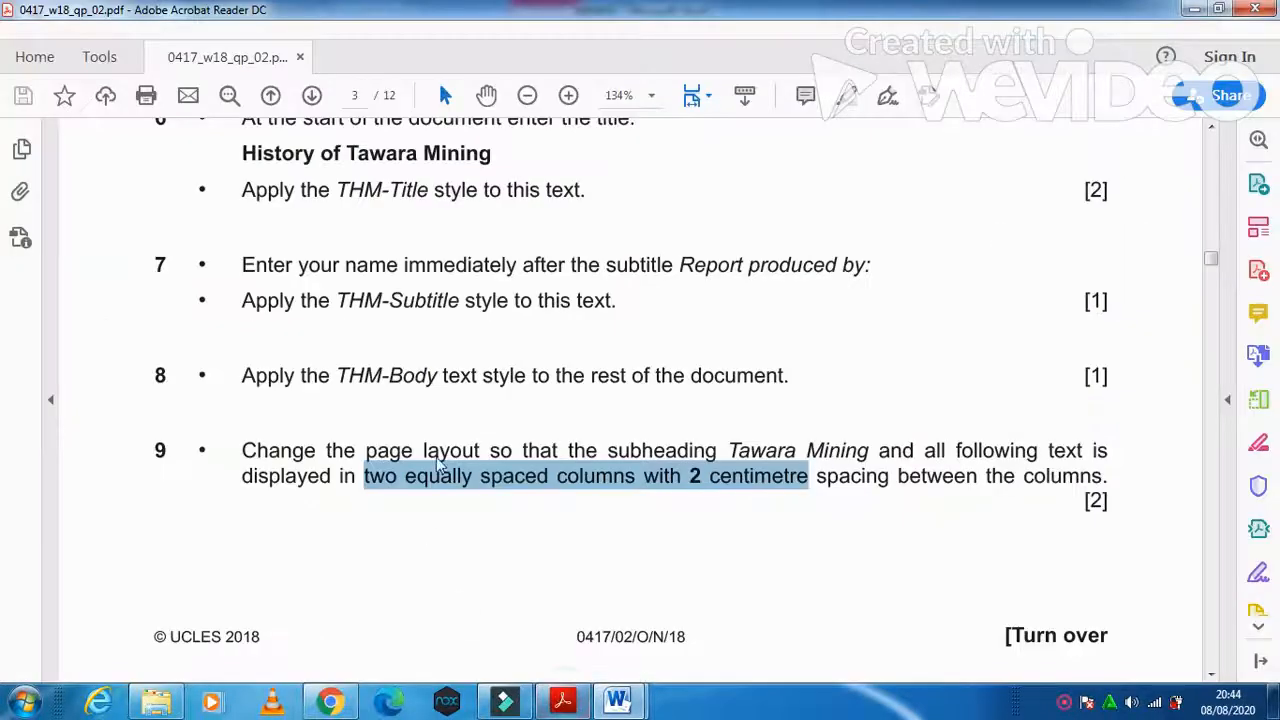
scroll(443, 457, "down", 6)
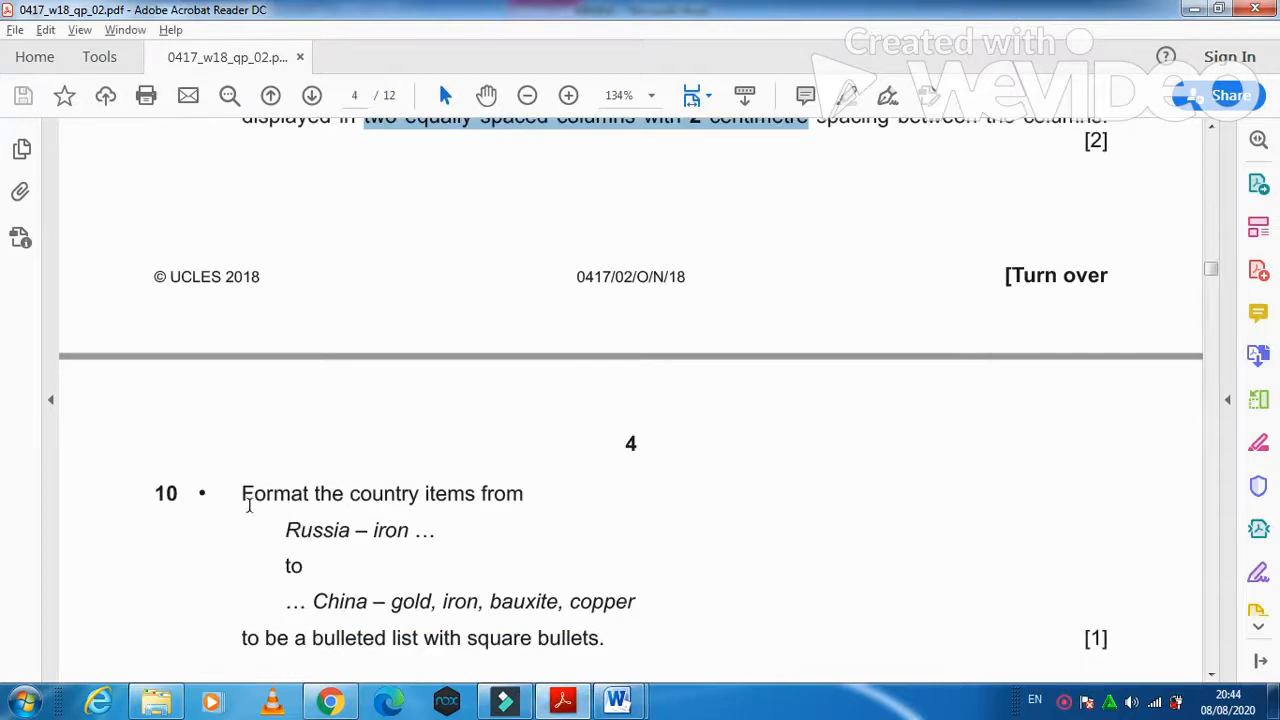
Step: Format the five country items from Russia to China as a bulleted list with square bullets
left_click_drag(240, 492, 614, 609)
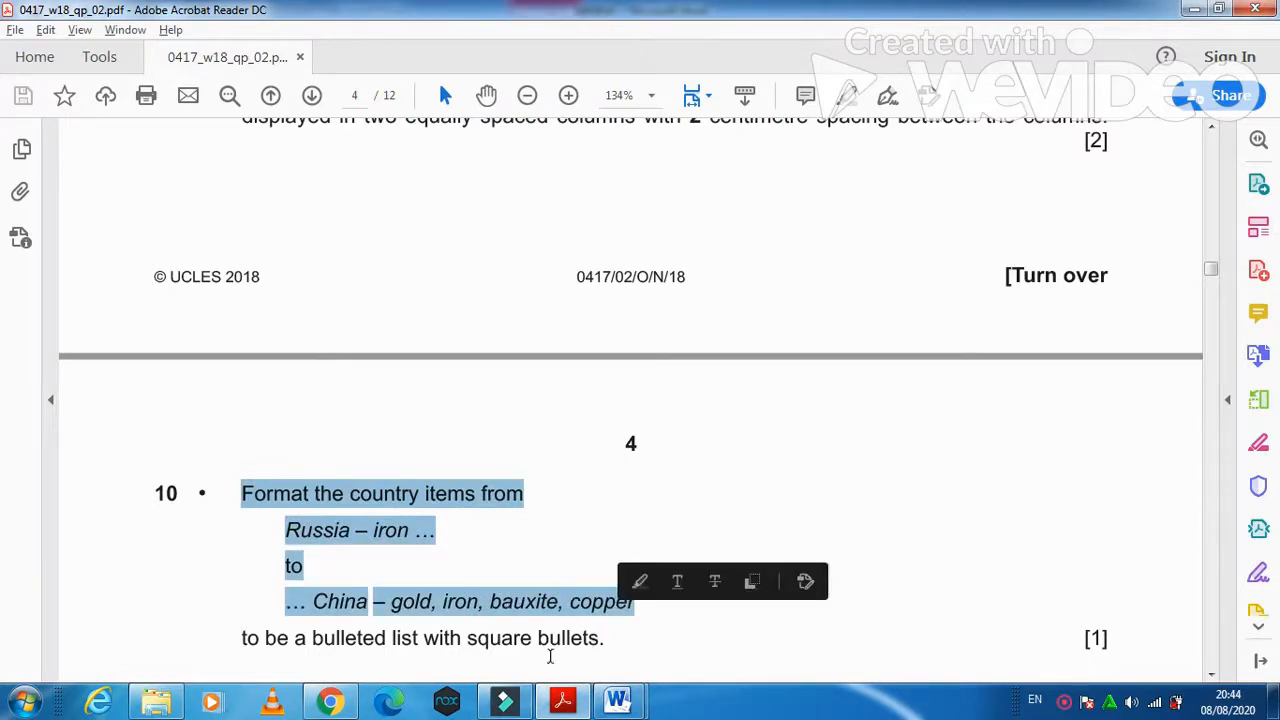
scroll(351, 646, "down", 3)
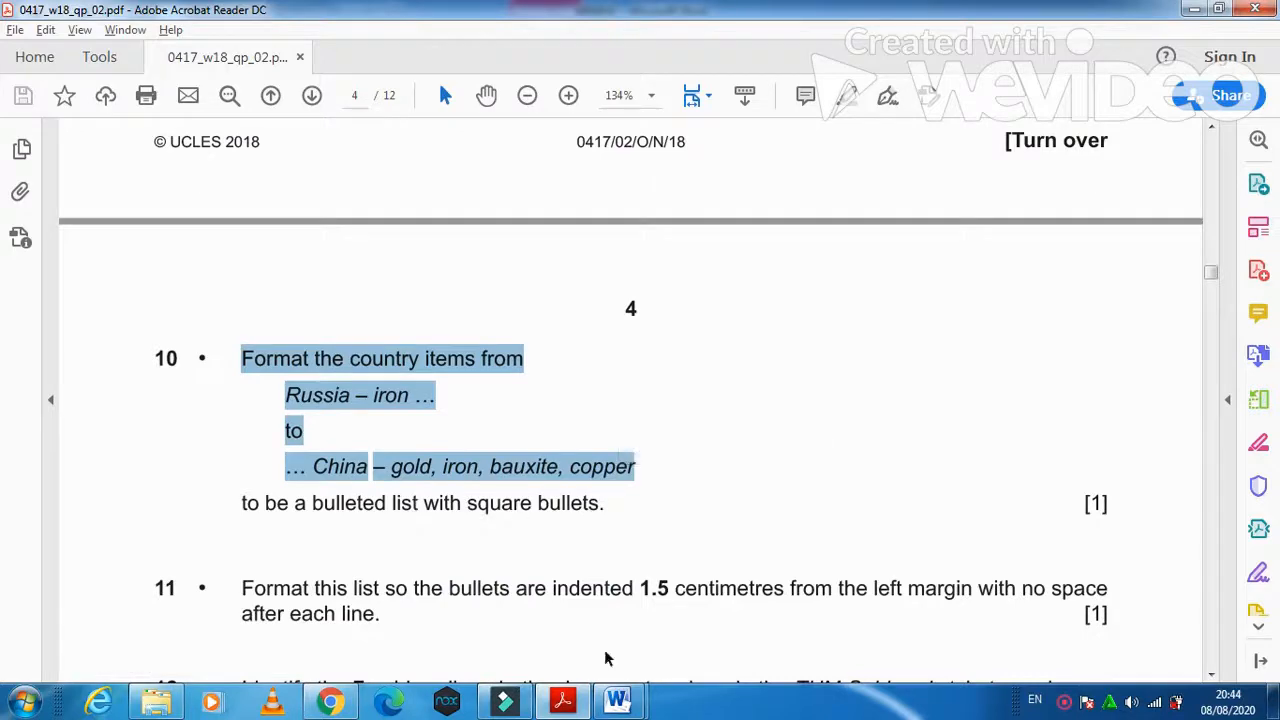
mouse_move(617, 702)
left_click(690, 632)
left_click_drag(1276, 262, 1277, 458)
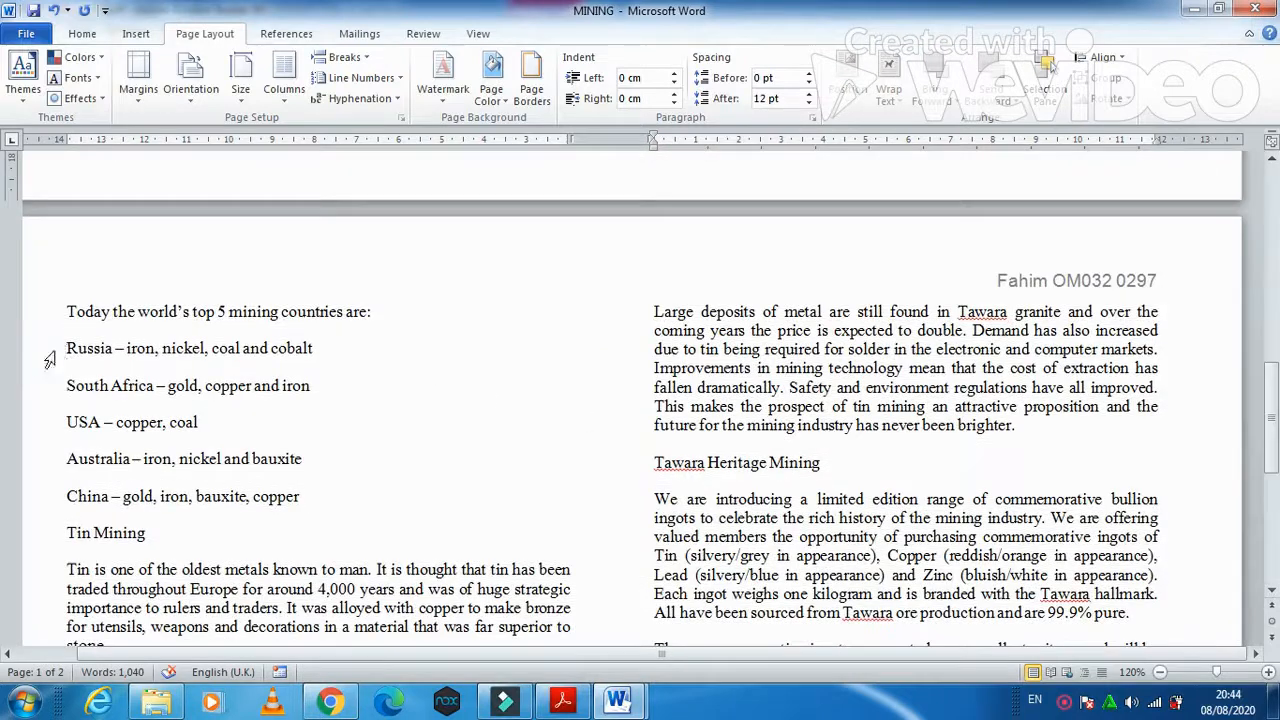
left_click_drag(66, 348, 313, 502)
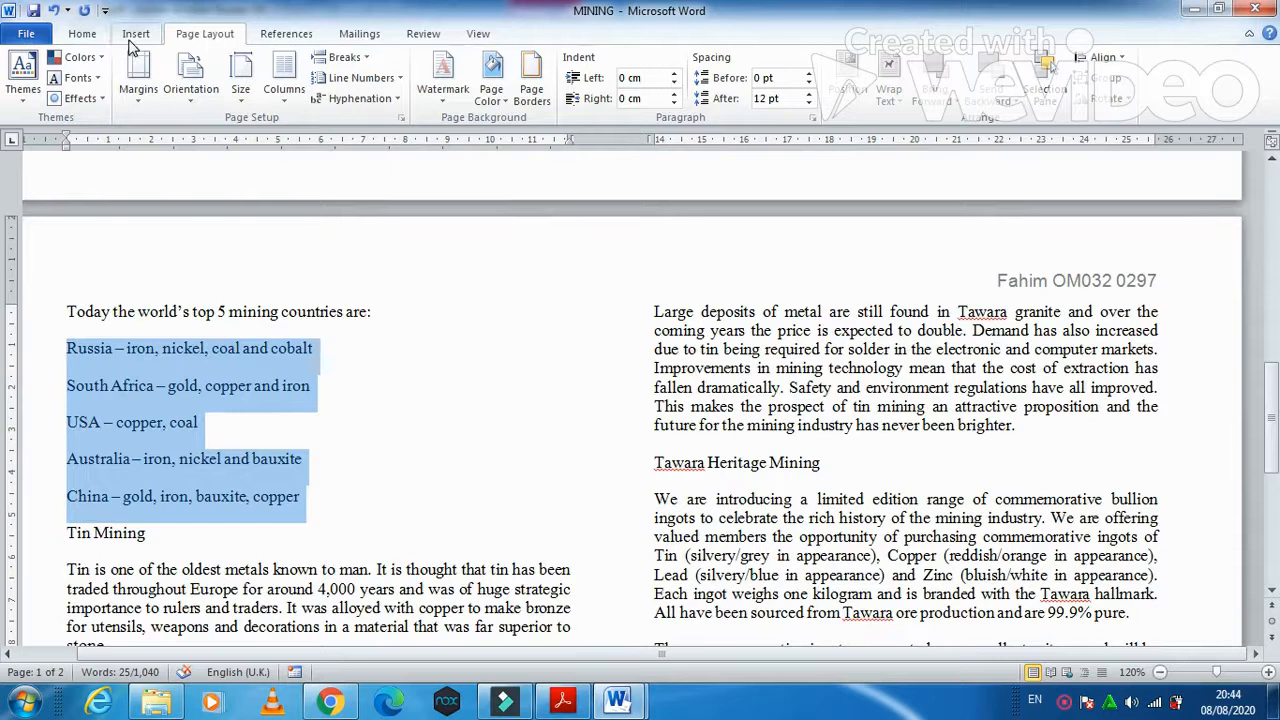
left_click(82, 34)
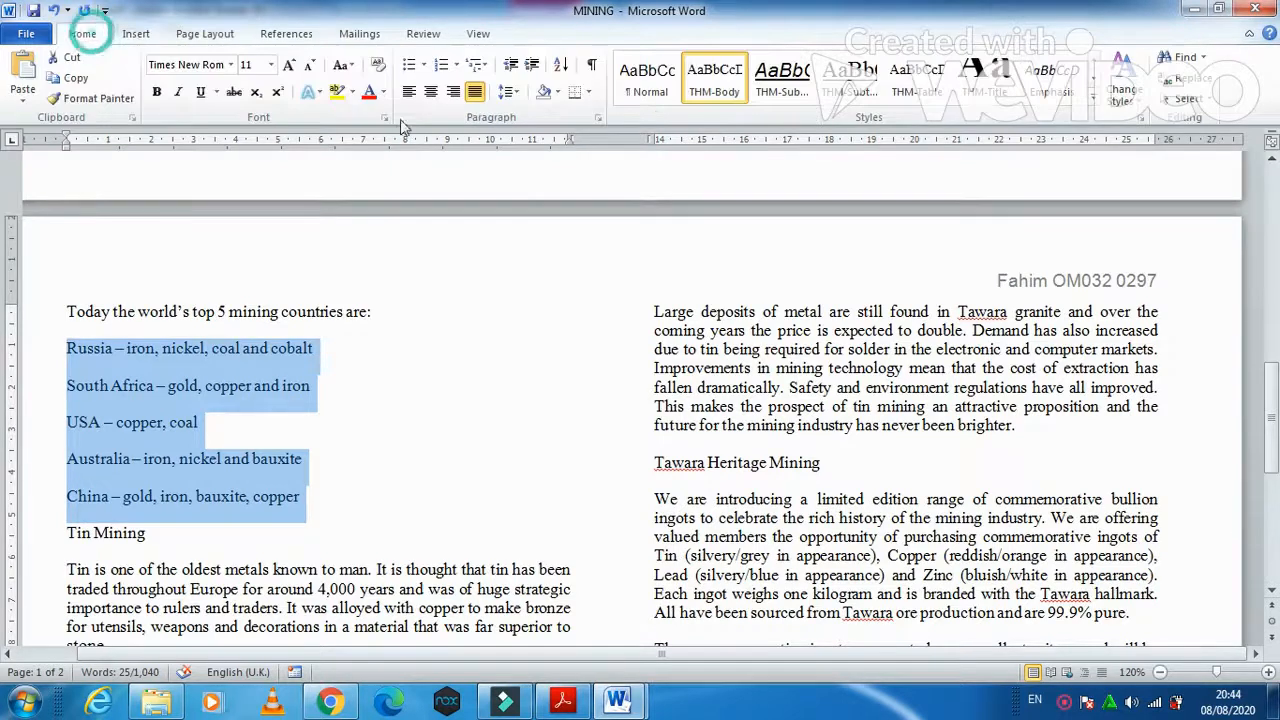
left_click(424, 66)
left_click(560, 118)
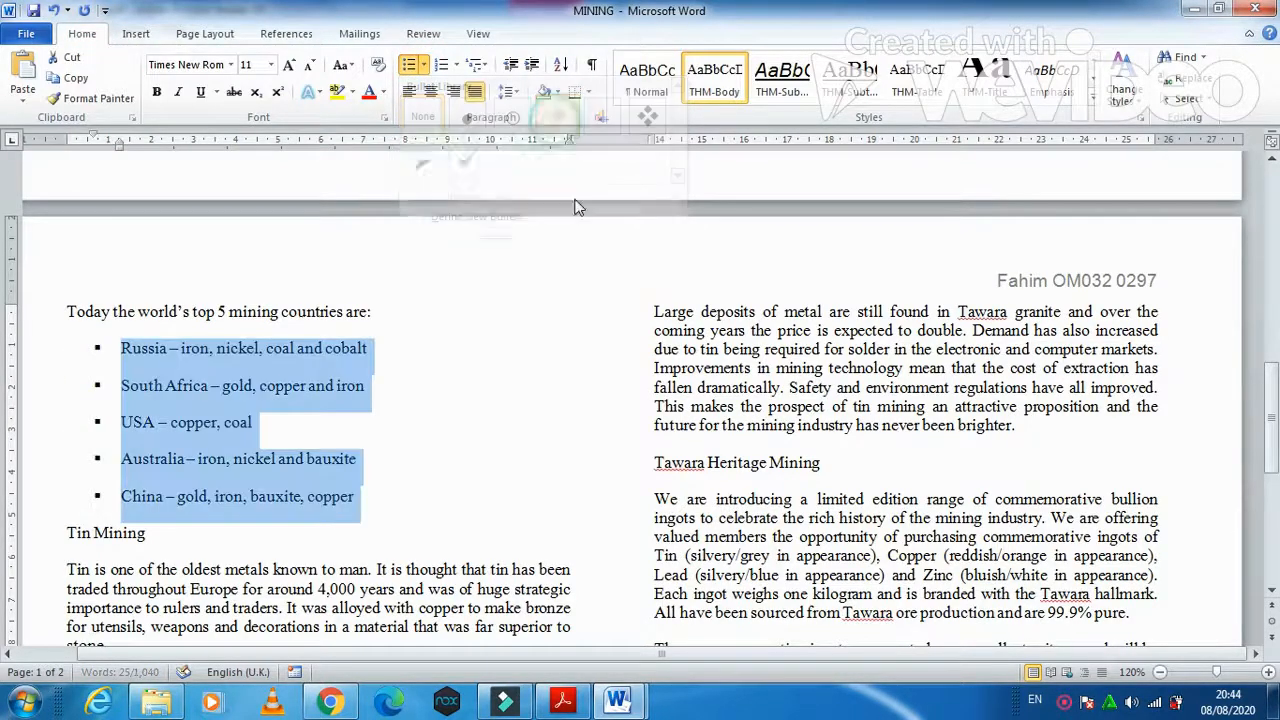
Step: Set the bulleted list's bullet position to 1.5 cm from the left margin using Adjust List Indents
left_click(612, 706)
scroll(441, 523, "down", 3)
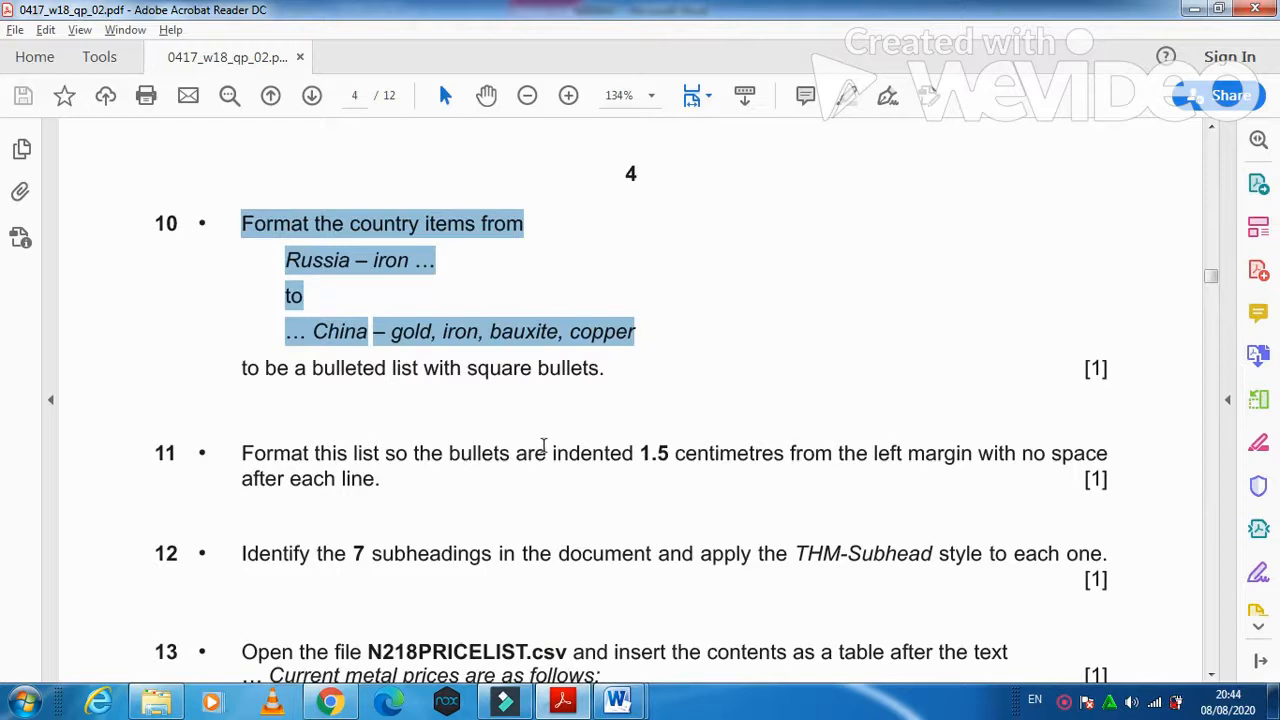
left_click_drag(551, 457, 954, 477)
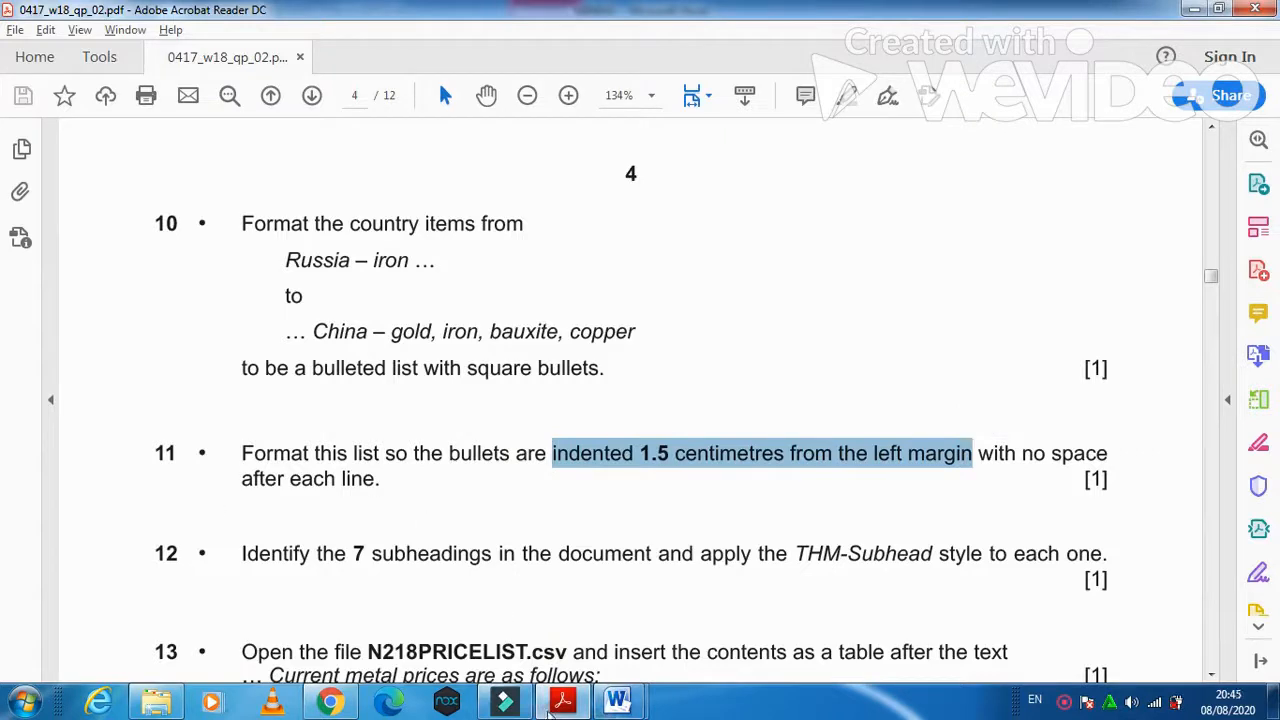
mouse_move(617, 700)
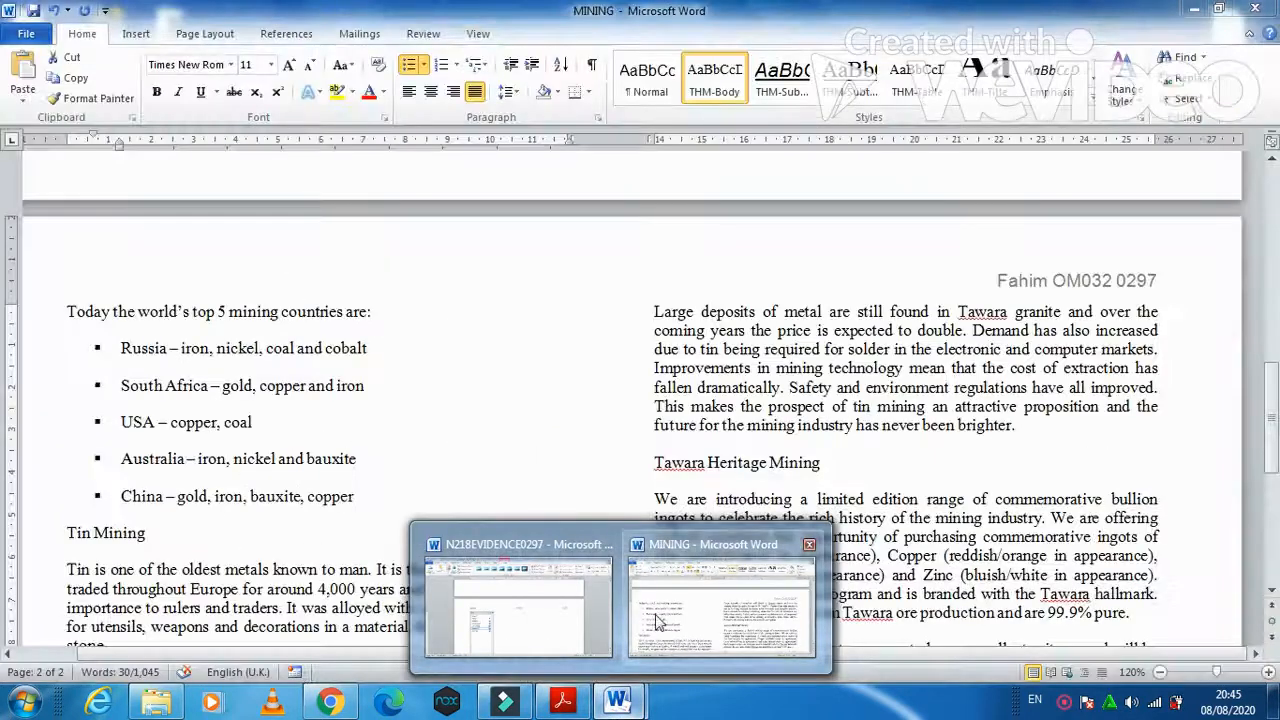
left_click(655, 622)
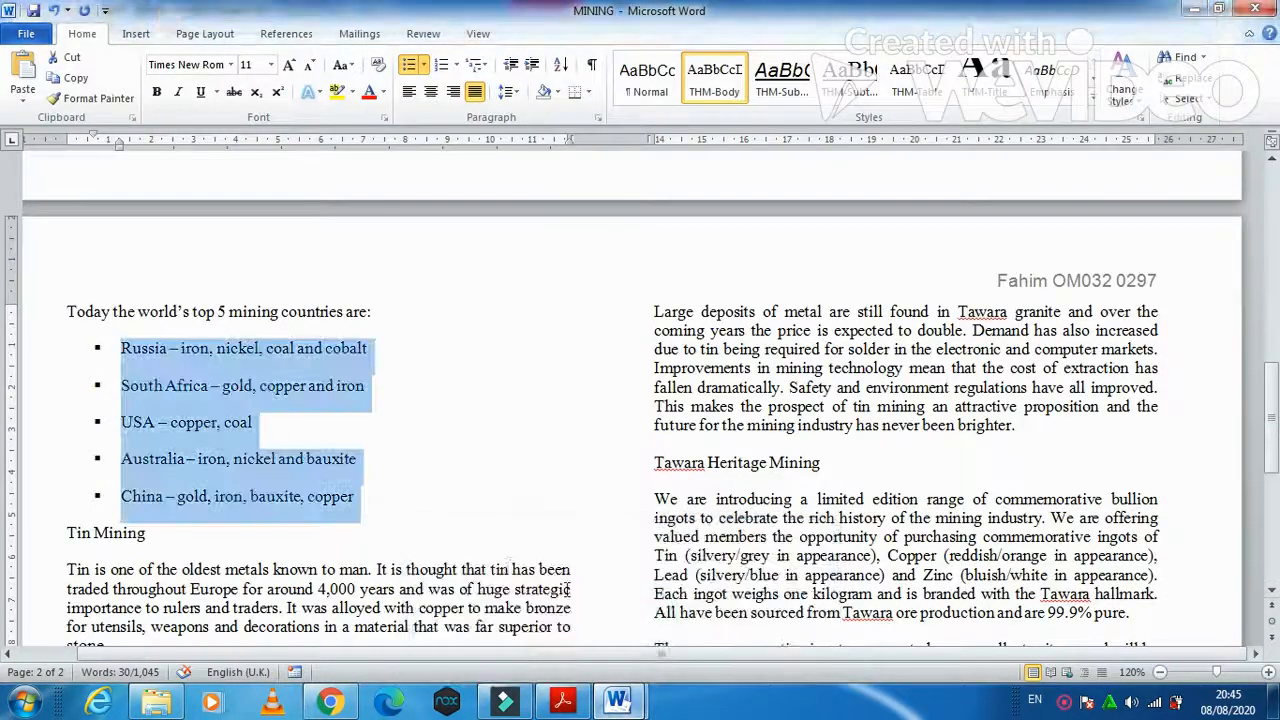
right_click(220, 393)
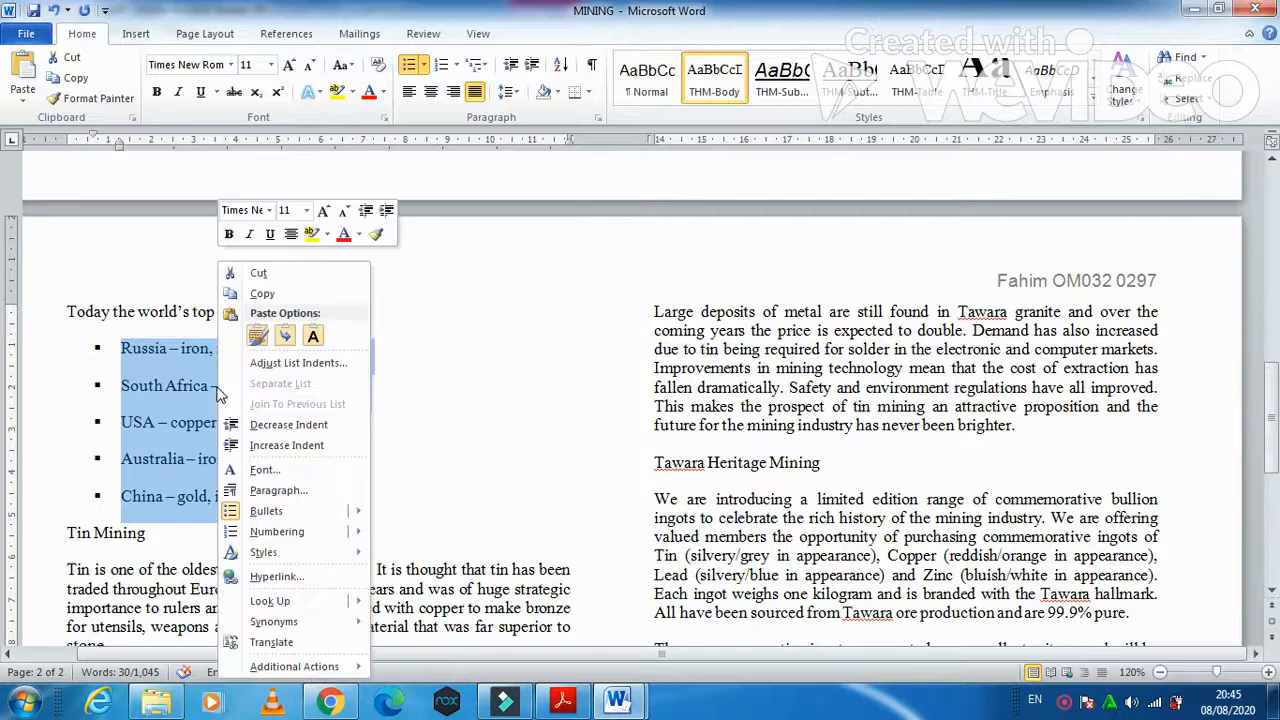
left_click(318, 363)
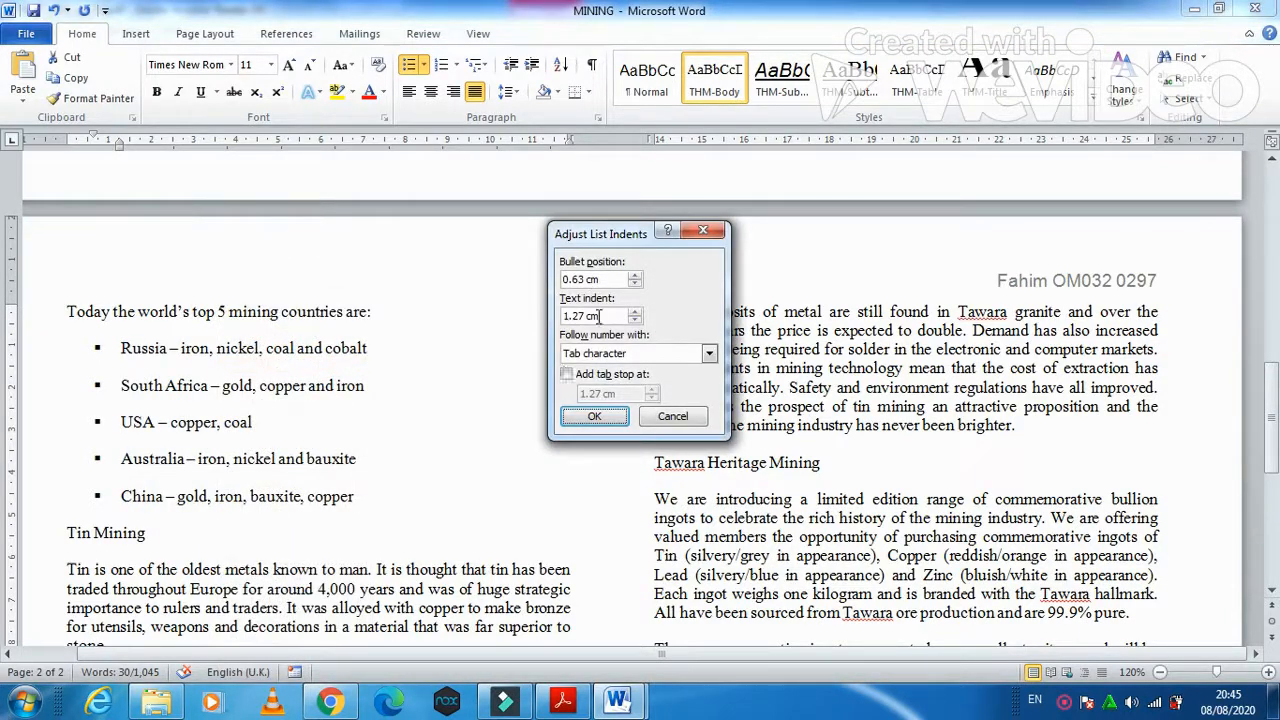
double_click(587, 280)
type("1")
left_click(614, 420)
Step: Remove the spacing after each line of the bulleted list in the Paragraph settings
right_click(369, 384)
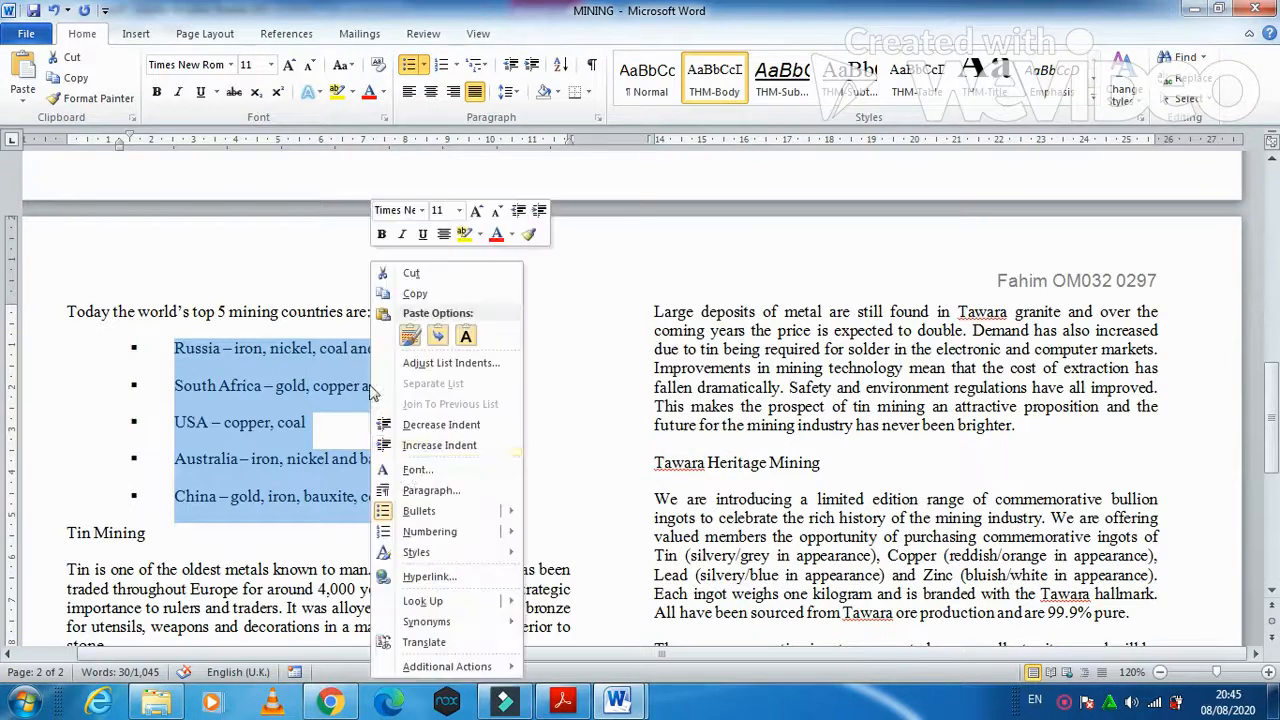
left_click(455, 489)
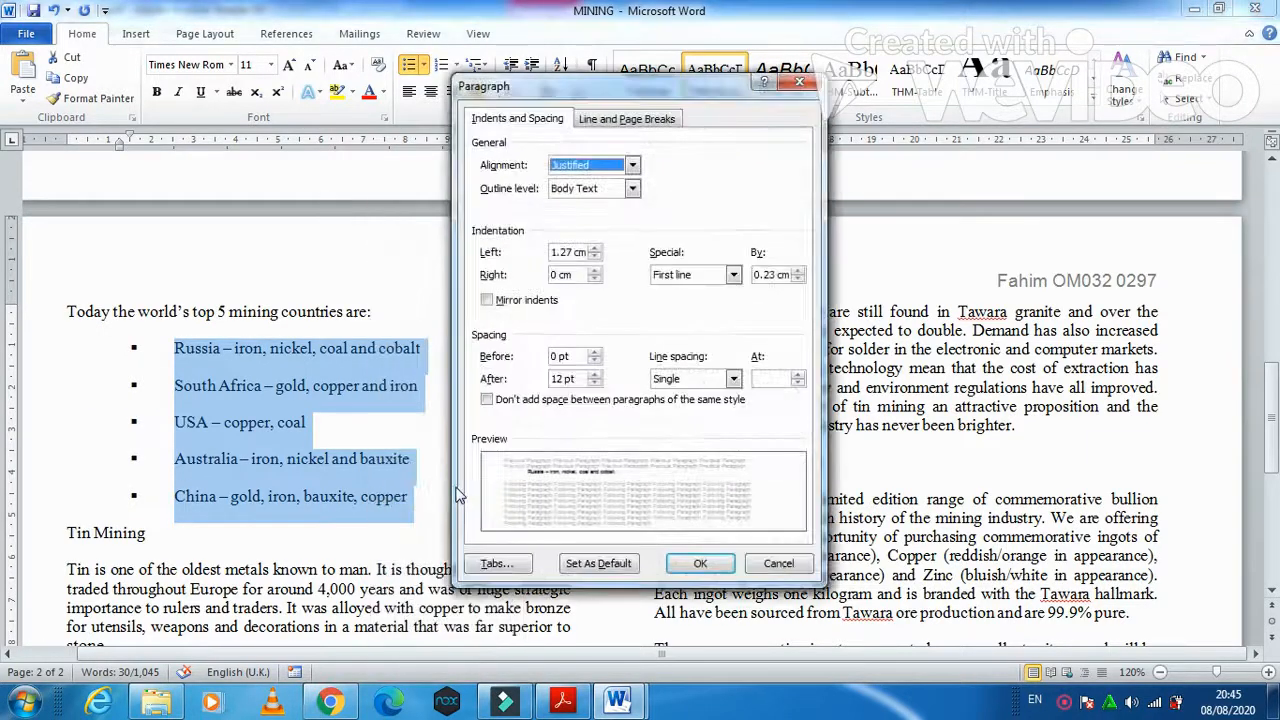
left_click_drag(563, 378, 548, 380)
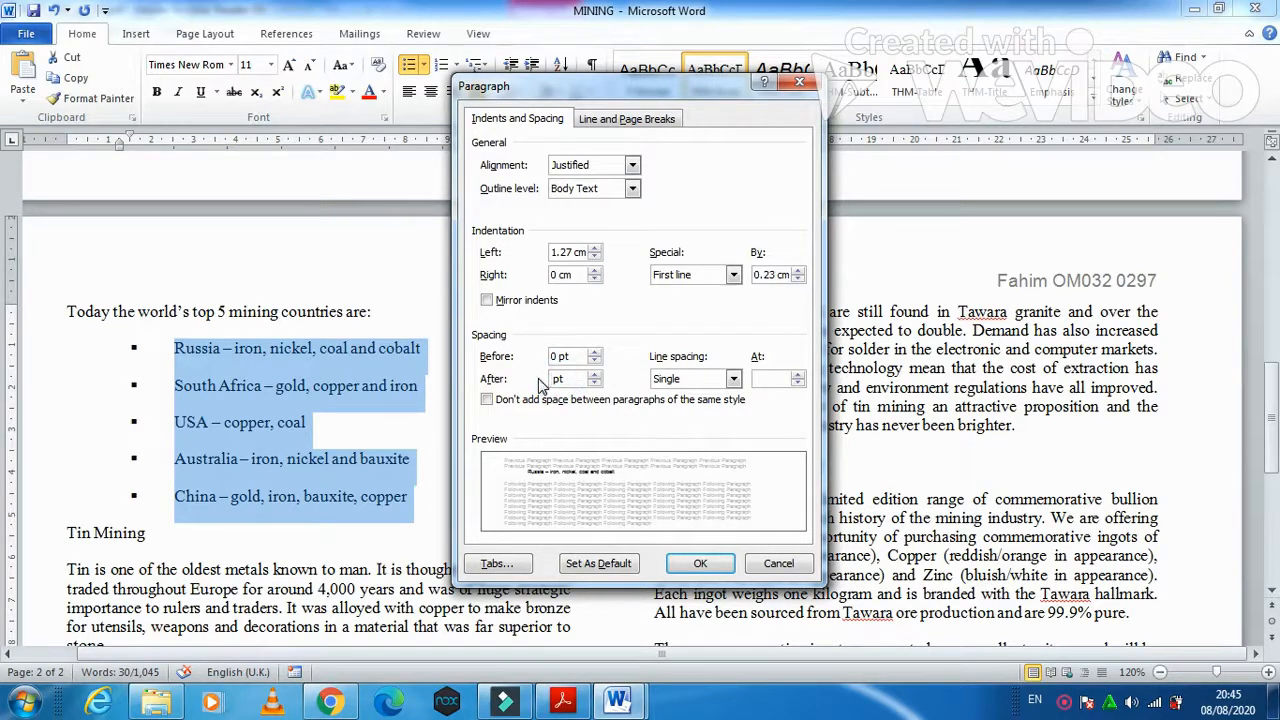
left_click(700, 564)
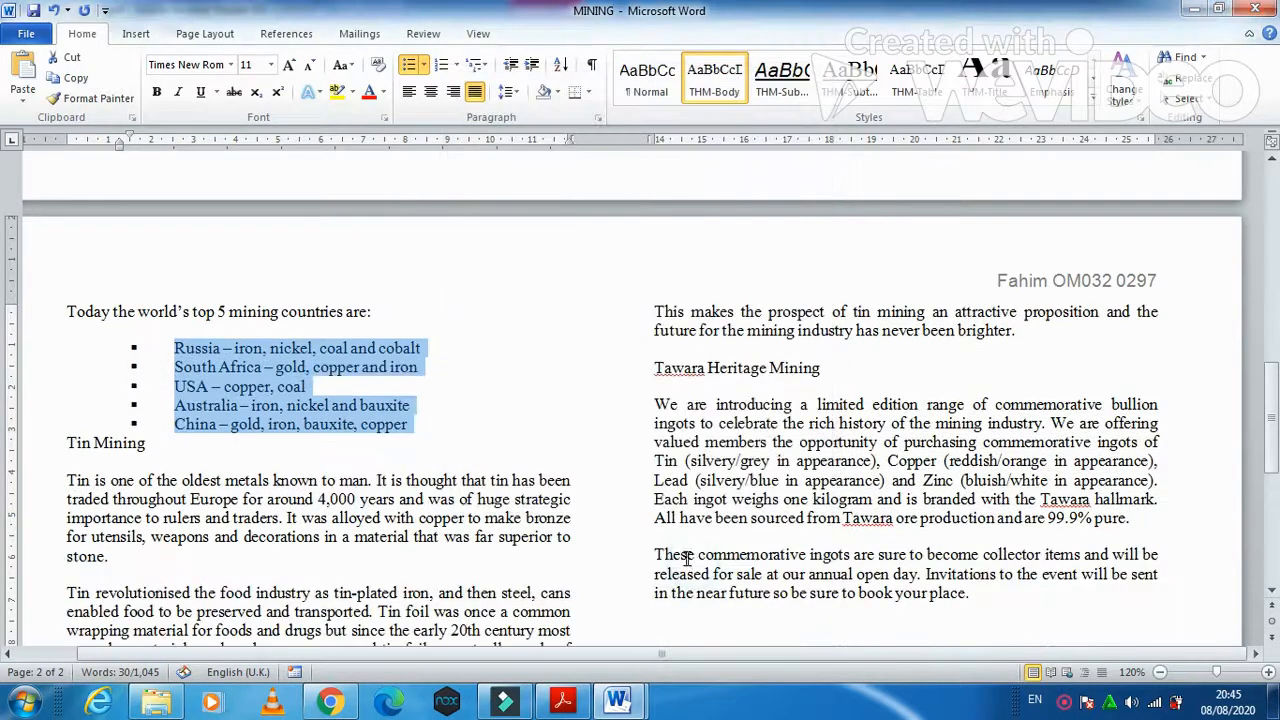
Step: Select the seven subheadings, from Tawara Mining to The Future, and apply the THM-Subhead style to them
left_click(565, 704)
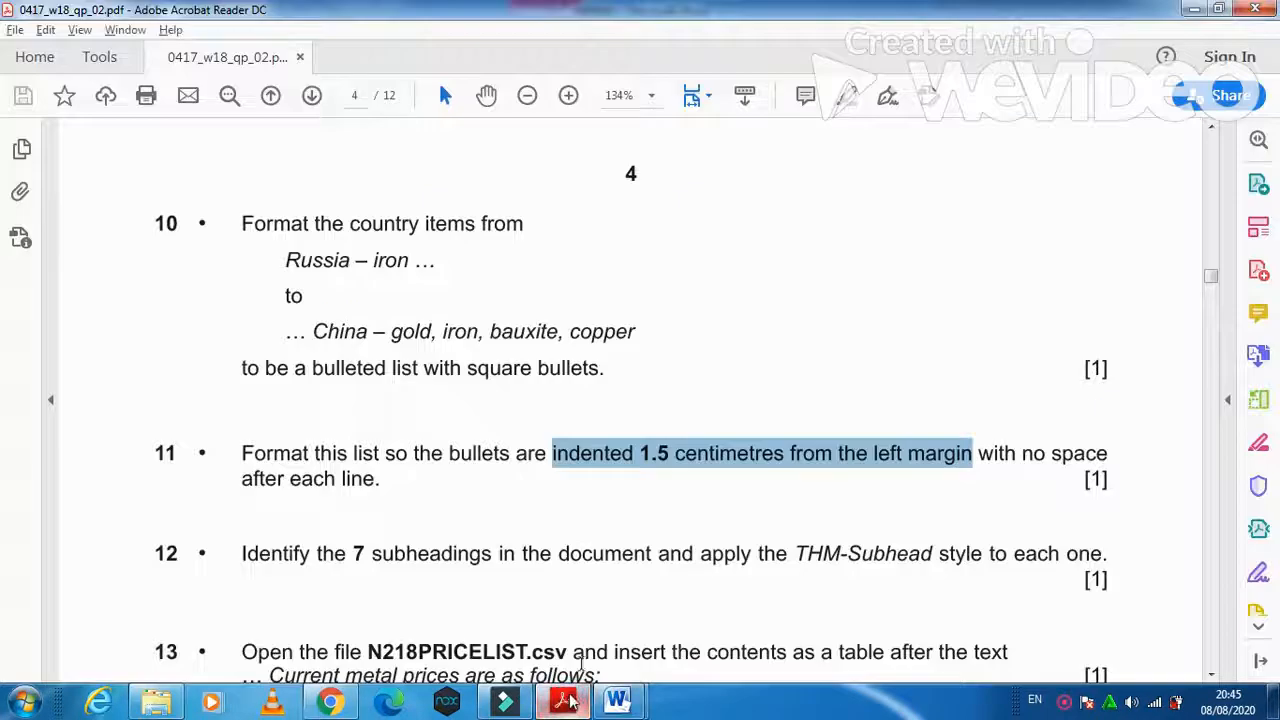
scroll(595, 537, "down", 2)
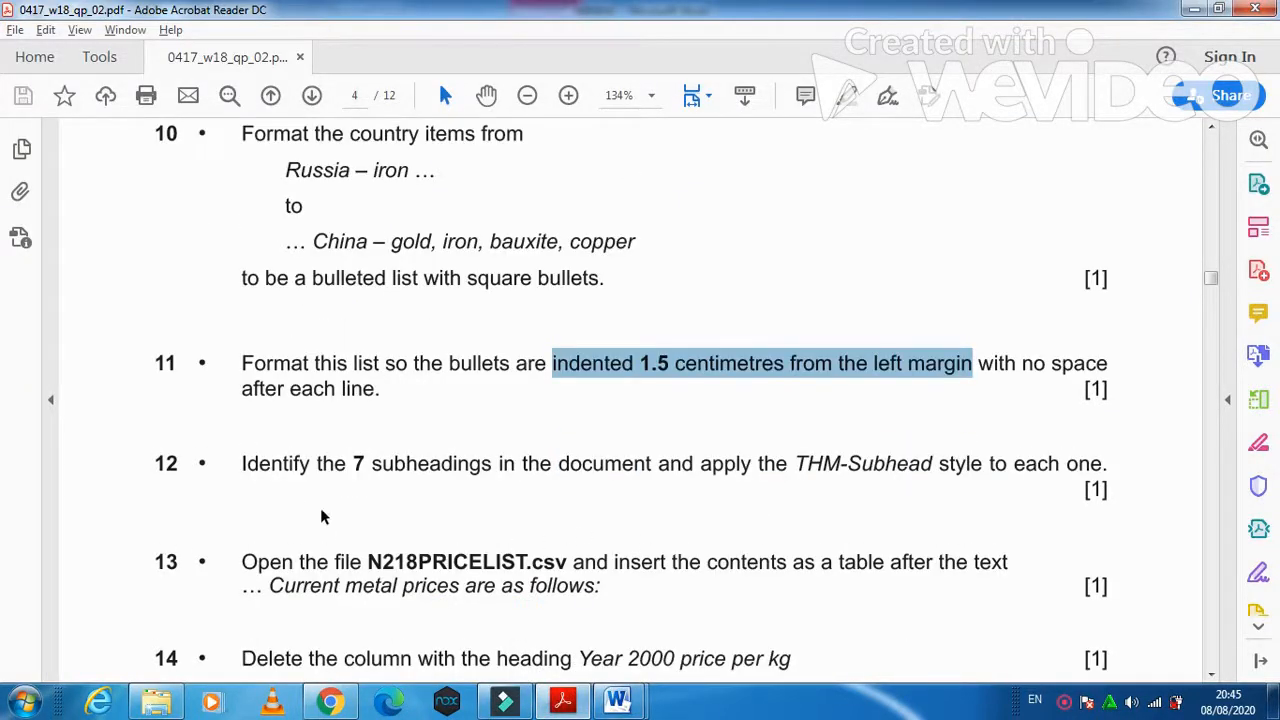
left_click_drag(349, 466, 800, 482)
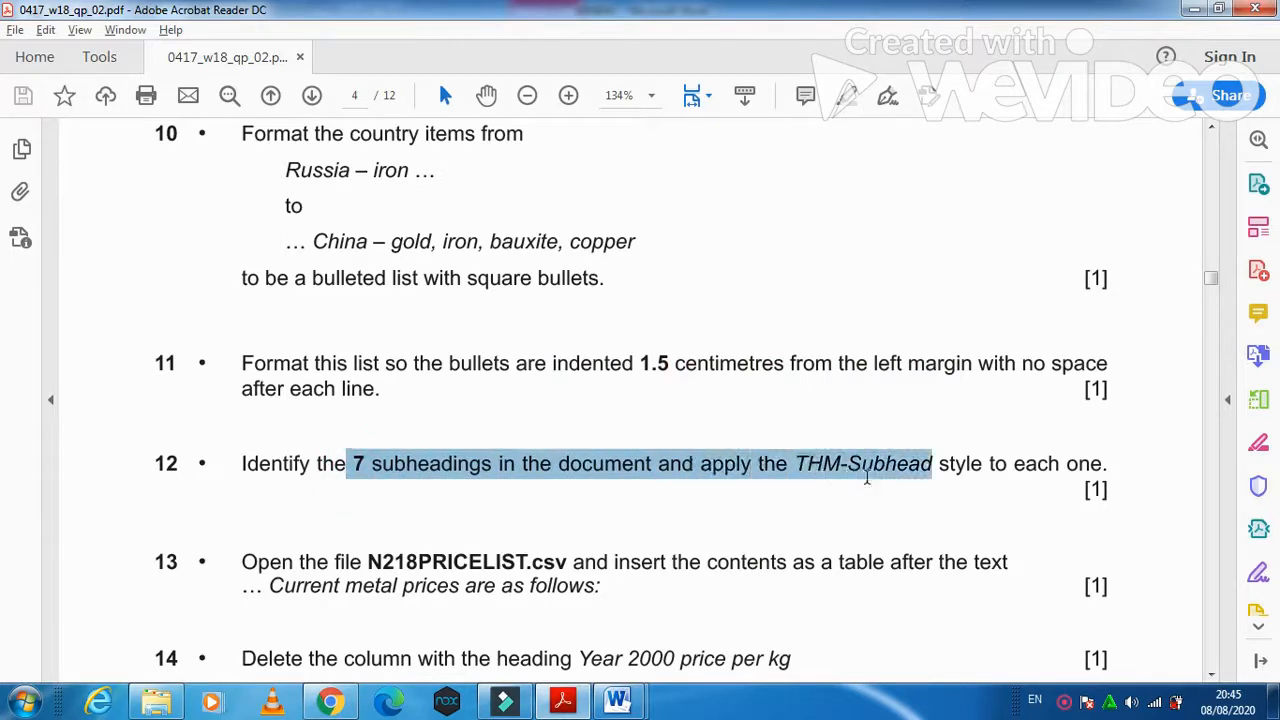
left_click_drag(924, 477, 1006, 470)
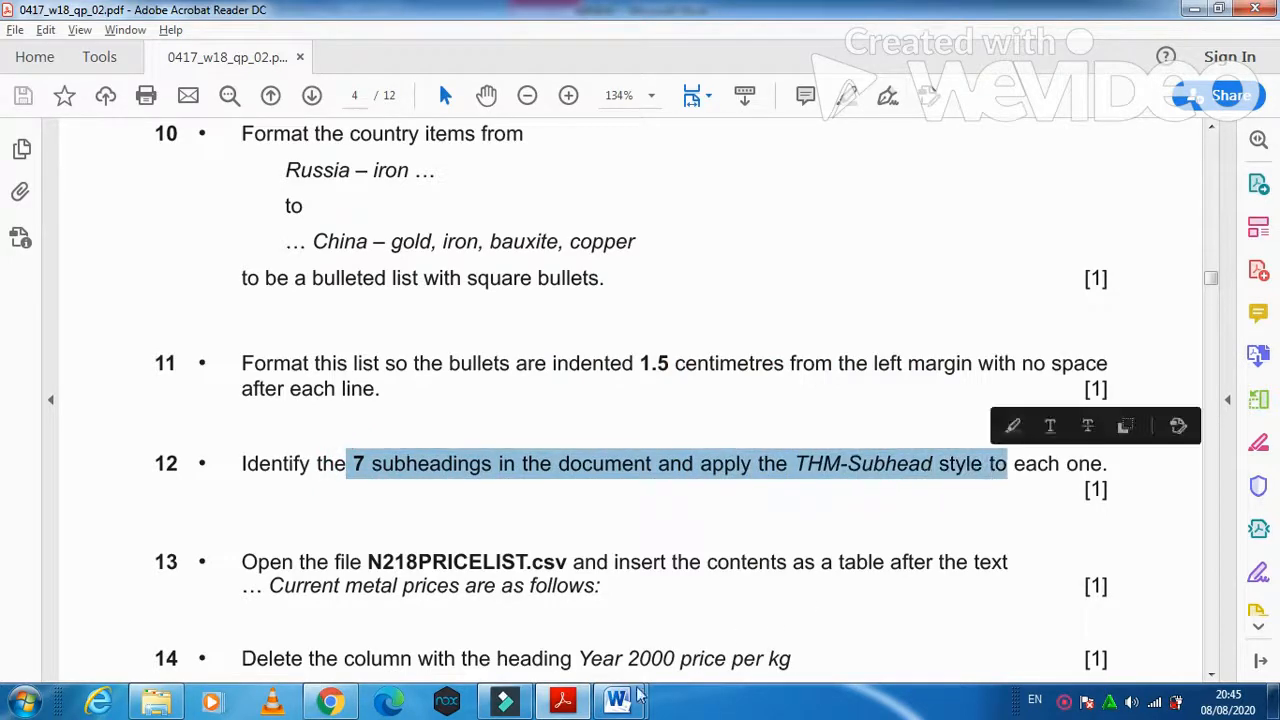
mouse_move(640, 697)
left_click(625, 550)
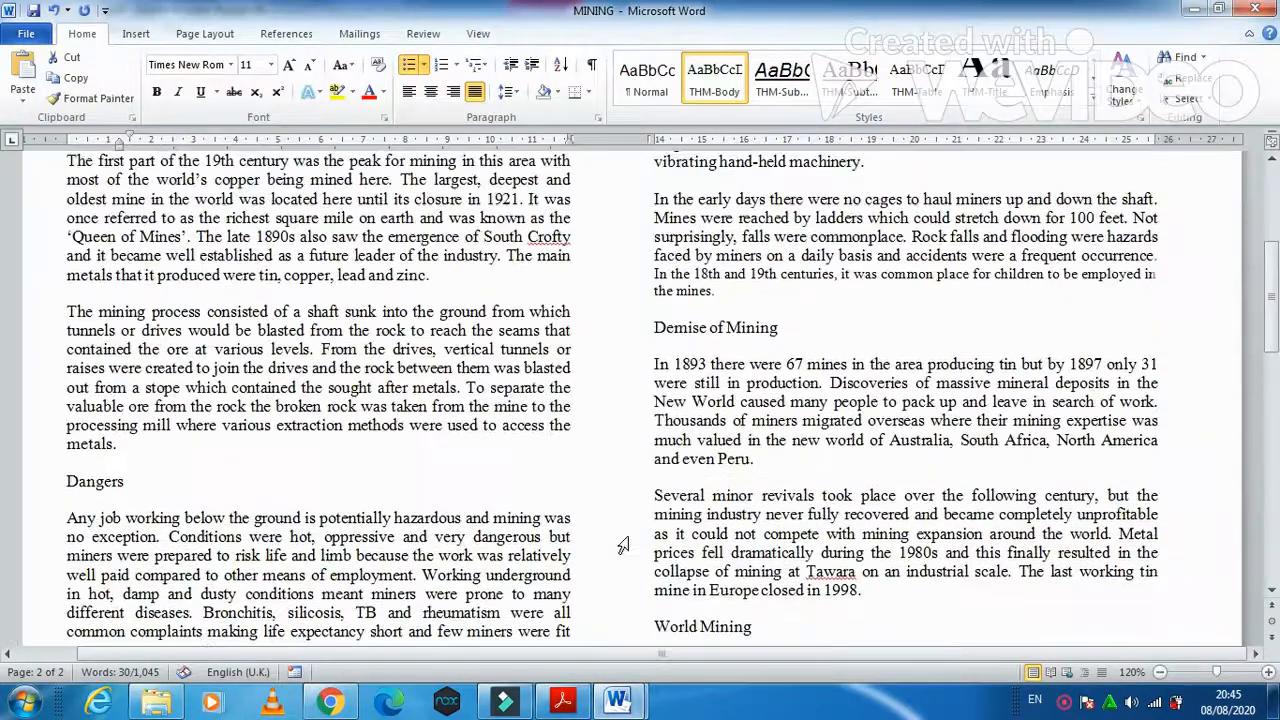
scroll(623, 545, "up", 5)
left_click_drag(66, 391, 192, 391)
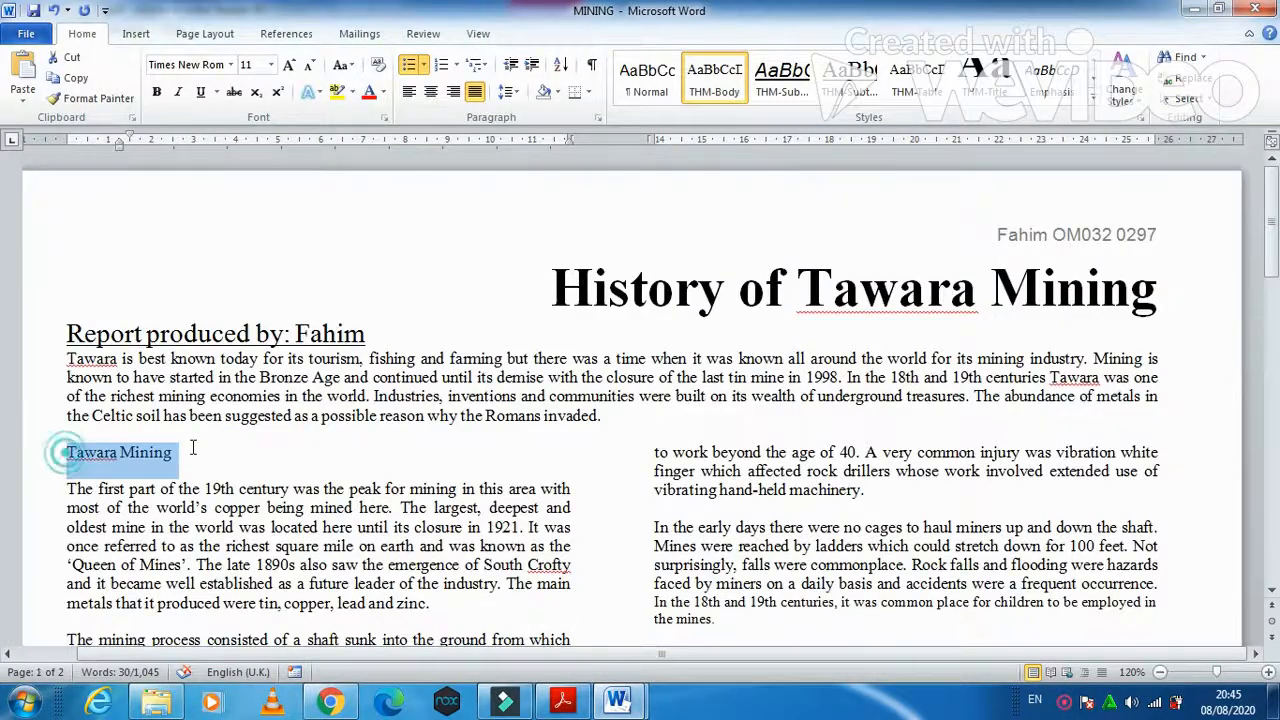
scroll(327, 555, "down", 2)
scroll(262, 536, "down", 3)
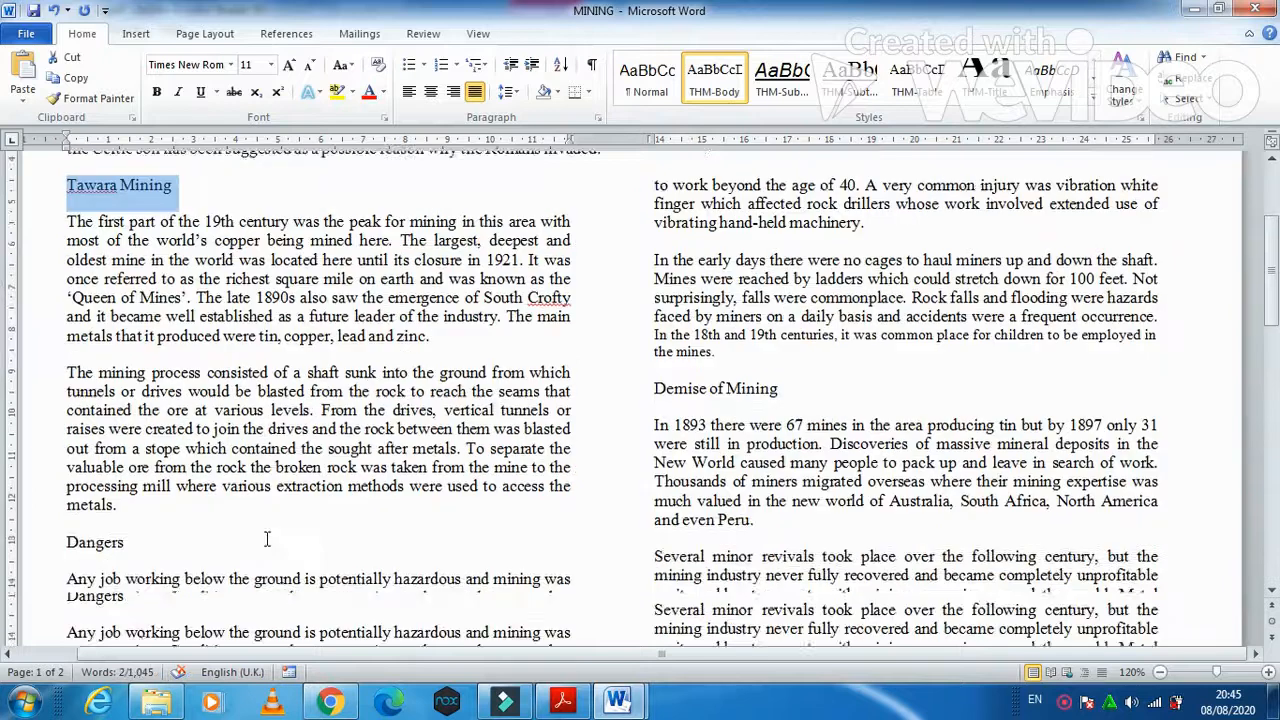
left_click_drag(66, 489, 132, 490)
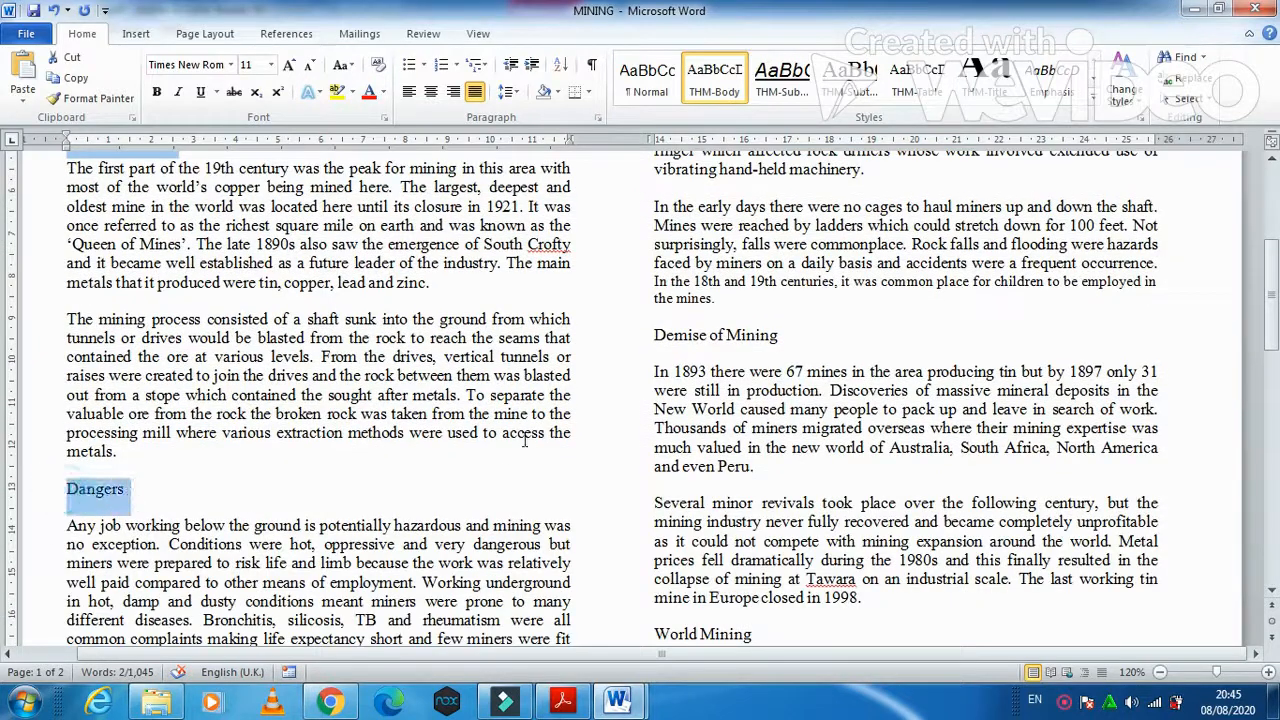
left_click_drag(651, 336, 779, 337)
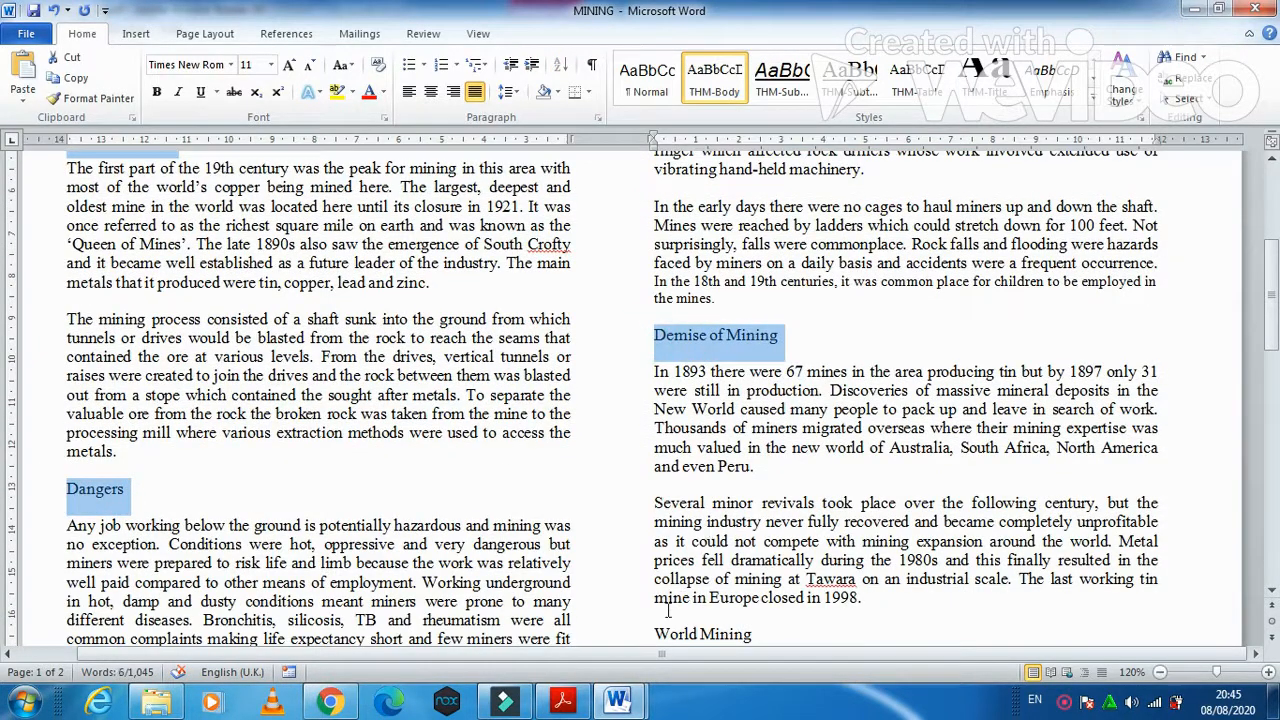
left_click_drag(656, 632, 735, 633)
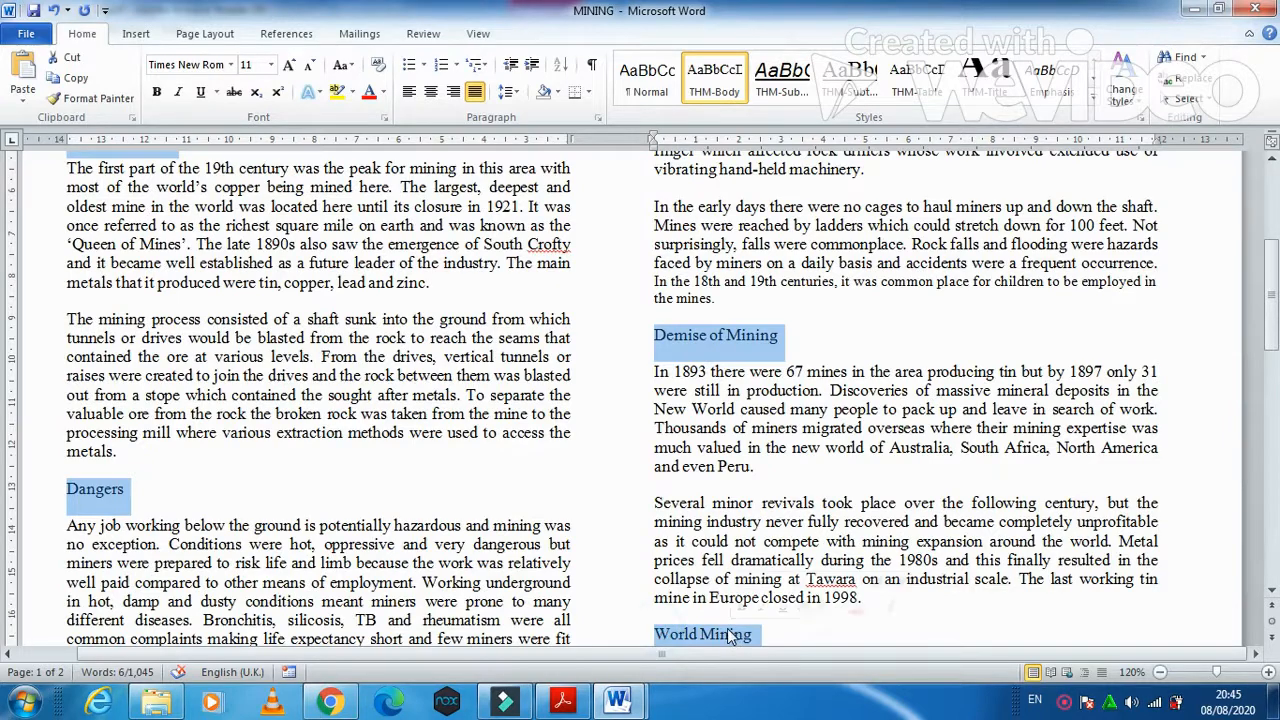
scroll(730, 636, "down", 10)
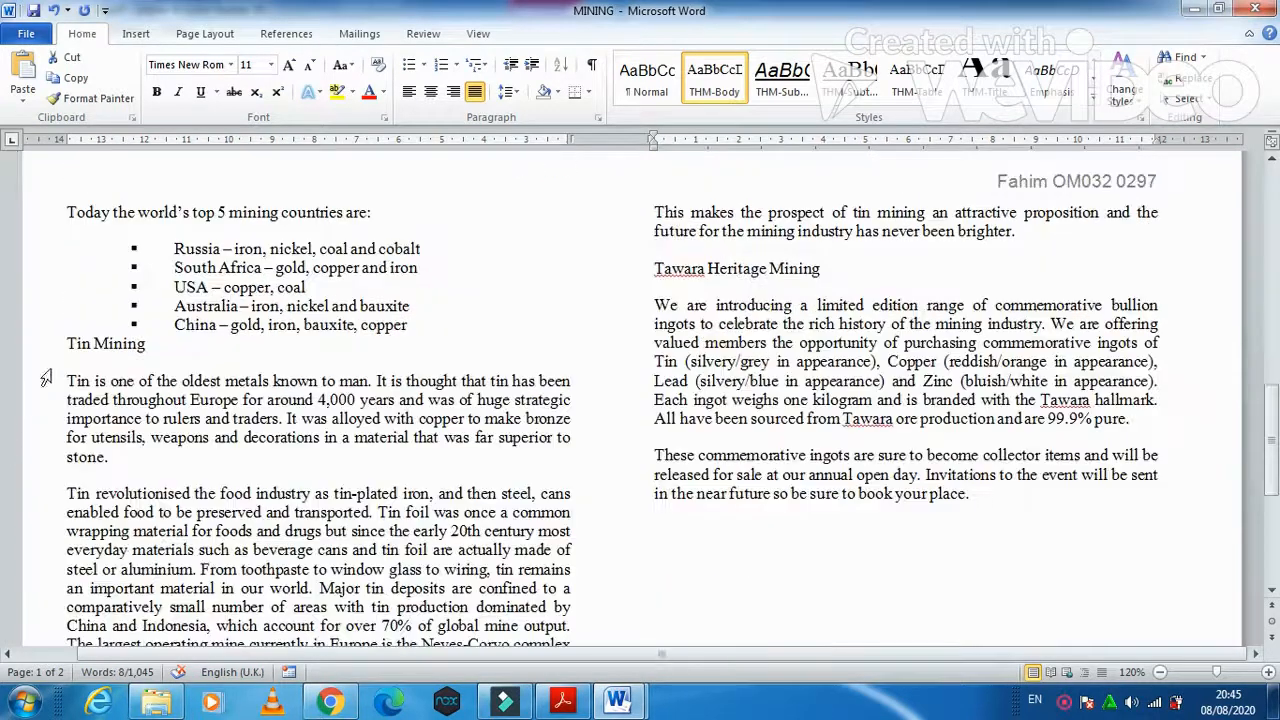
left_click_drag(60, 344, 150, 345)
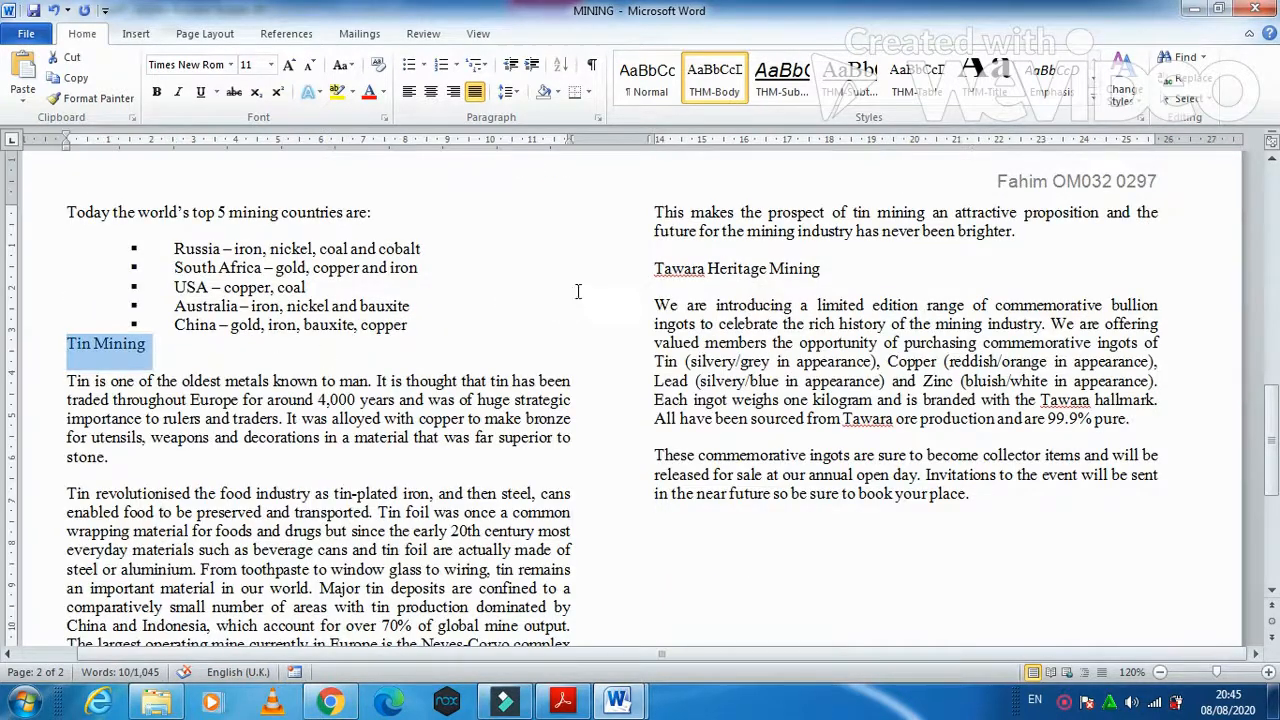
left_click_drag(652, 268, 822, 270)
scroll(297, 470, "down", 5)
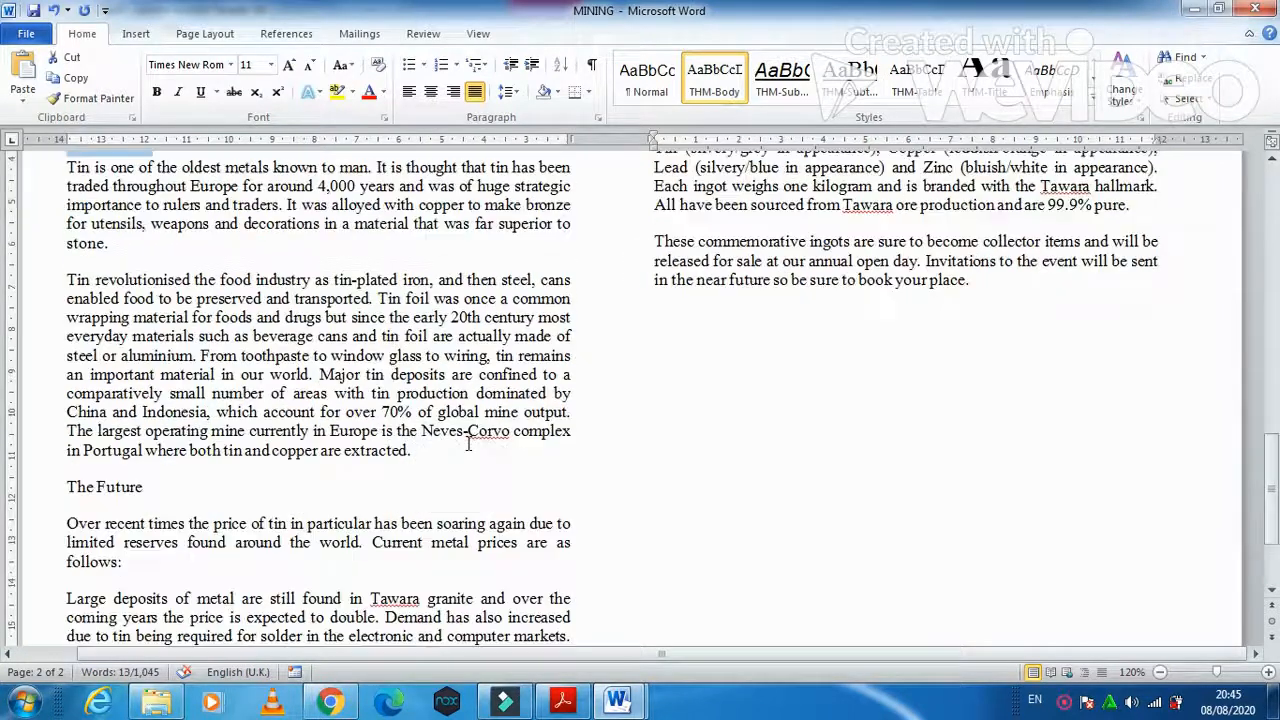
left_click_drag(61, 380, 150, 381)
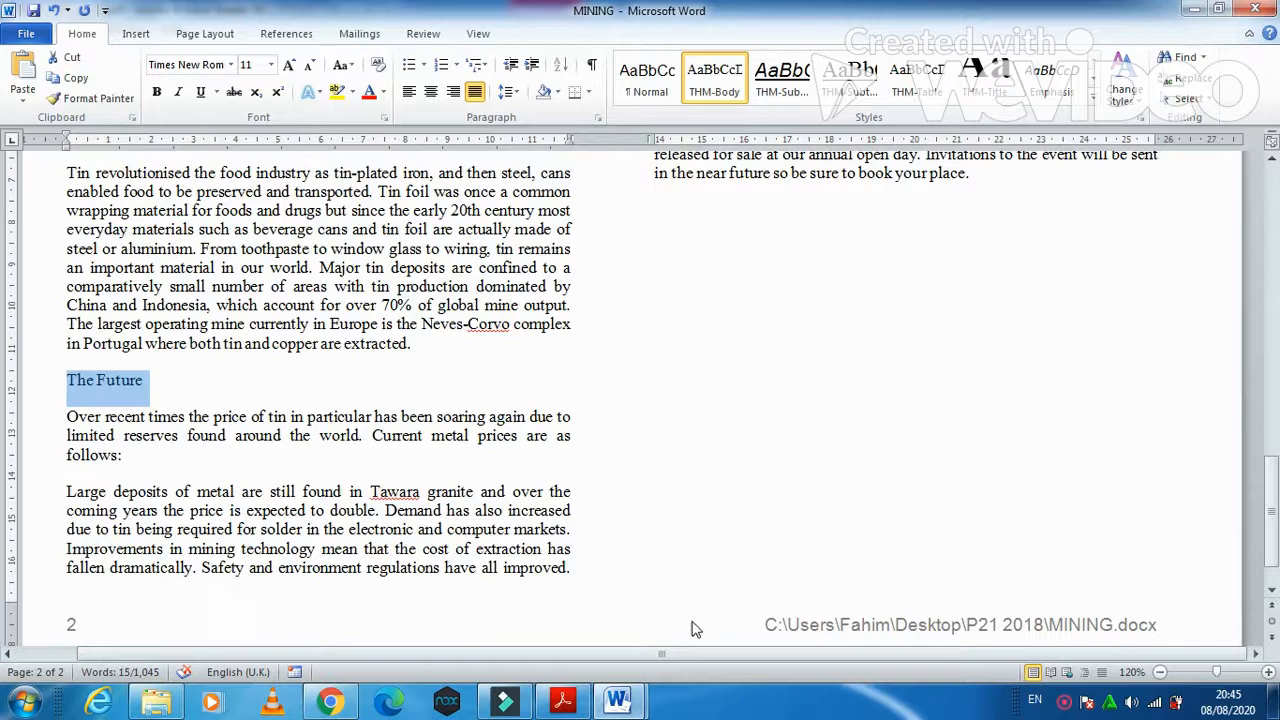
left_click(786, 84)
Step: Read the next table task in the question paper
left_click(562, 700)
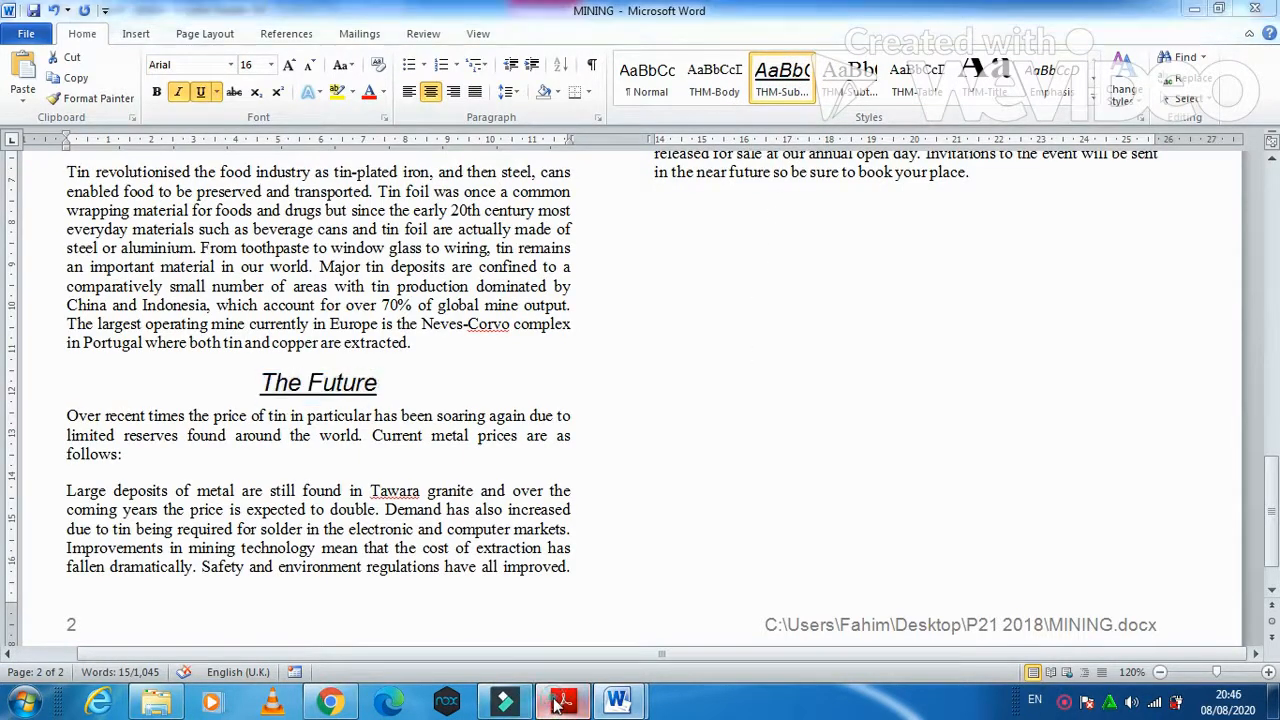
scroll(546, 532, "down", 3)
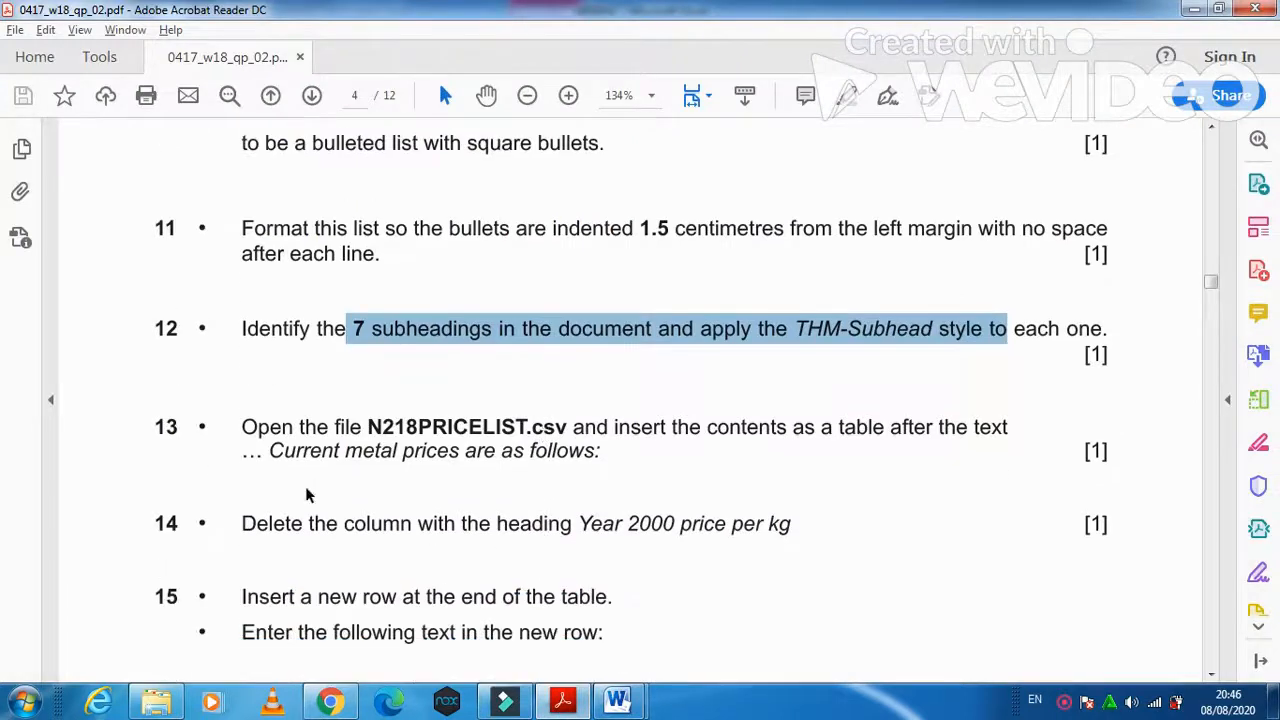
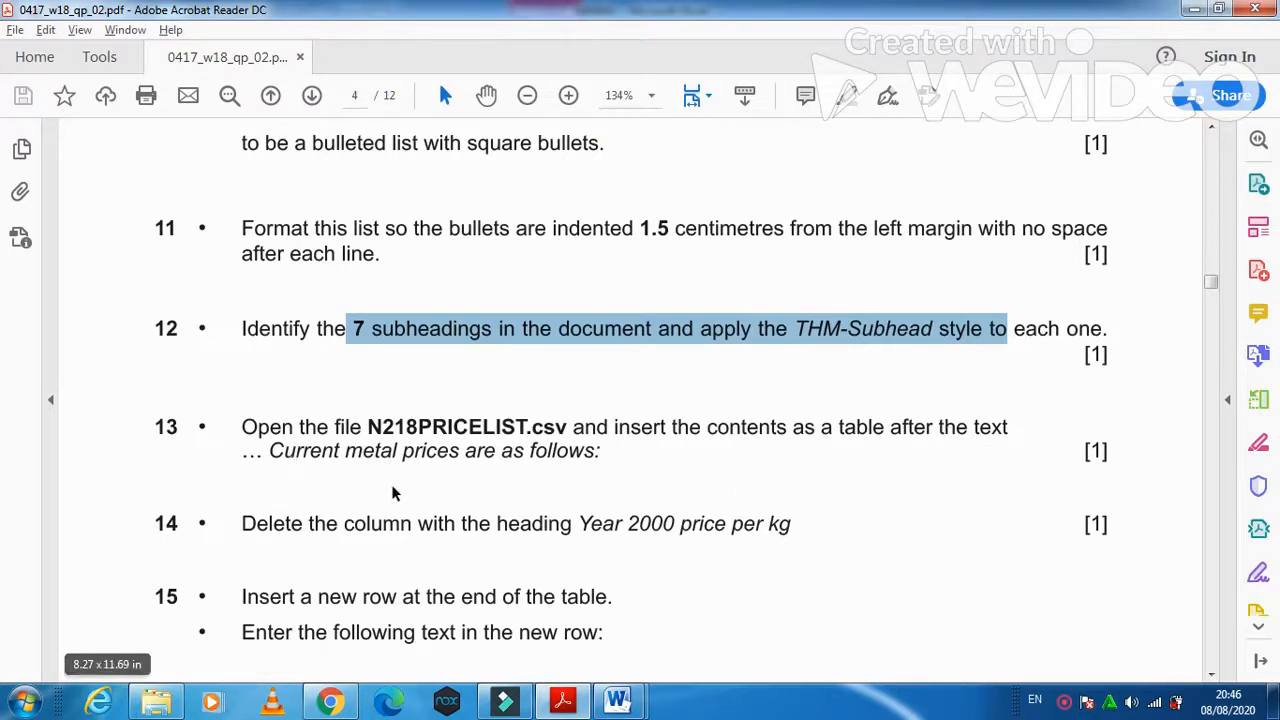
Step: Switch to the MINING document and add a new empty line after the text ending "Current metal prices are as follows:"
mouse_move(616, 700)
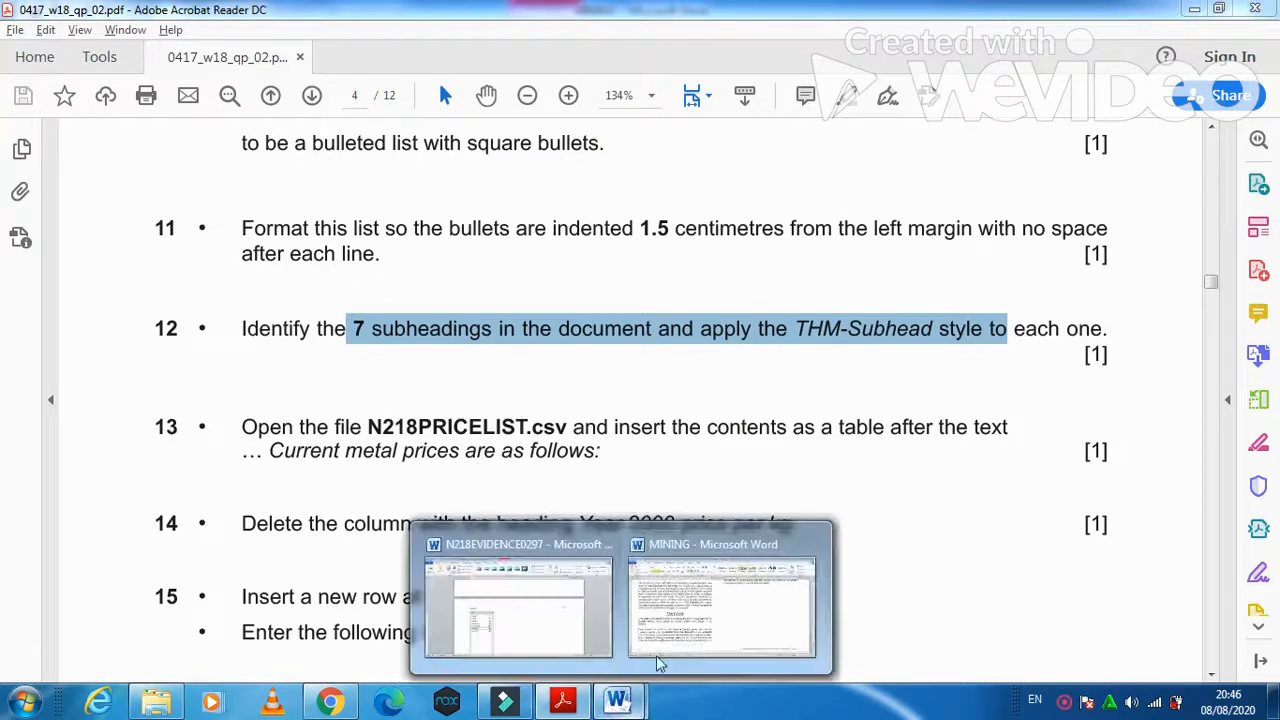
left_click(674, 634)
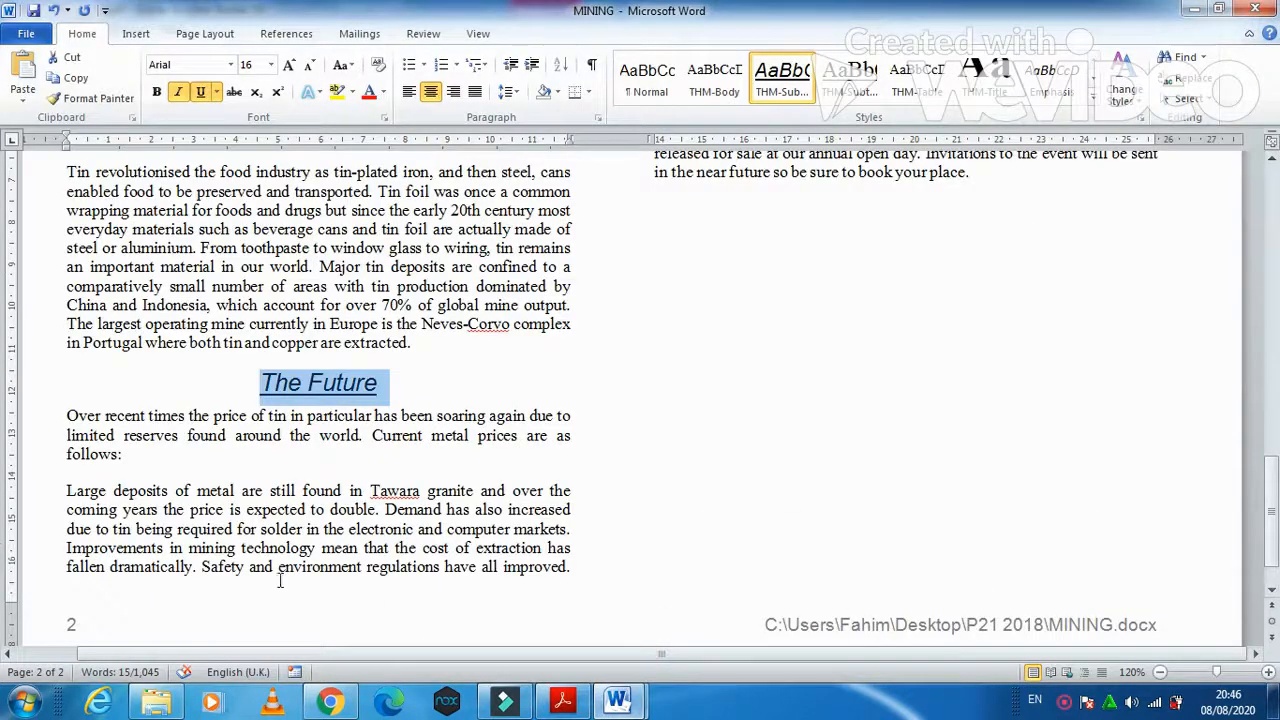
left_click(123, 457)
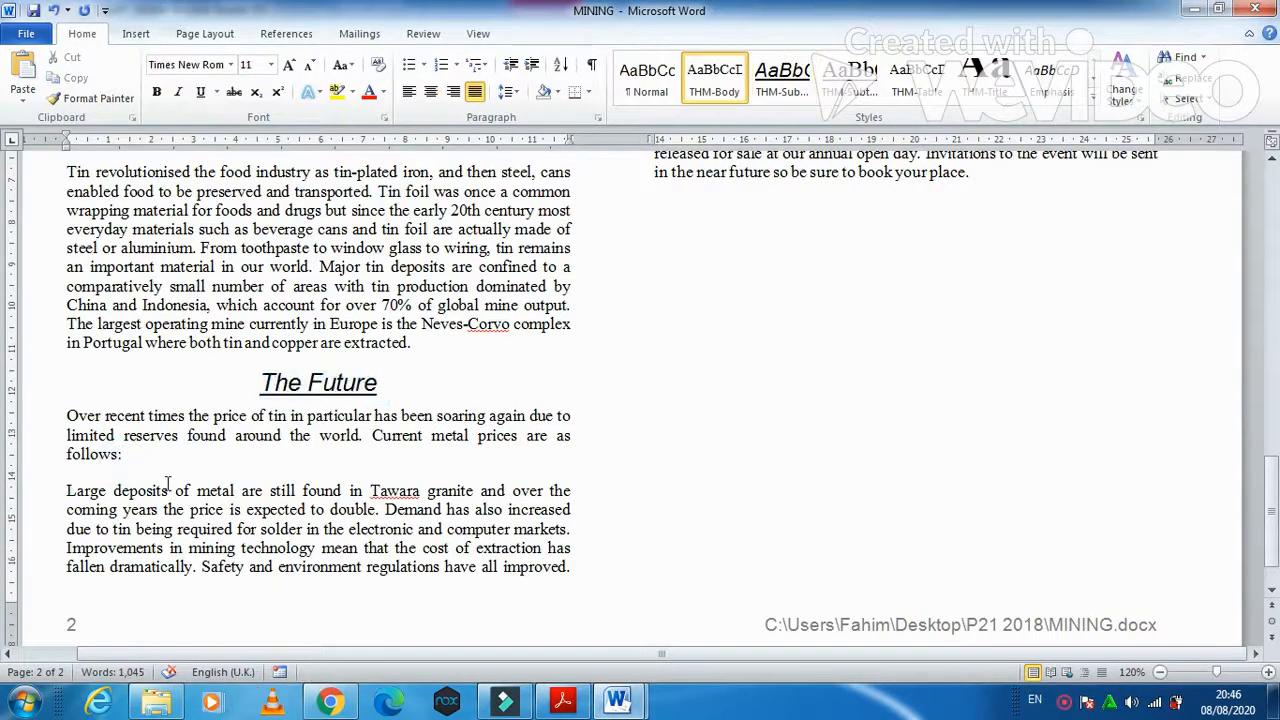
key("Return")
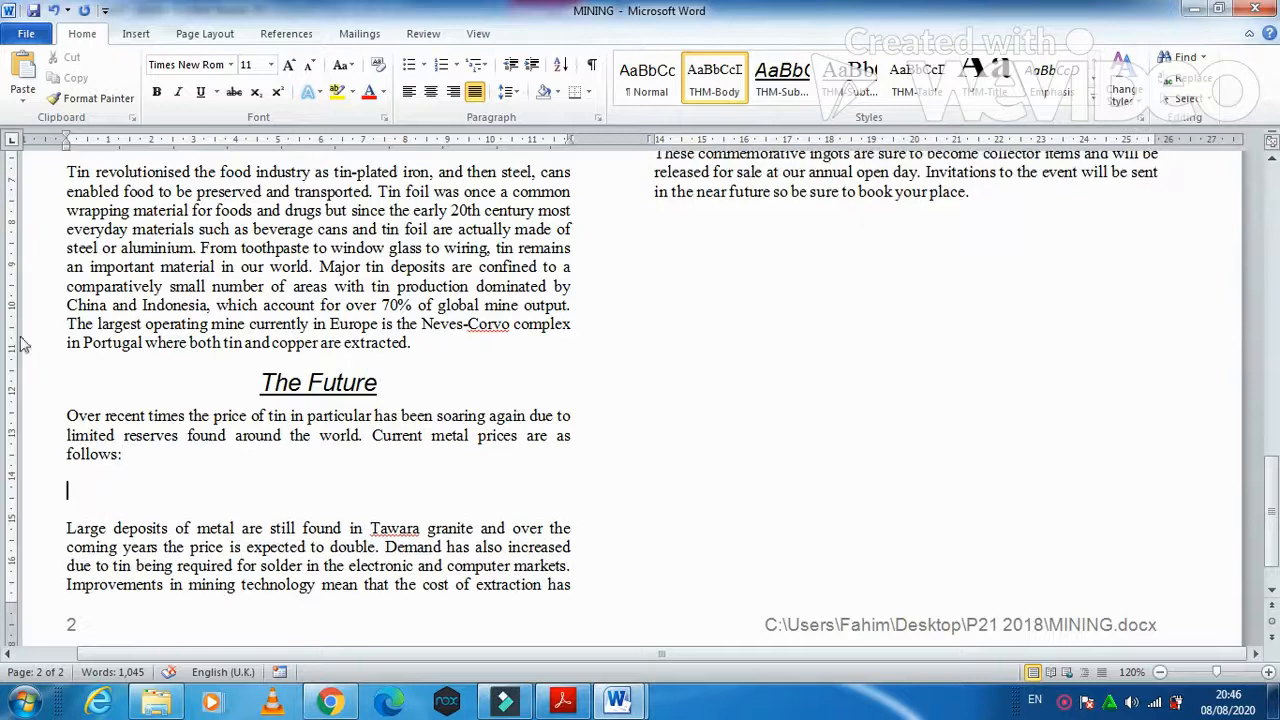
Step: Insert the contents of N218PRICELIST from the 0417_w18_sf_02 folder as text from file, showing all file types
left_click(134, 33)
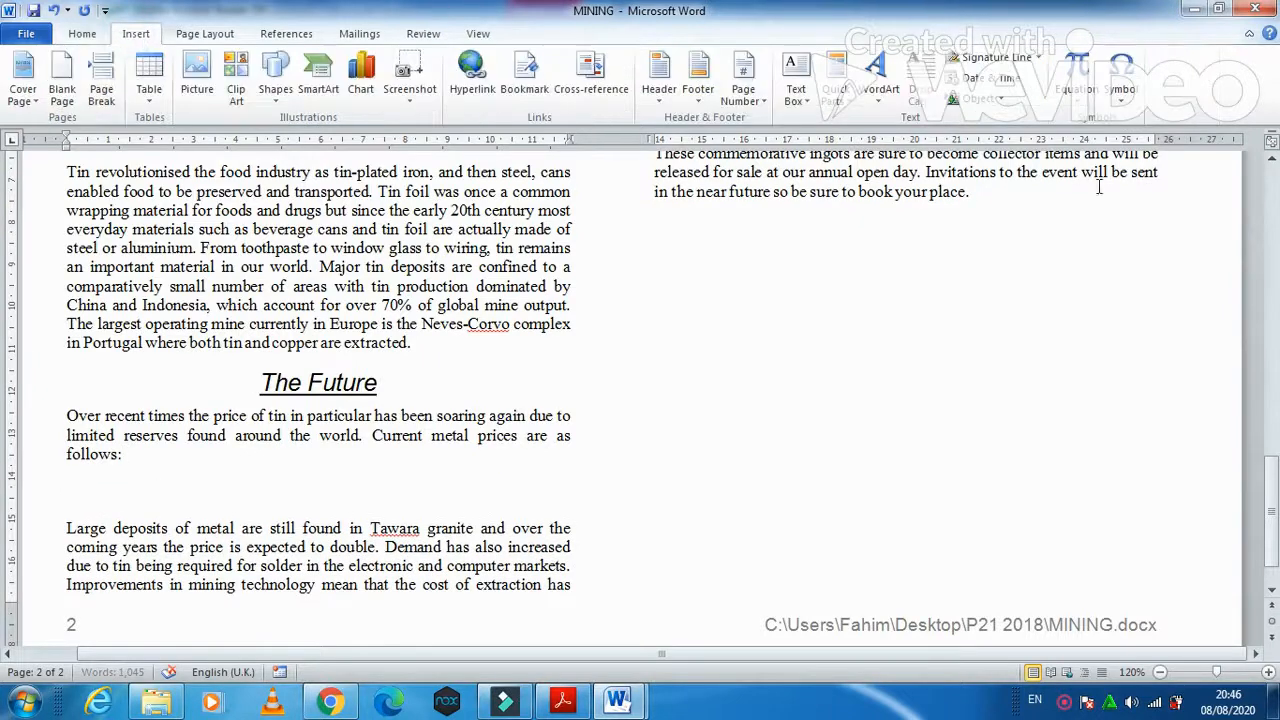
left_click(1001, 99)
left_click(1005, 142)
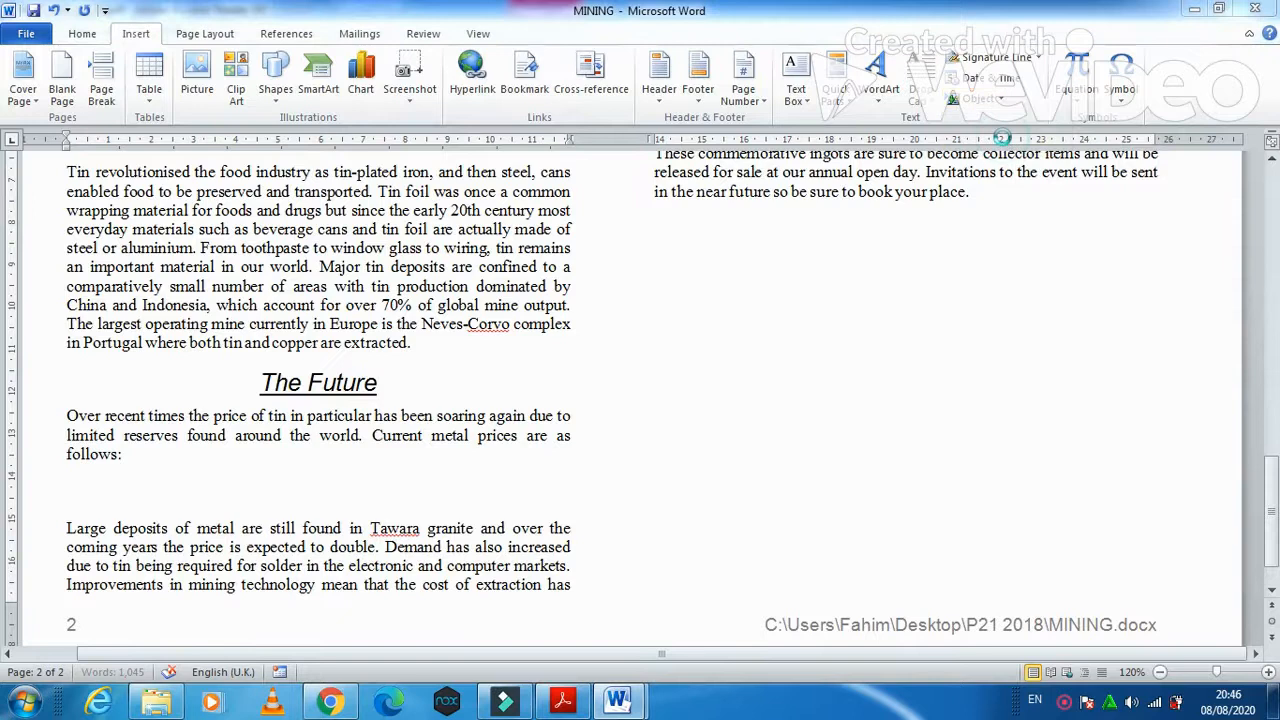
left_click_drag(134, 240, 92, 130)
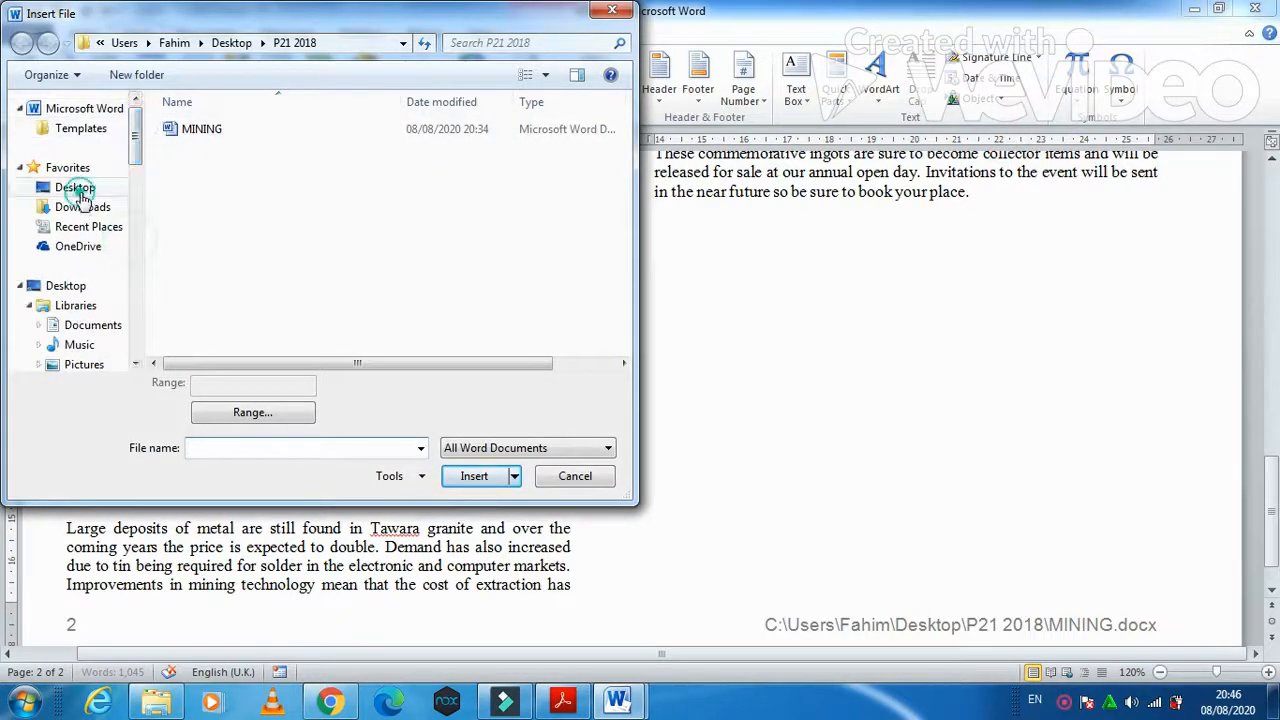
left_click(72, 188)
double_click(357, 328)
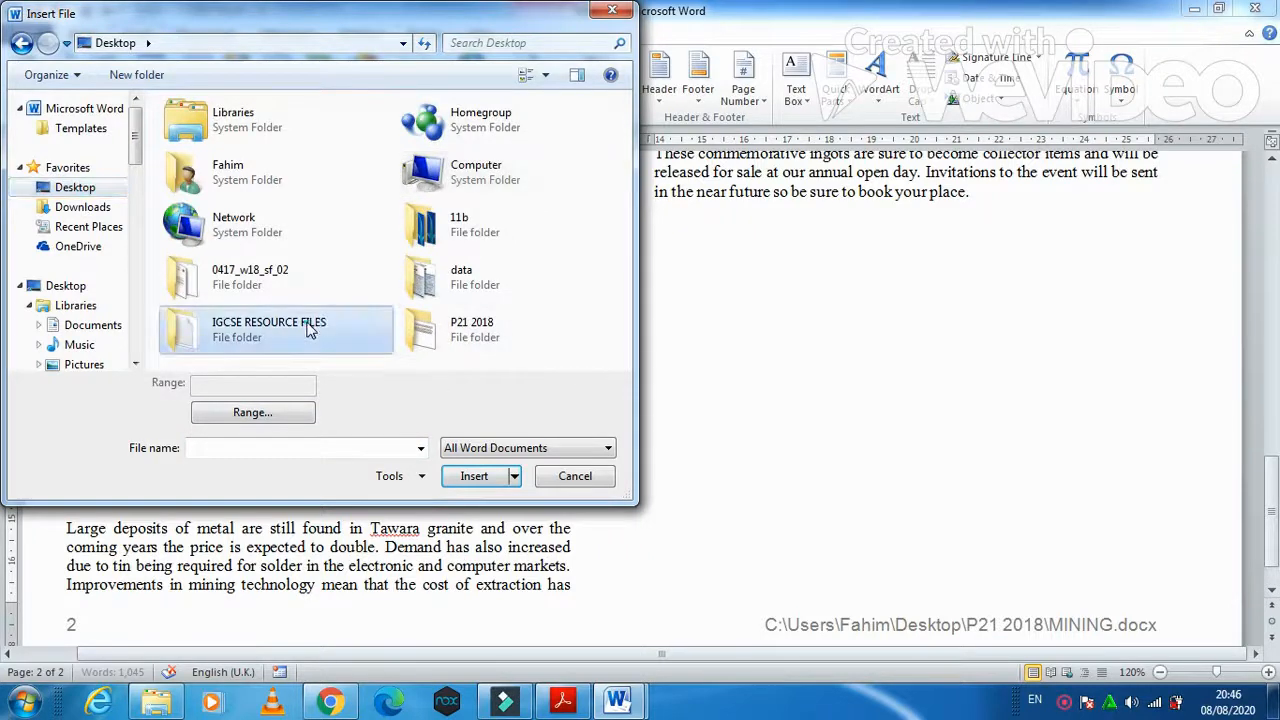
left_click(22, 43)
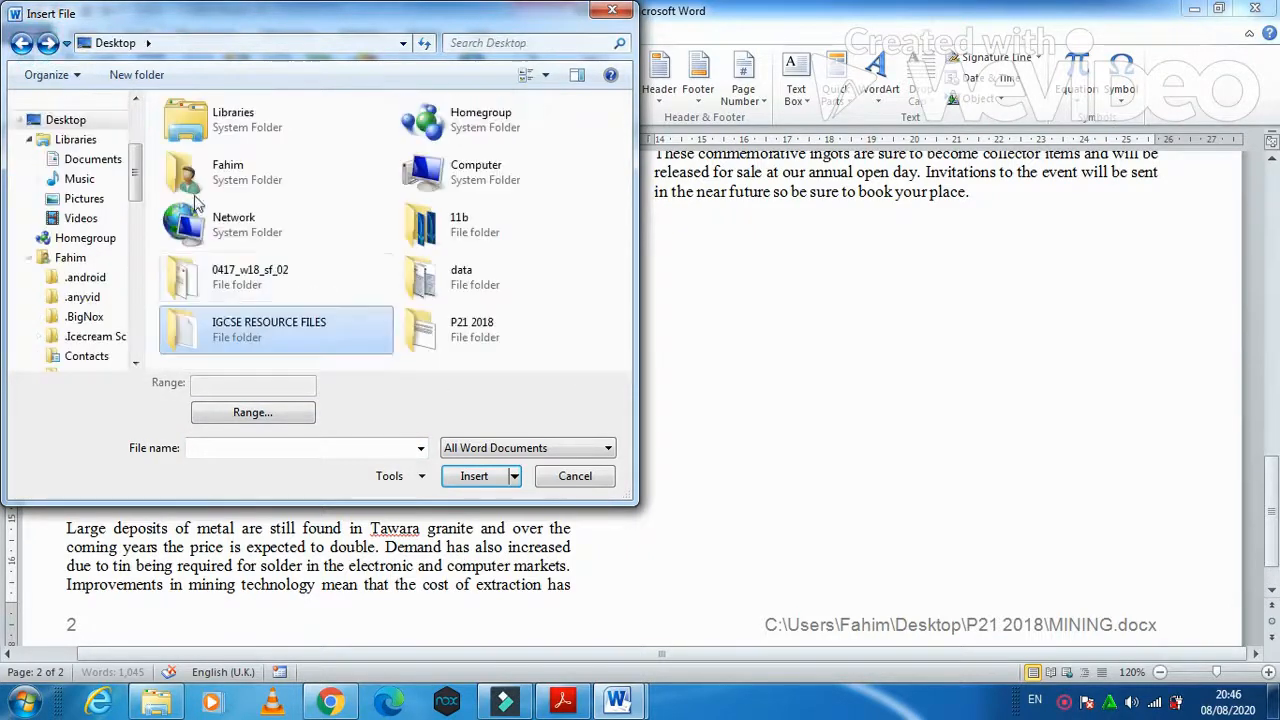
left_click(240, 282)
double_click(240, 282)
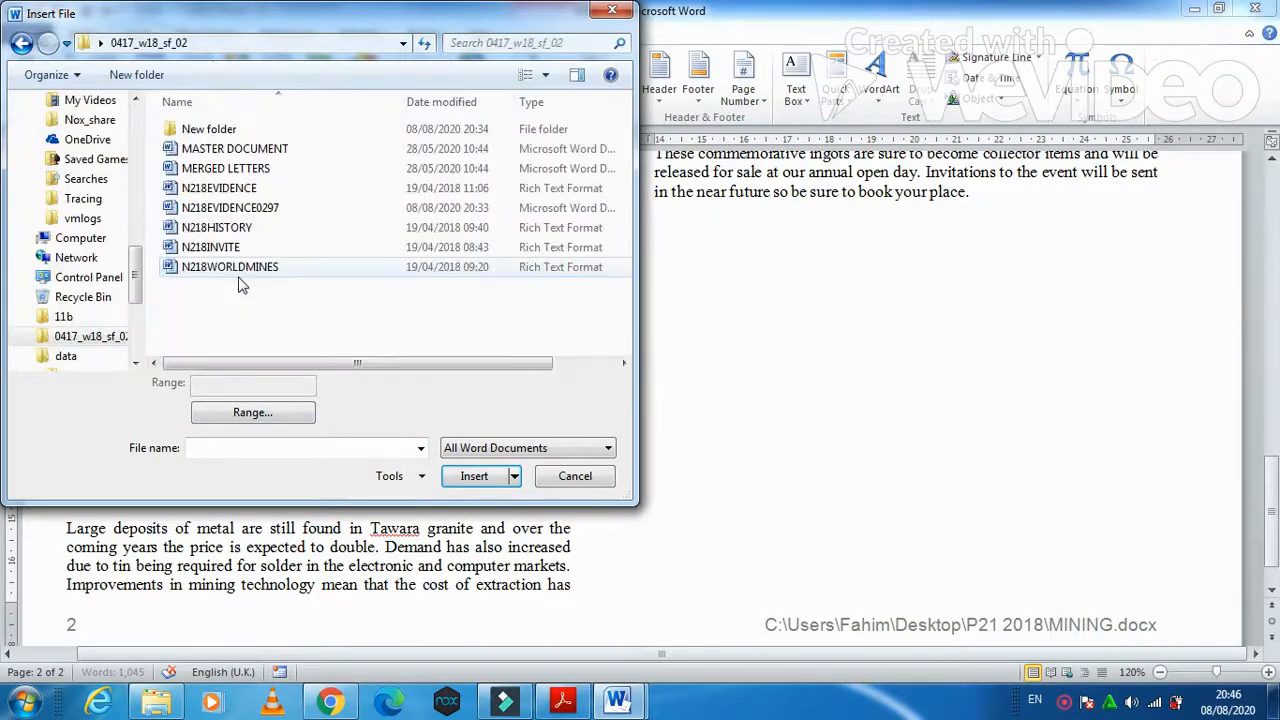
left_click(500, 449)
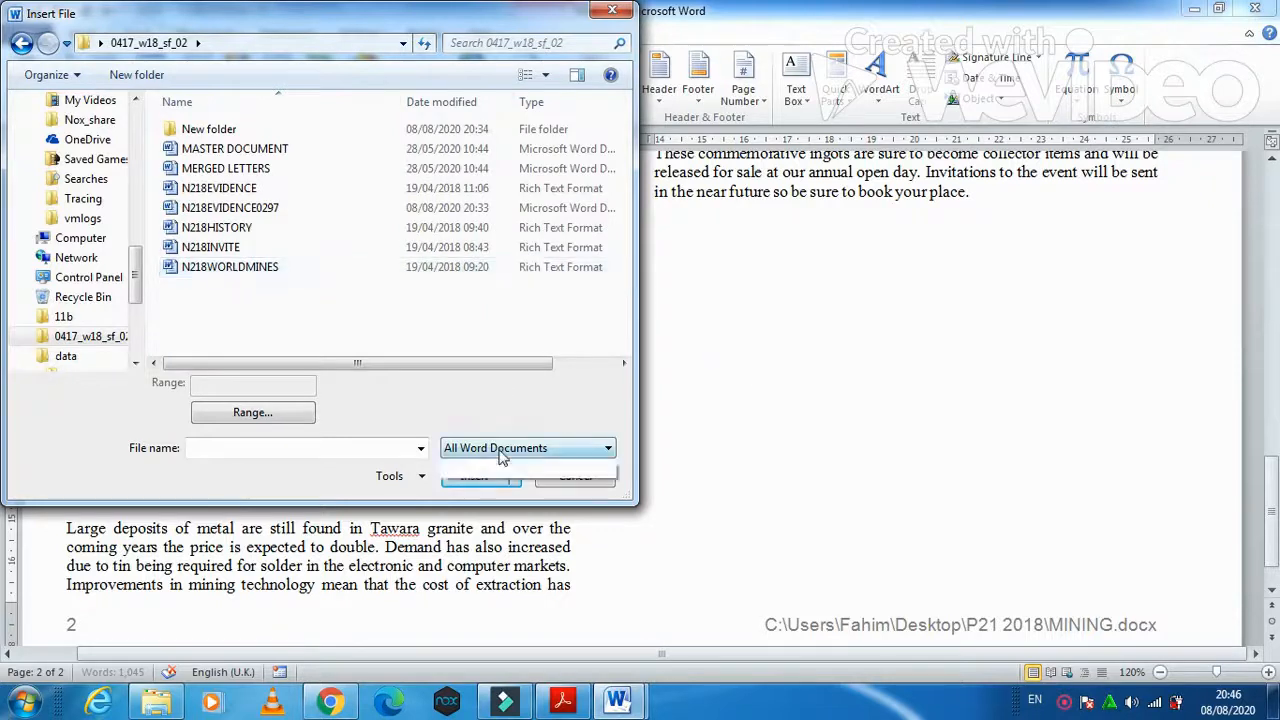
left_click(480, 467)
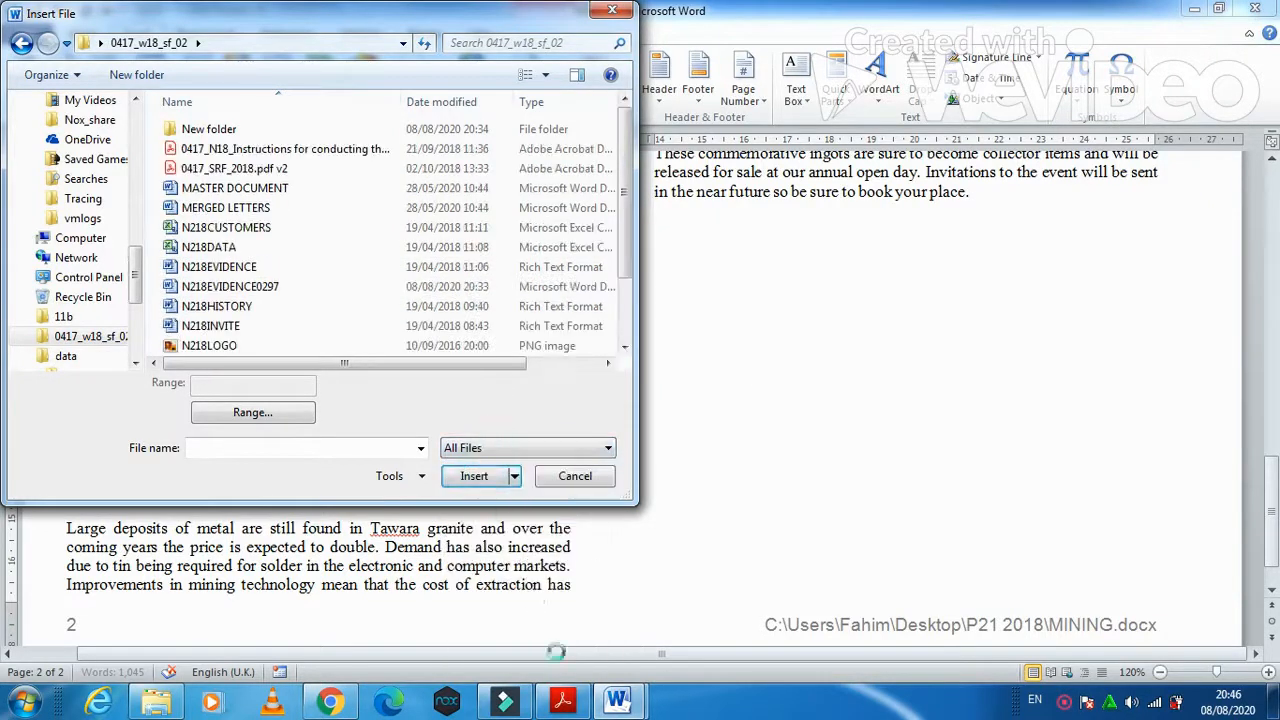
left_click(560, 705)
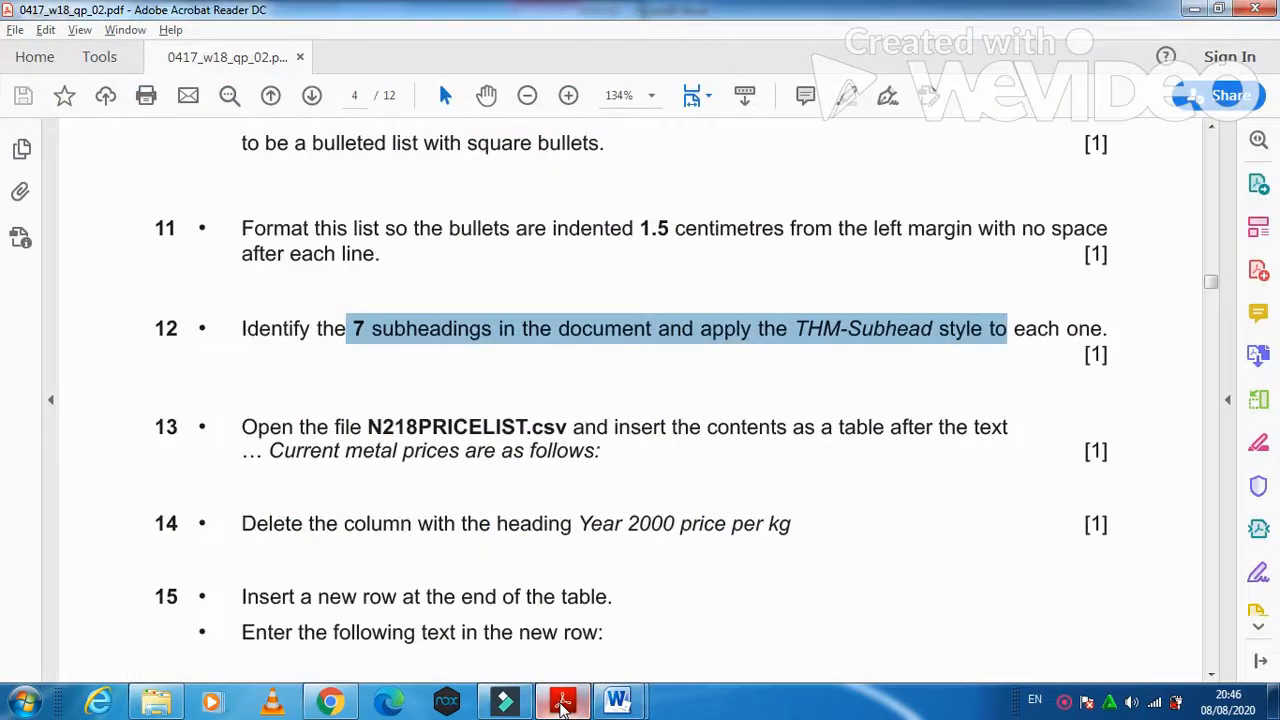
left_click(560, 705)
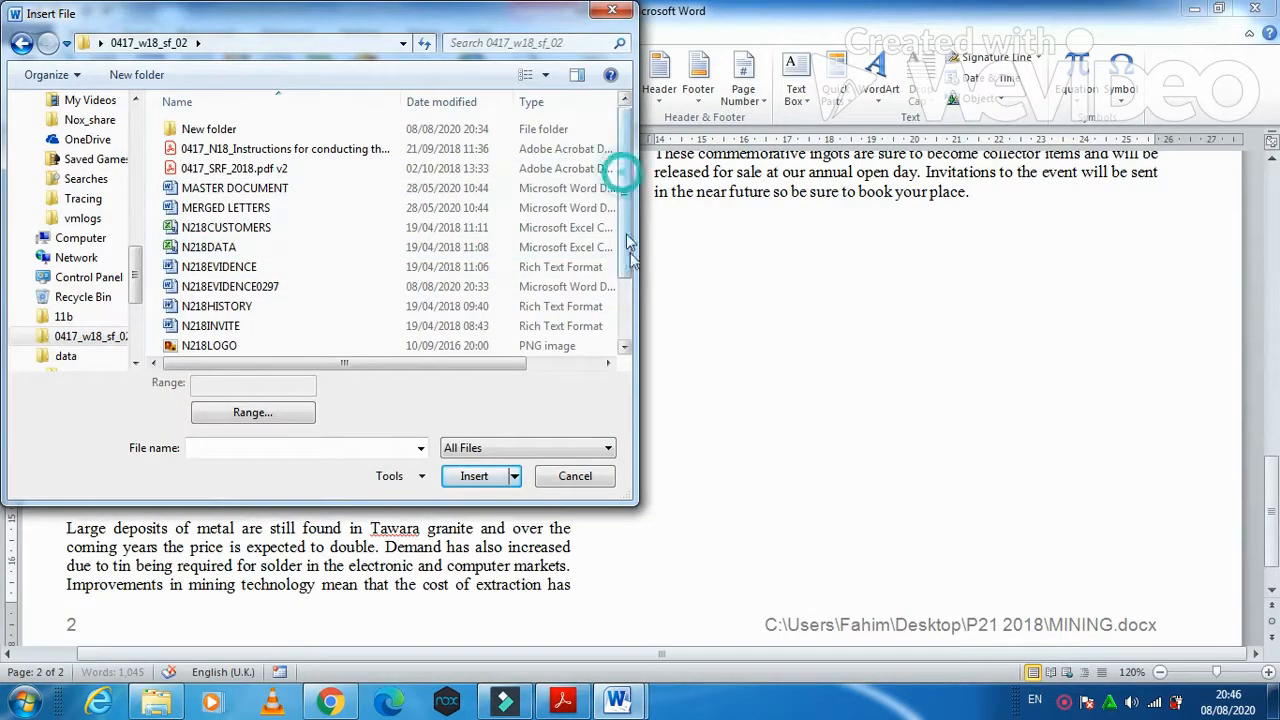
left_click_drag(624, 178, 624, 238)
left_click(235, 305)
left_click(476, 477)
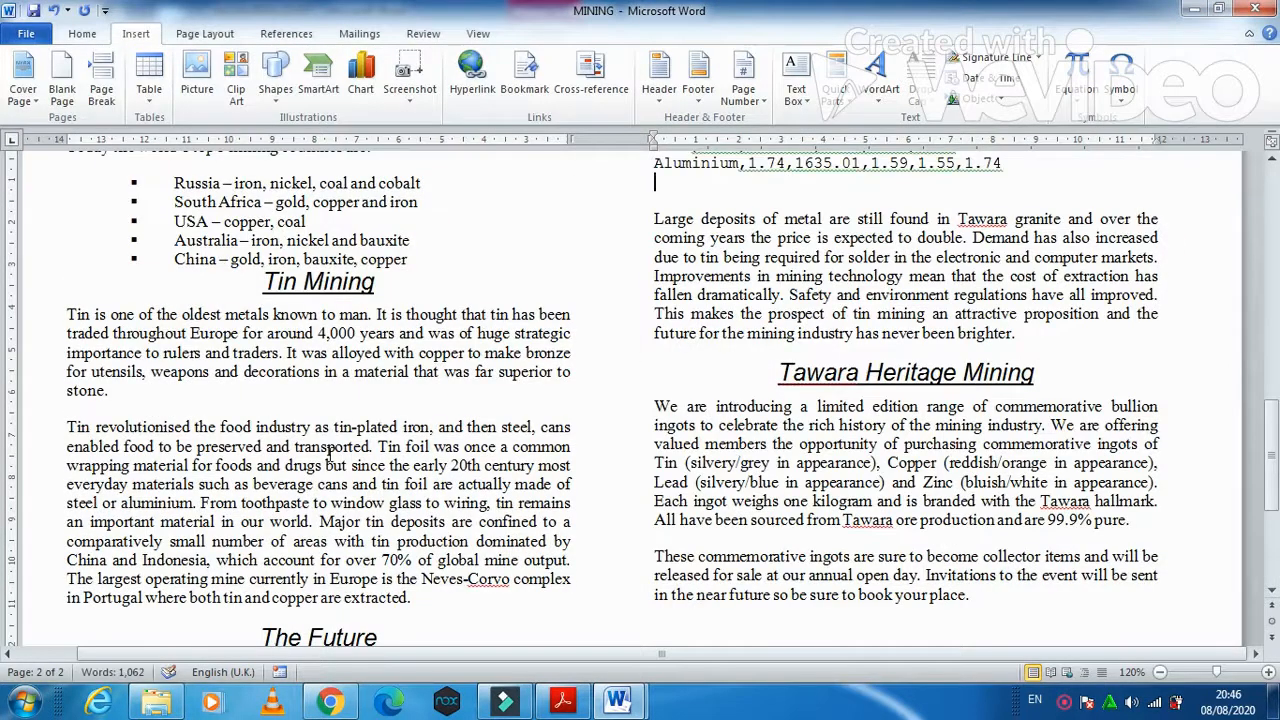
Step: Select the inserted comma-separated price text and check the table conversion options
scroll(332, 457, "up", 3)
scroll(338, 460, "down", 9)
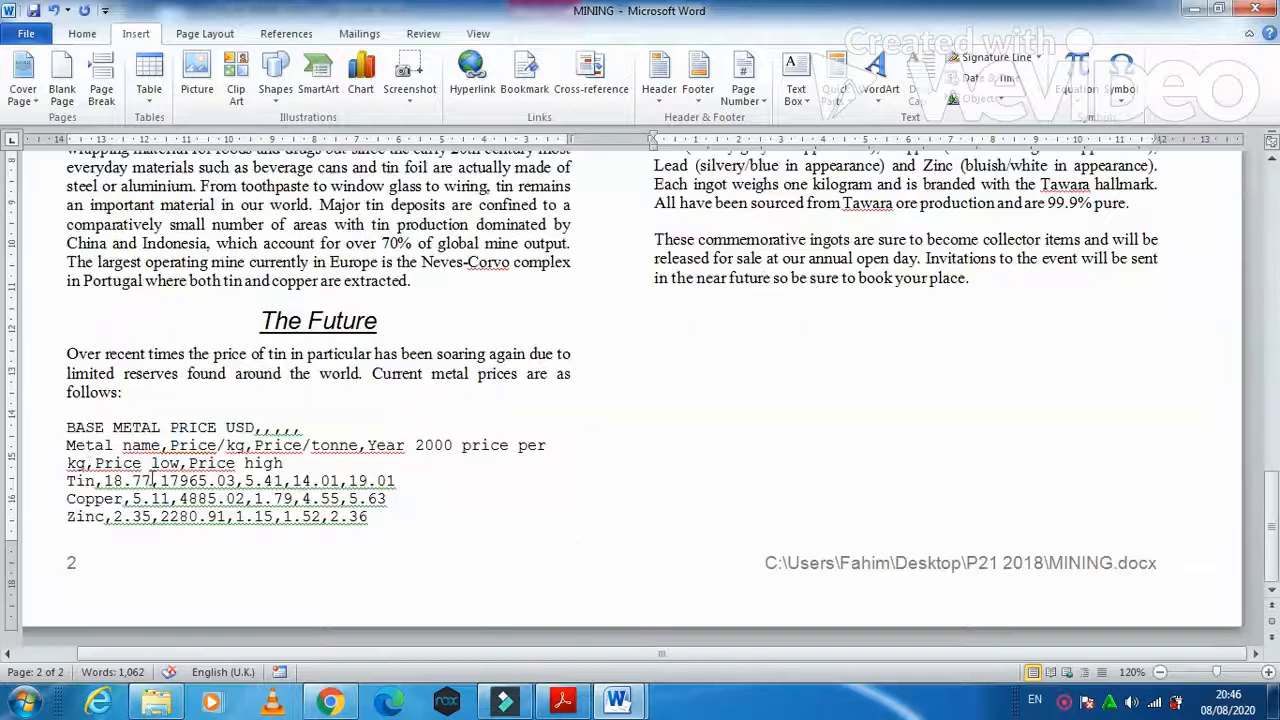
left_click_drag(66, 427, 385, 518)
scroll(496, 509, "up", 4)
scroll(496, 509, "up", 5)
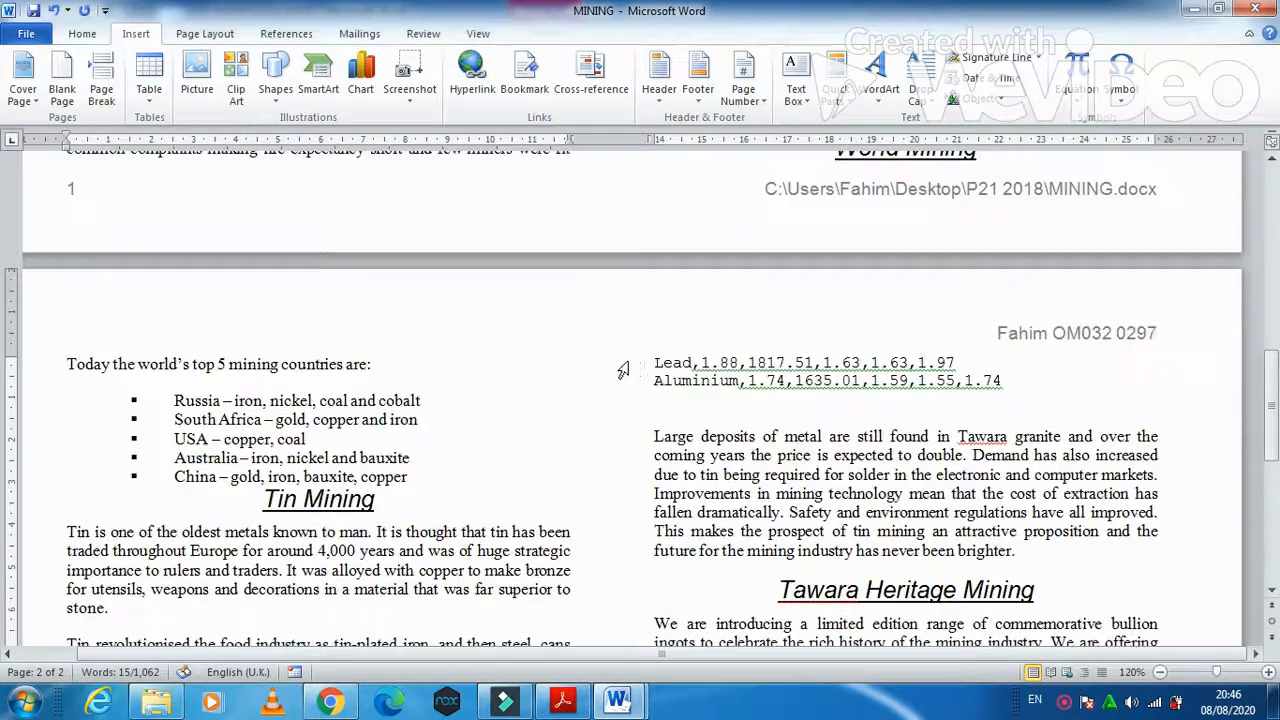
left_click_drag(655, 362, 1001, 381)
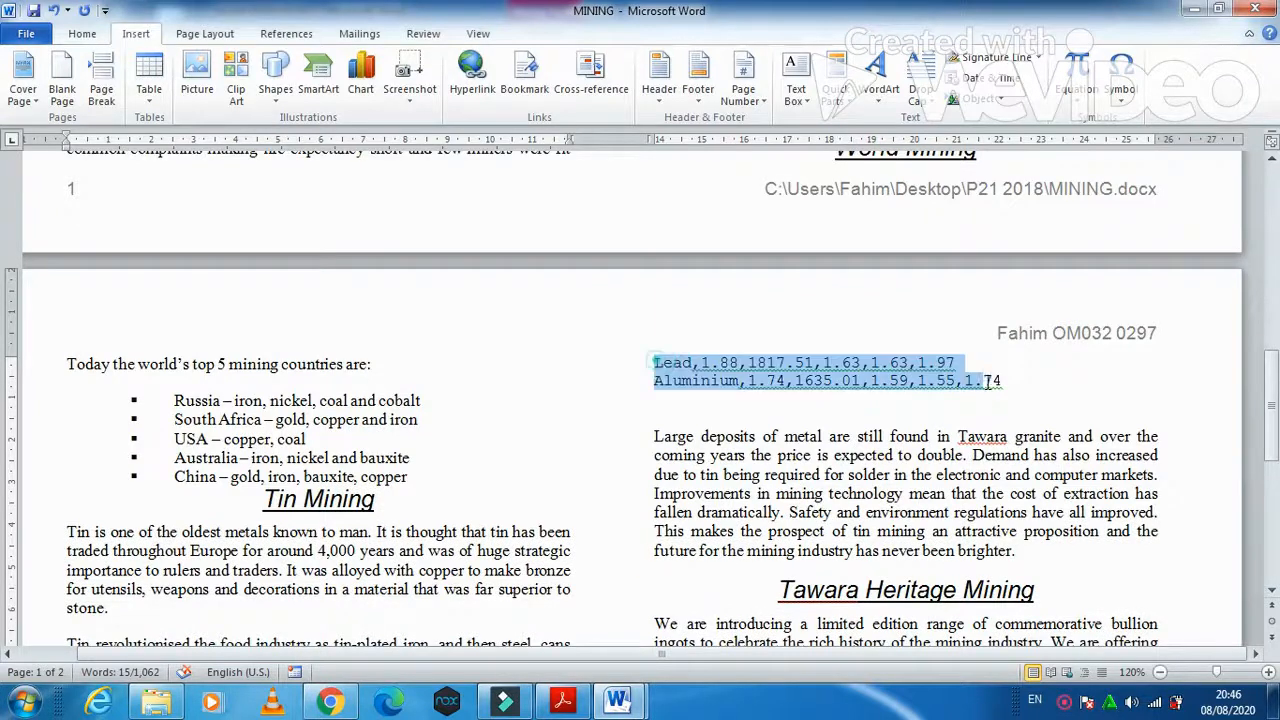
left_click(147, 100)
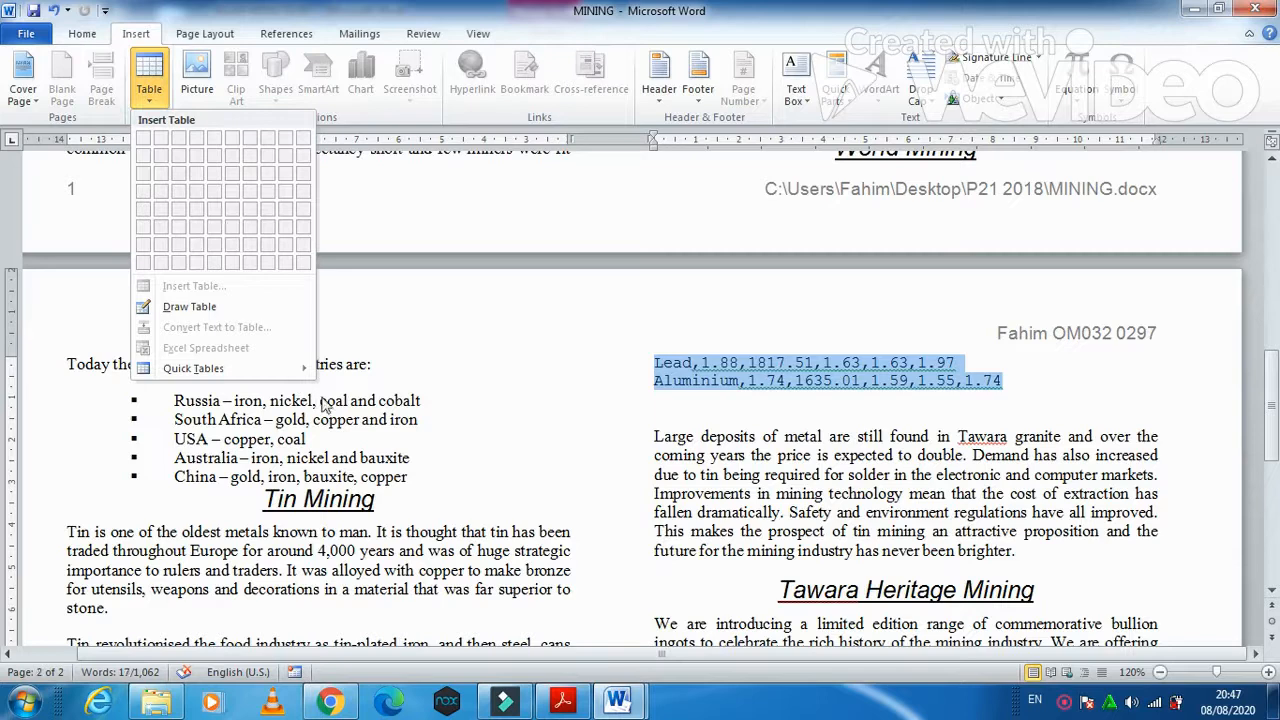
left_click(428, 476)
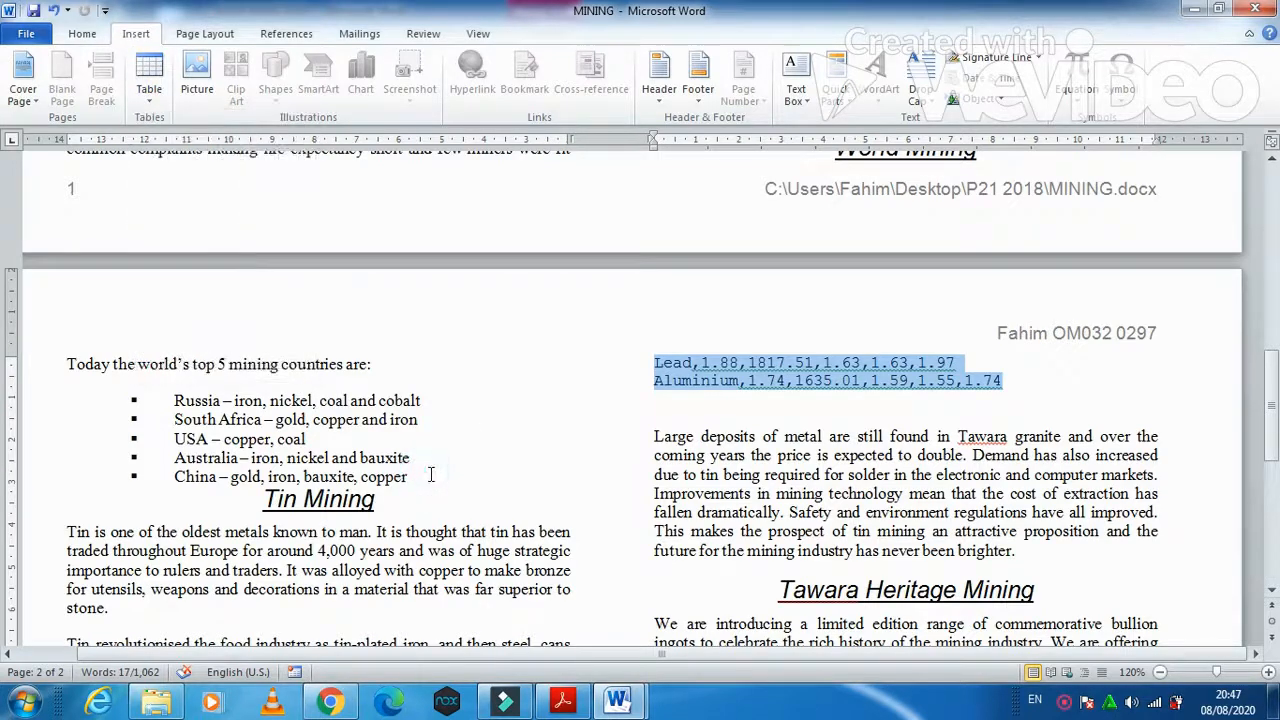
scroll(430, 475, "down", 7)
scroll(430, 478, "down", 2)
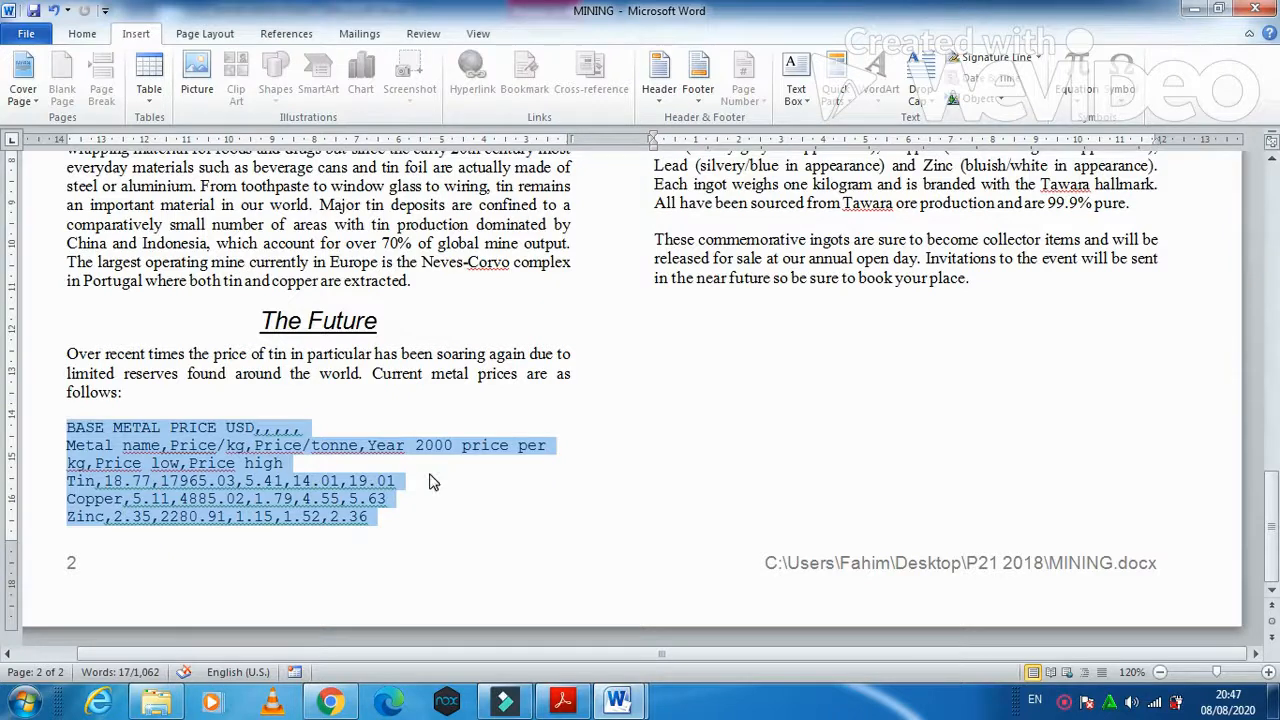
Step: Undo the inserted price list text and delete the extra empty line below the paragraph
left_click(64, 429)
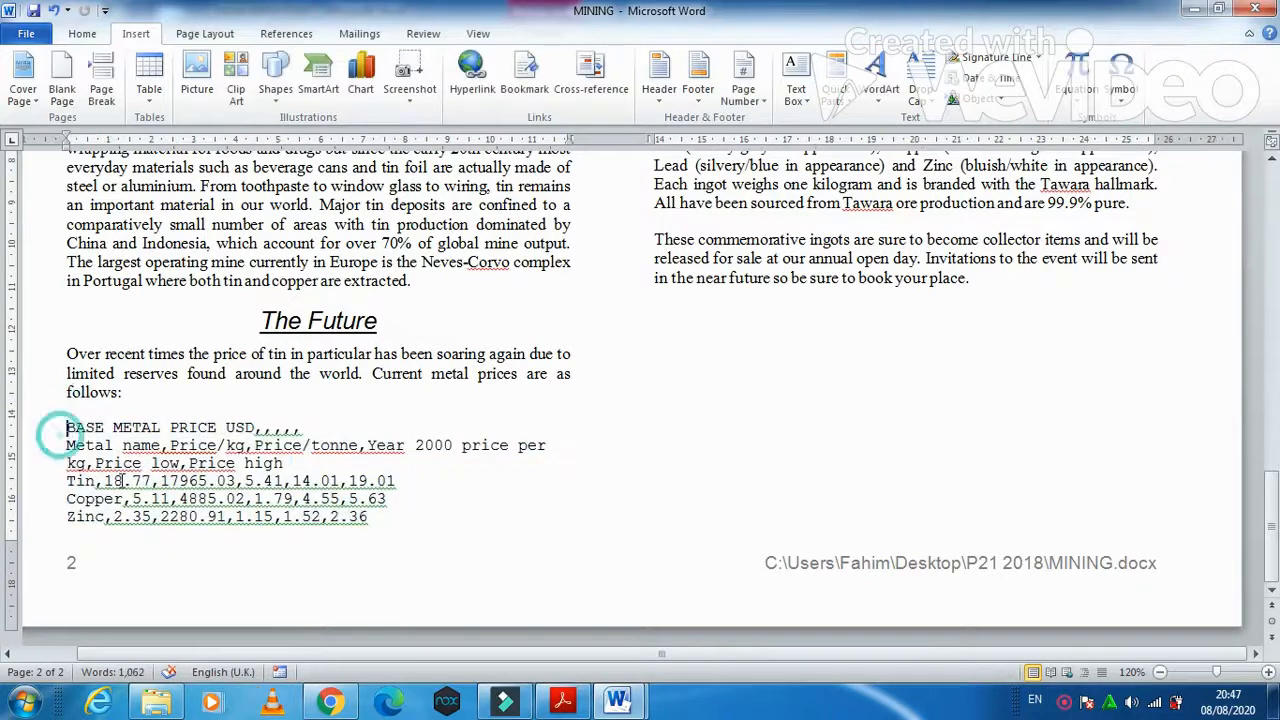
key("BackSpace")
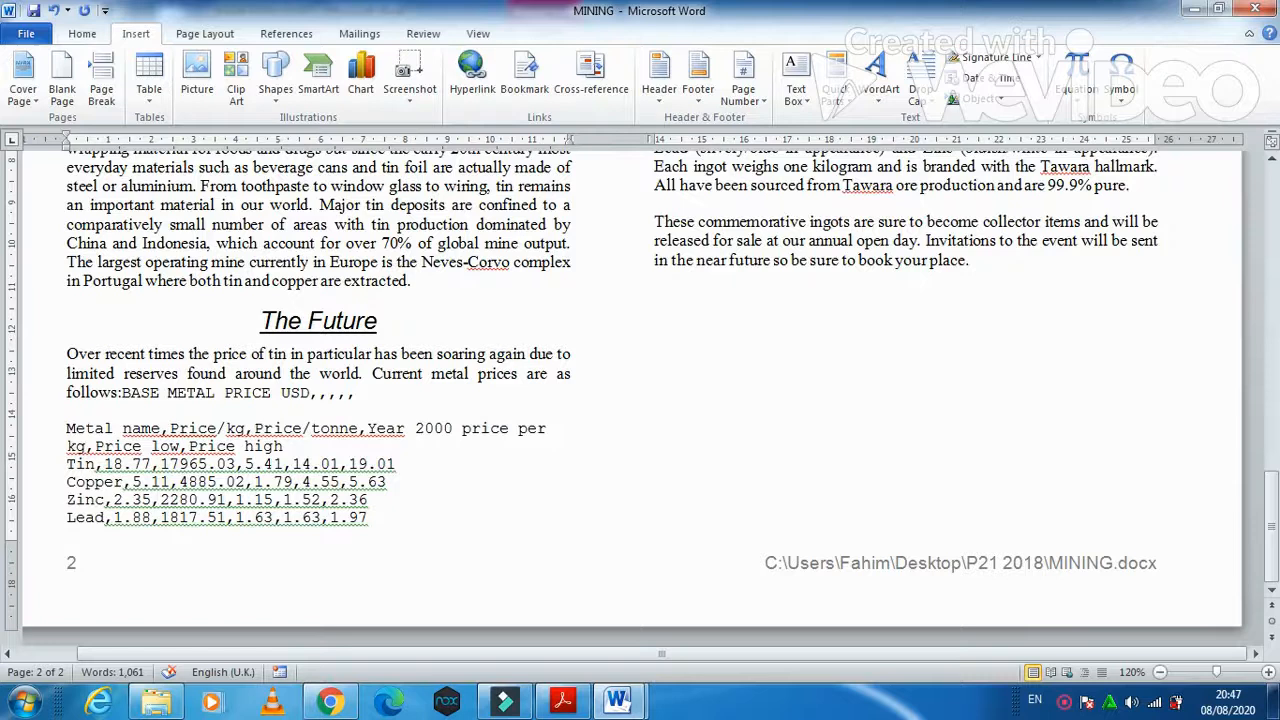
key("ctrl+z")
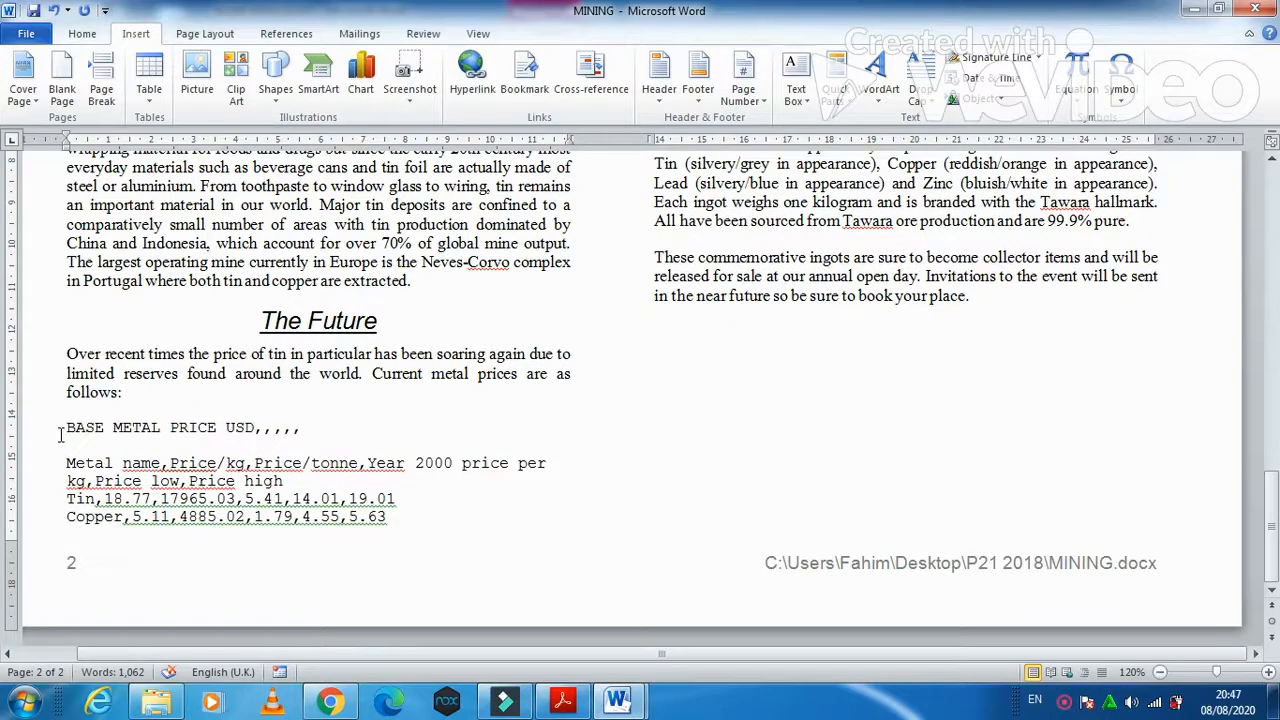
left_click(58, 470)
key("BackSpace")
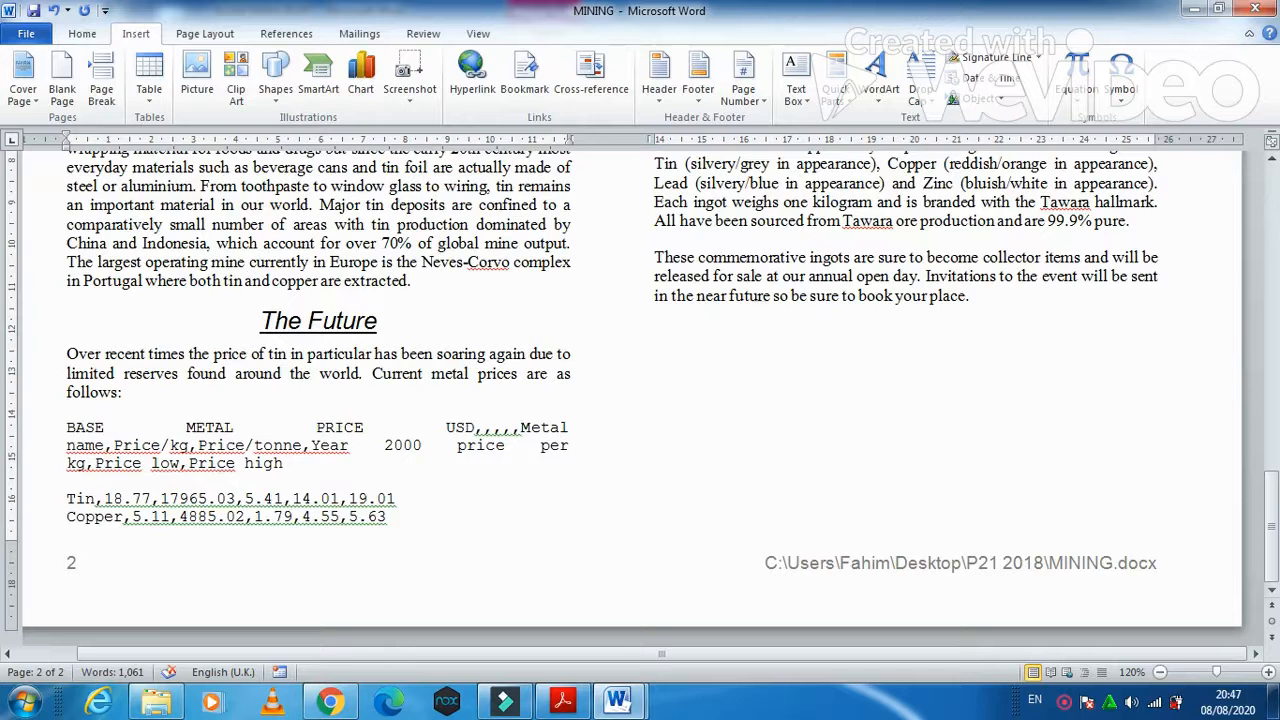
key("ctrl+z")
key("ctrl+z")
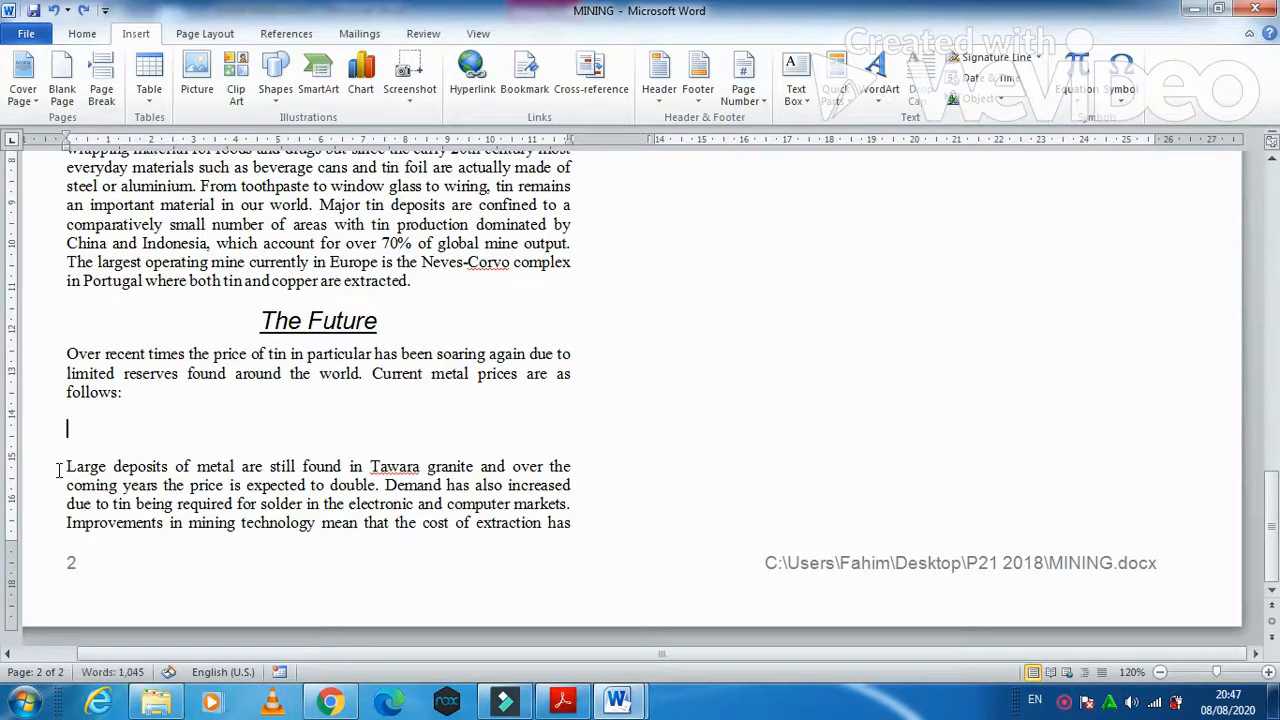
key("BackSpace")
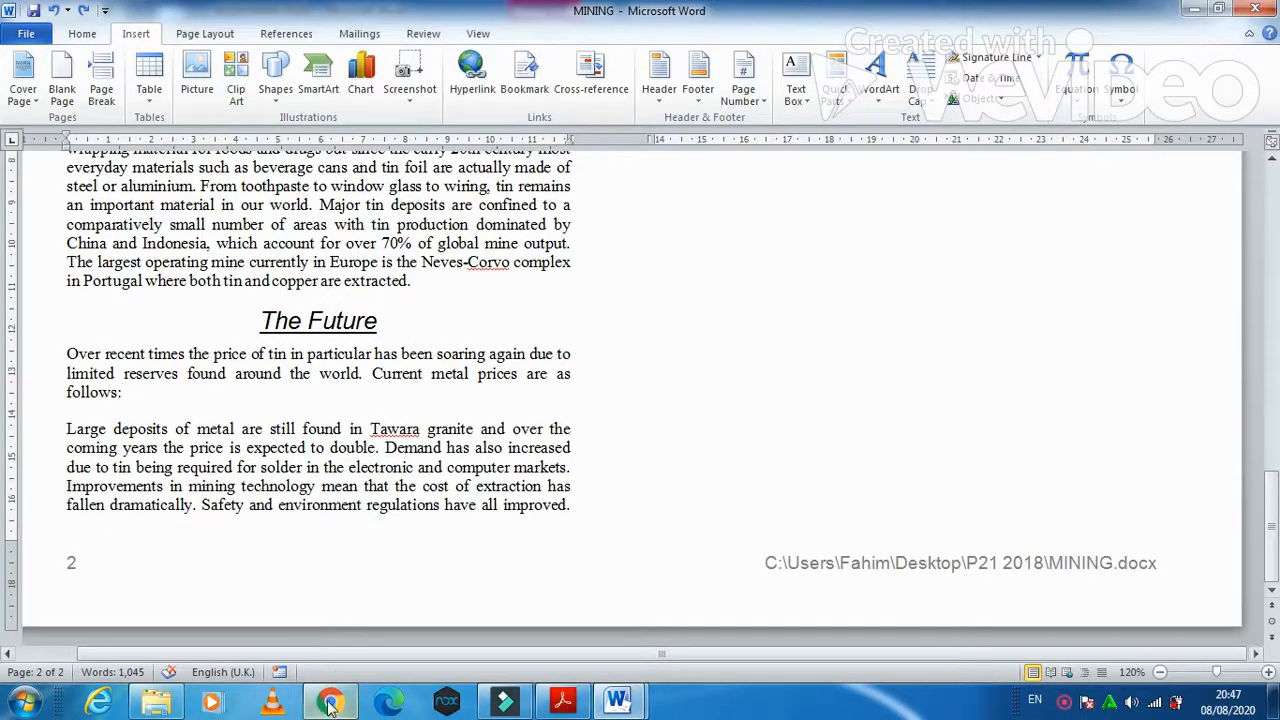
Step: Open N218PRICELIST from the 0417_w18_sf_02 folder on the Desktop in Excel
left_click(155, 702)
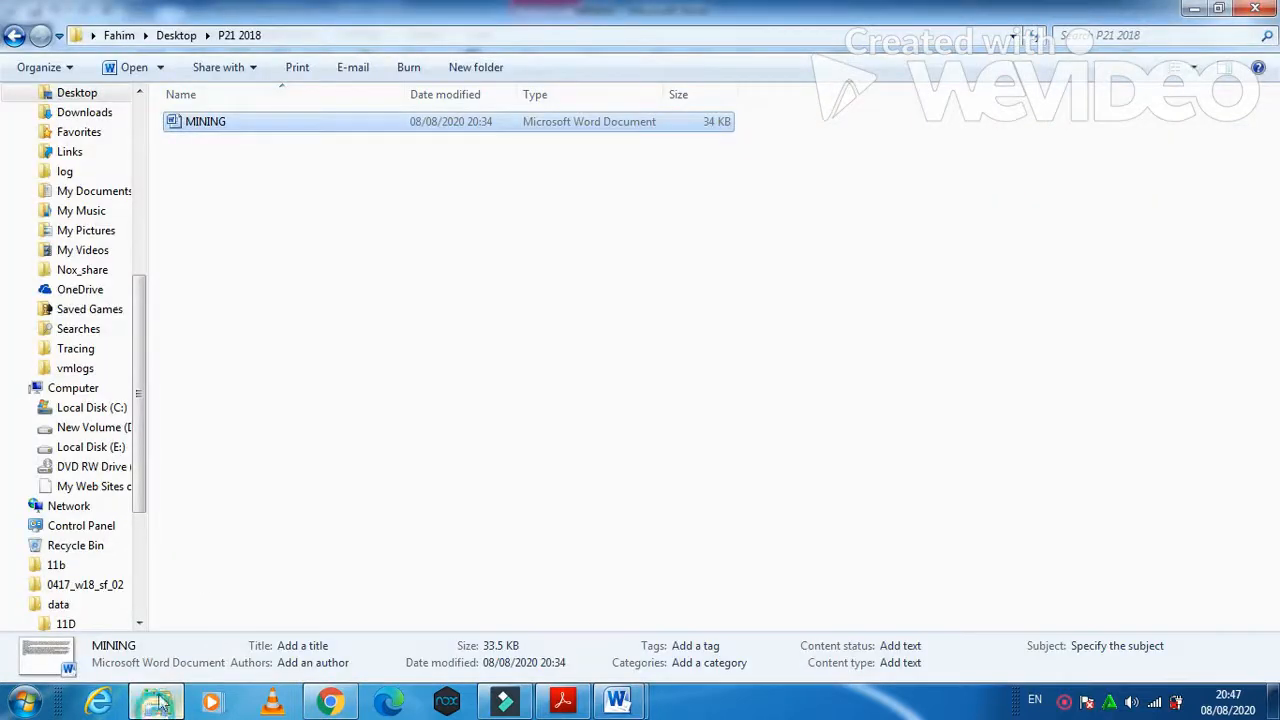
left_click(177, 35)
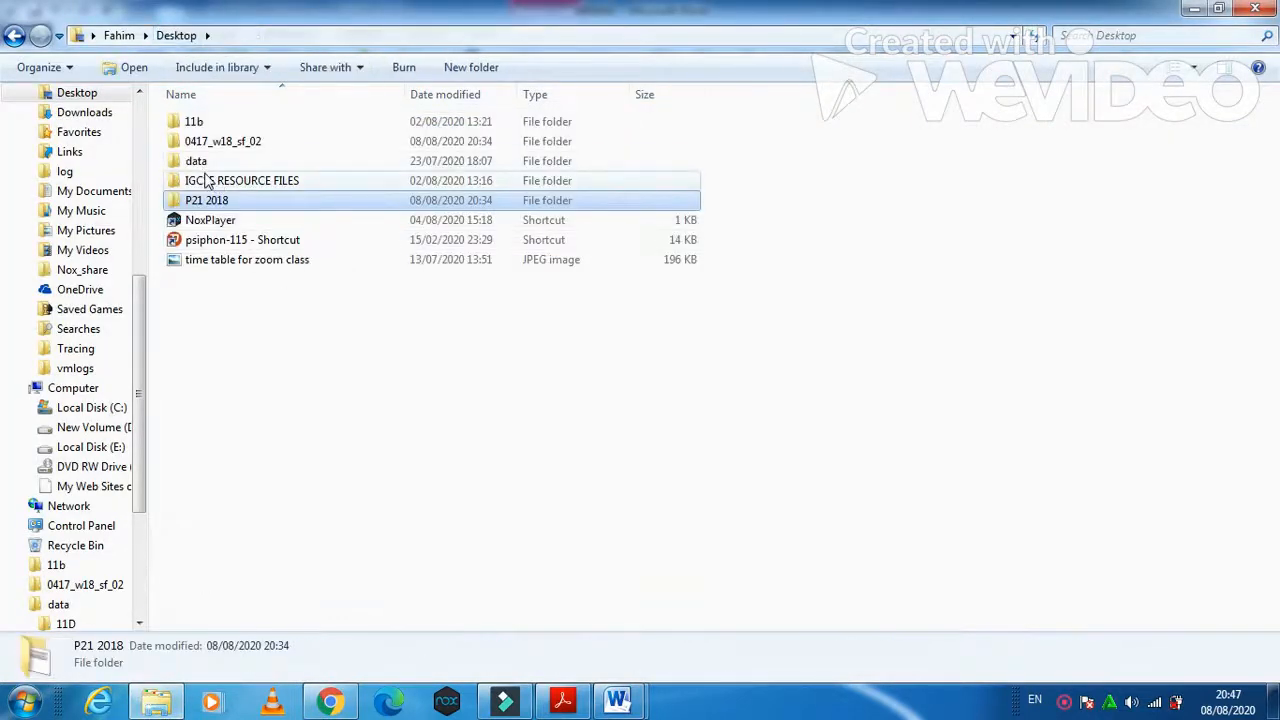
double_click(228, 143)
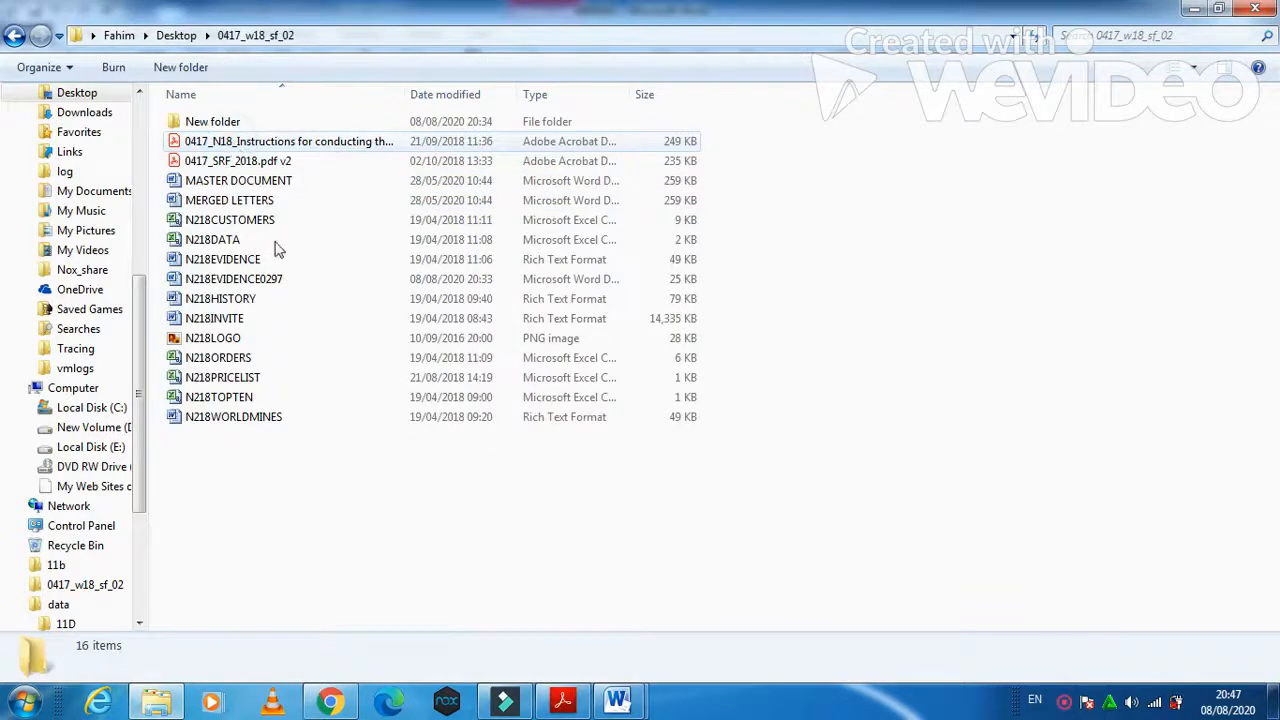
left_click(256, 377)
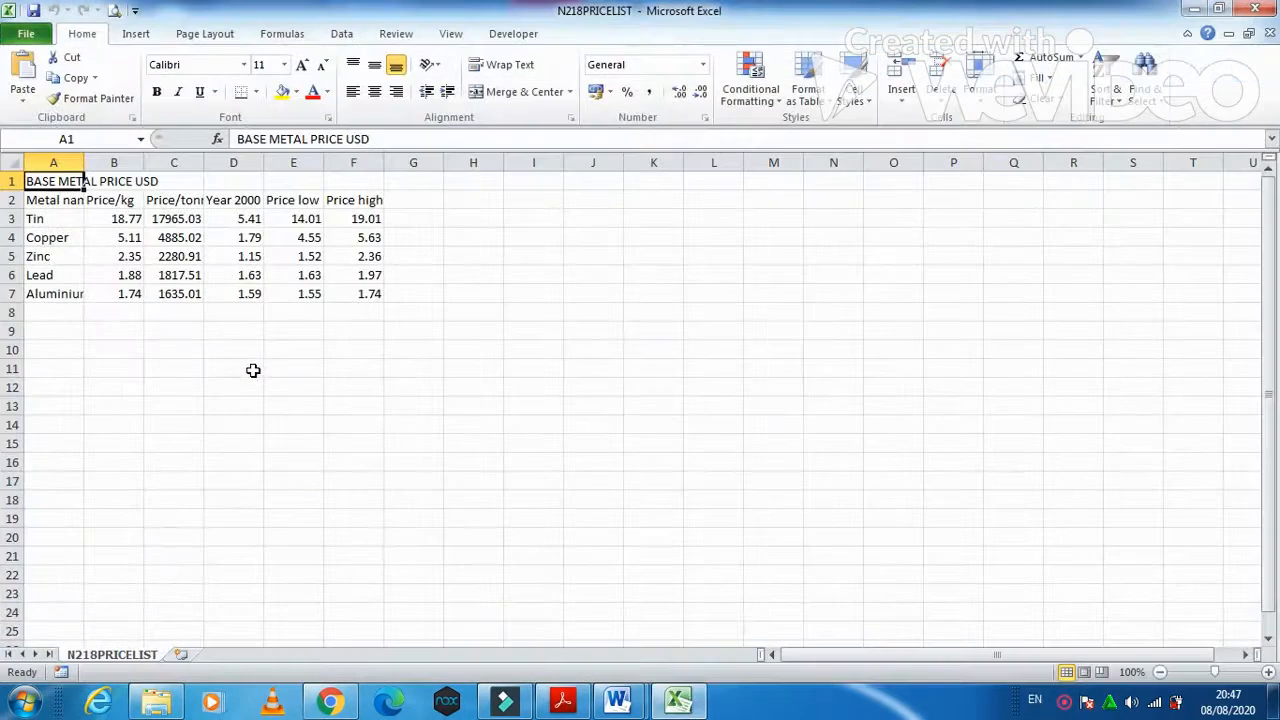
Step: Copy the price list cells A1 to F7 and return to the MINING document
left_click(118, 240)
left_click_drag(66, 178, 368, 294)
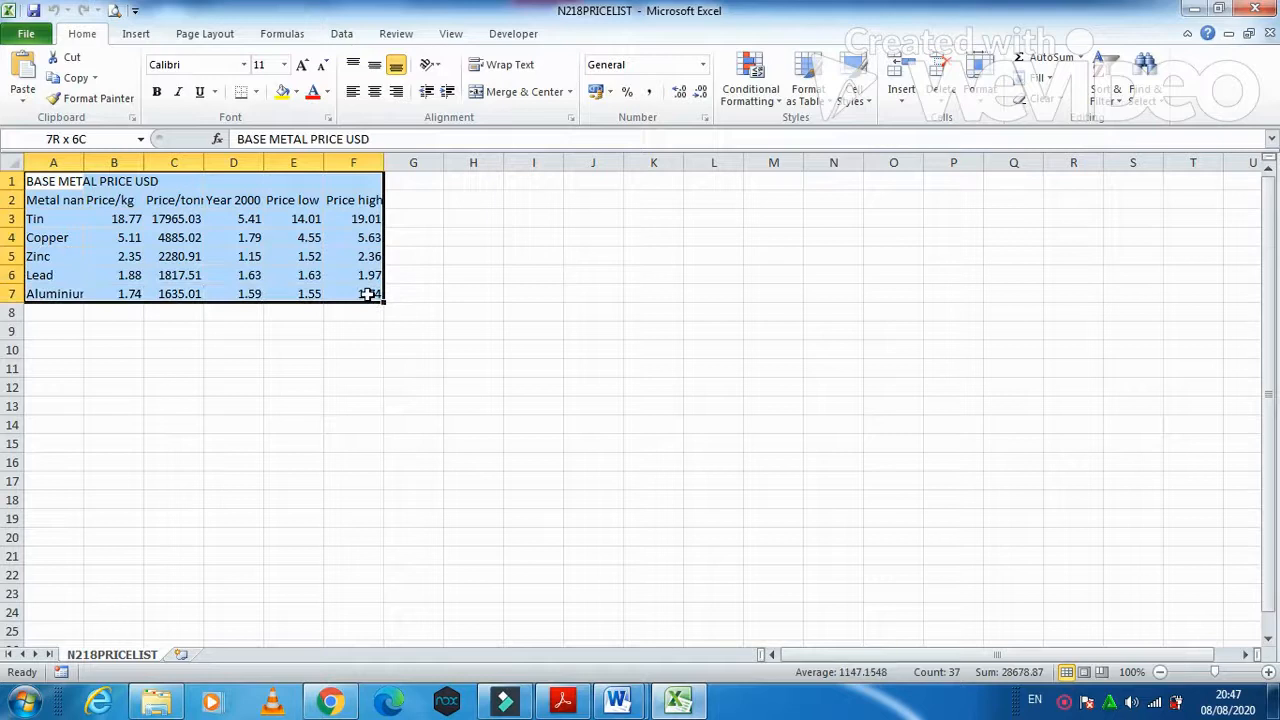
right_click(280, 238)
left_click(330, 272)
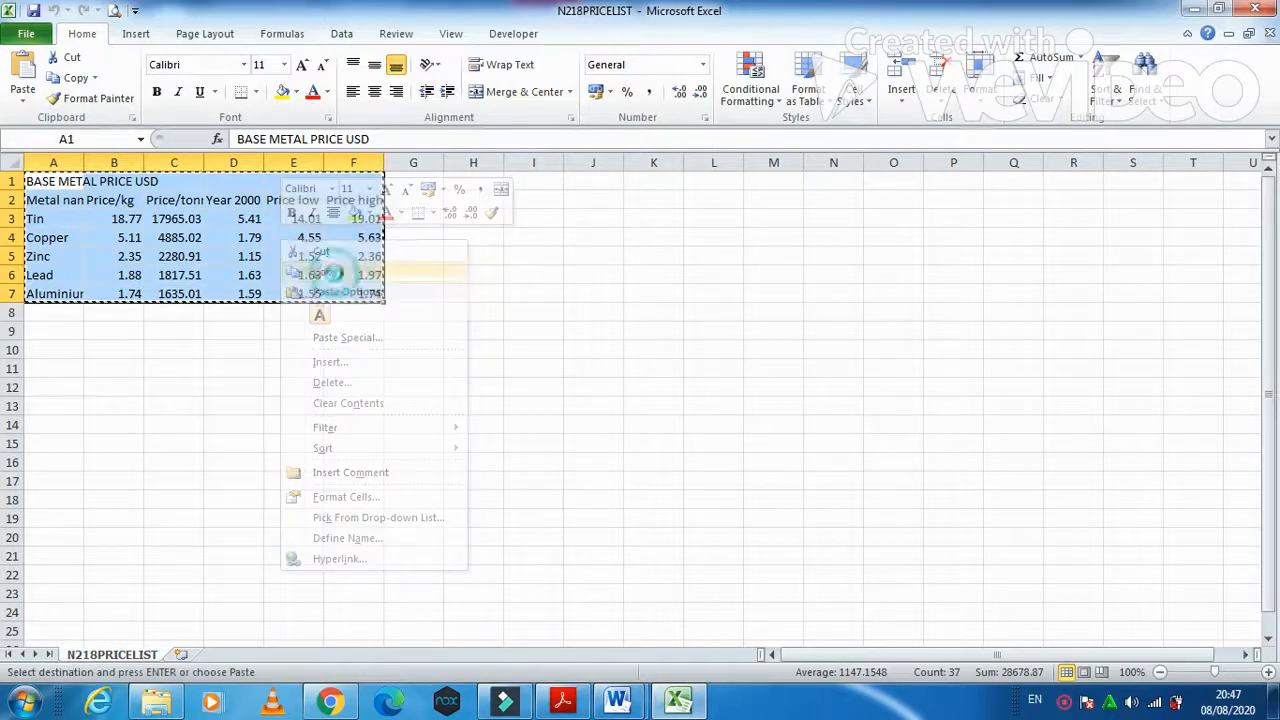
left_click(674, 692)
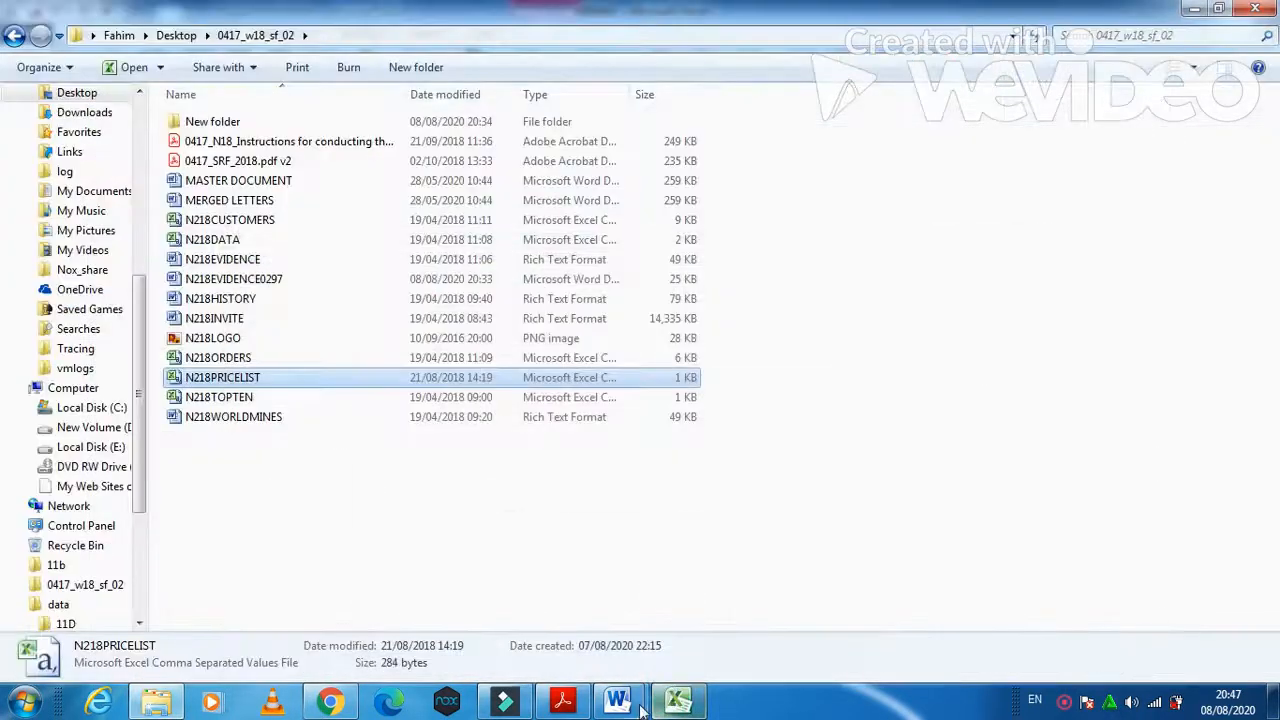
mouse_move(643, 708)
left_click(705, 605)
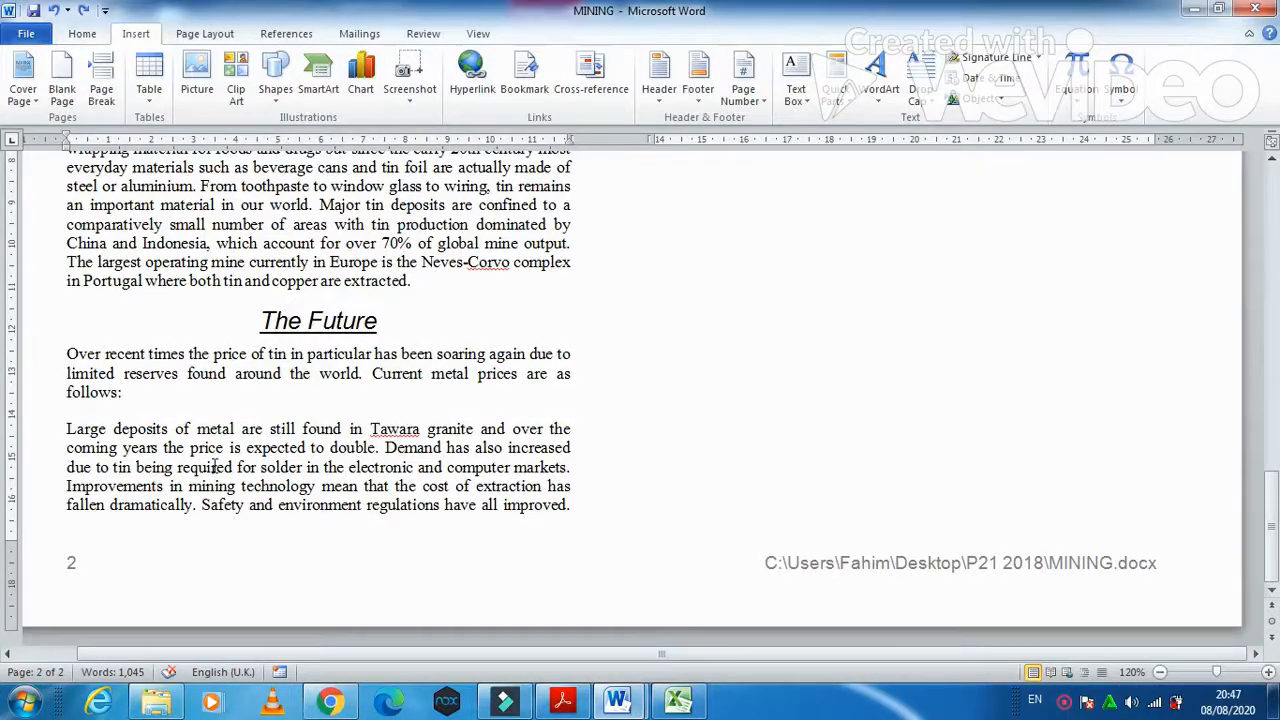
Step: Paste the copied price list as a table on a new line after "Current metal prices are as follows:"
key("Return")
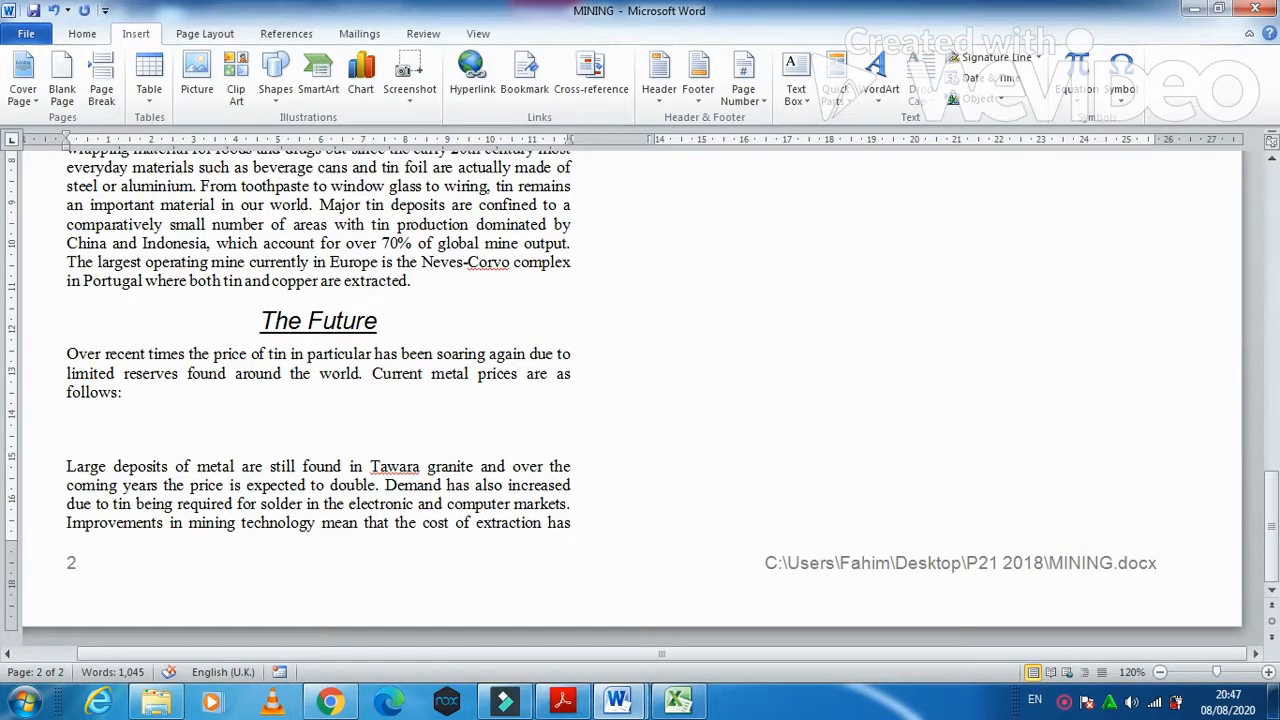
key("ctrl+v")
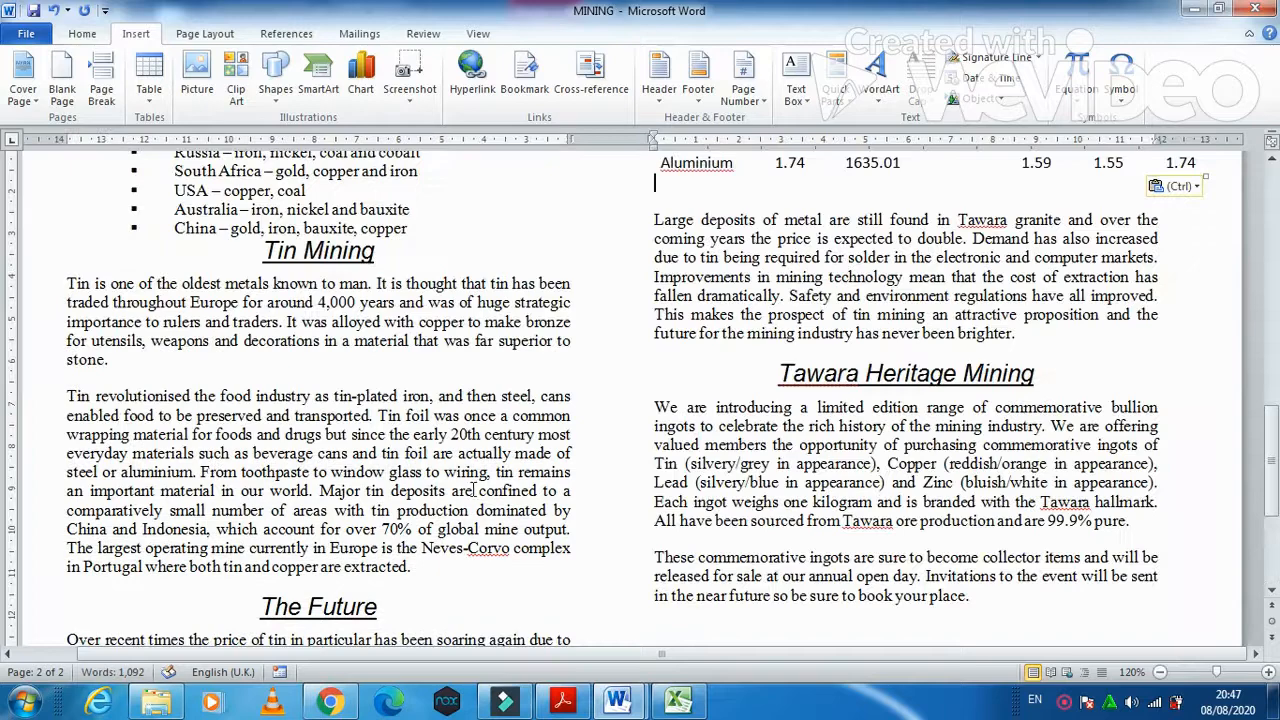
scroll(474, 489, "up", 5)
scroll(474, 489, "down", 5)
scroll(474, 489, "down", 5)
Step: Select the whole price table and apply all borders to it
left_click(59, 418)
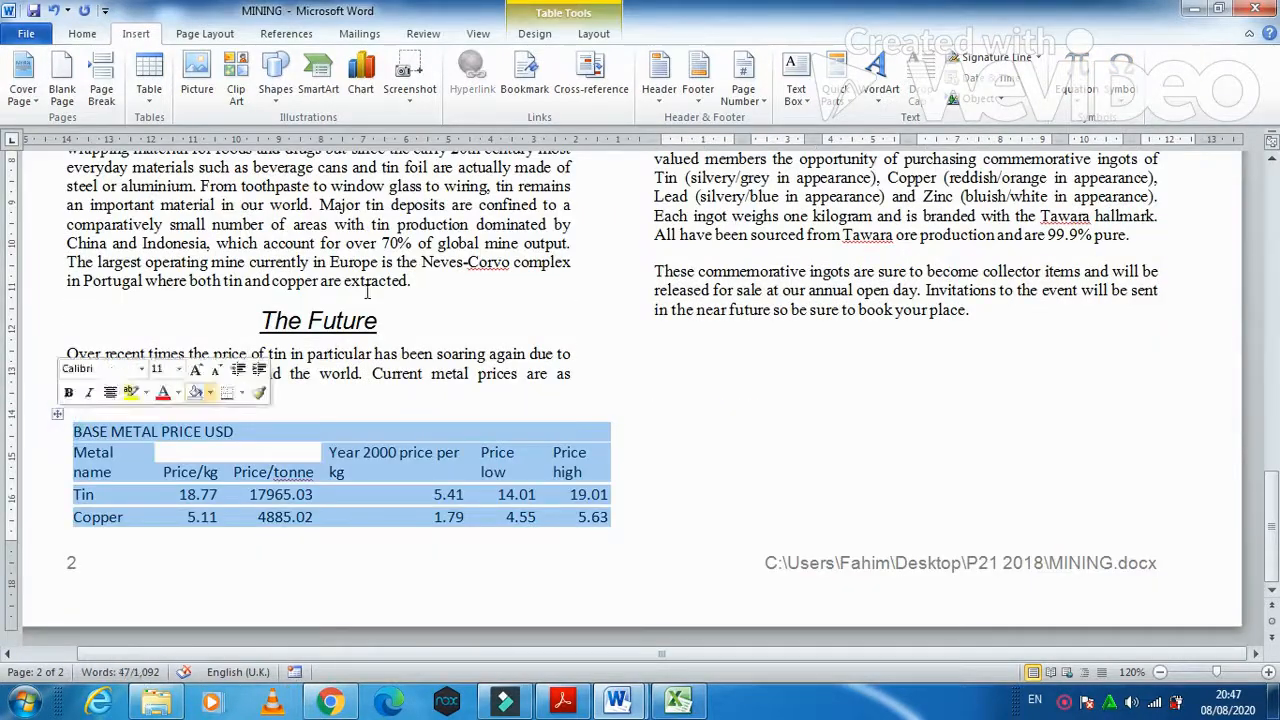
left_click(82, 34)
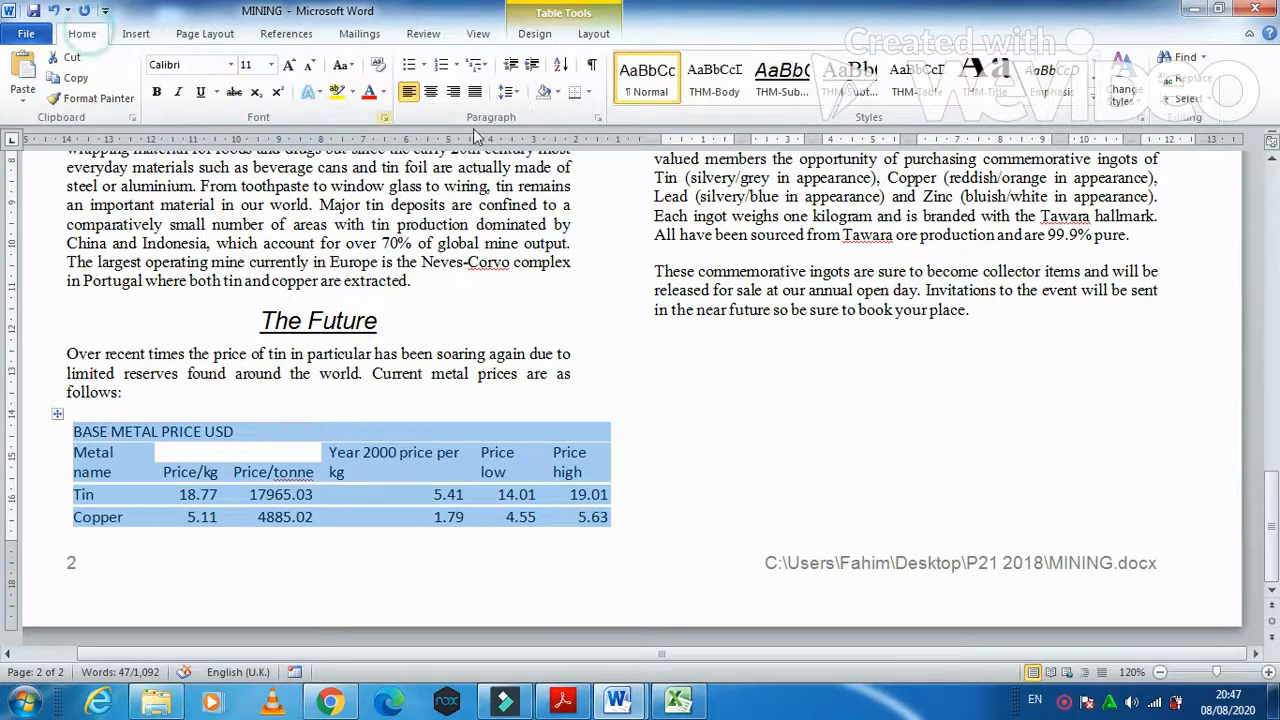
left_click(588, 92)
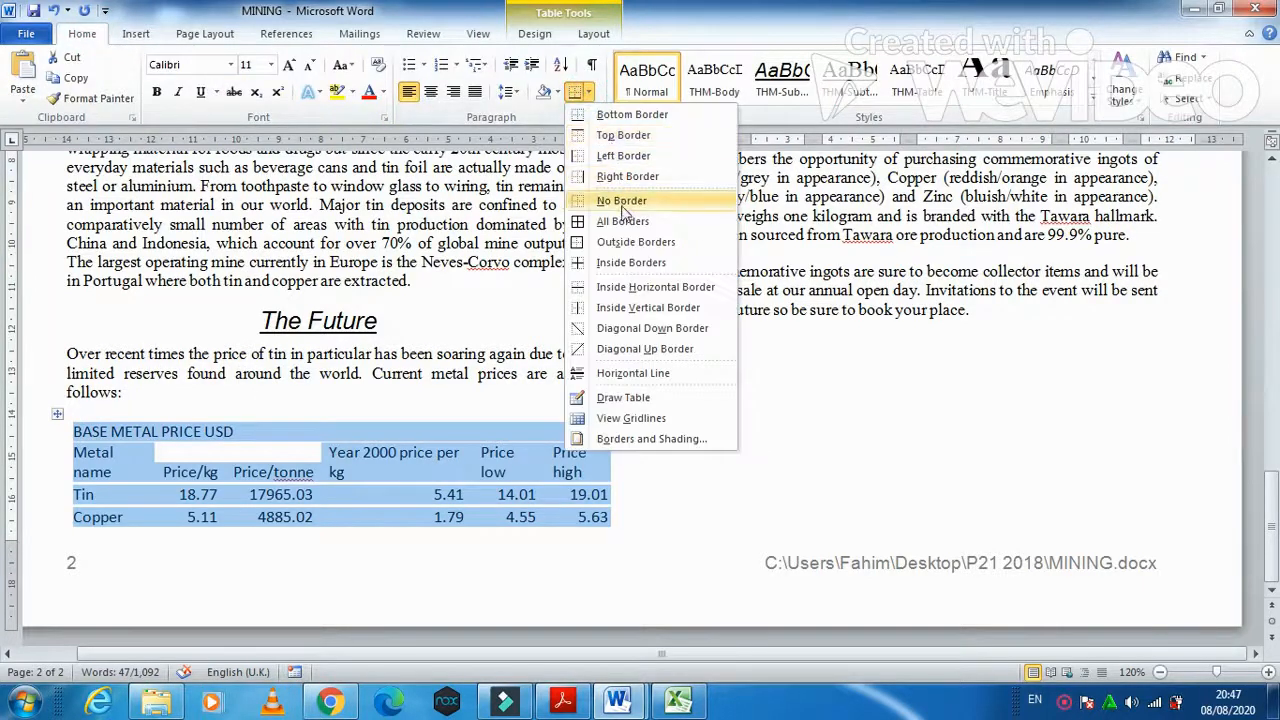
left_click(616, 221)
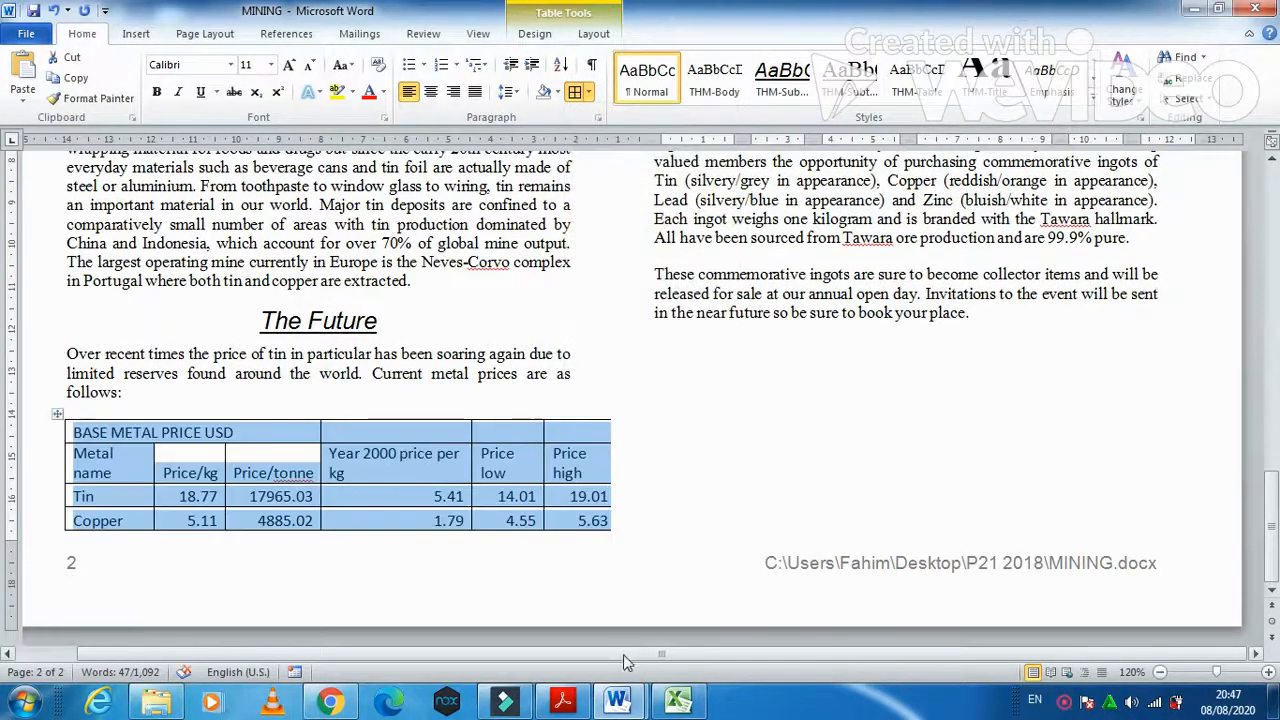
Step: Read the next table task in the question paper
left_click(578, 708)
scroll(506, 531, "down", 2)
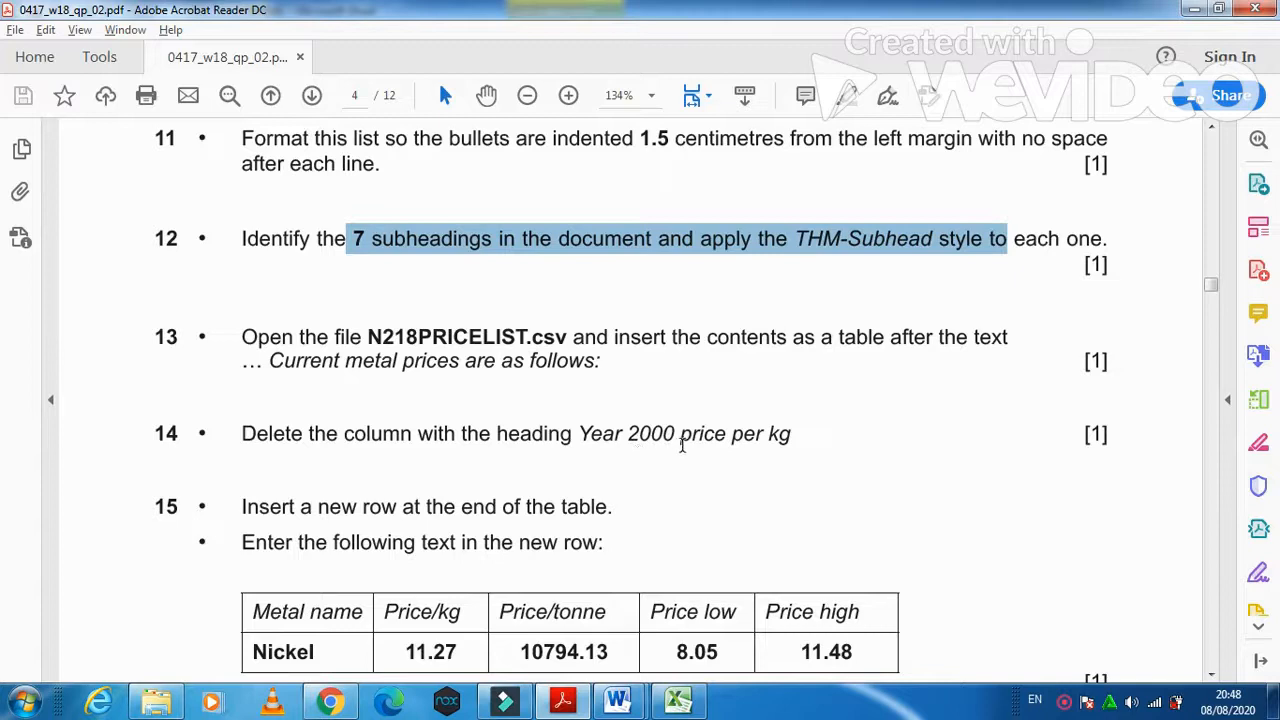
left_click(577, 701)
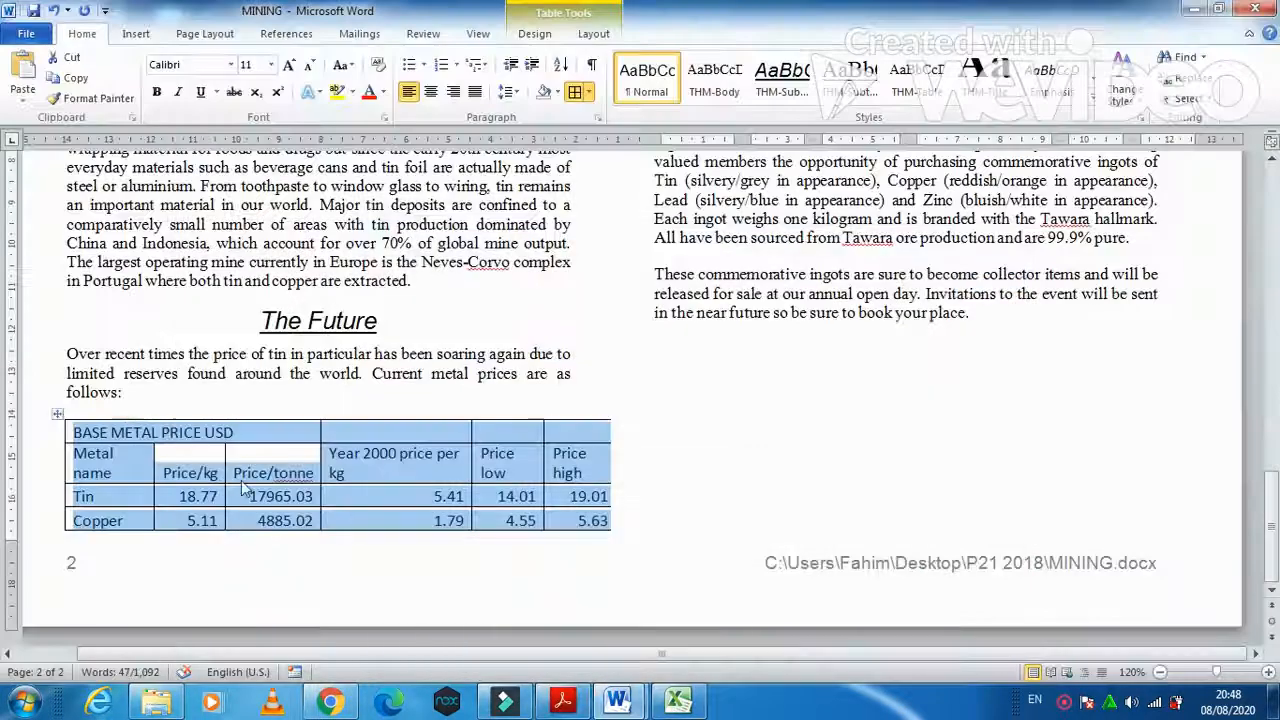
Step: Delete the "Year 2000 price per kg" column from the price table
left_click(422, 460)
left_click(409, 416)
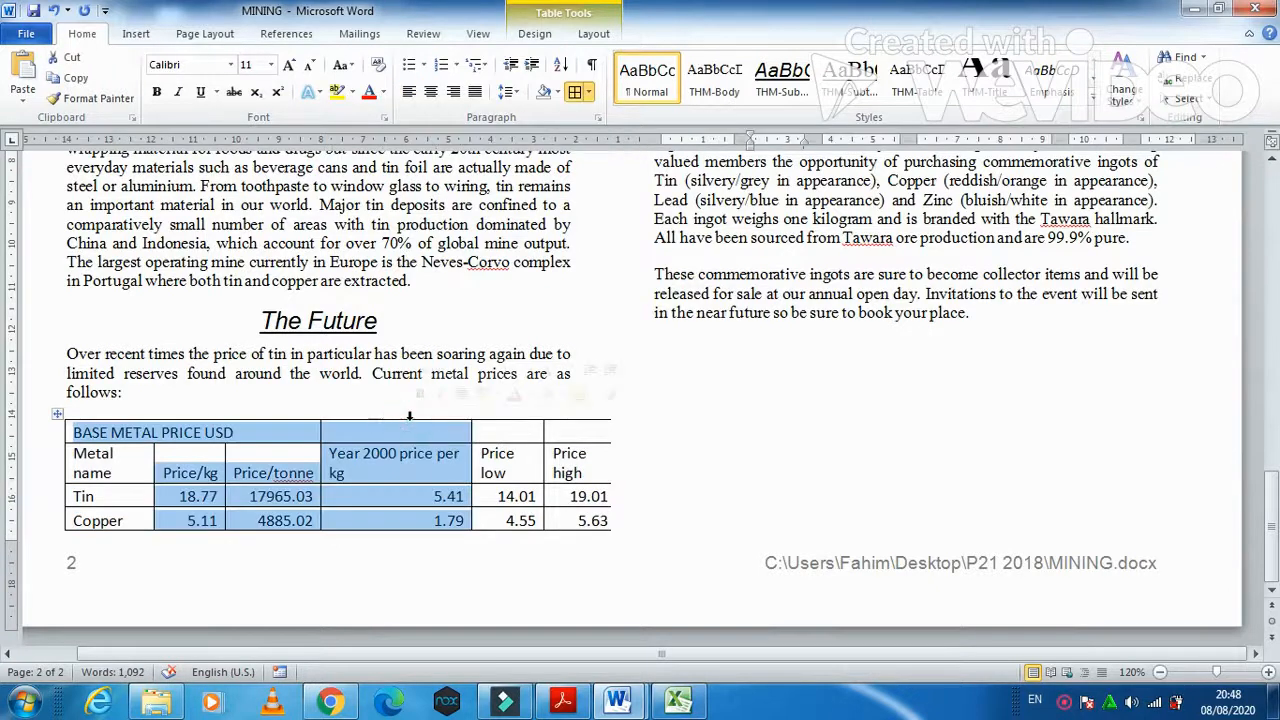
left_click(414, 430)
left_click(421, 420)
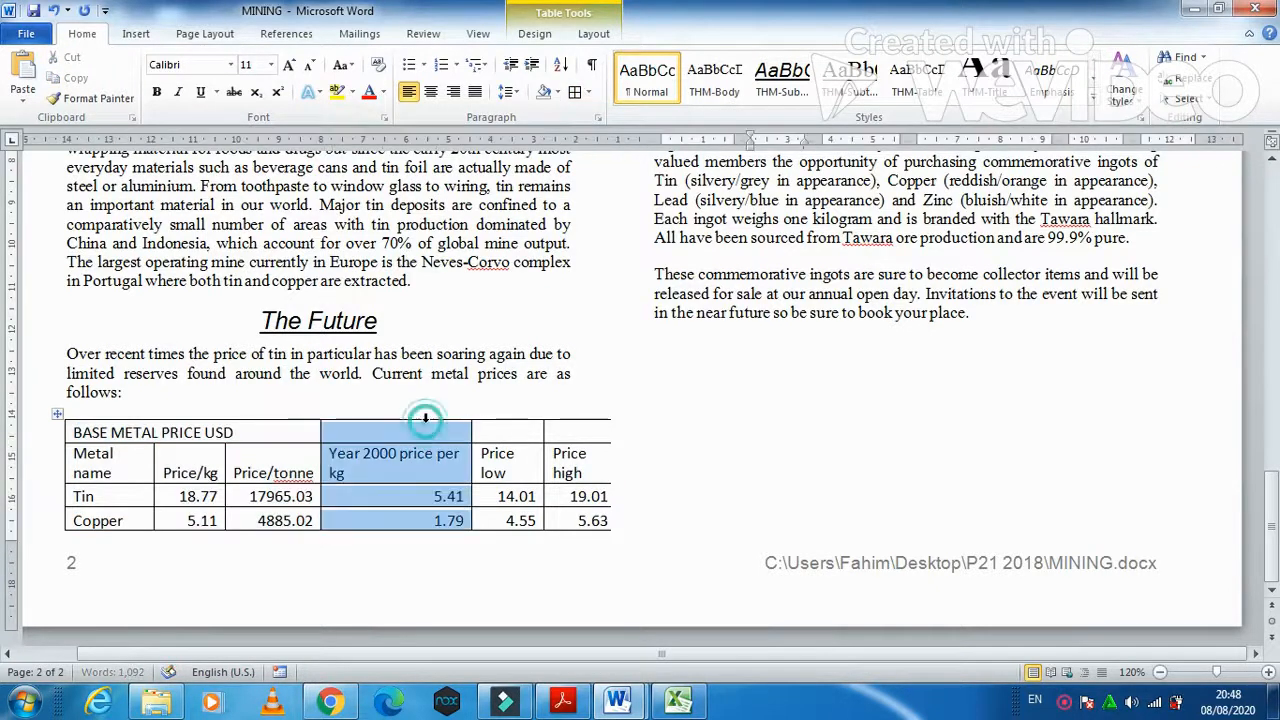
right_click(427, 428)
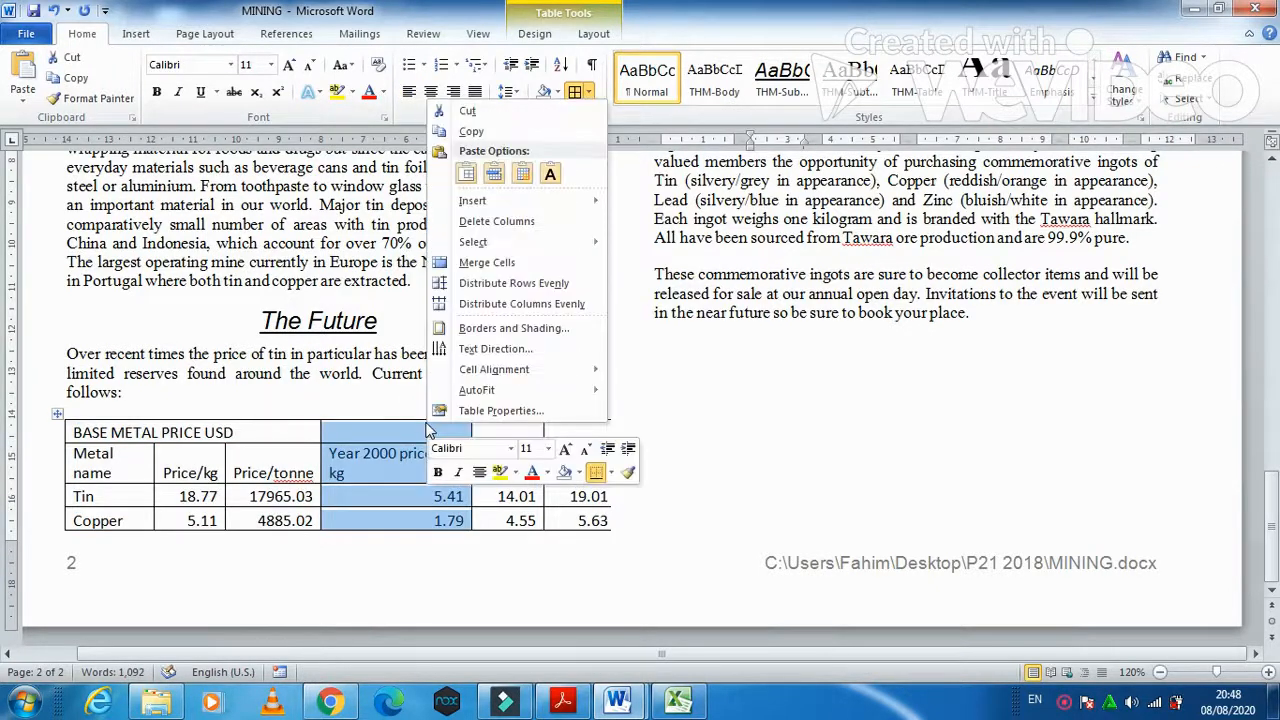
left_click(526, 221)
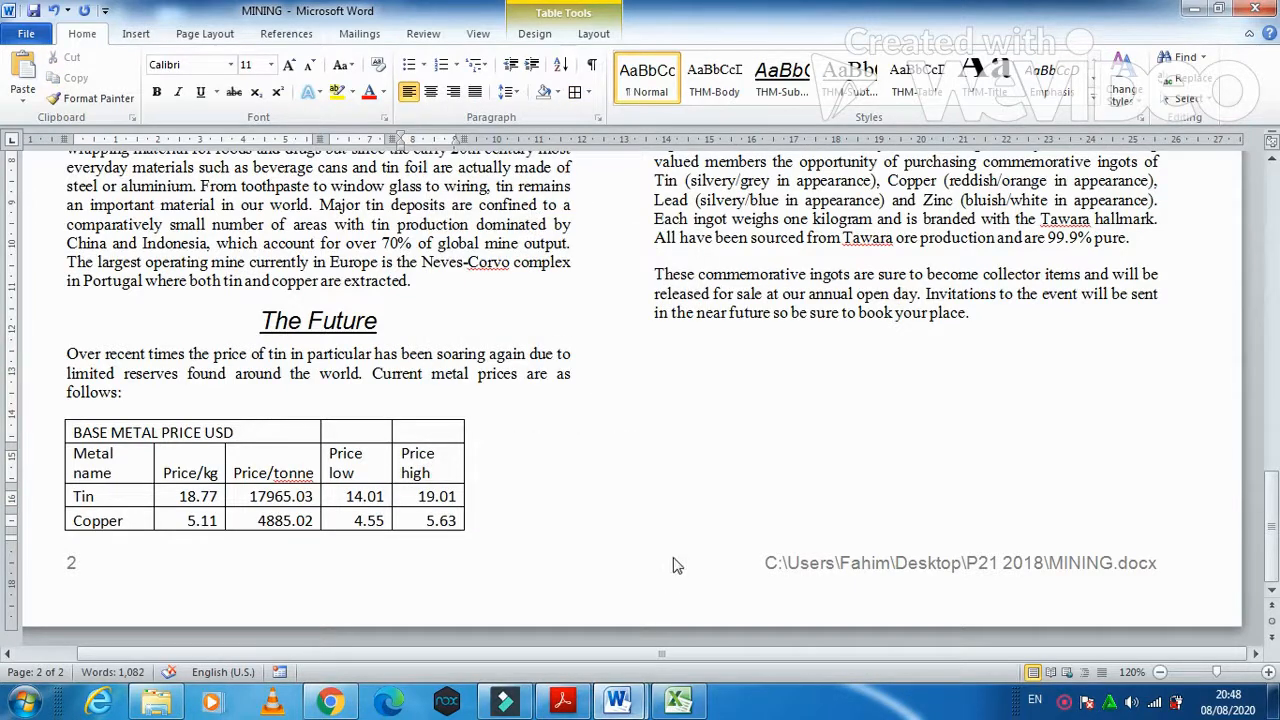
Step: Review the remaining table tasks in the question paper against the table in the document
scroll(674, 558, "up", 9)
scroll(674, 558, "down", 5)
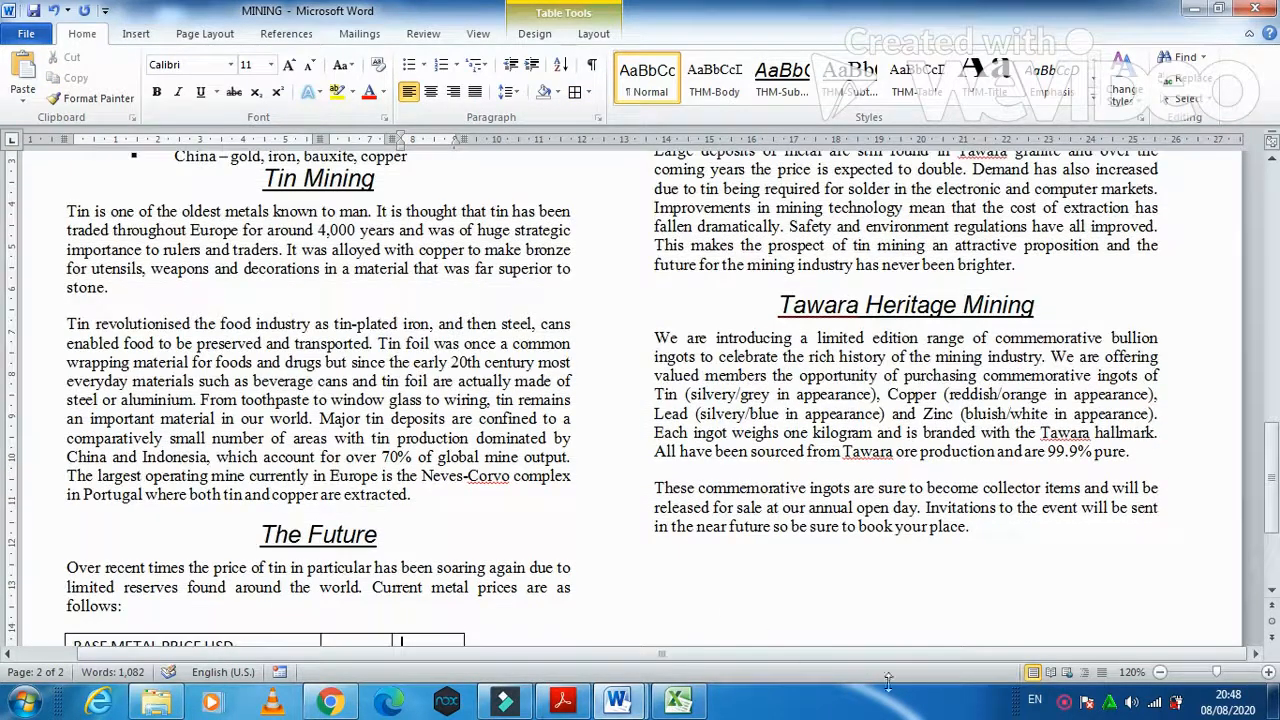
left_click(567, 702)
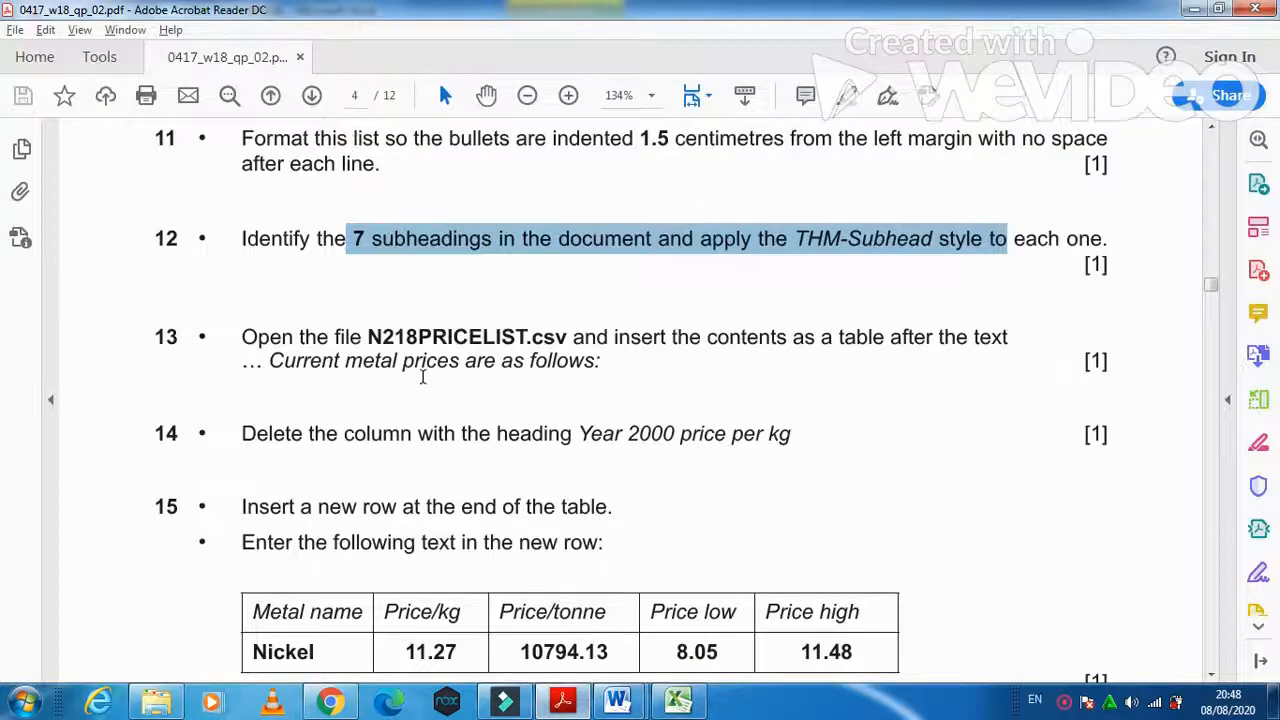
scroll(427, 368, "down", 1)
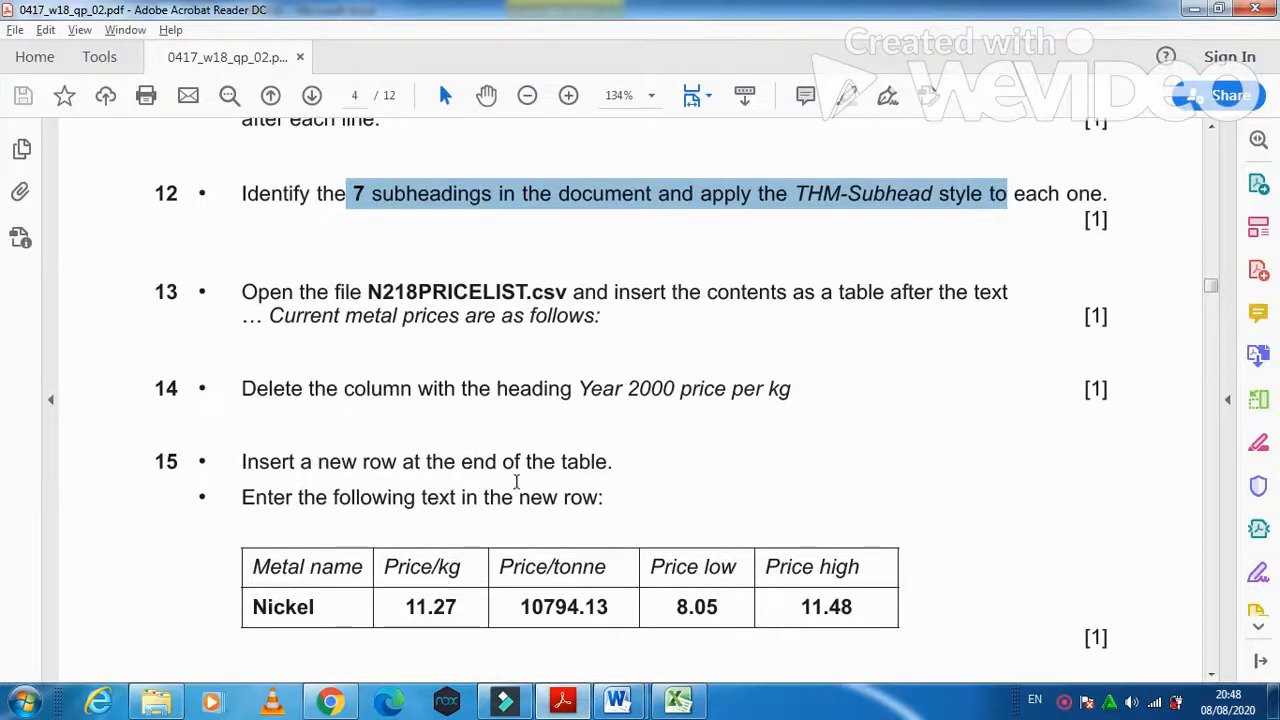
scroll(597, 473, "down", 3)
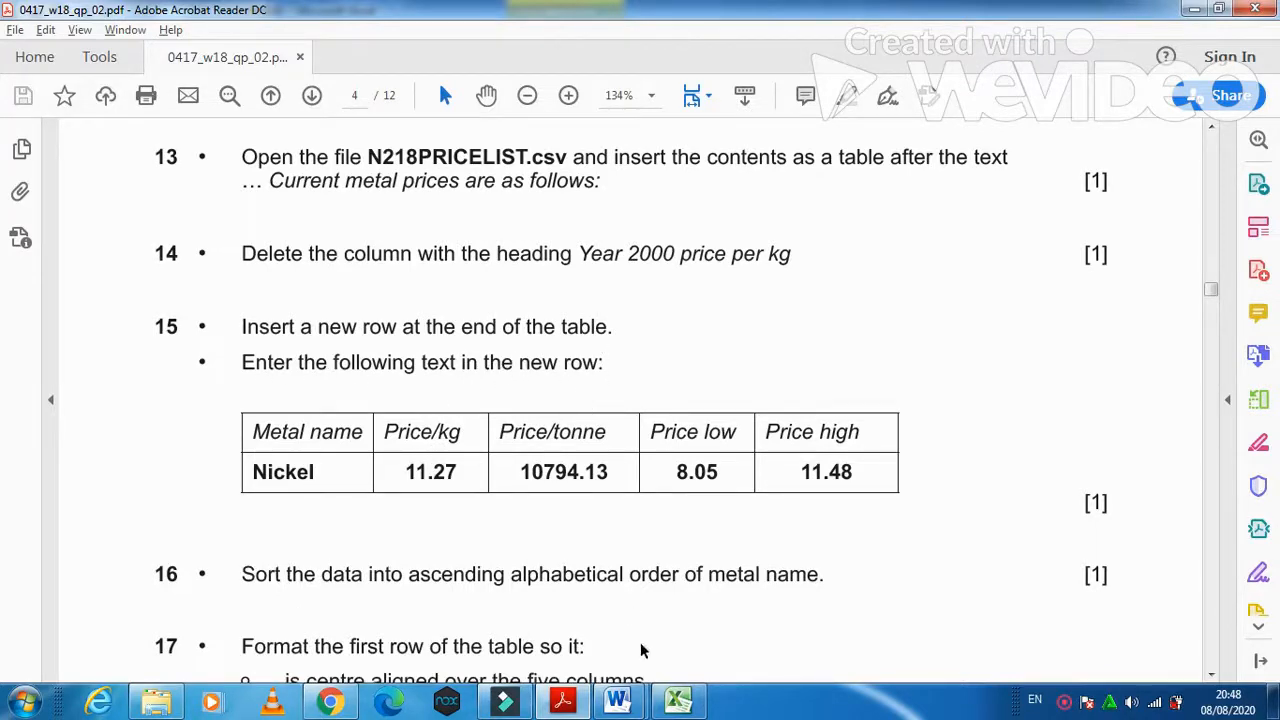
left_click(617, 701)
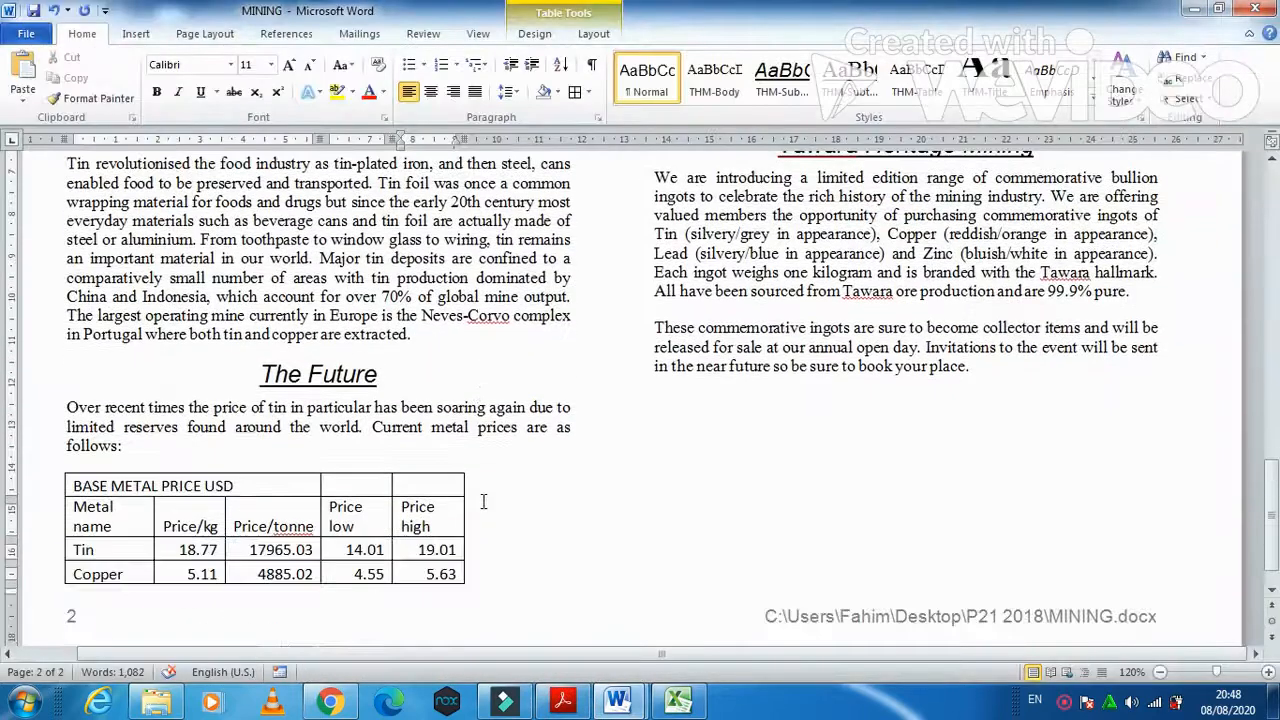
scroll(483, 501, "up", 6)
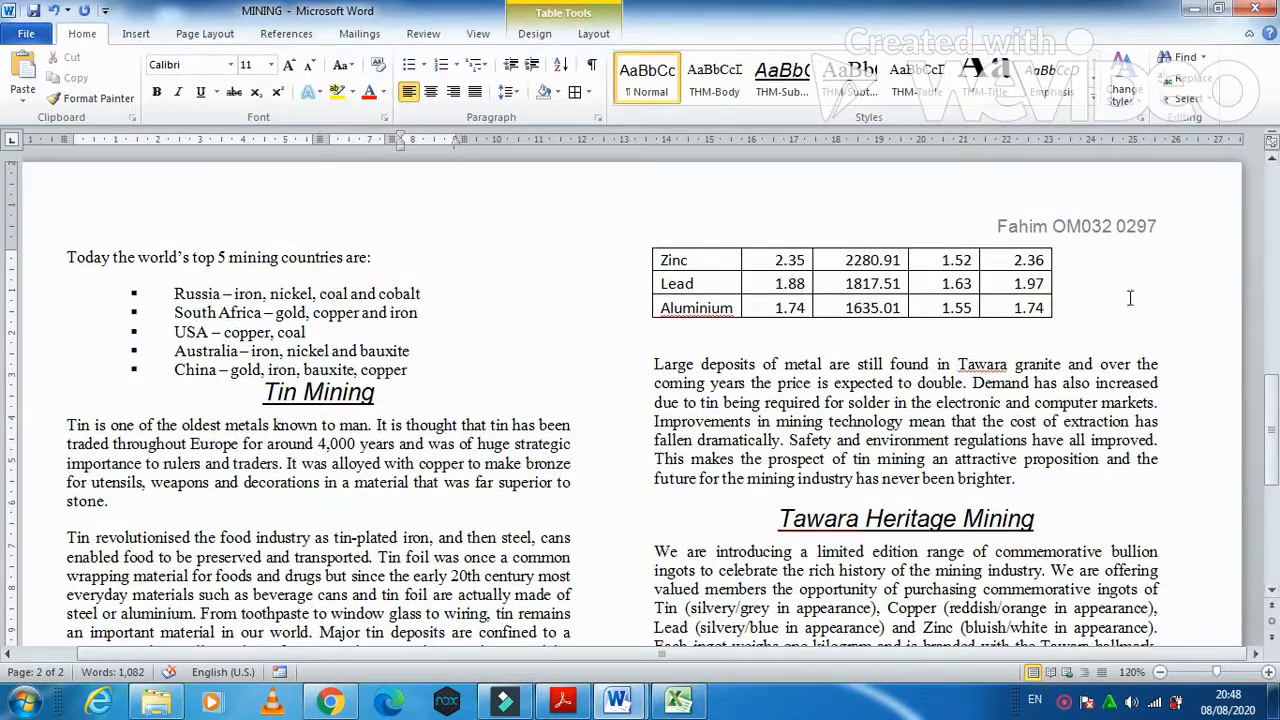
scroll(1050, 308, "down", 4)
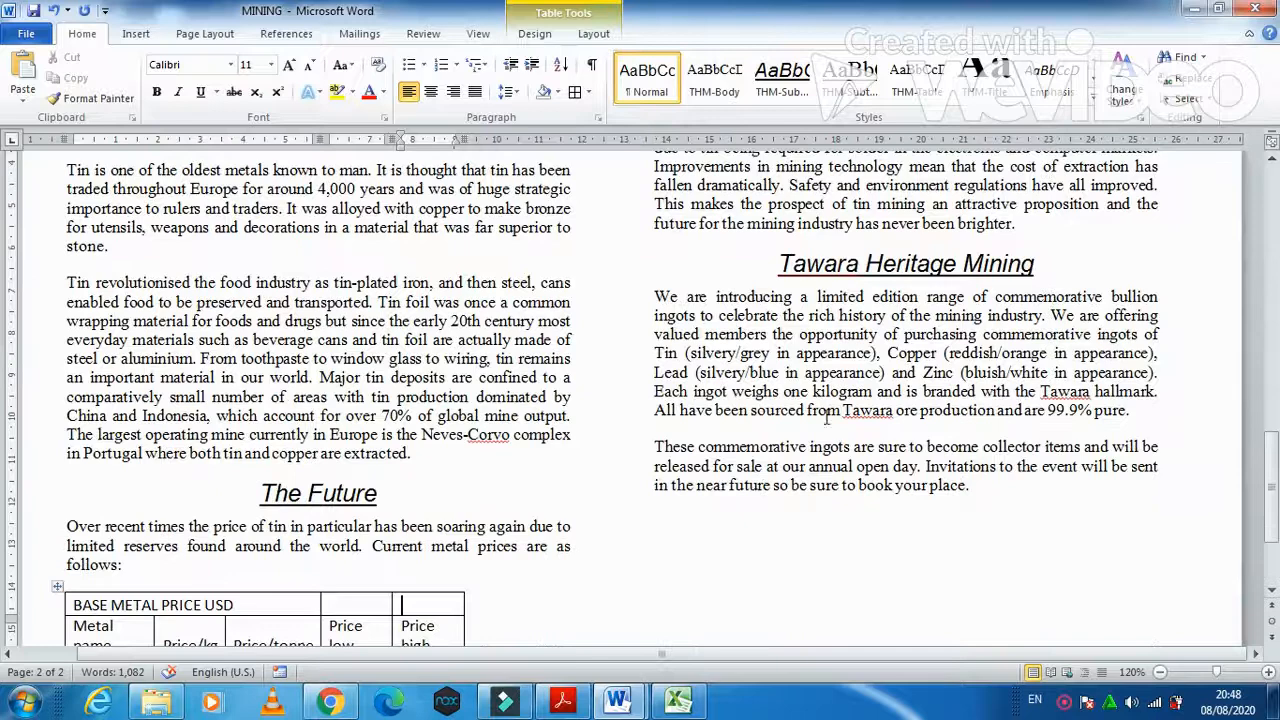
scroll(737, 470, "up", 4)
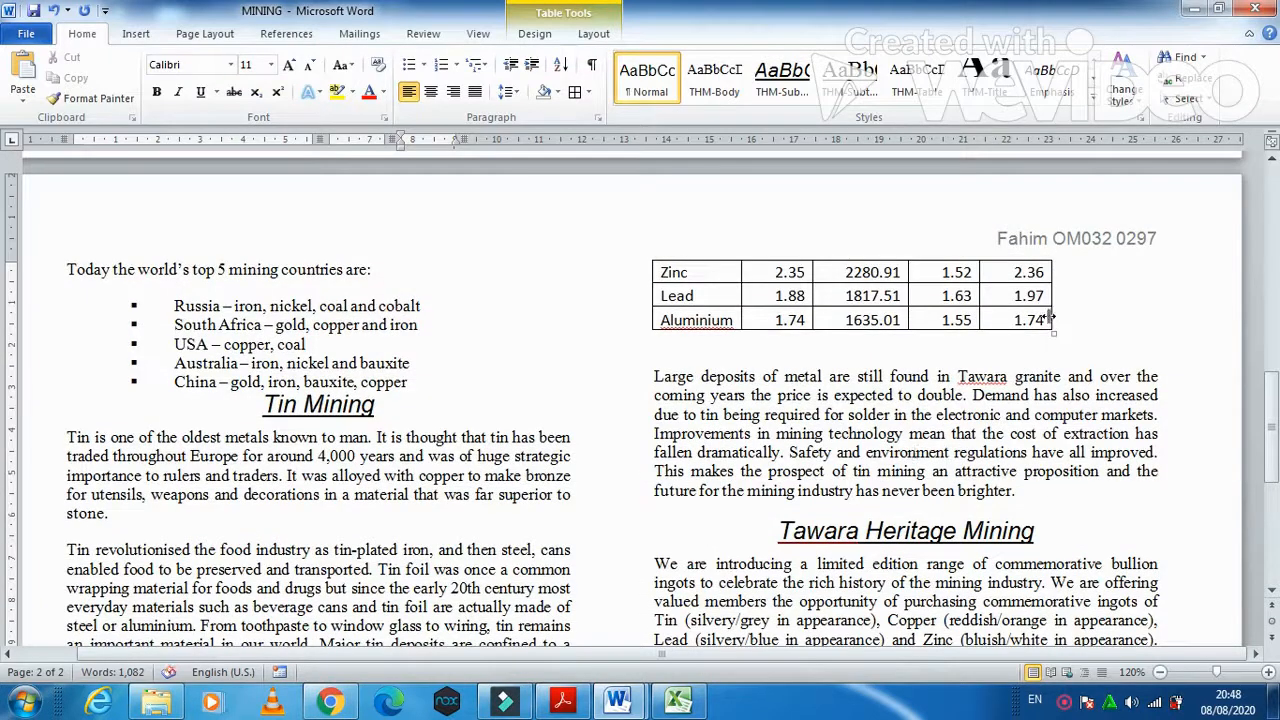
Step: Add a new row at the end of the table and enter Nickel, 11.27, 10794.13, 8.05 and 11.48
left_click(1045, 319)
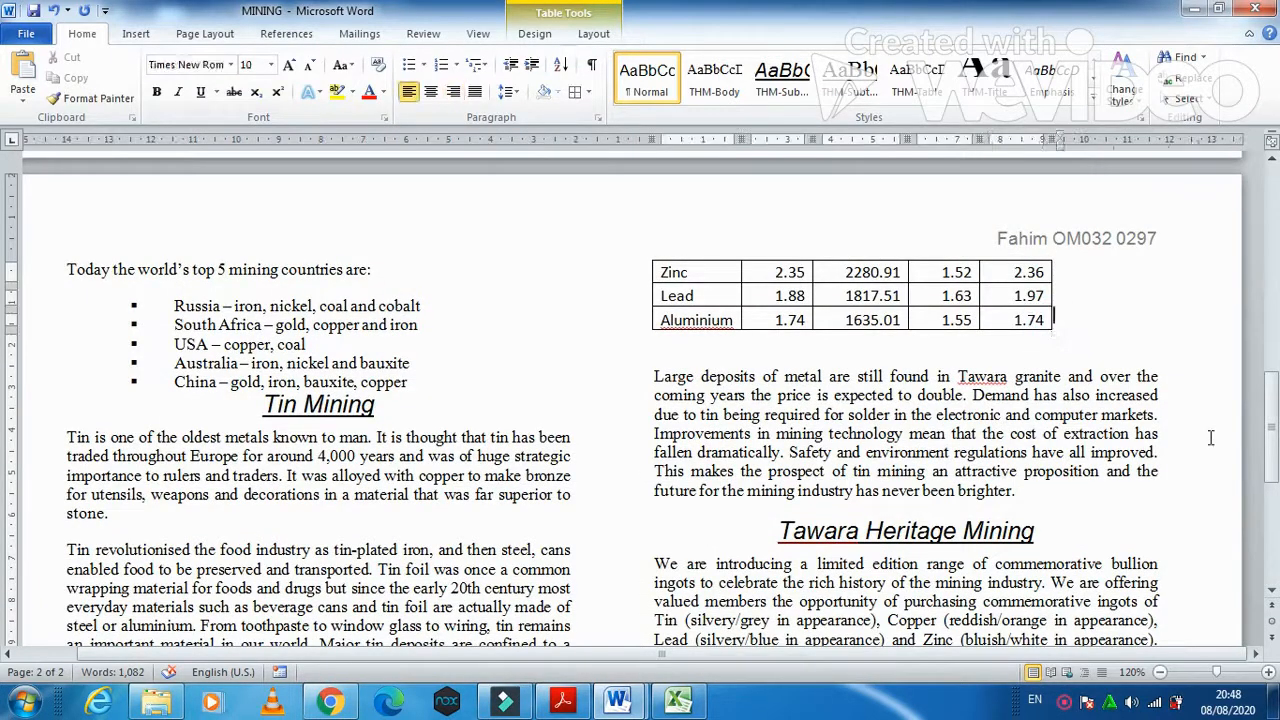
key("Tab")
key("alt+Tab")
key("alt+Tab")
type("N")
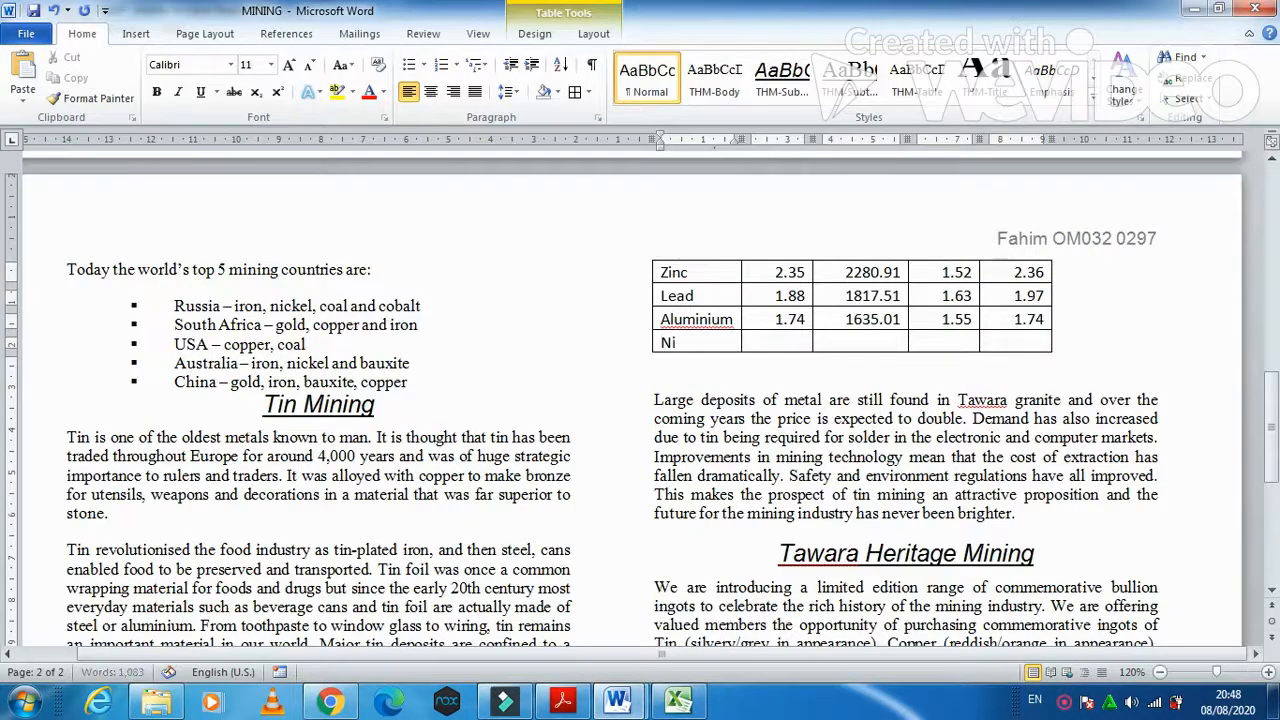
key("Tab")
key("alt+Tab")
key("alt+Tab")
type("110.2")
key("alt+Tab")
key("alt+Tab")
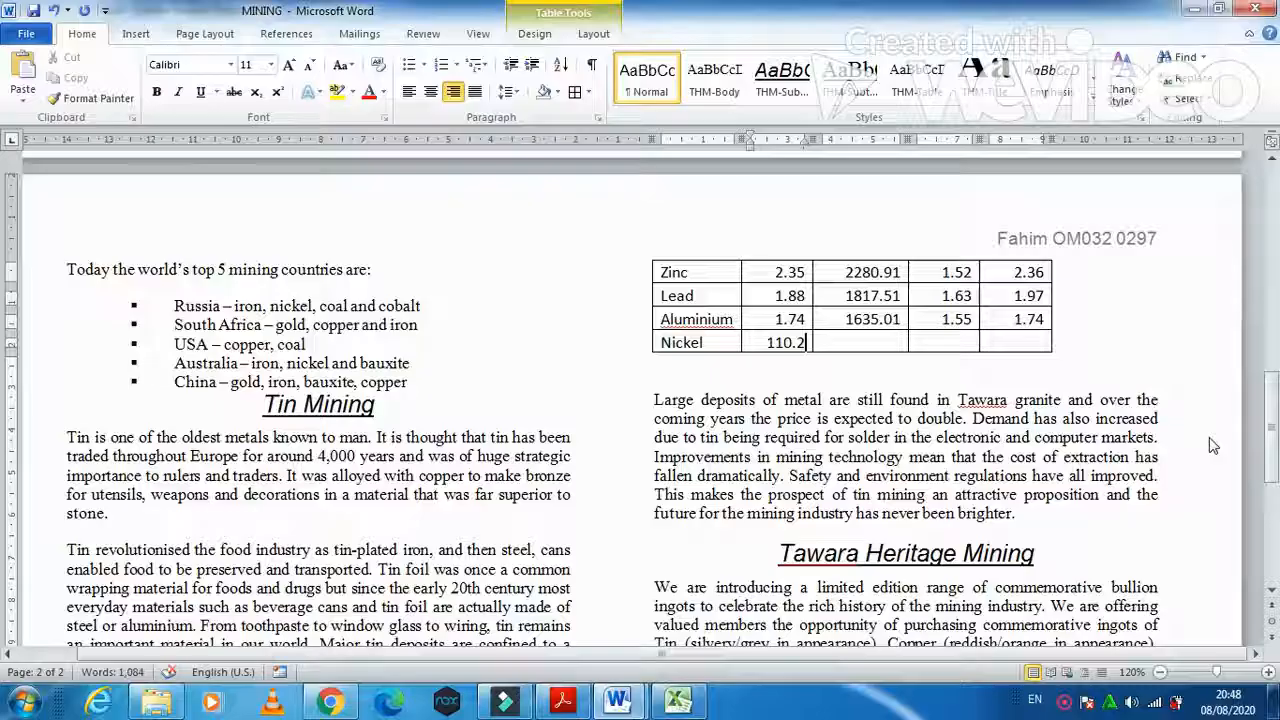
type("7")
key("Tab")
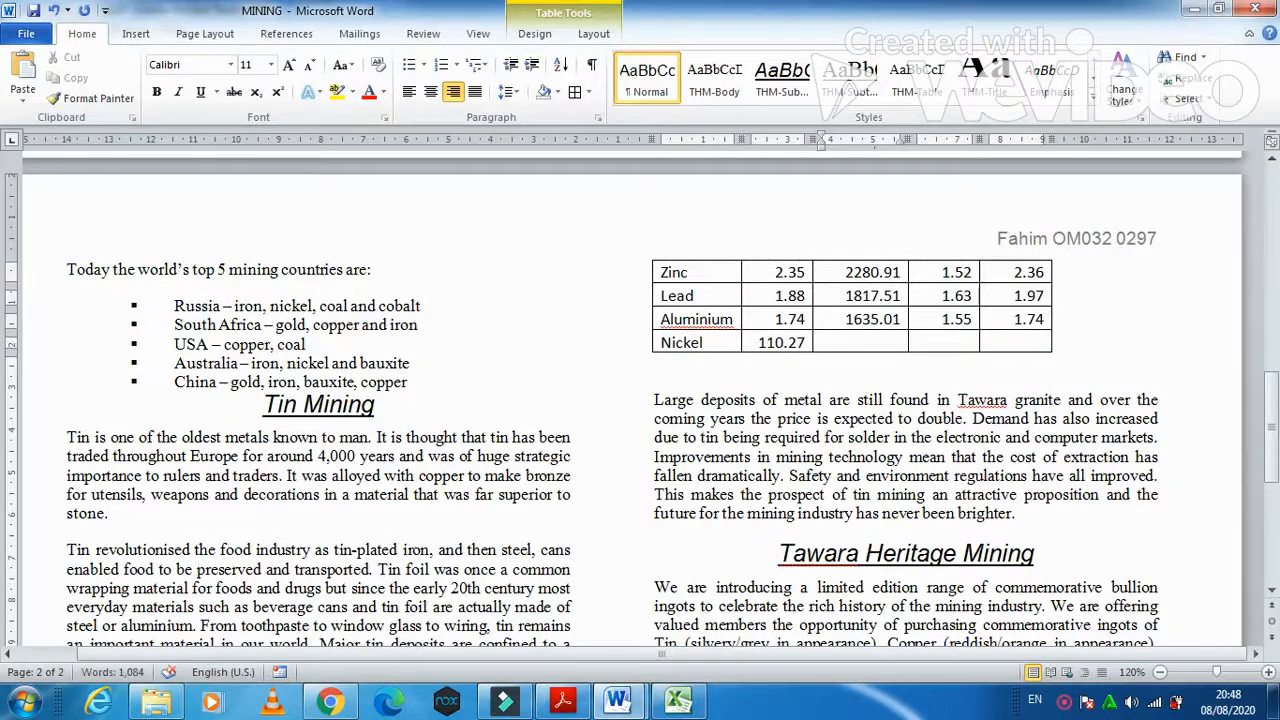
key("BackSpace")
key("alt+Tab")
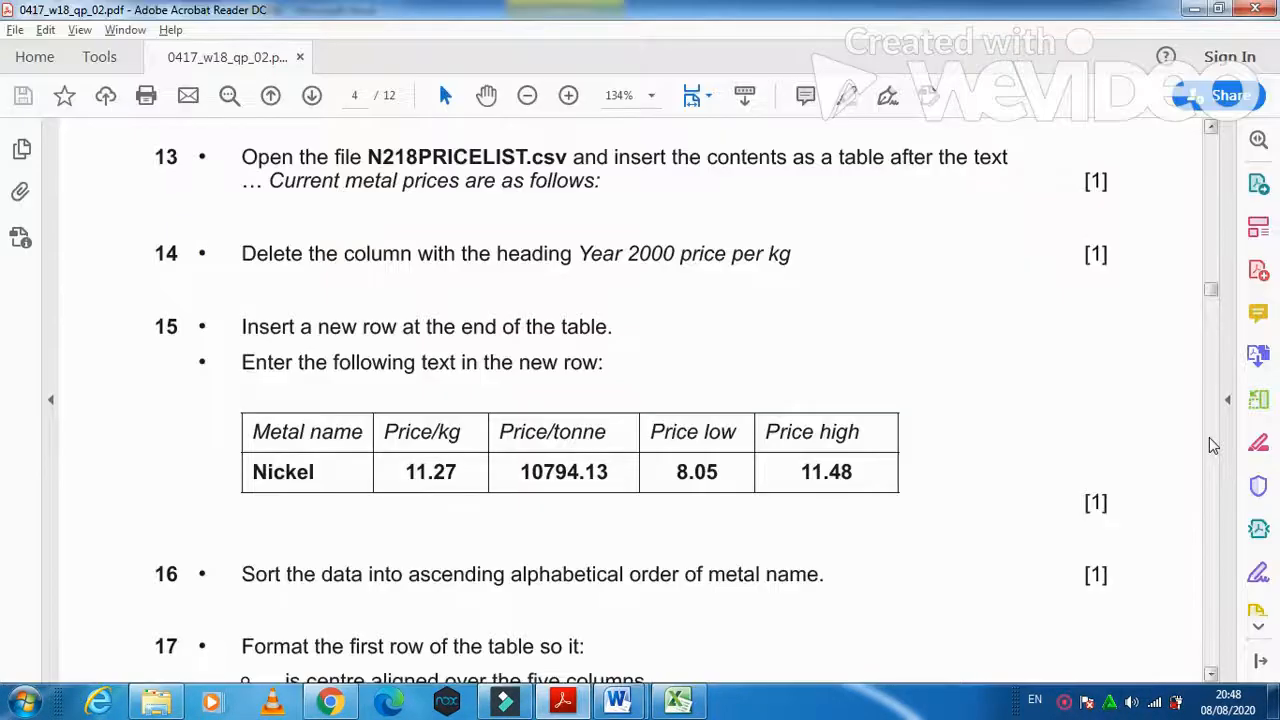
key("alt+Tab")
type("10794.")
key("alt+Tab")
key("alt+Tab")
type("13")
key("Tab")
key("alt+Tab")
key("alt+Tab")
type("8.05")
key("Tab")
key("alt+Tab")
key("alt+Tab")
type("11.")
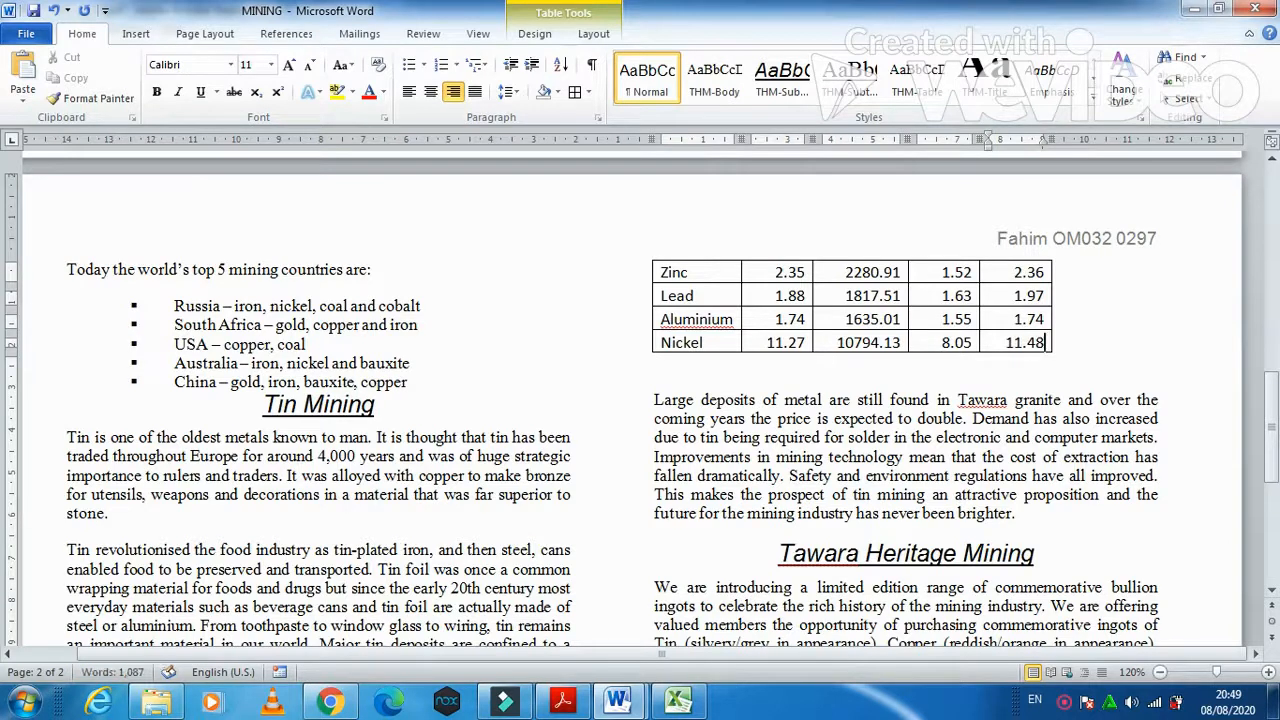
Step: Read the sorting task in the question paper and glance at the source spreadsheet
left_click(562, 701)
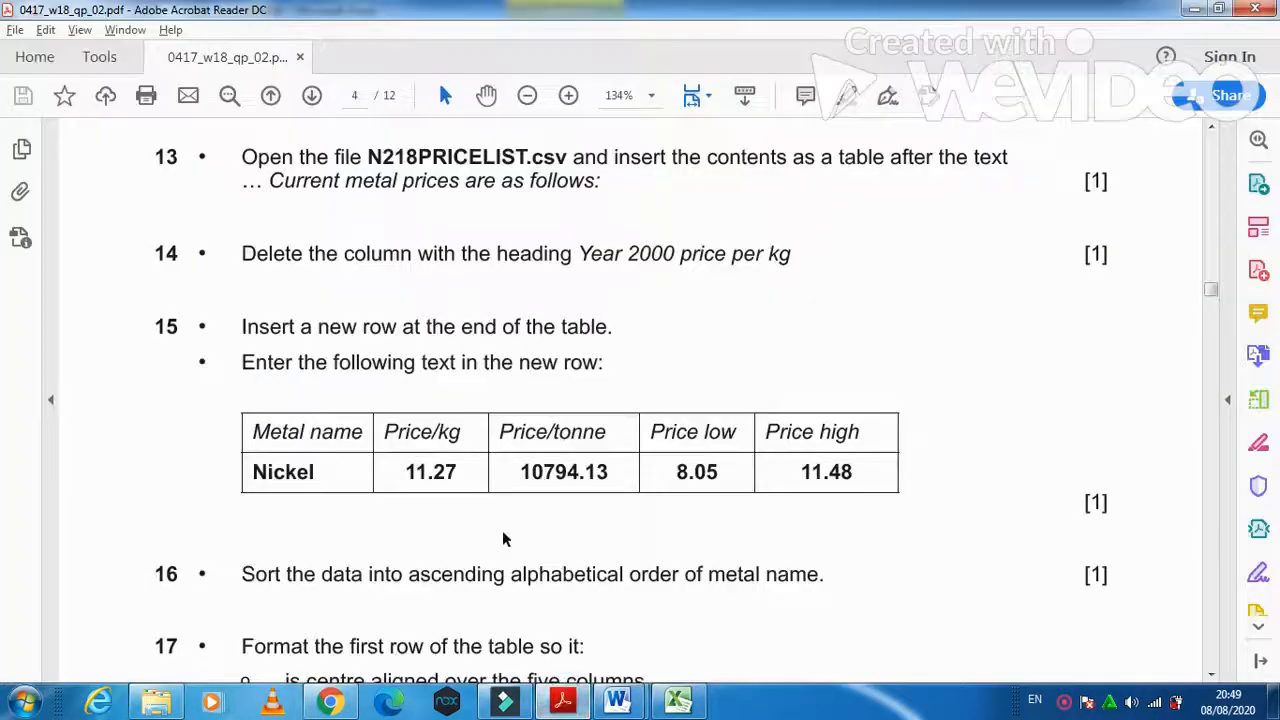
scroll(503, 528, "down", 2)
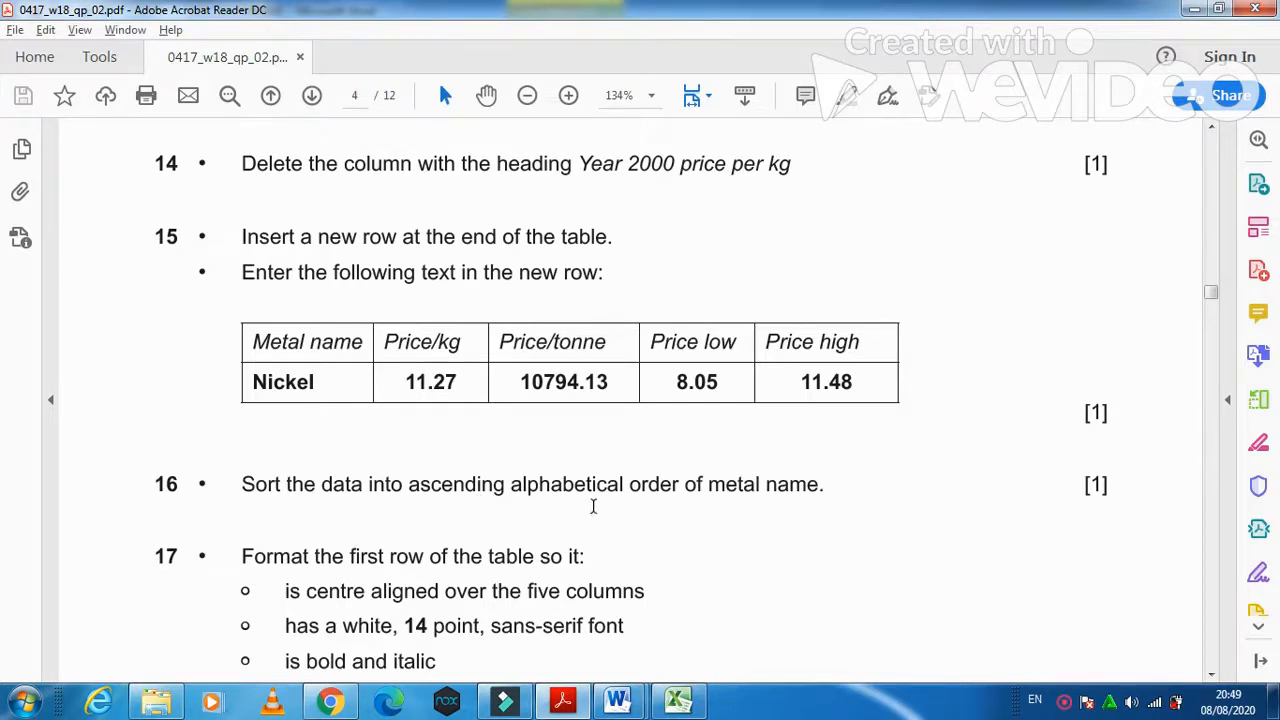
left_click(690, 700)
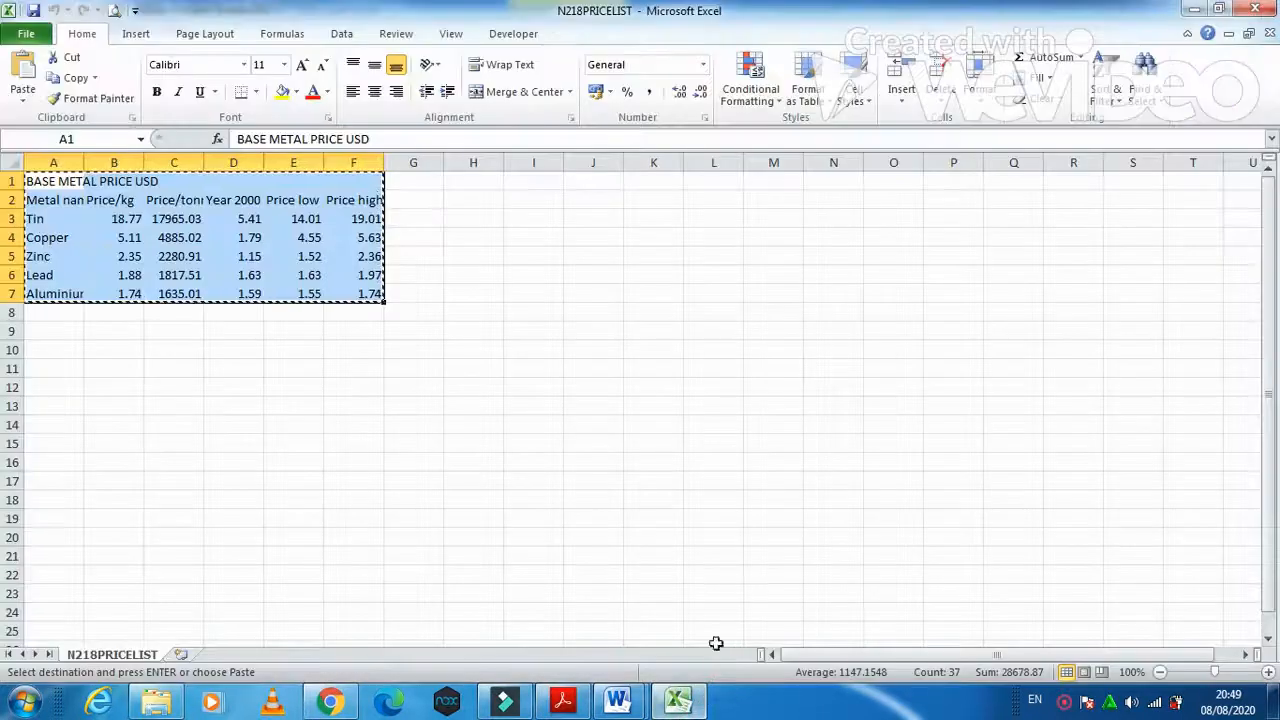
mouse_move(620, 705)
left_click(632, 637)
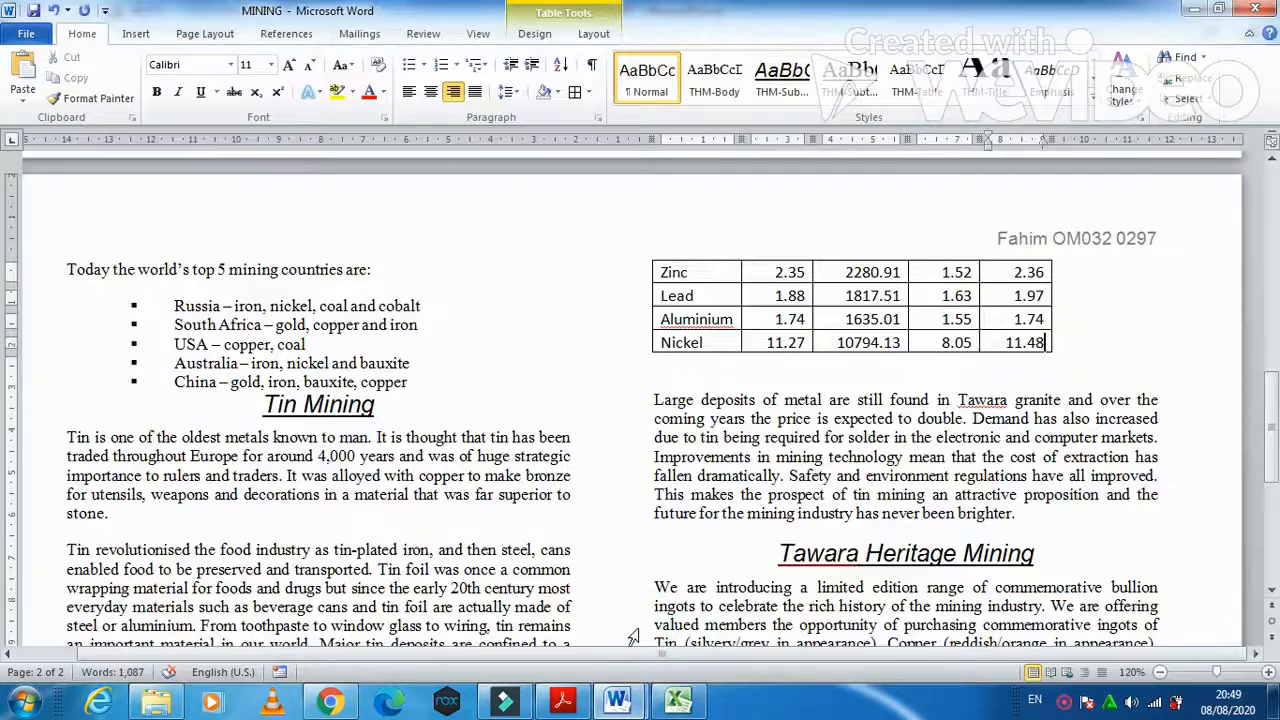
scroll(333, 588, "down", 8)
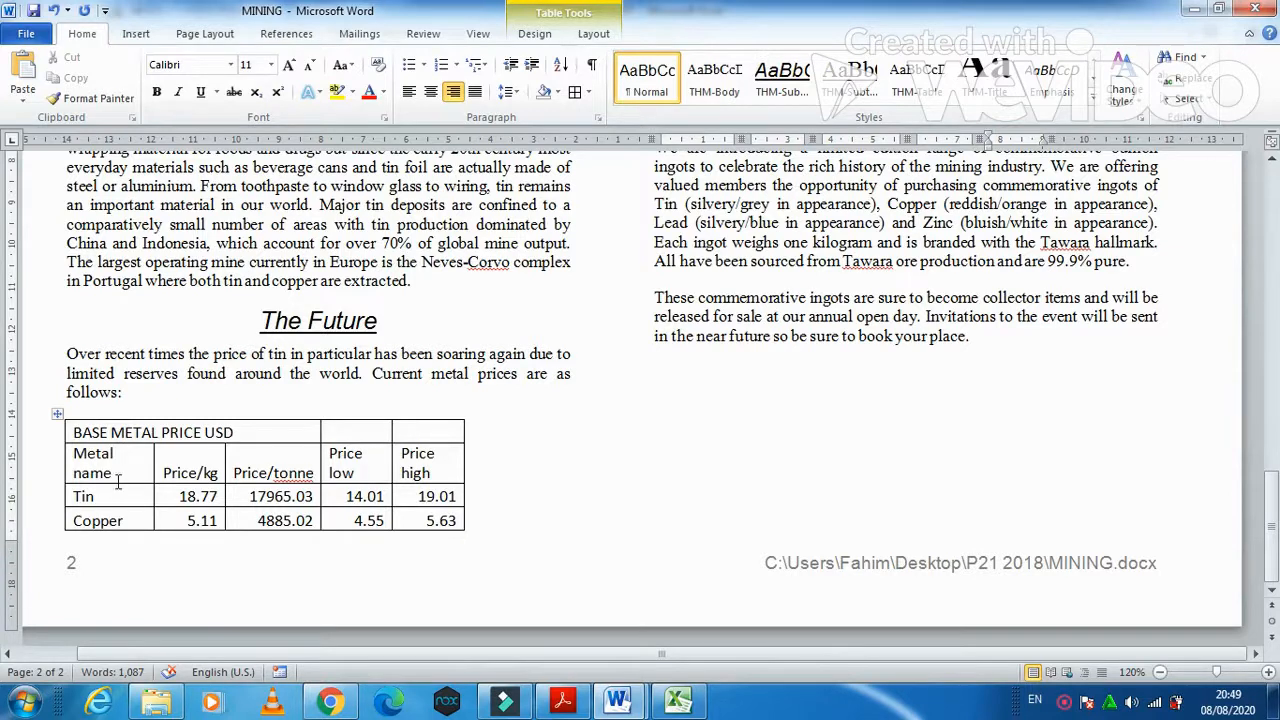
left_click_drag(112, 496, 118, 521)
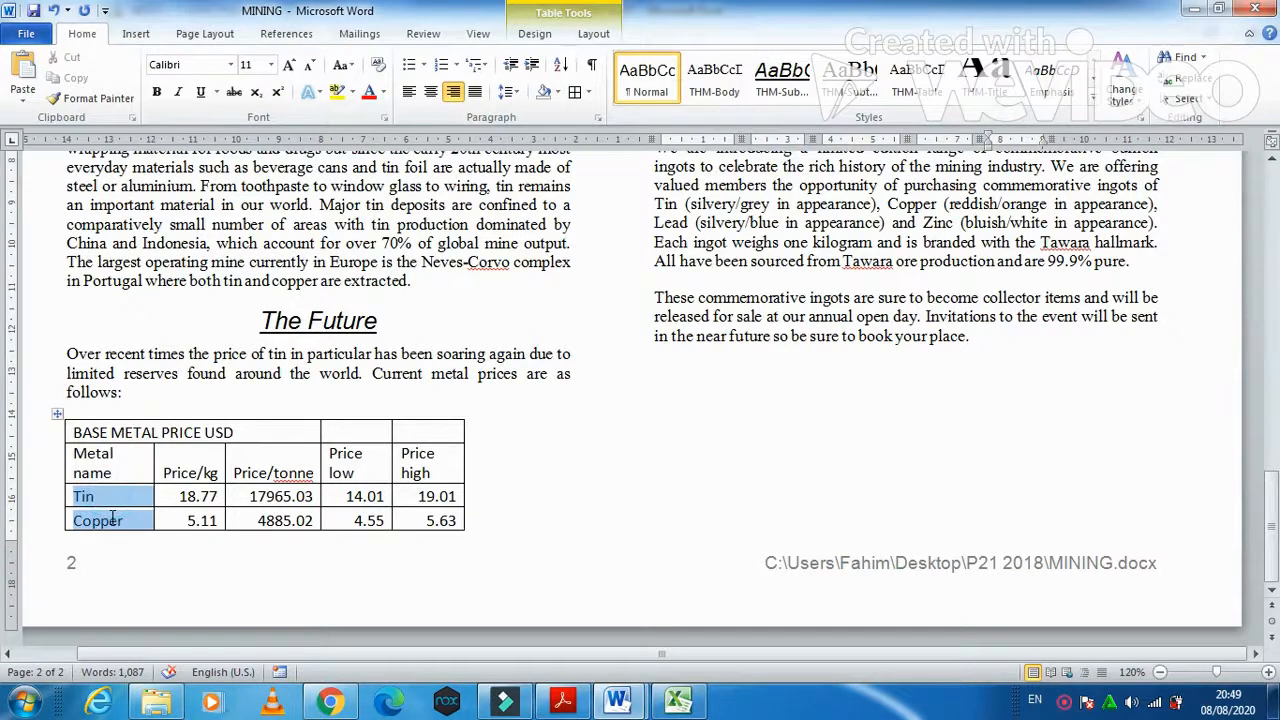
scroll(1106, 480, "up", 5)
scroll(1116, 480, "up", 5)
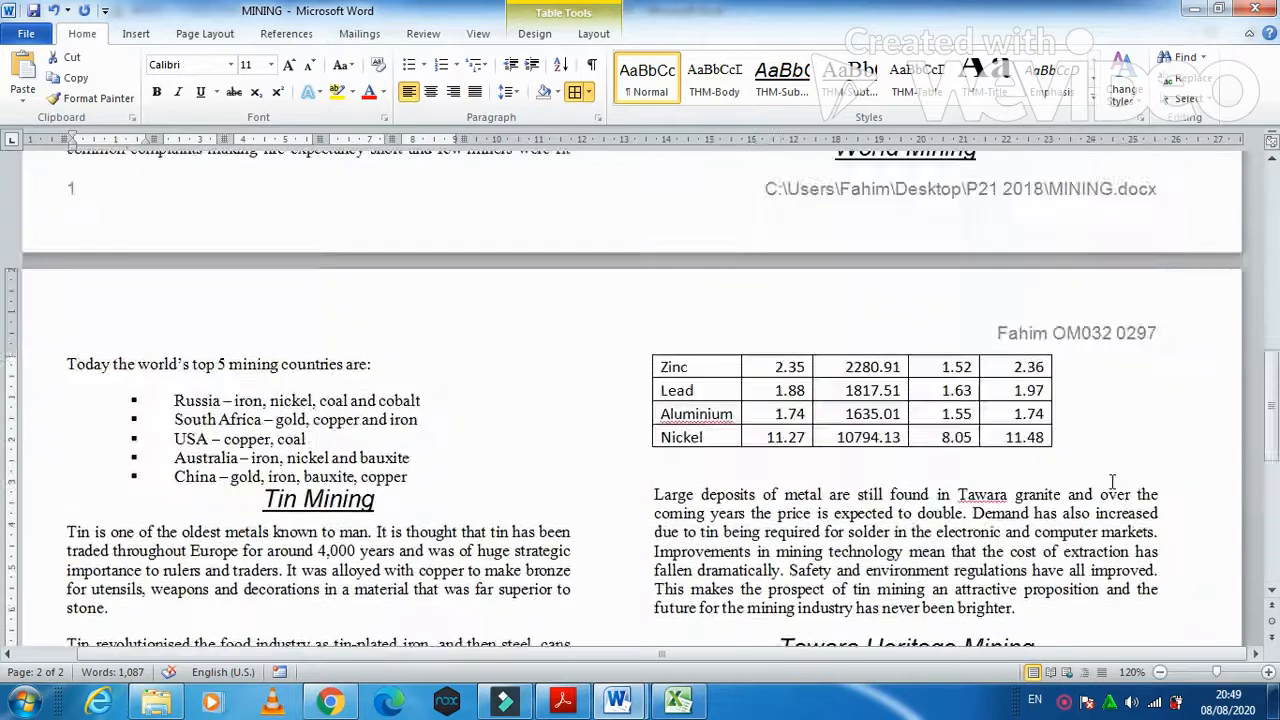
left_click_drag(713, 367, 702, 440)
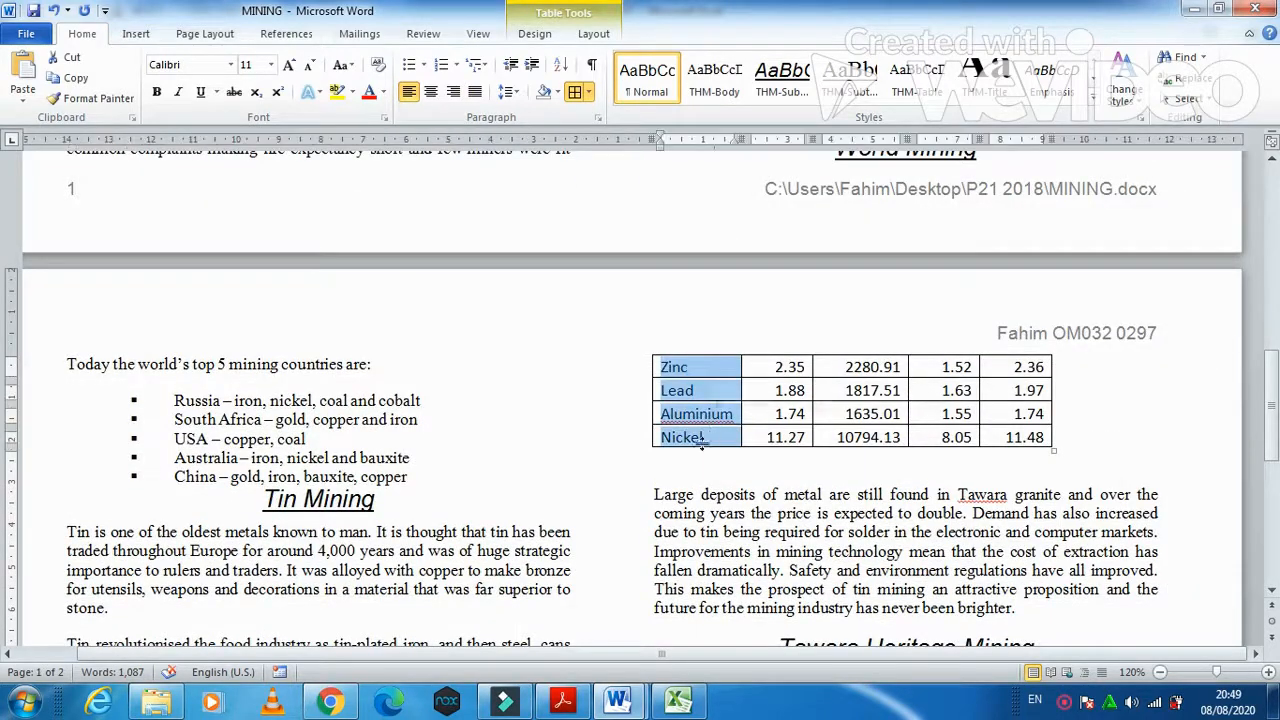
scroll(609, 403, "down", 8)
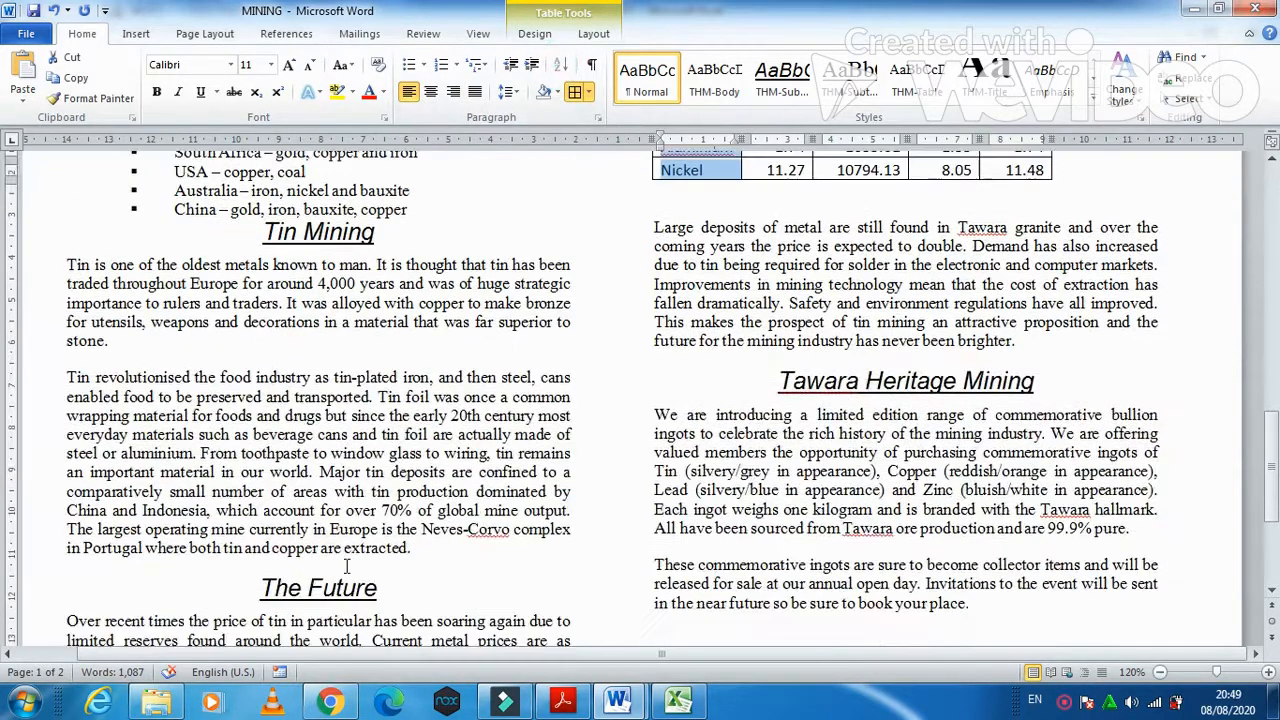
scroll(346, 566, "down", 2)
left_click(126, 500)
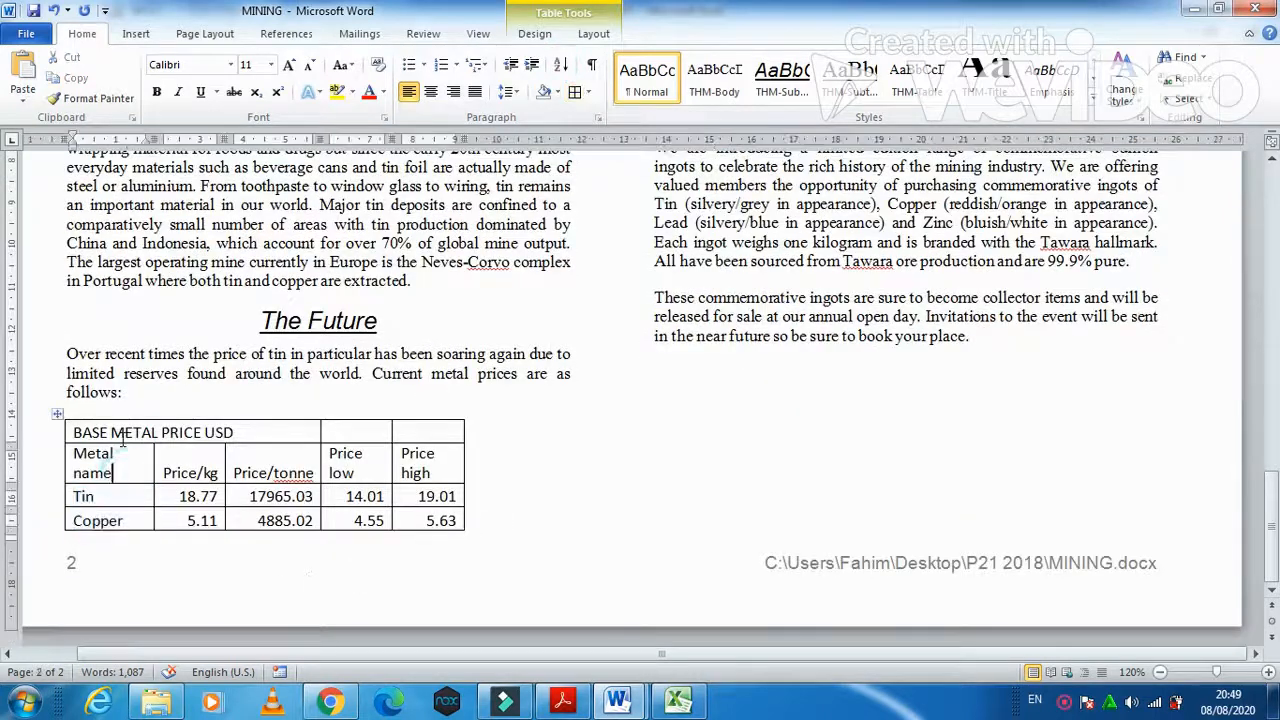
left_click(126, 442)
left_click(129, 408)
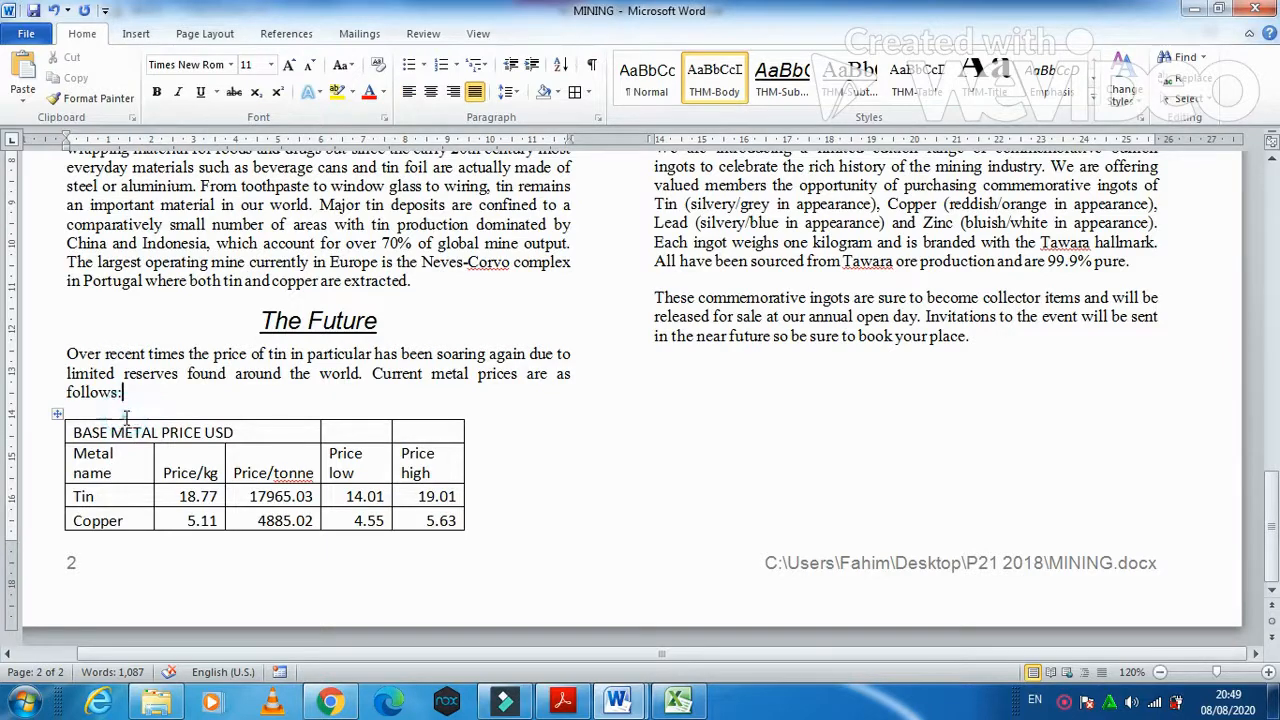
left_click_drag(72, 452, 101, 521)
scroll(745, 478, "up", 10)
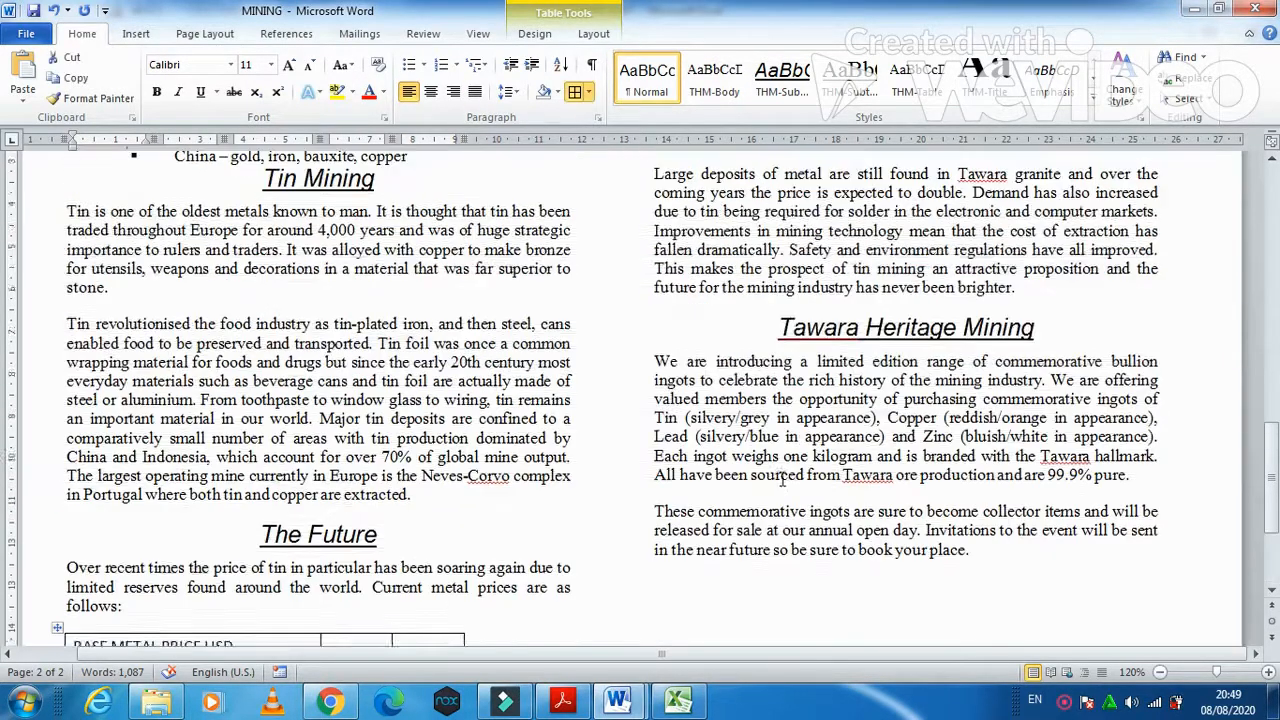
left_click_drag(656, 424, 685, 497)
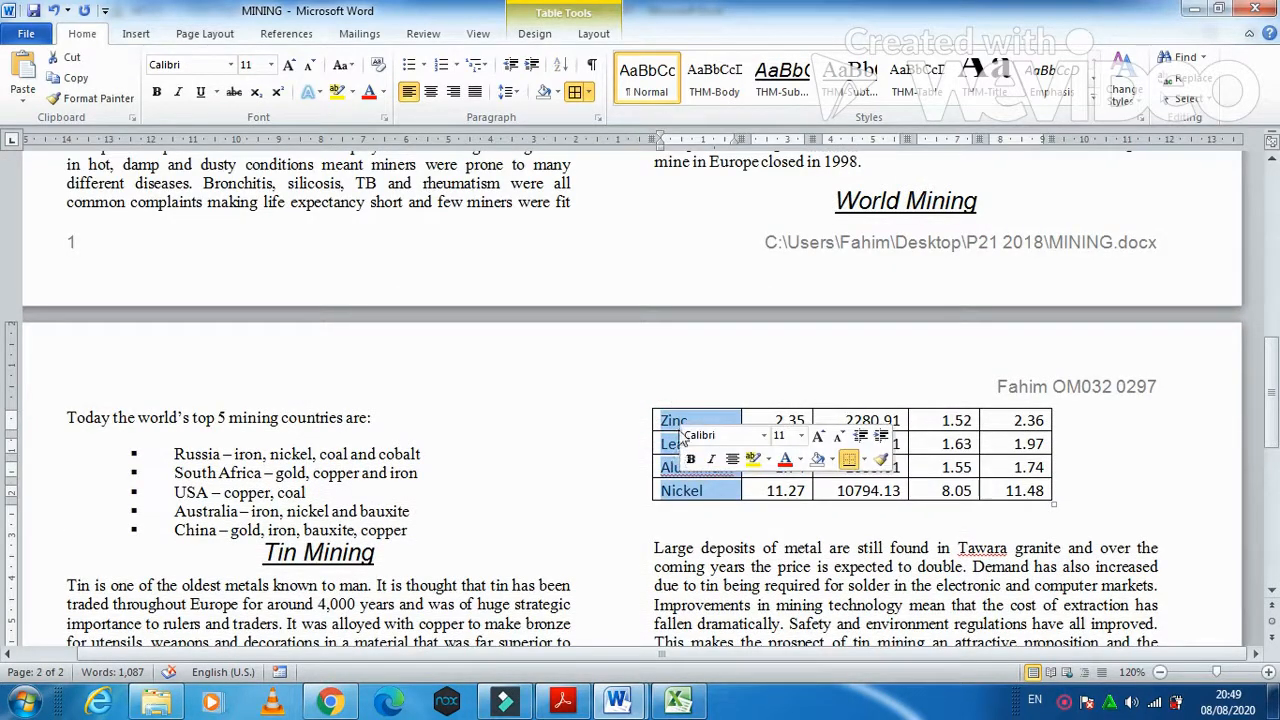
right_click(678, 431)
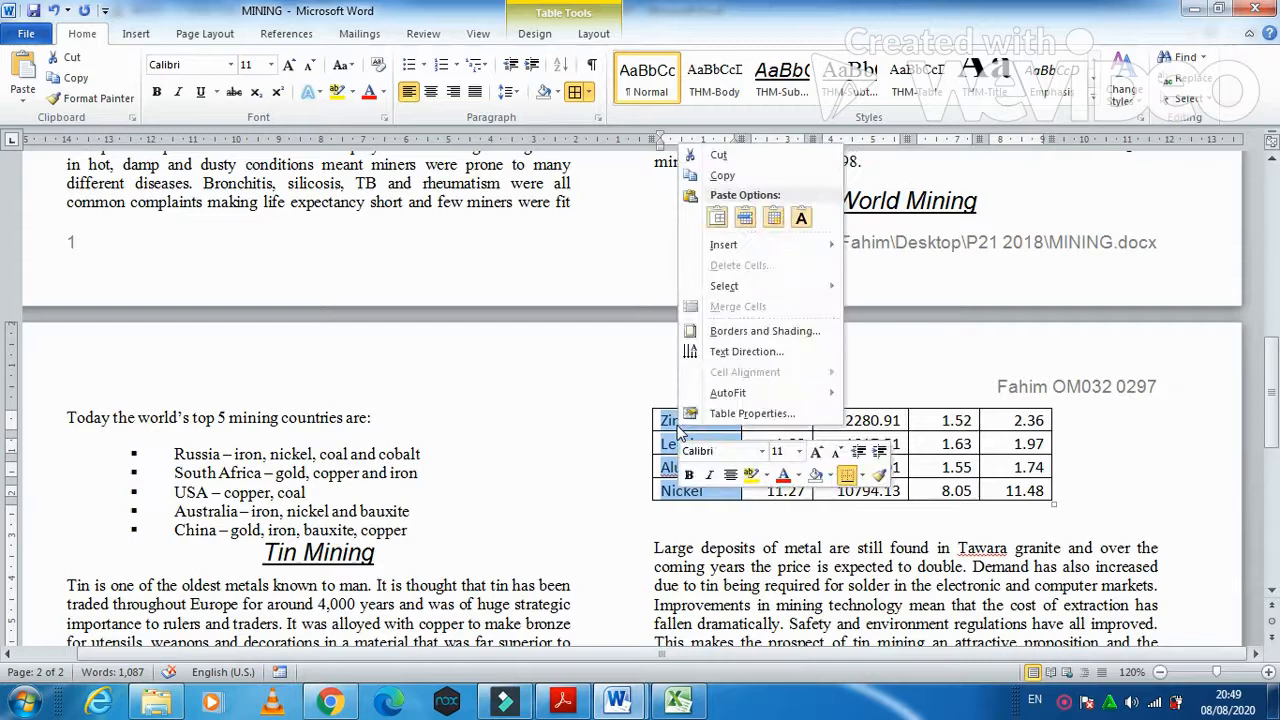
key("Escape")
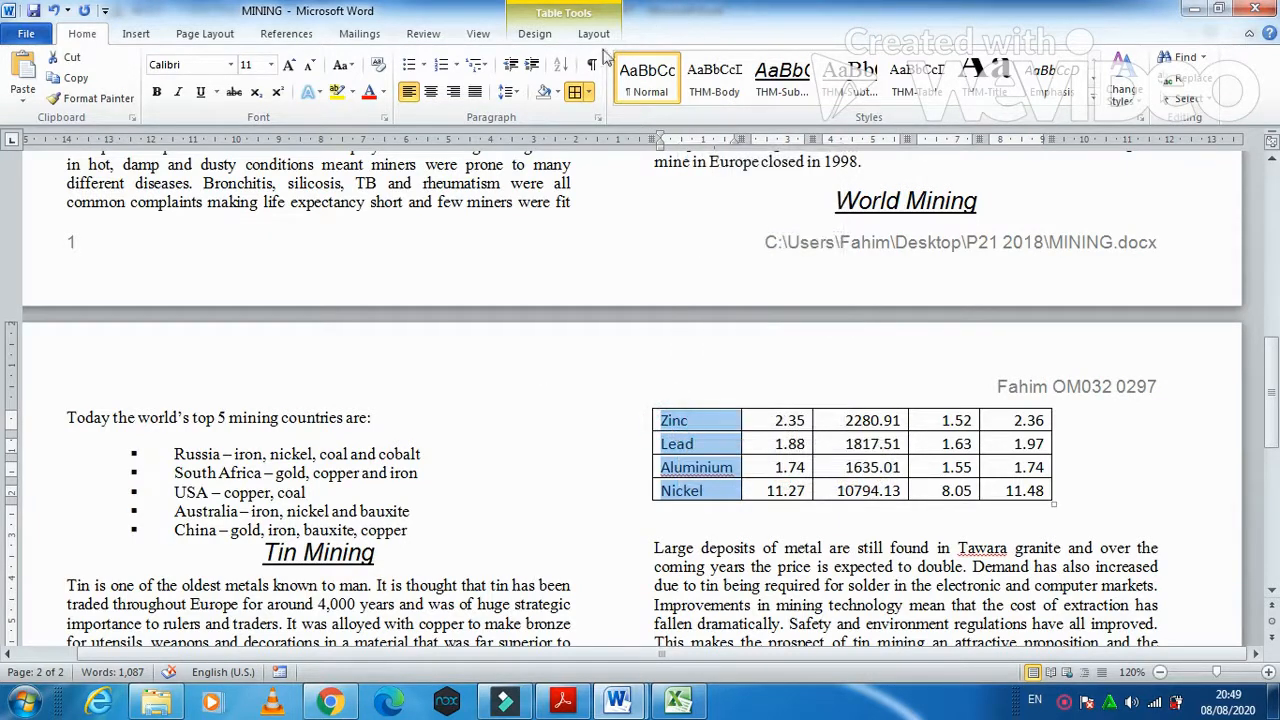
Step: Sort the table rows in the top of the second column ascending by metal name
scroll(523, 555, "down", 6)
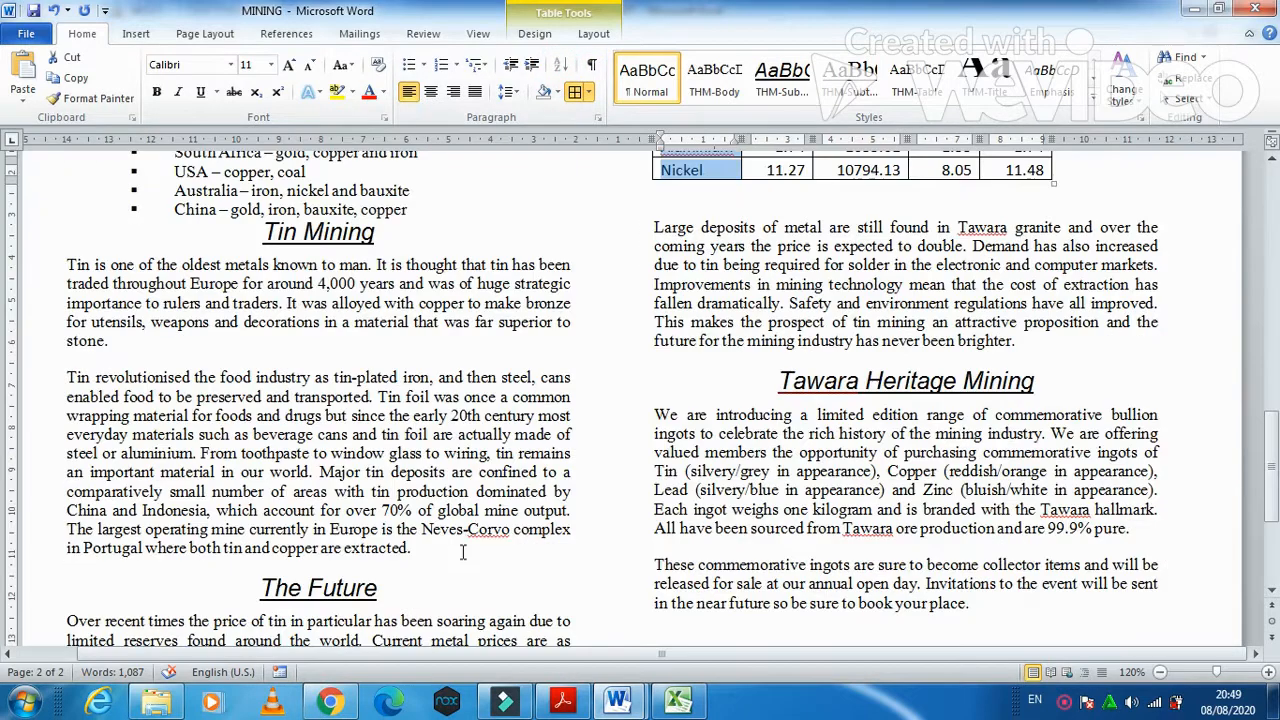
left_click(463, 553)
scroll(782, 324, "up", 5)
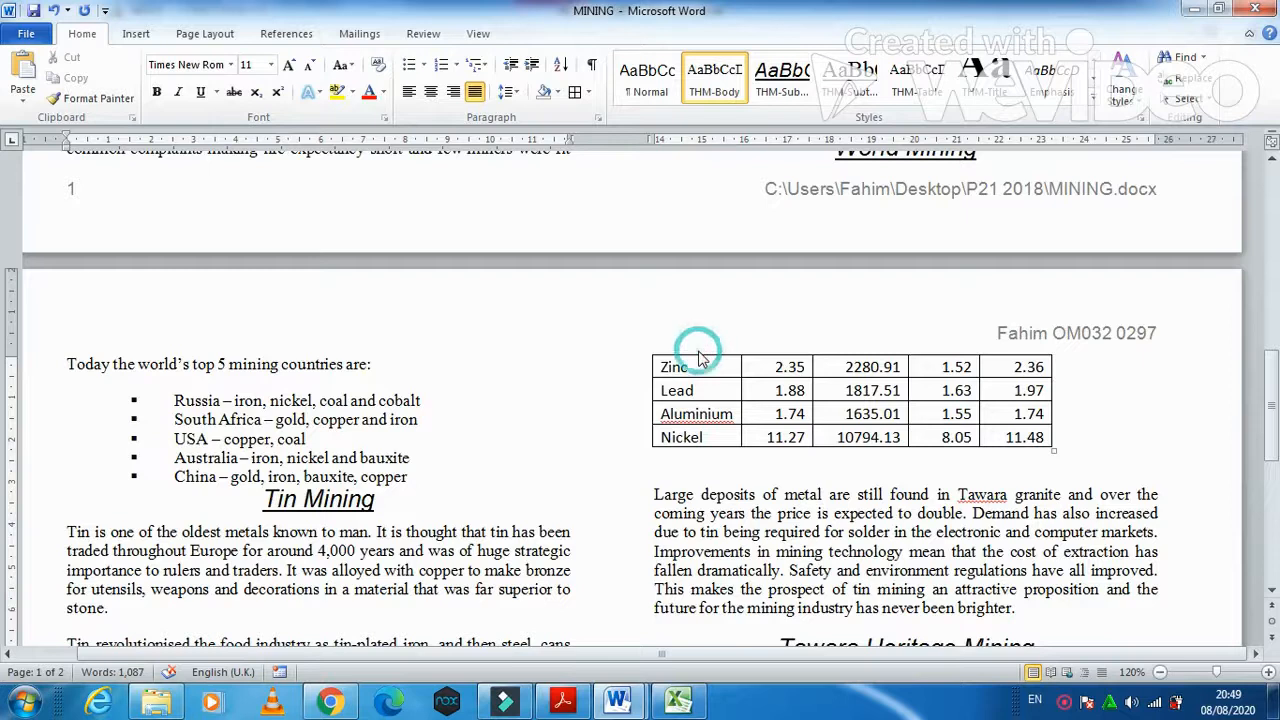
left_click_drag(688, 362, 712, 440)
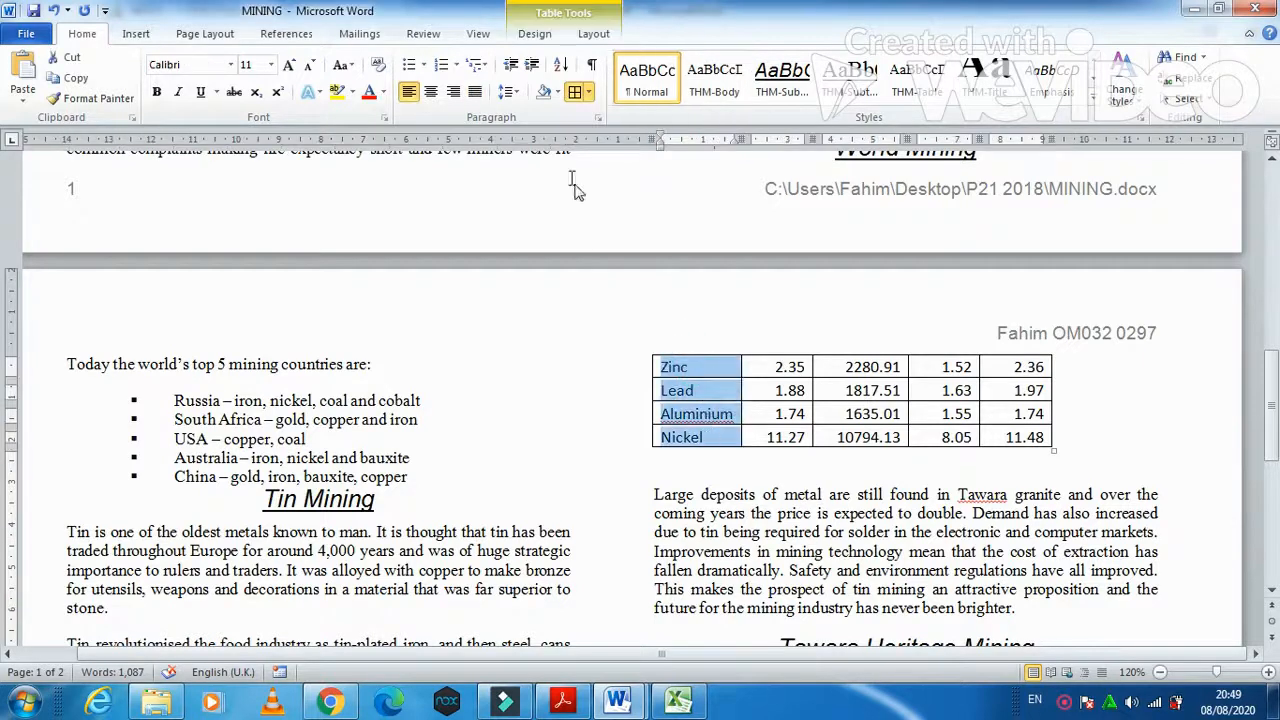
left_click(560, 65)
left_click(764, 467)
Step: Sort the Tin and Copper rows at the bottom of the first column ascending by metal name
scroll(426, 536, "down", 7)
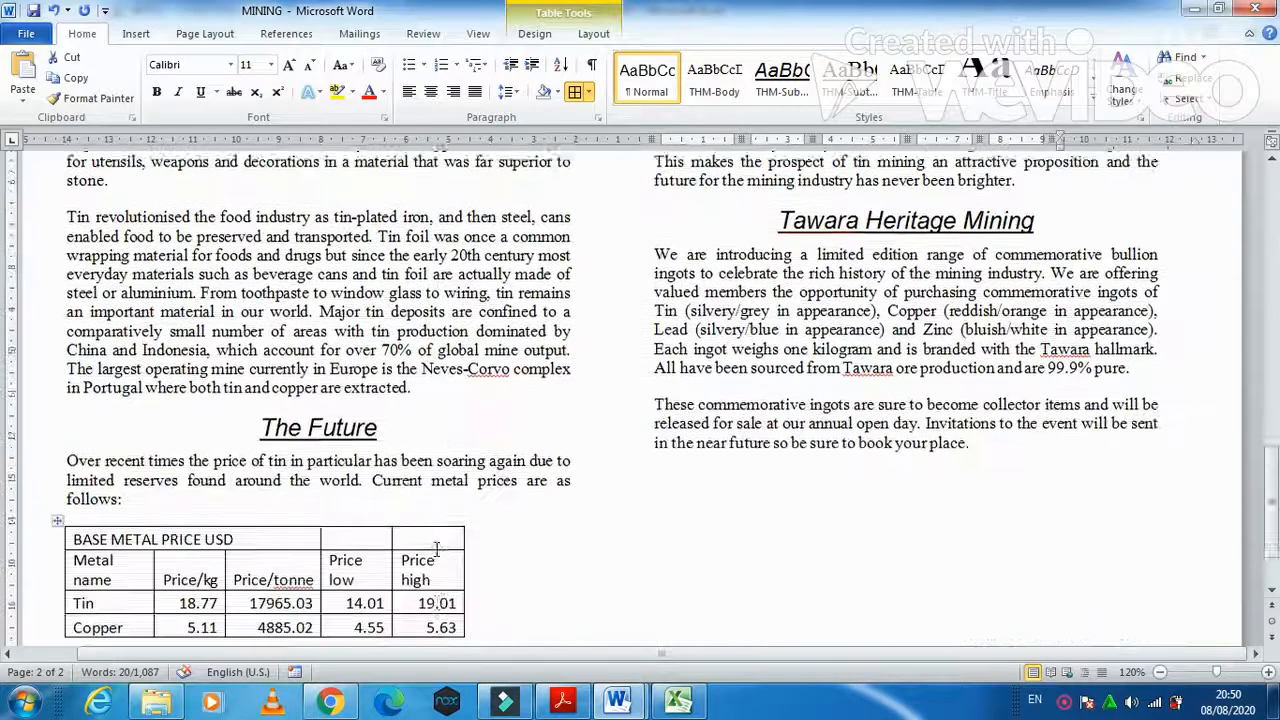
scroll(436, 548, "down", 3)
left_click_drag(94, 497, 115, 533)
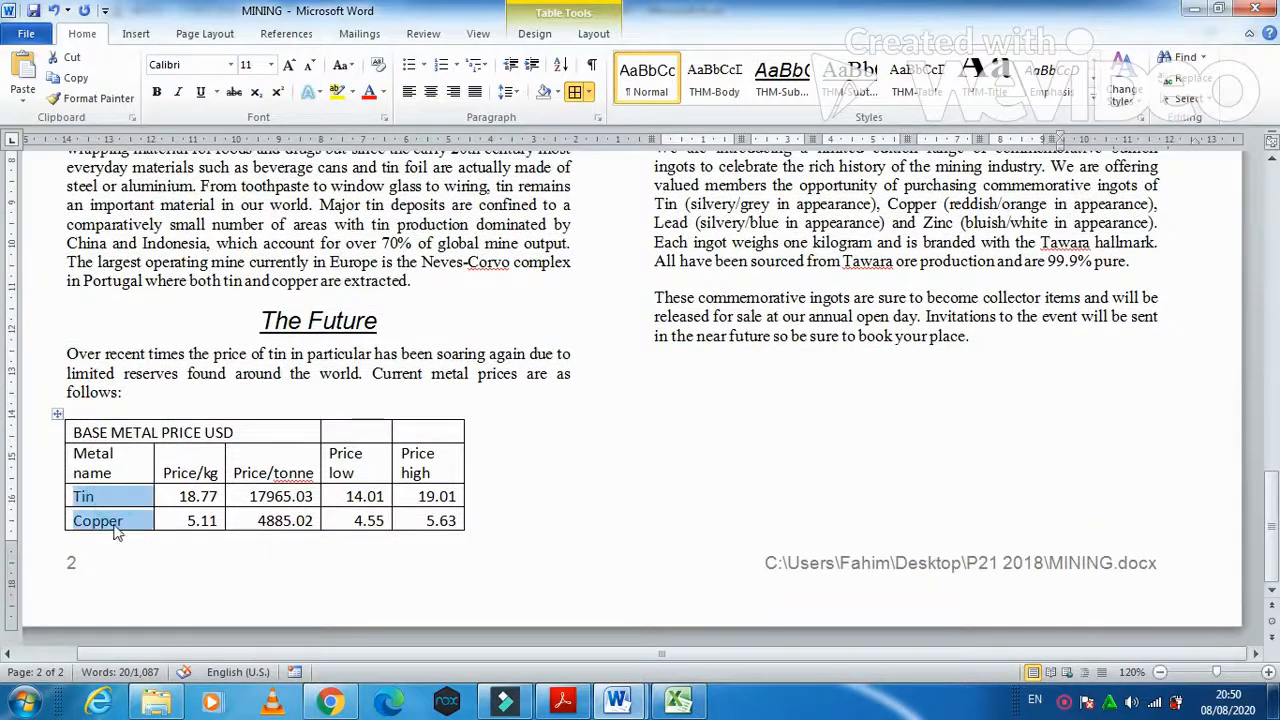
left_click(561, 64)
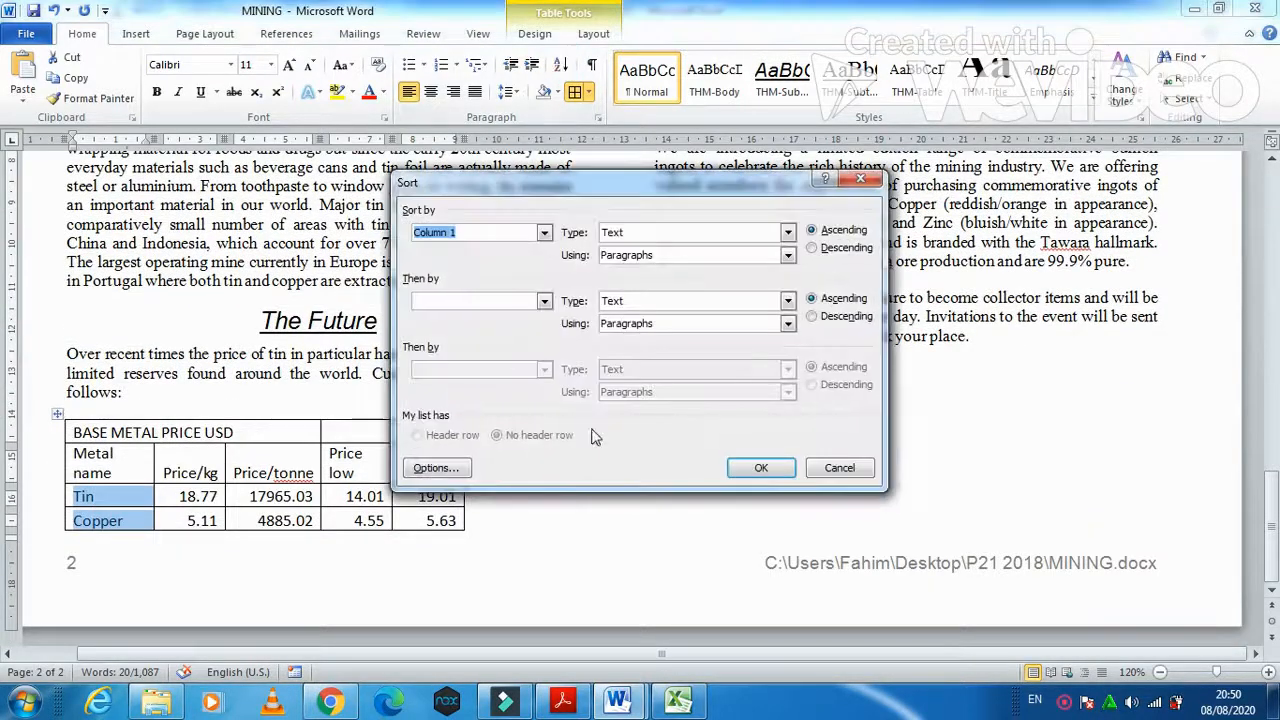
left_click(765, 467)
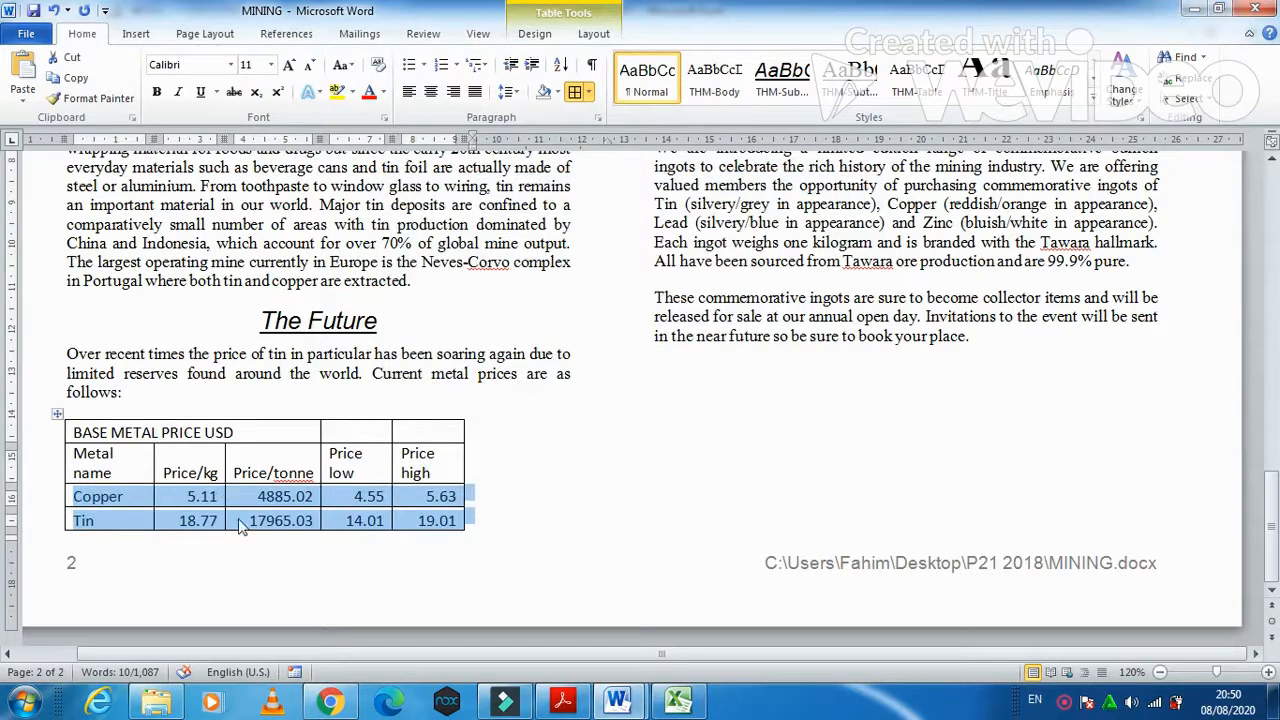
Step: Add three blank lines after "follows:" so the whole price table moves into the second column
scroll(240, 528, "up", 12)
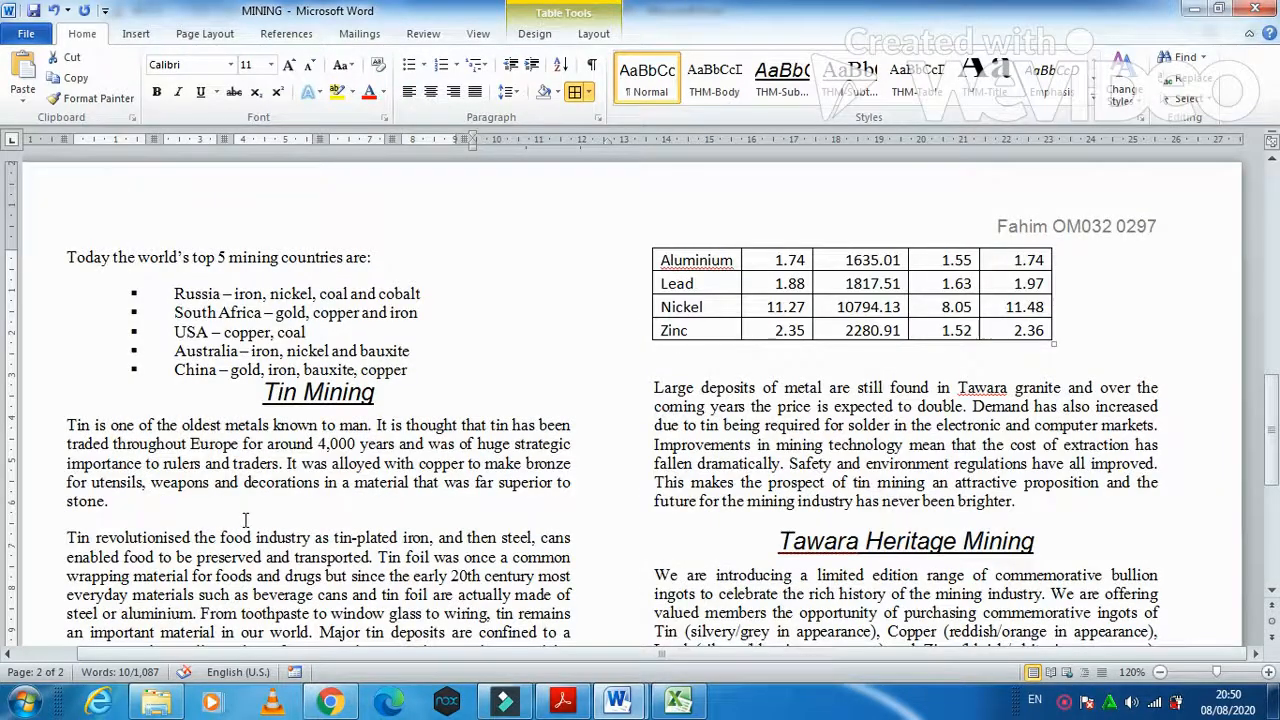
scroll(245, 519, "down", 9)
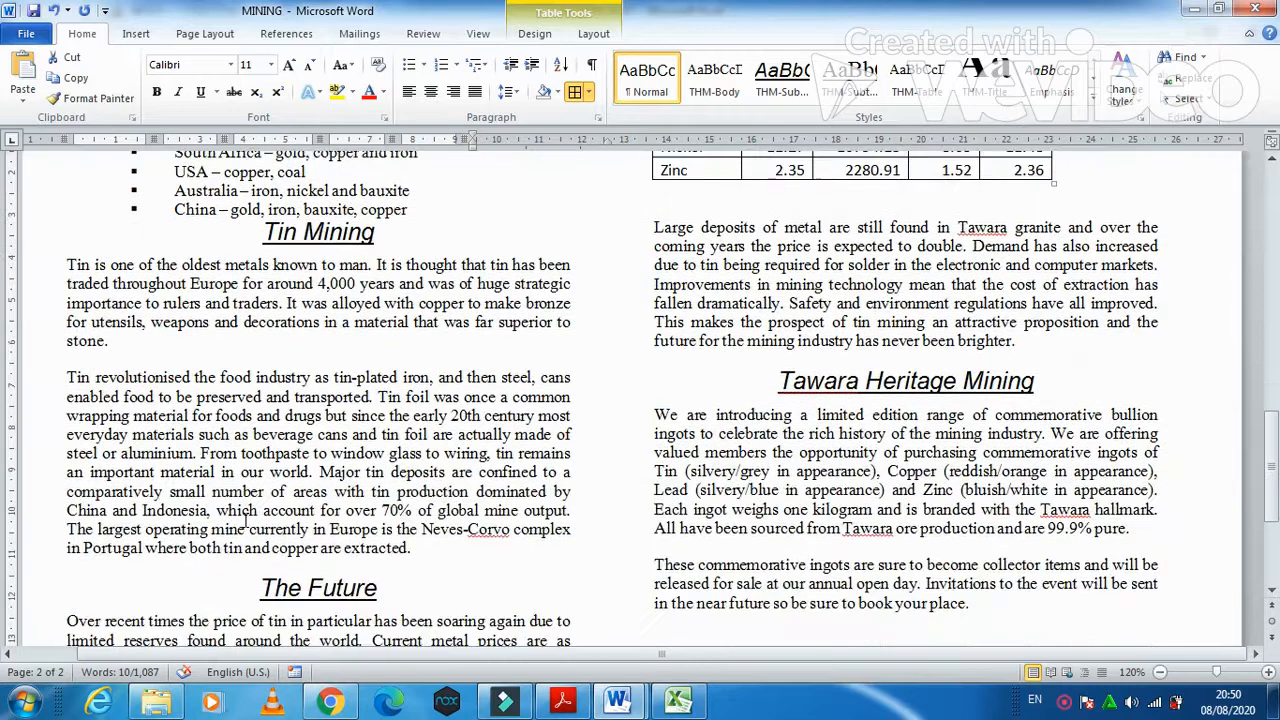
left_click(171, 505)
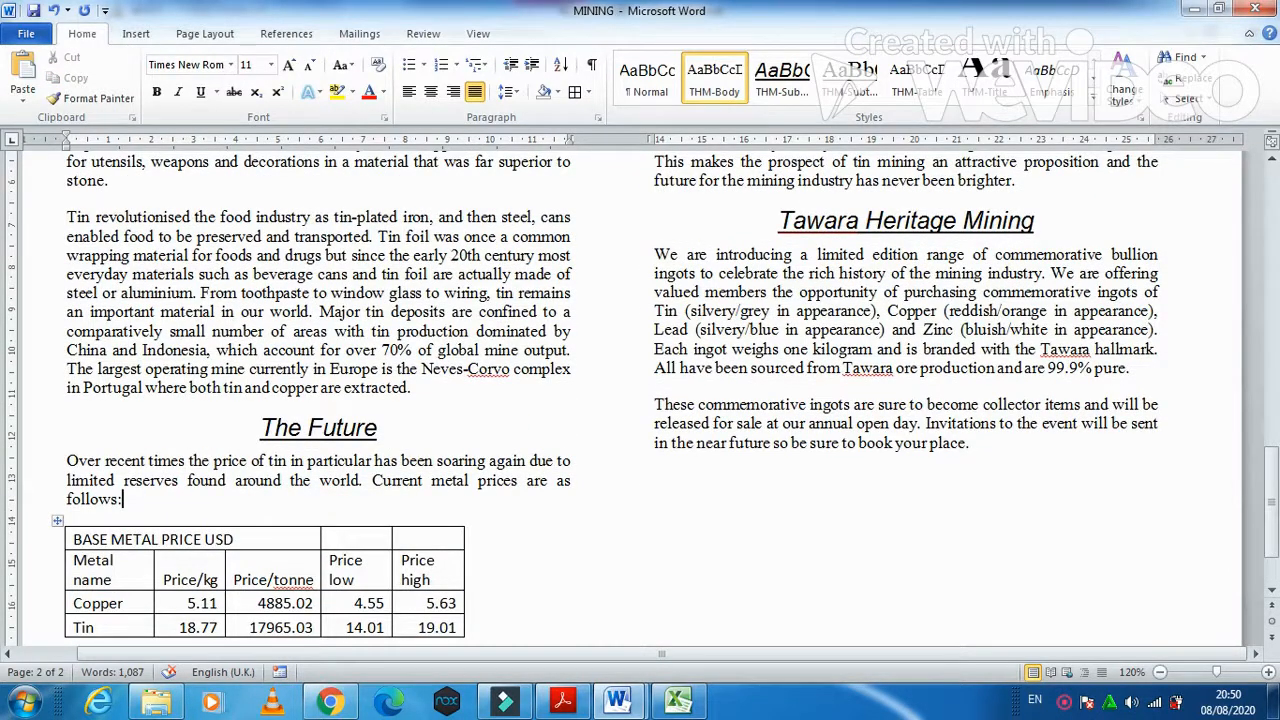
key("Return")
key("Return")
key("Return")
Step: Sort all metal rows of the table into ascending alphabetical order of metal name
scroll(590, 600, "up", 7)
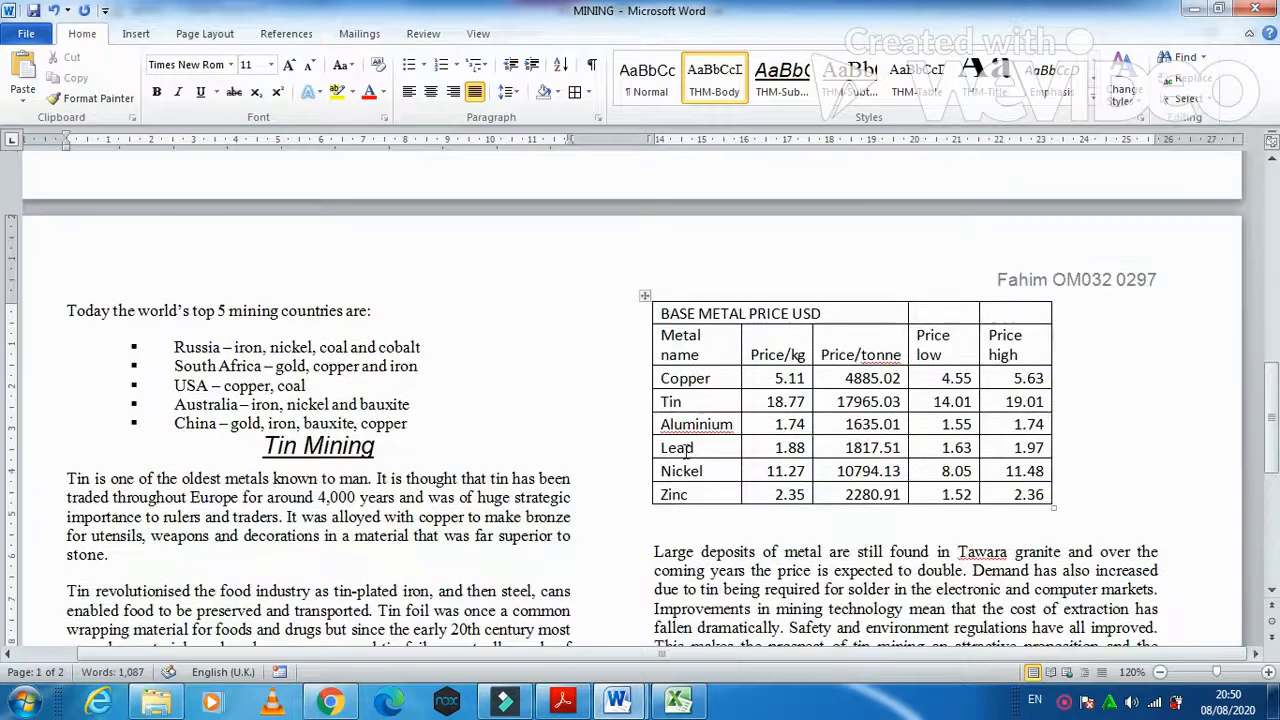
left_click_drag(656, 373, 680, 490)
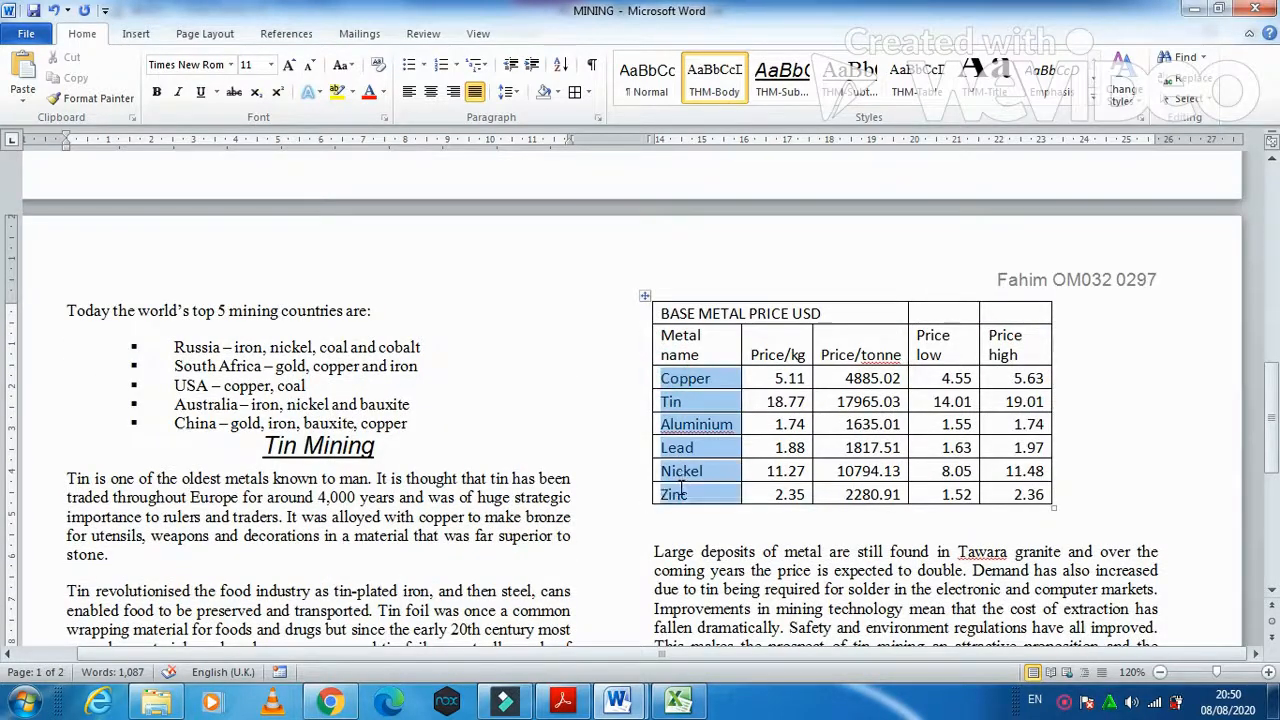
left_click(561, 64)
left_click(776, 472)
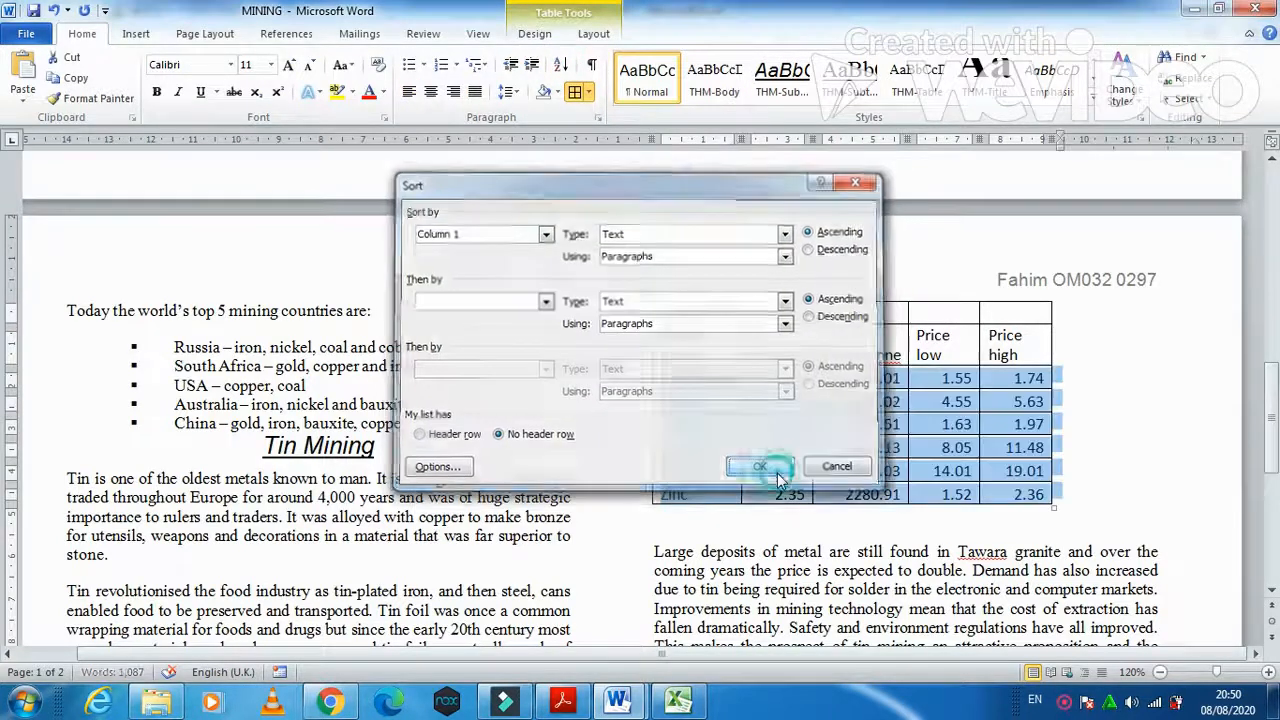
left_click(703, 472)
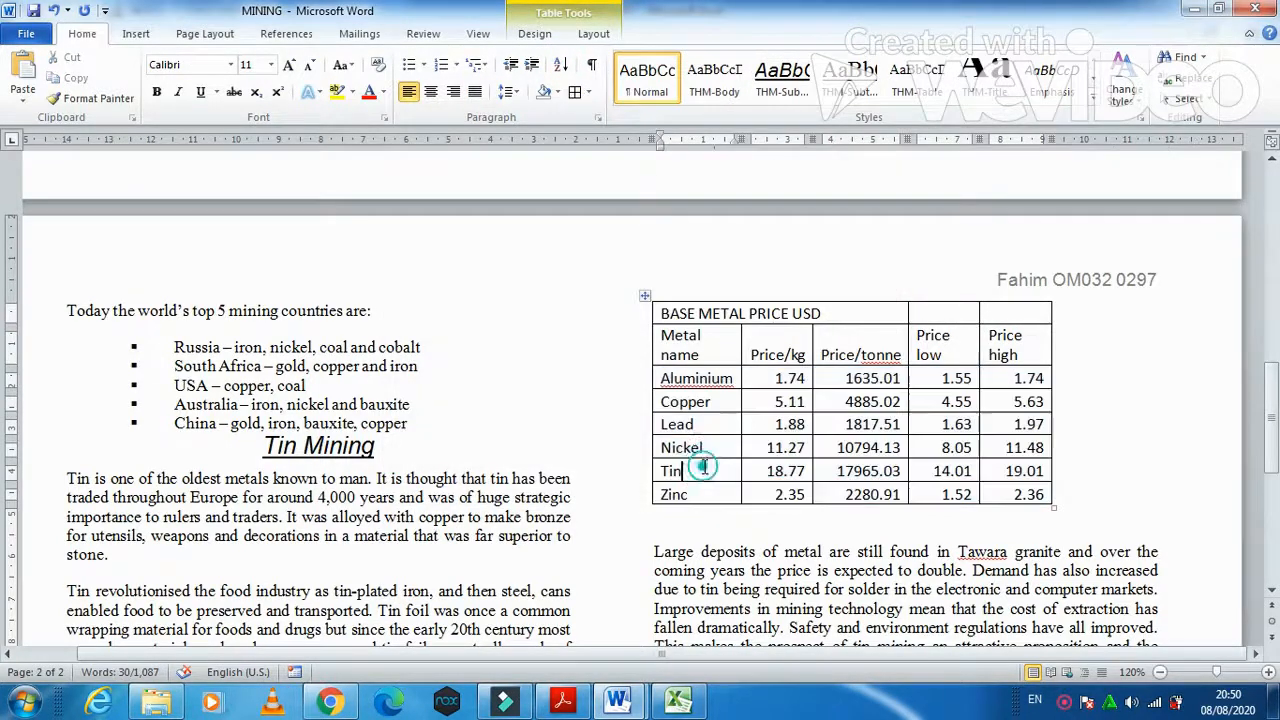
Step: Read the first-row formatting task in the question paper and glance at the source spreadsheet
scroll(398, 510, "down", 8)
scroll(398, 510, "down", 1)
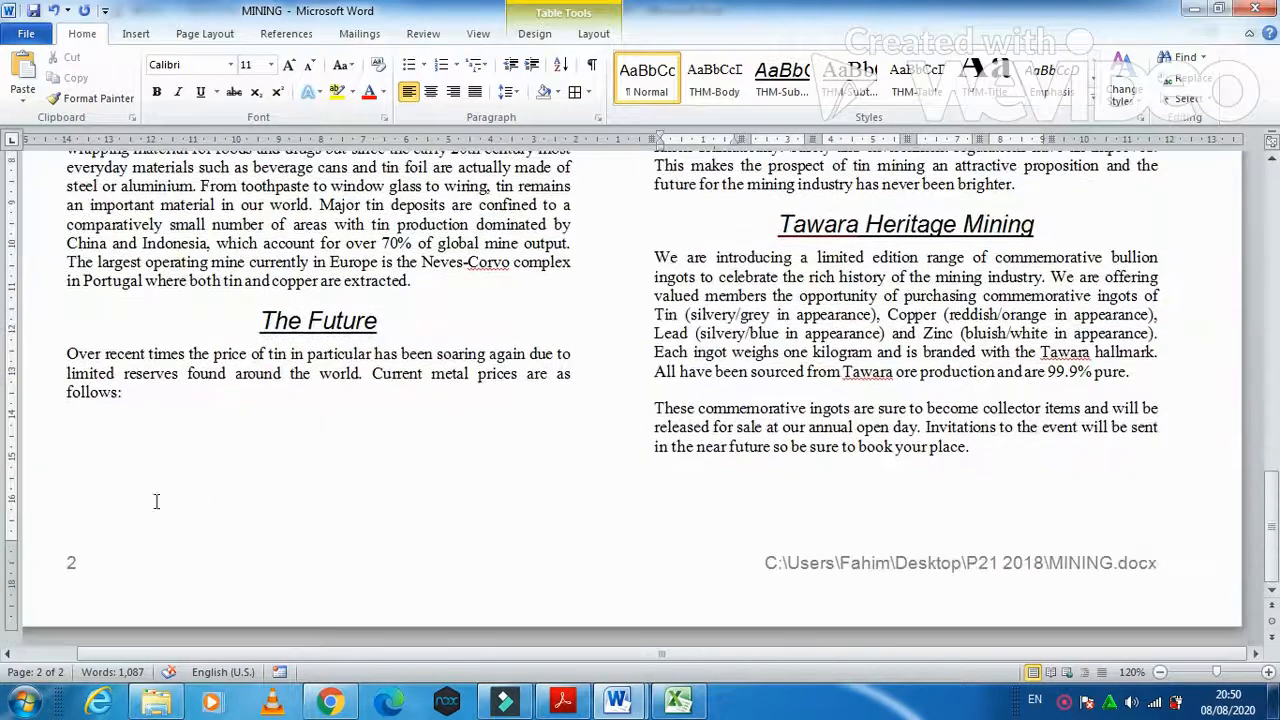
left_click(562, 700)
scroll(522, 486, "down", 3)
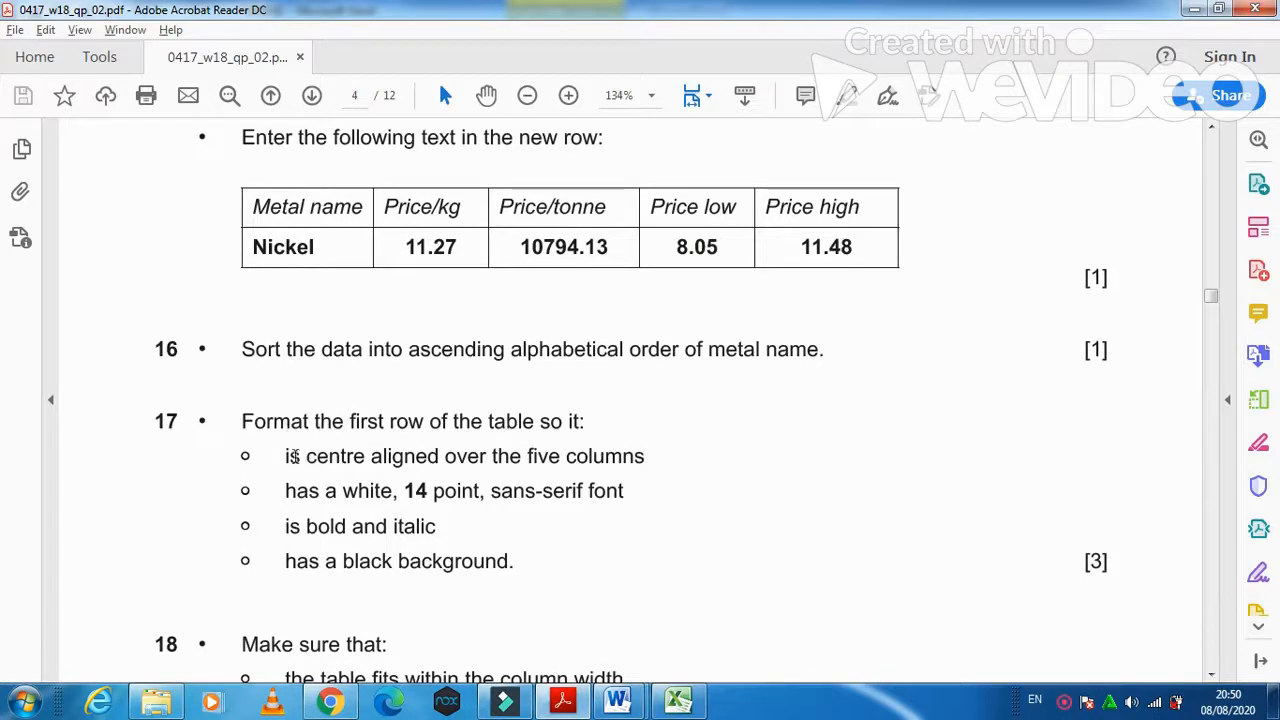
left_click_drag(286, 458, 646, 470)
left_click(677, 705)
mouse_move(617, 702)
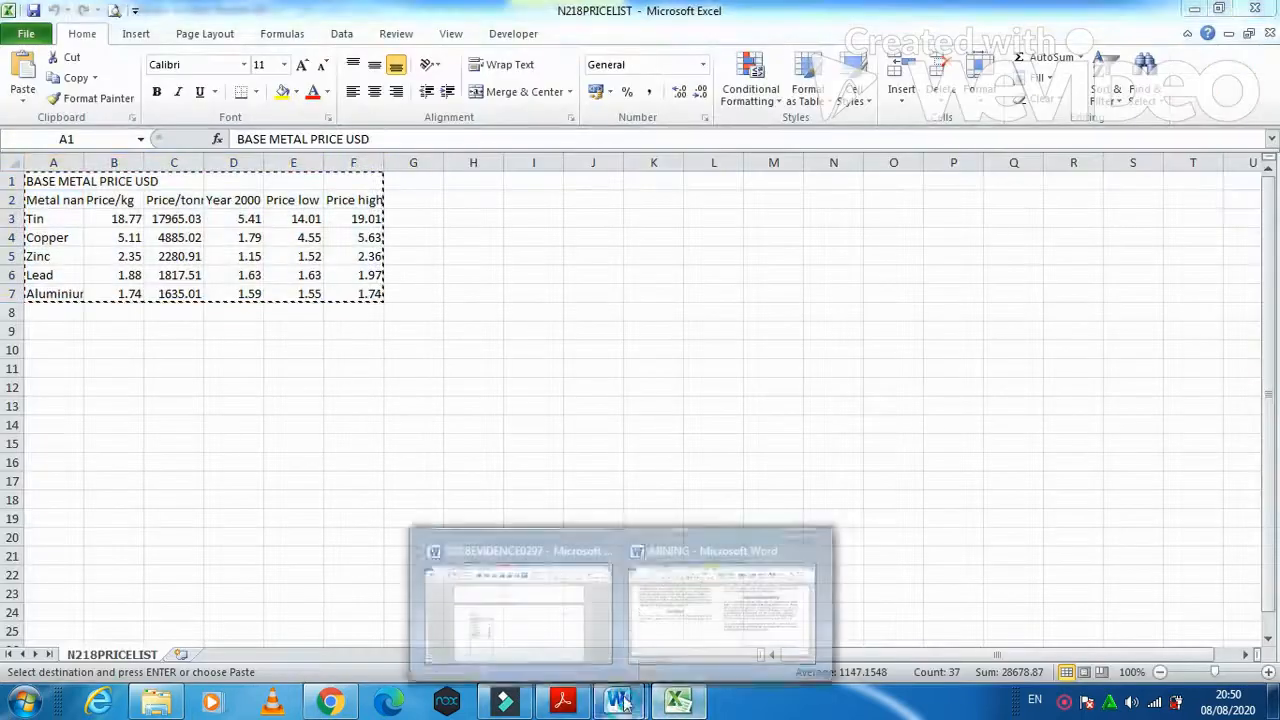
left_click(672, 628)
Step: Merge the cells of the table's first row and centre the BASE METAL PRICE USD title across the five columns
scroll(757, 523, "down", 3)
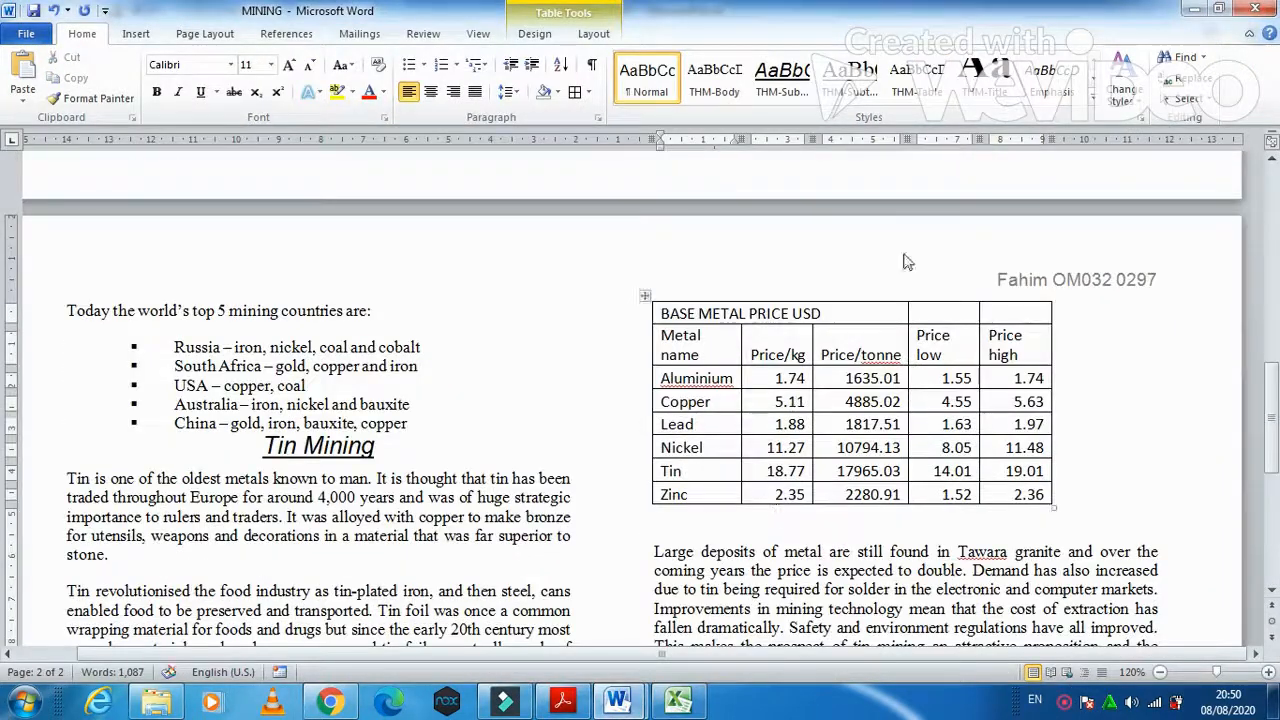
left_click_drag(1023, 308, 806, 320)
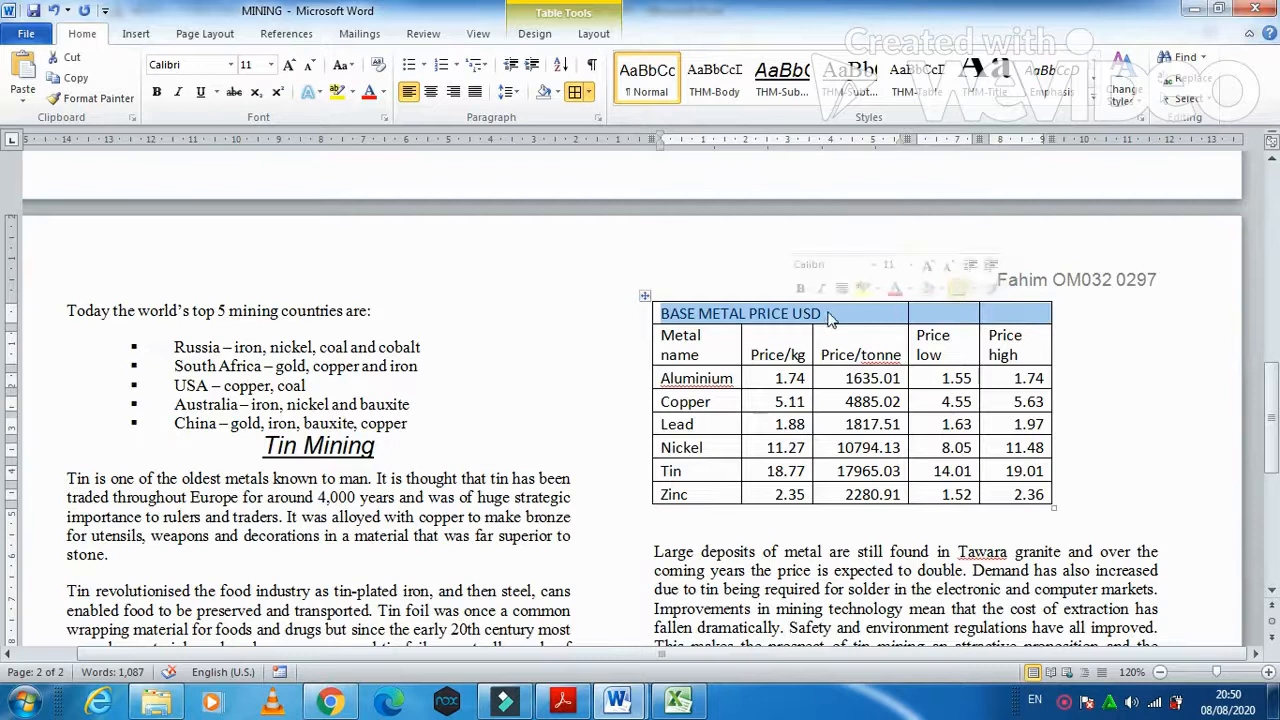
right_click(866, 345)
left_click(910, 477)
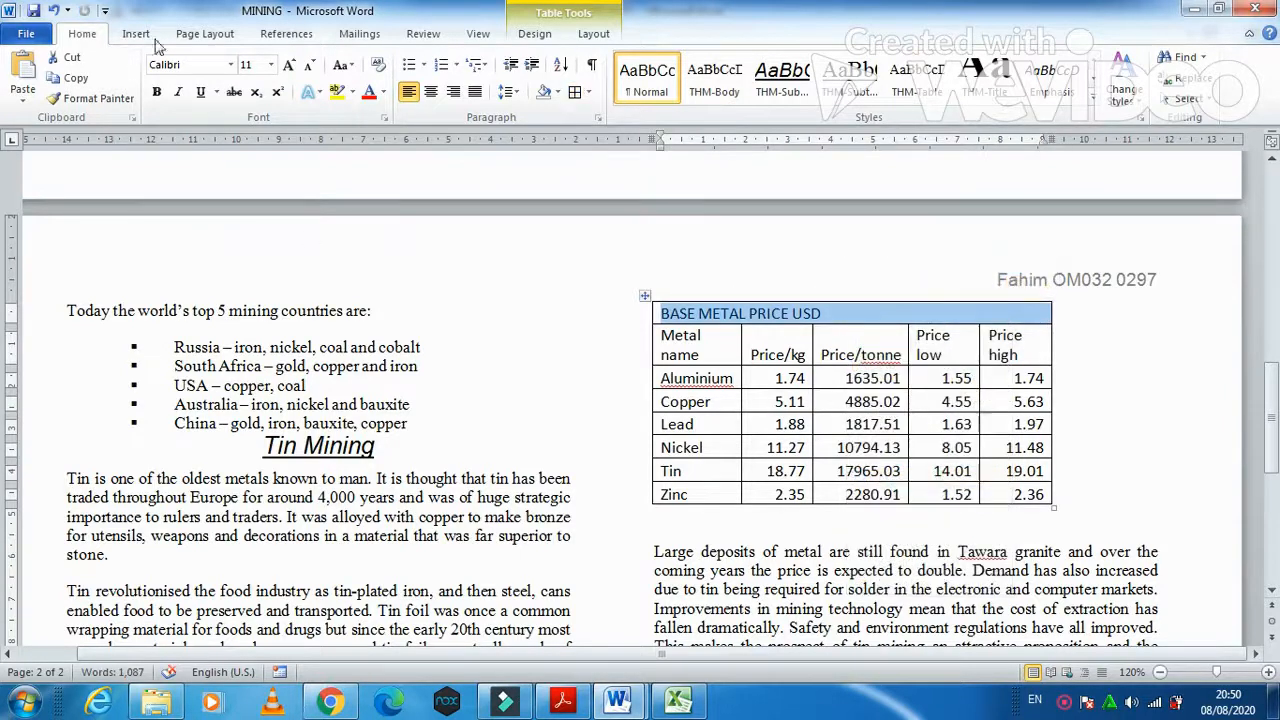
left_click(431, 91)
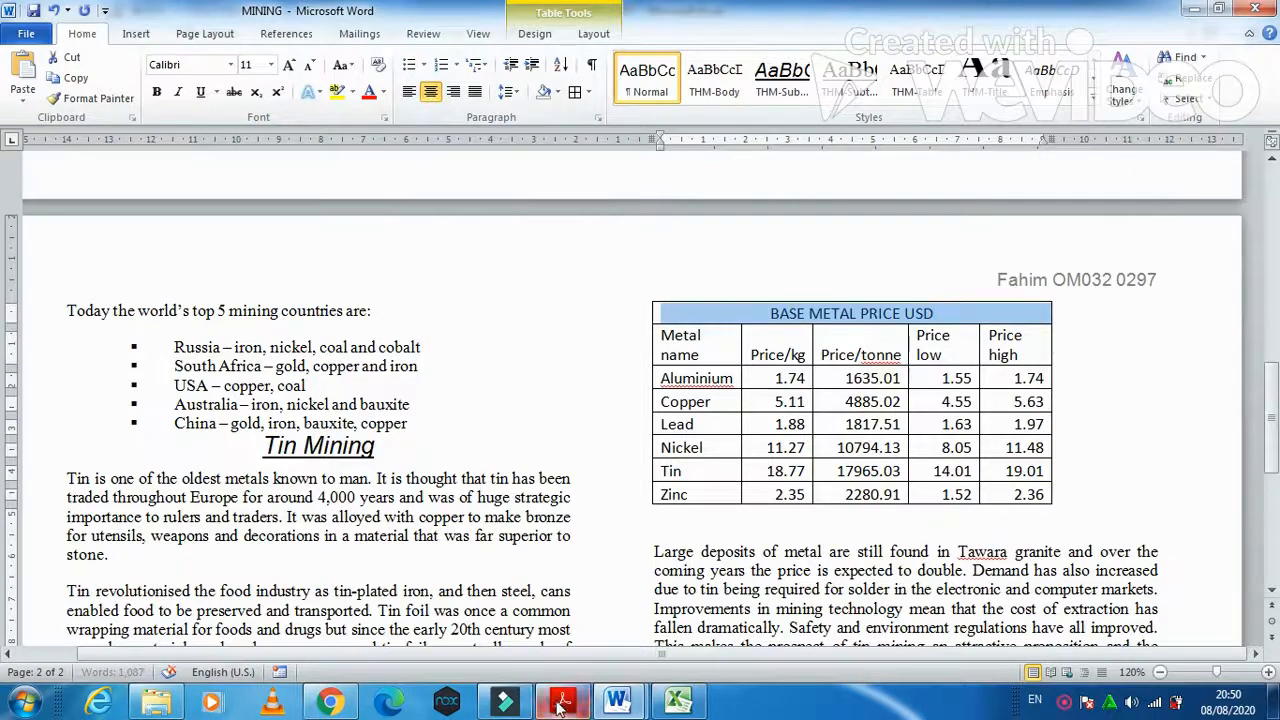
Step: Read the font requirements for the first row in the question paper before returning to the document
left_click(562, 703)
left_click_drag(281, 493, 614, 510)
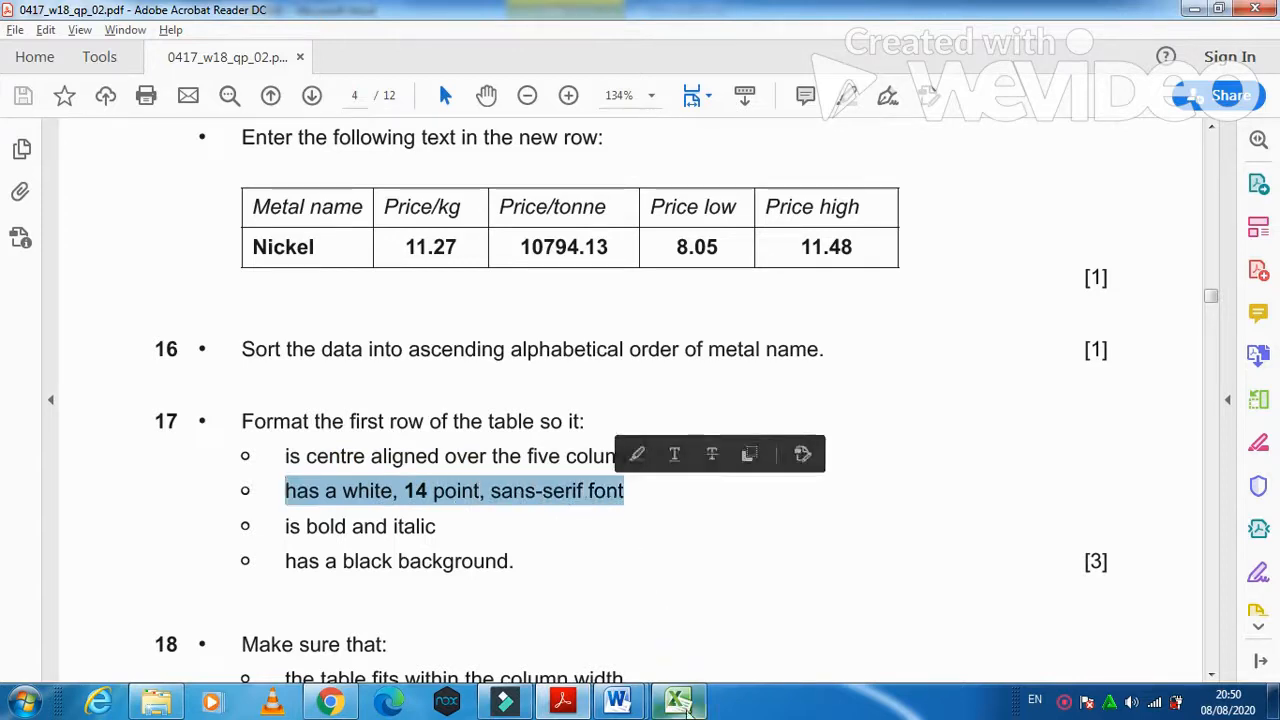
left_click(678, 703)
left_click(618, 703)
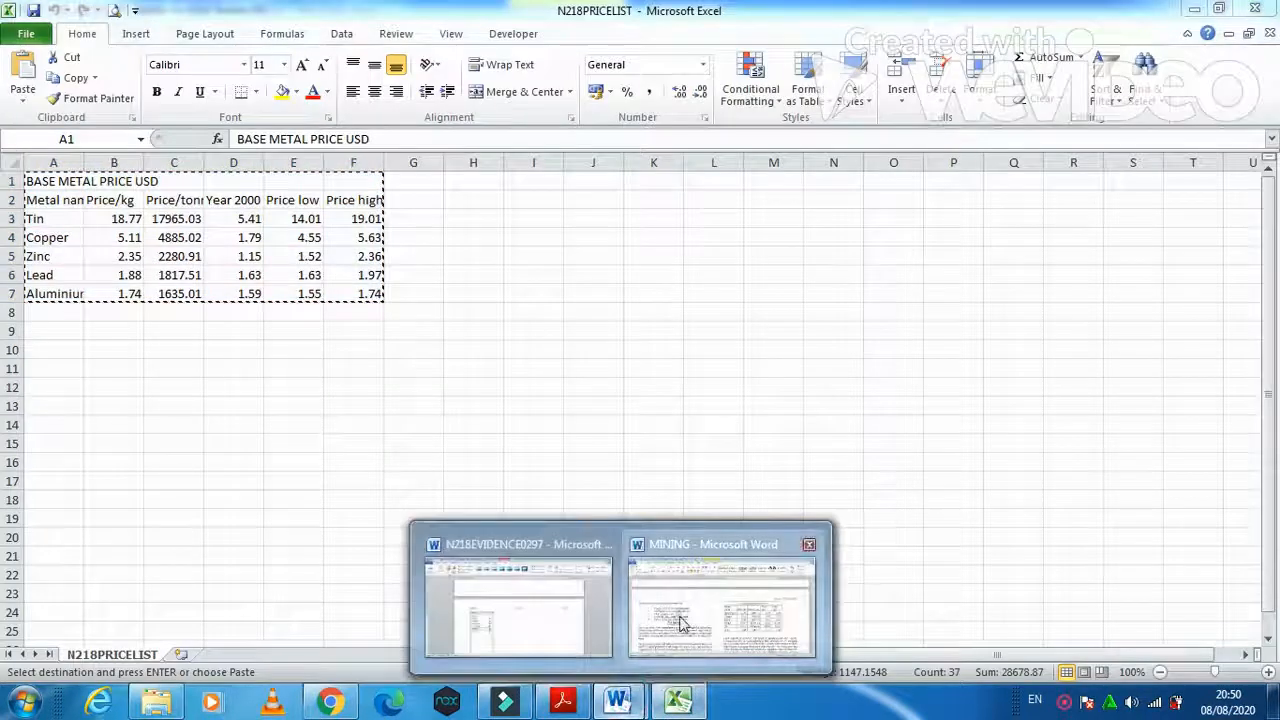
left_click(680, 623)
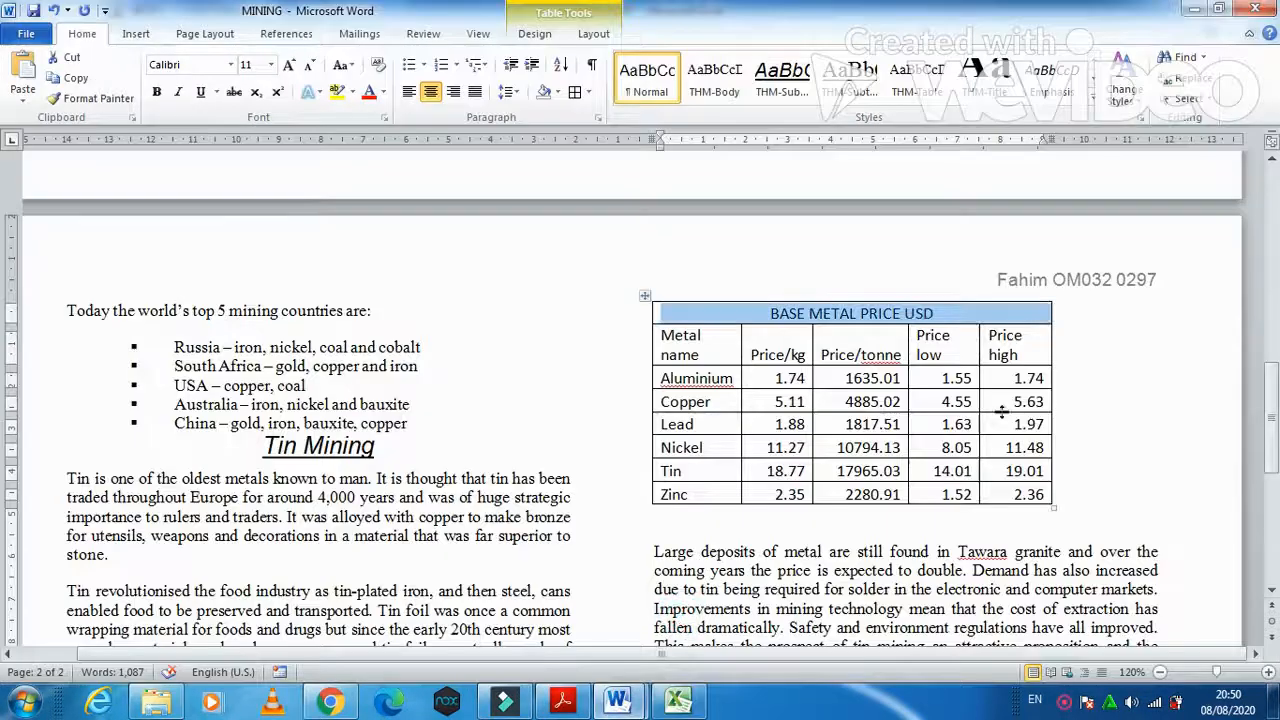
Step: Set the table's title row font to Arial, 14 point, in white
left_click(230, 67)
scroll(300, 200, "down", 10)
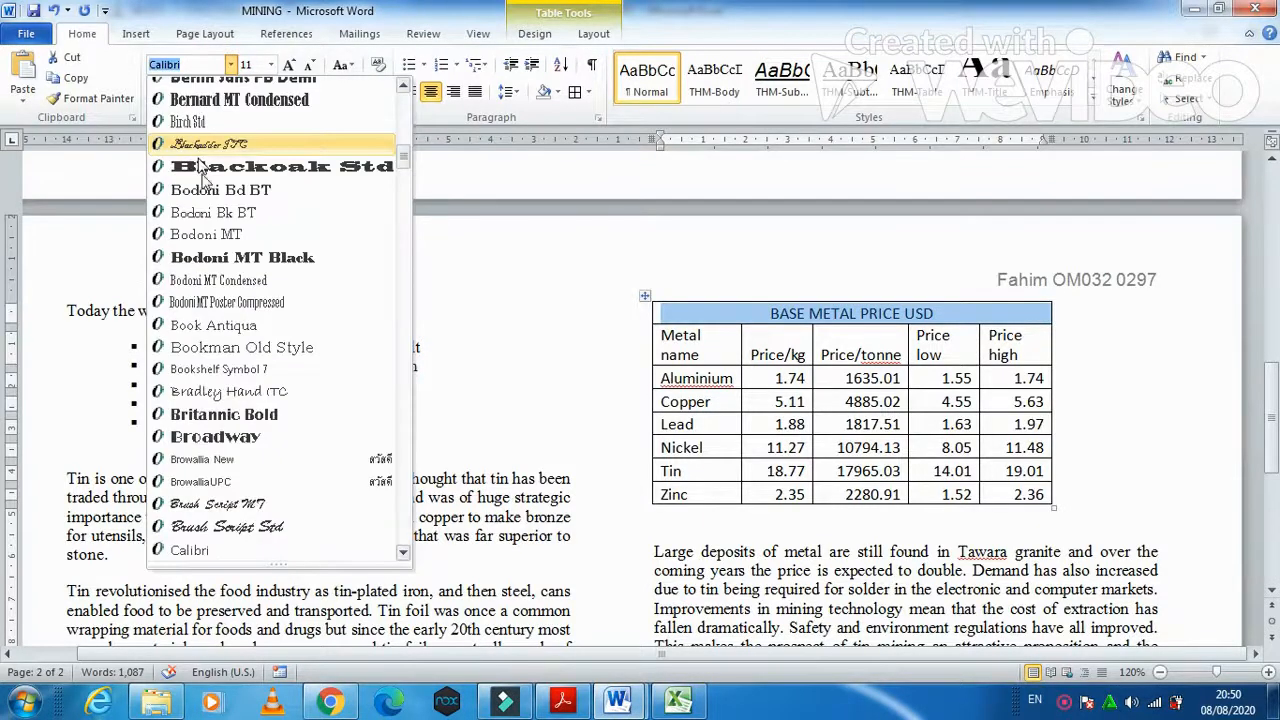
left_click_drag(401, 158, 401, 95)
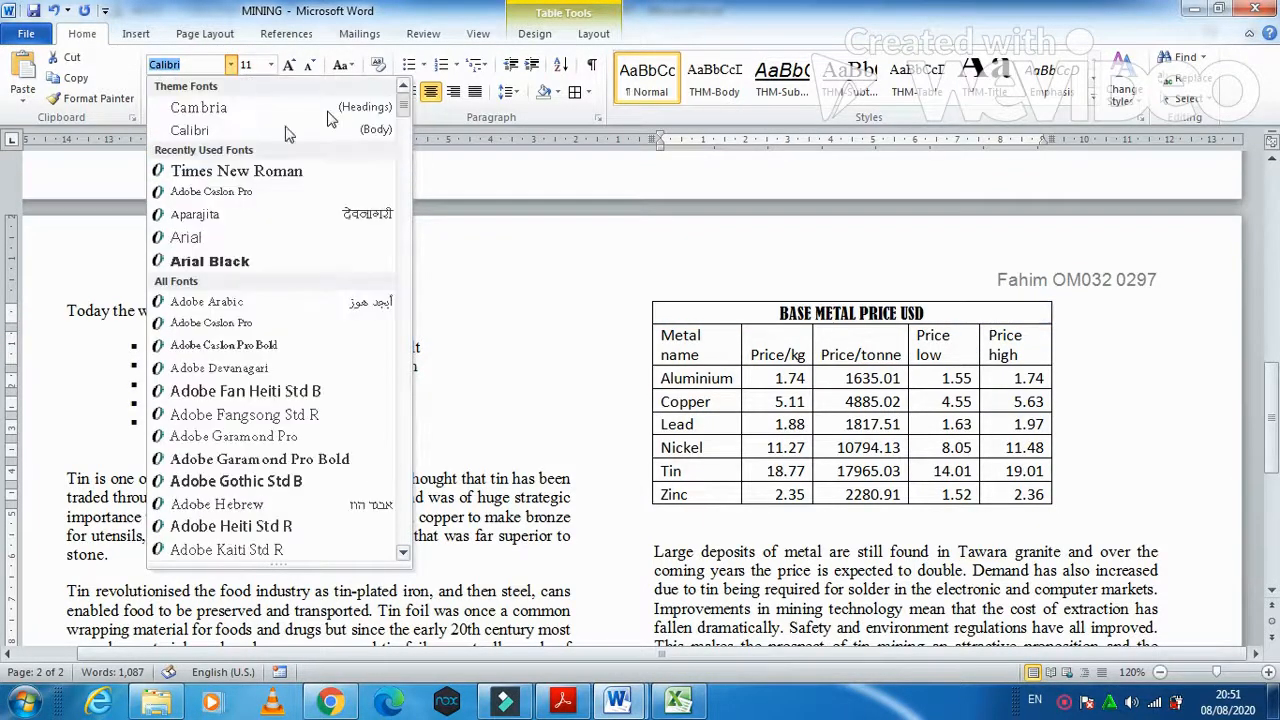
left_click(228, 238)
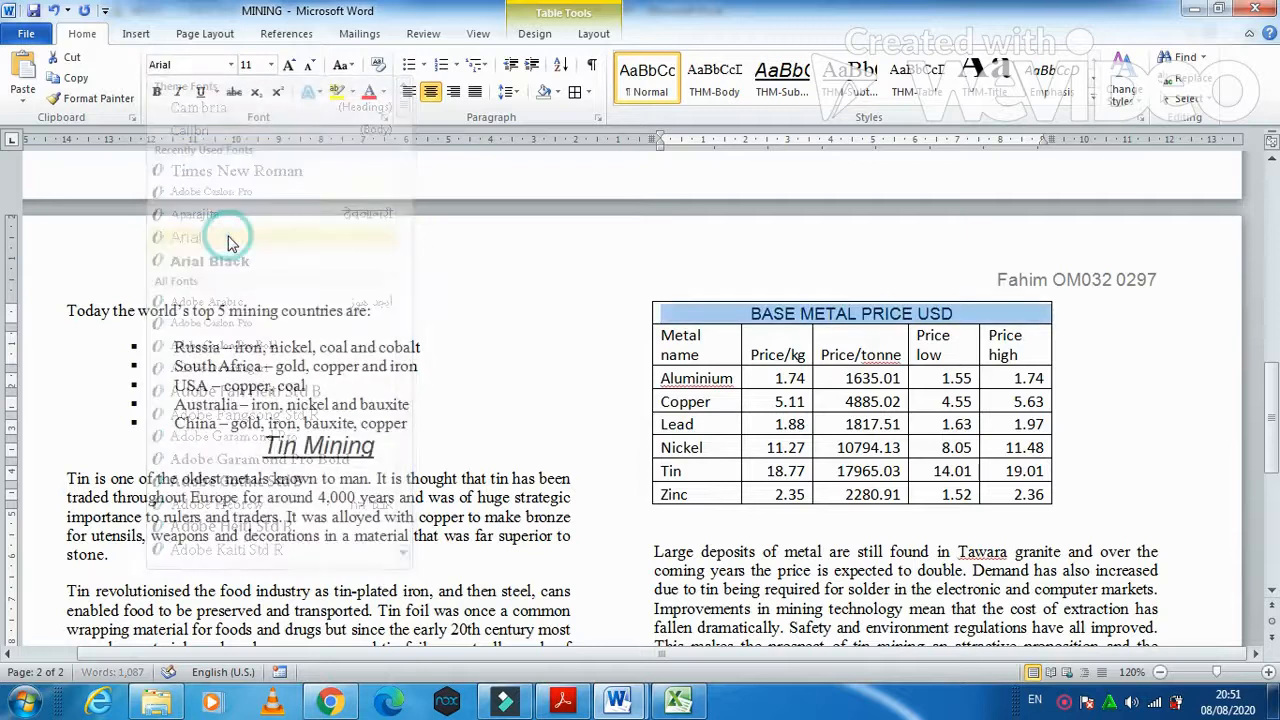
left_click(270, 65)
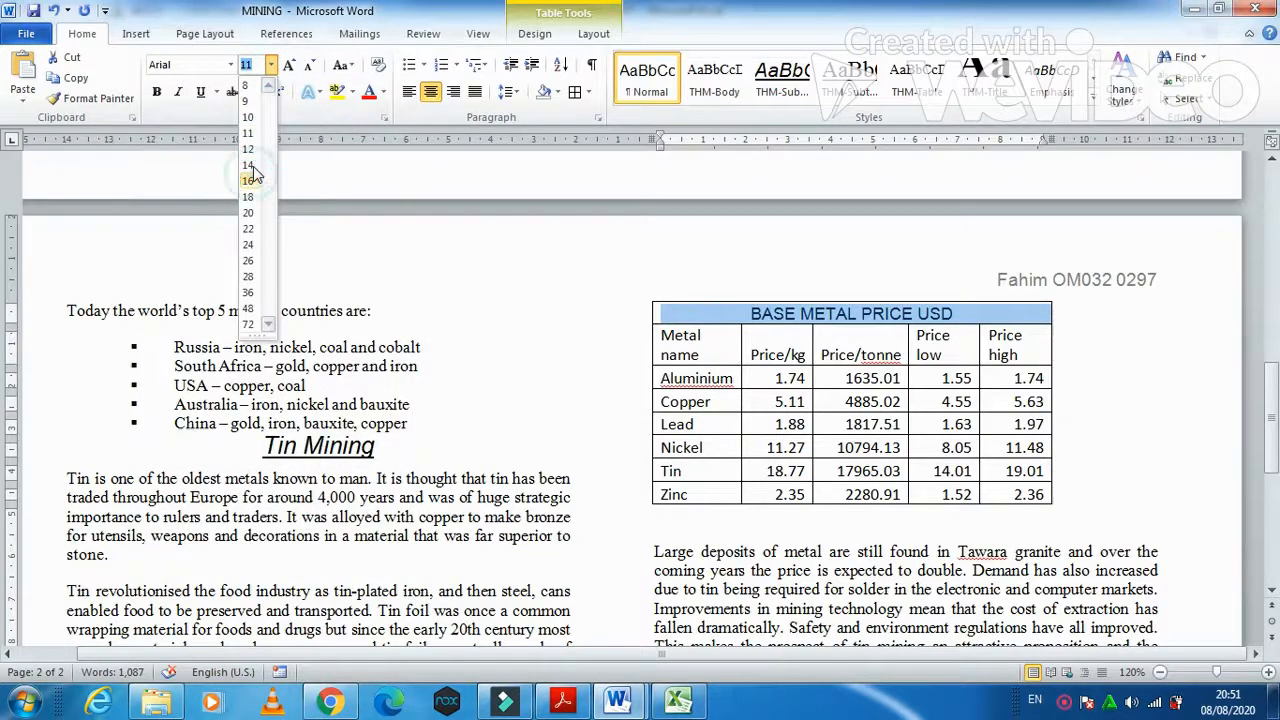
left_click(252, 179)
left_click(270, 65)
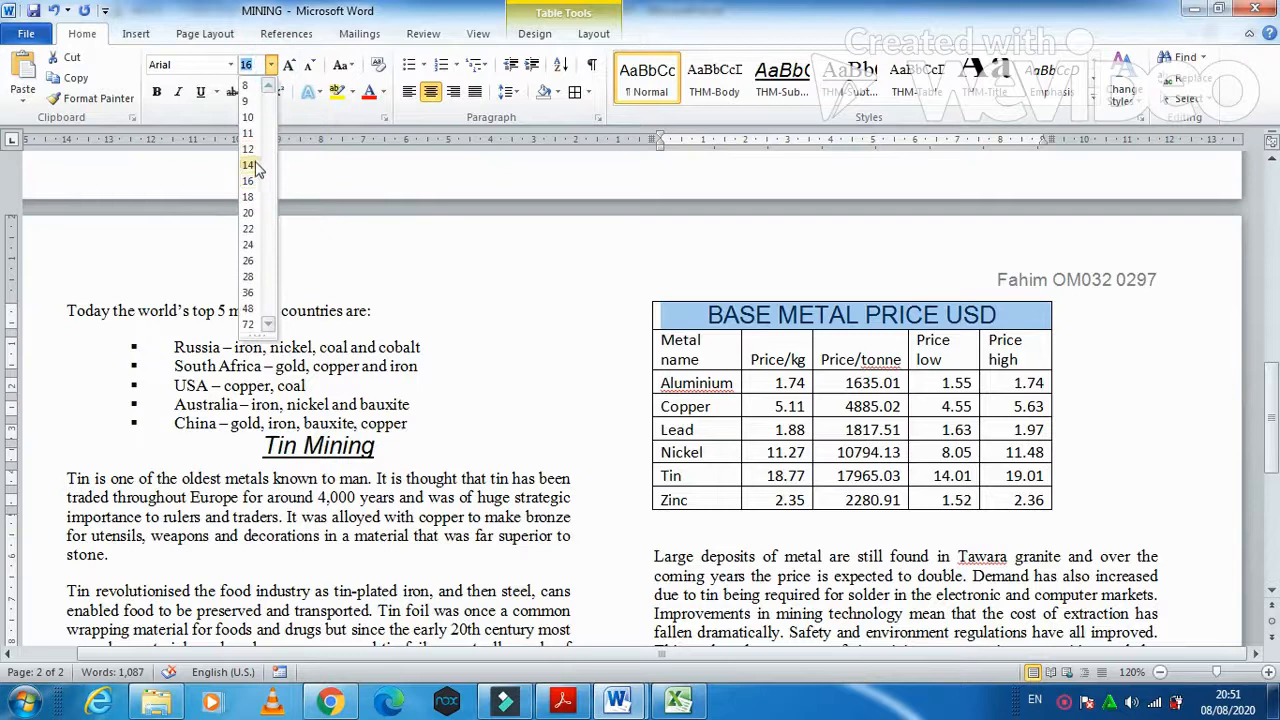
left_click(250, 165)
left_click(383, 92)
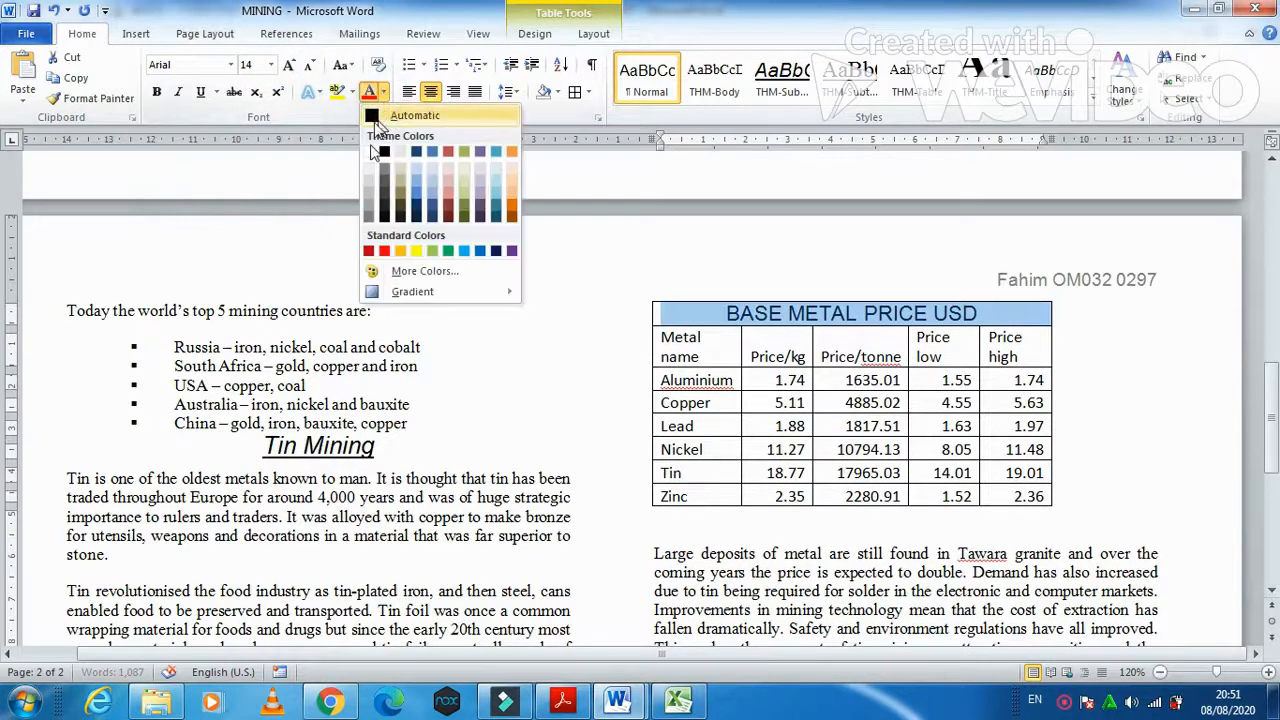
left_click(368, 151)
Step: Check the question paper, then make the title row bold and italic
left_click(565, 704)
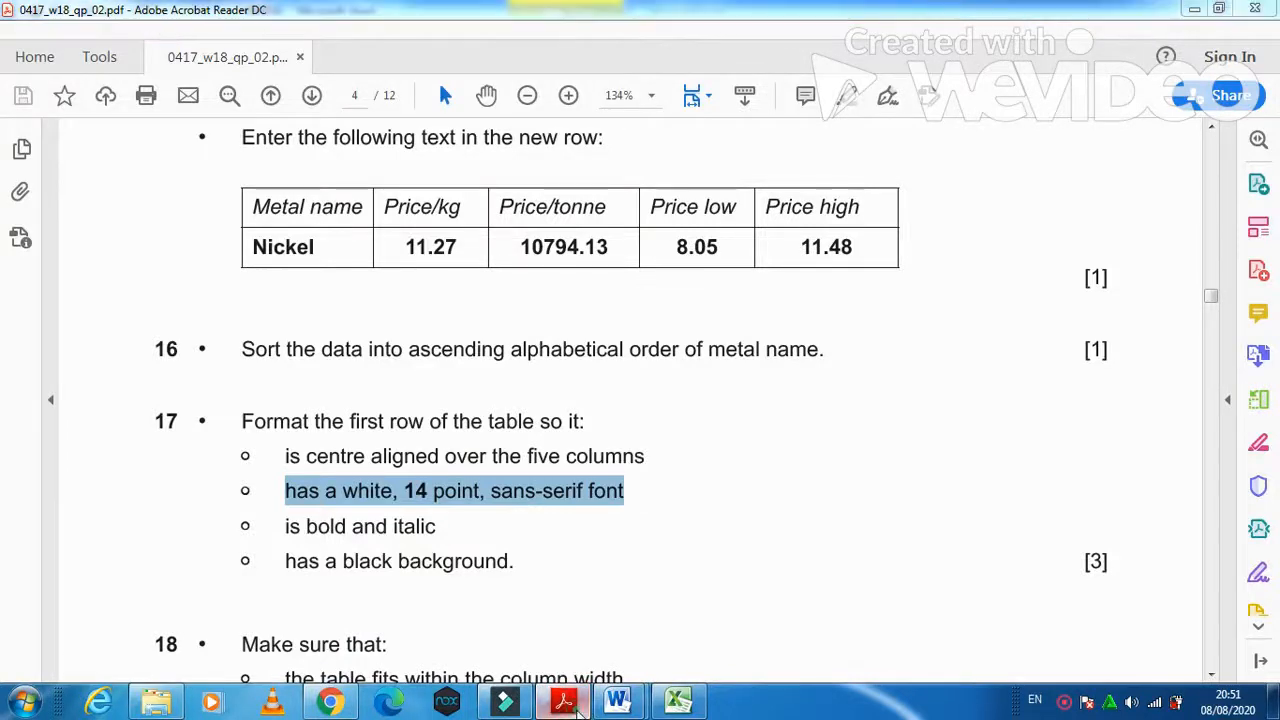
left_click(578, 706)
left_click(157, 92)
left_click(178, 92)
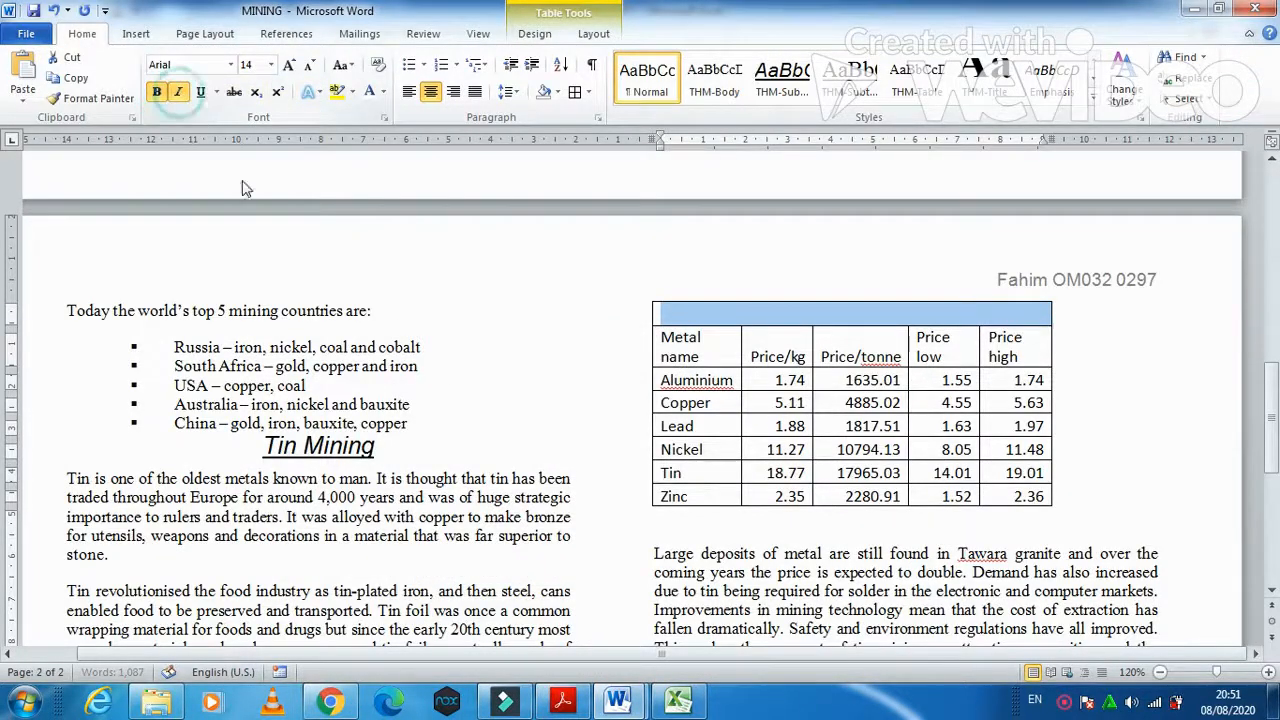
Step: Give the table's first row a black background shading
left_click(565, 702)
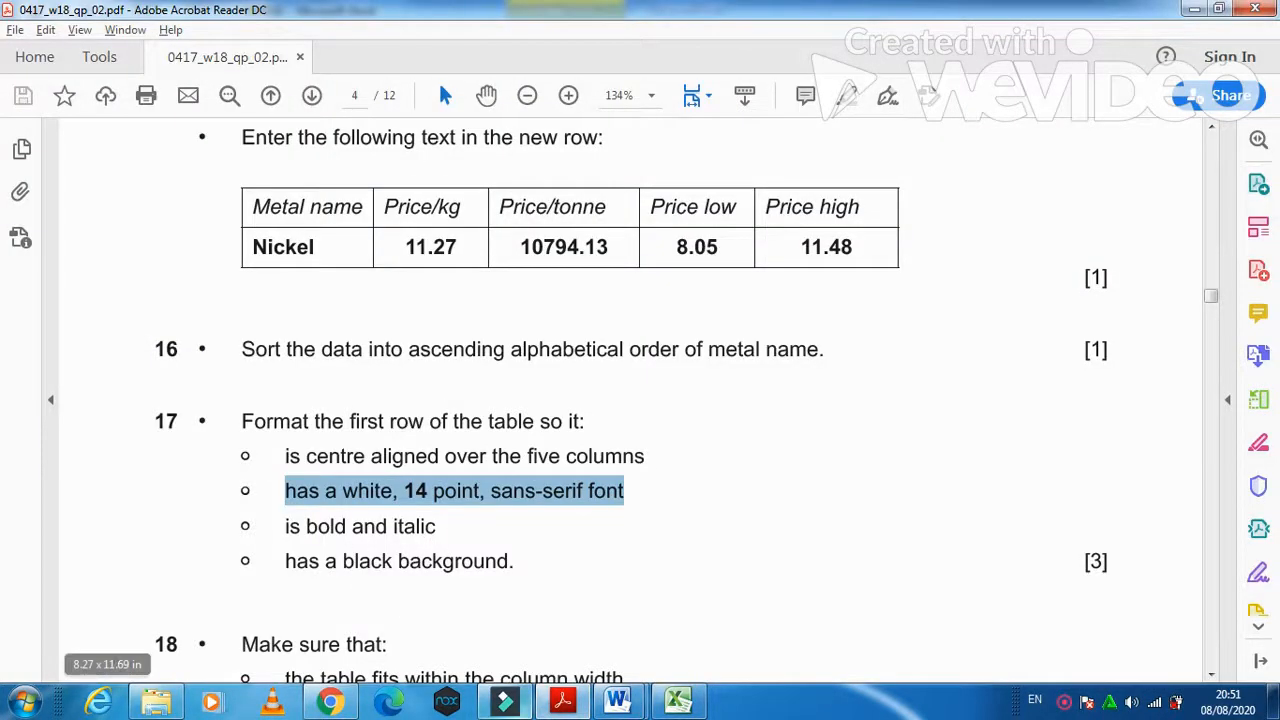
left_click(617, 702)
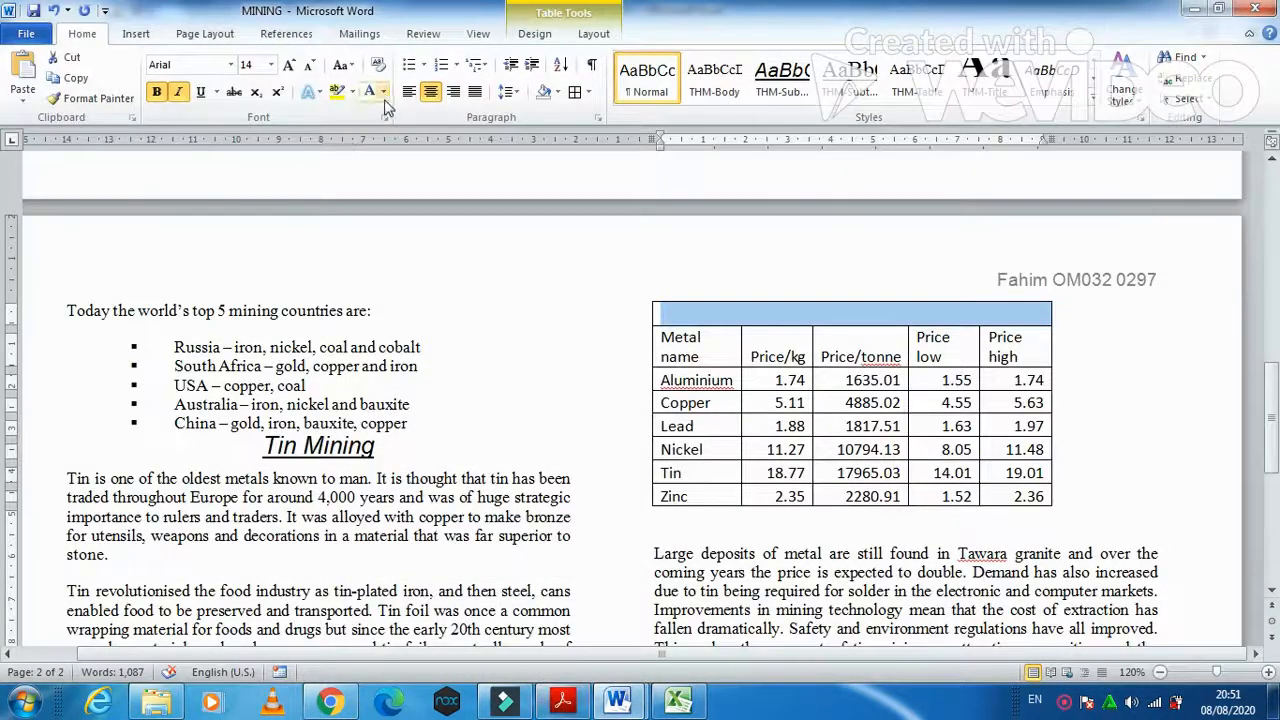
left_click(555, 91)
left_click(558, 130)
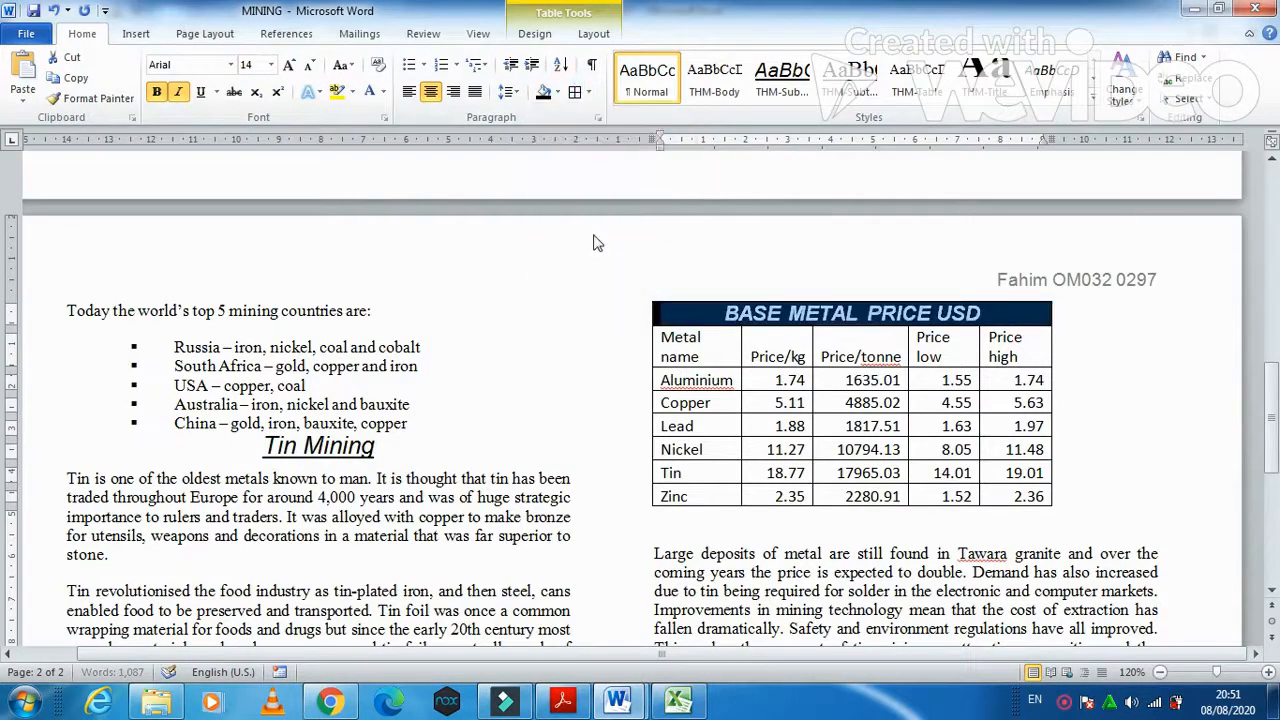
Step: Read the table layout requirements of question 18 in the question paper
left_click(563, 703)
scroll(414, 510, "down", 5)
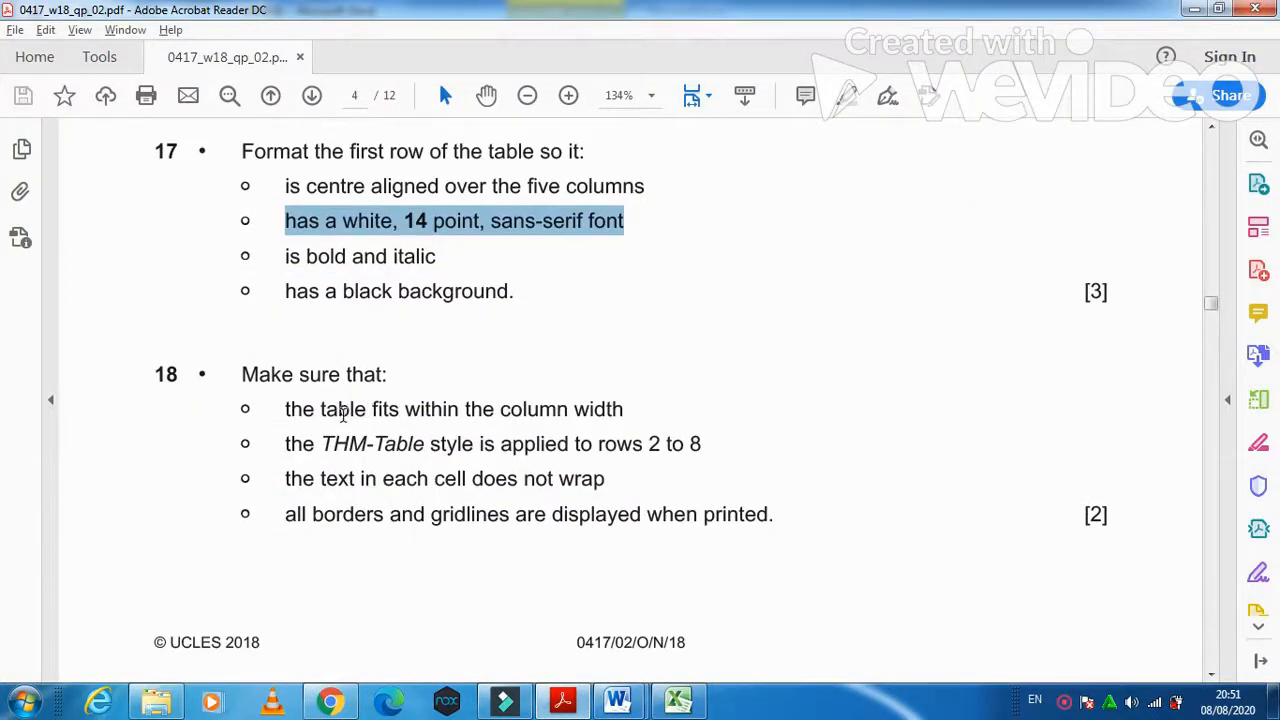
left_click_drag(286, 410, 590, 414)
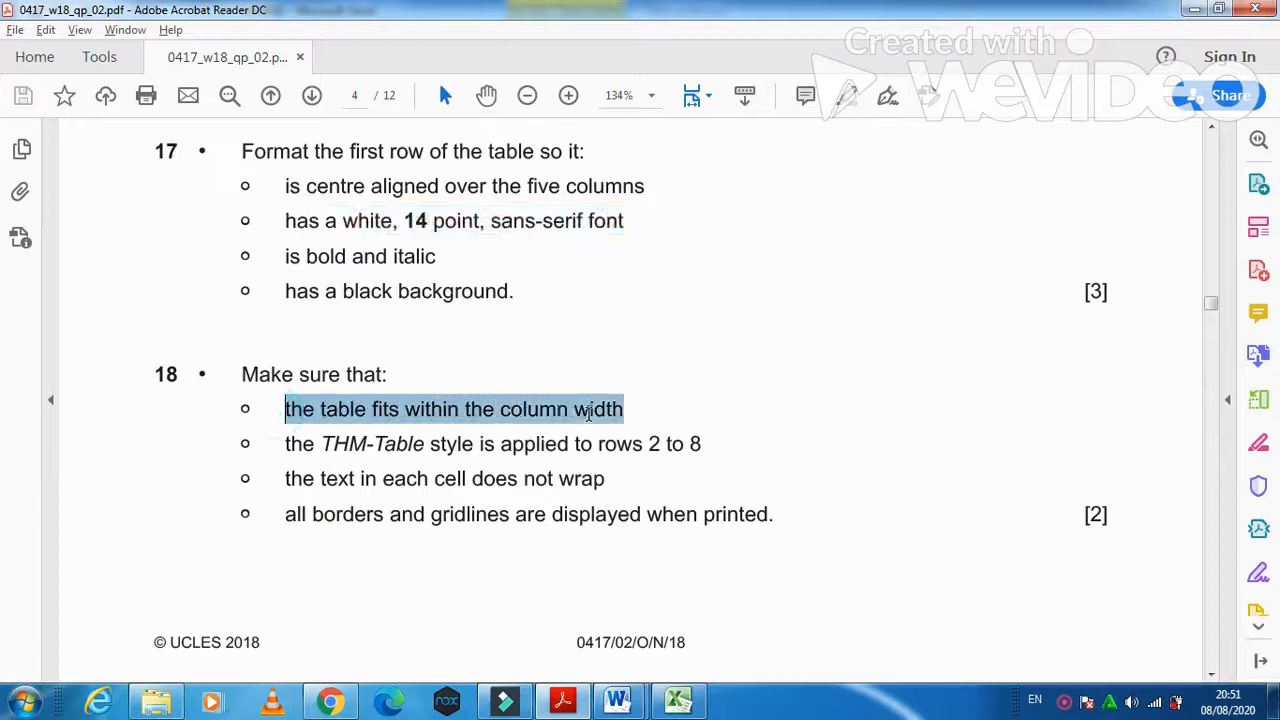
mouse_move(287, 444)
left_mouse_down()
mouse_move(543, 470)
mouse_move(706, 453)
left_mouse_up()
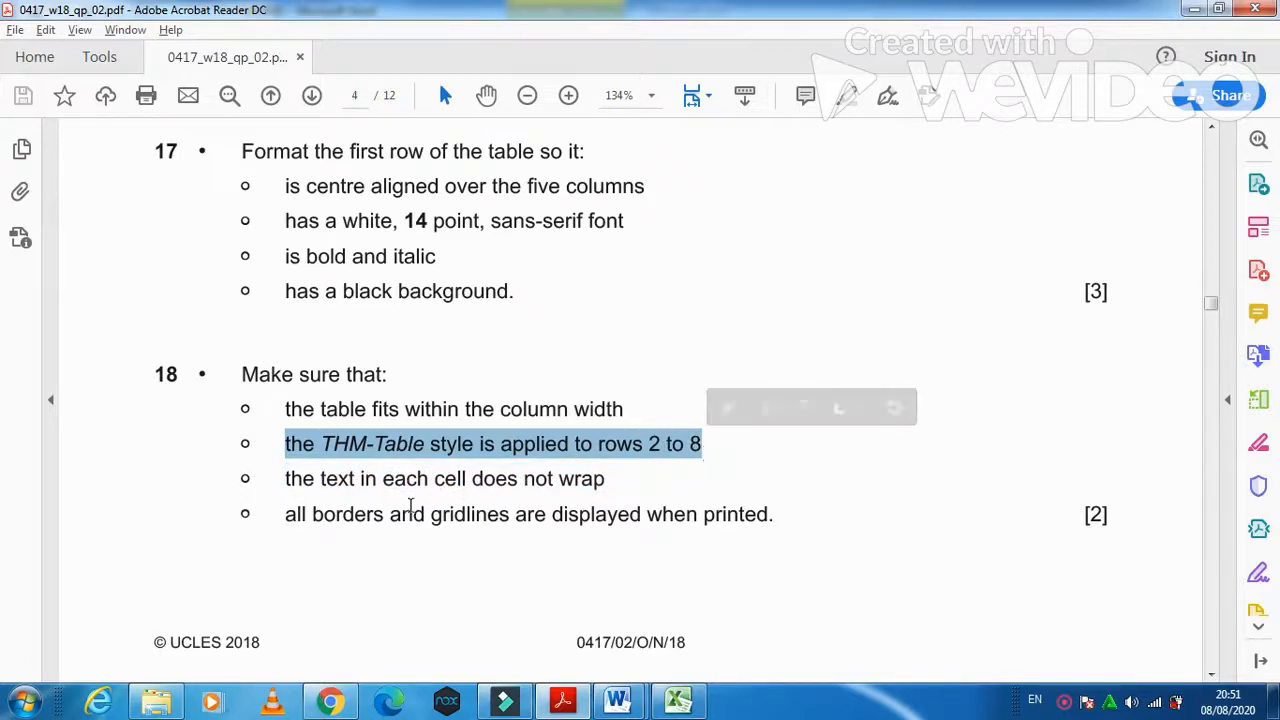
Step: Apply the THM-Table style to table rows 2 to 8
left_click(678, 700)
mouse_move(617, 700)
left_click(665, 628)
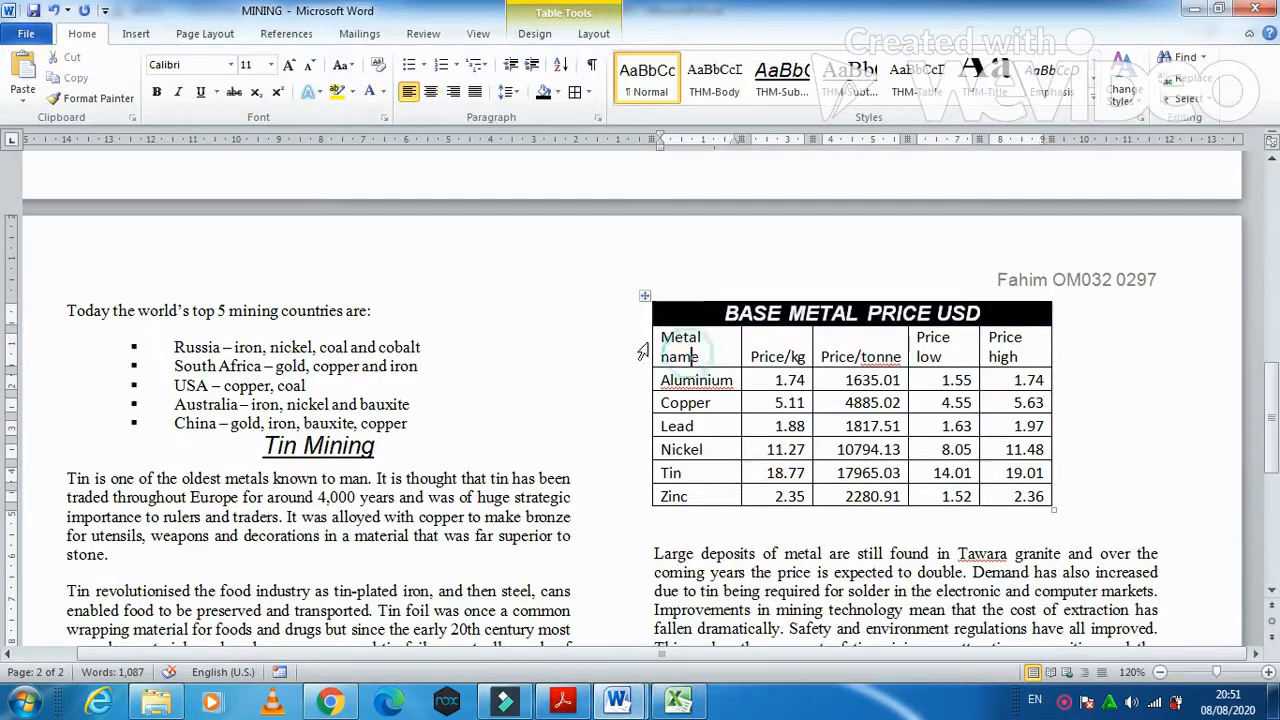
left_click_drag(650, 348, 1050, 497)
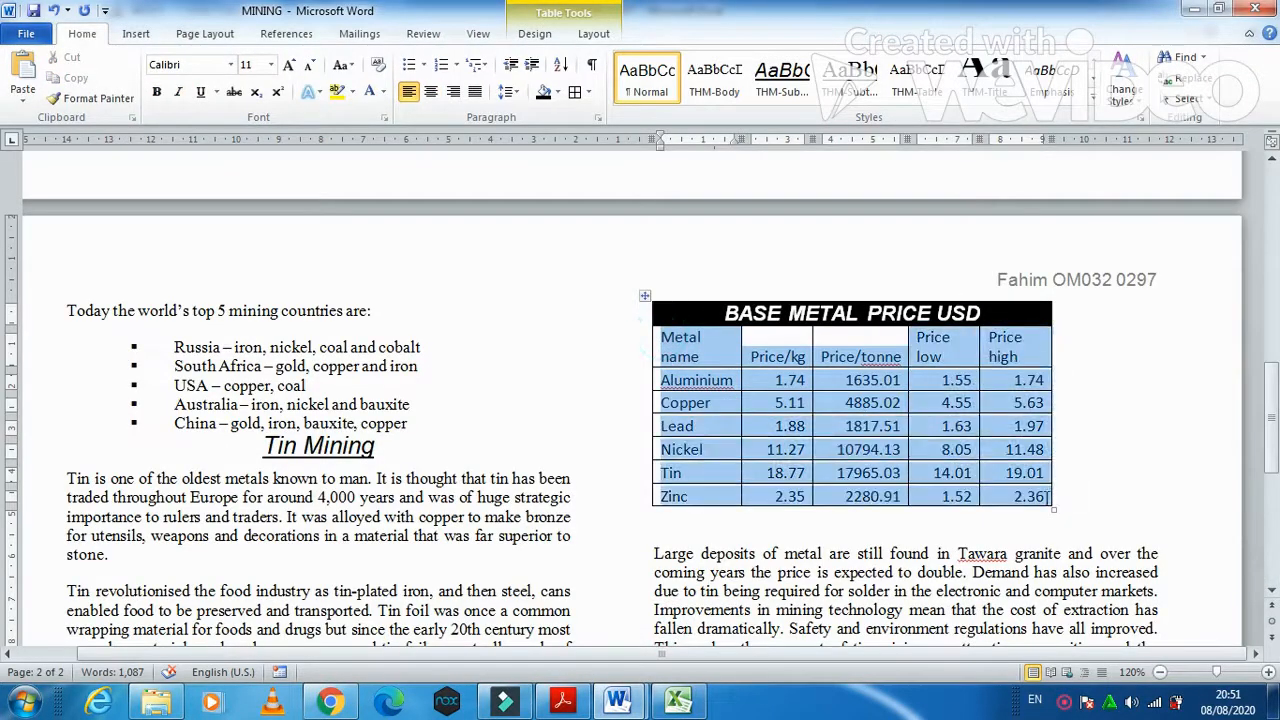
left_click(716, 82)
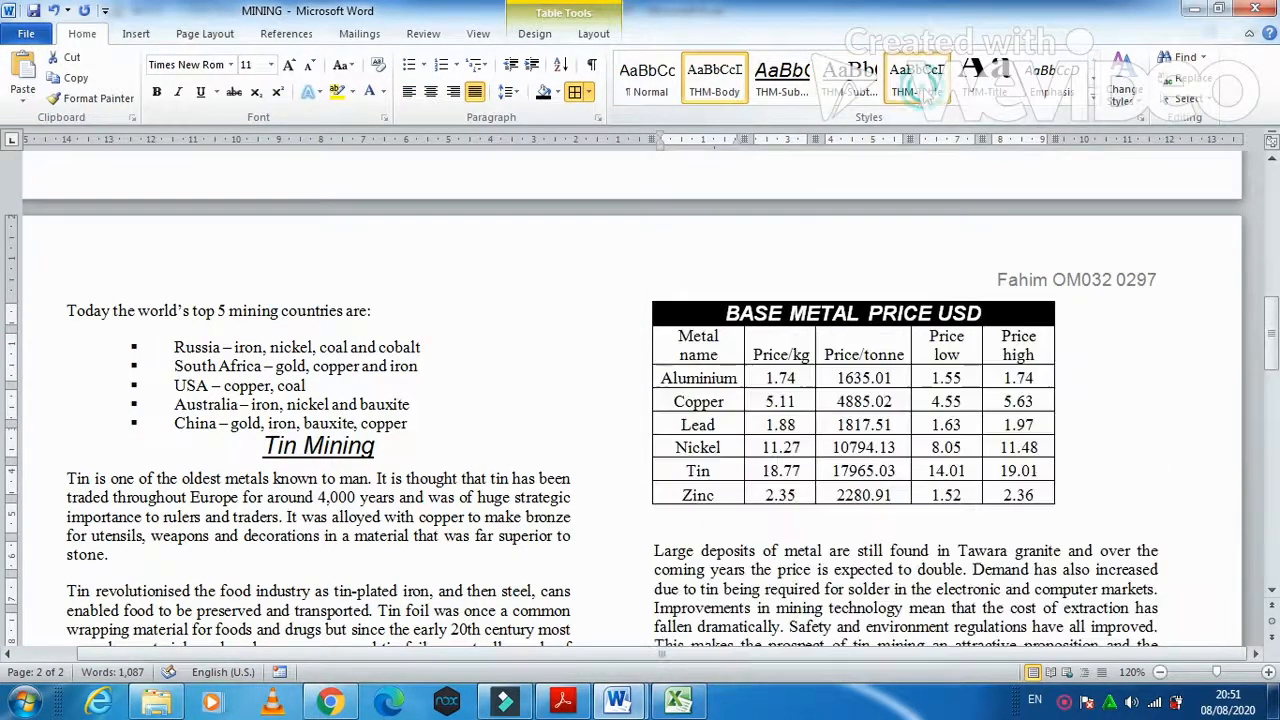
left_click(916, 82)
Step: Widen the table to the column width so no cell text wraps
left_click(563, 703)
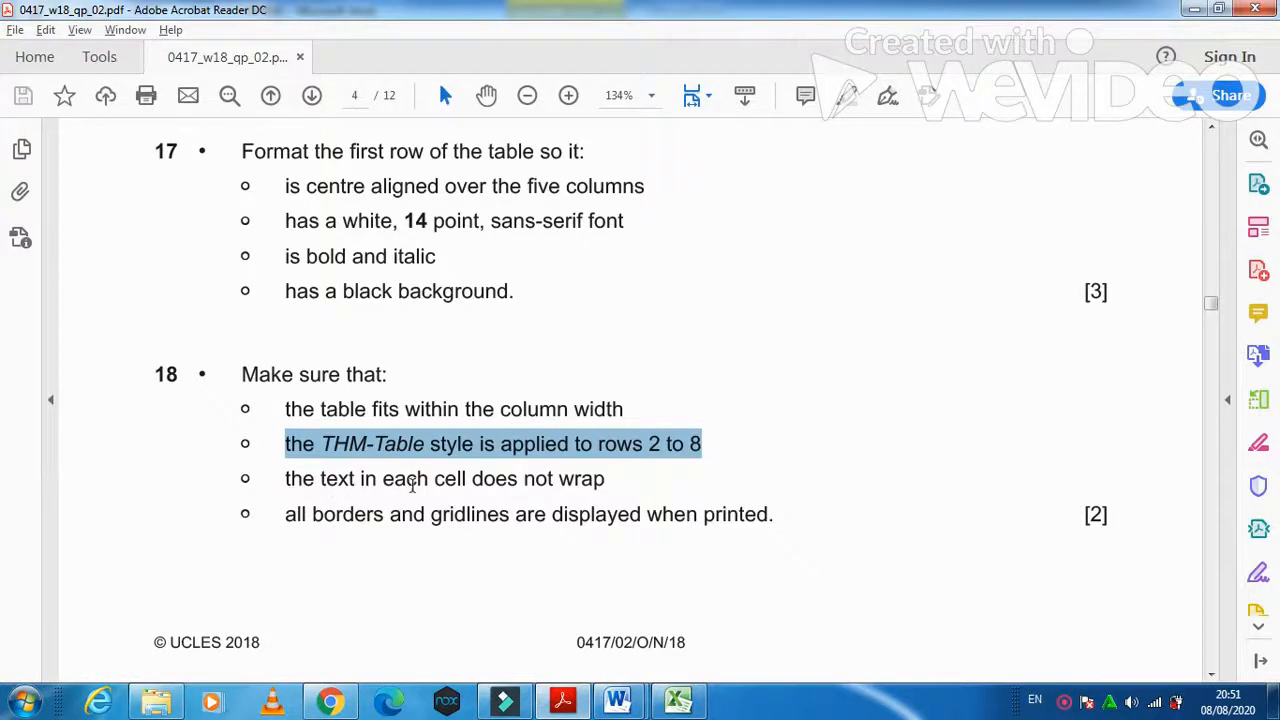
left_click(565, 702)
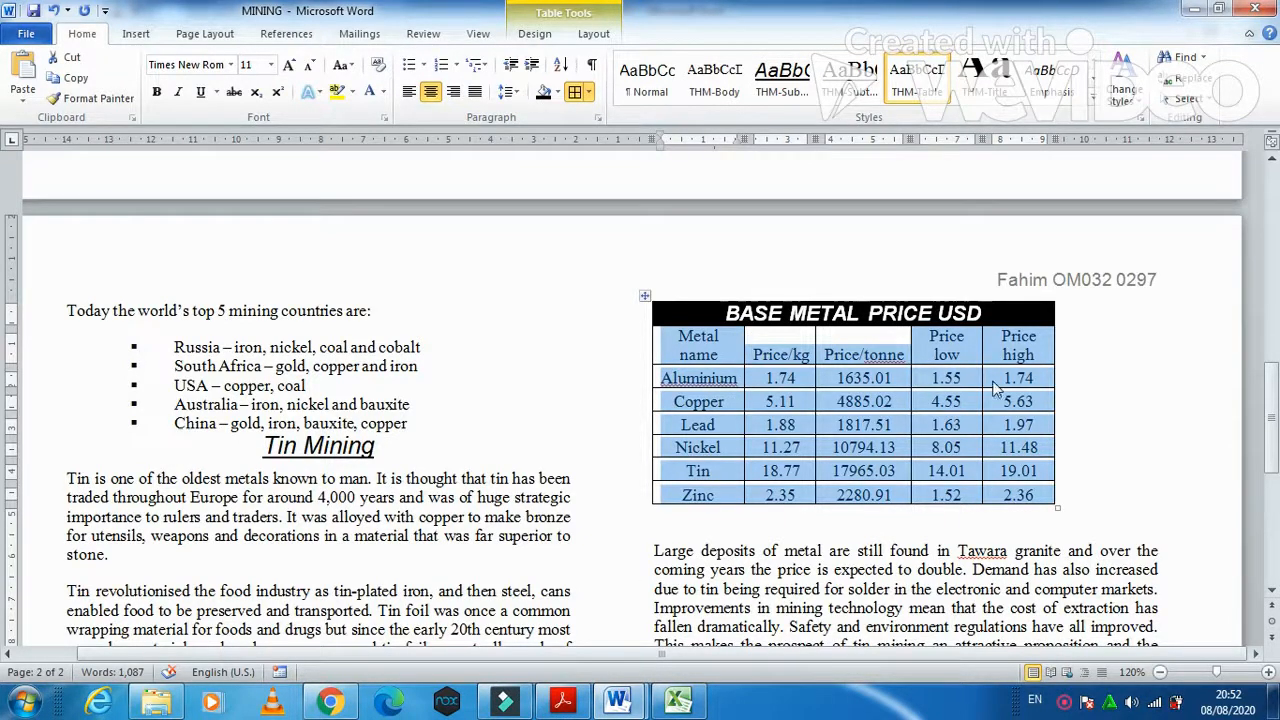
left_click_drag(1056, 510, 1131, 518)
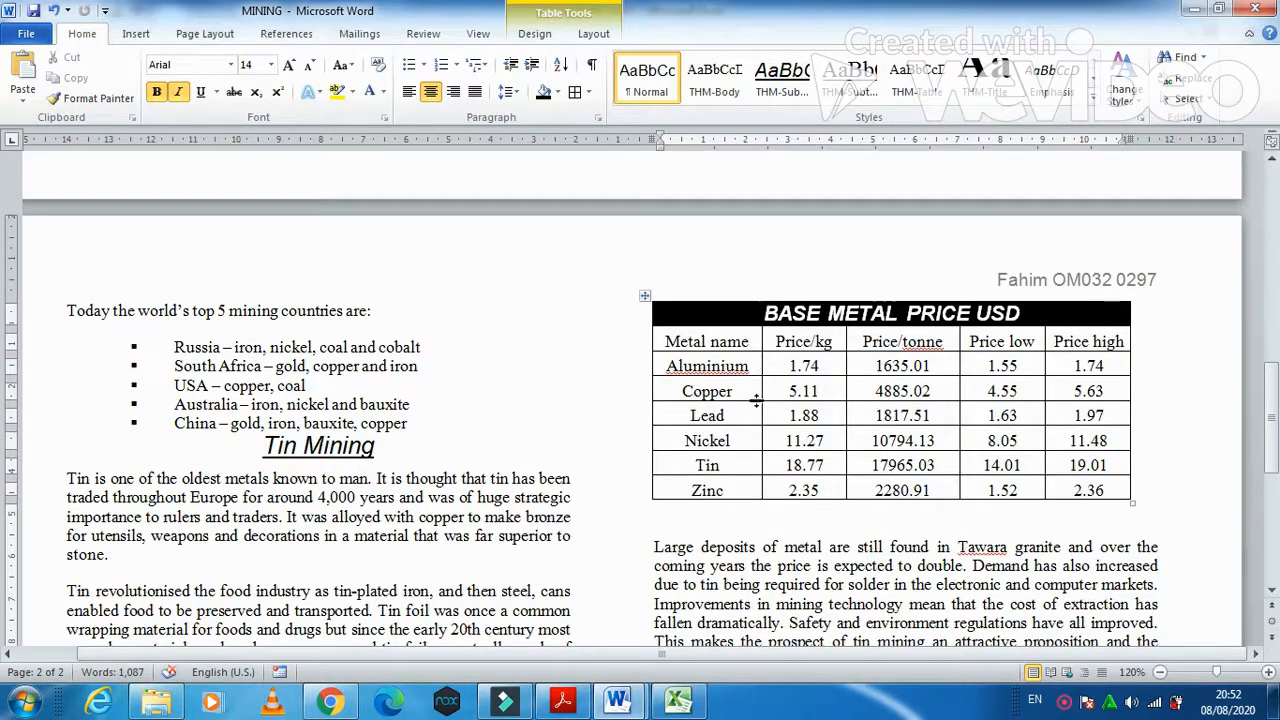
Step: Insert the image N218LOGO from the 0417_w18_sf_02 folder below the Tawara Mining subheading
left_click(562, 700)
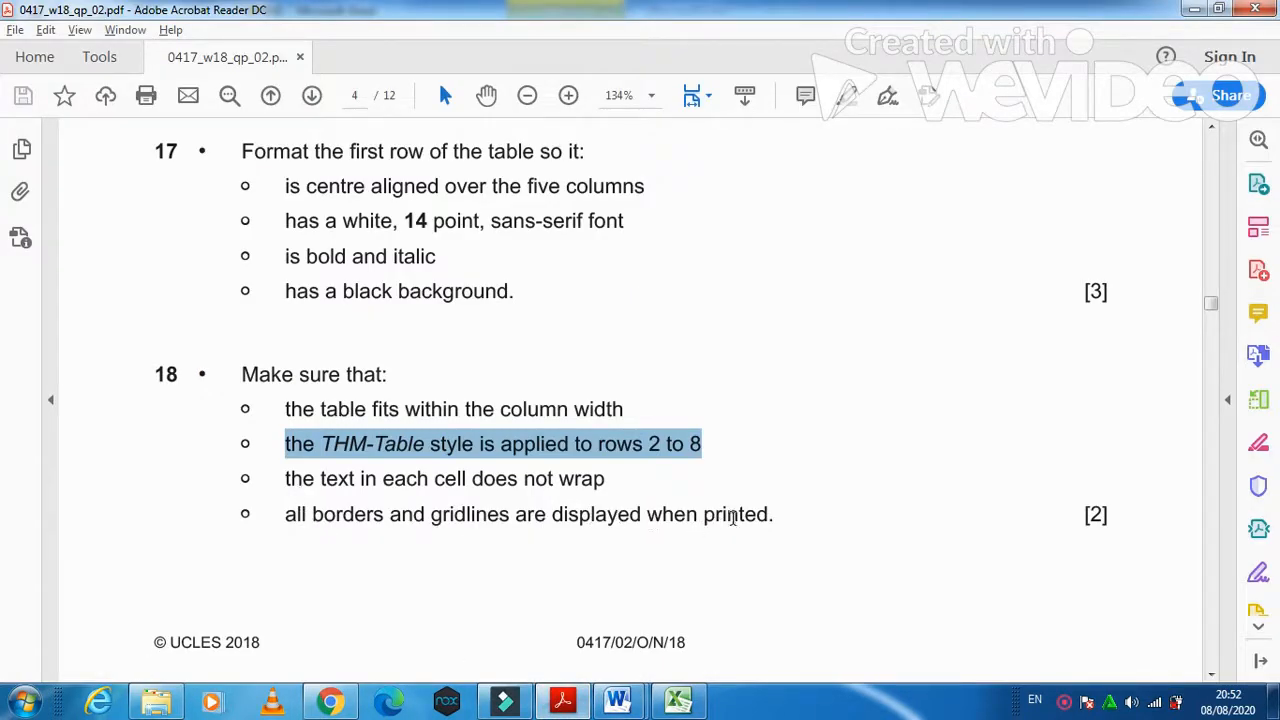
scroll(733, 517, "down", 10)
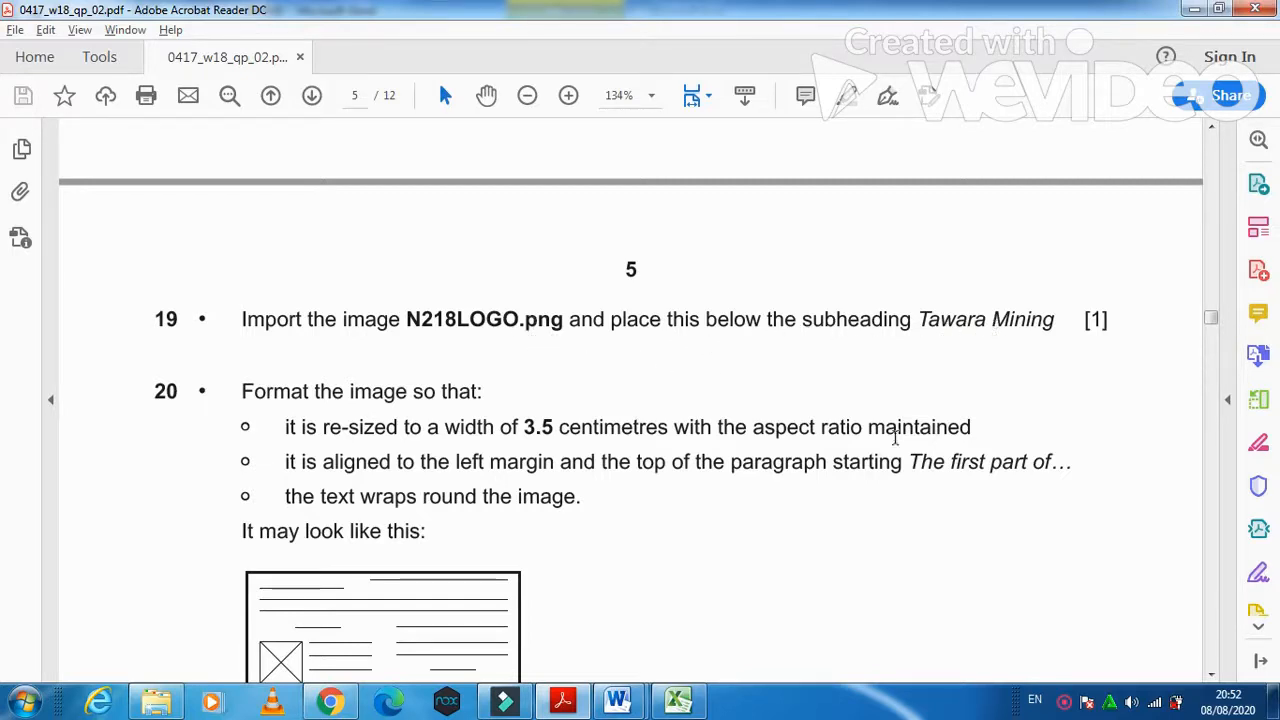
mouse_move(617, 698)
left_click(660, 652)
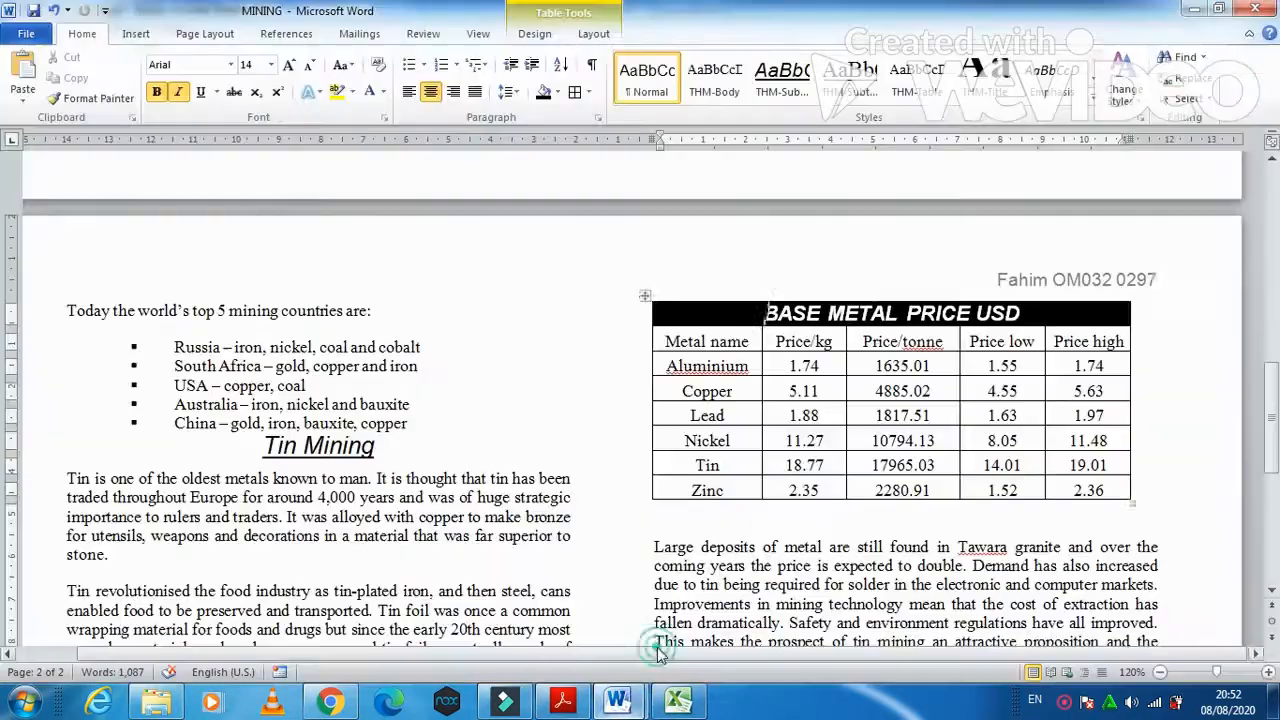
scroll(650, 628, "up", 15)
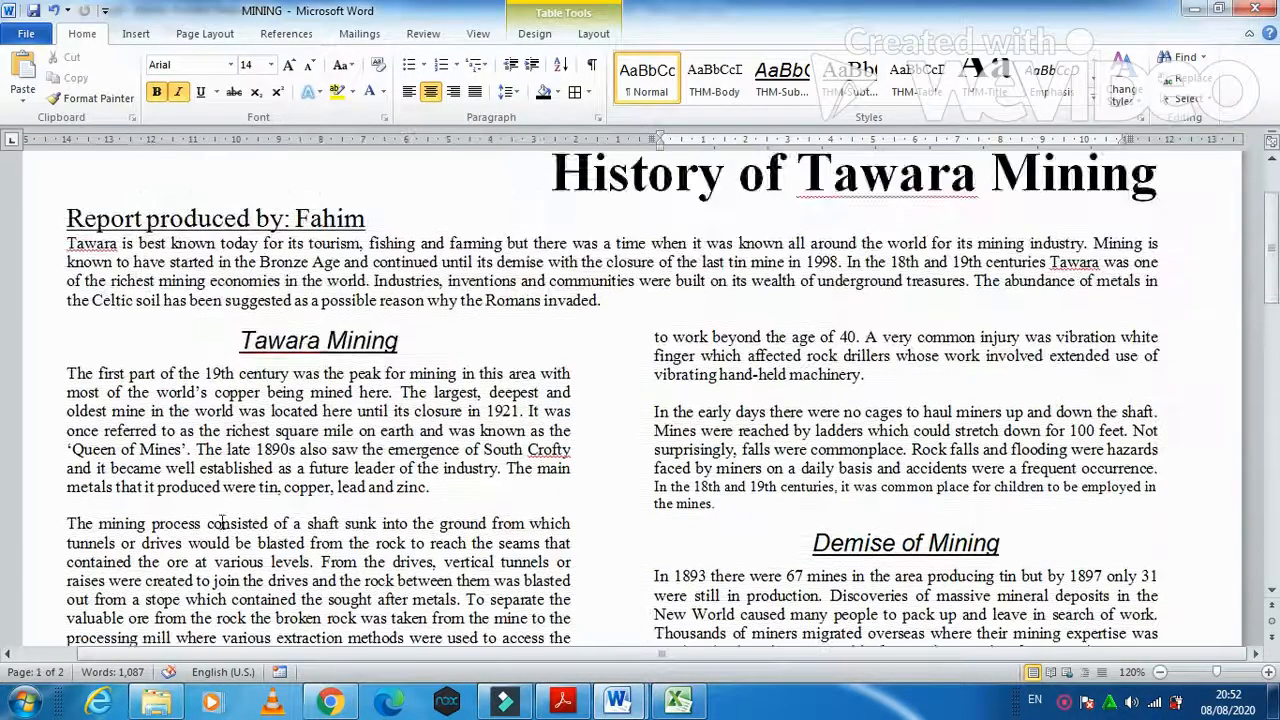
left_click(67, 373)
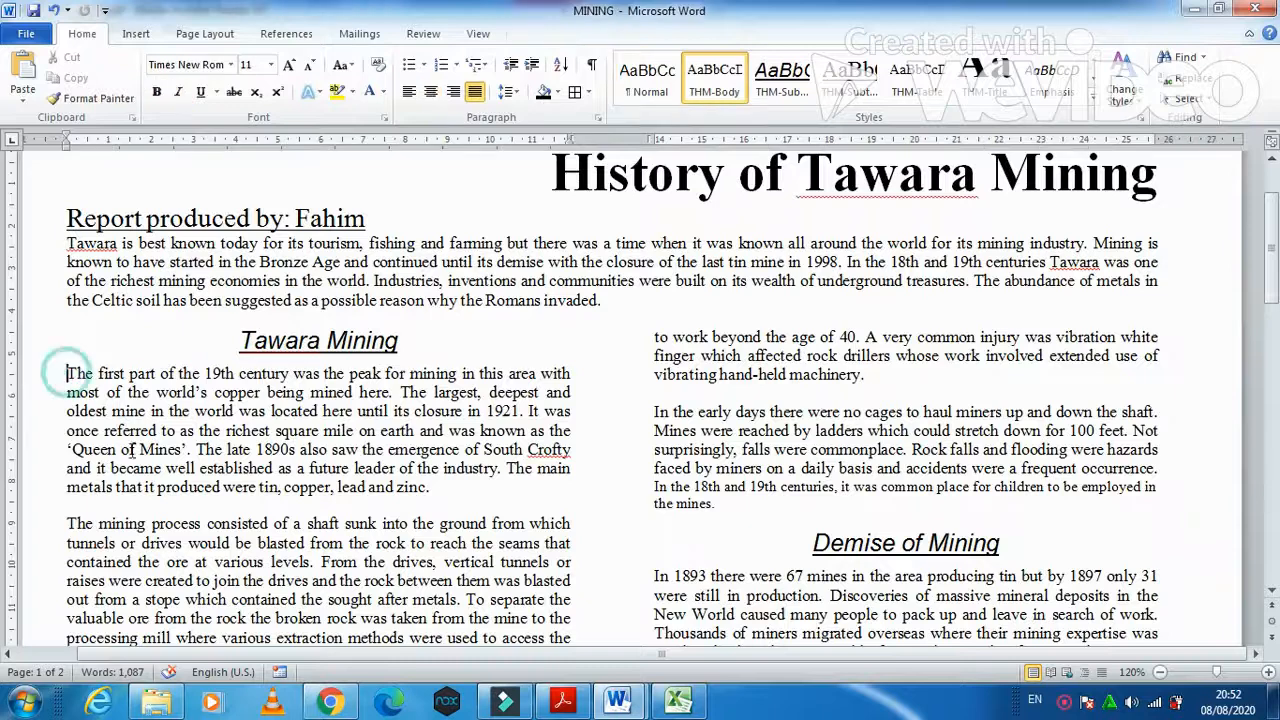
left_click(136, 34)
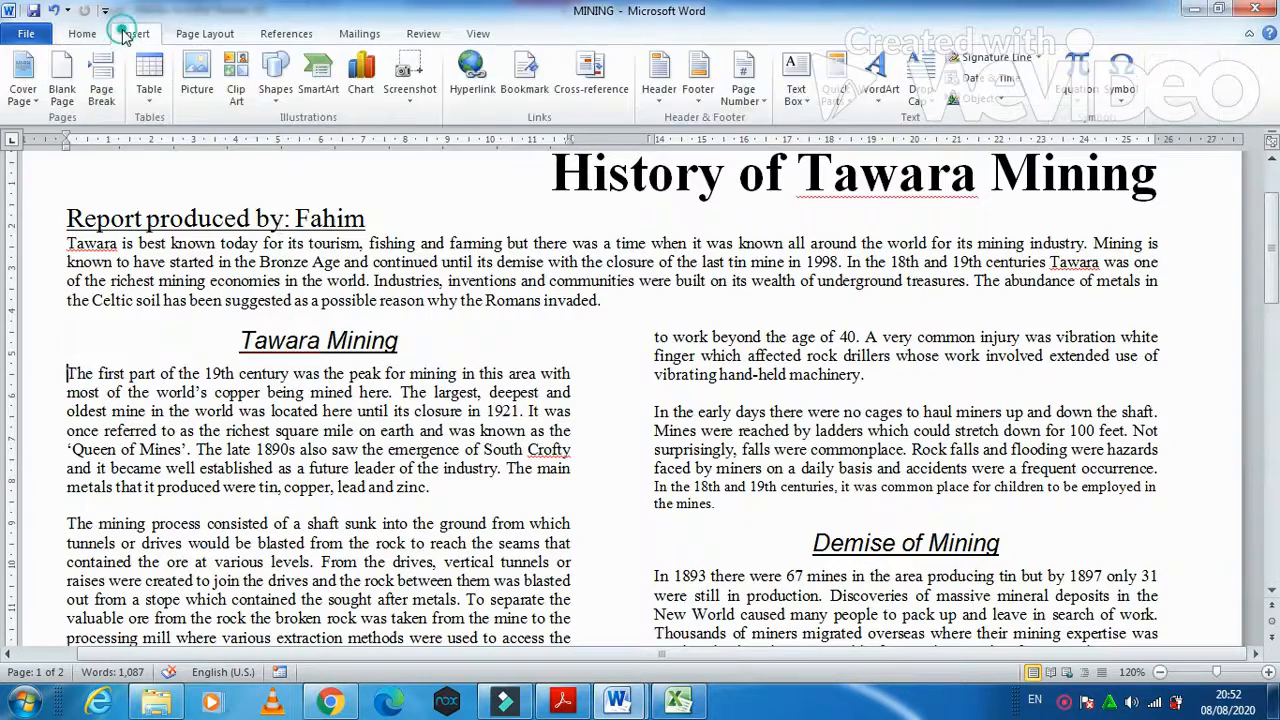
left_click(196, 82)
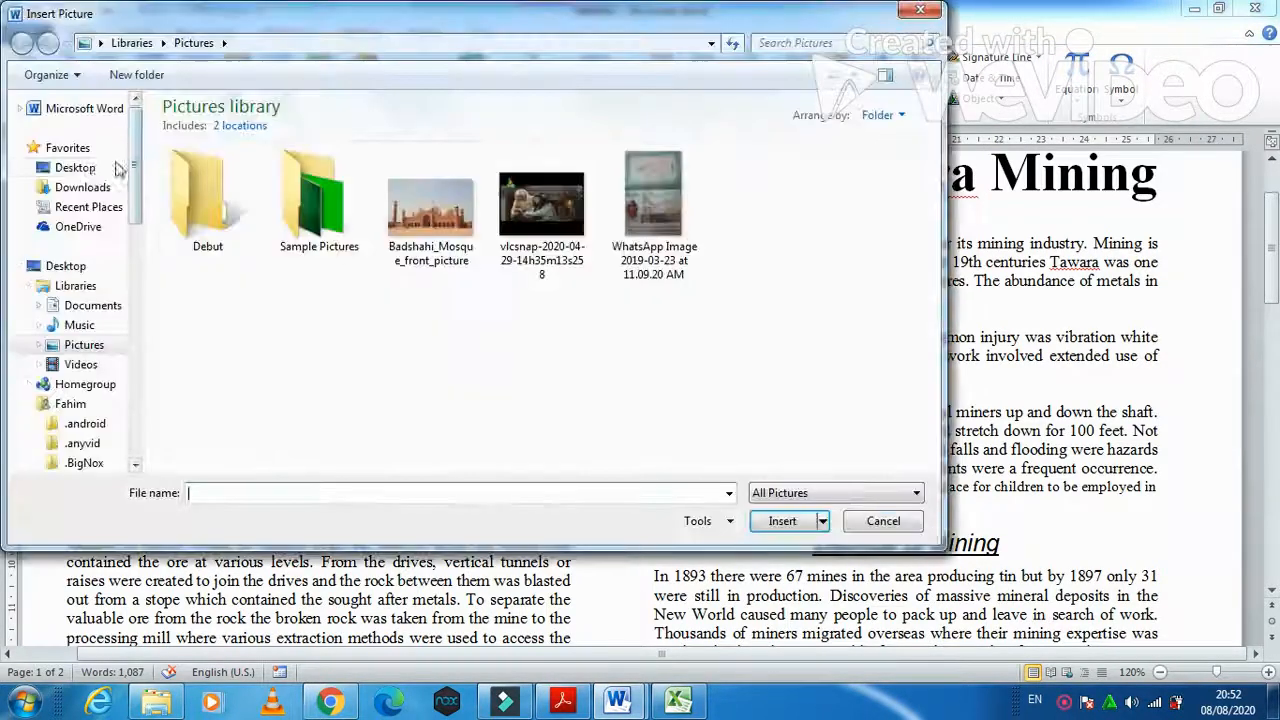
left_click(75, 167)
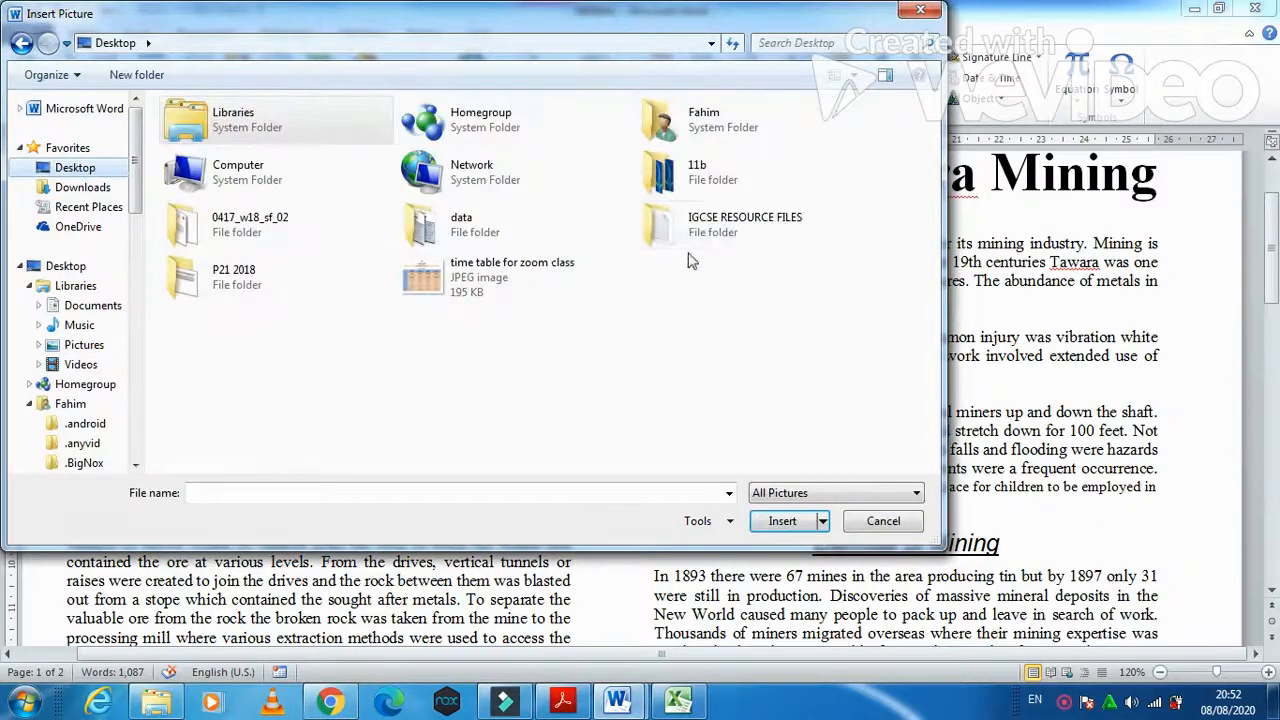
double_click(247, 231)
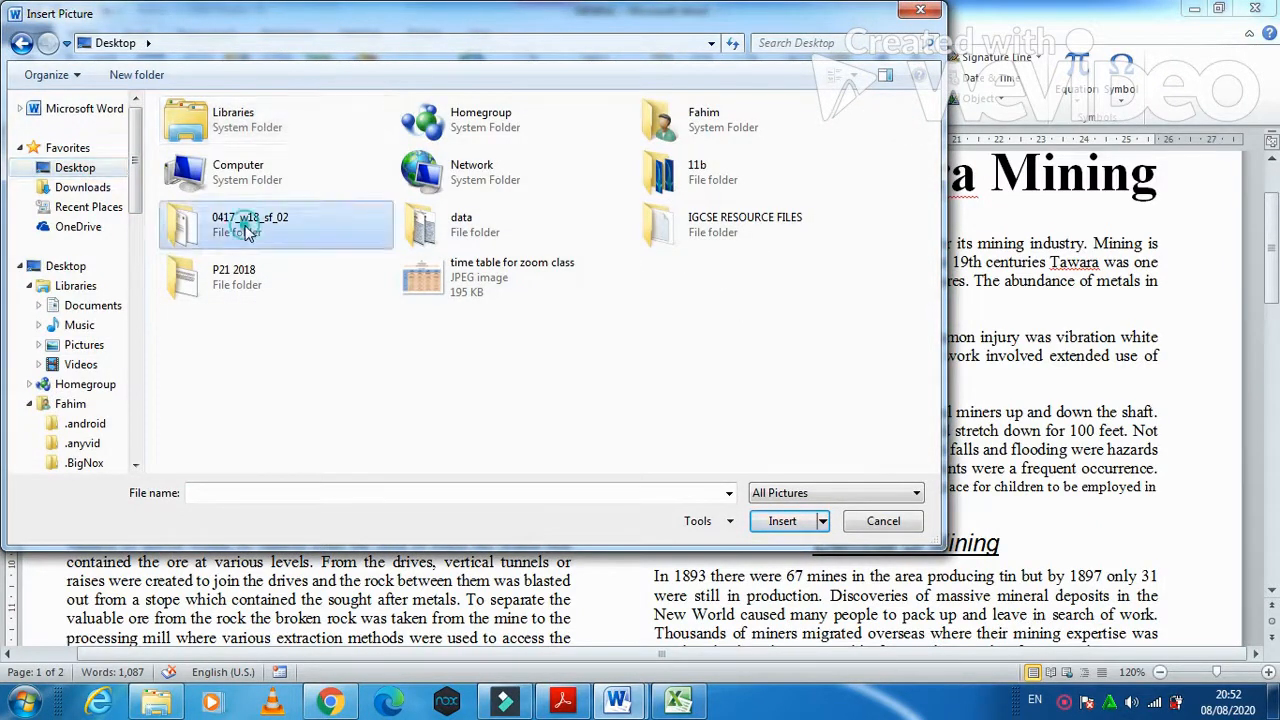
left_click(318, 172)
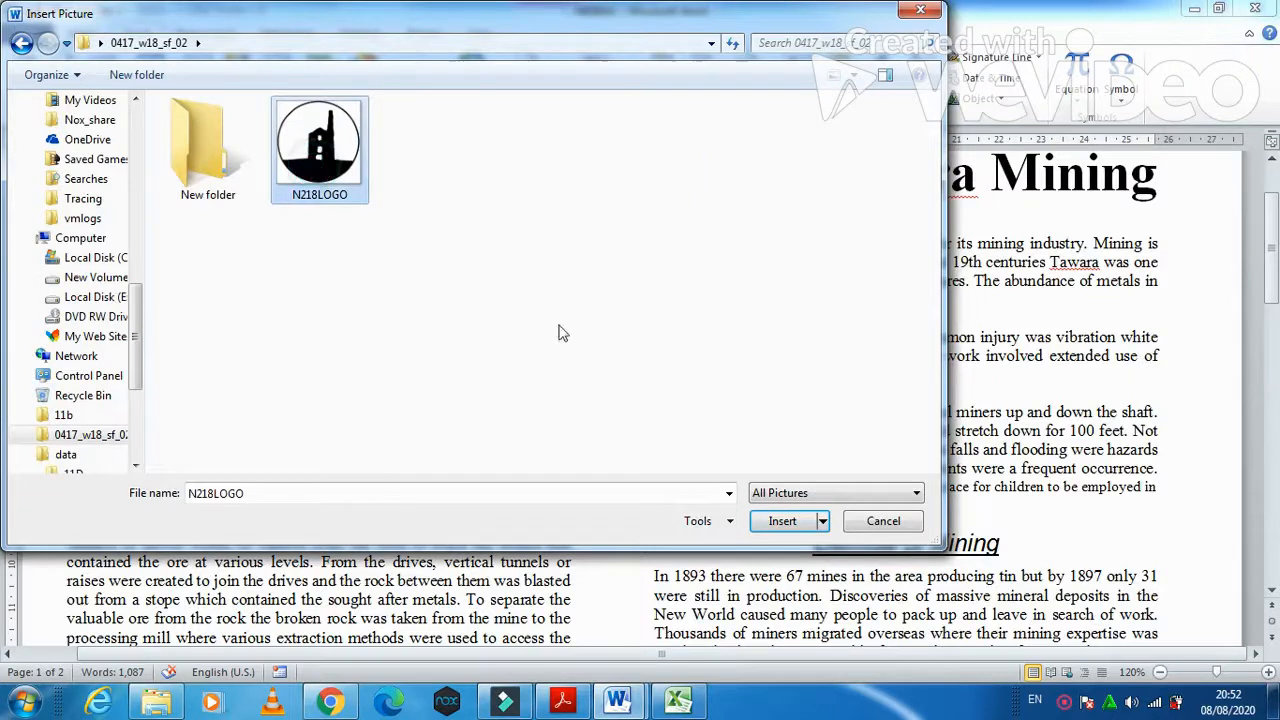
left_click(780, 520)
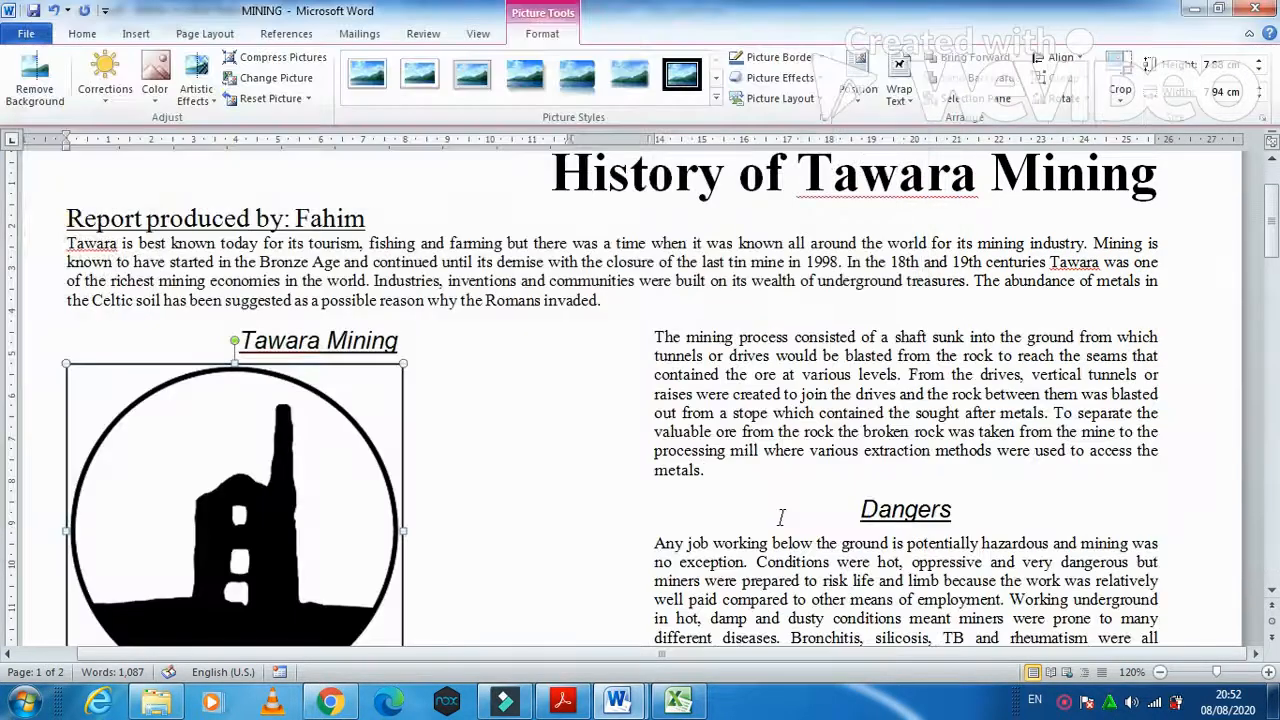
Step: Read the image resizing and alignment requirements of question 20 in the question paper
left_click(560, 702)
scroll(557, 629, "down", 1)
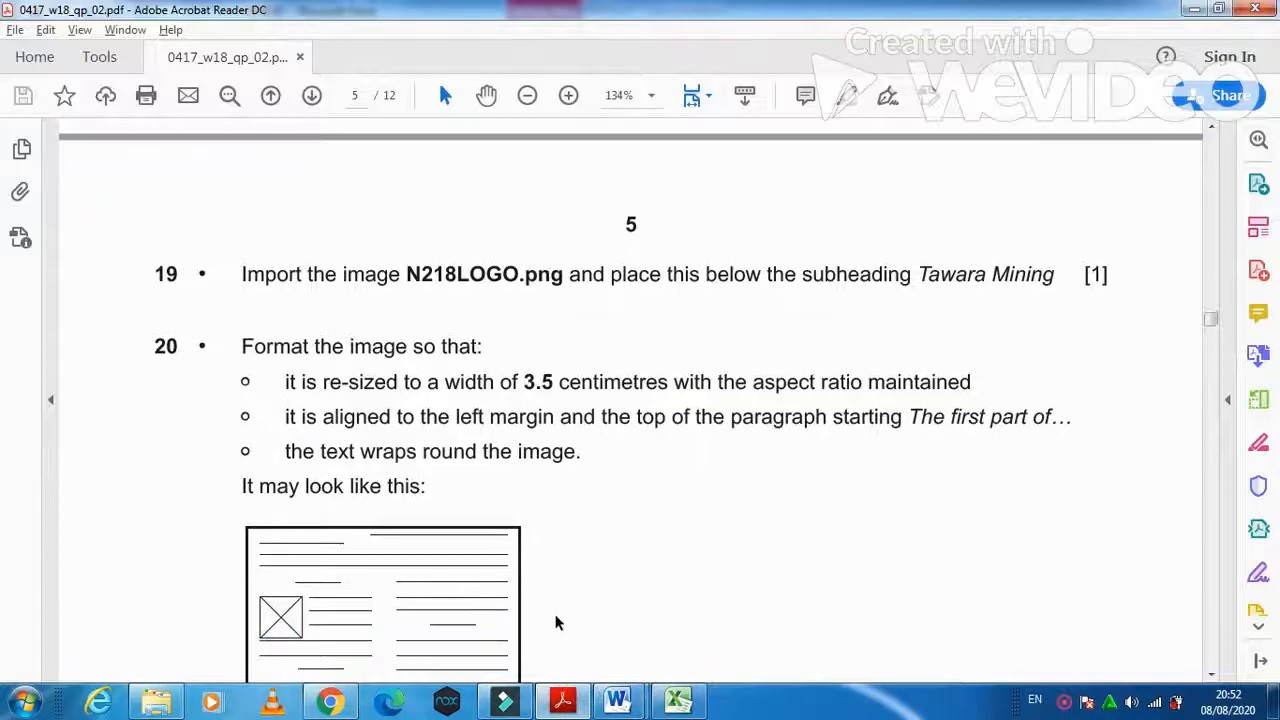
left_click_drag(279, 381, 590, 395)
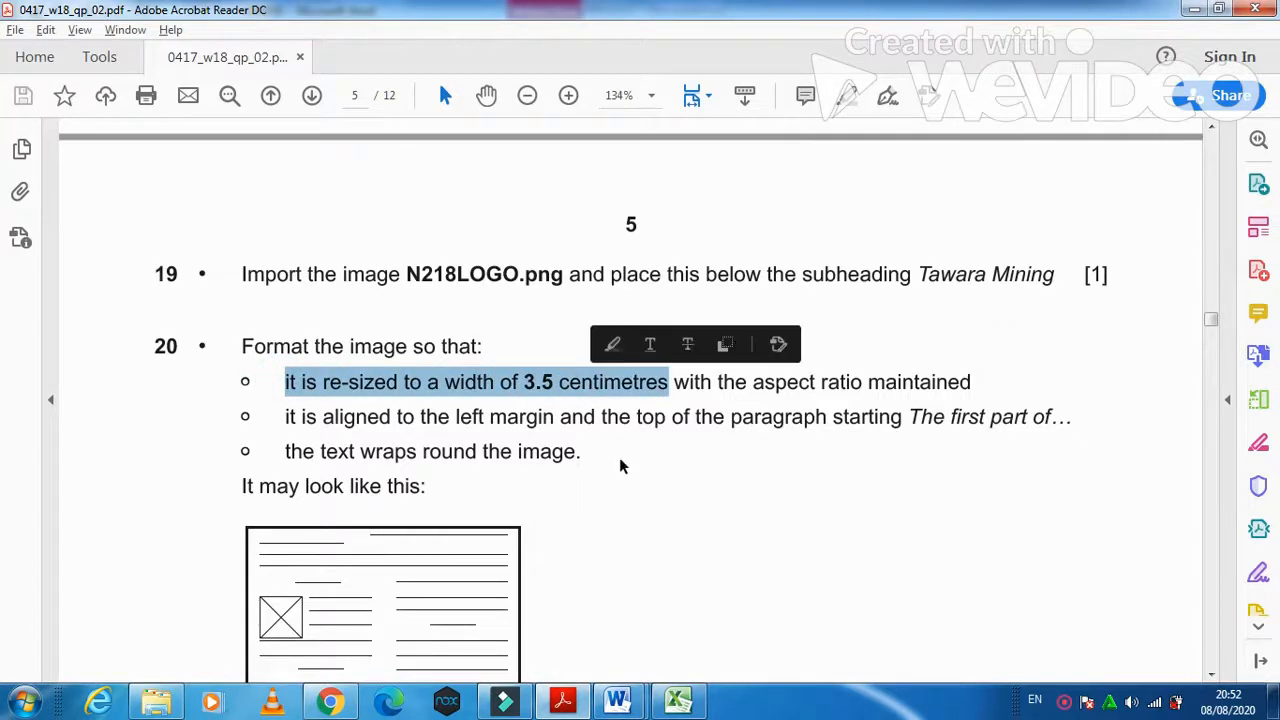
mouse_move(628, 706)
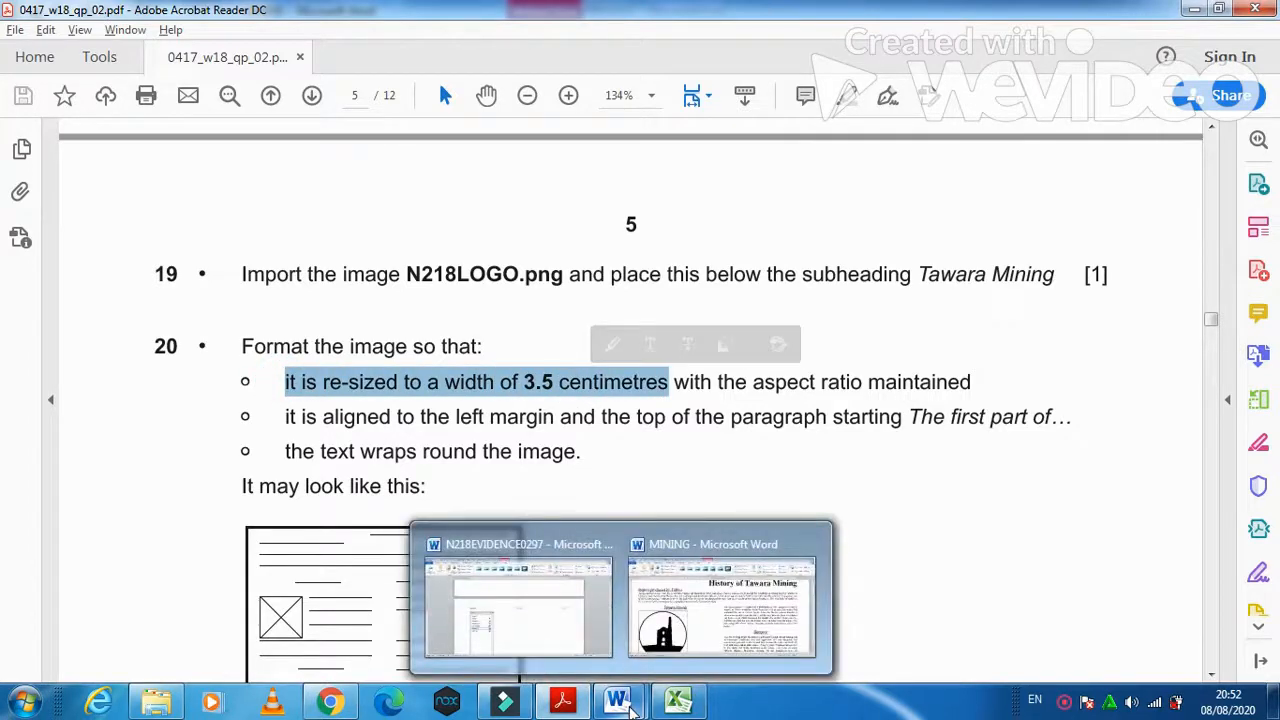
left_click(563, 702)
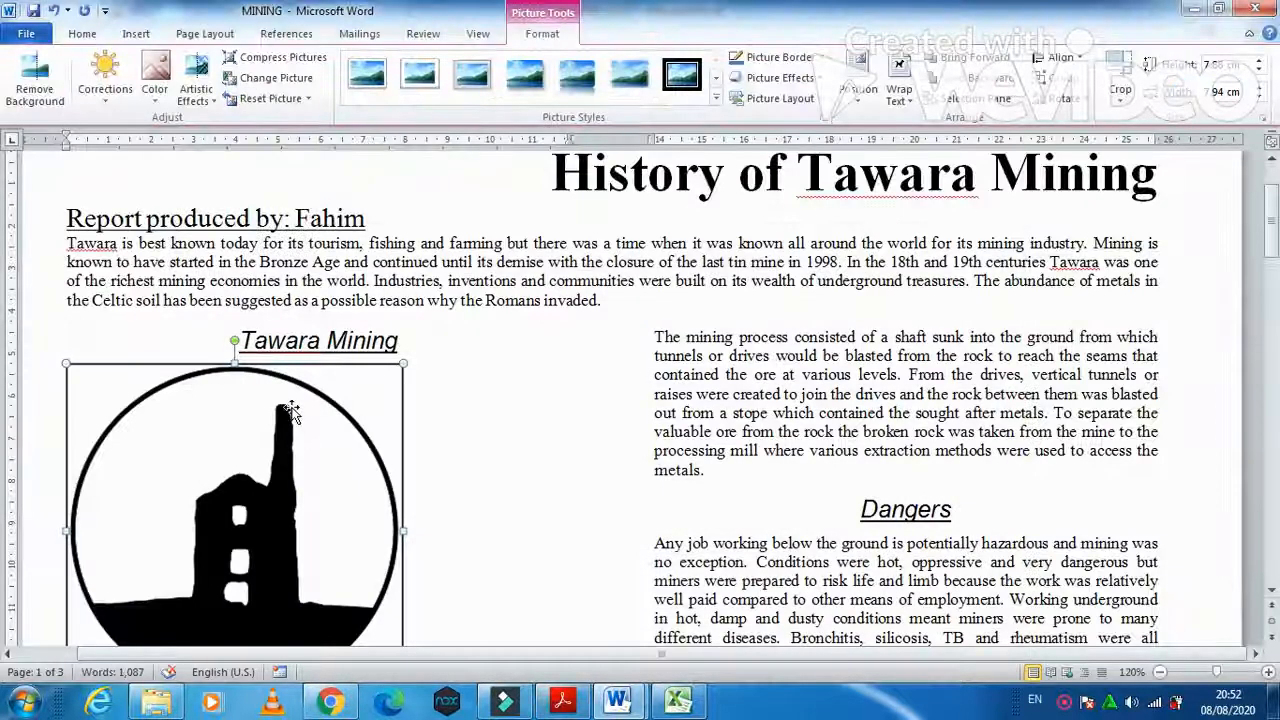
Step: Resize the N218LOGO image to a width of 3.5 cm
left_click(1224, 93)
double_click(1222, 94)
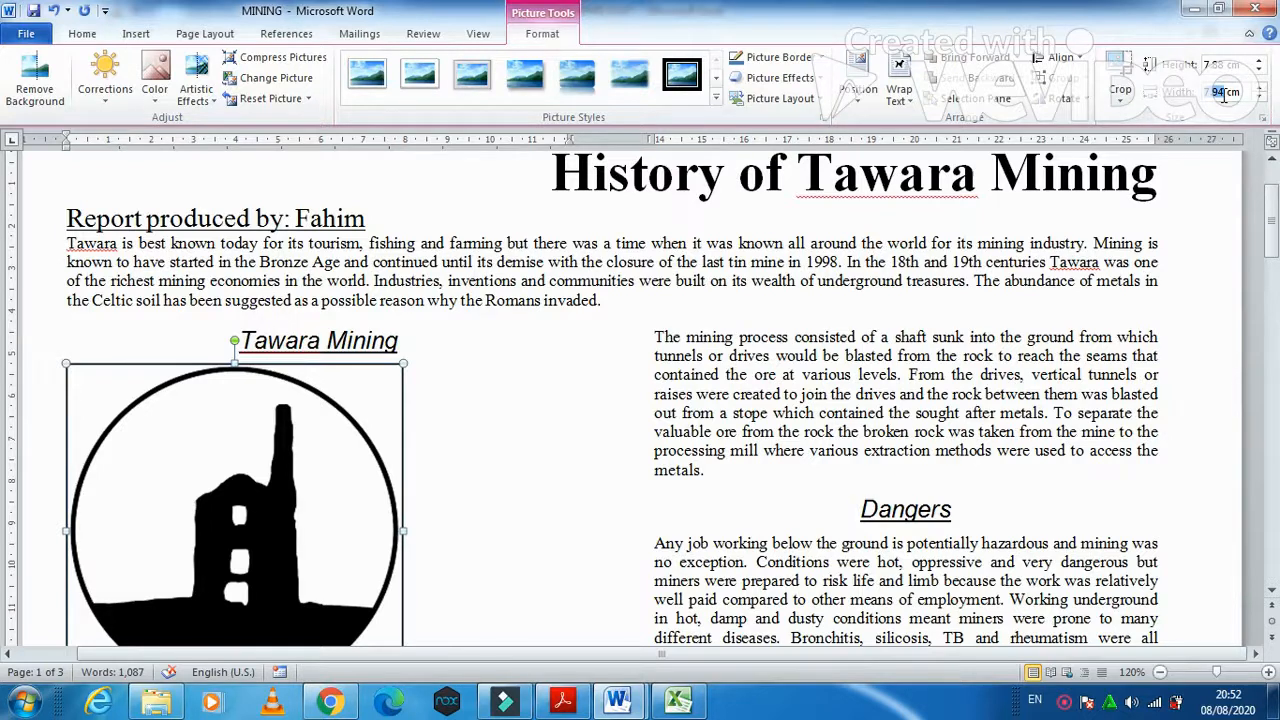
type("3.5")
key("Return")
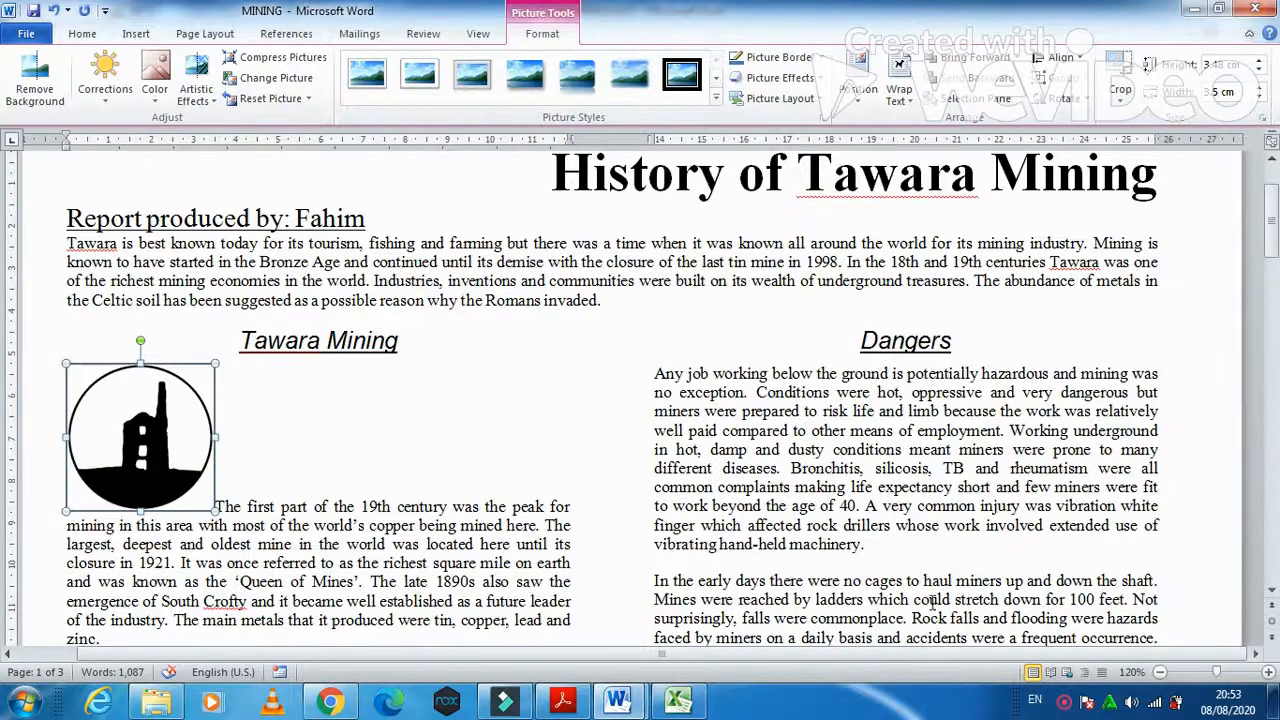
Step: Read the alignment requirement for the image in question 20 of the question paper
left_click(562, 700)
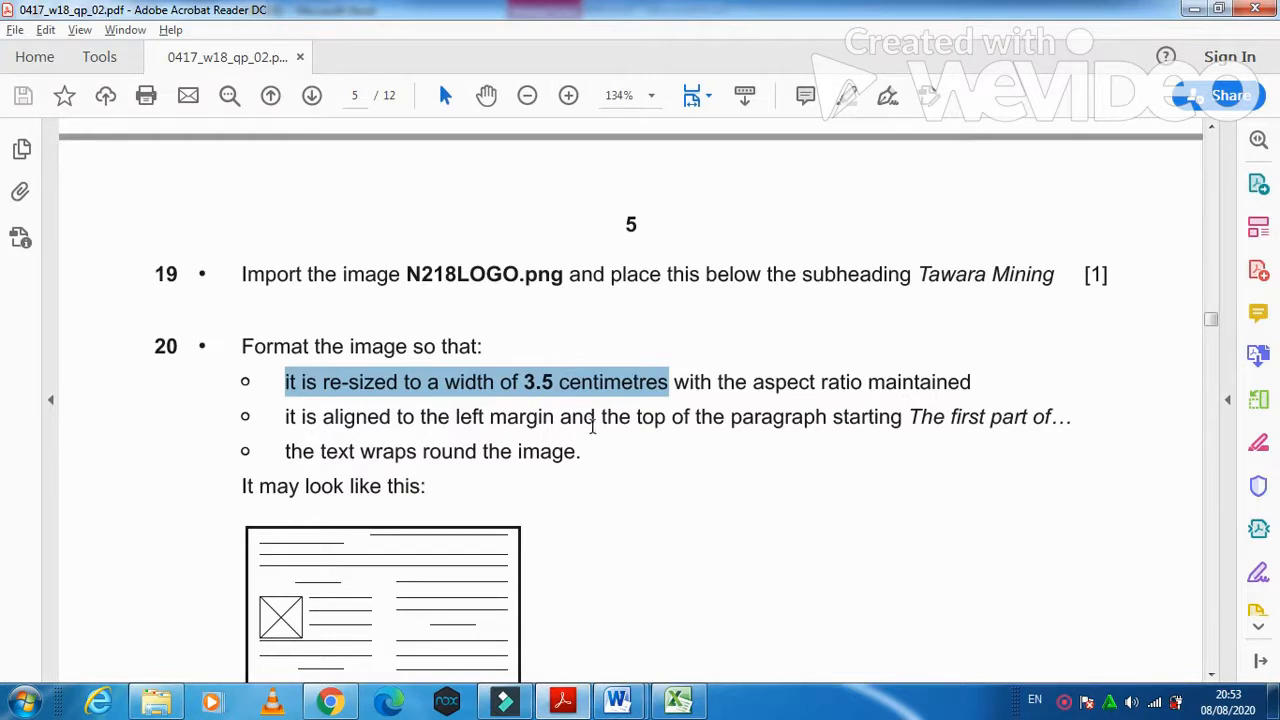
left_click_drag(910, 418, 1072, 420)
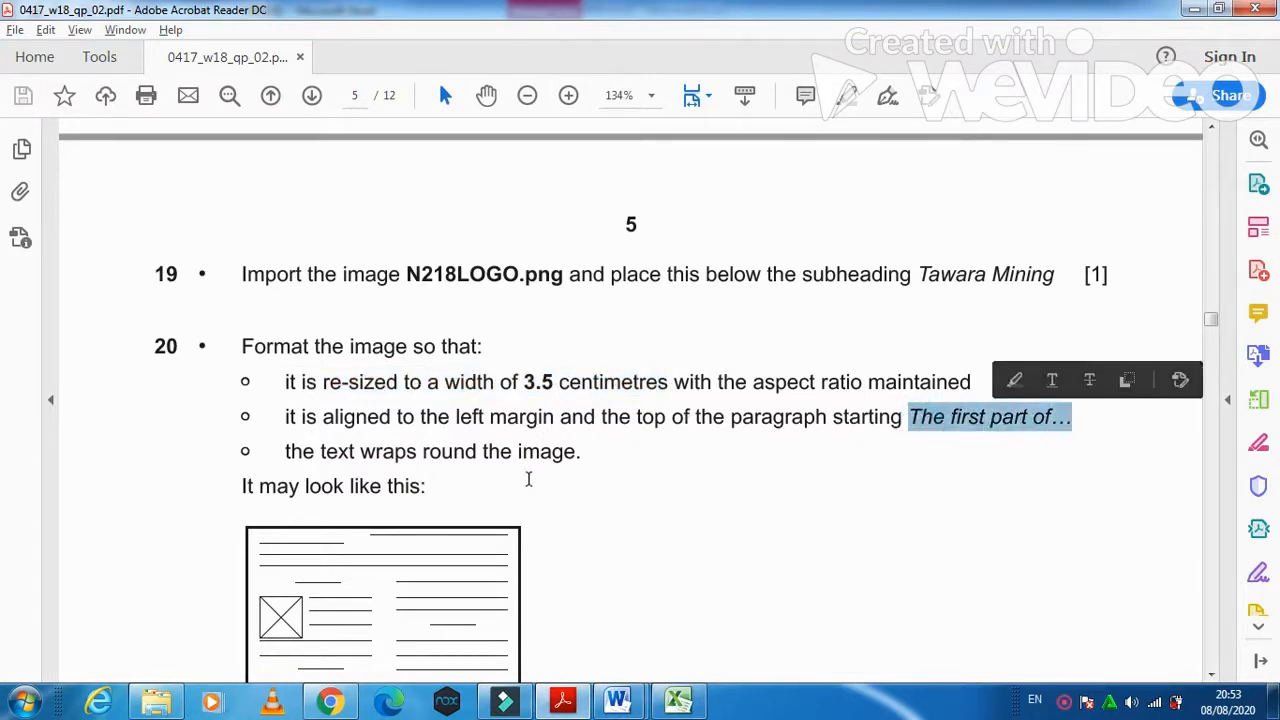
left_click(570, 700)
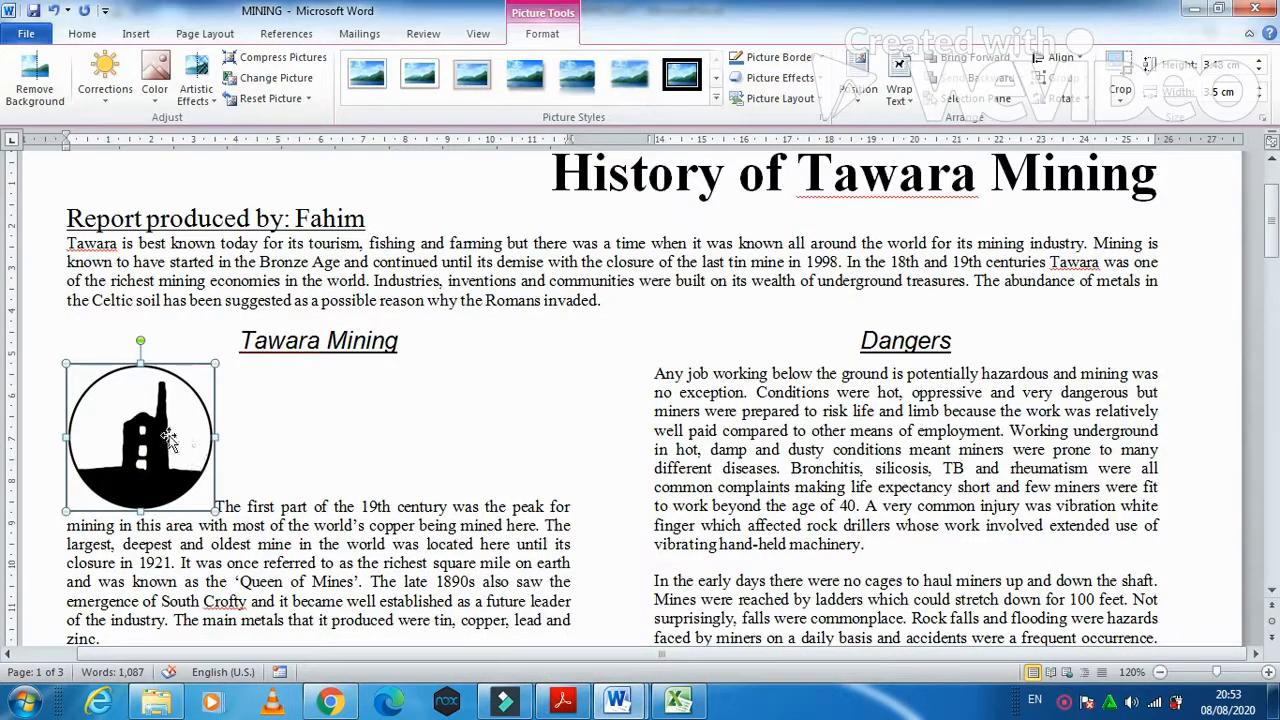
Step: Set the image's text wrapping so the paragraph text wraps squarely around it
left_click(965, 98)
left_click(905, 95)
left_click(935, 147)
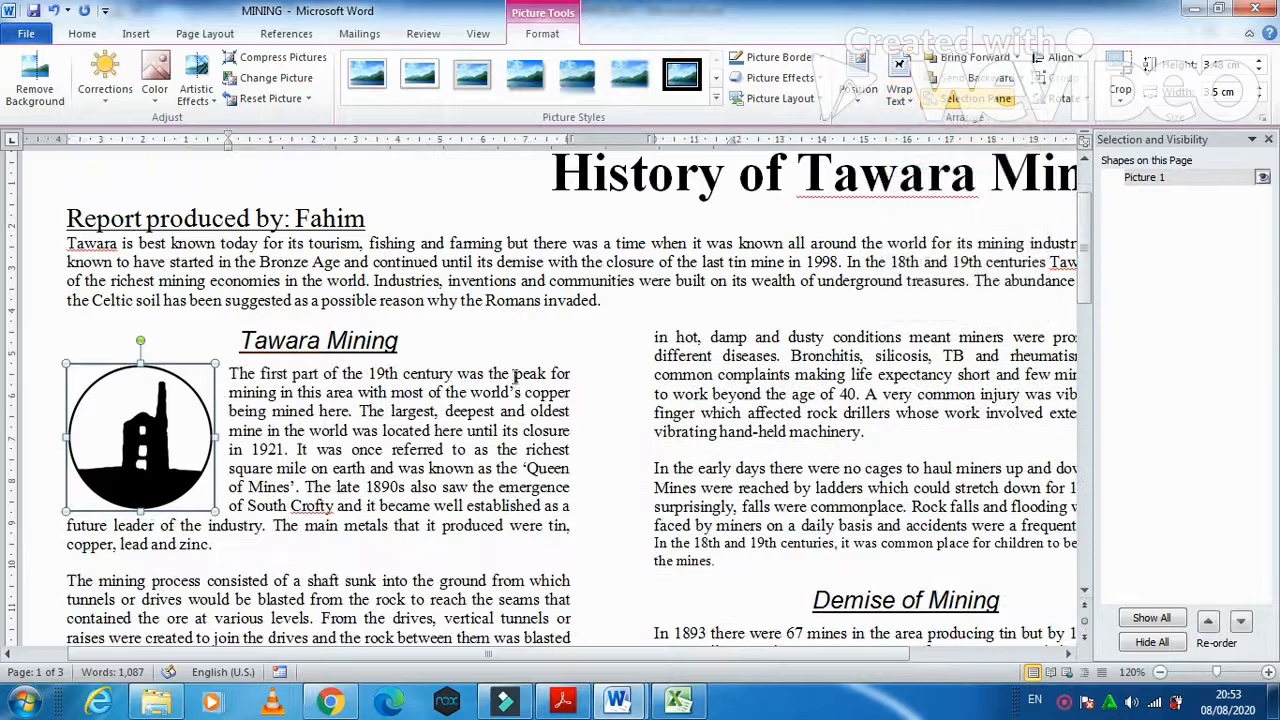
Step: Position the image with horizontal alignment Left relative to Column and vertical alignment Top relative to Line
left_click(858, 82)
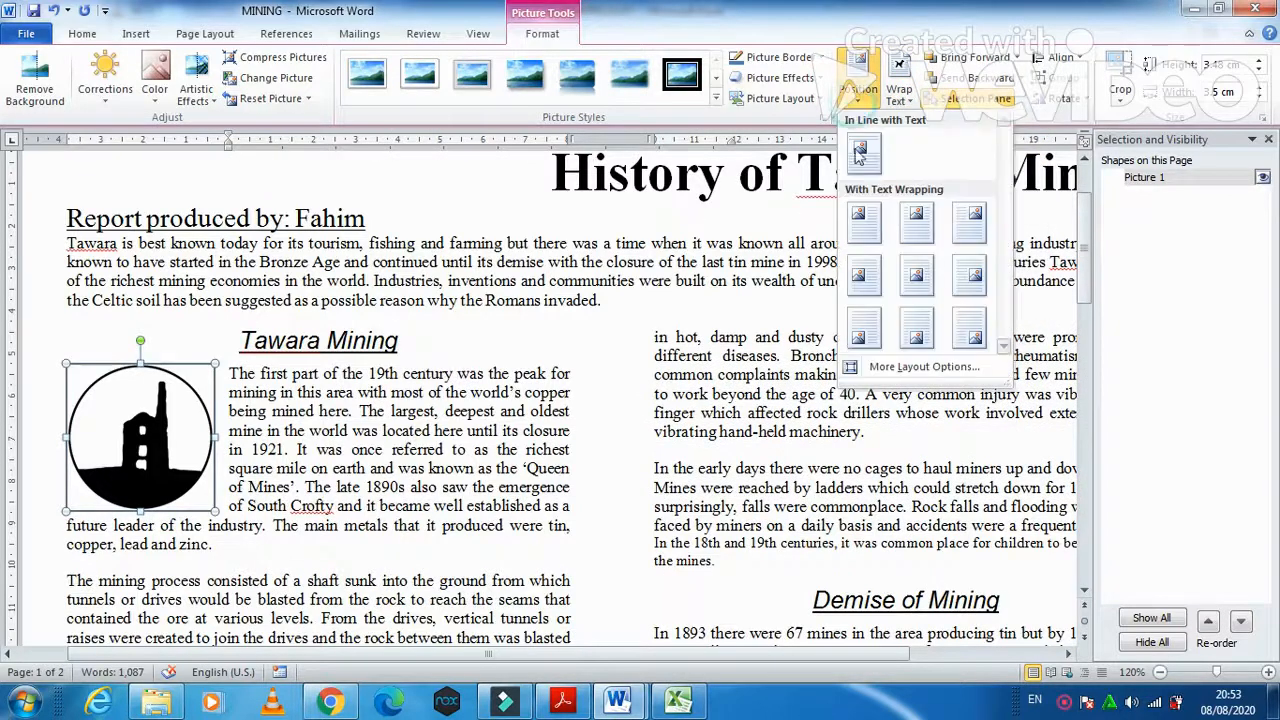
left_click(885, 368)
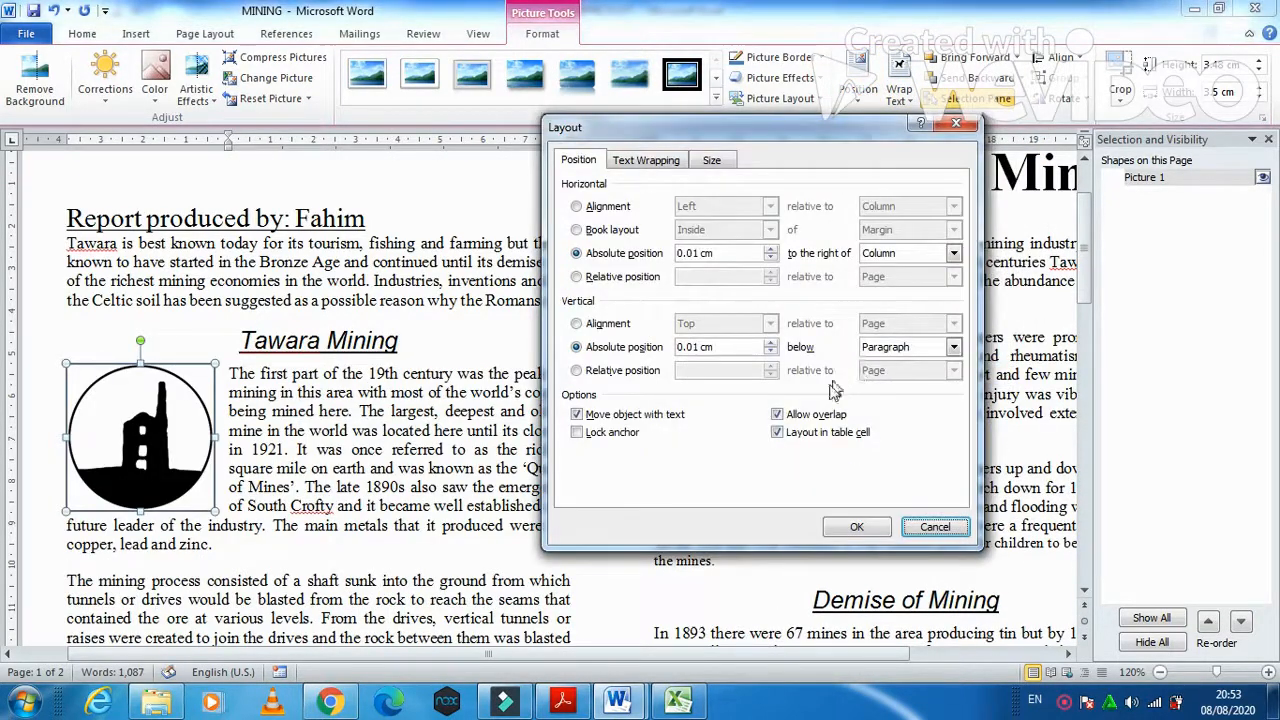
left_click(576, 206)
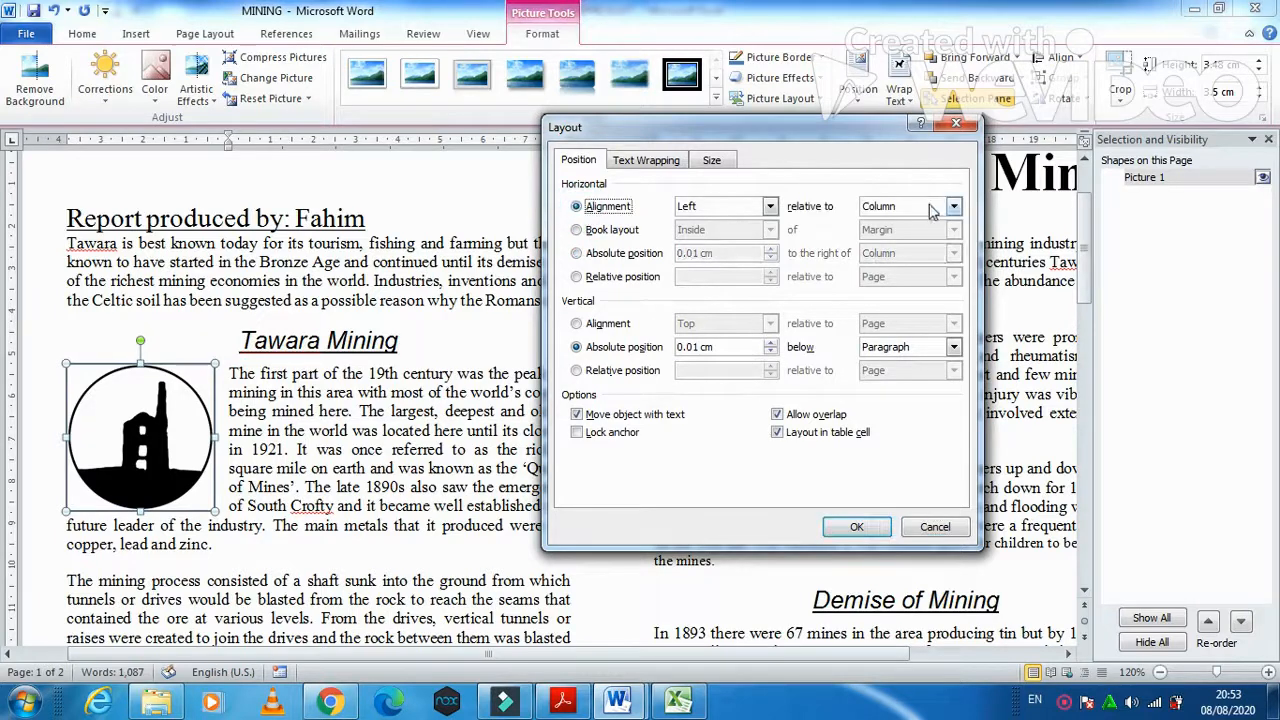
left_click(590, 324)
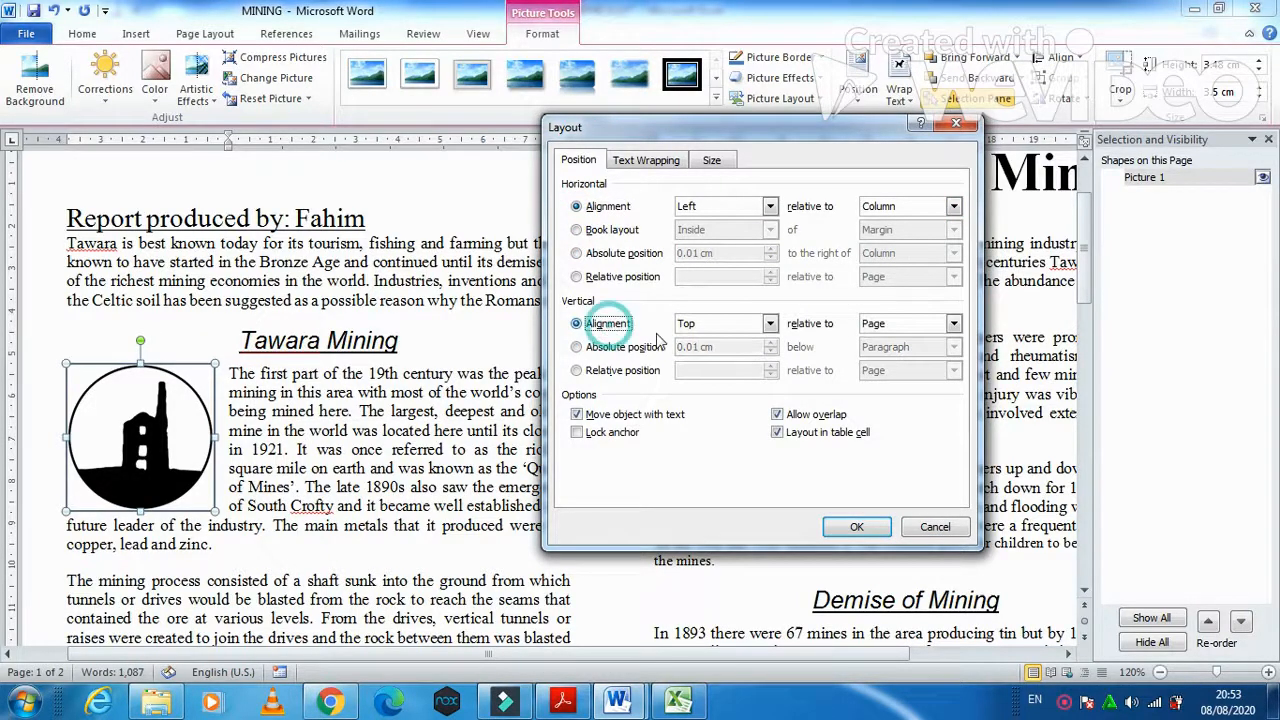
left_click(955, 330)
left_click(905, 362)
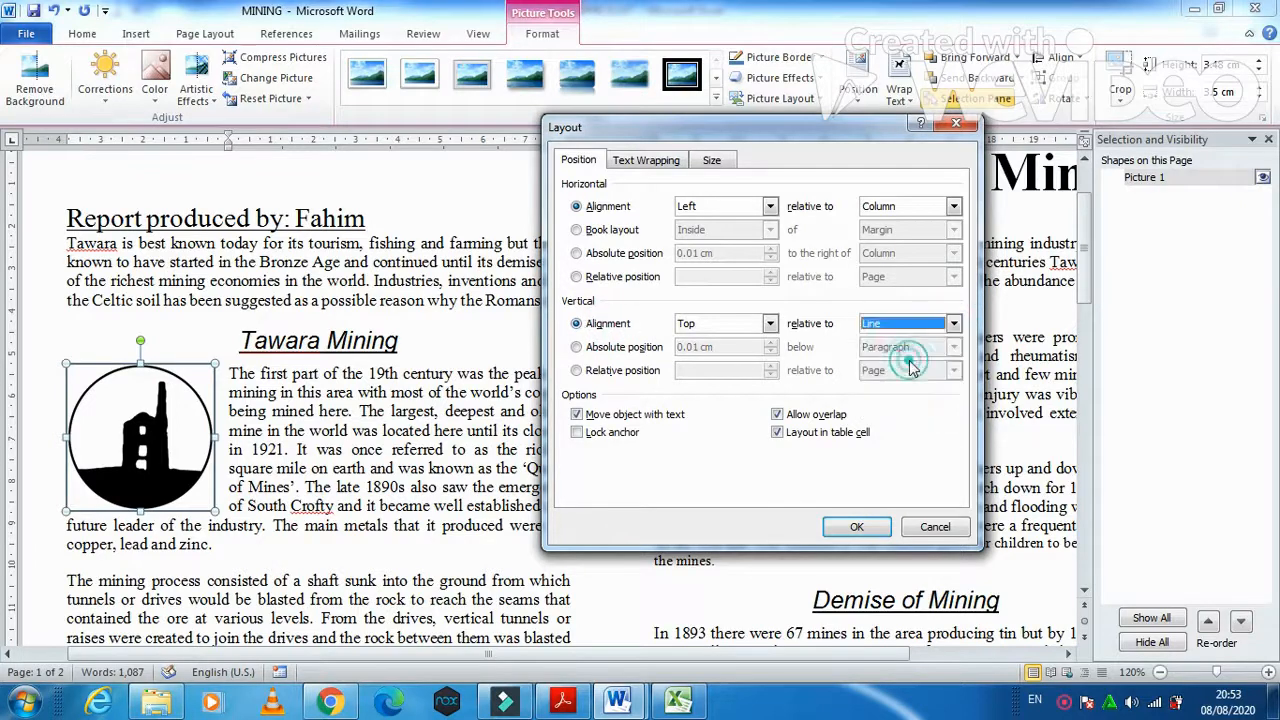
left_click(857, 527)
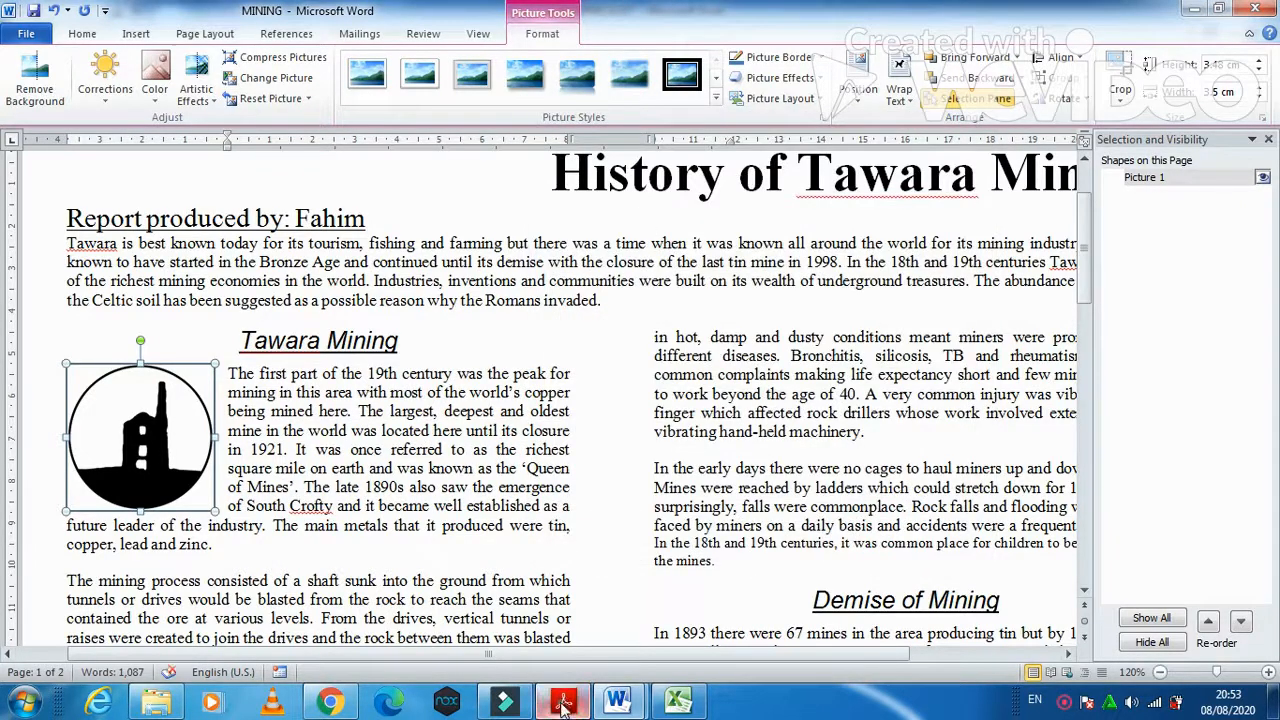
Step: Read the spell-check and proofreading requirements of question 21 in the question paper
left_click(563, 705)
scroll(454, 485, "down", 5)
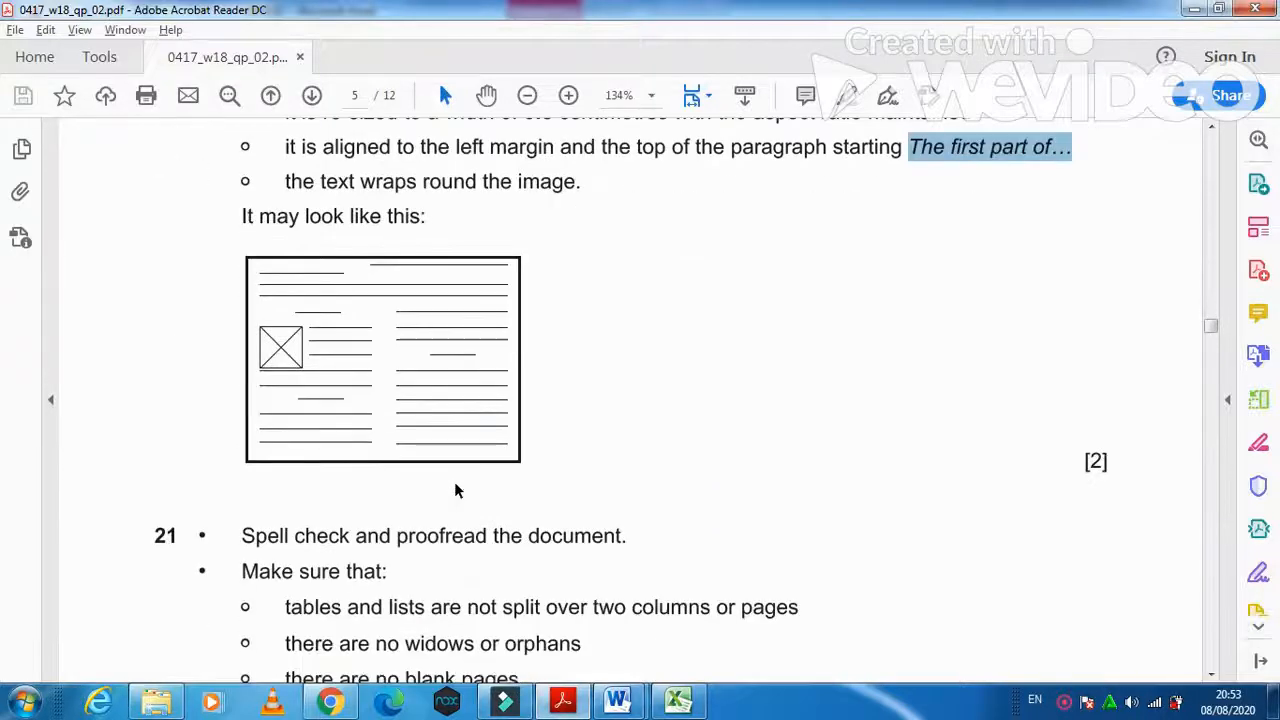
scroll(455, 490, "down", 3)
scroll(479, 390, "down", 2)
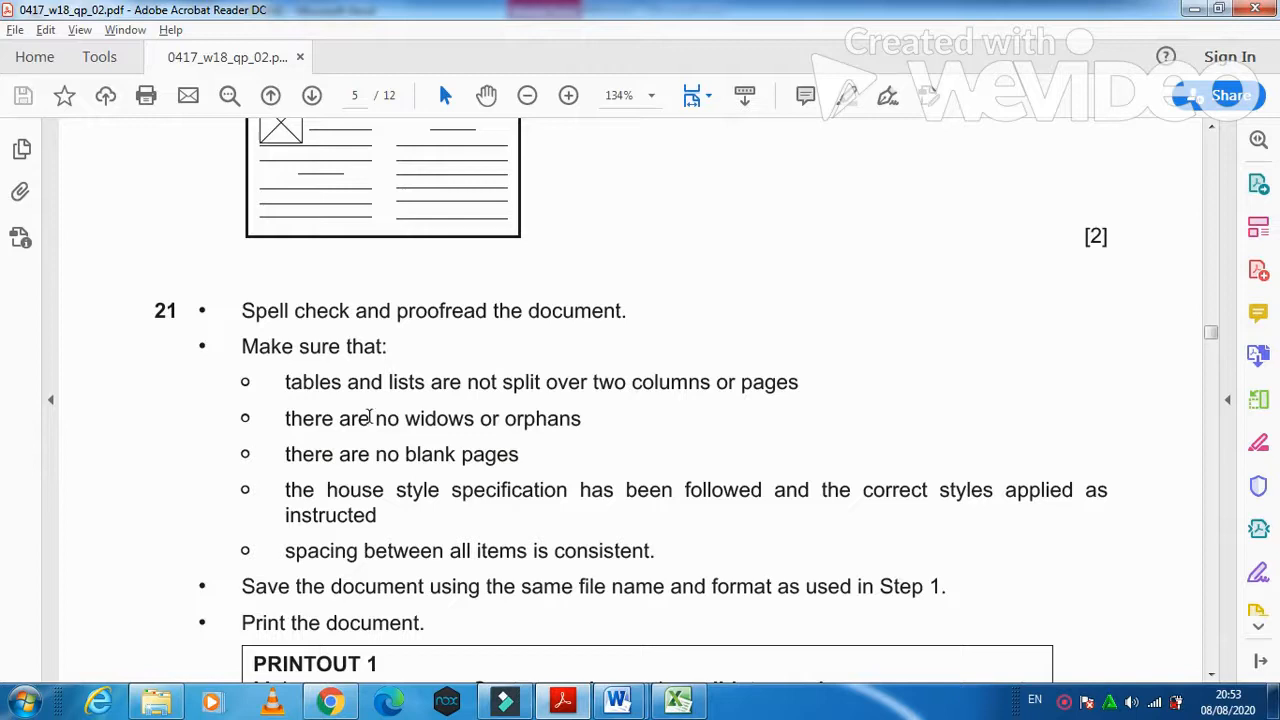
left_click_drag(270, 388, 775, 400)
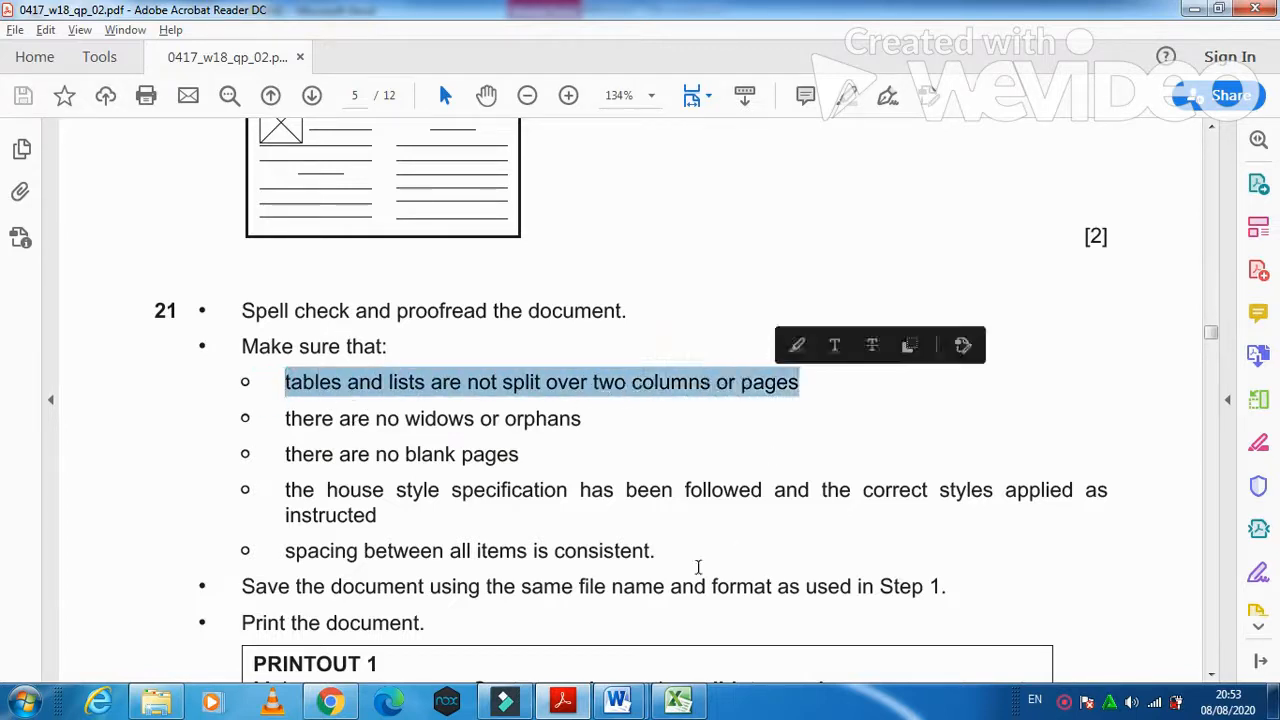
Step: Close the Selection pane and scroll through the document to check the table and lists layout
left_click(582, 708)
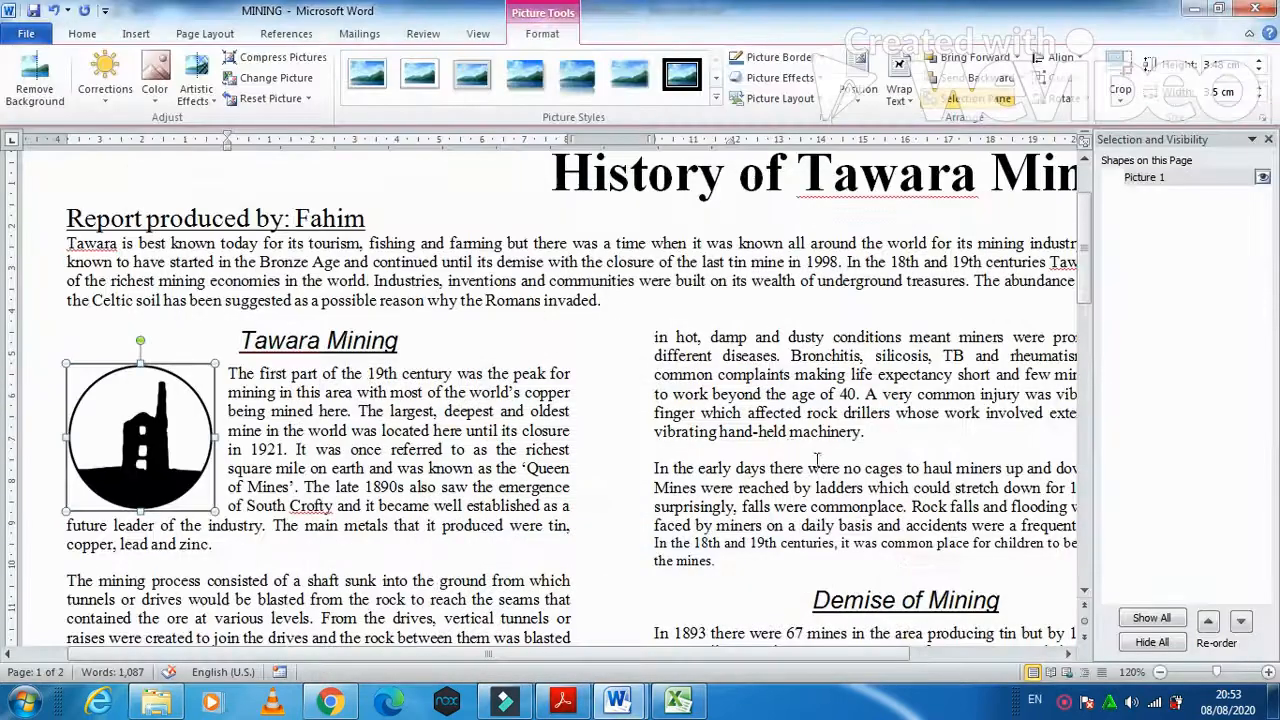
left_click(1268, 139)
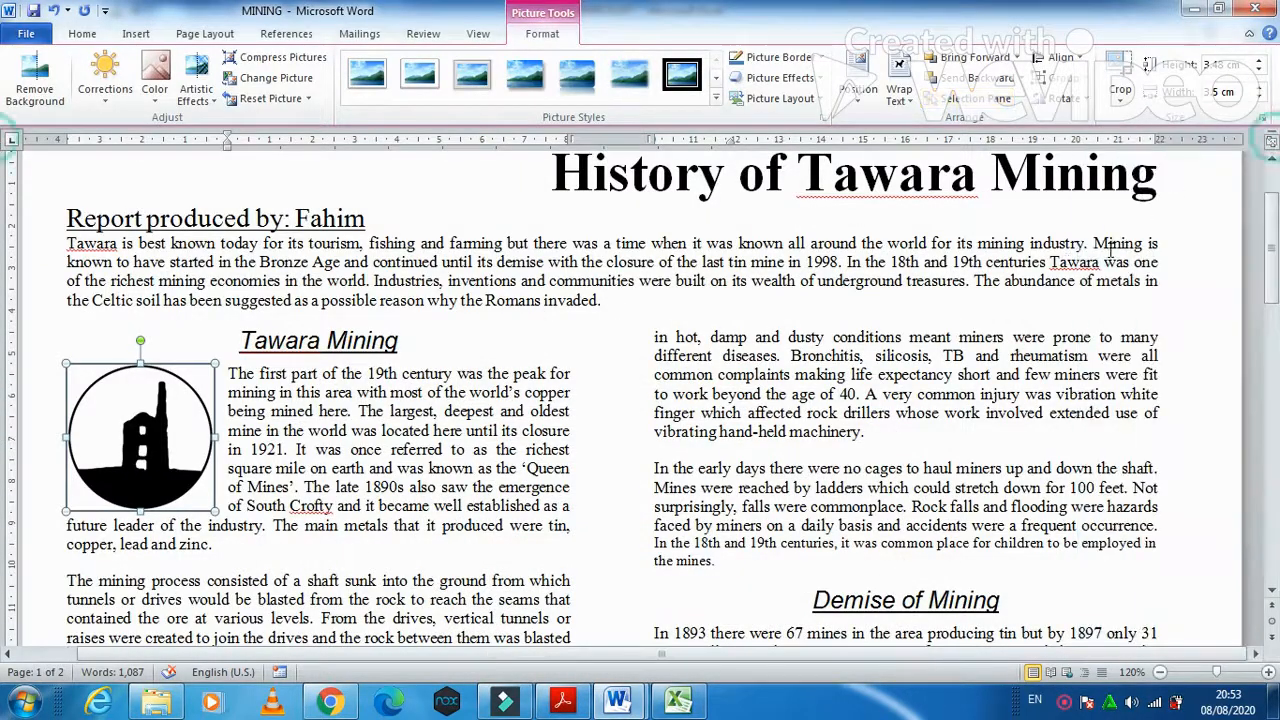
scroll(1012, 333, "down", 7)
scroll(1012, 333, "down", 20)
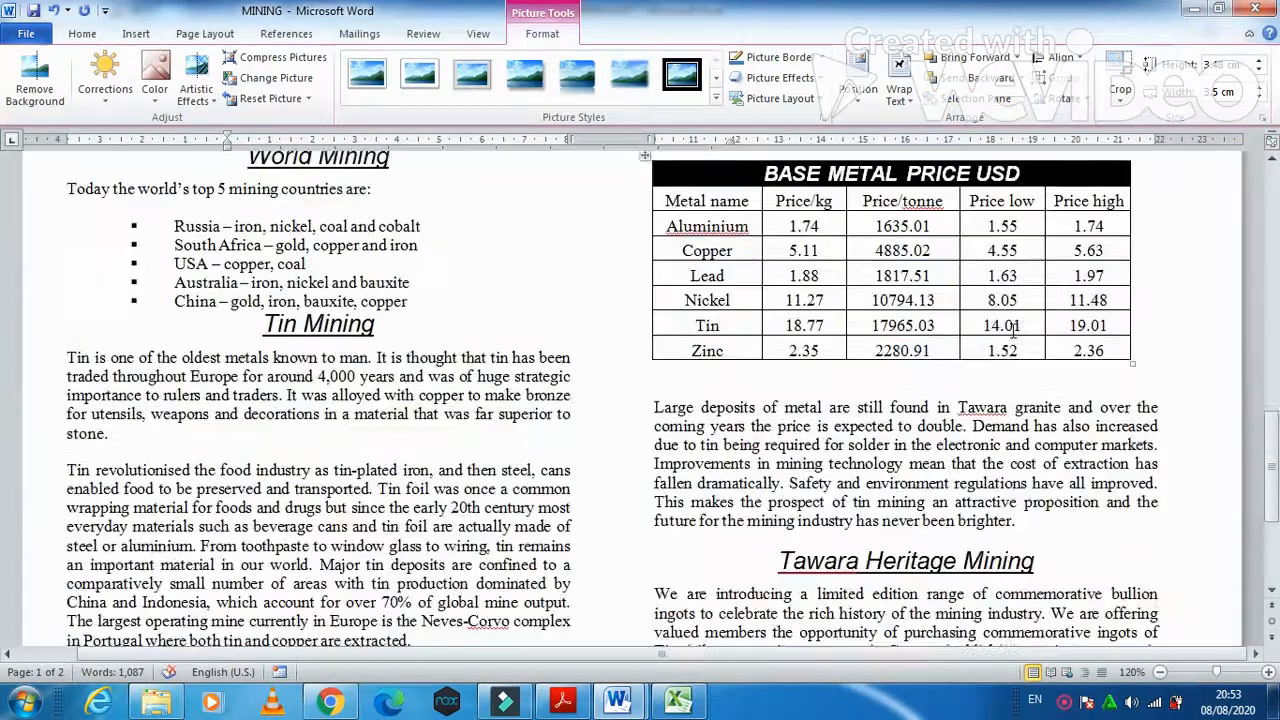
scroll(972, 410, "up", 13)
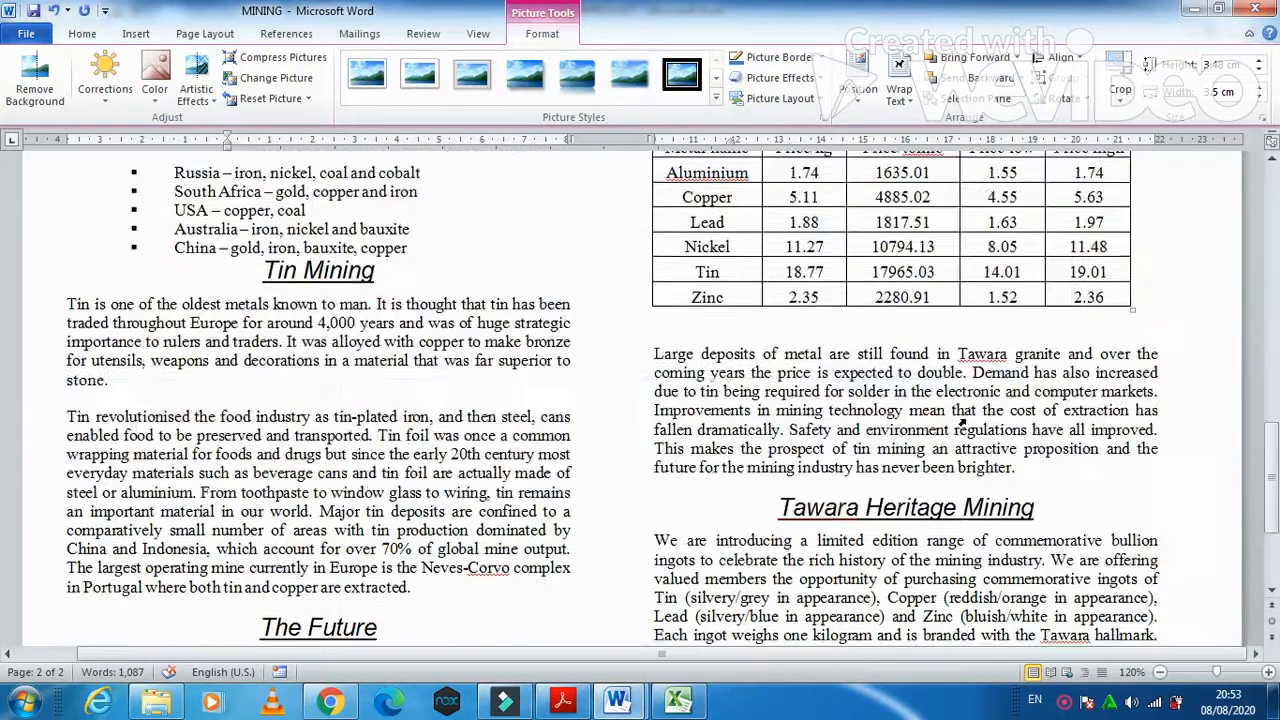
scroll(963, 420, "down", 13)
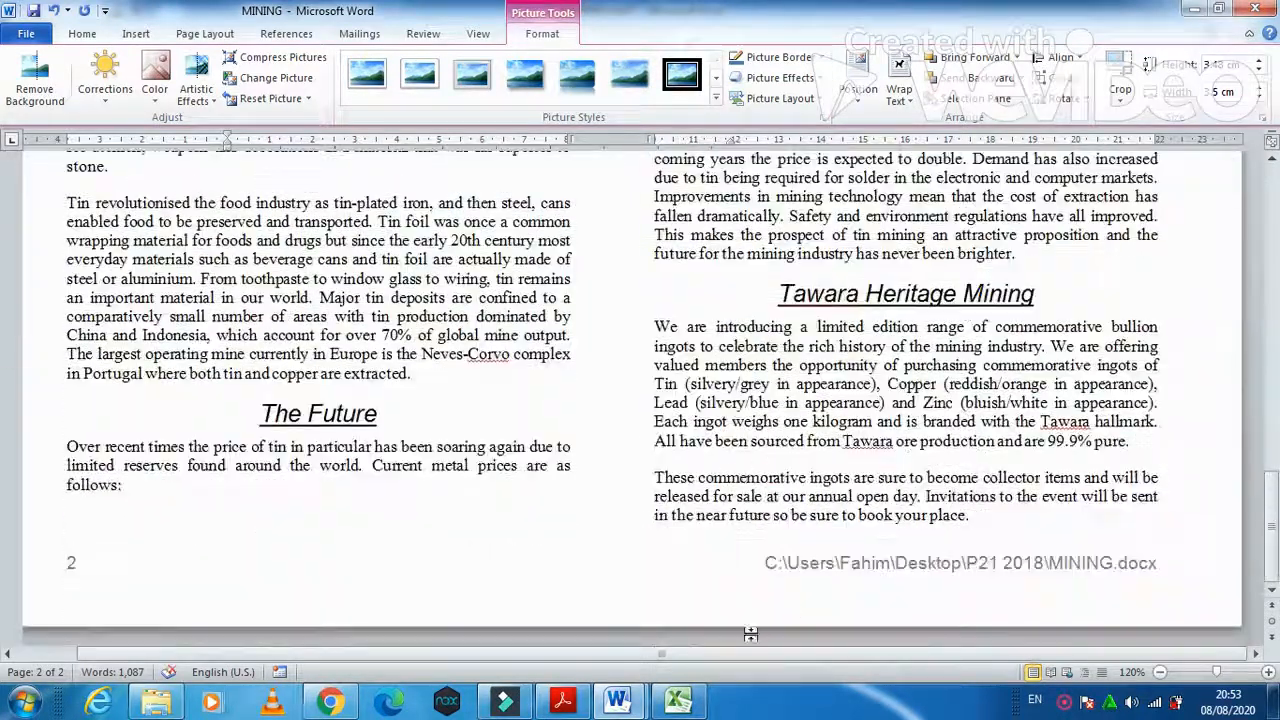
Step: Review the remaining question 21 requirements on styles, spacing, saving and printing
left_click(562, 701)
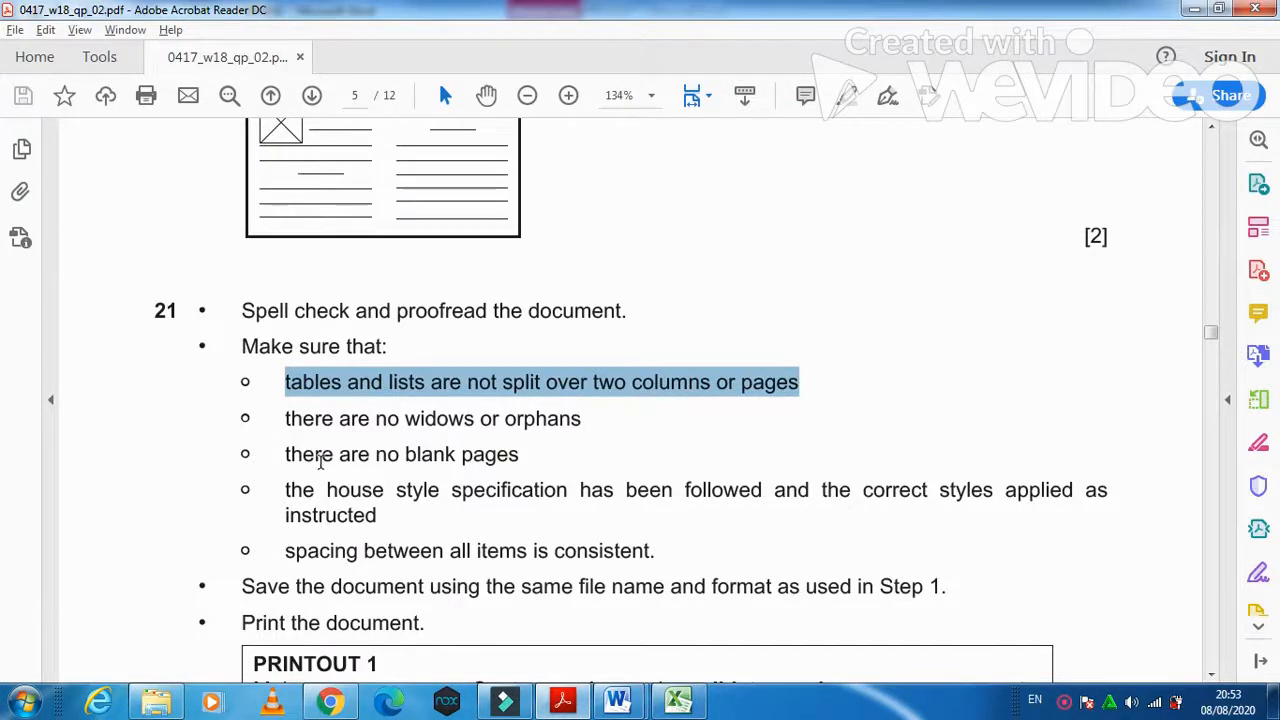
left_click_drag(279, 503, 1066, 517)
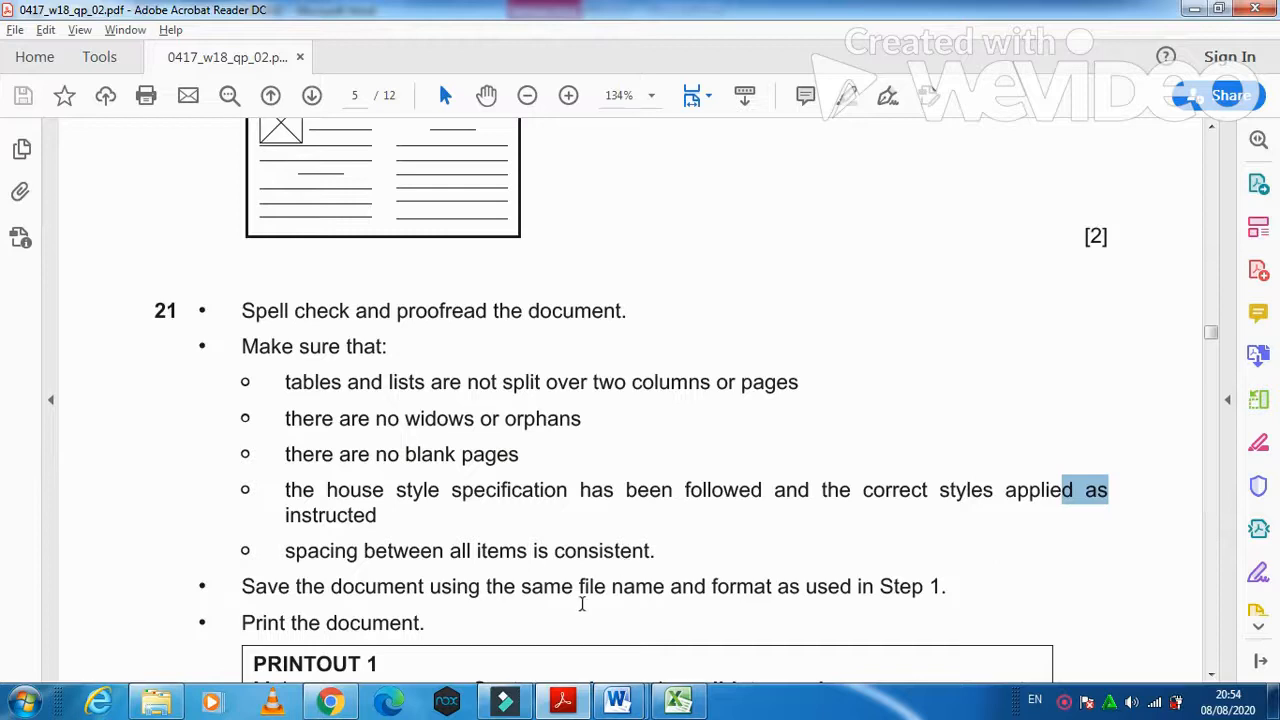
scroll(581, 603, "down", 3)
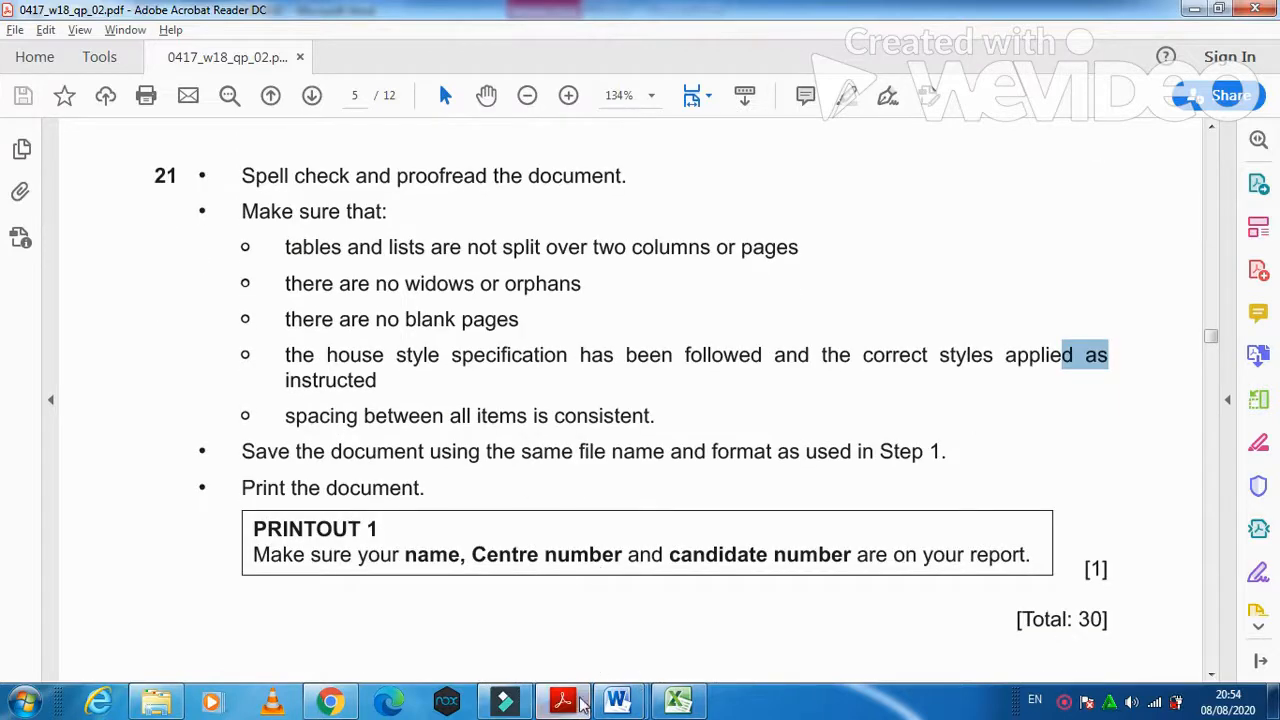
left_click(617, 700)
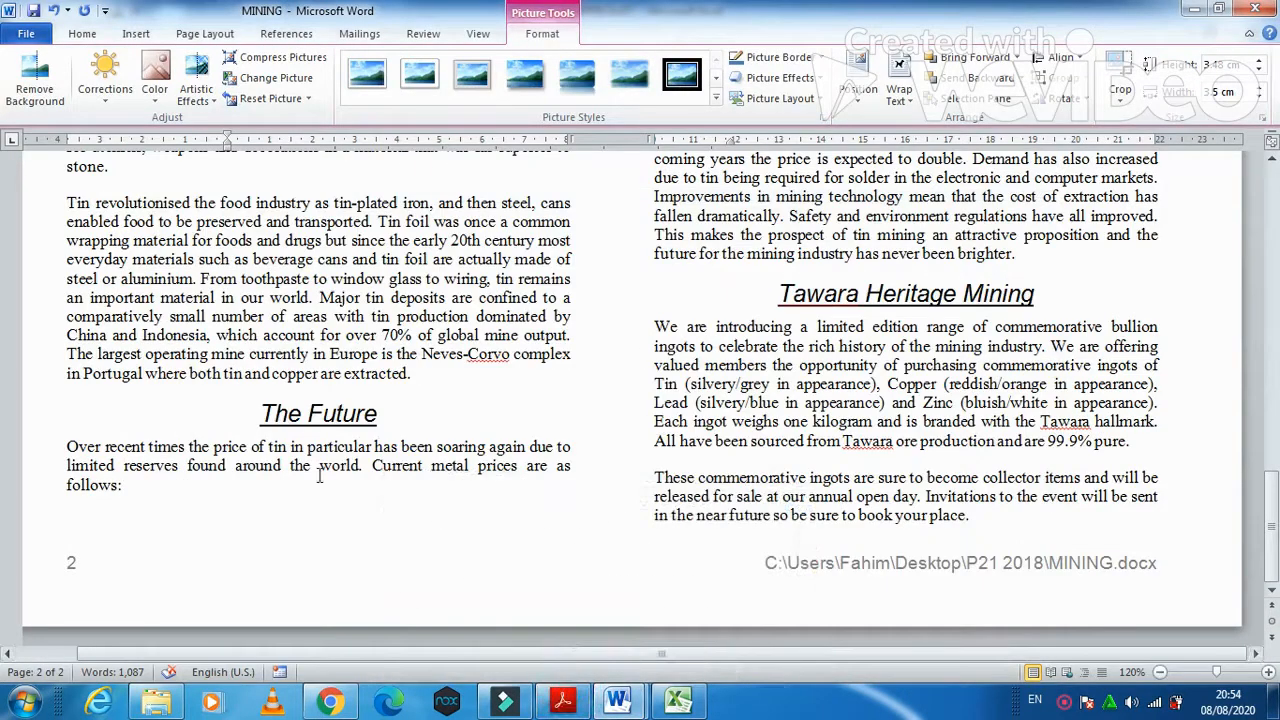
Step: Start a spelling and grammar check, ignoring Corvo and changing tonne to ton
left_click(331, 305)
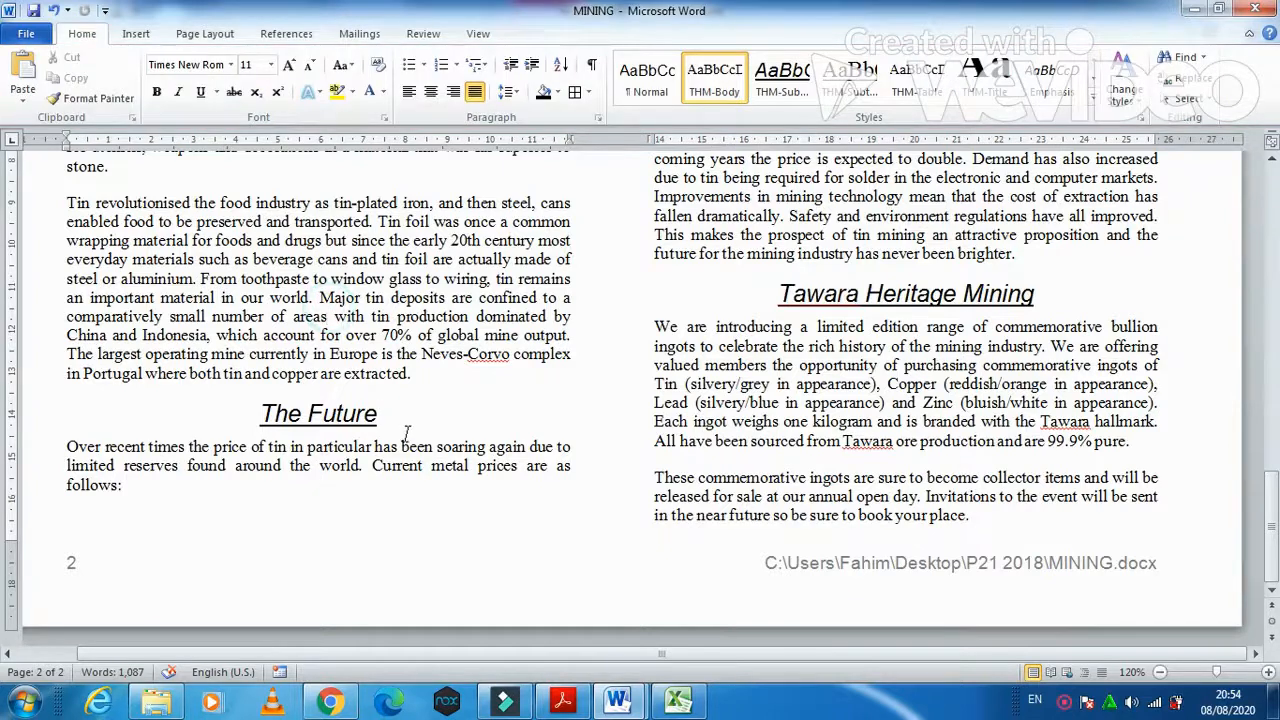
key("F7")
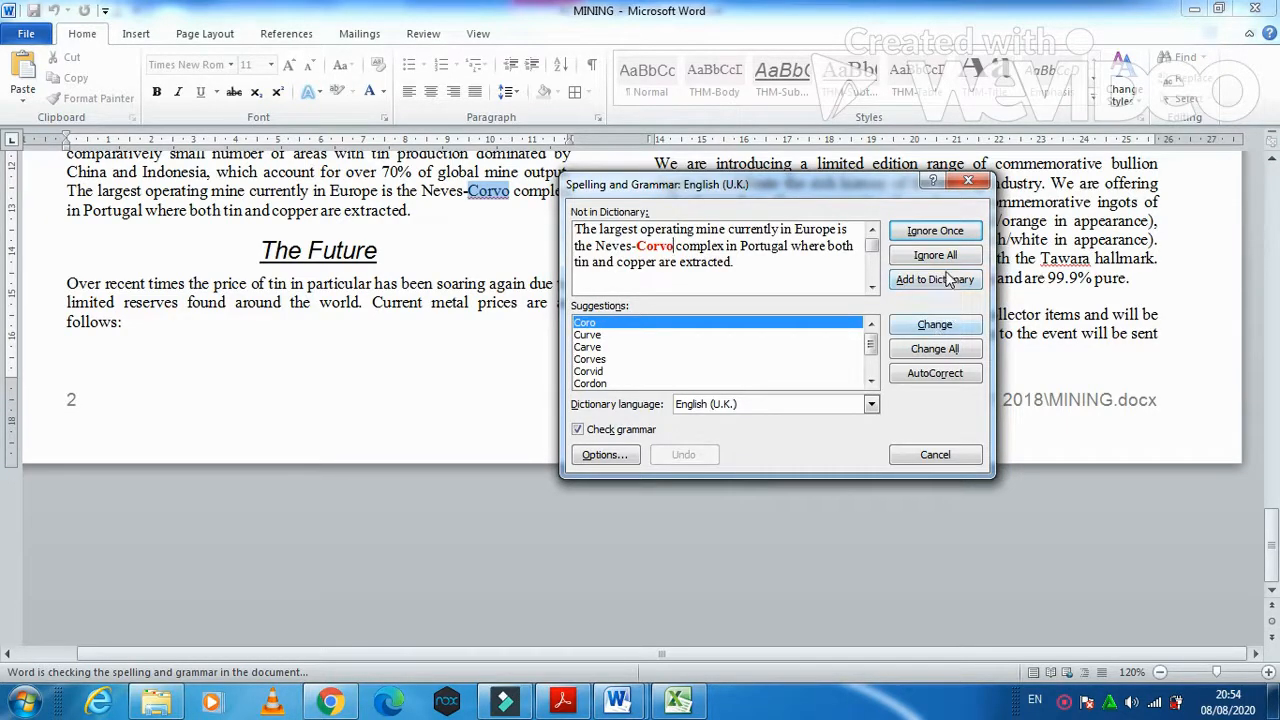
left_click(932, 232)
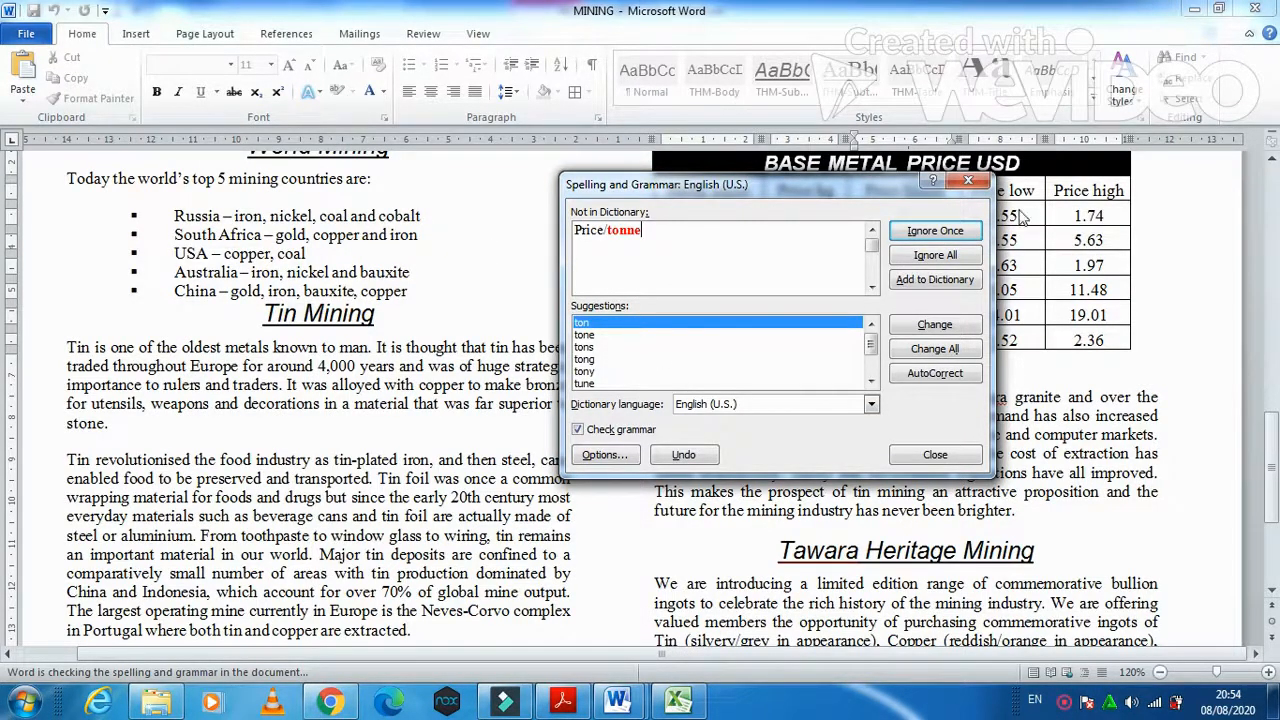
left_click(934, 325)
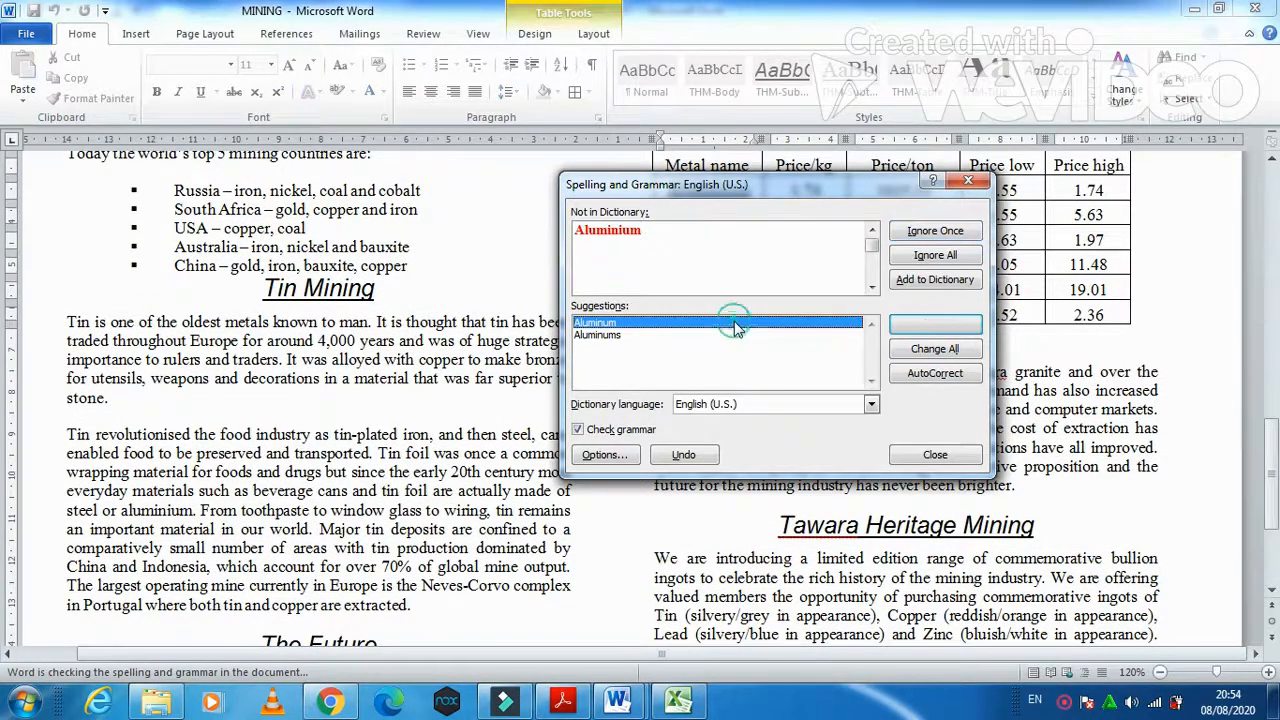
Step: Change all instances of Aluminium to Aluminum and ignore each flagged occurrence of Tawara
left_click(963, 332)
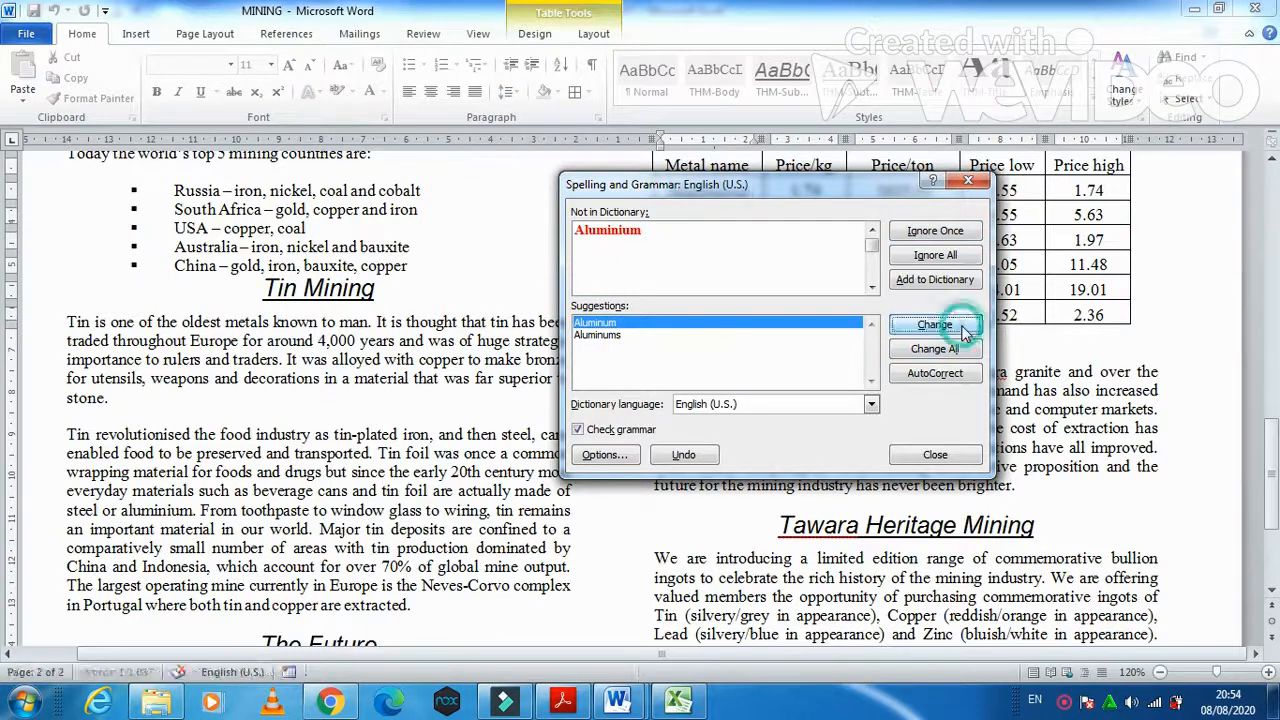
left_click(940, 233)
left_click(945, 240)
left_click(945, 240)
left_click(945, 240)
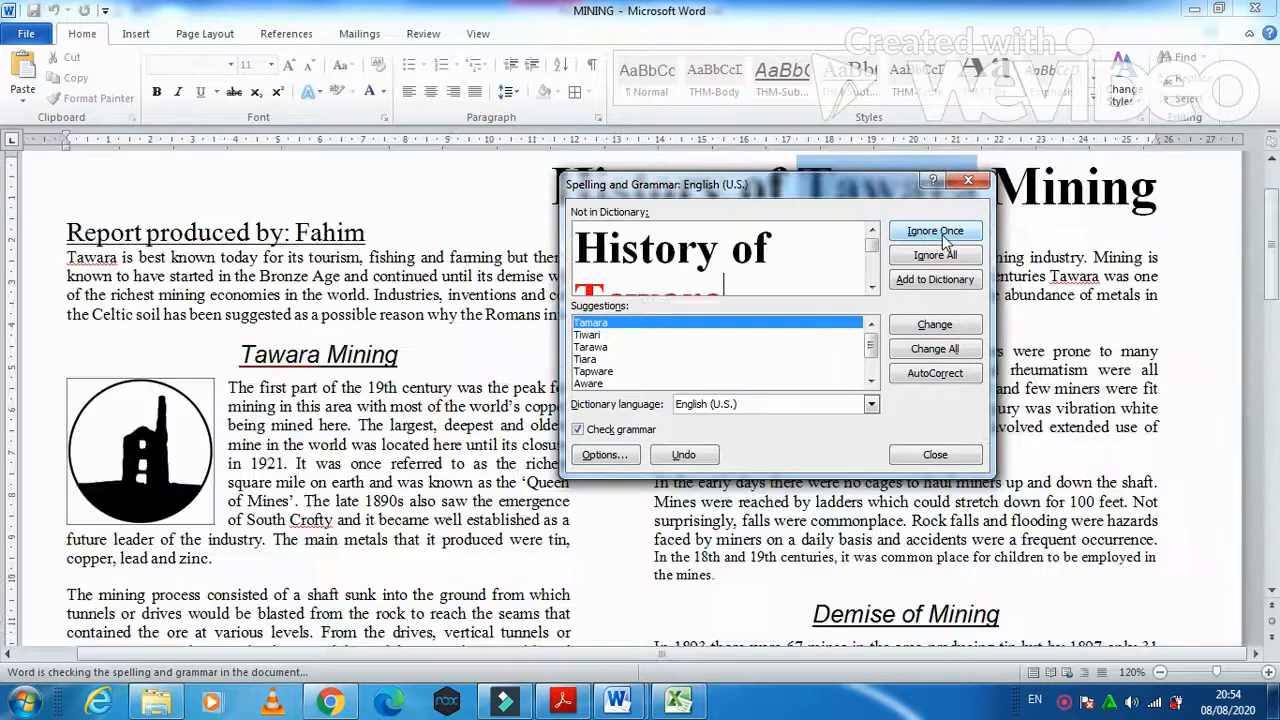
left_click(945, 240)
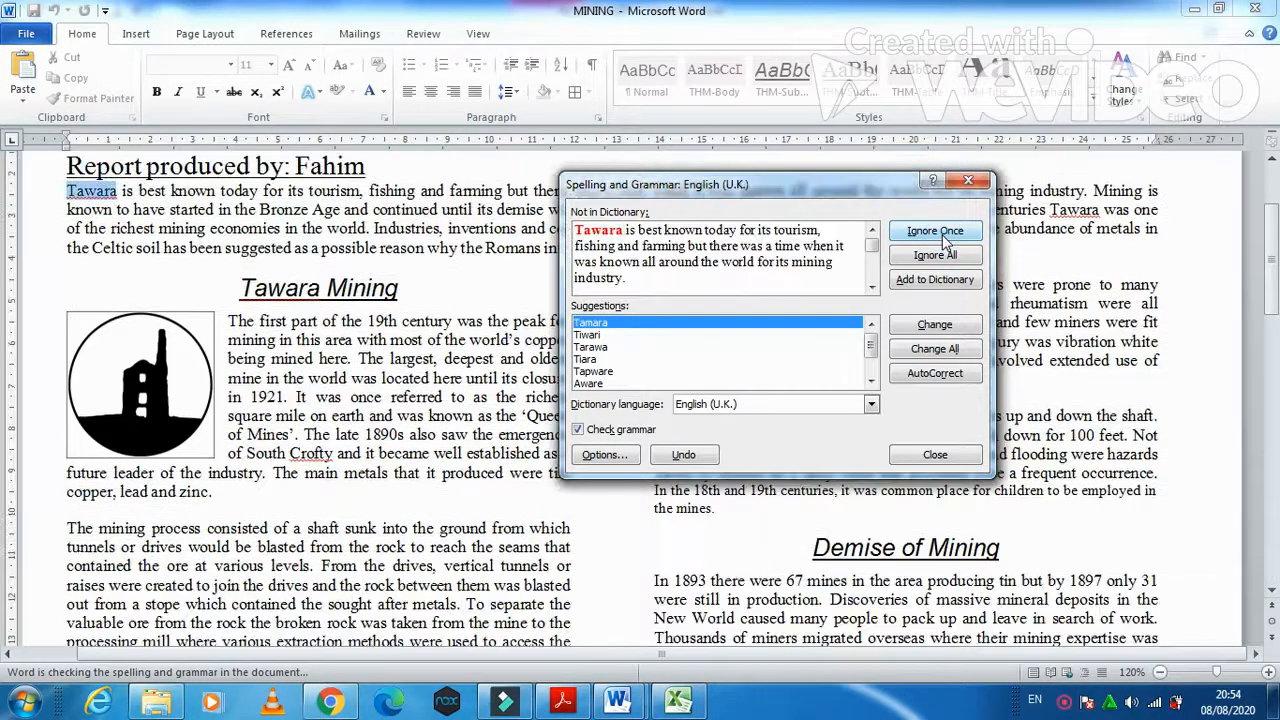
left_click(945, 240)
left_click(945, 240)
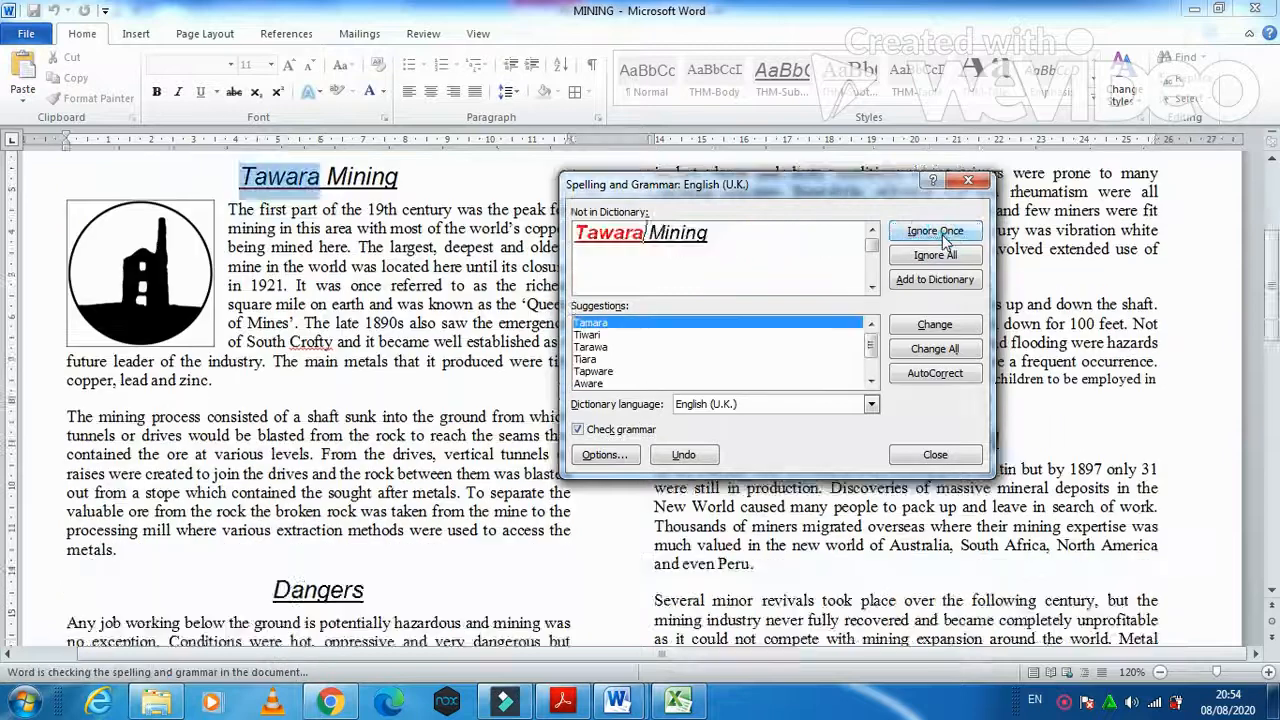
left_click(945, 240)
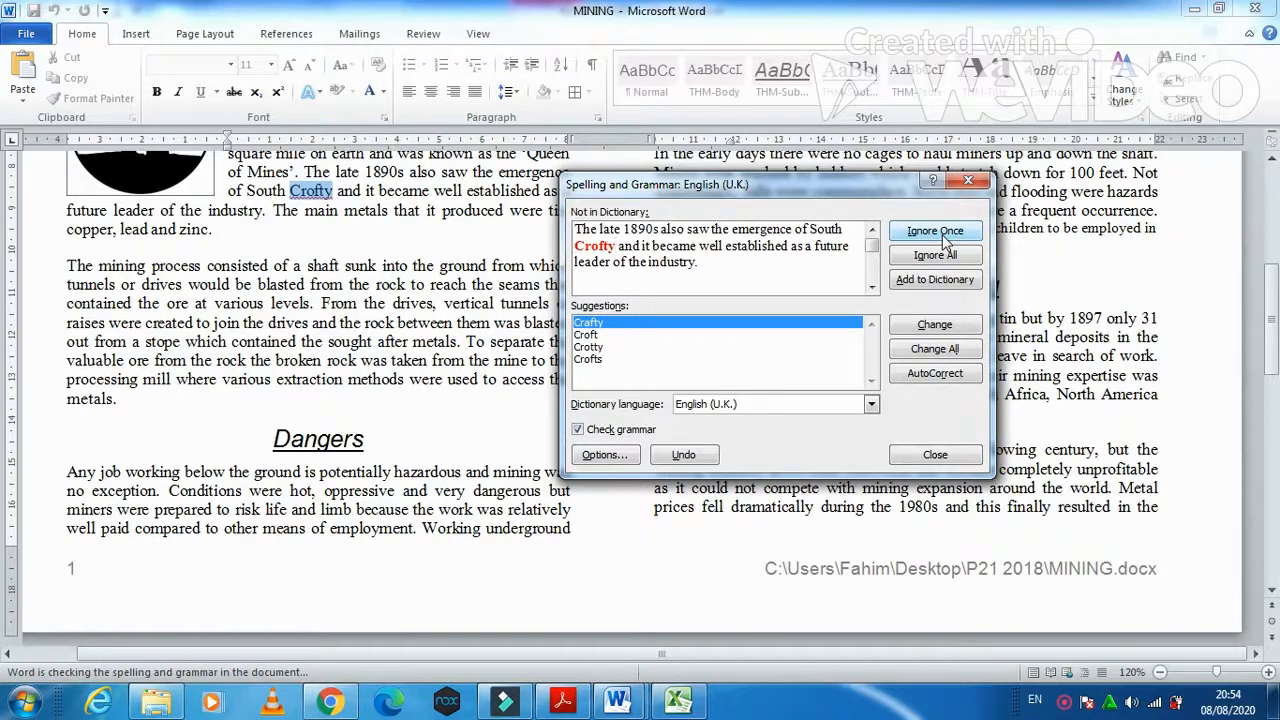
Step: Change Crofty to Crafty and ignore the last Tawara to finish the spell check
left_click(935, 326)
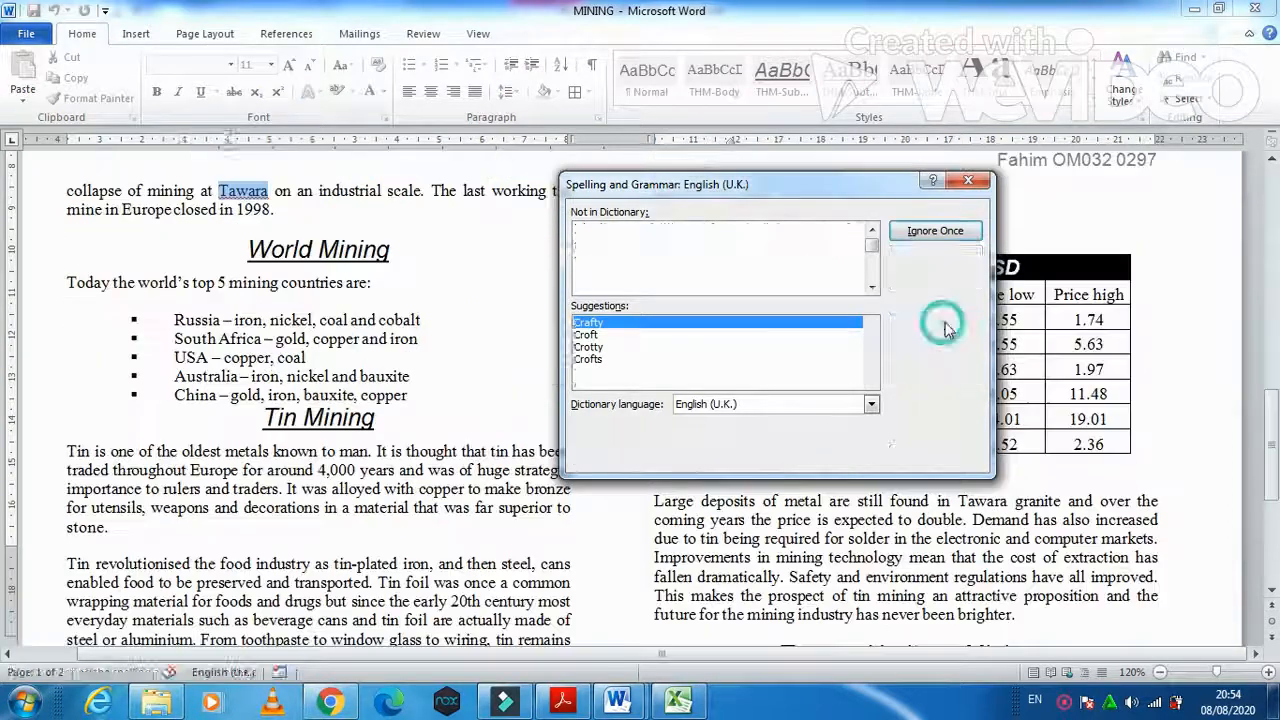
left_click(935, 231)
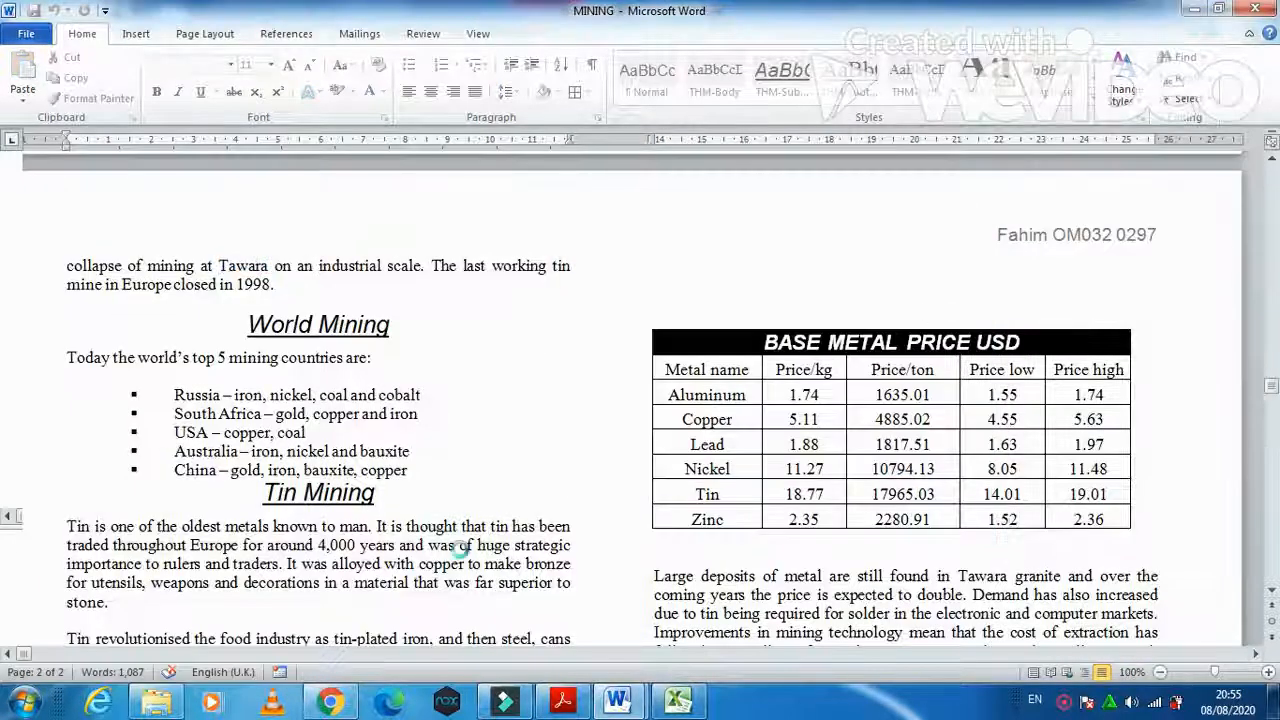
left_click(606, 397)
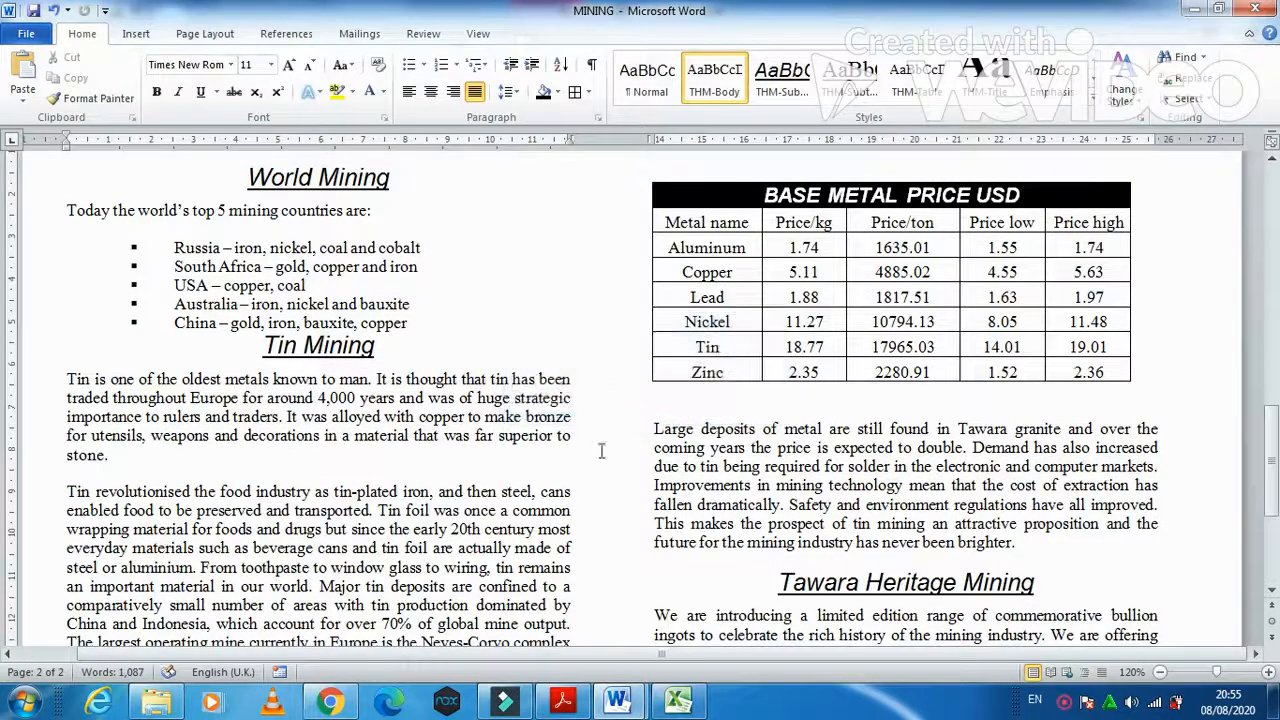
Step: Review the save and print instructions in the question paper and scroll back to the report's top
left_click(564, 700)
scroll(537, 530, "down", 3)
scroll(537, 530, "up", 1)
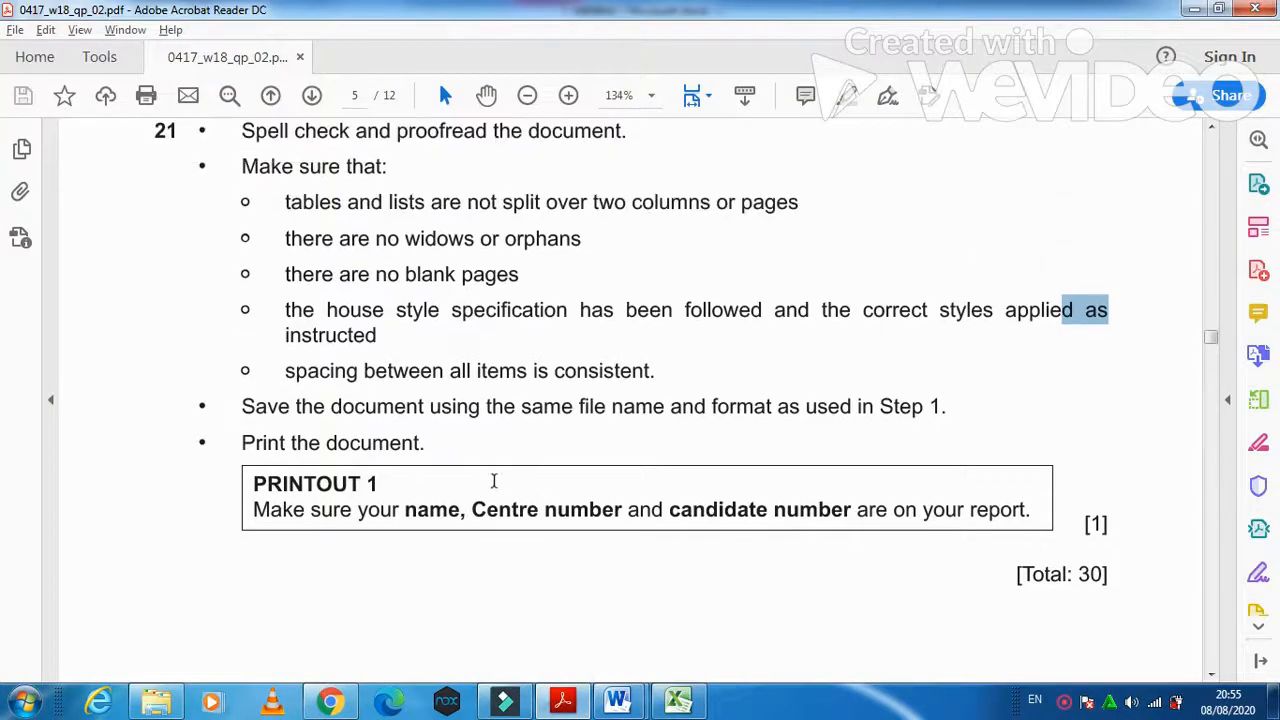
left_click(563, 702)
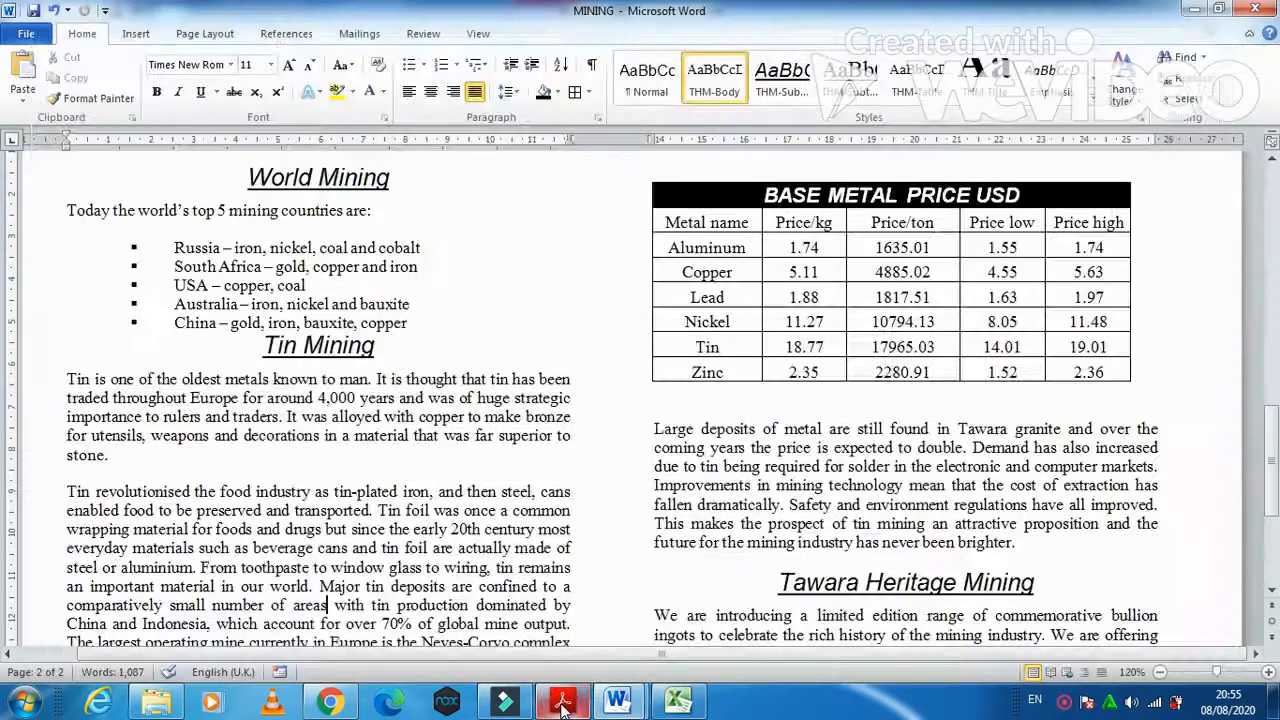
scroll(614, 486, "up", 10)
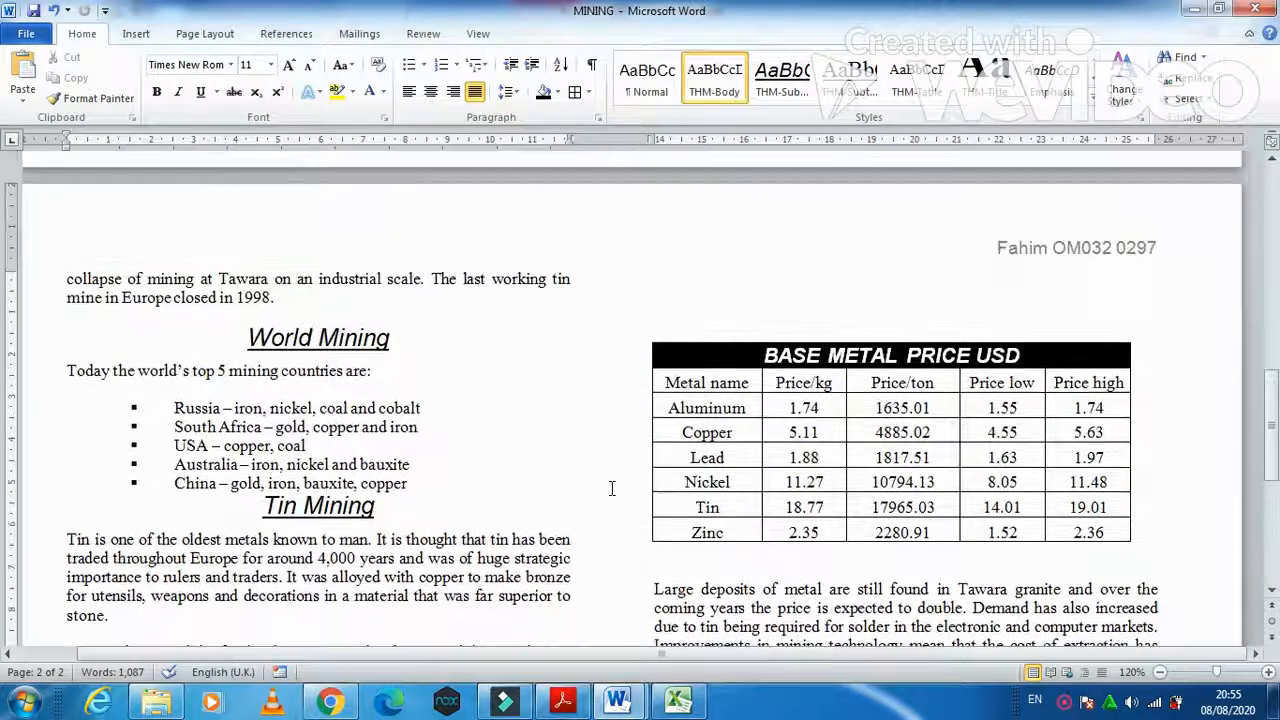
scroll(614, 493, "up", 10)
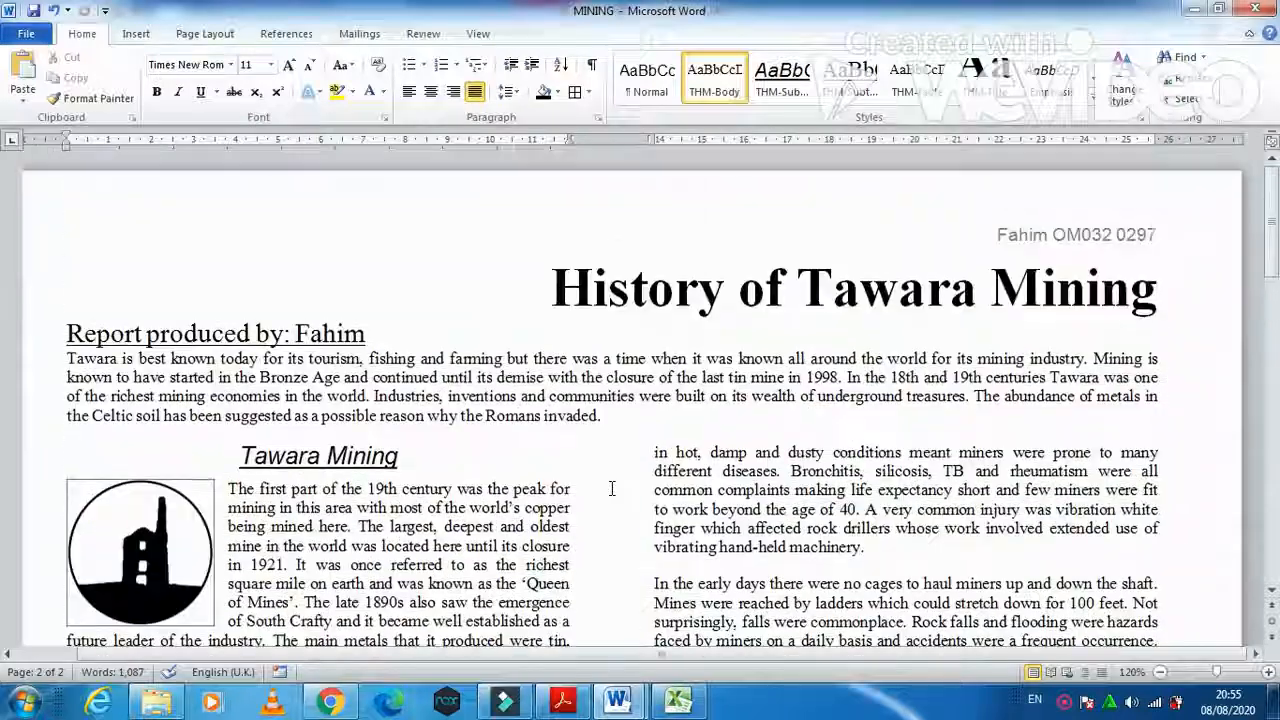